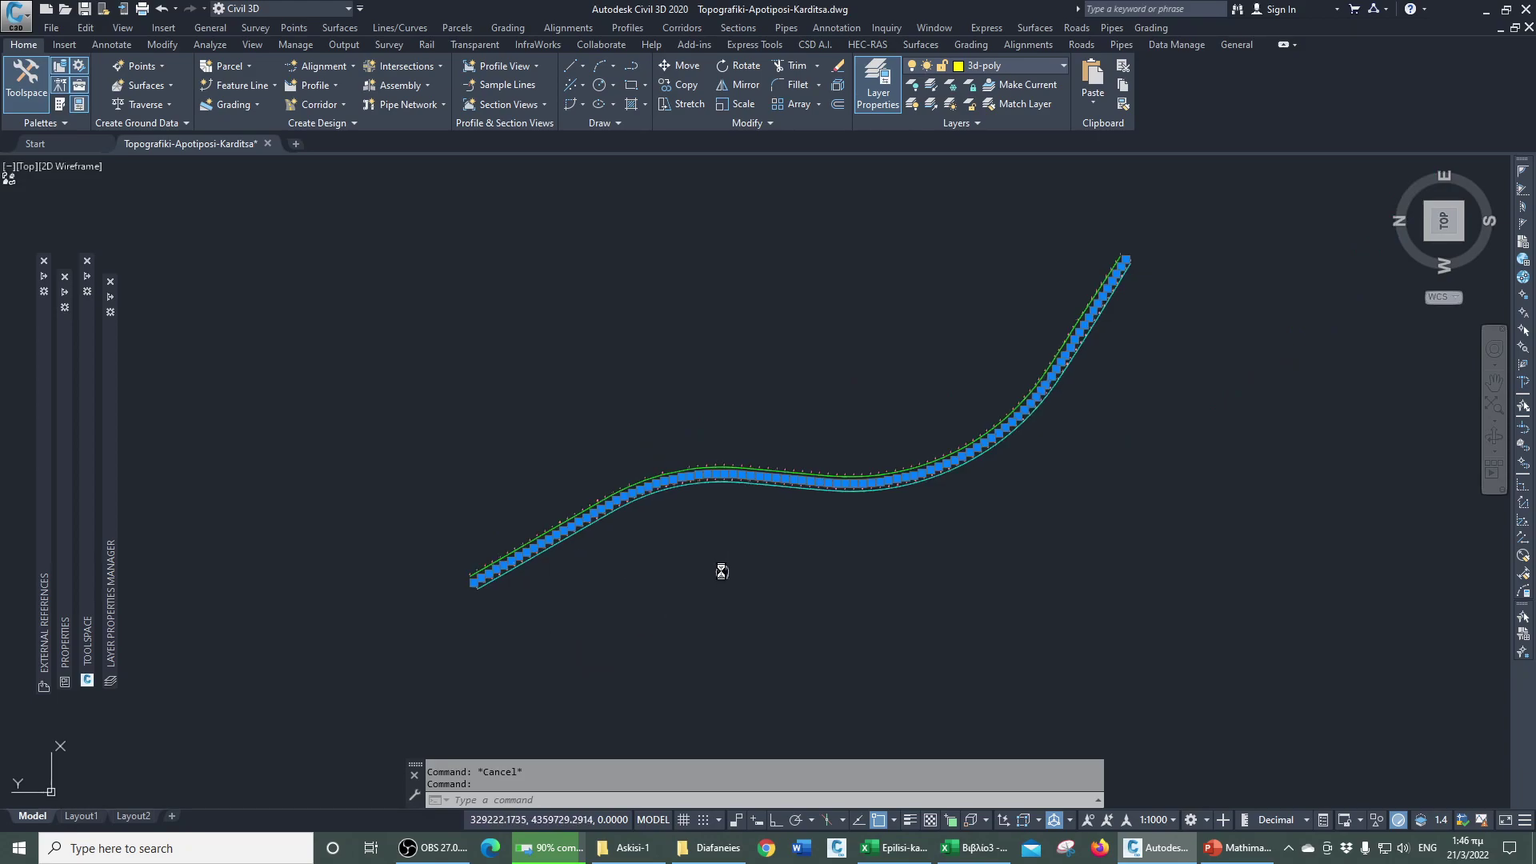
- List the properties of the selected 3d-poly polyline, continuing through all of its vertex coordinates
{"action": "type", "text": "li"}
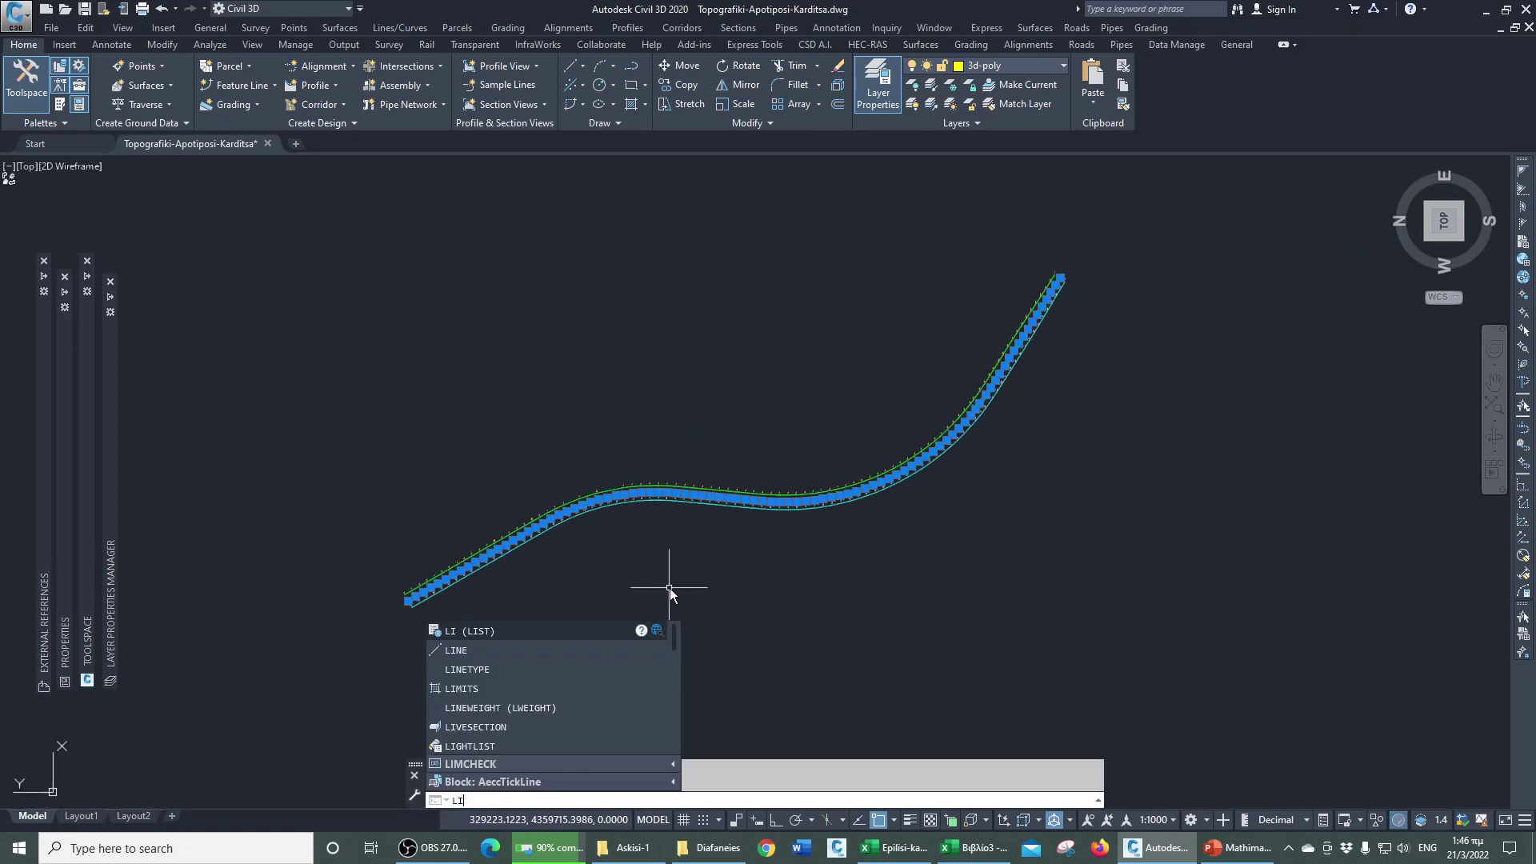
{"action": "key", "text": "Return"}
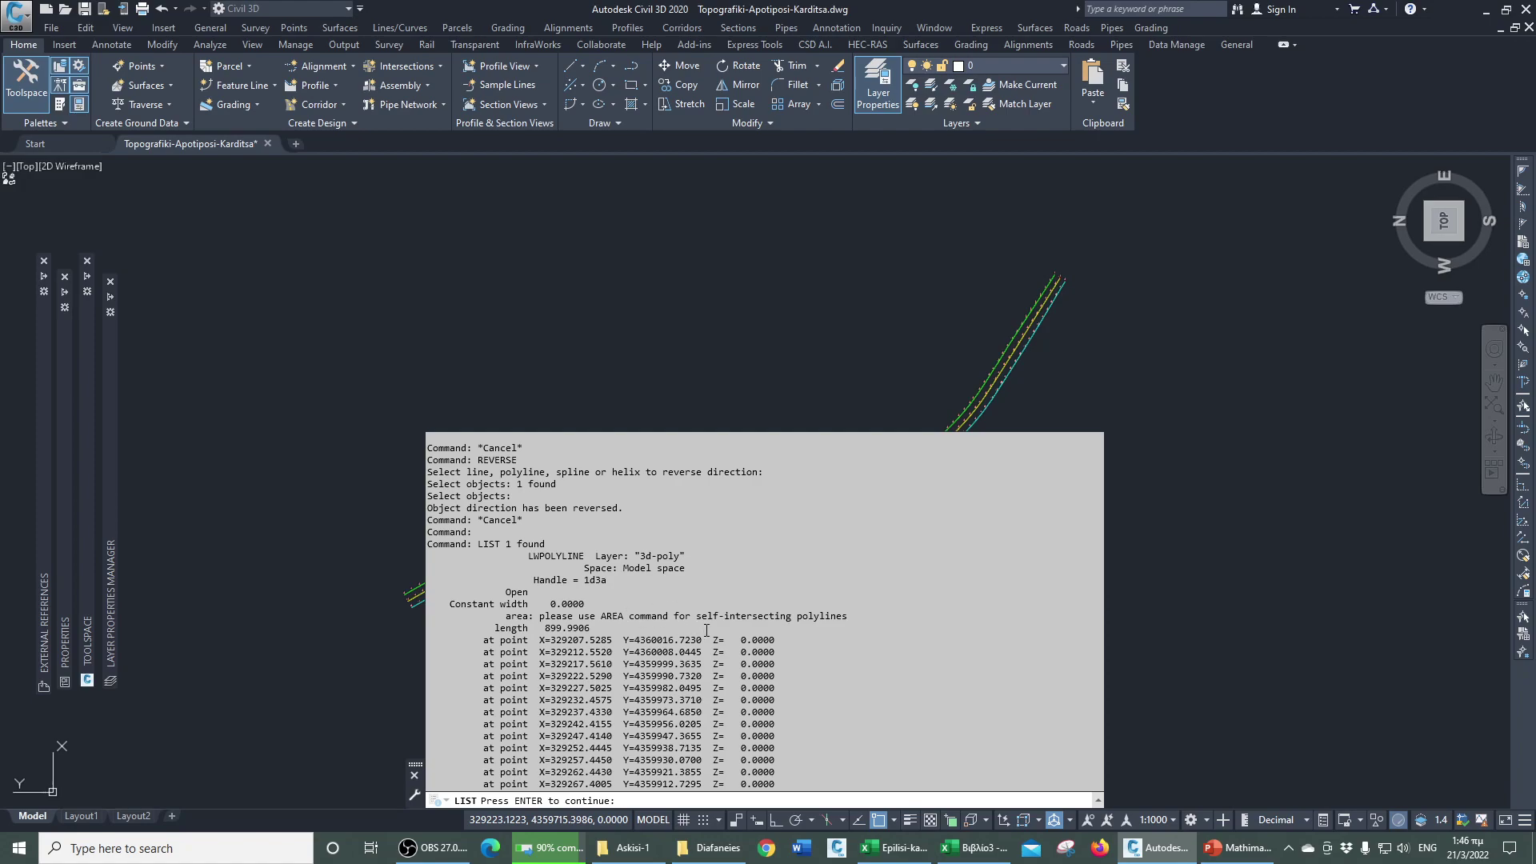
{"action": "key", "text": "Return"}
{"action": "key", "text": "Return"}
{"action": "key", "text": "Return"}
{"action": "key", "text": "Return"}
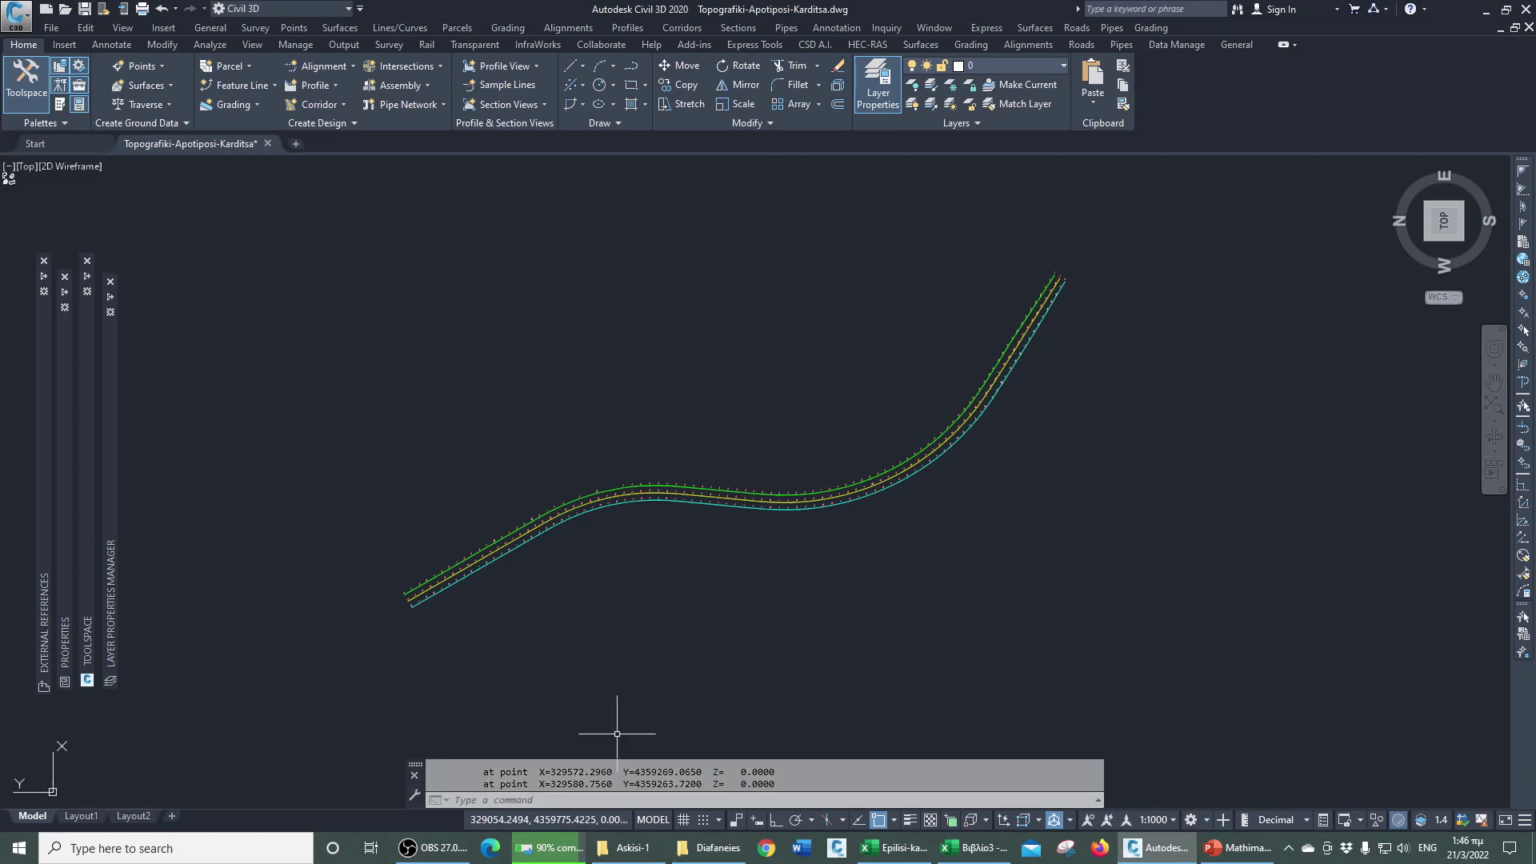
{"action": "key", "text": "Return"}
- Copy all the listed vertex coordinate lines from the enlarged command history, excluding the header data, and shrink the history back
{"action": "left_click_drag", "start_coordinate": [683, 758], "coordinate": [734, 151]}
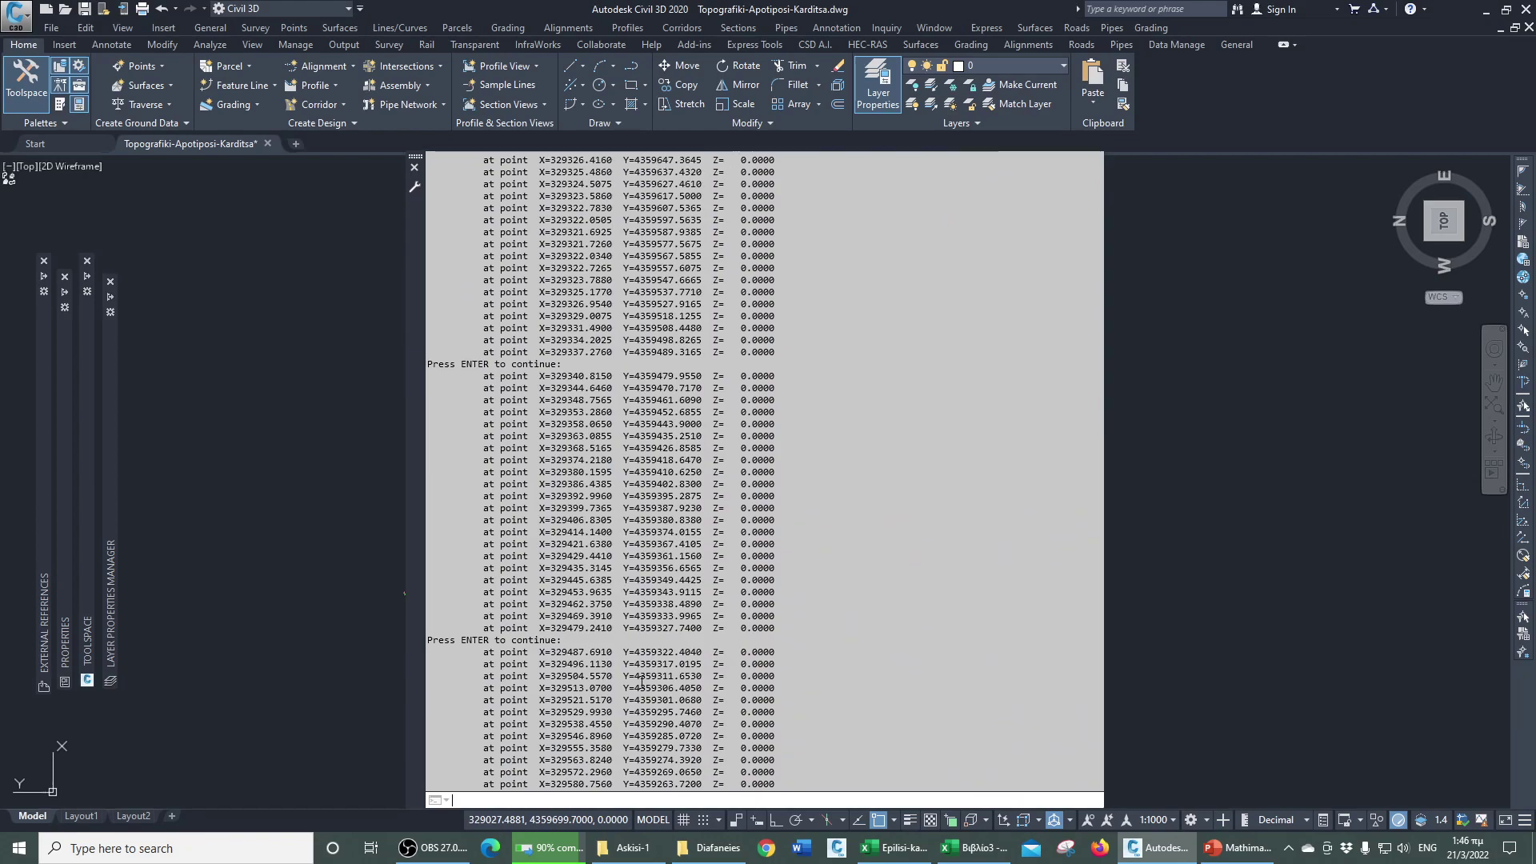
{"action": "scroll", "coordinate": [495, 654], "scroll_direction": "up", "scroll_amount": 6}
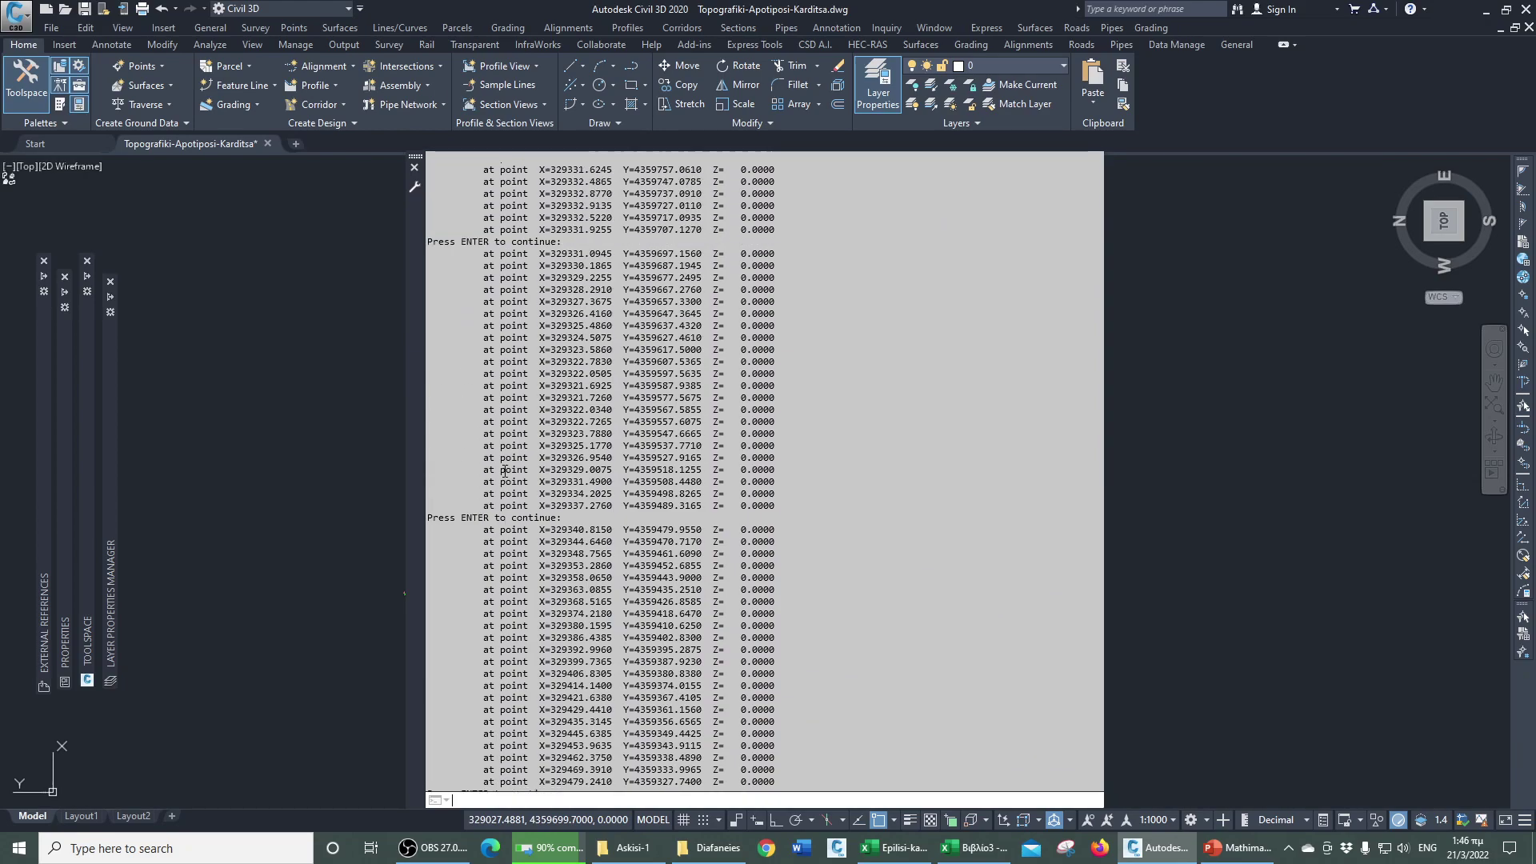
{"action": "scroll", "coordinate": [504, 472], "scroll_direction": "up", "scroll_amount": 10}
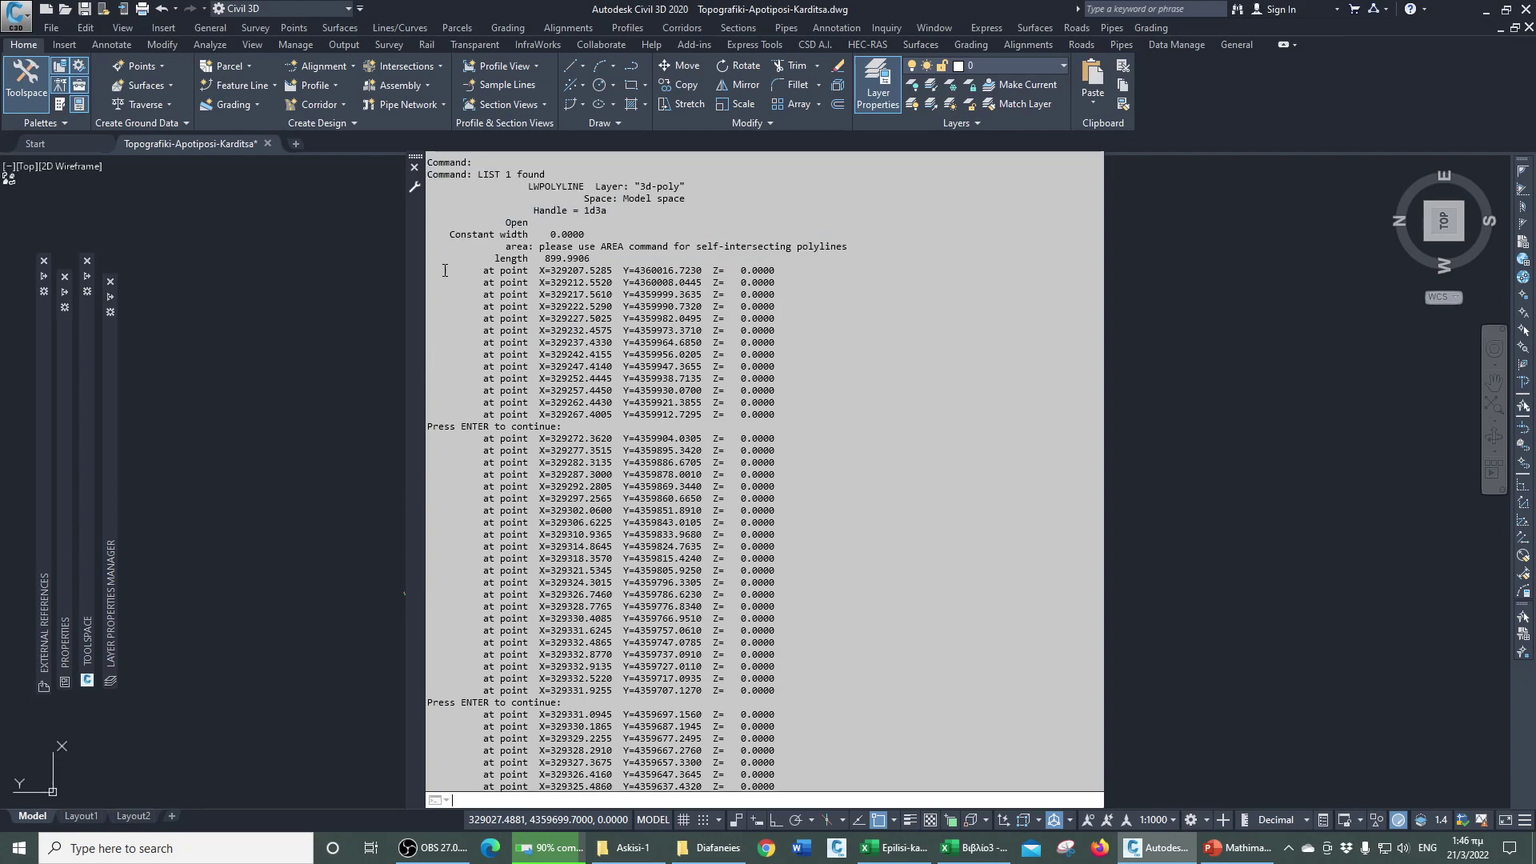
{"action": "left_click_drag", "start_coordinate": [428, 271], "coordinate": [766, 823]}
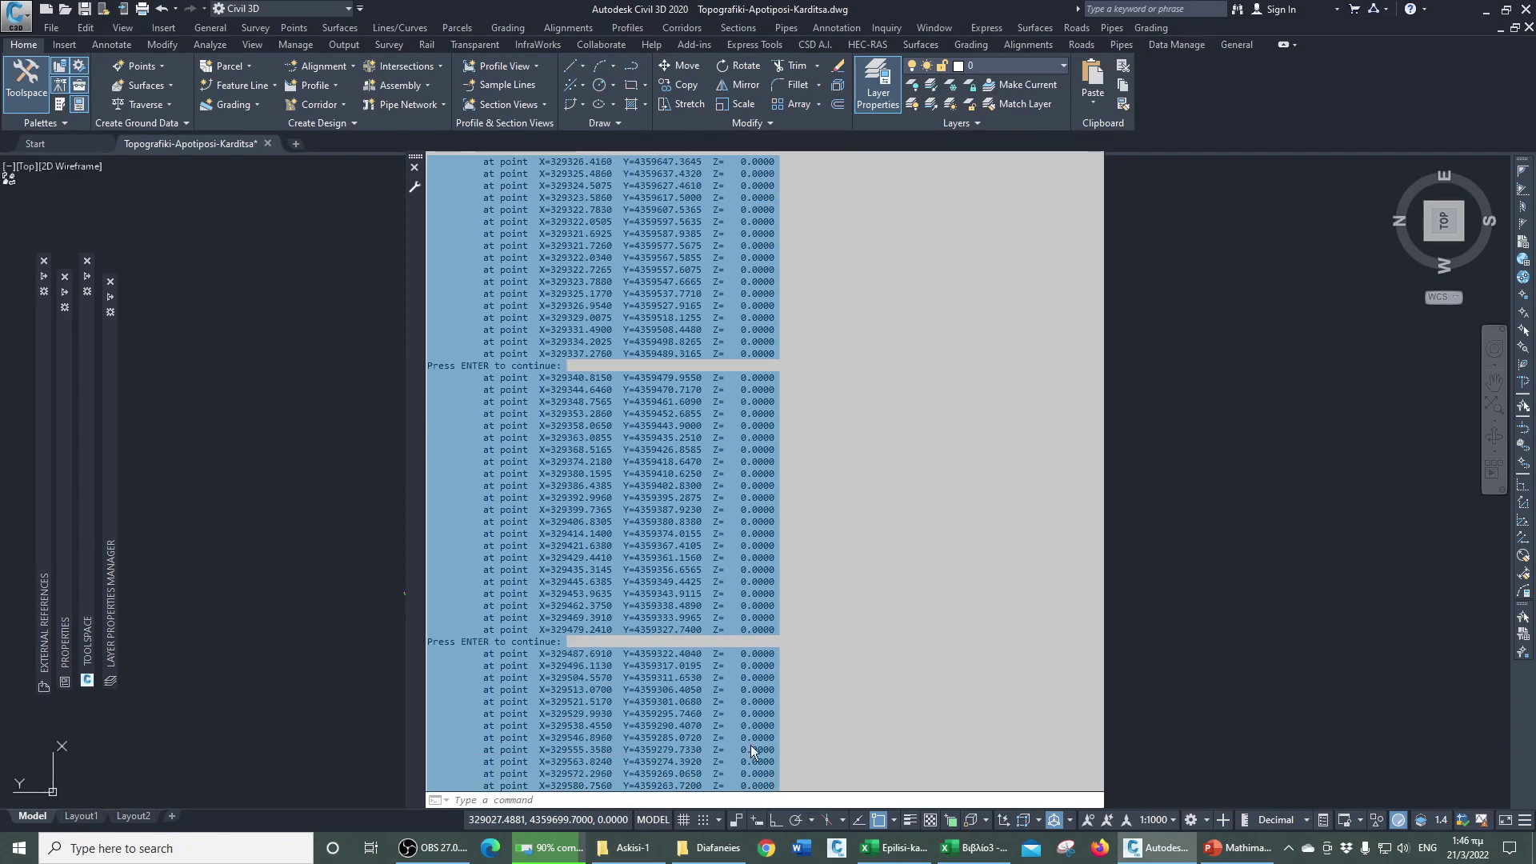
{"action": "right_click", "coordinate": [624, 540]}
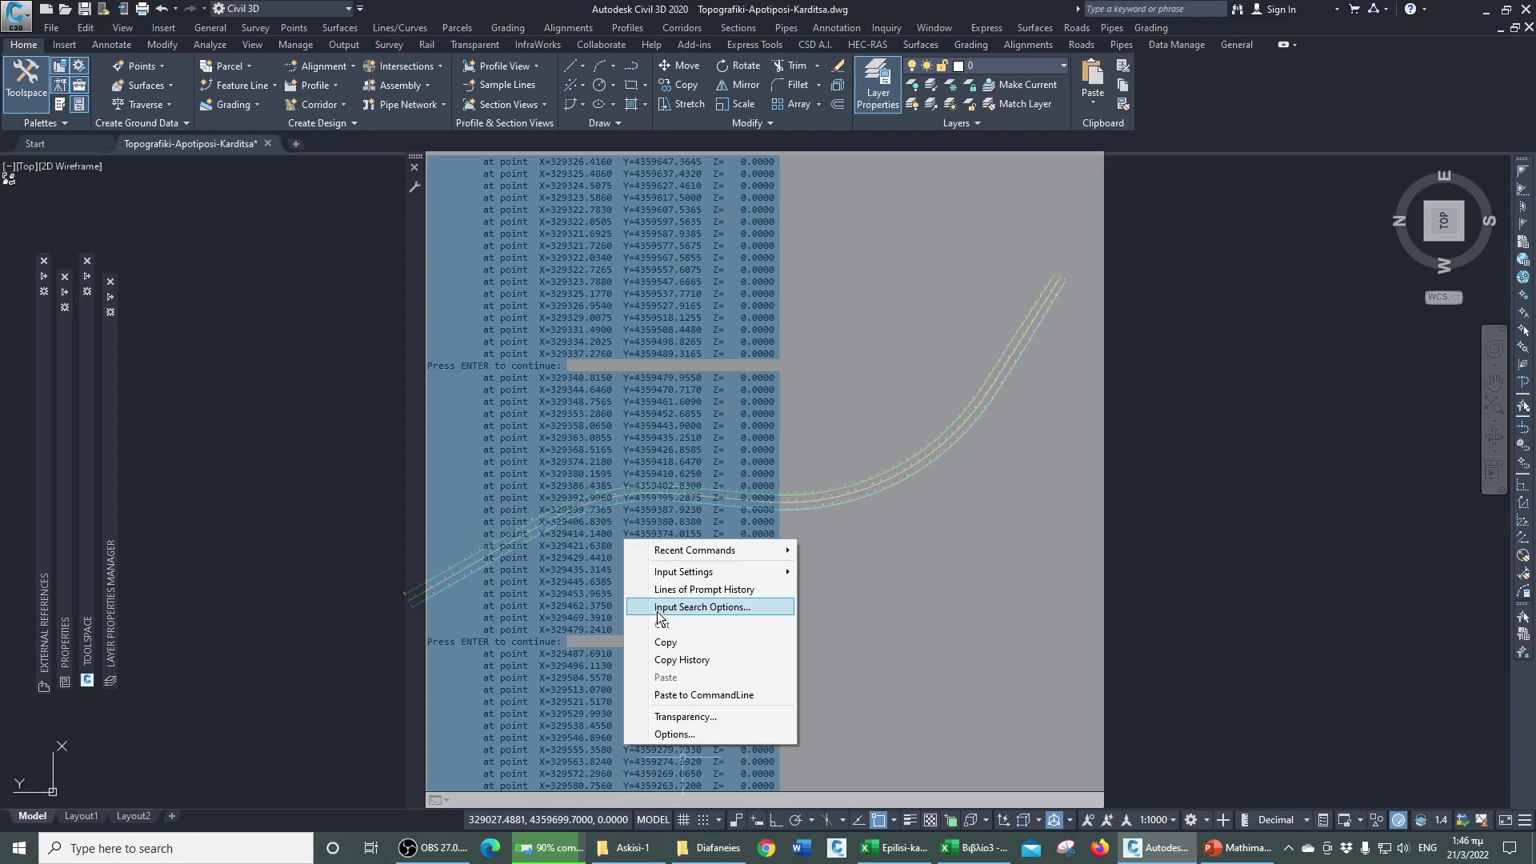
{"action": "left_click", "coordinate": [667, 645]}
{"action": "left_click", "coordinate": [1144, 585]}
{"action": "left_click", "coordinate": [832, 212]}
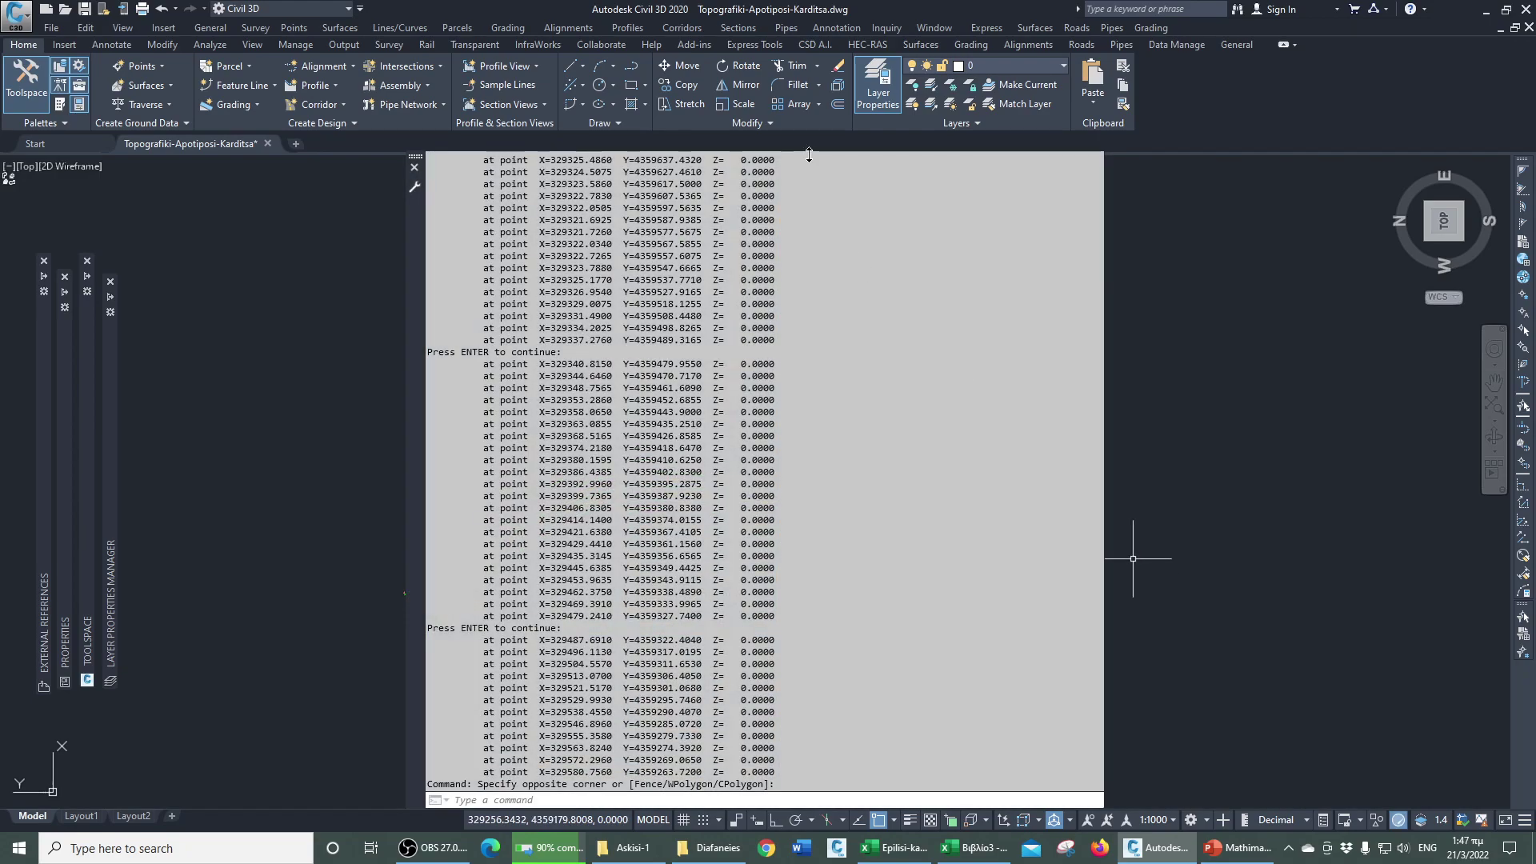
{"action": "key", "text": "ctrl+a"}
{"action": "left_click_drag", "start_coordinate": [809, 177], "coordinate": [808, 750]}
- Switch to the blank Excel workbook Βιβλίο3 and paste the copied coordinate list at cell A1
{"action": "left_click", "coordinate": [975, 848]}
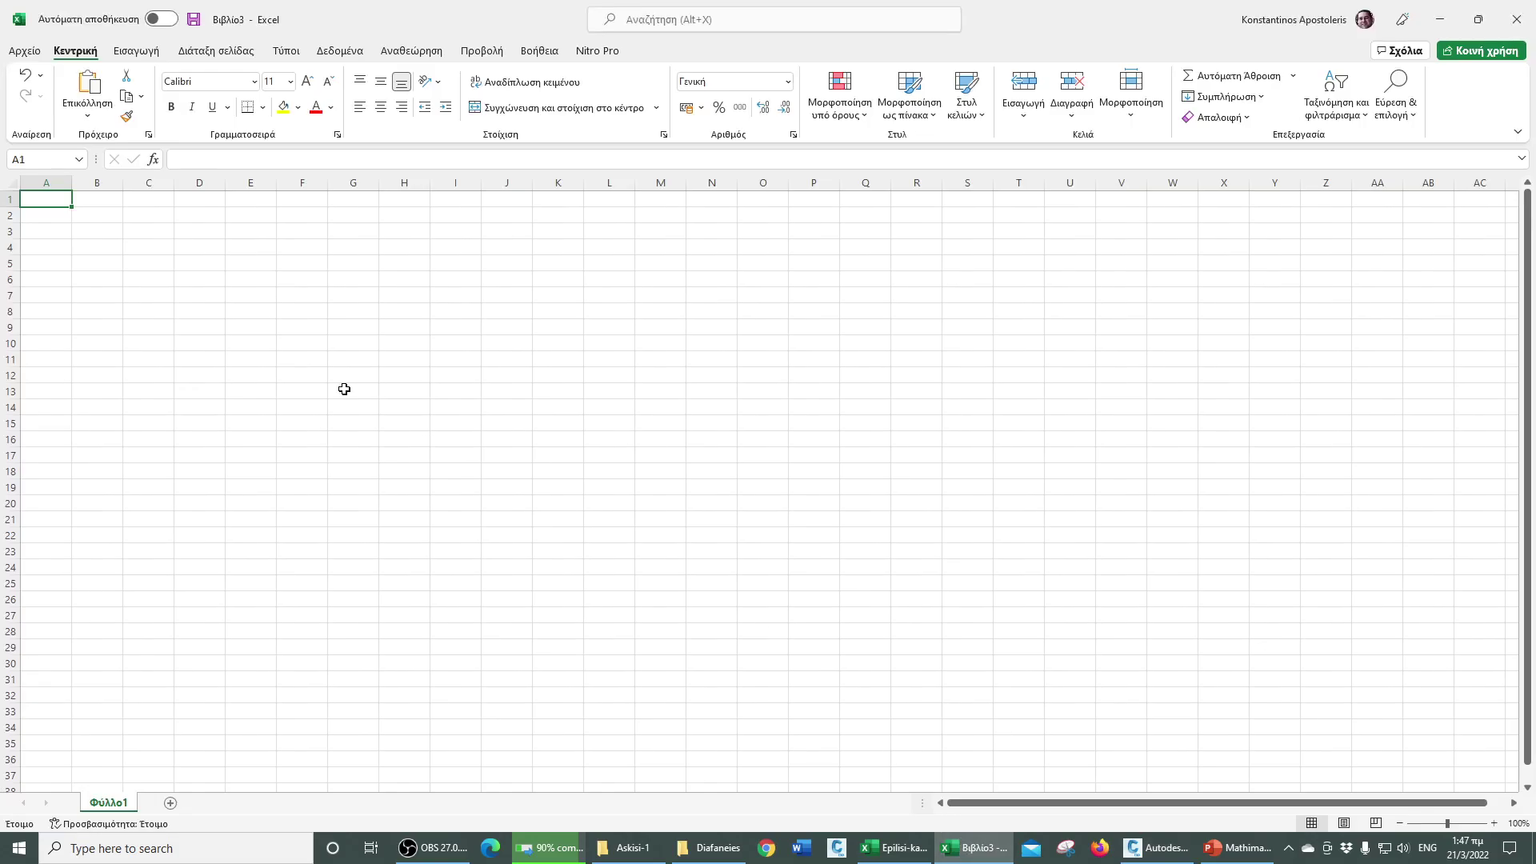
{"action": "right_click", "coordinate": [53, 207]}
{"action": "left_click", "coordinate": [88, 280]}
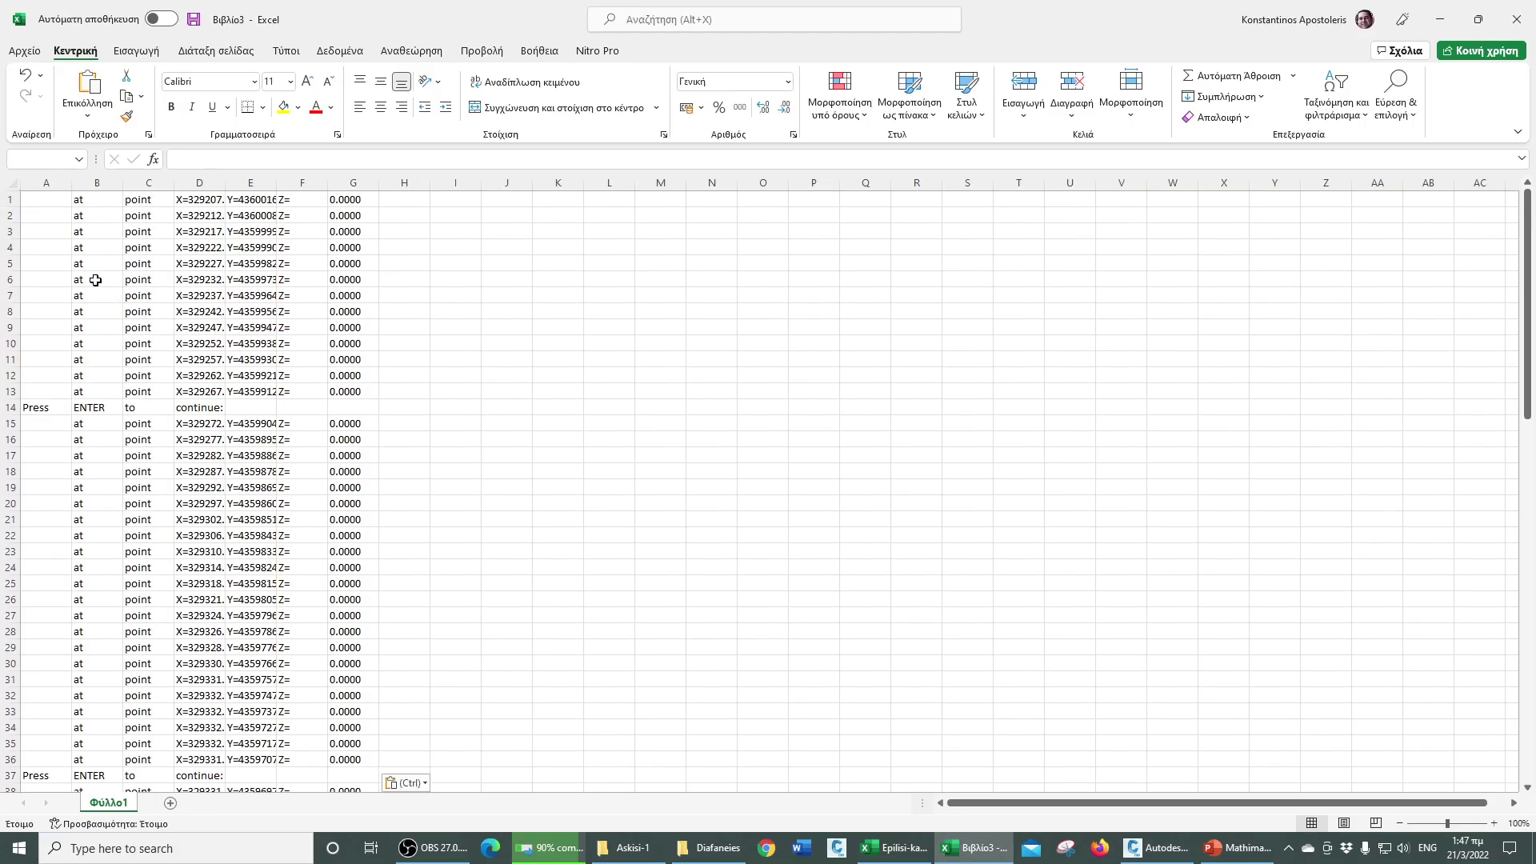
- Delete the four "Press ENTER to continue:" rows 14, 37, 60 and 83 from the pasted list
{"action": "left_click", "coordinate": [10, 776]}
{"action": "left_click", "coordinate": [9, 408], "text": "ctrl"}
{"action": "scroll", "coordinate": [122, 484], "scroll_direction": "down", "scroll_amount": 10}
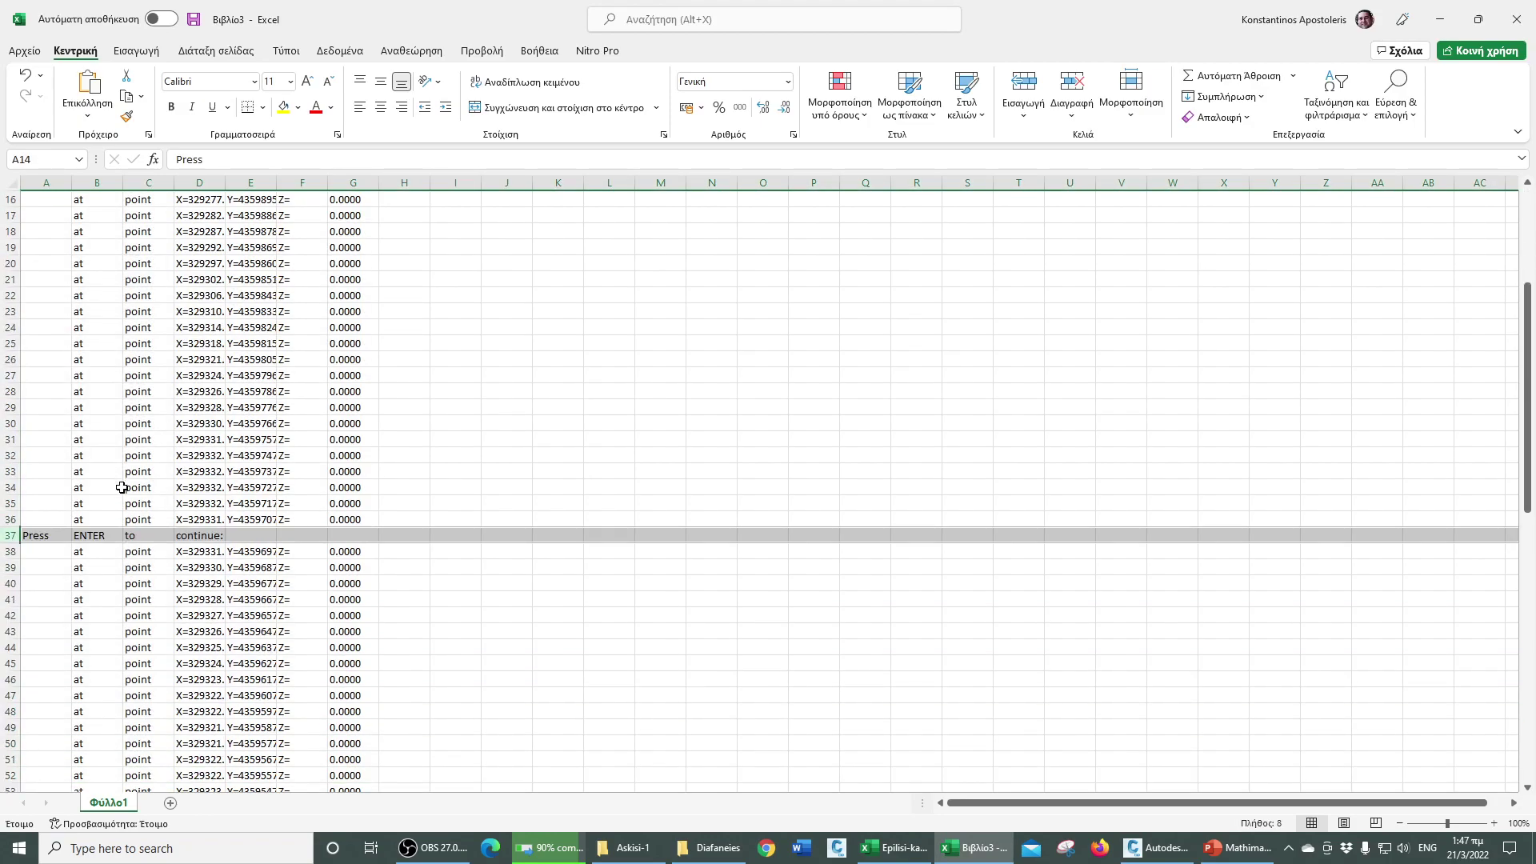
{"action": "left_click", "coordinate": [10, 663], "text": "ctrl"}
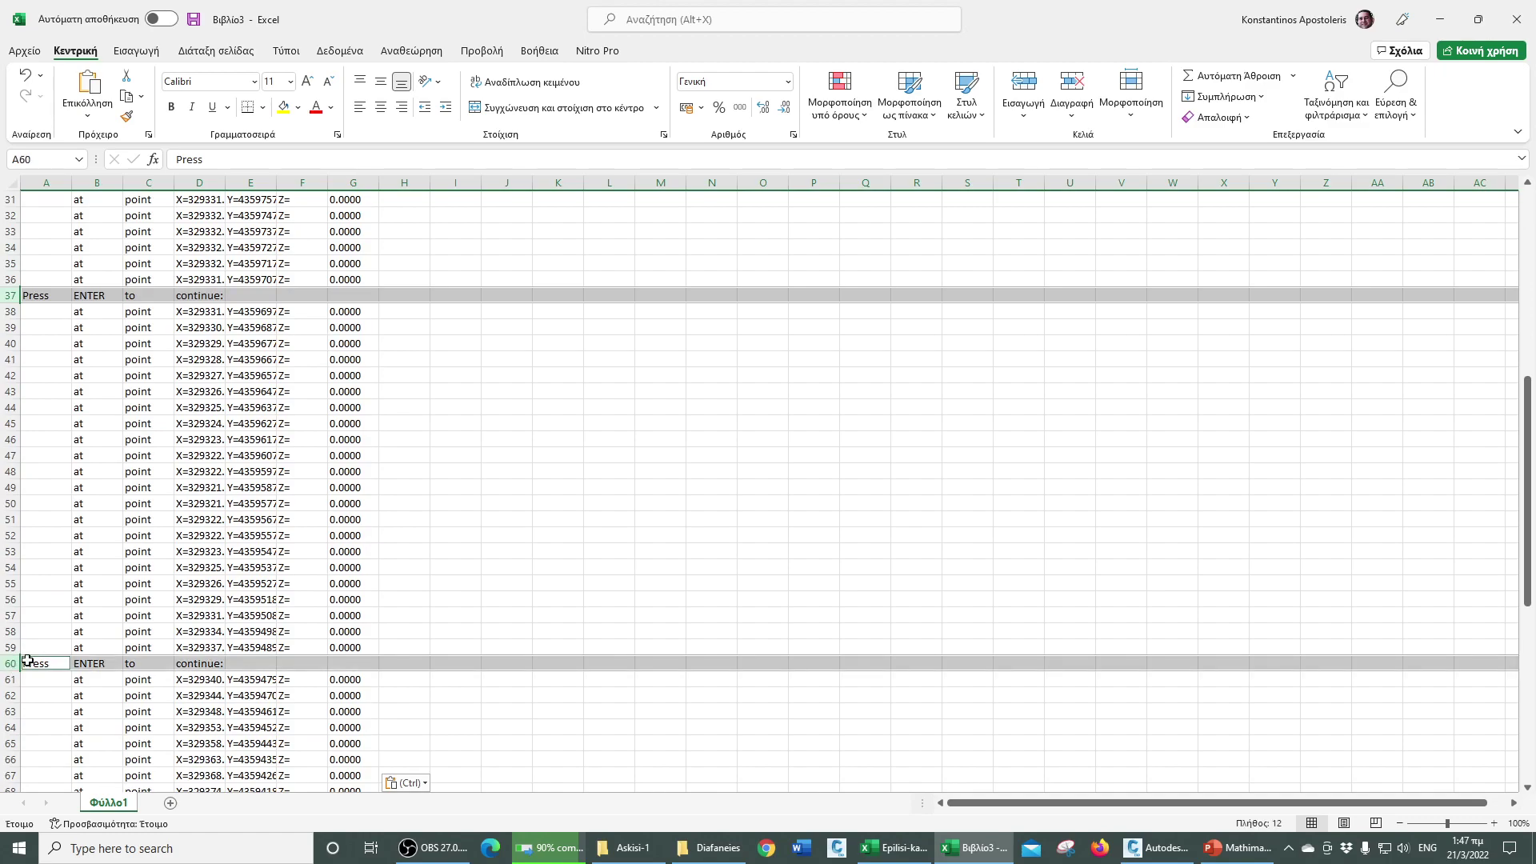
{"action": "scroll", "coordinate": [89, 624], "scroll_direction": "down", "scroll_amount": 8}
{"action": "scroll", "coordinate": [89, 624], "scroll_direction": "down", "scroll_amount": 2}
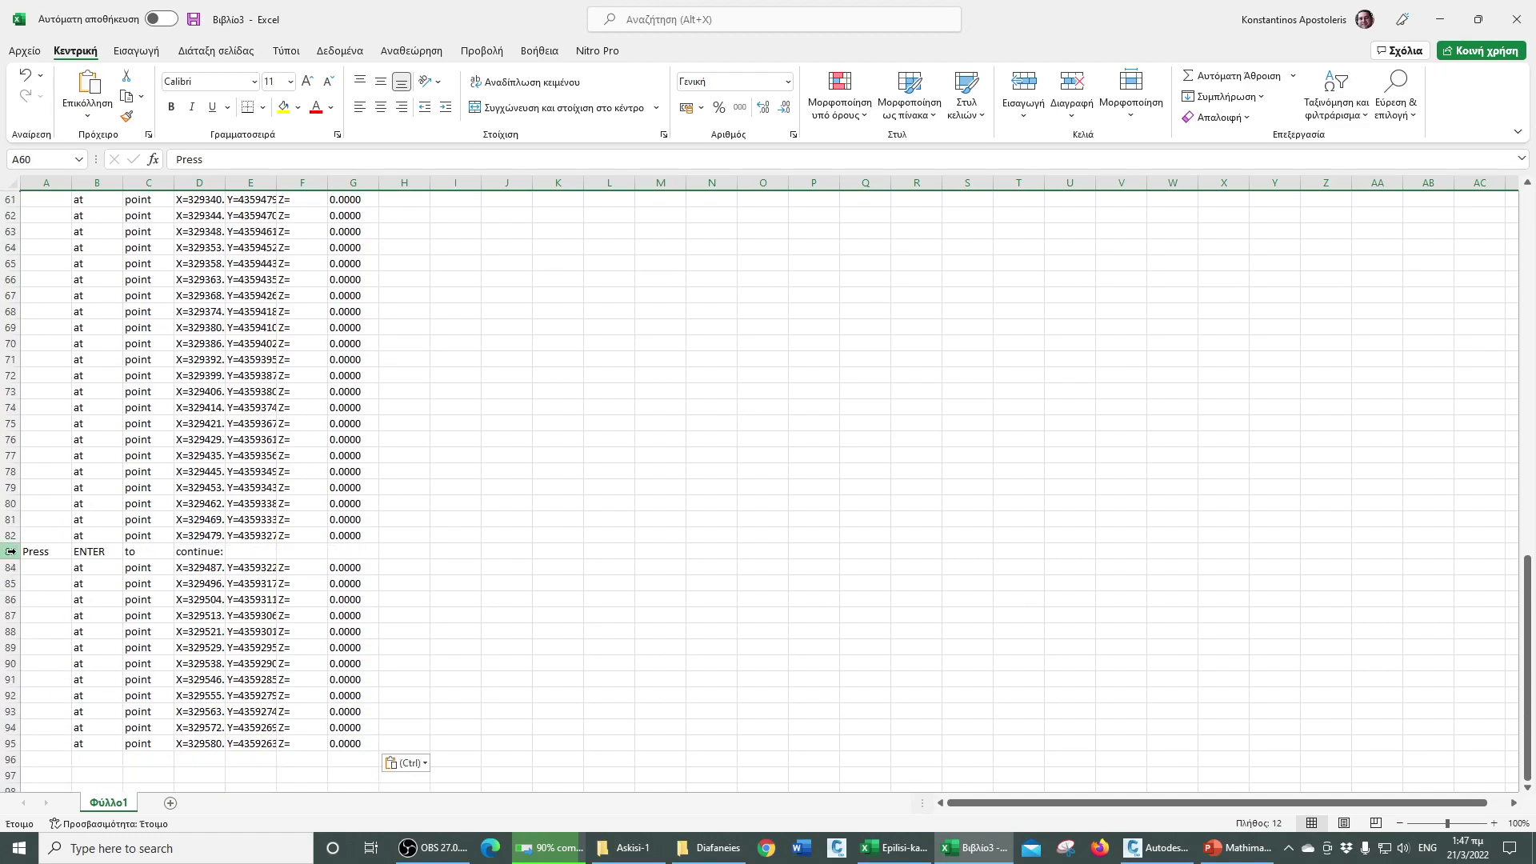
{"action": "left_click", "coordinate": [10, 551], "text": "ctrl"}
{"action": "right_click", "coordinate": [16, 553]}
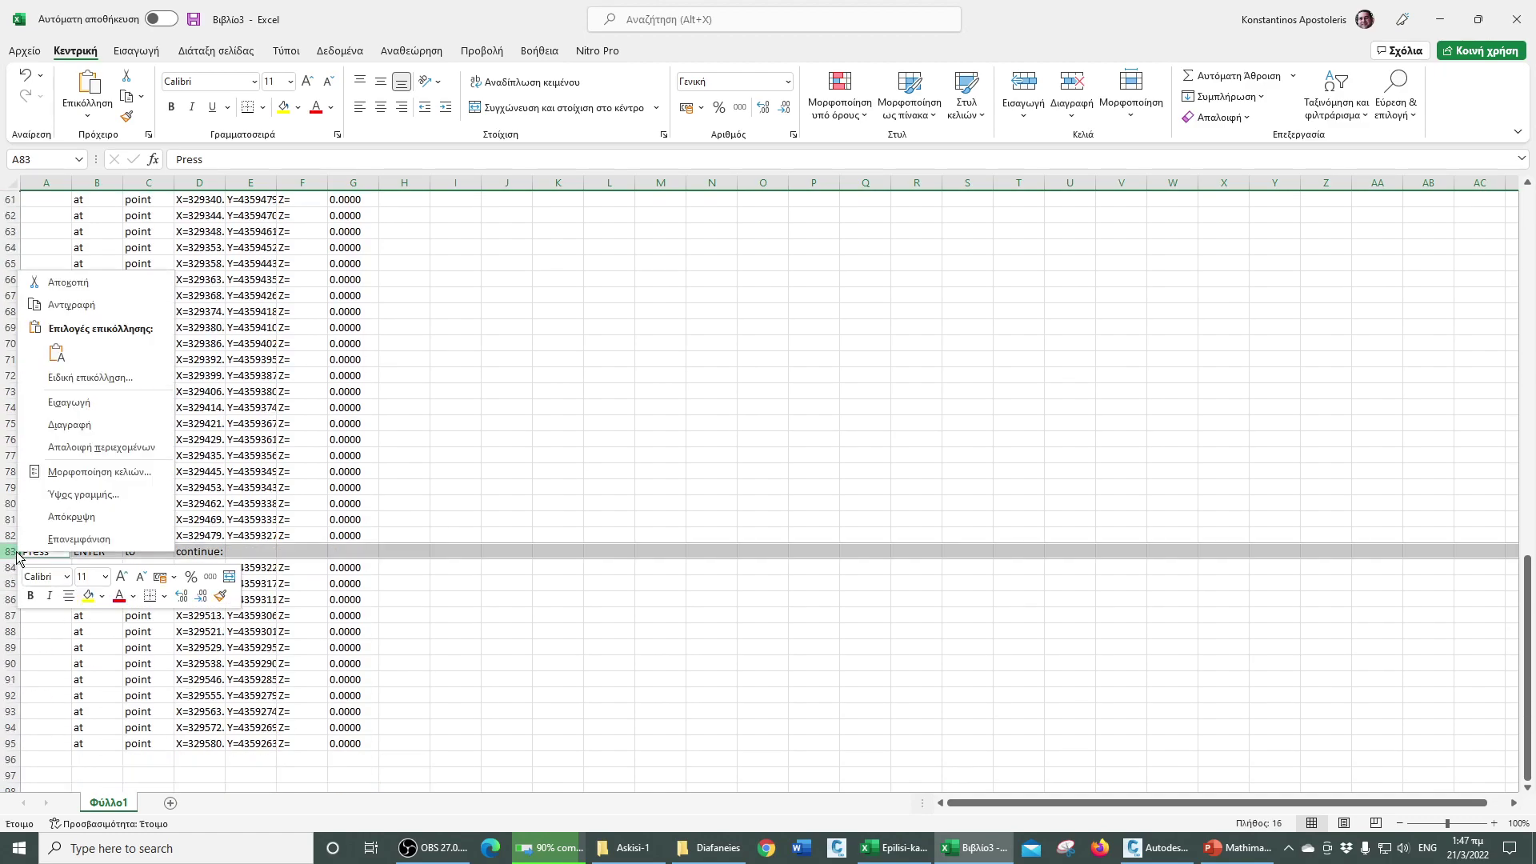
{"action": "left_click", "coordinate": [86, 433]}
- Widen all the sheet's columns enough to show the full X and Y coordinate entries
{"action": "scroll", "coordinate": [83, 427], "scroll_direction": "up", "scroll_amount": 9}
{"action": "scroll", "coordinate": [83, 428], "scroll_direction": "up", "scroll_amount": 11}
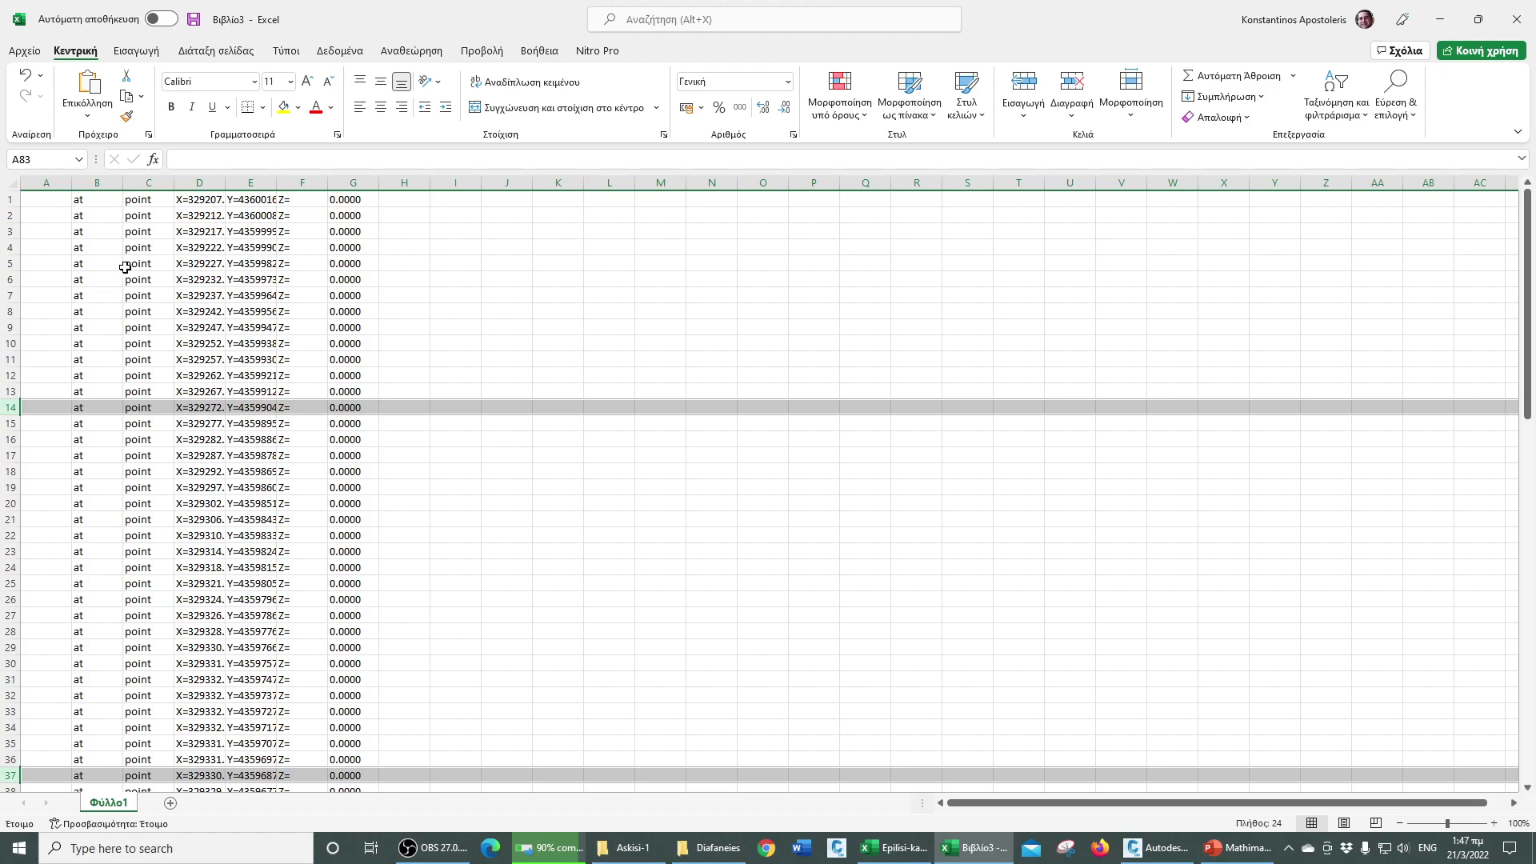
{"action": "left_click_drag", "start_coordinate": [152, 184], "coordinate": [91, 187]}
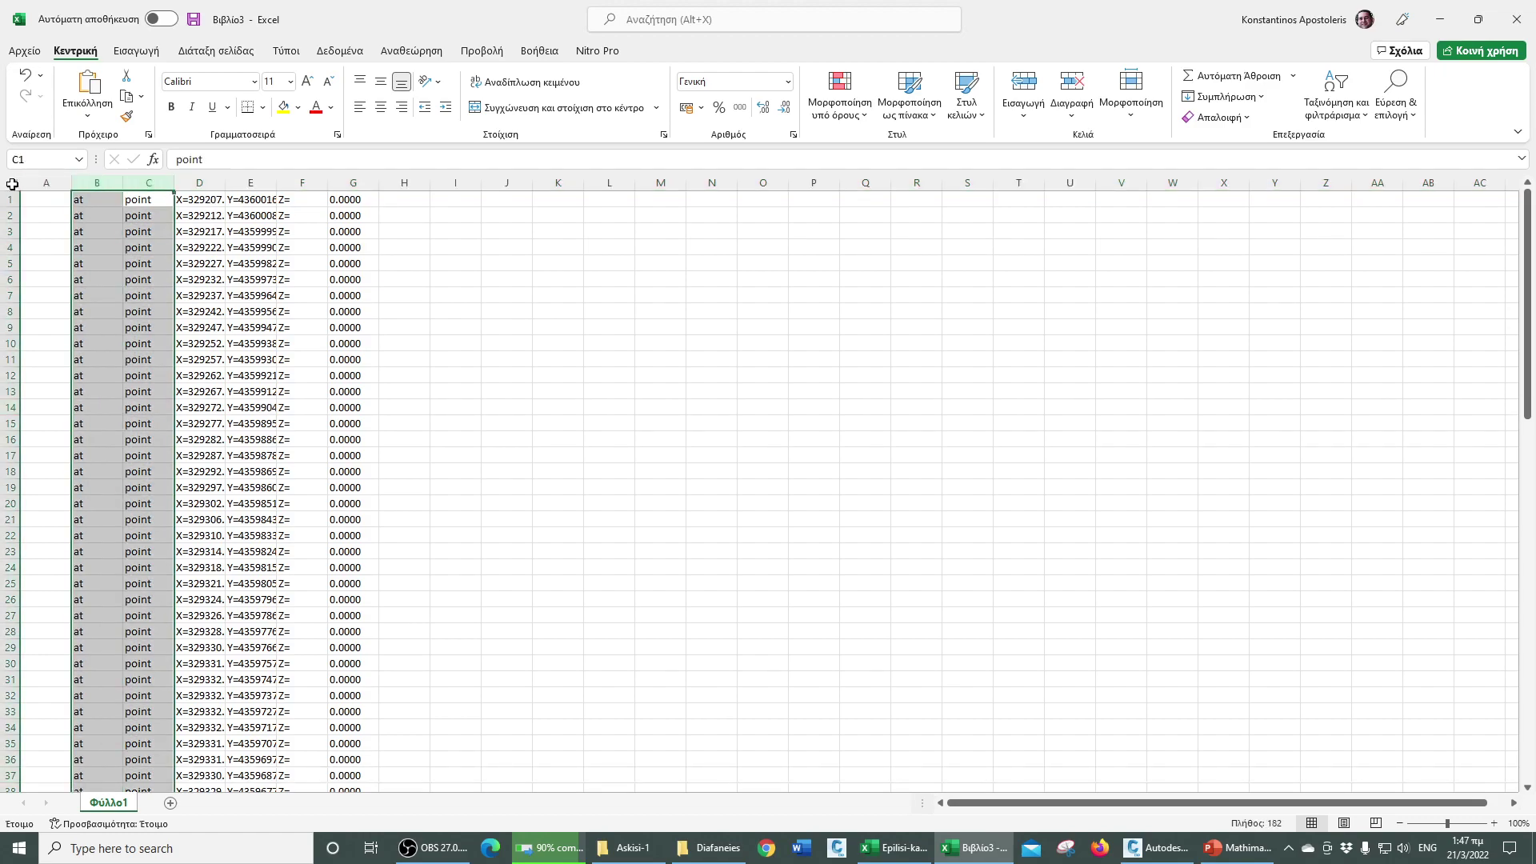
{"action": "left_click", "coordinate": [12, 184]}
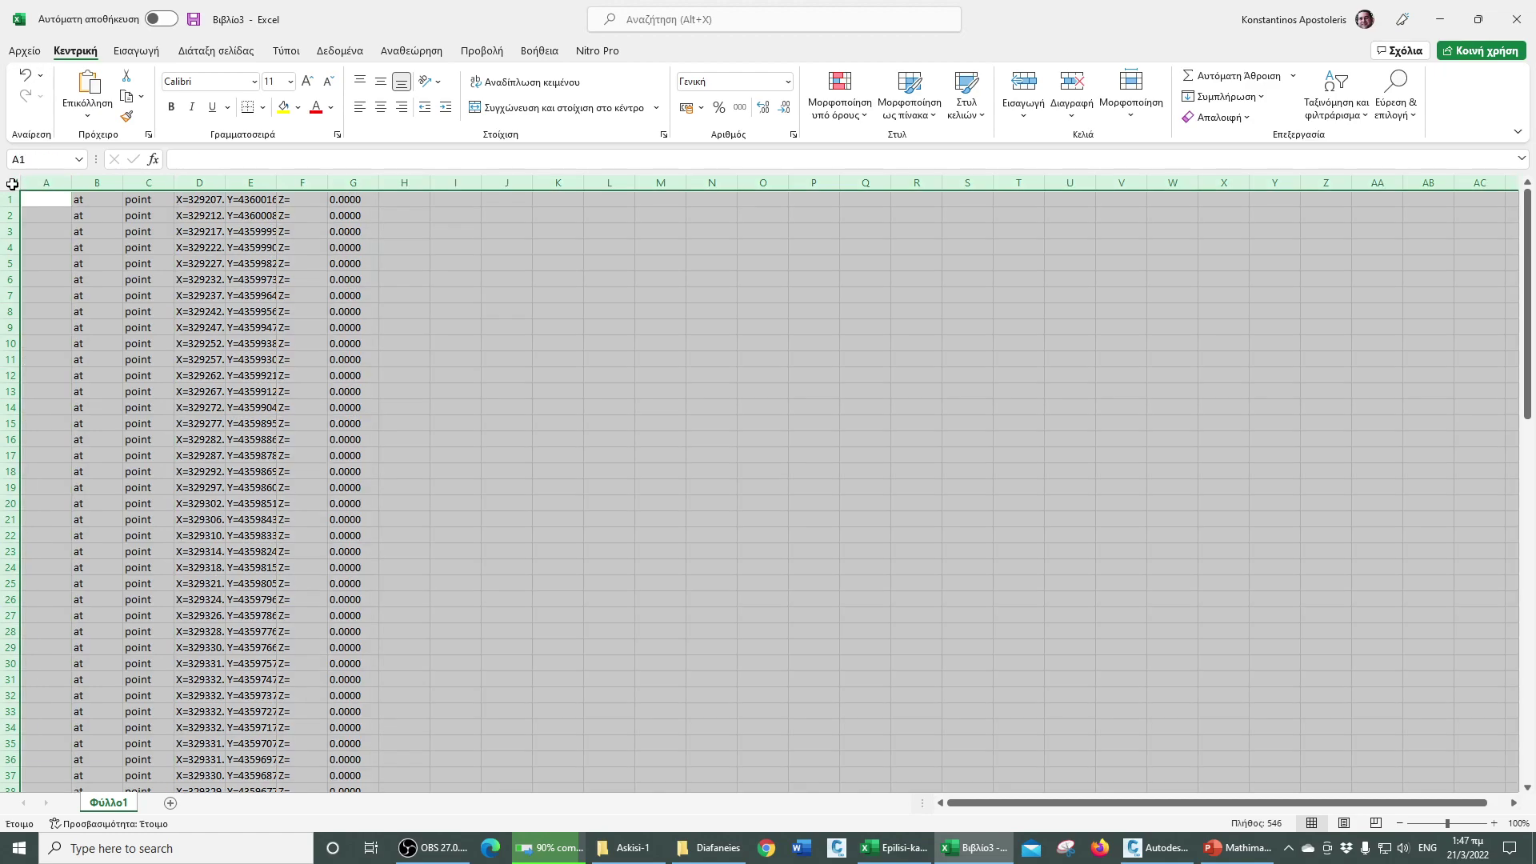
{"action": "double_click", "coordinate": [175, 186]}
{"action": "left_click_drag", "start_coordinate": [128, 192], "coordinate": [269, 182]}
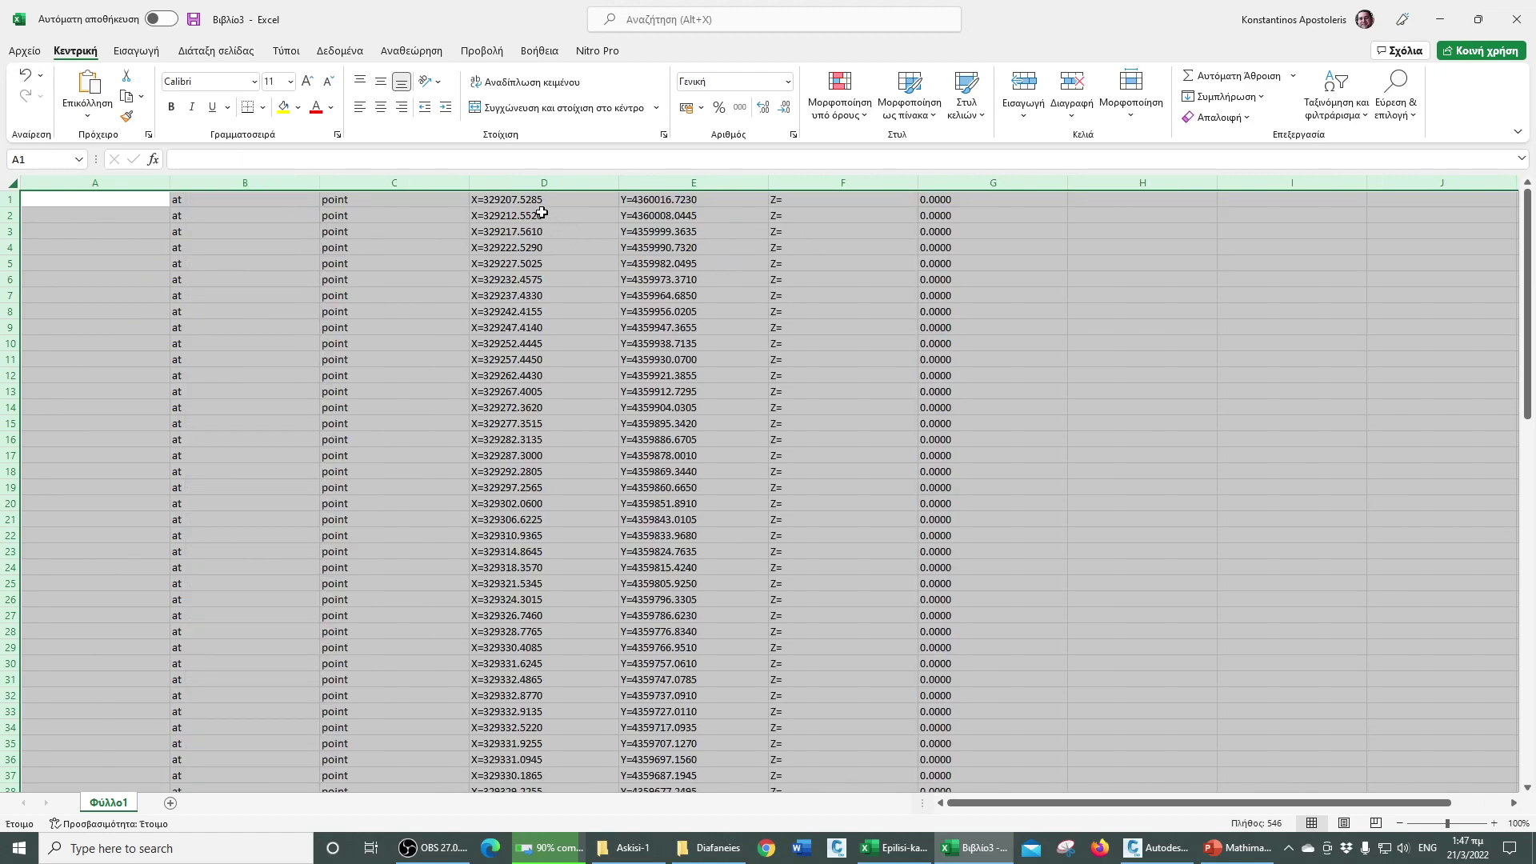
- Delete columns A to C and F to G, keeping only the X and Y coordinate columns
{"action": "left_click", "coordinate": [881, 261]}
{"action": "left_click", "coordinate": [513, 231]}
{"action": "left_click", "coordinate": [649, 231]}
{"action": "left_click_drag", "start_coordinate": [152, 176], "coordinate": [388, 182]}
{"action": "left_click_drag", "start_coordinate": [842, 177], "coordinate": [1012, 181]}
{"action": "right_click", "coordinate": [1012, 182]}
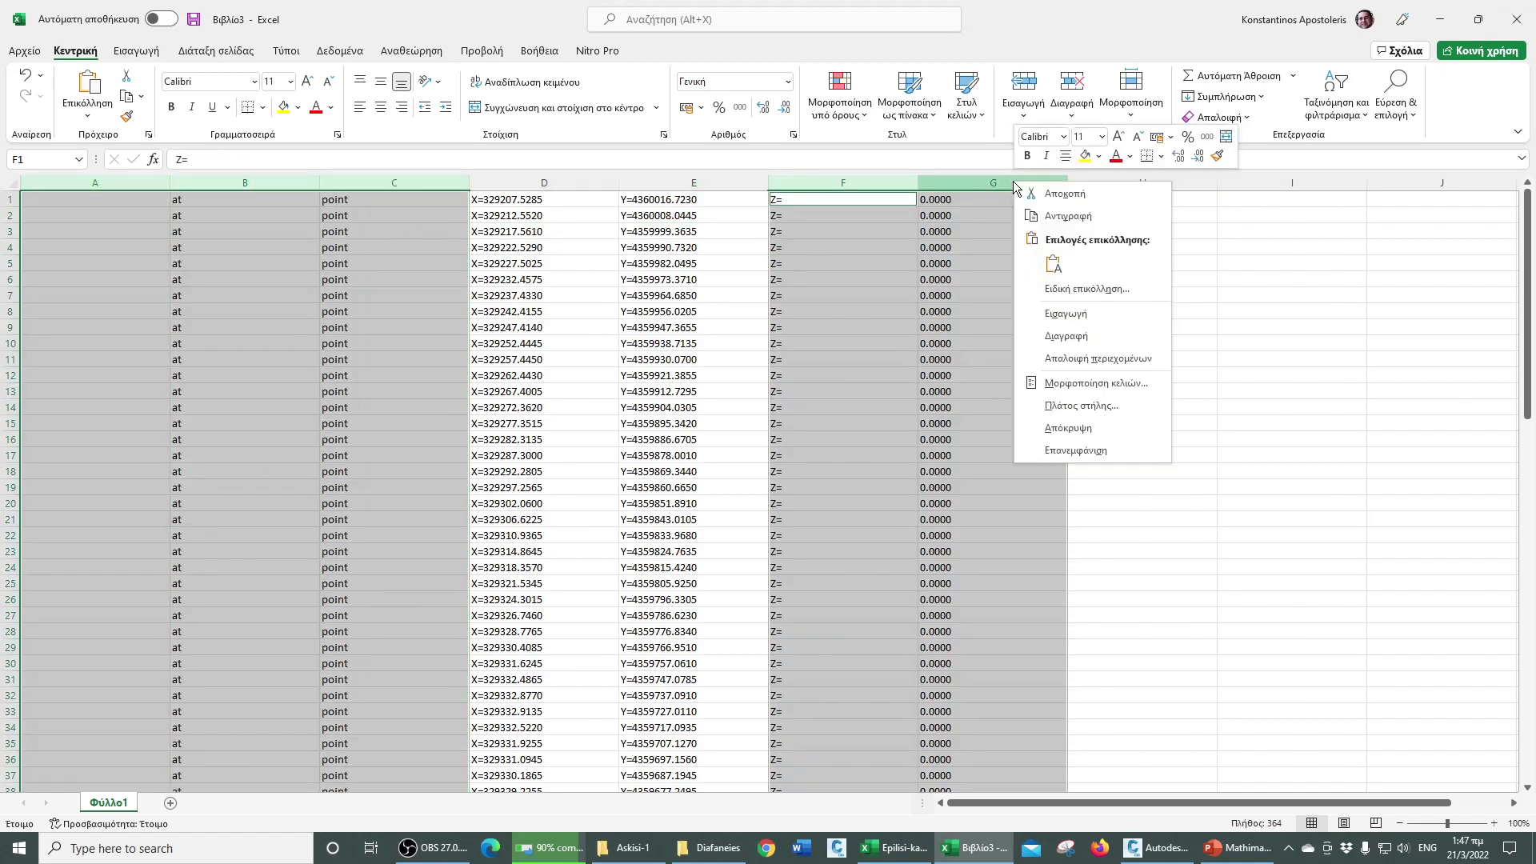
{"action": "left_click", "coordinate": [1081, 336]}
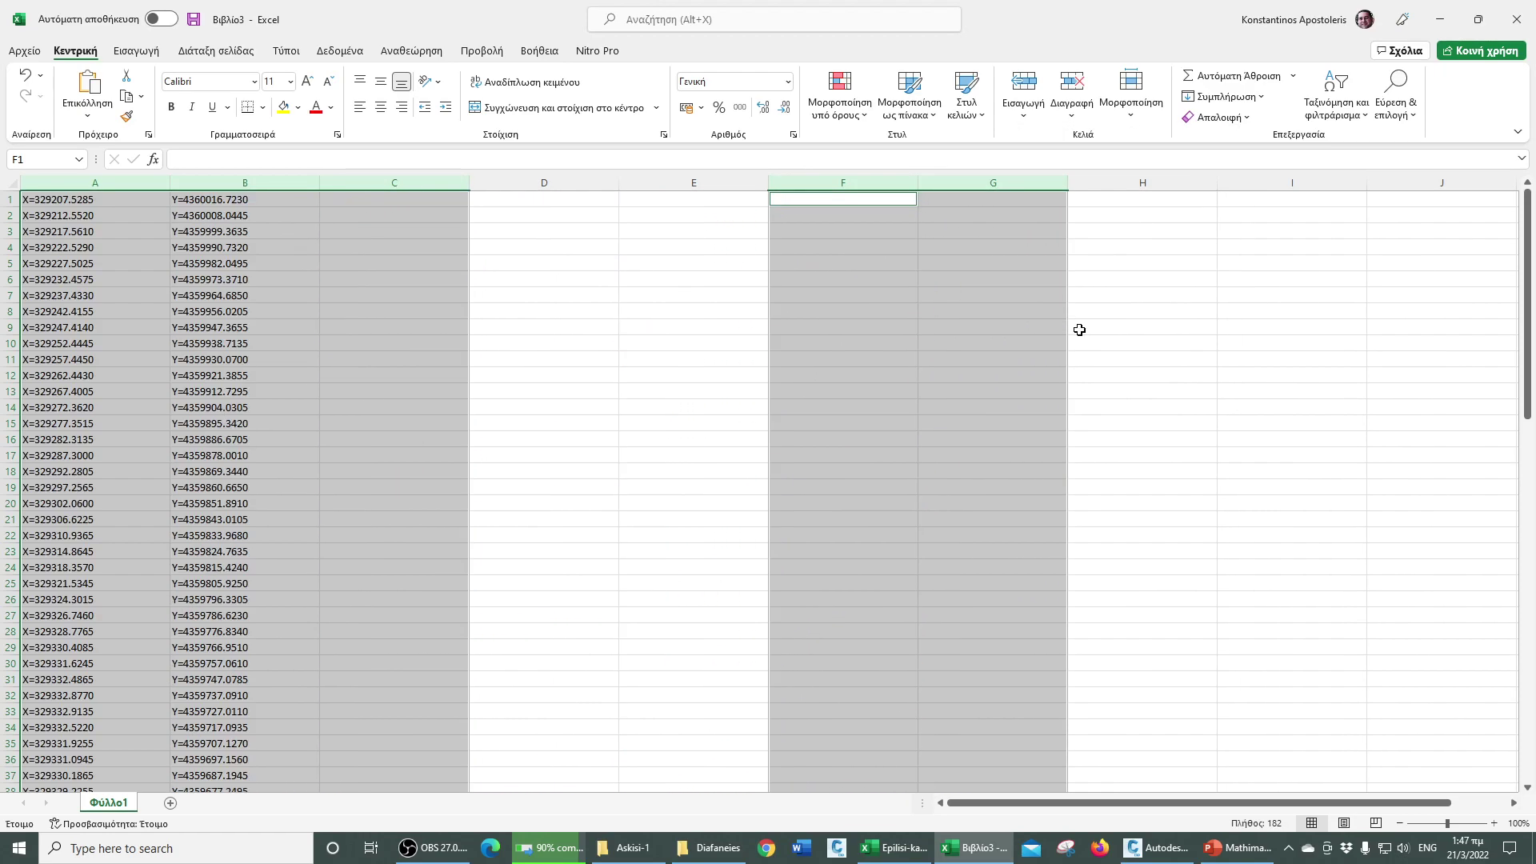
{"action": "left_click", "coordinate": [712, 317]}
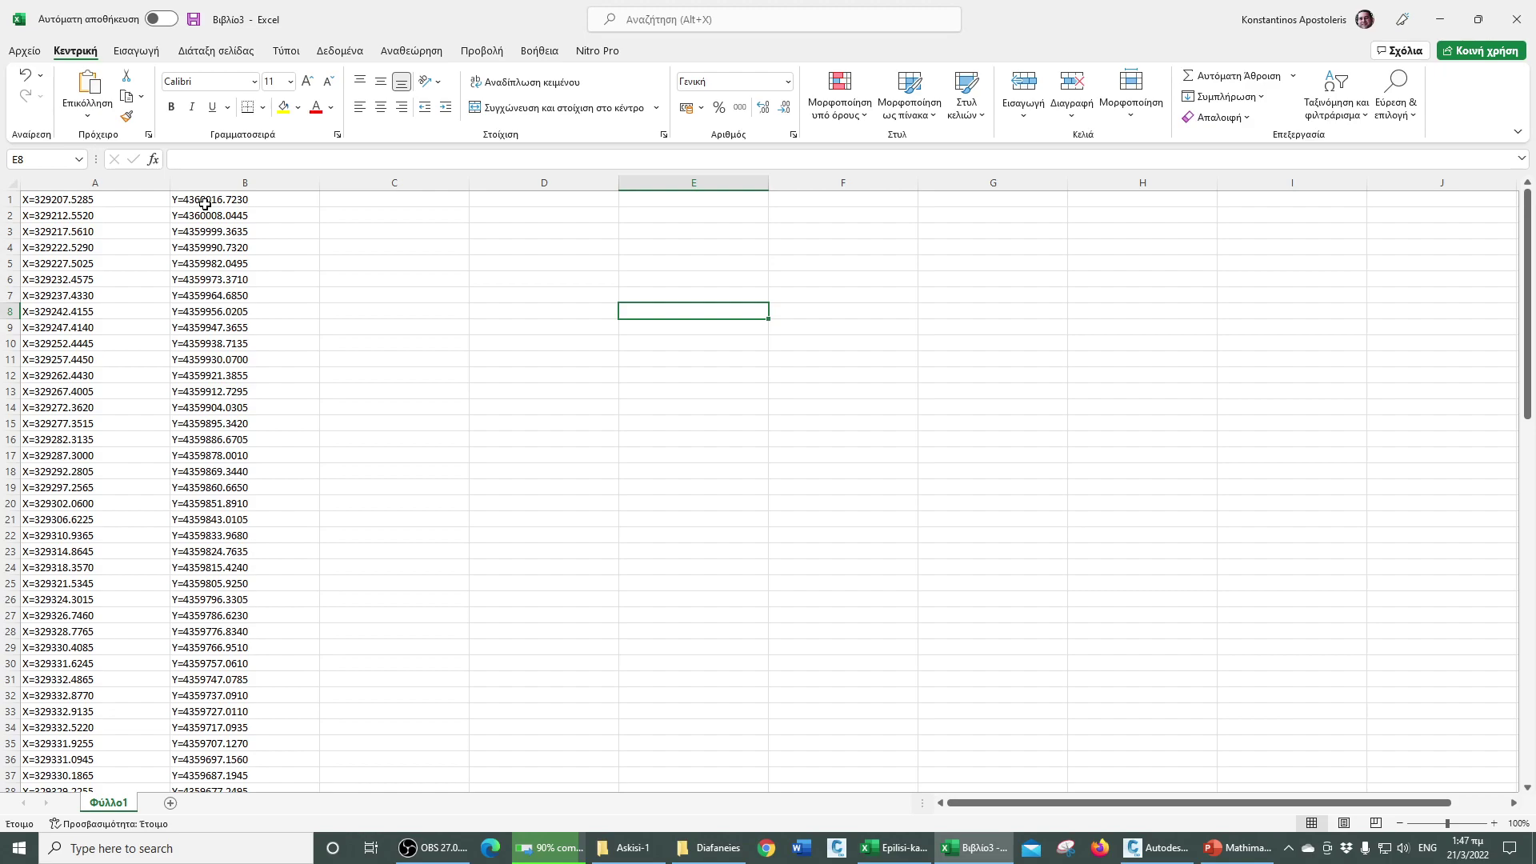
- Replace every period with a comma in the coordinates of columns A and B
{"action": "left_click_drag", "start_coordinate": [120, 184], "coordinate": [260, 191]}
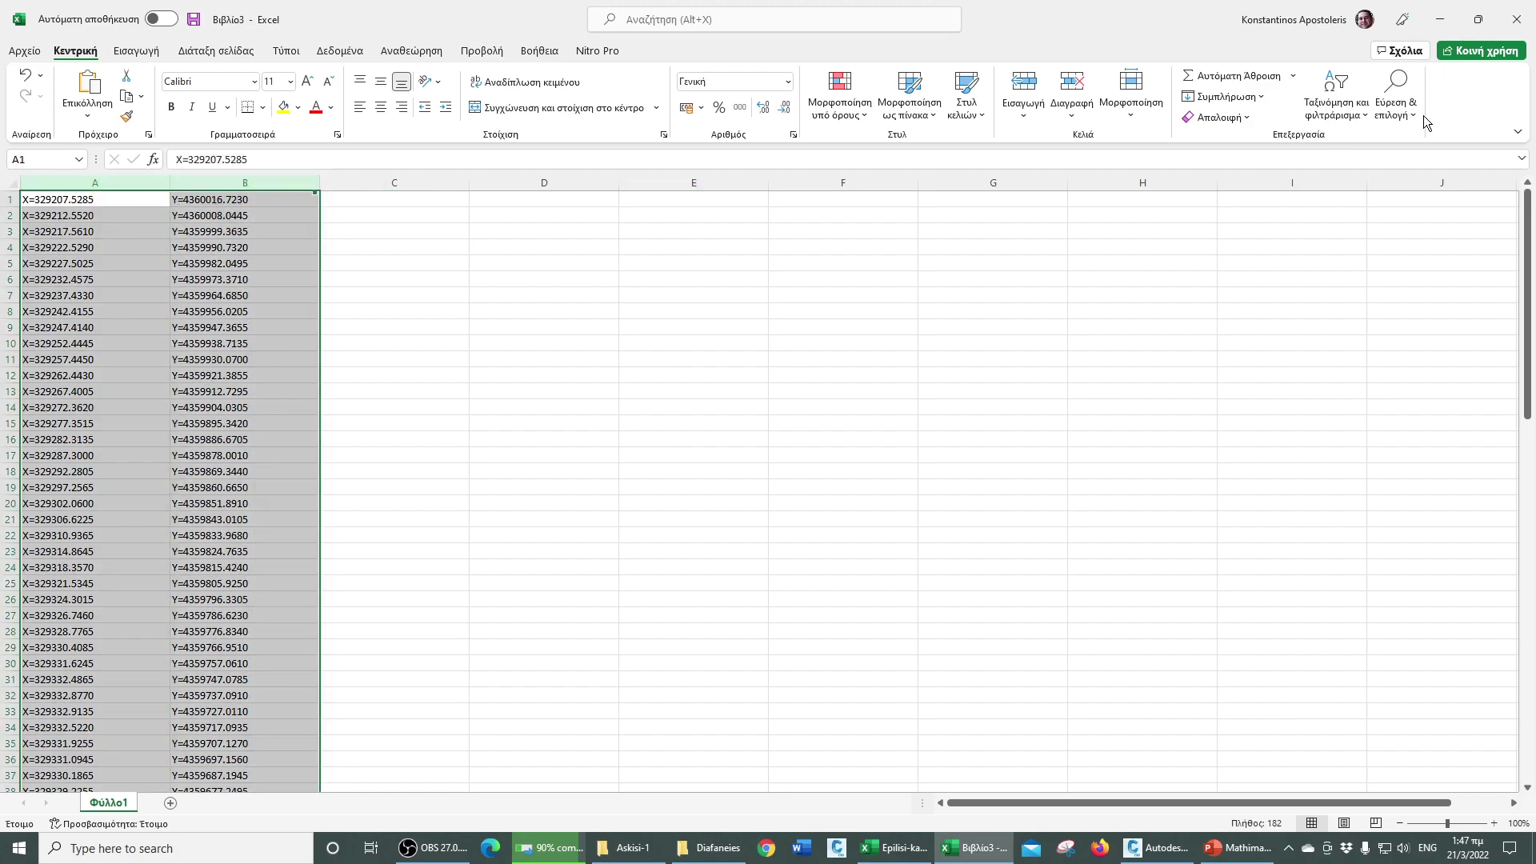
{"action": "left_click", "coordinate": [1396, 104]}
{"action": "left_click", "coordinate": [1422, 168]}
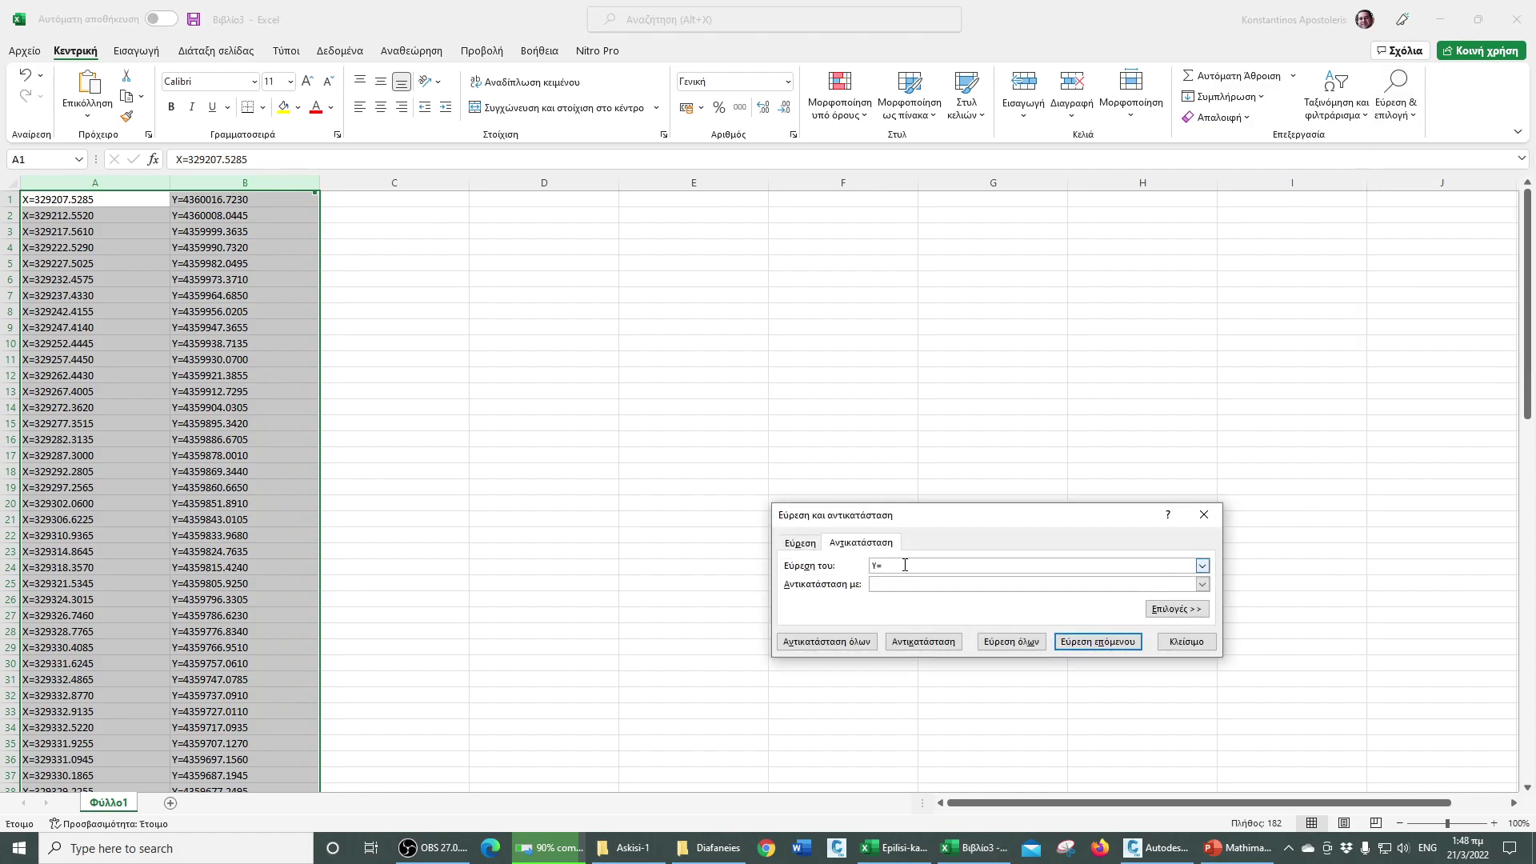
{"action": "type", "text": "."}
{"action": "left_click", "coordinate": [865, 585]}
{"action": "type", "text": ","}
{"action": "left_click", "coordinate": [859, 644]}
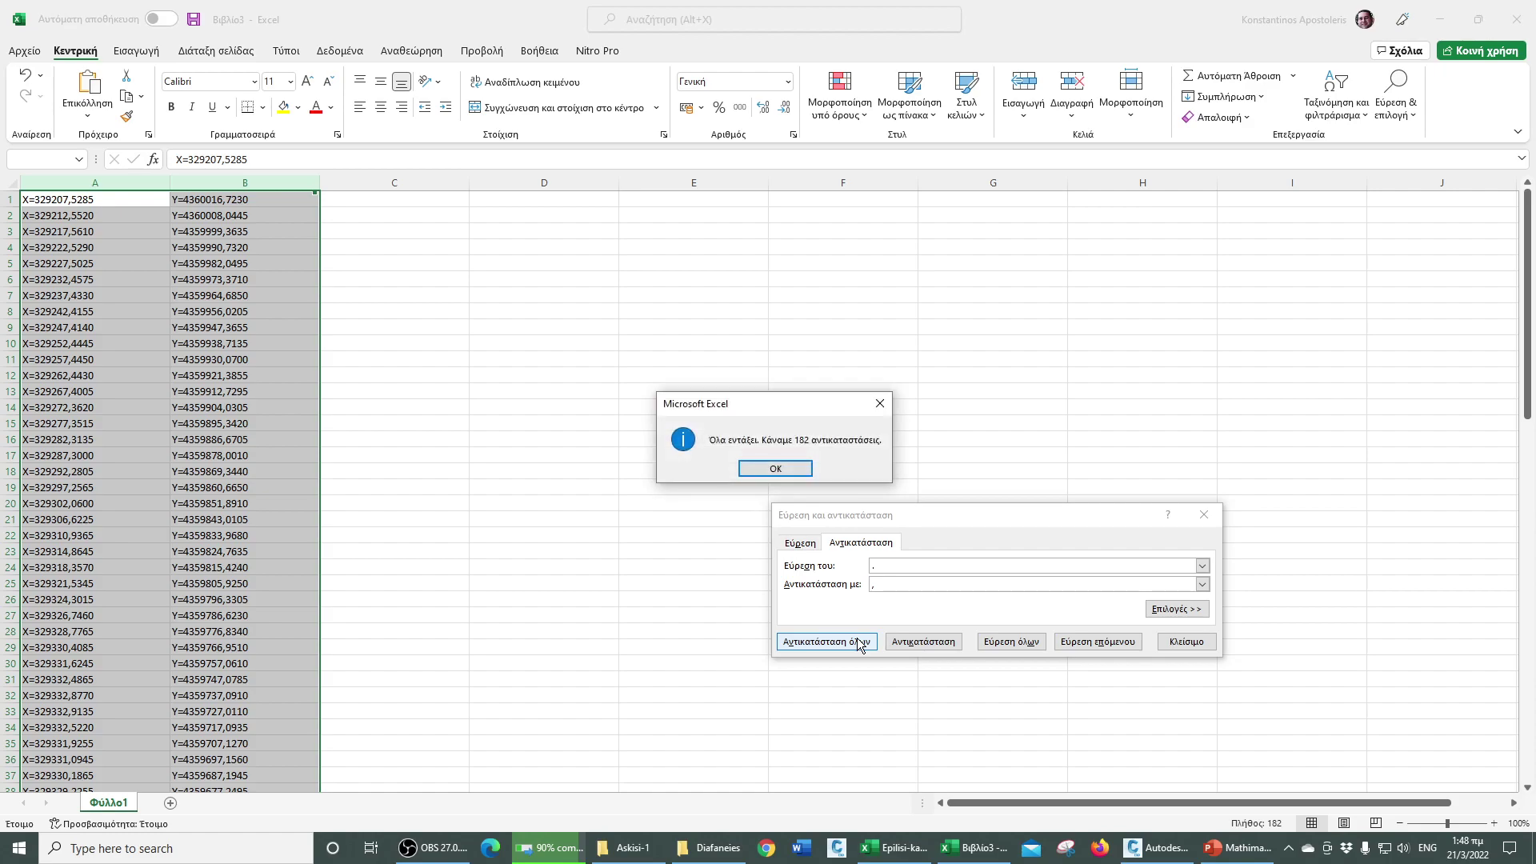
{"action": "left_click", "coordinate": [784, 471]}
- Remove the "x=" and "y=" prefixes from all coordinates in columns A and B by replacing them with nothing
{"action": "left_click", "coordinate": [872, 566]}
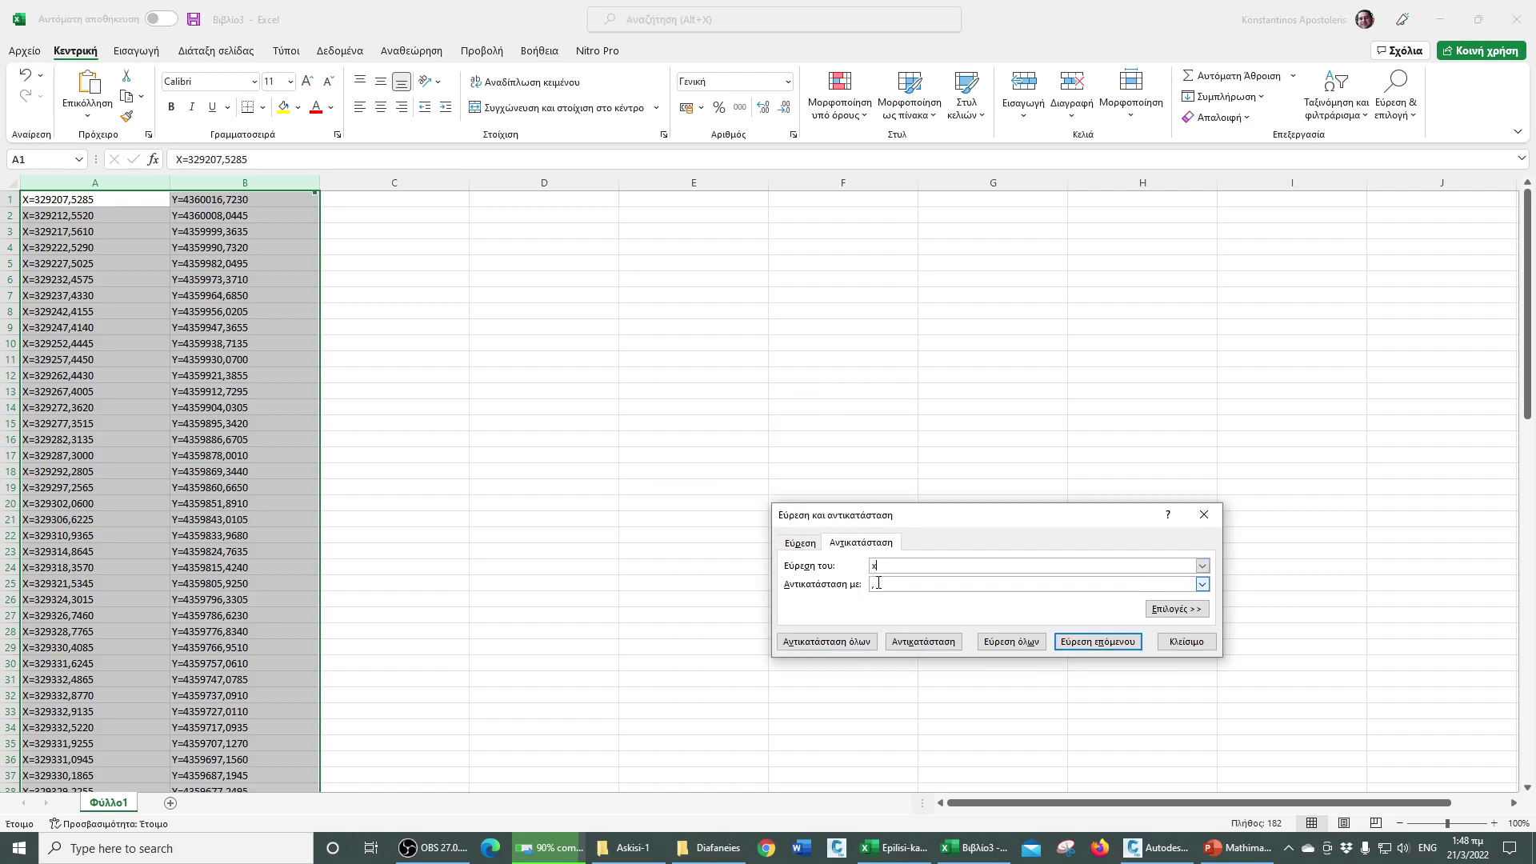
{"action": "key", "text": "BackSpace"}
{"action": "left_click", "coordinate": [854, 645]}
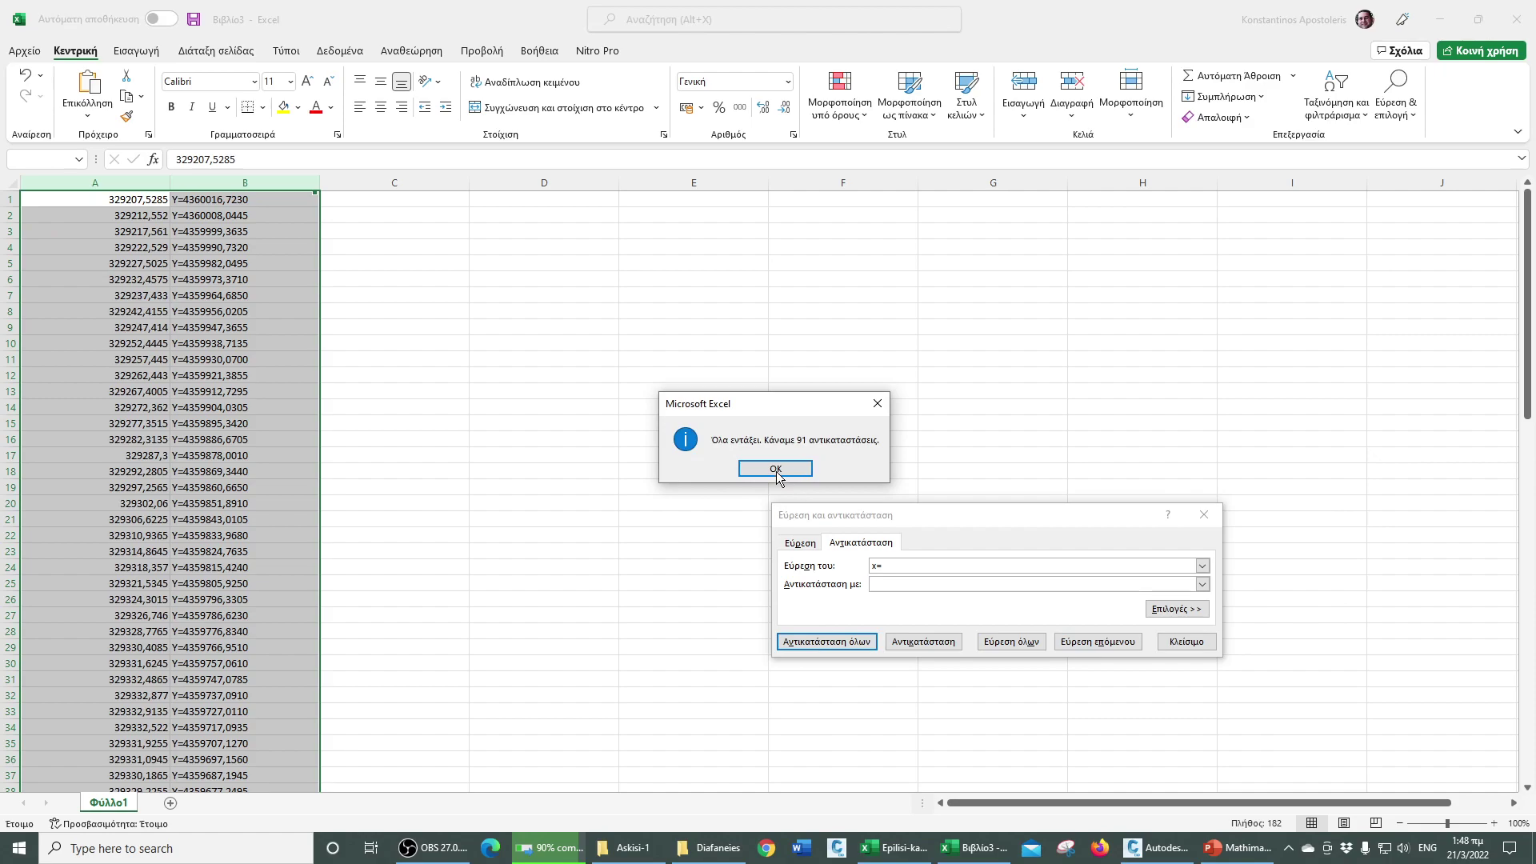
{"action": "left_click", "coordinate": [778, 471]}
{"action": "left_click", "coordinate": [873, 568]}
{"action": "left_click", "coordinate": [843, 650]}
{"action": "left_click", "coordinate": [781, 472]}
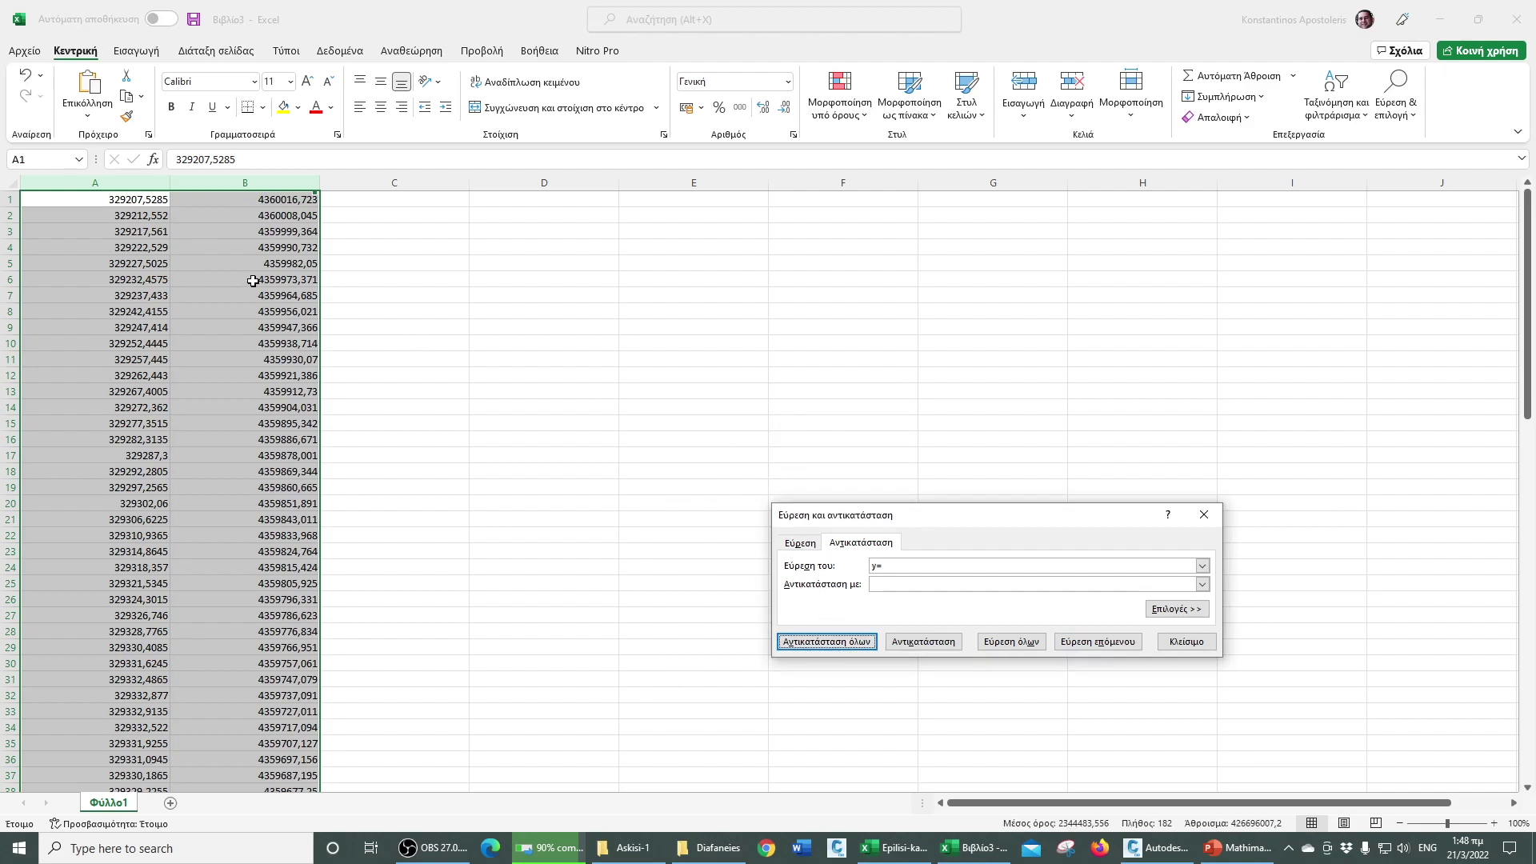
{"action": "left_click", "coordinate": [1184, 642]}
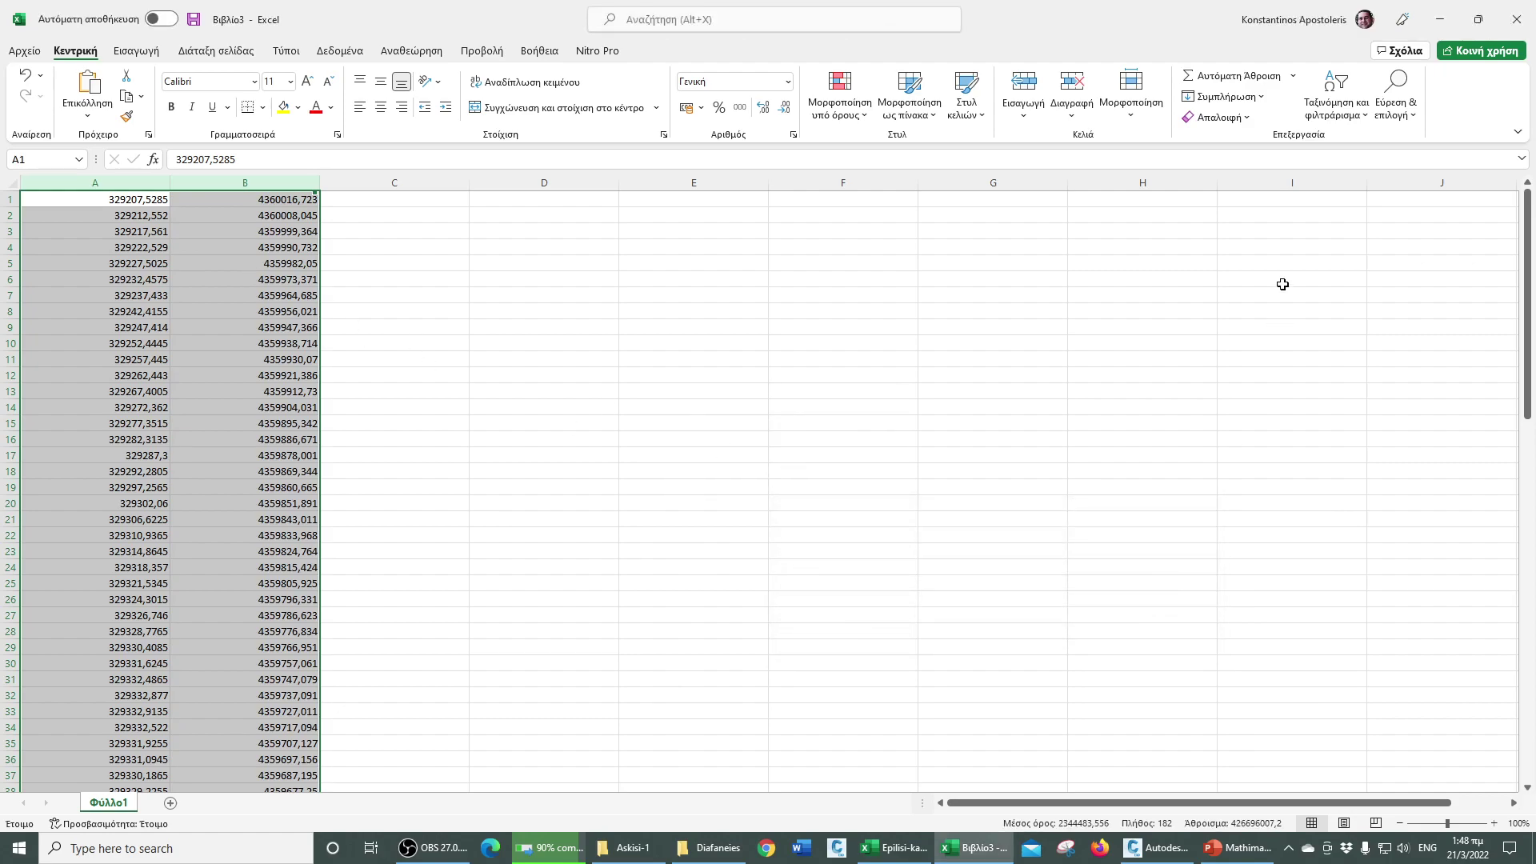
{"action": "left_click", "coordinate": [1406, 122]}
{"action": "left_click", "coordinate": [599, 314]}
{"action": "left_click", "coordinate": [392, 298]}
- Insert a row above the coordinates and enter the headers X in A1 and Y in B1
{"action": "left_click", "coordinate": [7, 199]}
{"action": "right_click", "coordinate": [6, 199]}
{"action": "left_click", "coordinate": [56, 328]}
{"action": "left_click", "coordinate": [124, 198]}
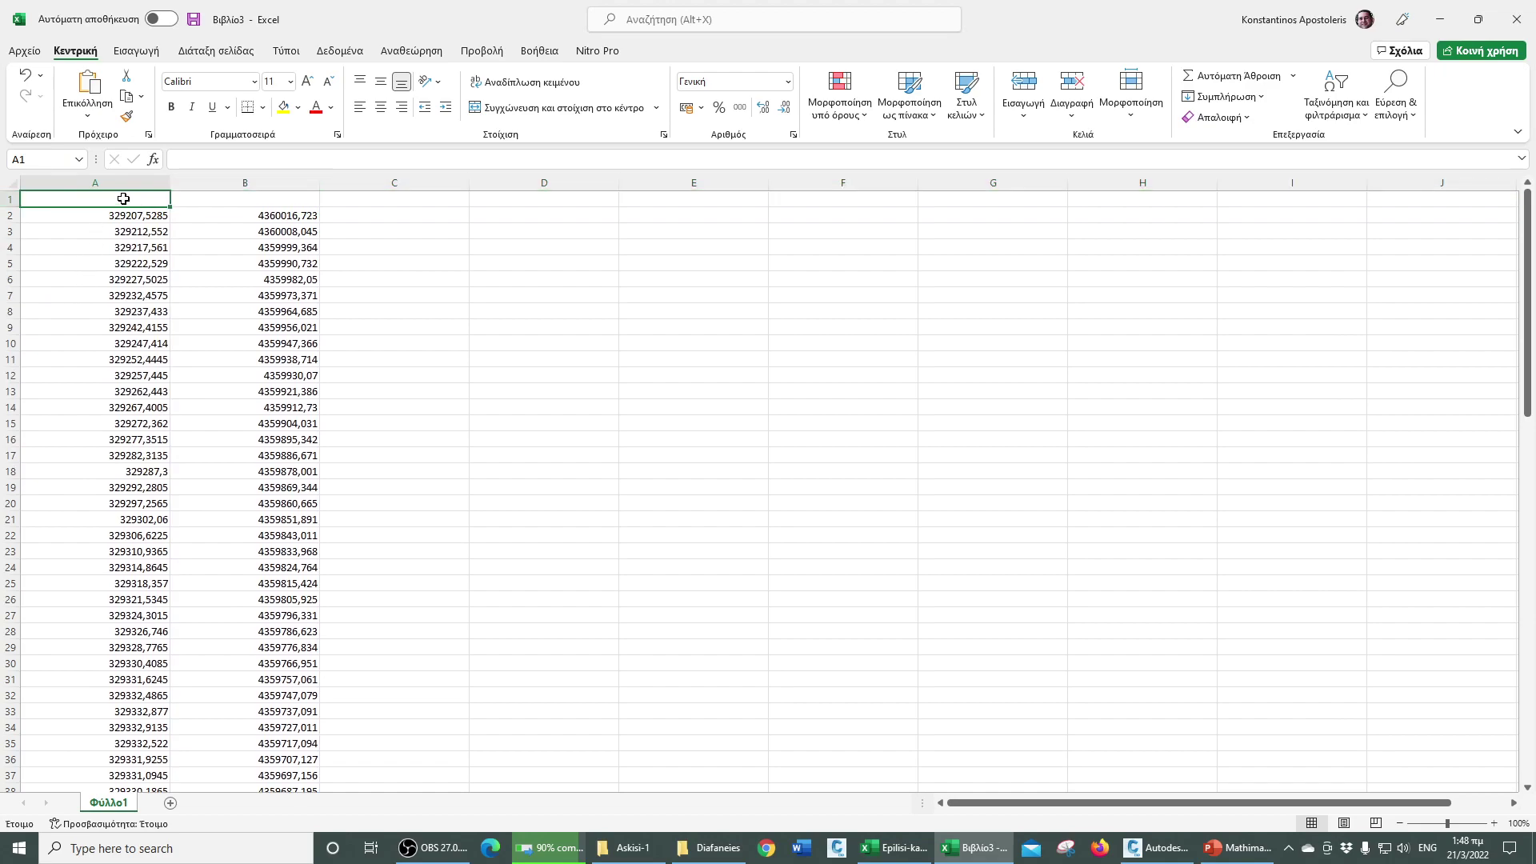
{"action": "type", "text": "X"}
{"action": "key", "text": "Tab"}
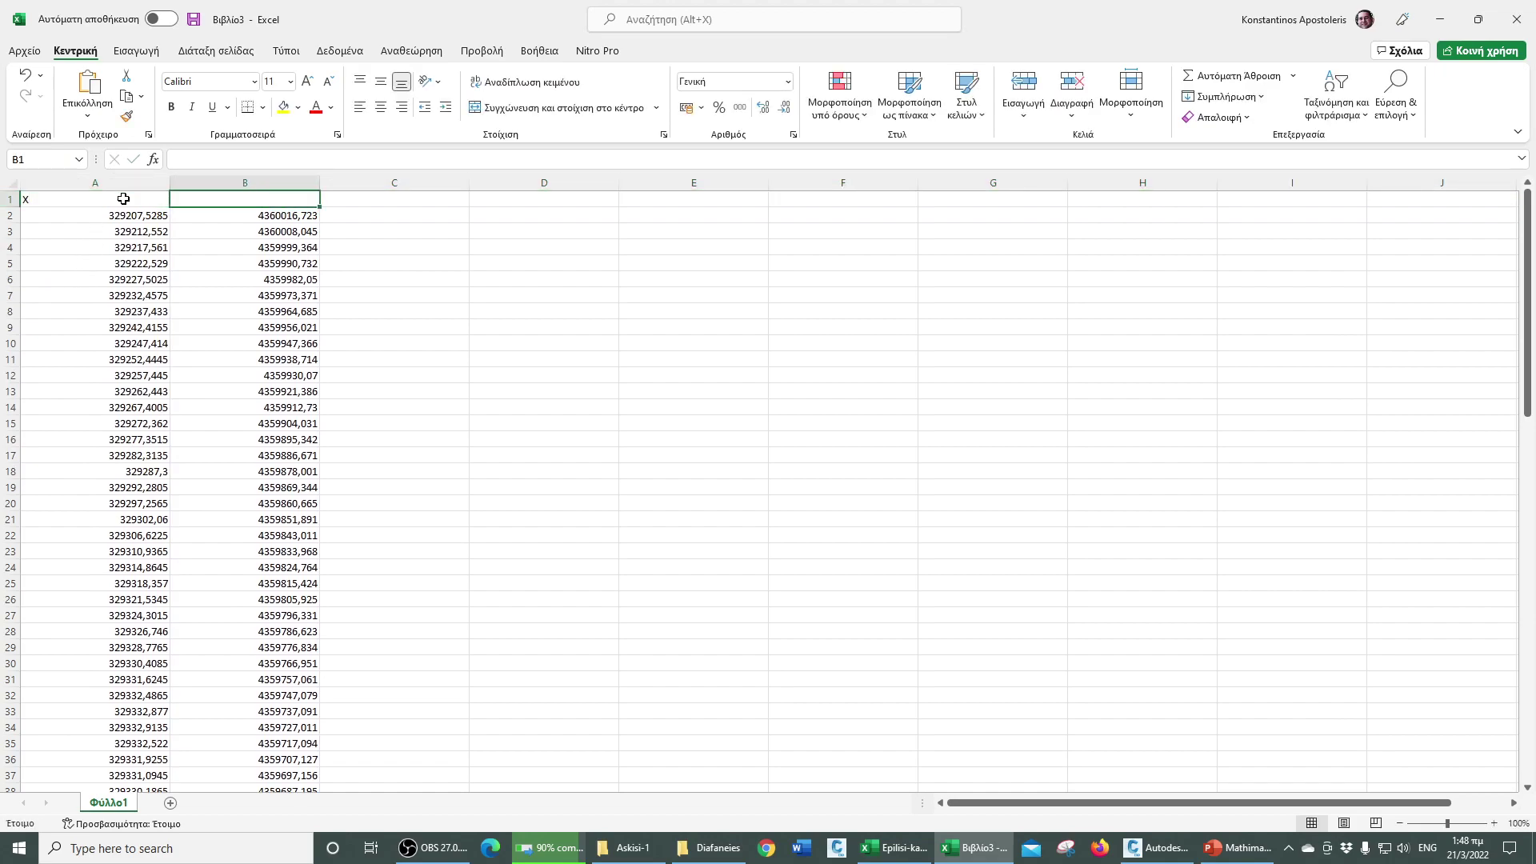
{"action": "type", "text": "Y"}
{"action": "left_click", "coordinate": [376, 332]}
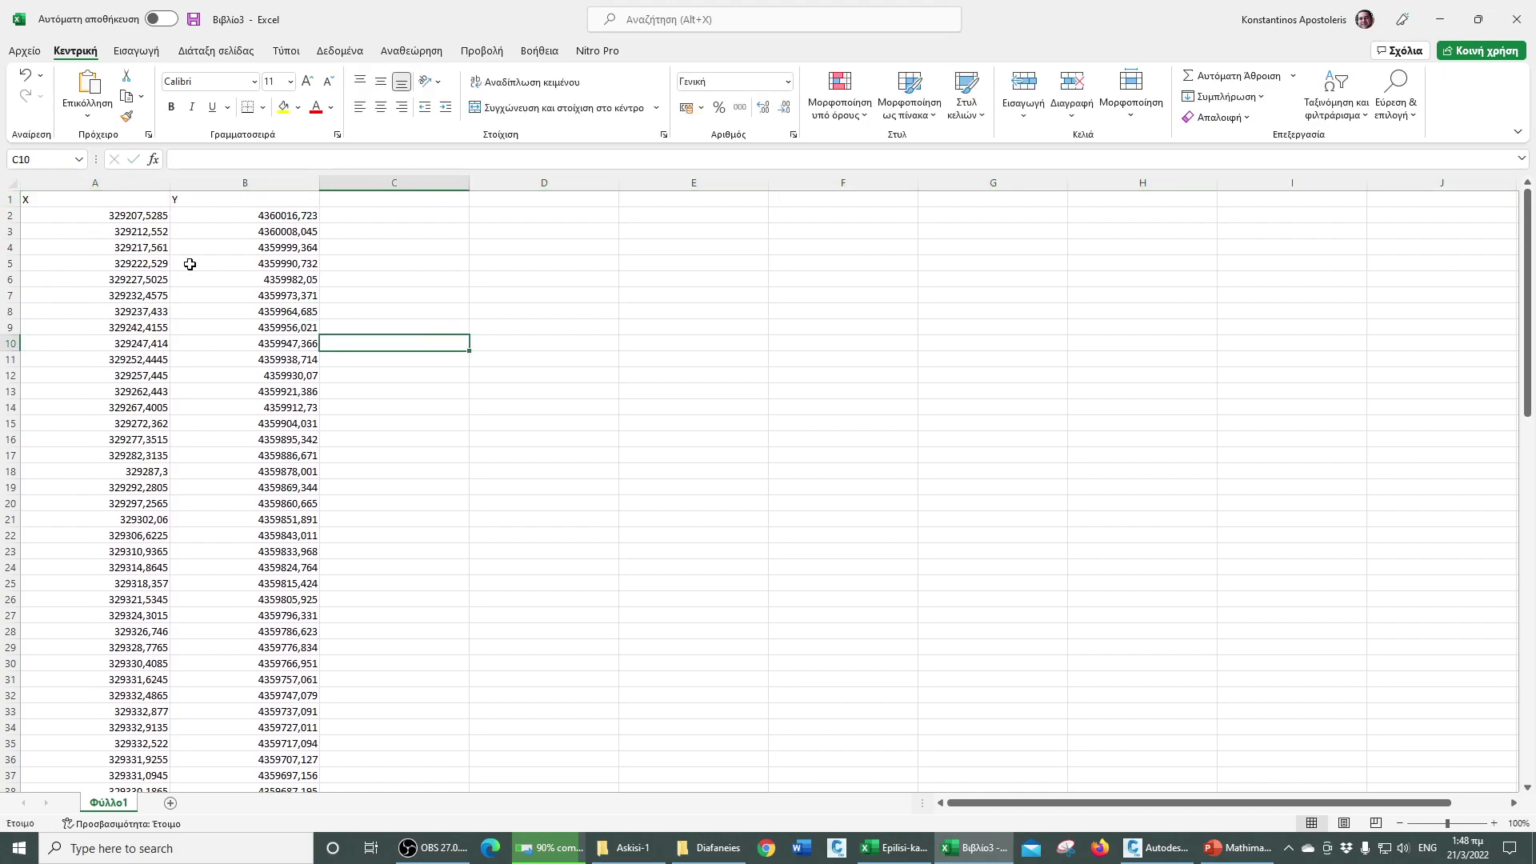
- Center all cells horizontally and vertically, and narrow columns A and B to fit their coordinates
{"action": "left_click", "coordinate": [12, 183]}
{"action": "key", "text": "alt+h"}
{"action": "key", "text": "a"}
{"action": "key", "text": "c"}
{"action": "key", "text": "alt+h"}
{"action": "key", "text": "a"}
{"action": "key", "text": "m"}
{"action": "left_click_drag", "start_coordinate": [140, 184], "coordinate": [261, 178]}
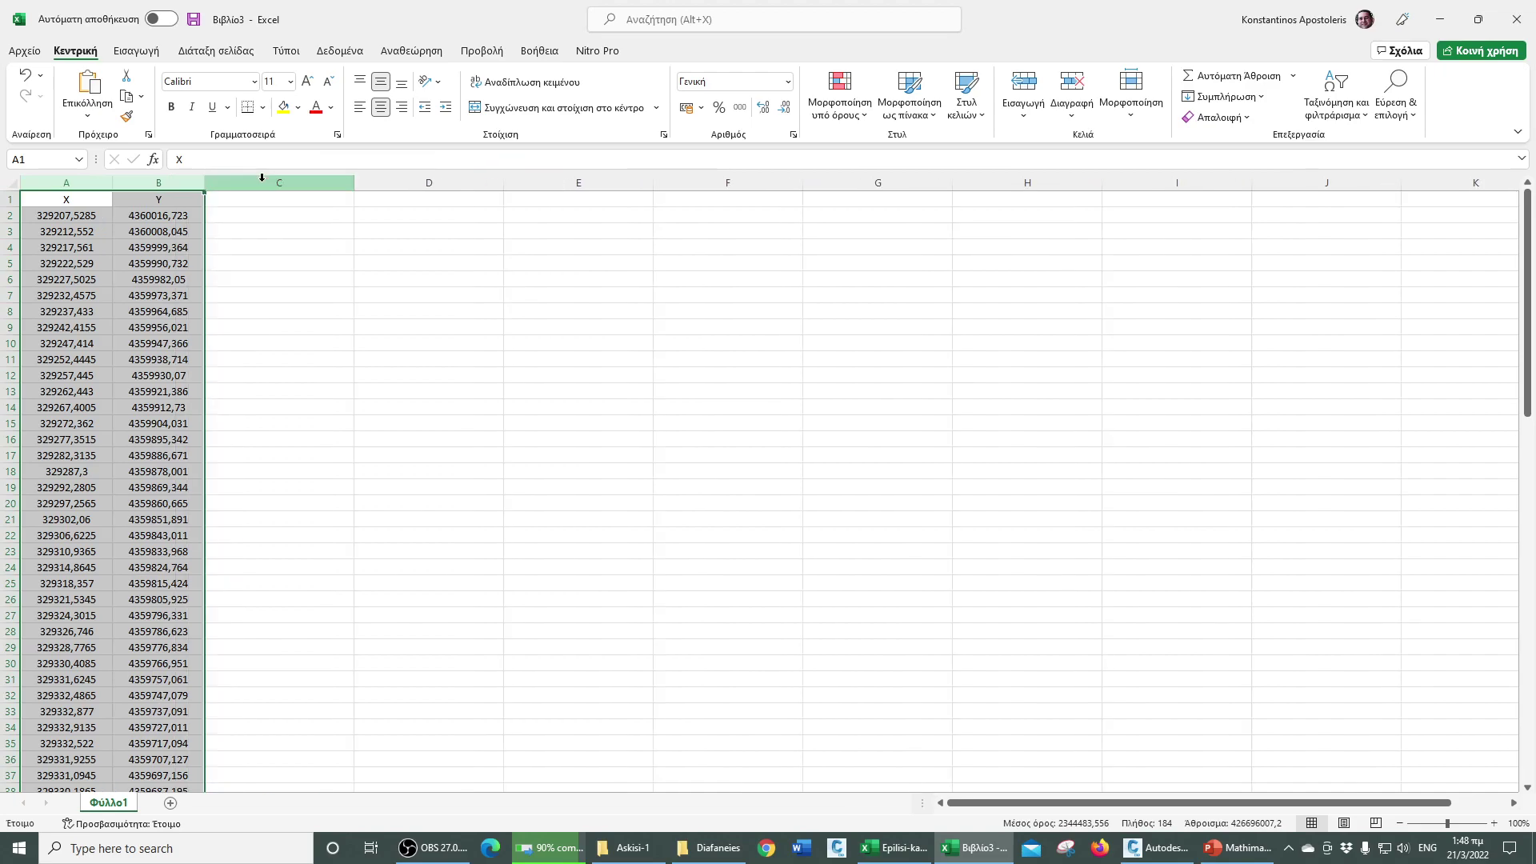
- Enter the header "Μήκος τμήματος" in cell C1
{"action": "left_click", "coordinate": [290, 201]}
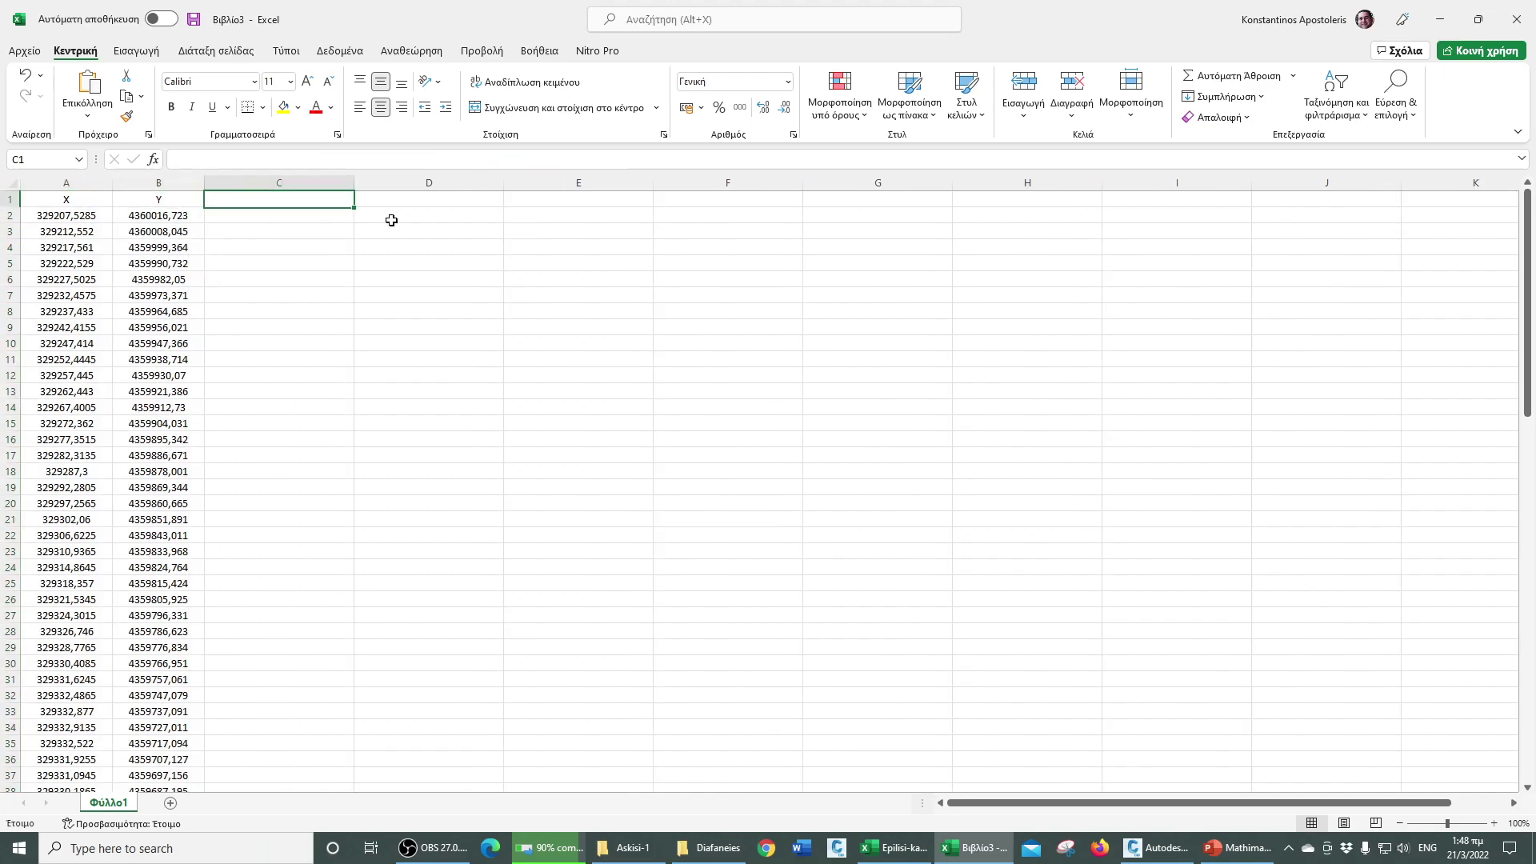
{"action": "type", "text": "M;hkos"}
{"action": "key", "text": "BackSpace"}
{"action": "key", "text": "BackSpace"}
{"action": "key", "text": "BackSpace"}
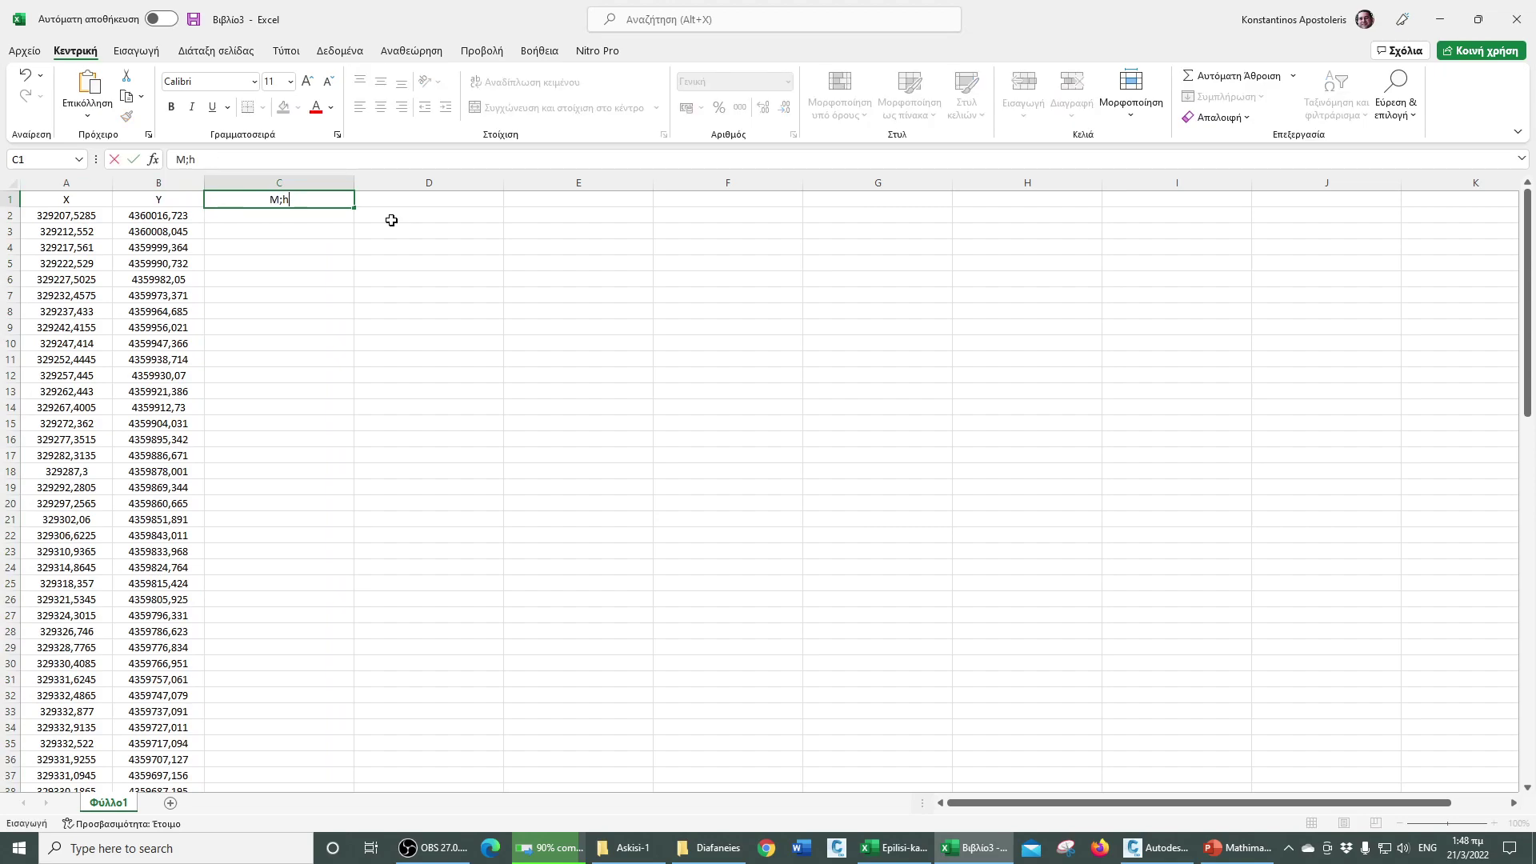
{"action": "type", "text": "ήκος τμήματος"}
{"action": "key", "text": "Return"}
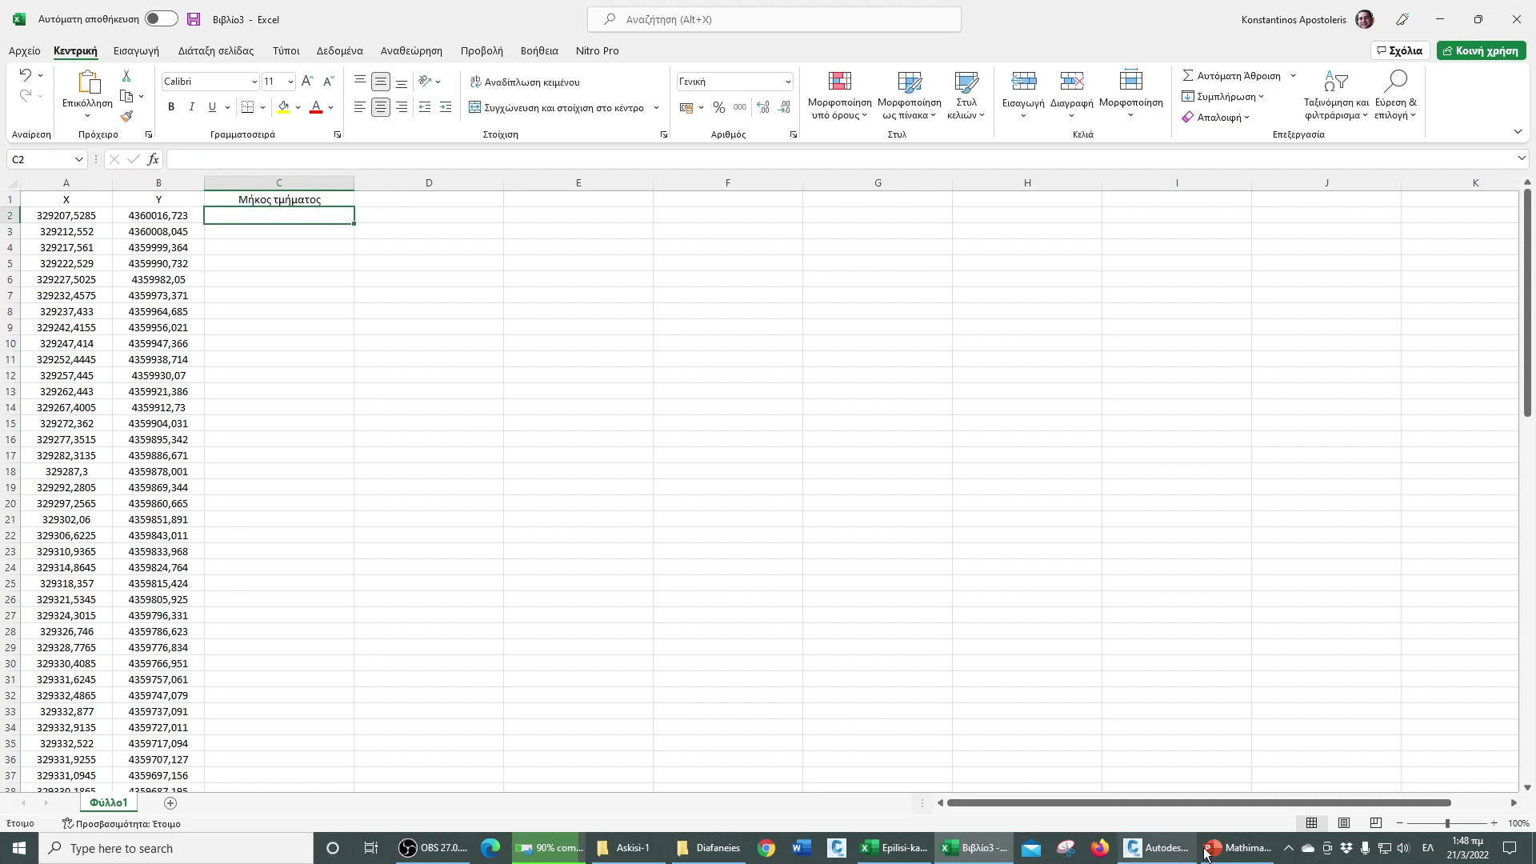
{"action": "left_click", "coordinate": [1239, 851]}
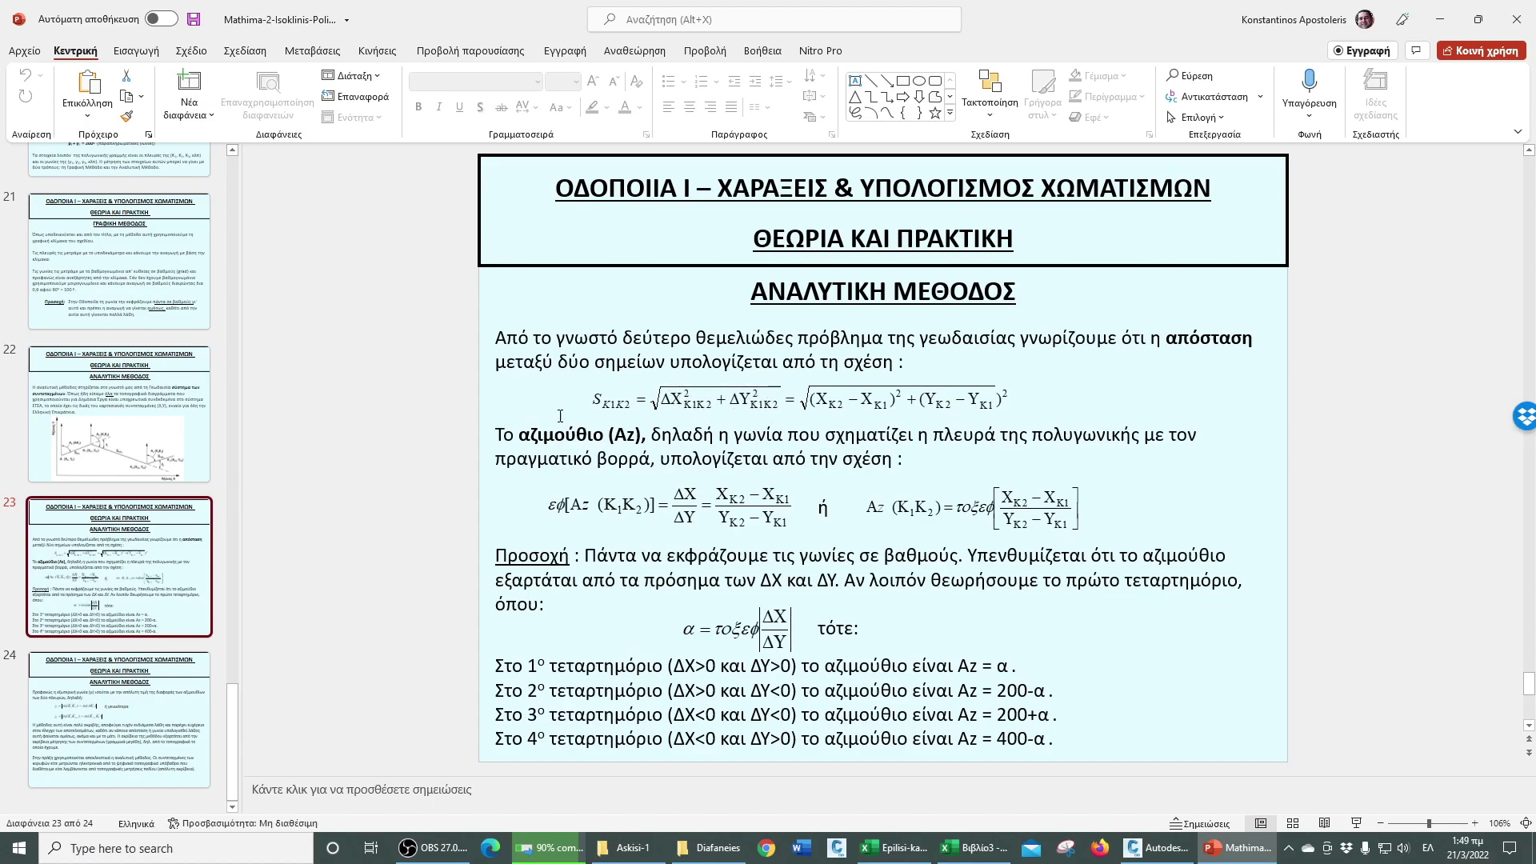
{"action": "left_click", "coordinate": [1440, 19]}
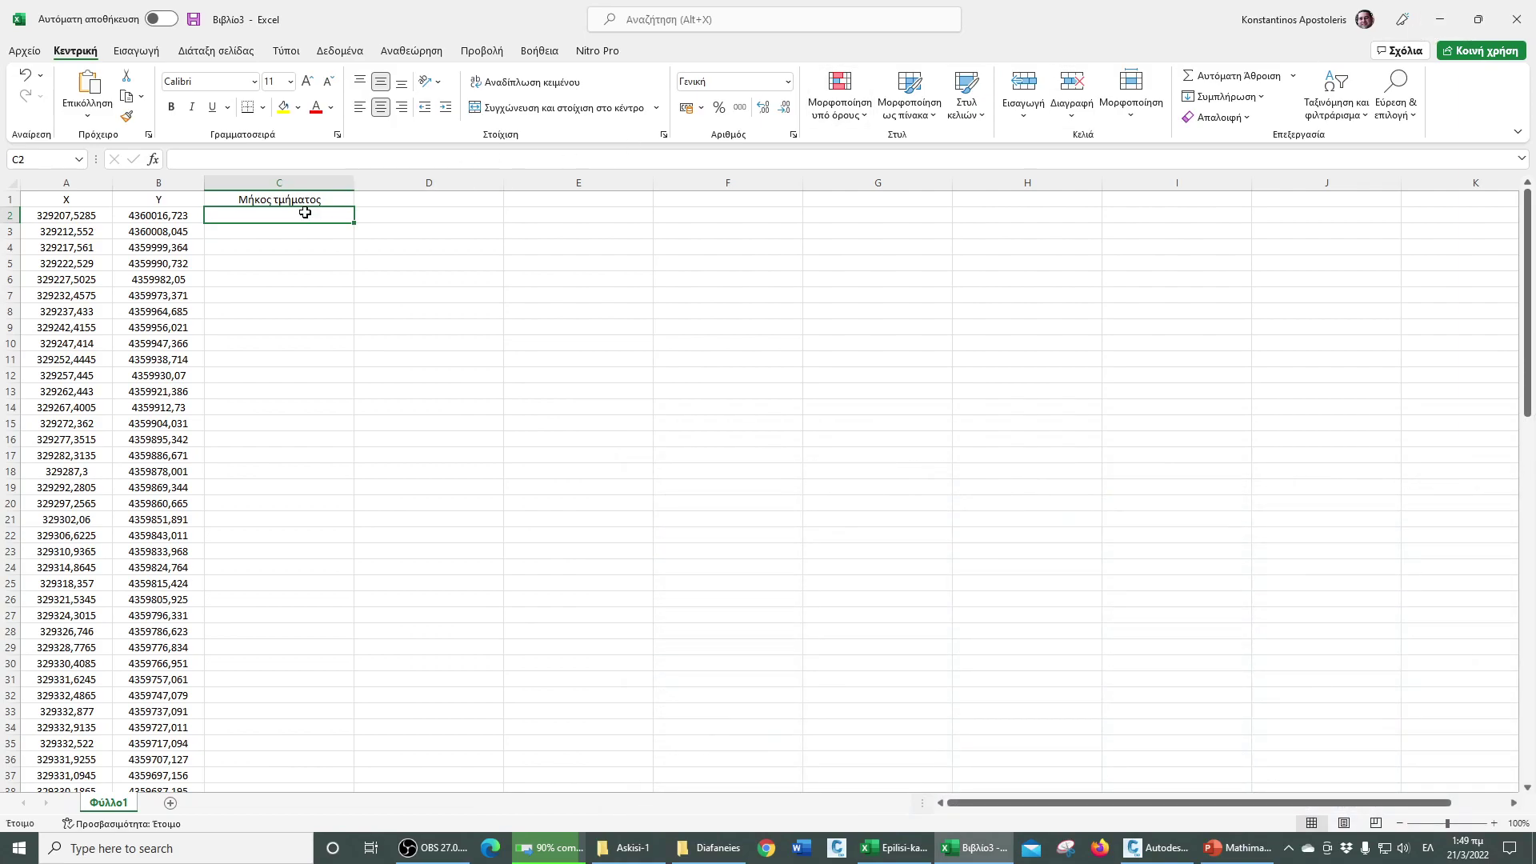
{"action": "type", "text": "=σ;ρ"}
{"action": "key", "text": "BackSpace"}
{"action": "key", "text": "BackSpace"}
{"action": "key", "text": "BackSpace"}
{"action": "key", "text": "alt+shift"}
{"action": "type", "text": "sqr"}
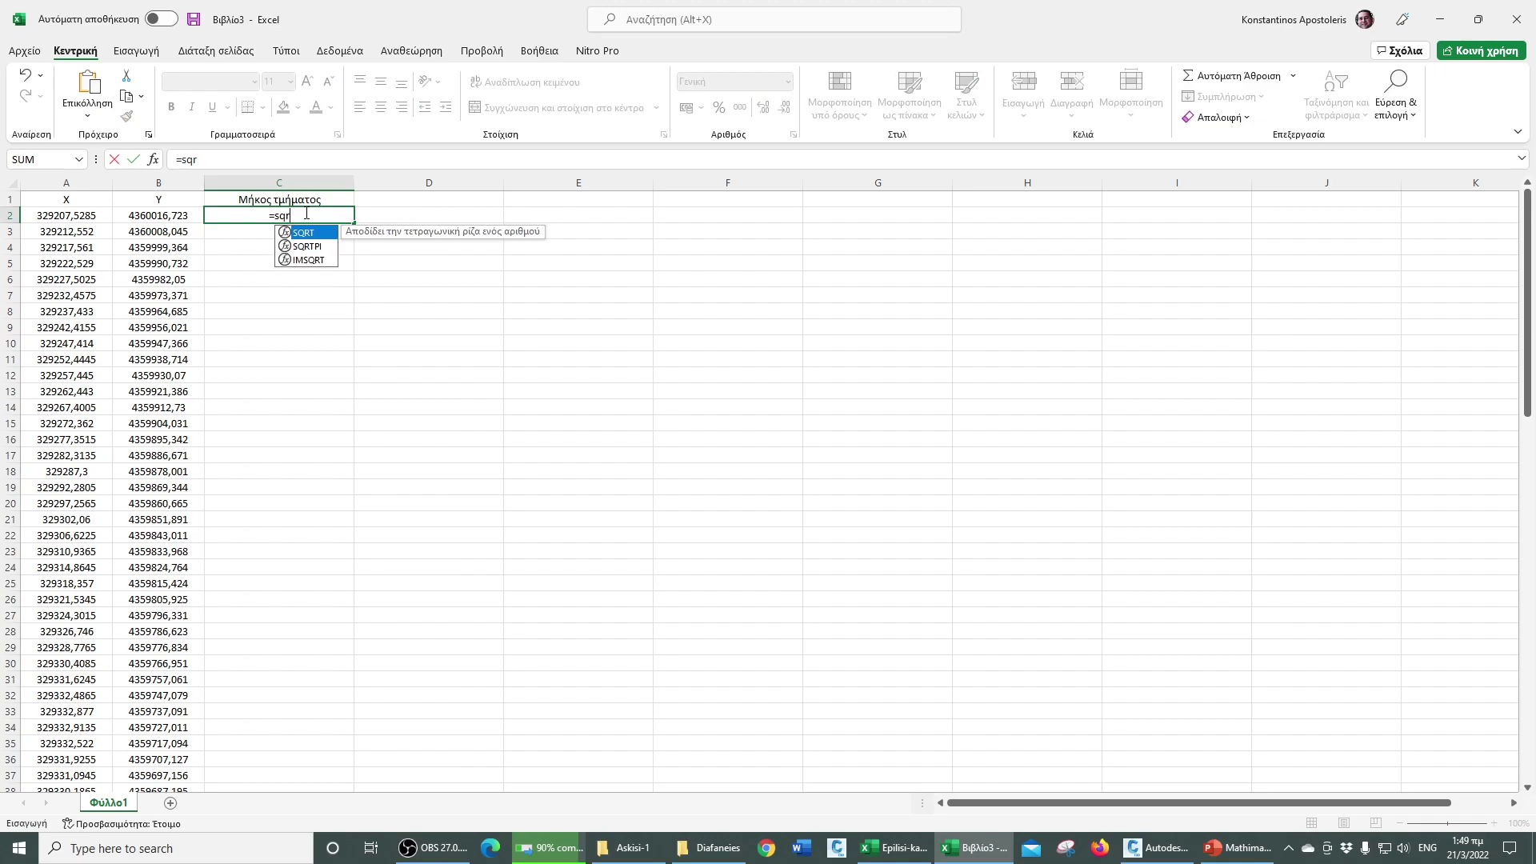
{"action": "type", "text": "t("}
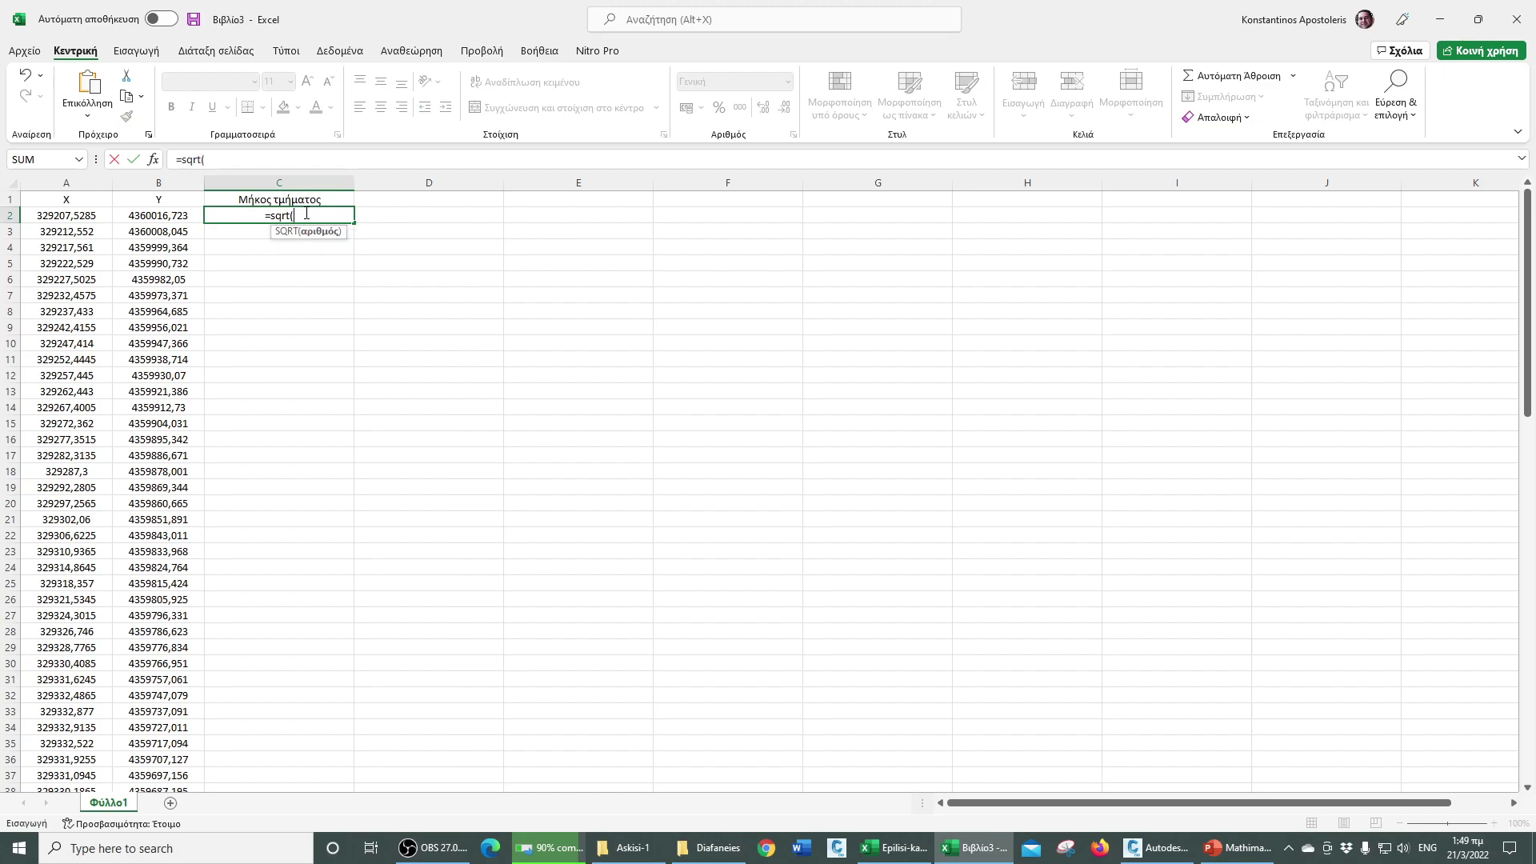
{"action": "left_click", "coordinate": [68, 214]}
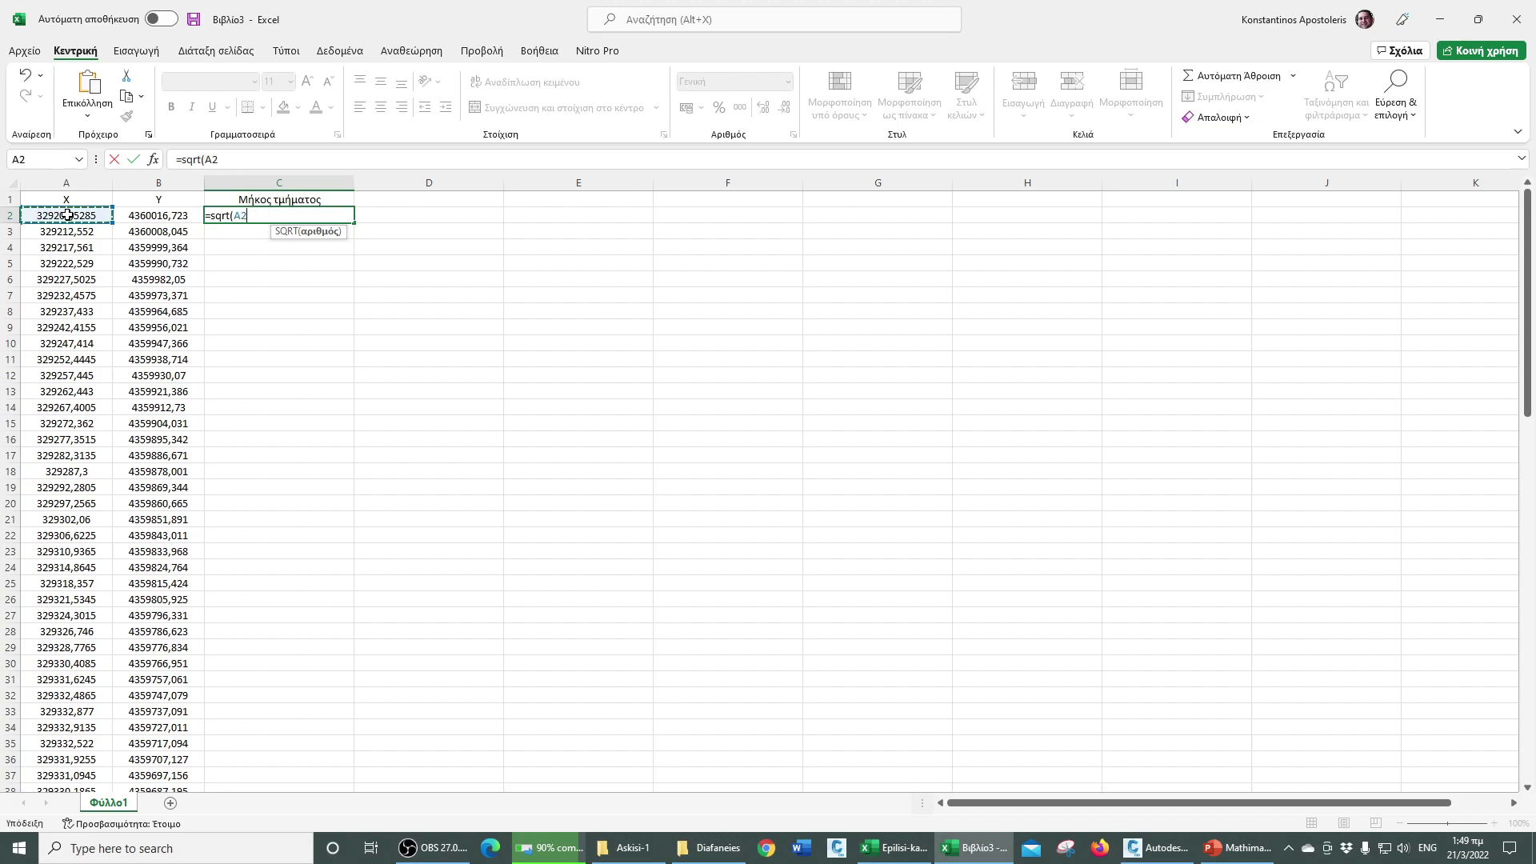
{"action": "type", "text": "*"}
{"action": "left_click", "coordinate": [68, 214]}
{"action": "type", "text": "+"}
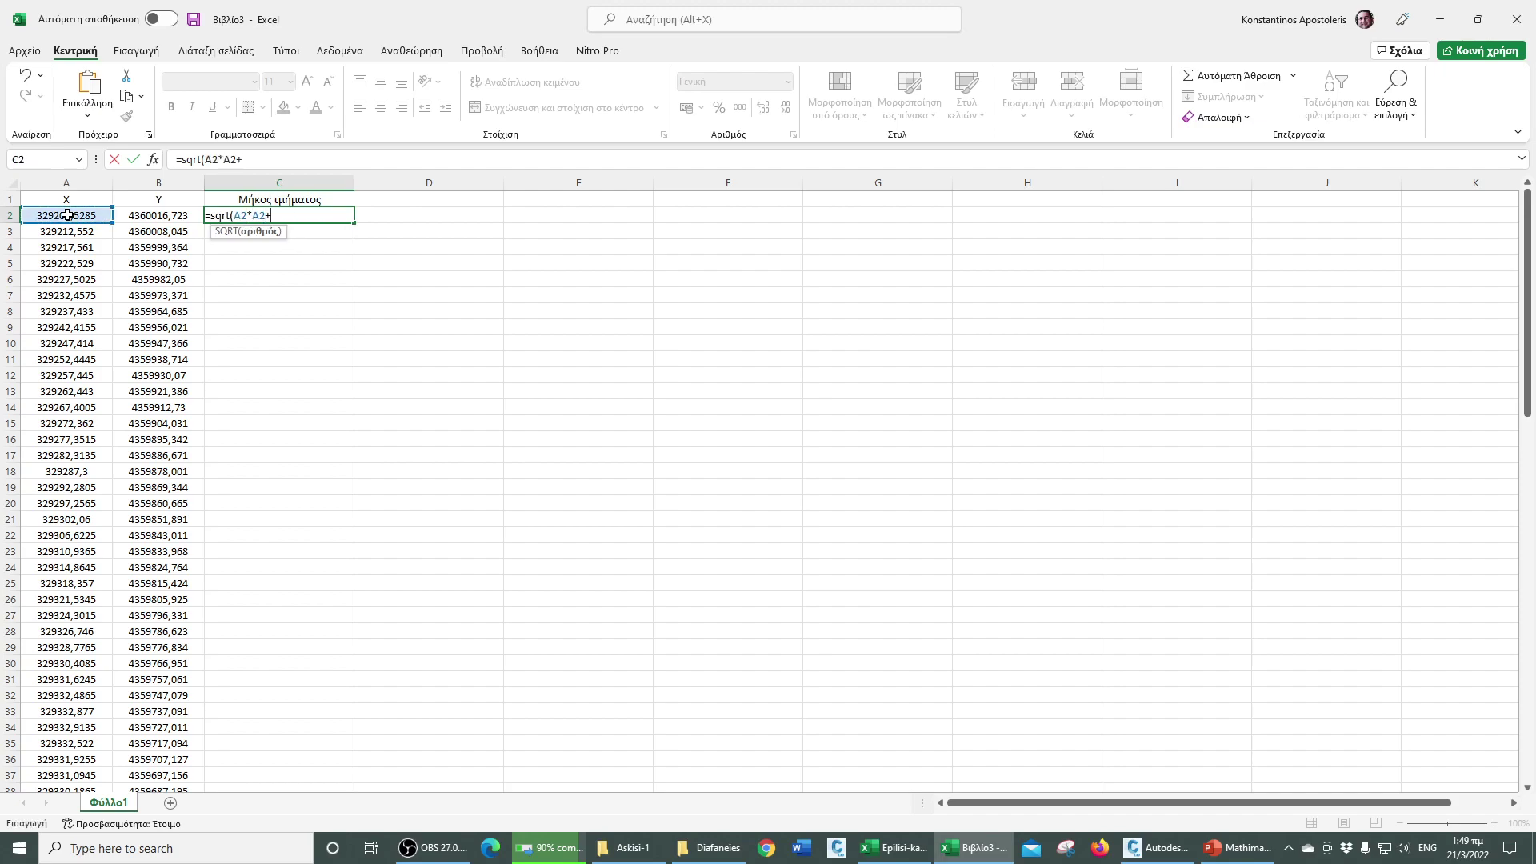
{"action": "left_click", "coordinate": [138, 213]}
{"action": "type", "text": "*"}
{"action": "left_click", "coordinate": [139, 213]}
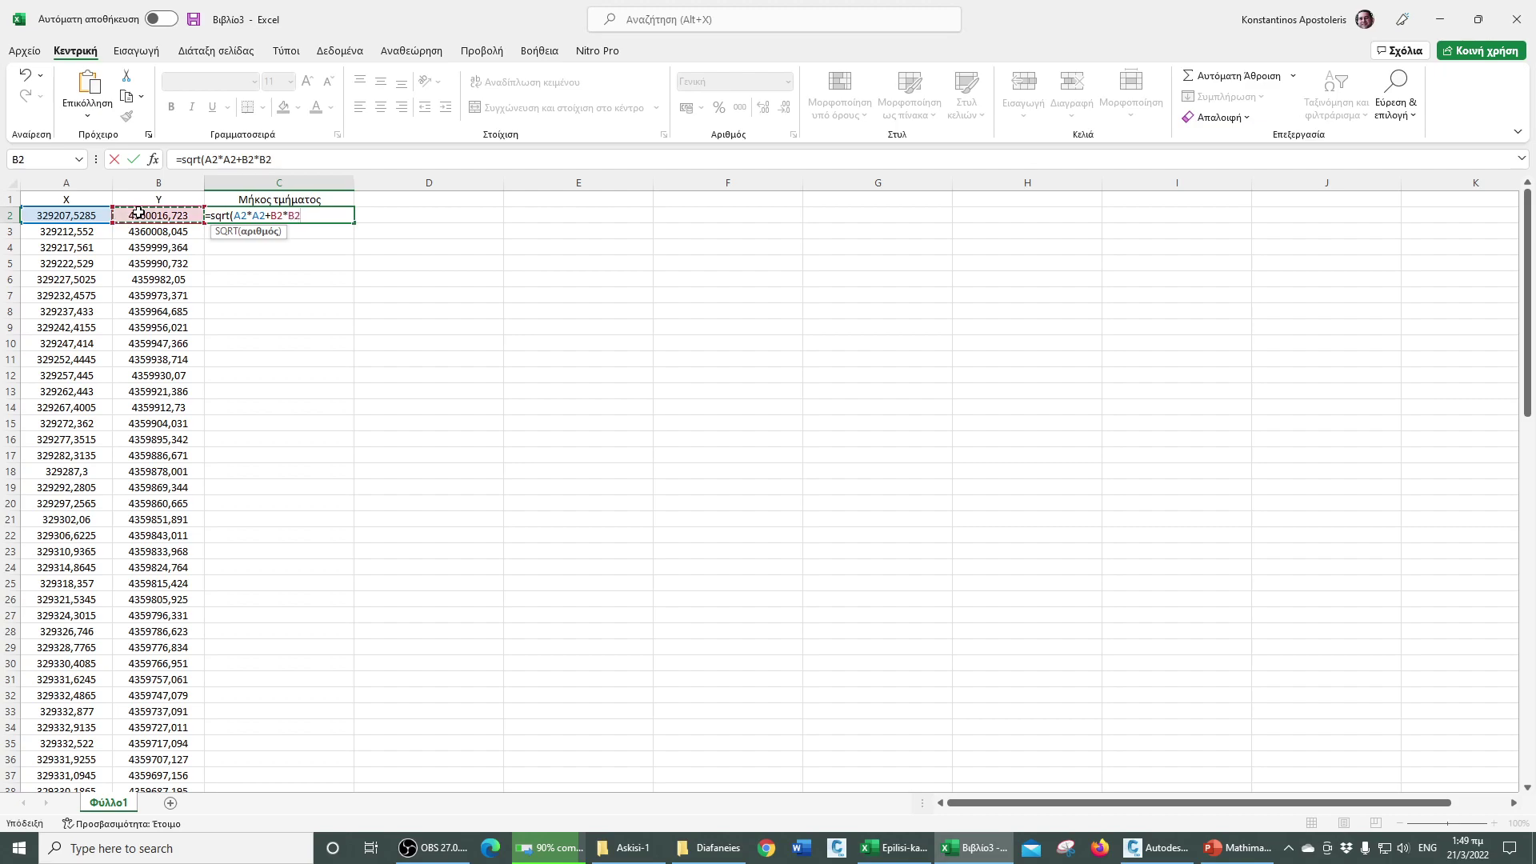
{"action": "type", "text": ")"}
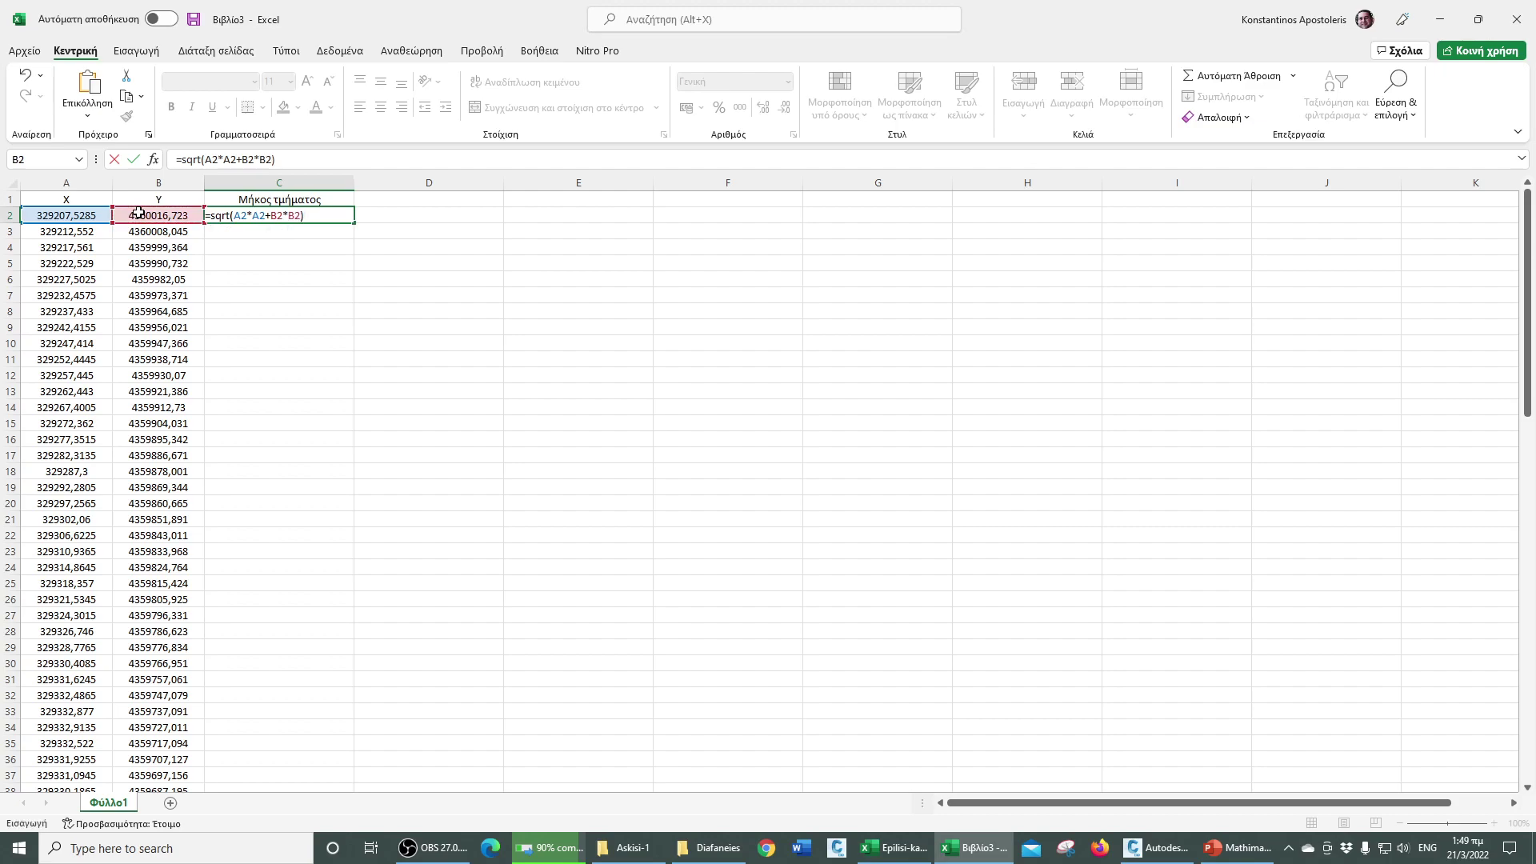
{"action": "key", "text": "Escape"}
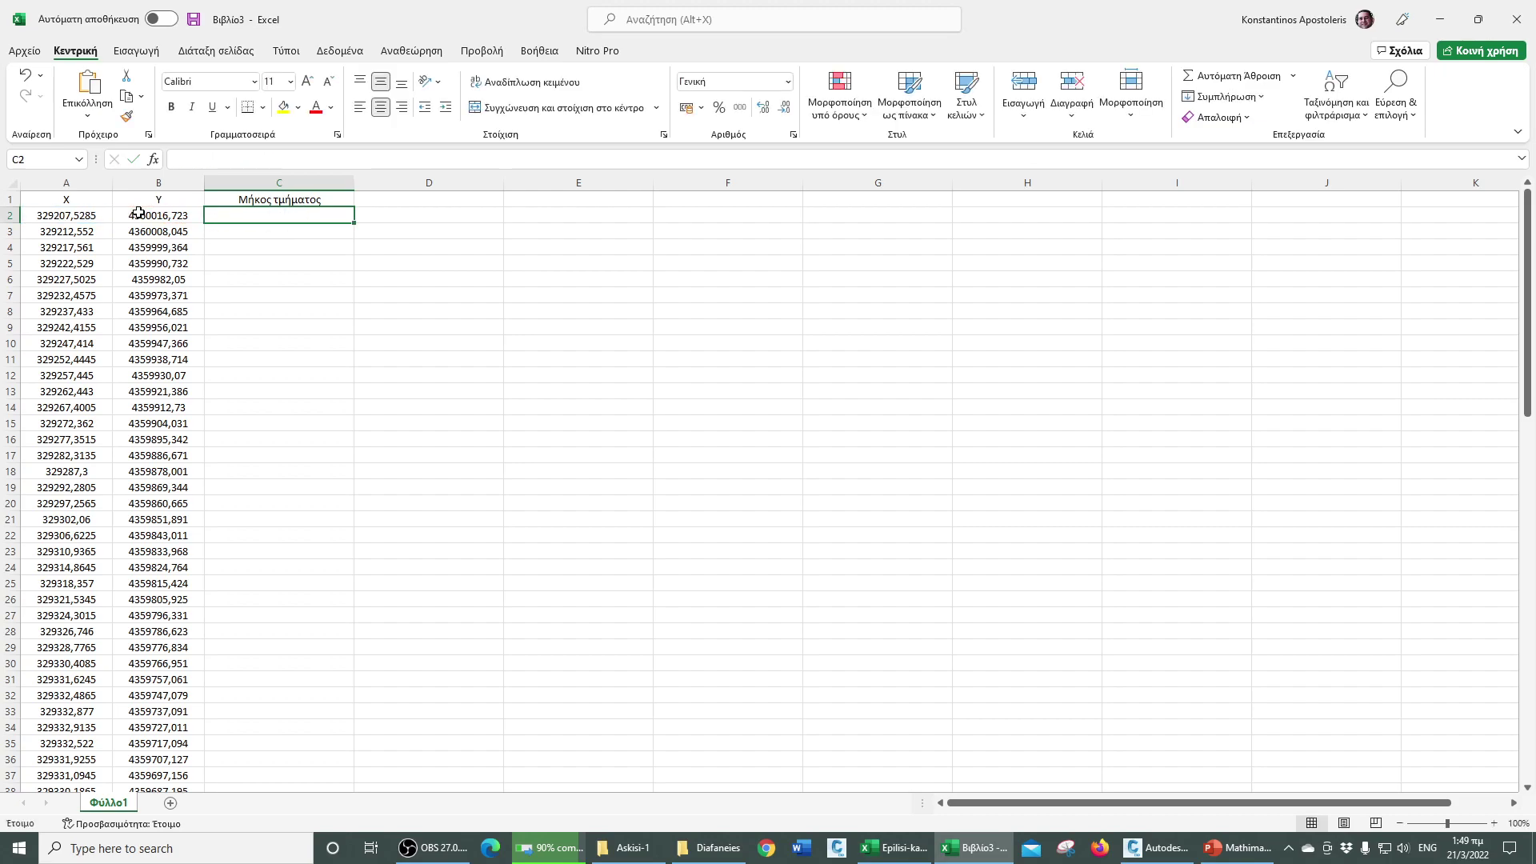
- Insert two empty columns between the Y column and the "Μήκος τμήματος" column
{"action": "left_click", "coordinate": [237, 183]}
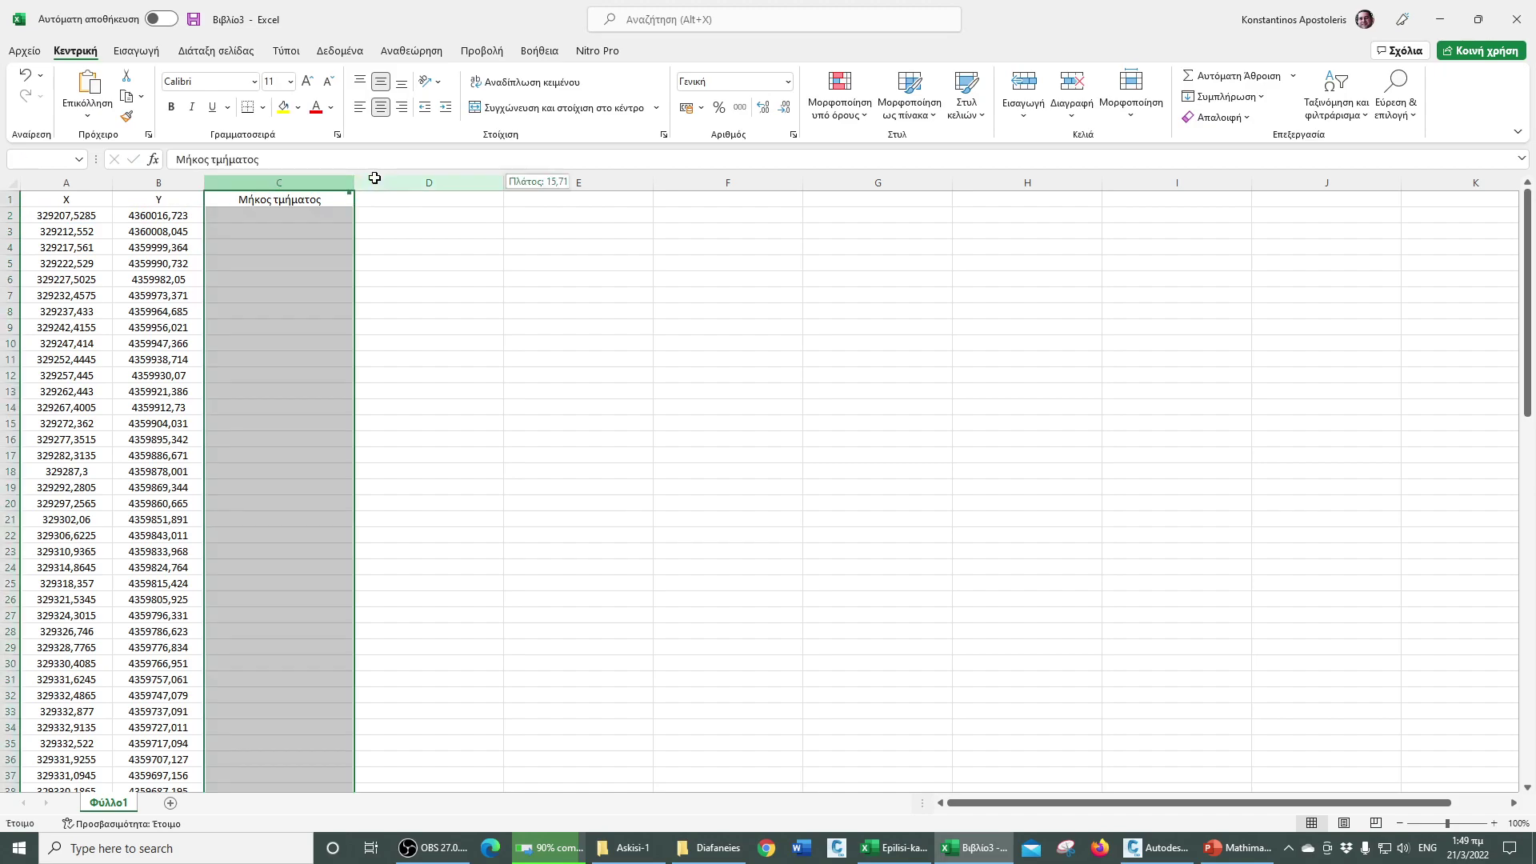
{"action": "right_click", "coordinate": [353, 180]}
{"action": "left_click", "coordinate": [440, 312]}
- Enter the headers ΔX in C1 and ΔY in D1, and narrow both columns
{"action": "left_click", "coordinate": [257, 204]}
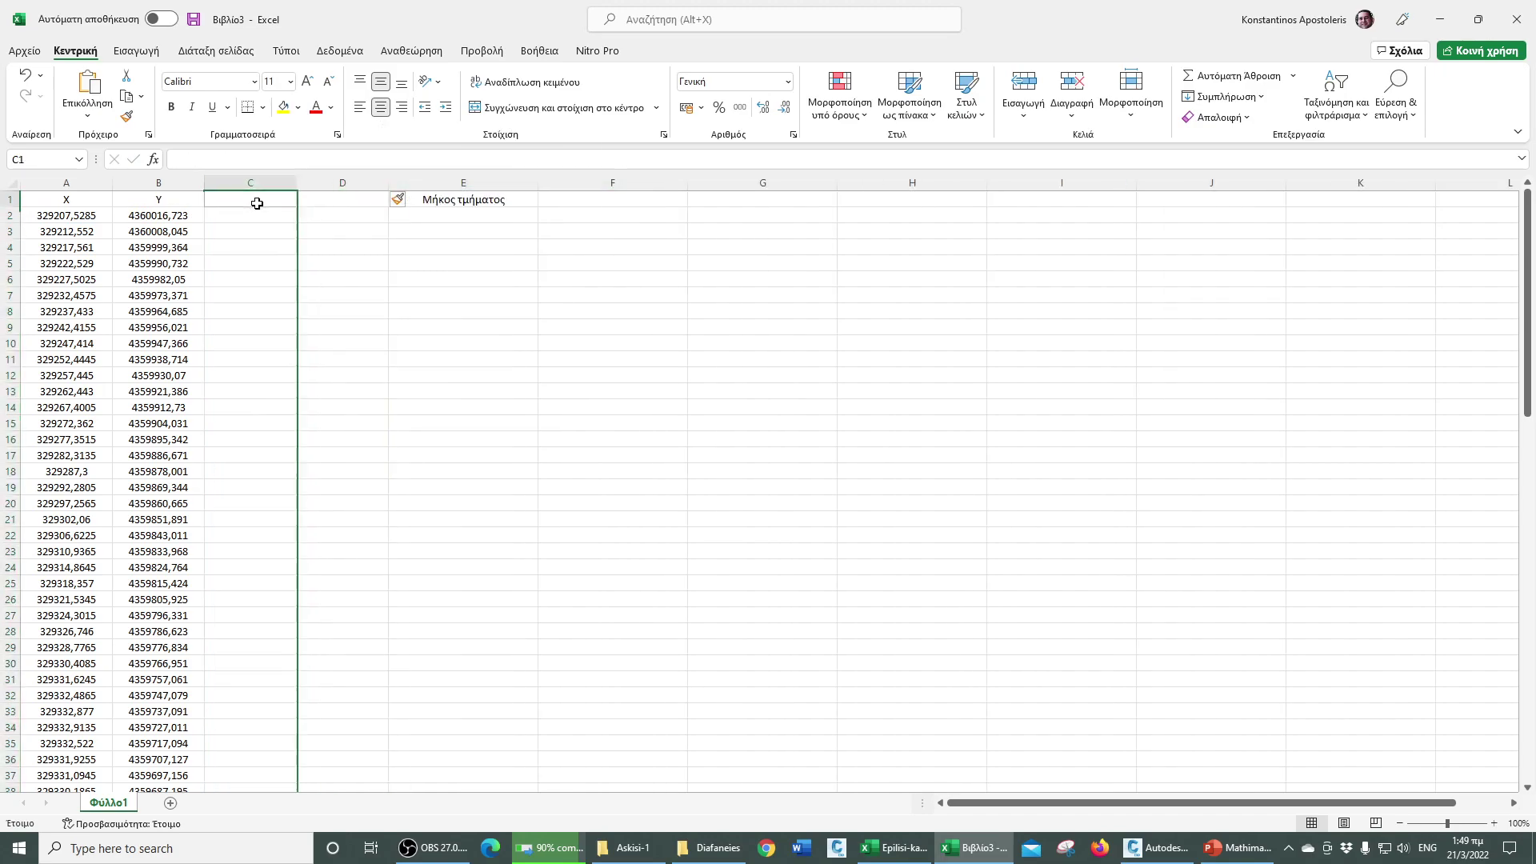
{"action": "type", "text": "D"}
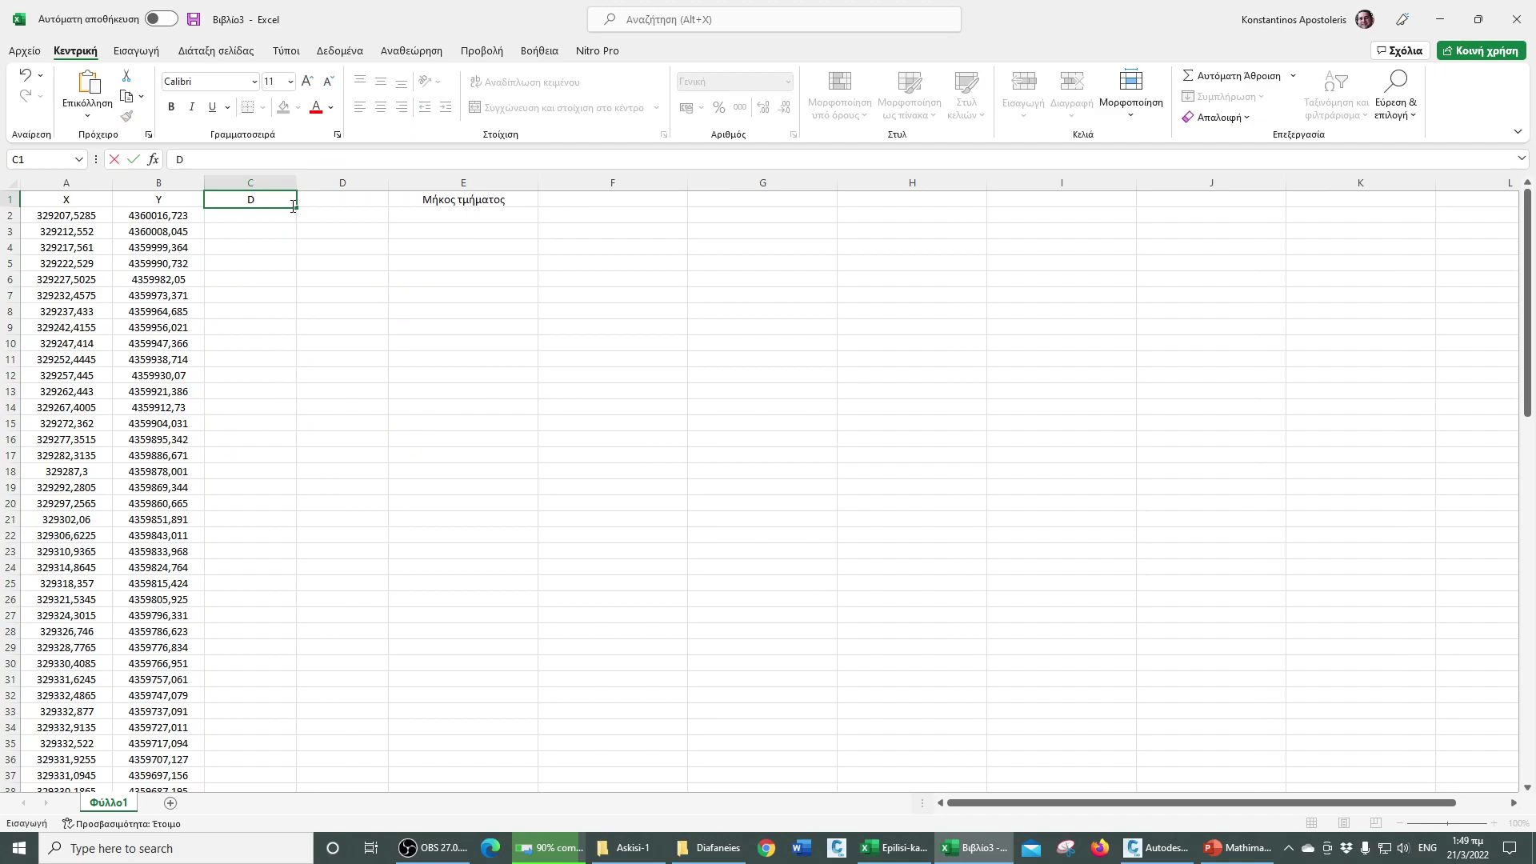
{"action": "key", "text": "Tab"}
{"action": "type", "text": "Δ"}
{"action": "key", "text": "Return"}
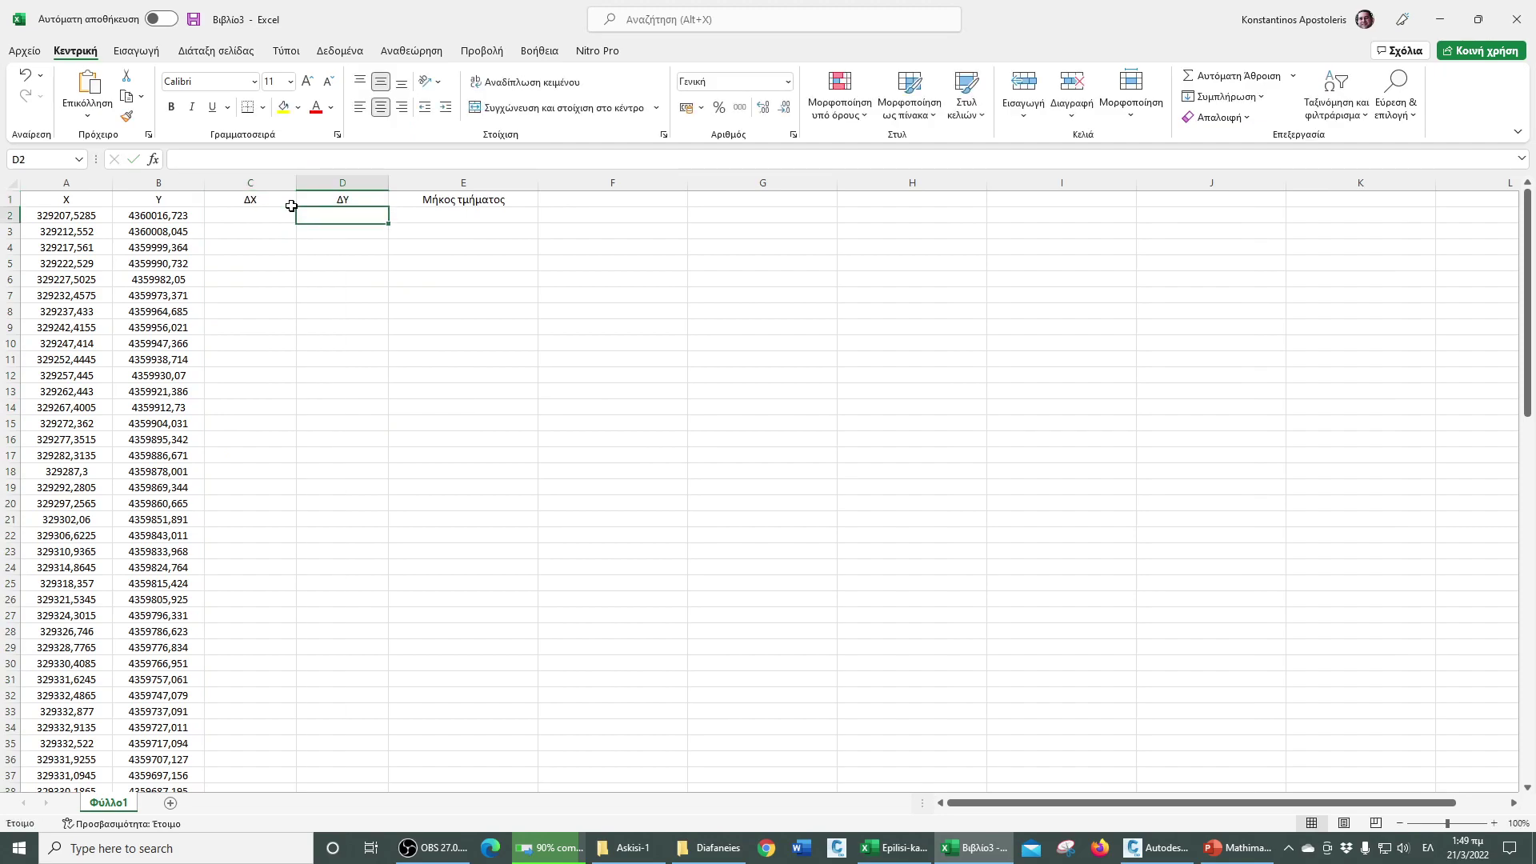
{"action": "left_click_drag", "start_coordinate": [255, 183], "coordinate": [304, 183]}
- Calculate the first X difference in C2 with the formula =A3-A2
{"action": "left_click", "coordinate": [241, 212]}
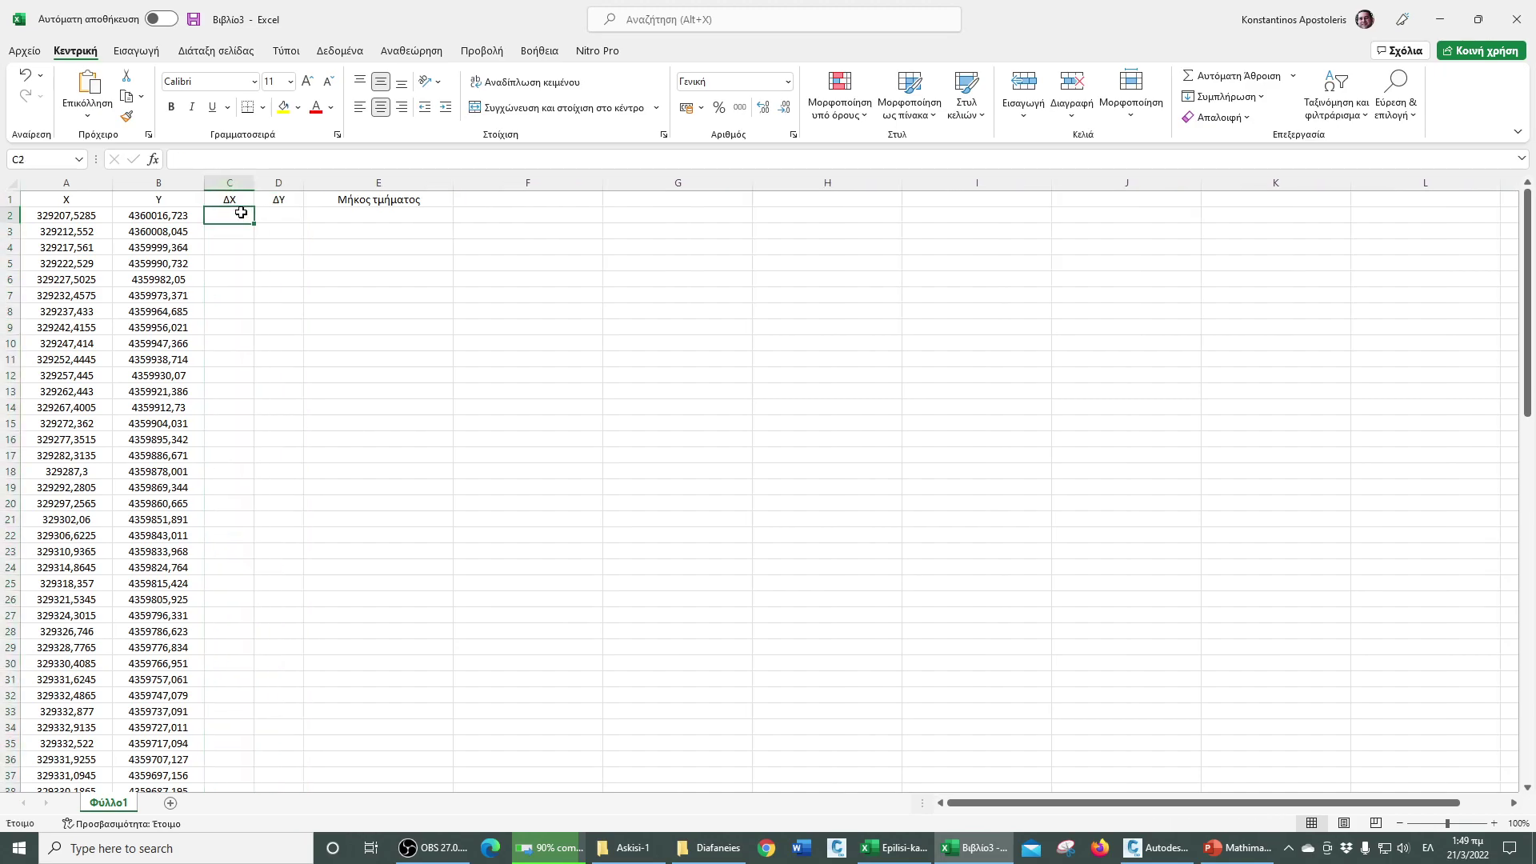
{"action": "type", "text": "="}
{"action": "key", "text": "Down"}
{"action": "key", "text": "Left"}
{"action": "key", "text": "Left"}
{"action": "type", "text": "-"}
{"action": "key", "text": "Left"}
{"action": "key", "text": "Left"}
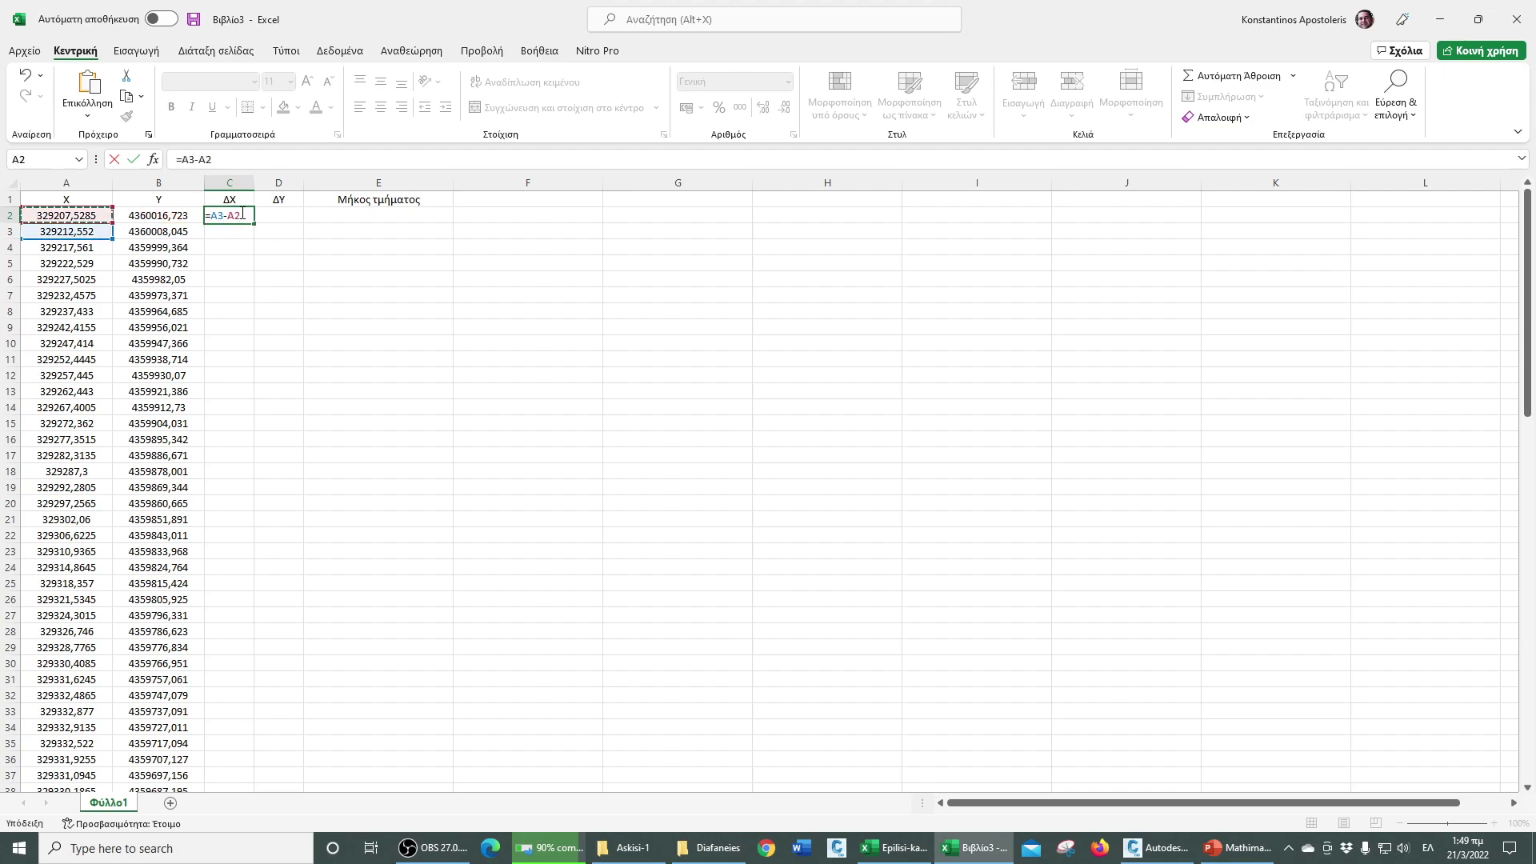
{"action": "key", "text": "Tab"}
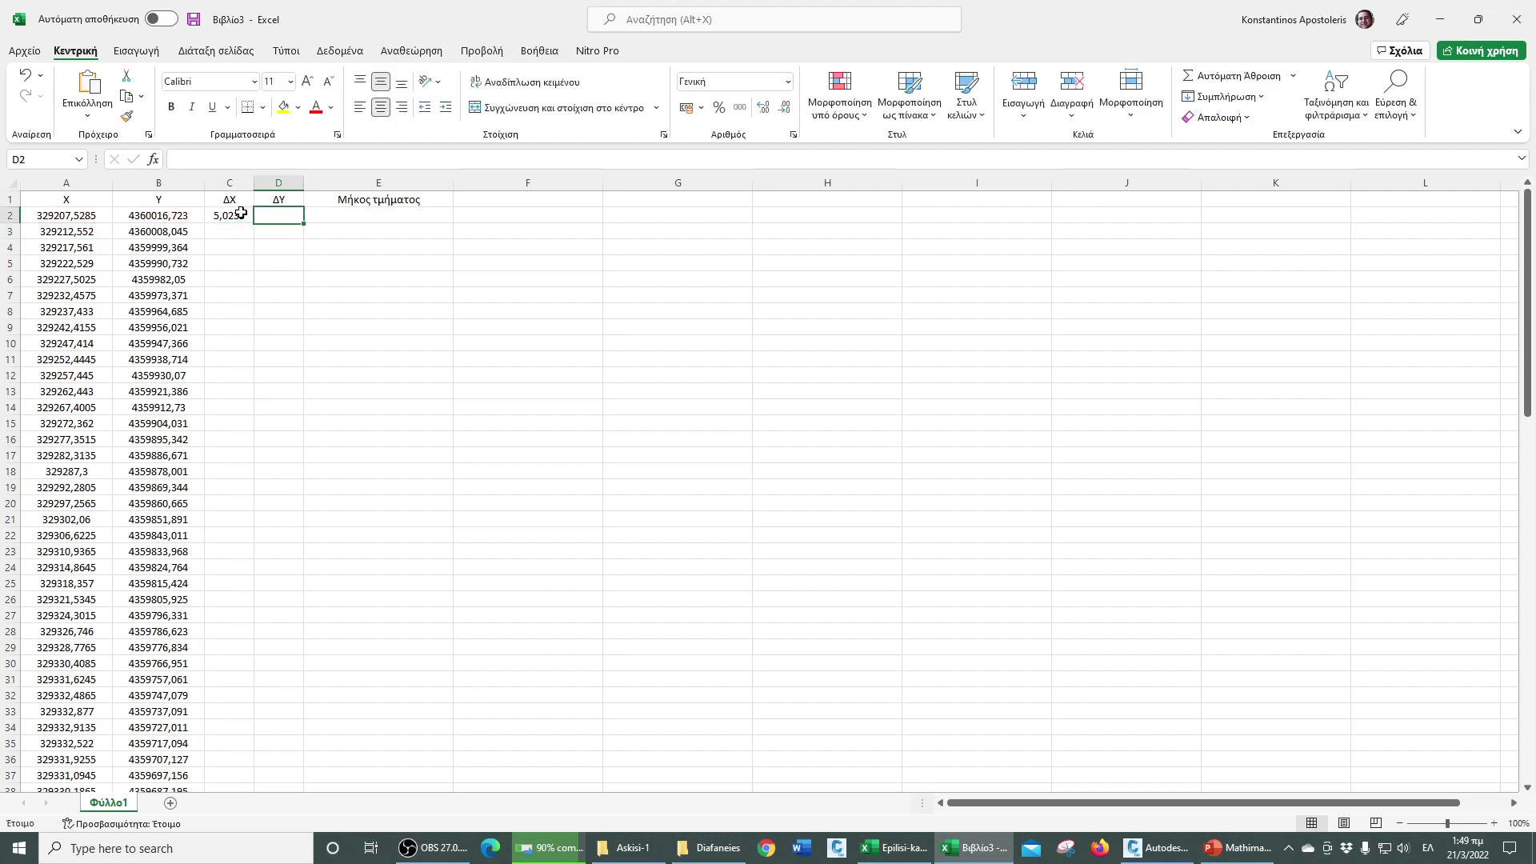
- Calculate the first Y difference in D2 with the formula =B3-B2
{"action": "type", "text": "="}
{"action": "key", "text": "Down"}
{"action": "key", "text": "Left"}
{"action": "key", "text": "Left"}
{"action": "type", "text": "-"}
{"action": "key", "text": "Left"}
{"action": "key", "text": "Left"}
- Fill the ΔX and ΔY formulas from C2:D2 down to the last coordinate row
{"action": "left_click_drag", "start_coordinate": [240, 213], "coordinate": [305, 383]}
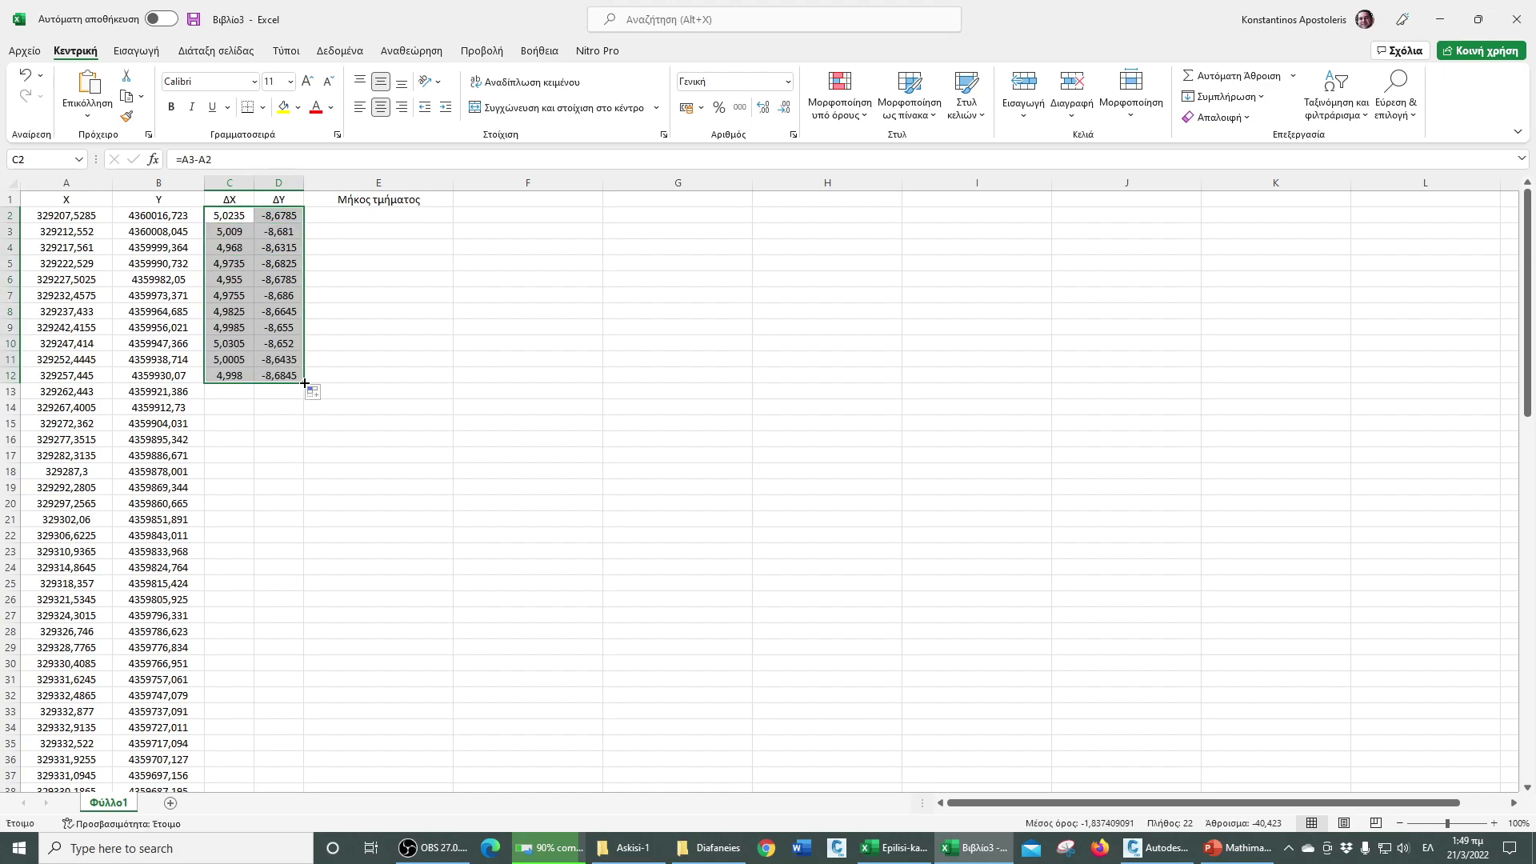
{"action": "double_click", "coordinate": [305, 383]}
{"action": "scroll", "coordinate": [320, 413], "scroll_direction": "down", "scroll_amount": 17}
{"action": "scroll", "coordinate": [320, 413], "scroll_direction": "down", "scroll_amount": 6}
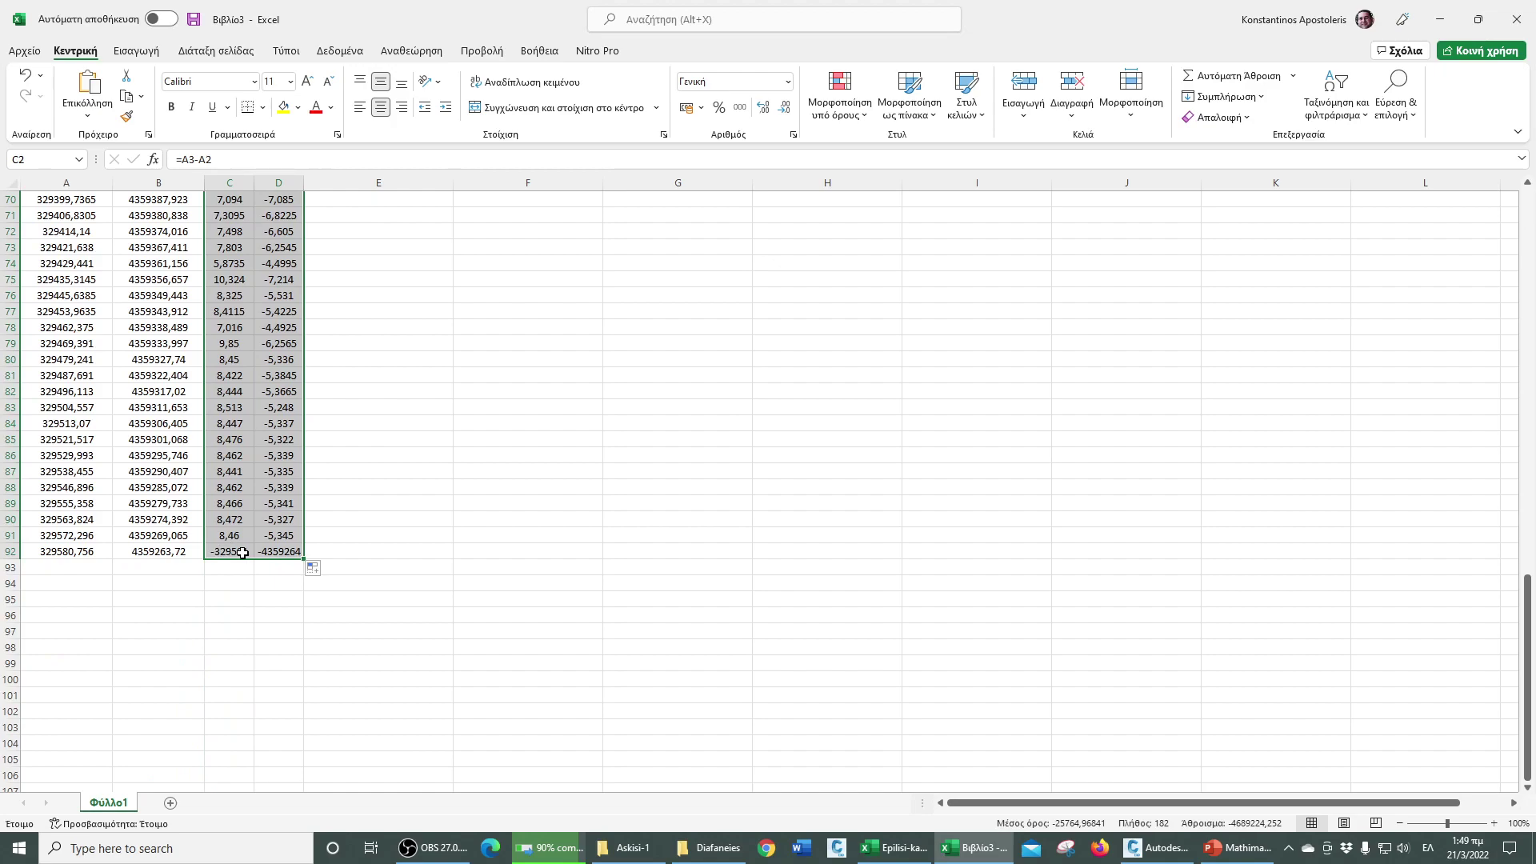
{"action": "left_click", "coordinate": [232, 583]}
{"action": "left_click", "coordinate": [235, 553]}
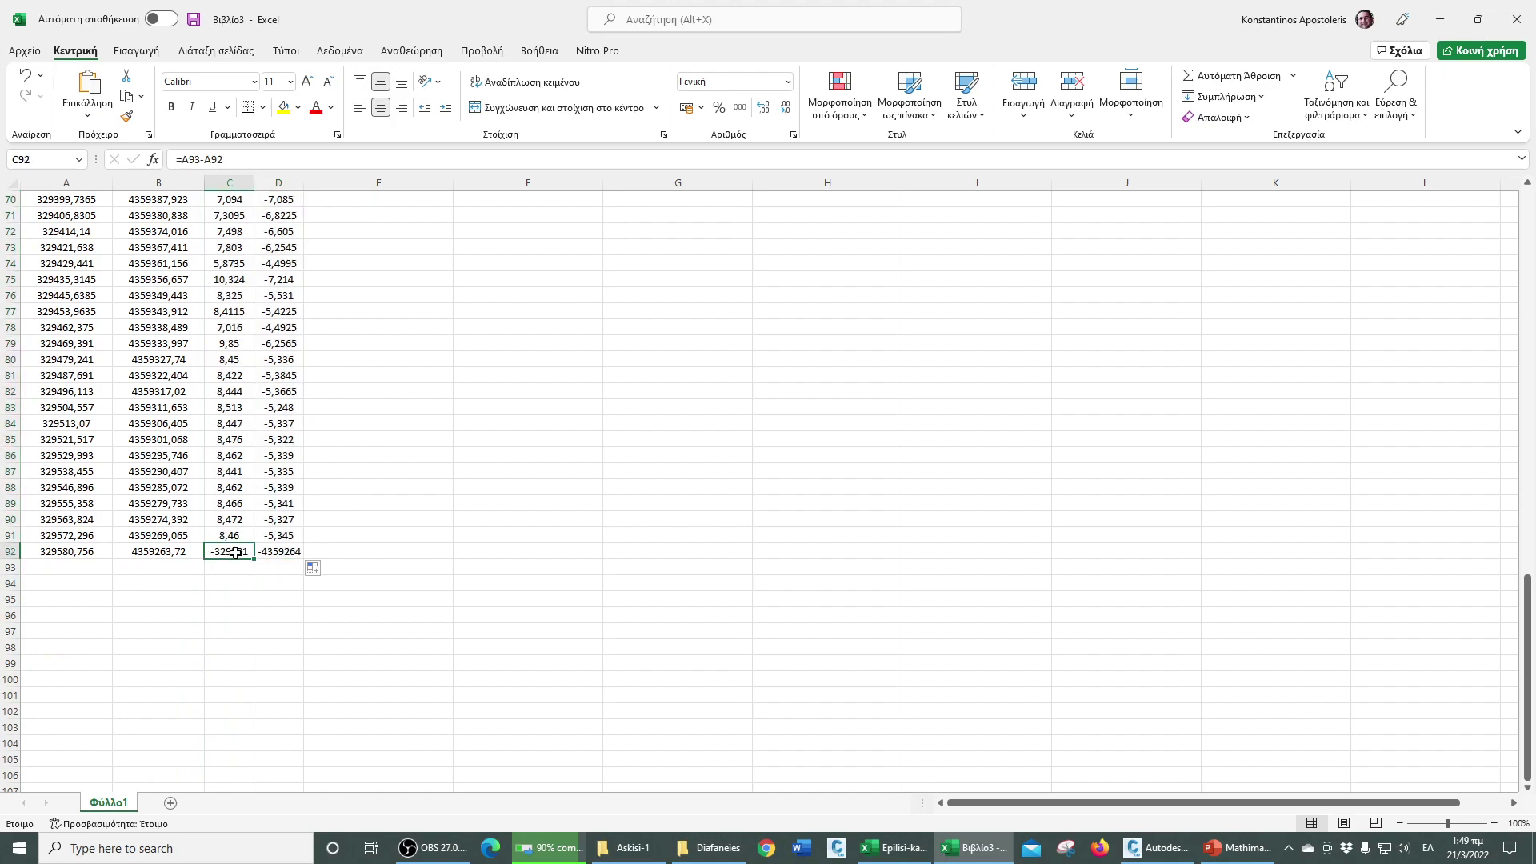
{"action": "left_click_drag", "start_coordinate": [241, 552], "coordinate": [284, 554]}
{"action": "key", "text": "Delete"}
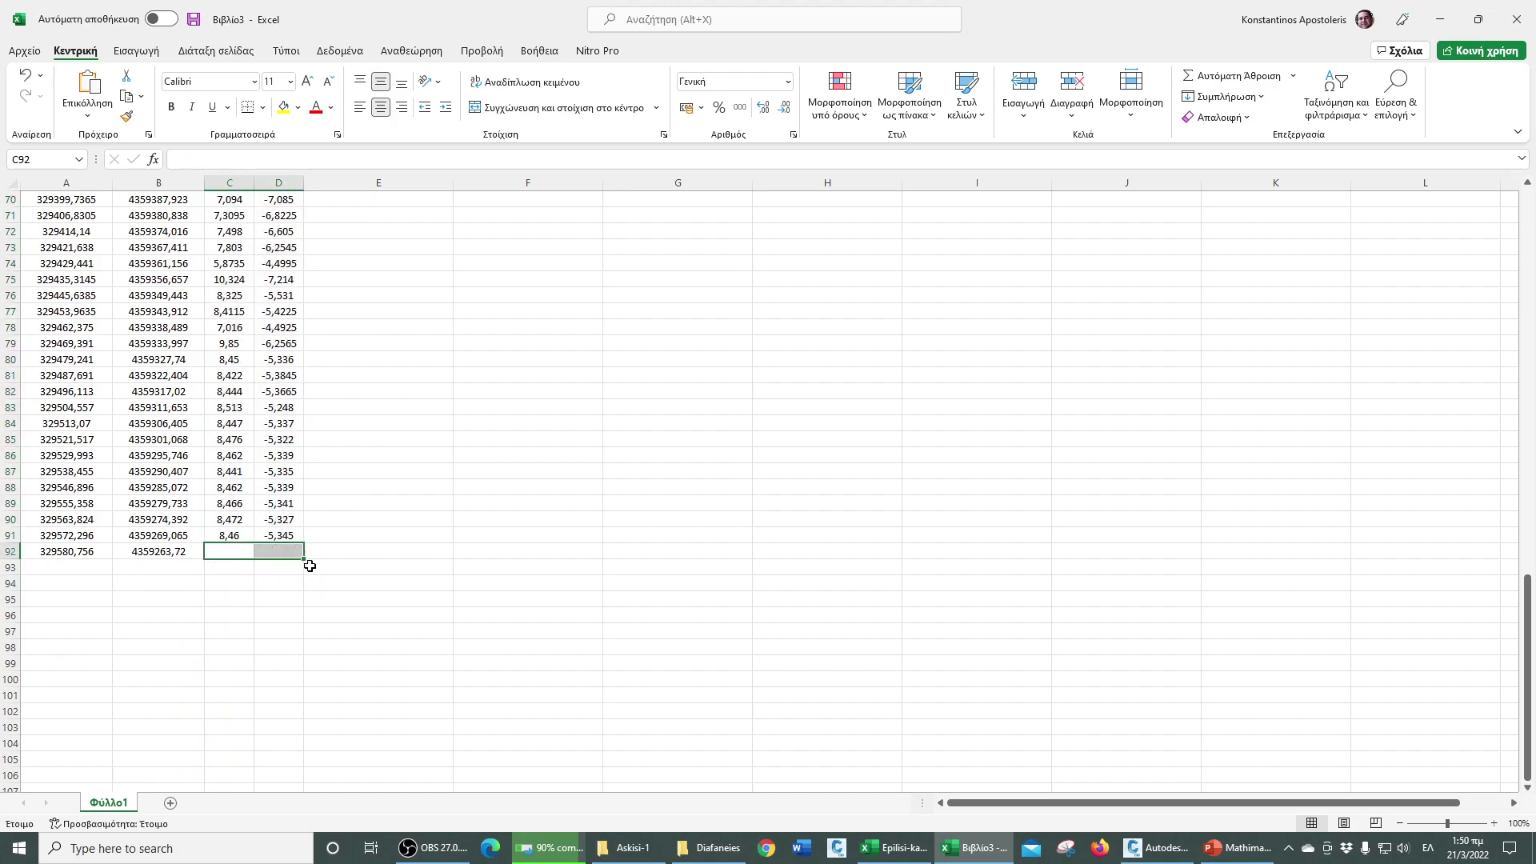
{"action": "left_click", "coordinate": [220, 550]}
{"action": "left_click", "coordinate": [26, 74]}
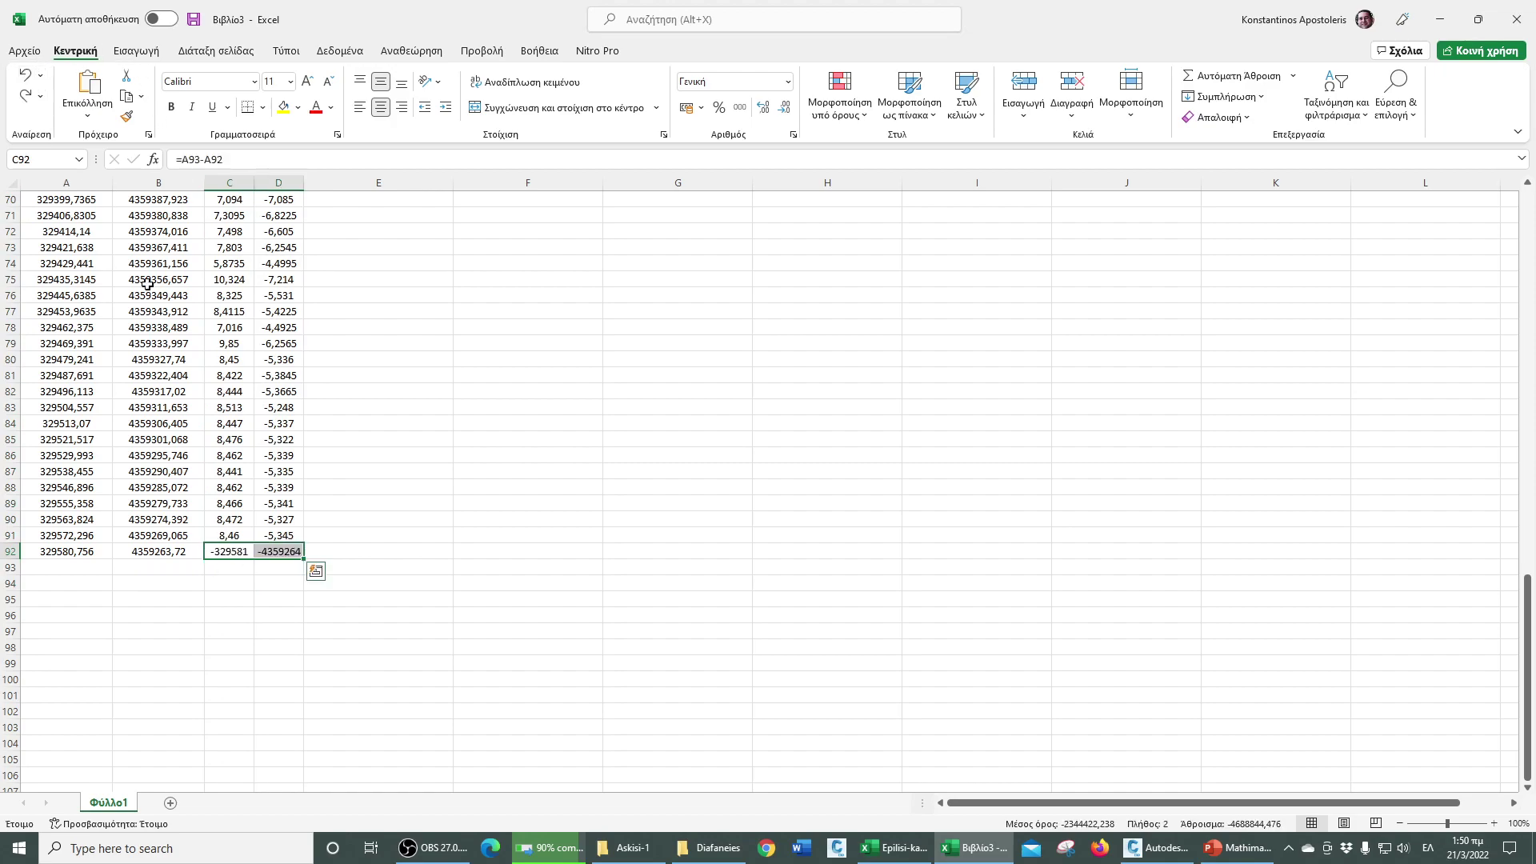
- Clear the ΔX and ΔY formulas in C92:D92, beside the last coordinate pair
{"action": "double_click", "coordinate": [234, 555]}
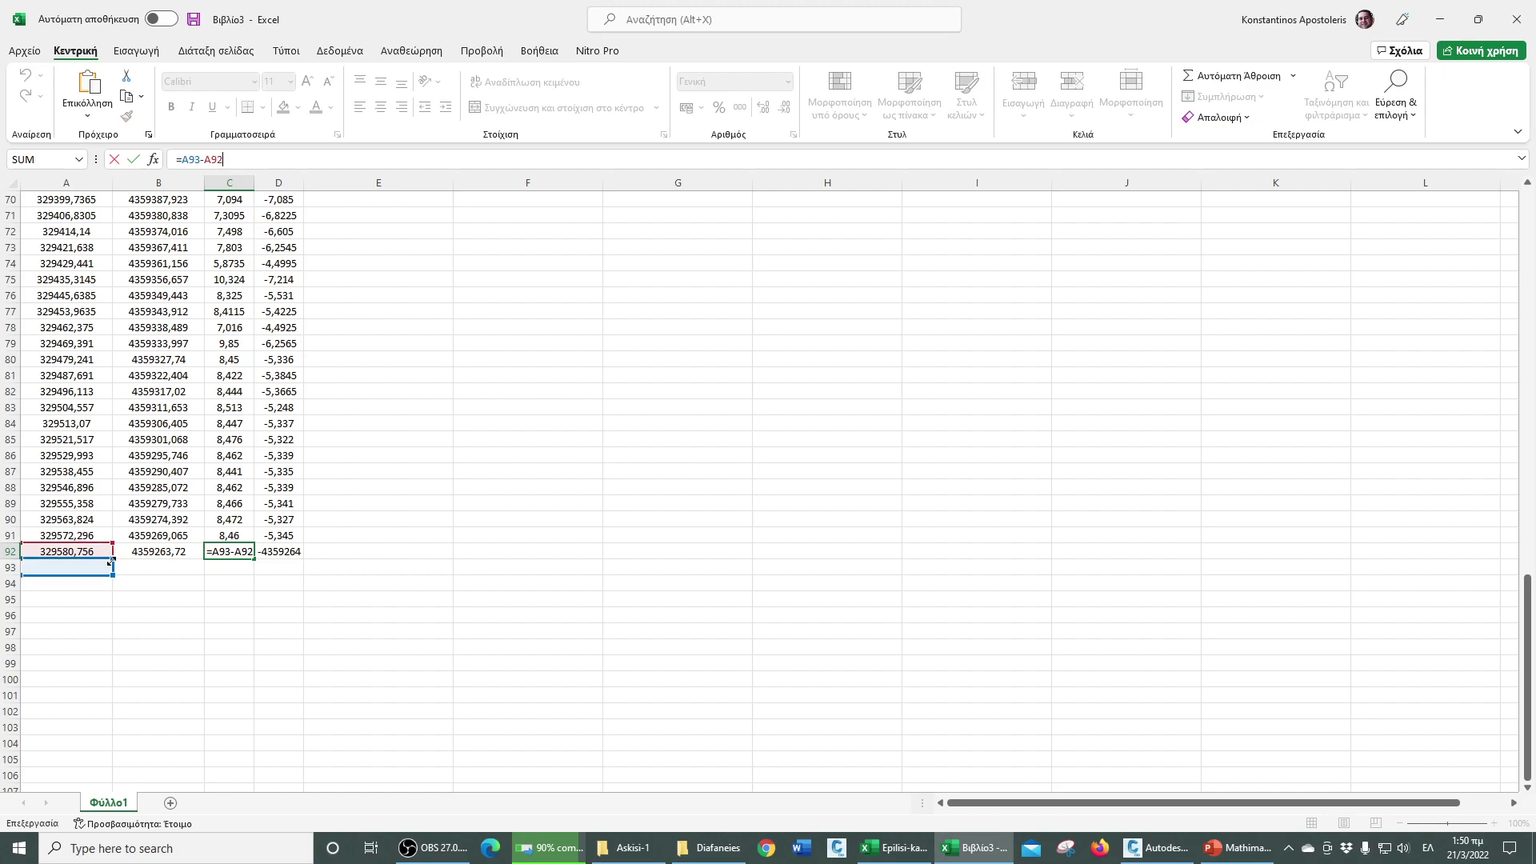
{"action": "left_click", "coordinate": [238, 555]}
{"action": "left_click_drag", "start_coordinate": [238, 555], "coordinate": [280, 552]}
{"action": "key", "text": "Delete"}
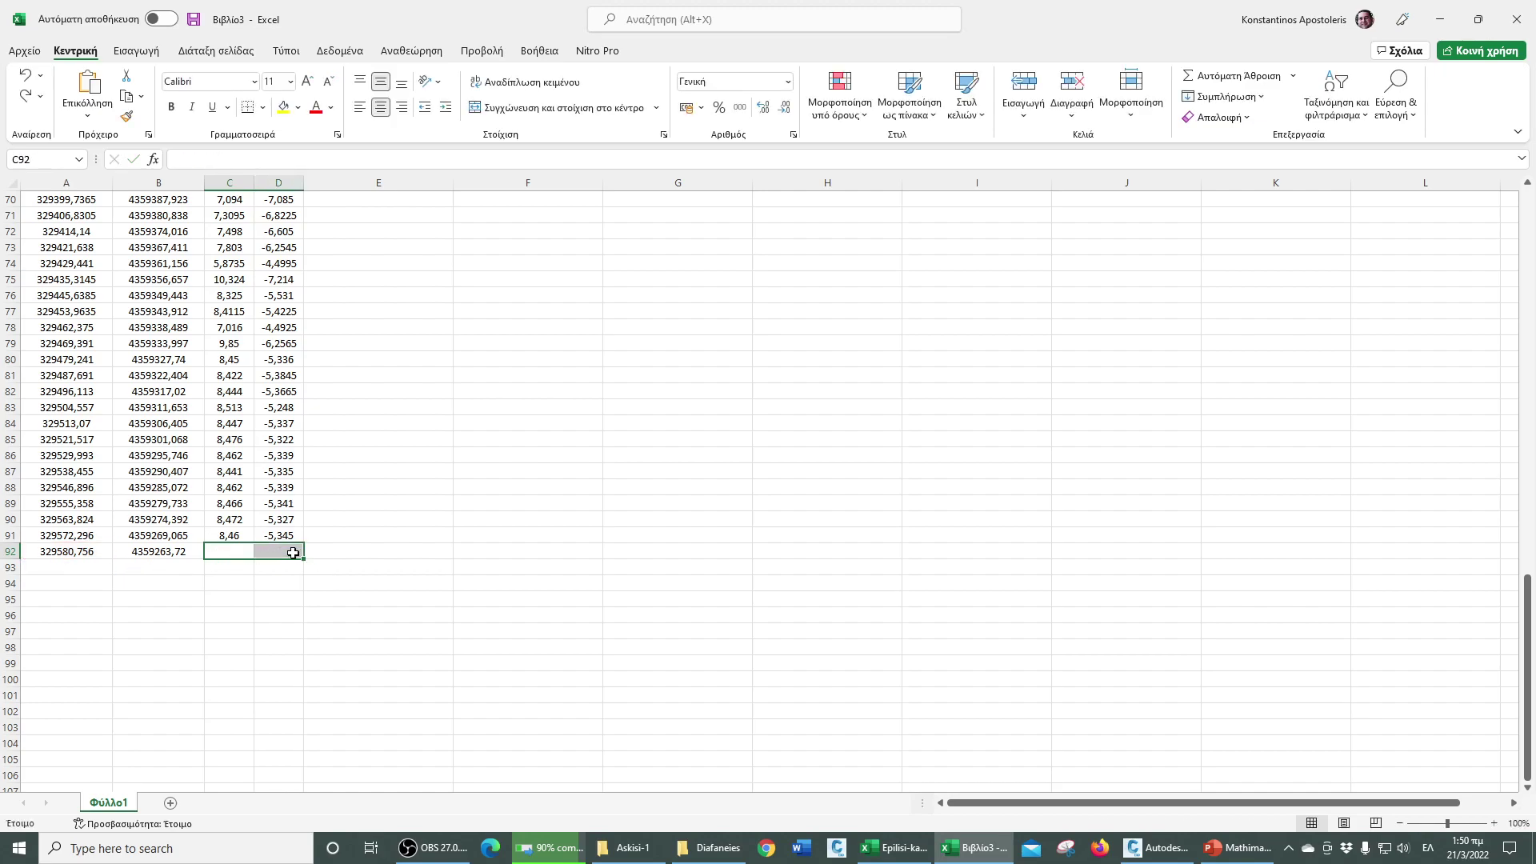
- Insert an empty row between the header row and the first coordinates
{"action": "scroll", "coordinate": [370, 489], "scroll_direction": "up", "scroll_amount": 20}
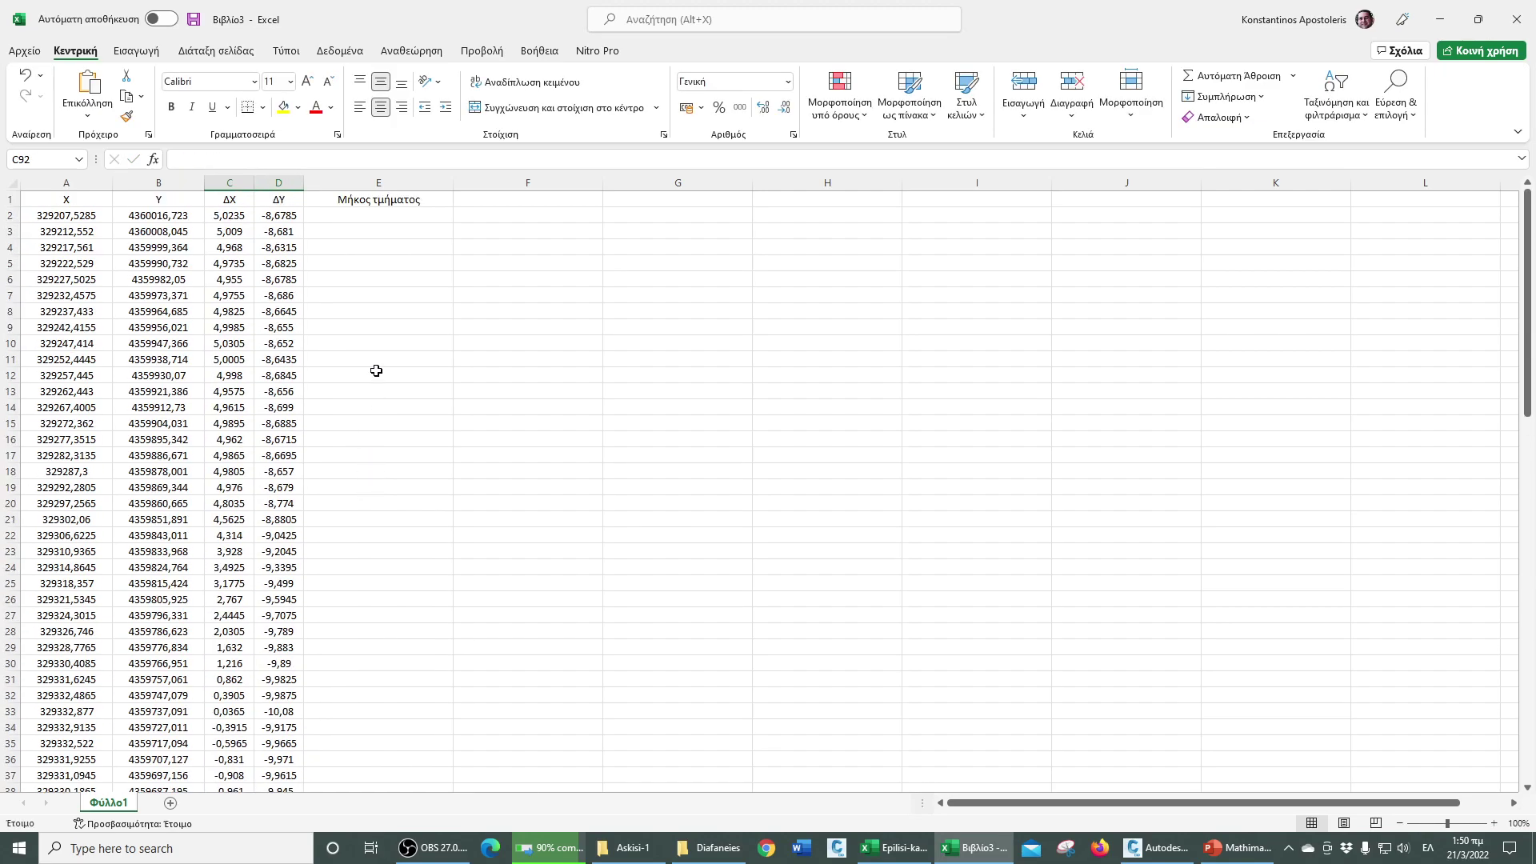
{"action": "left_click", "coordinate": [363, 215]}
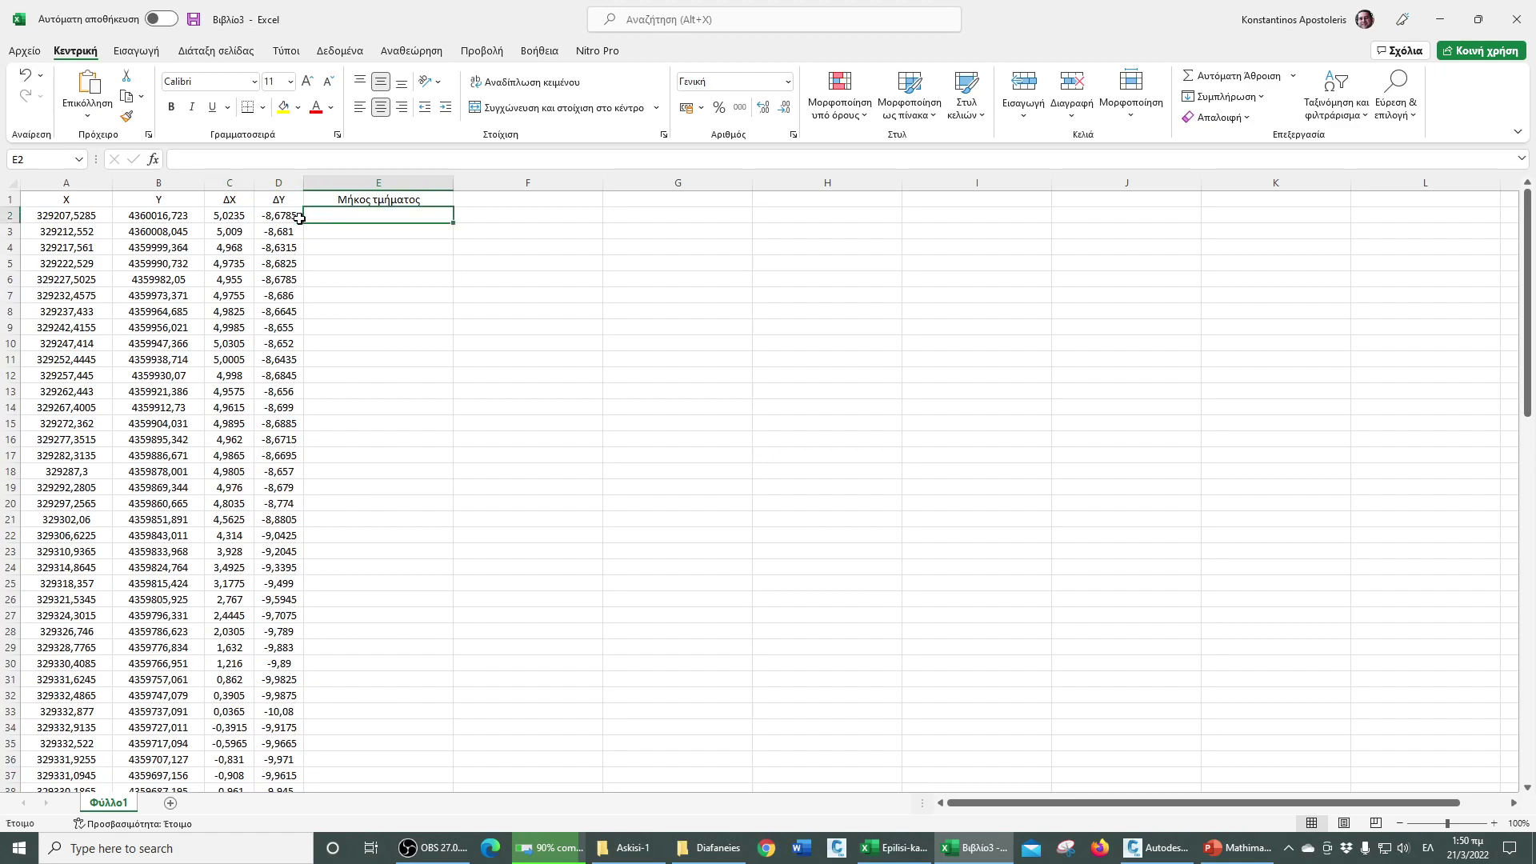
{"action": "left_click", "coordinate": [12, 215]}
{"action": "right_click", "coordinate": [12, 215]}
{"action": "left_click", "coordinate": [64, 349]}
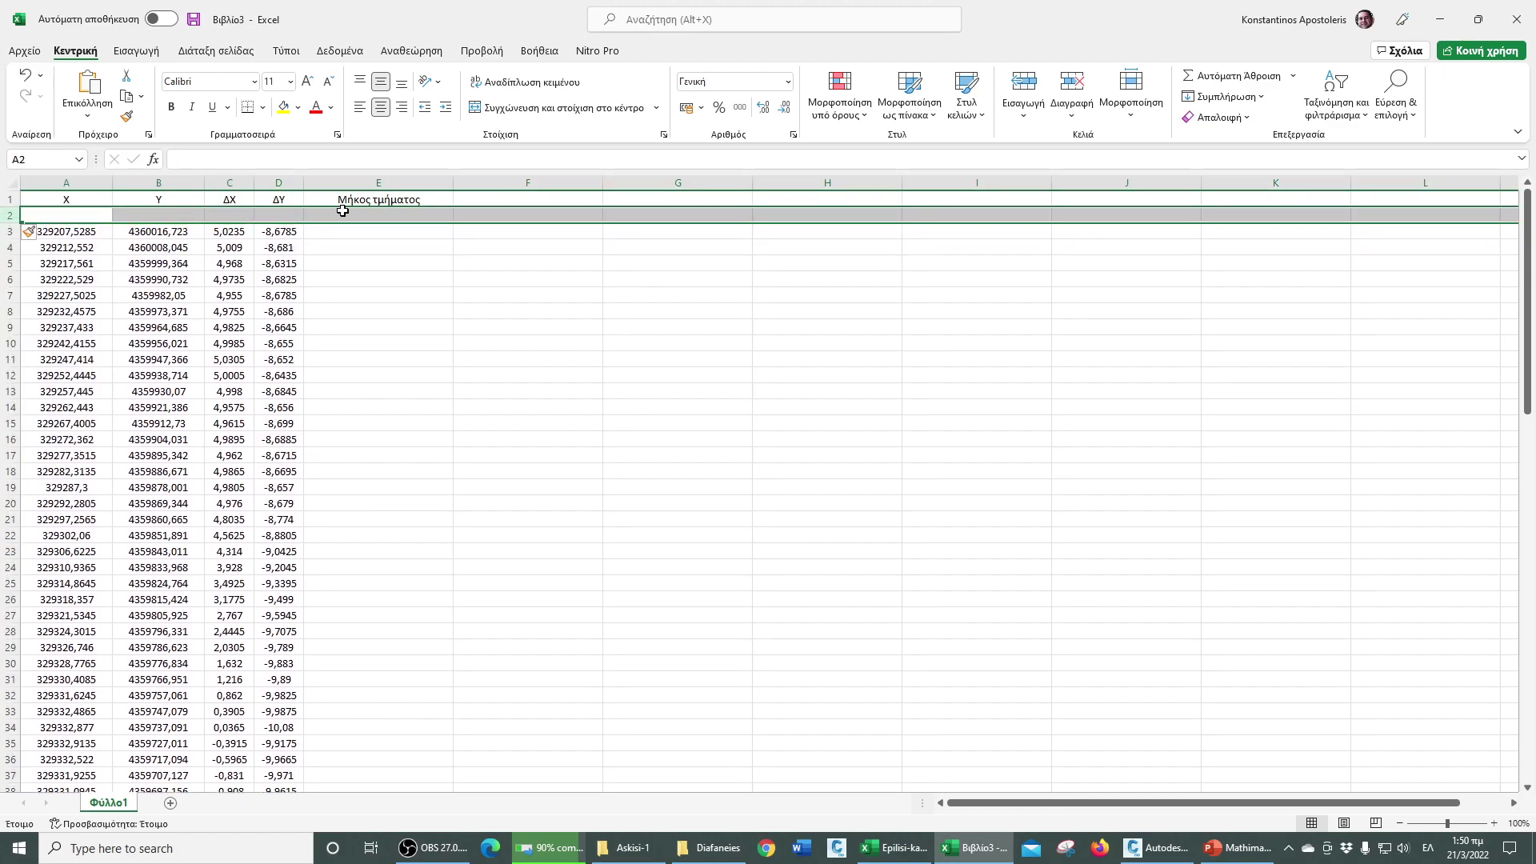
{"action": "left_click", "coordinate": [378, 216]}
{"action": "type", "text": "0"}
{"action": "key", "text": "Return"}
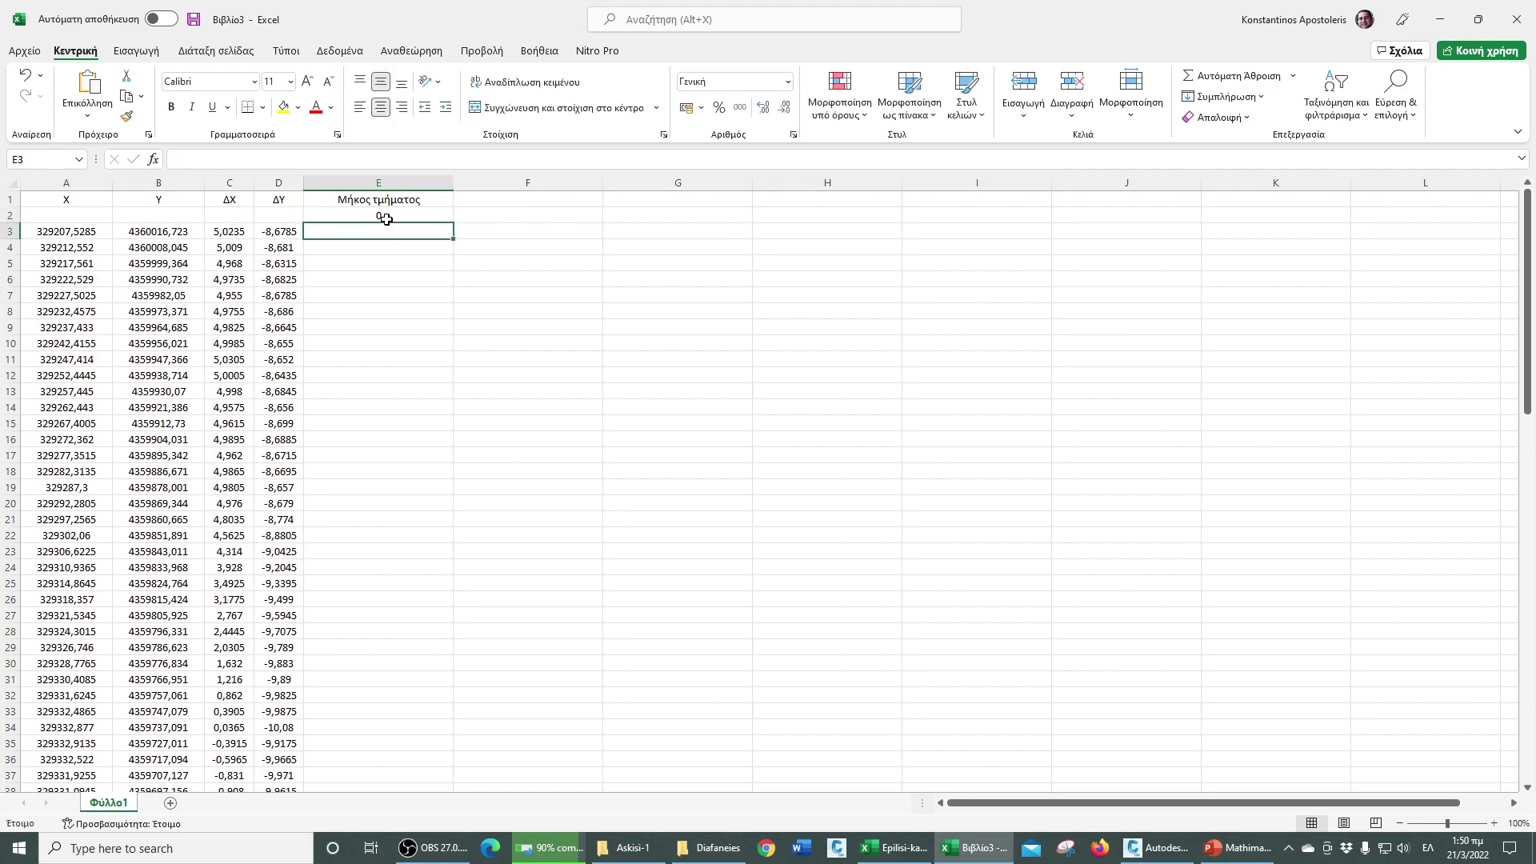
{"action": "left_click", "coordinate": [372, 217]}
{"action": "key", "text": "Delete"}
- Calculate the first segment length in E3 with the formula =SQRT(C3*C3+D3*D3)
{"action": "left_click", "coordinate": [375, 230]}
{"action": "type", "text": "=σ;"}
{"action": "key", "text": "alt+shift"}
{"action": "type", "text": "sqrt("}
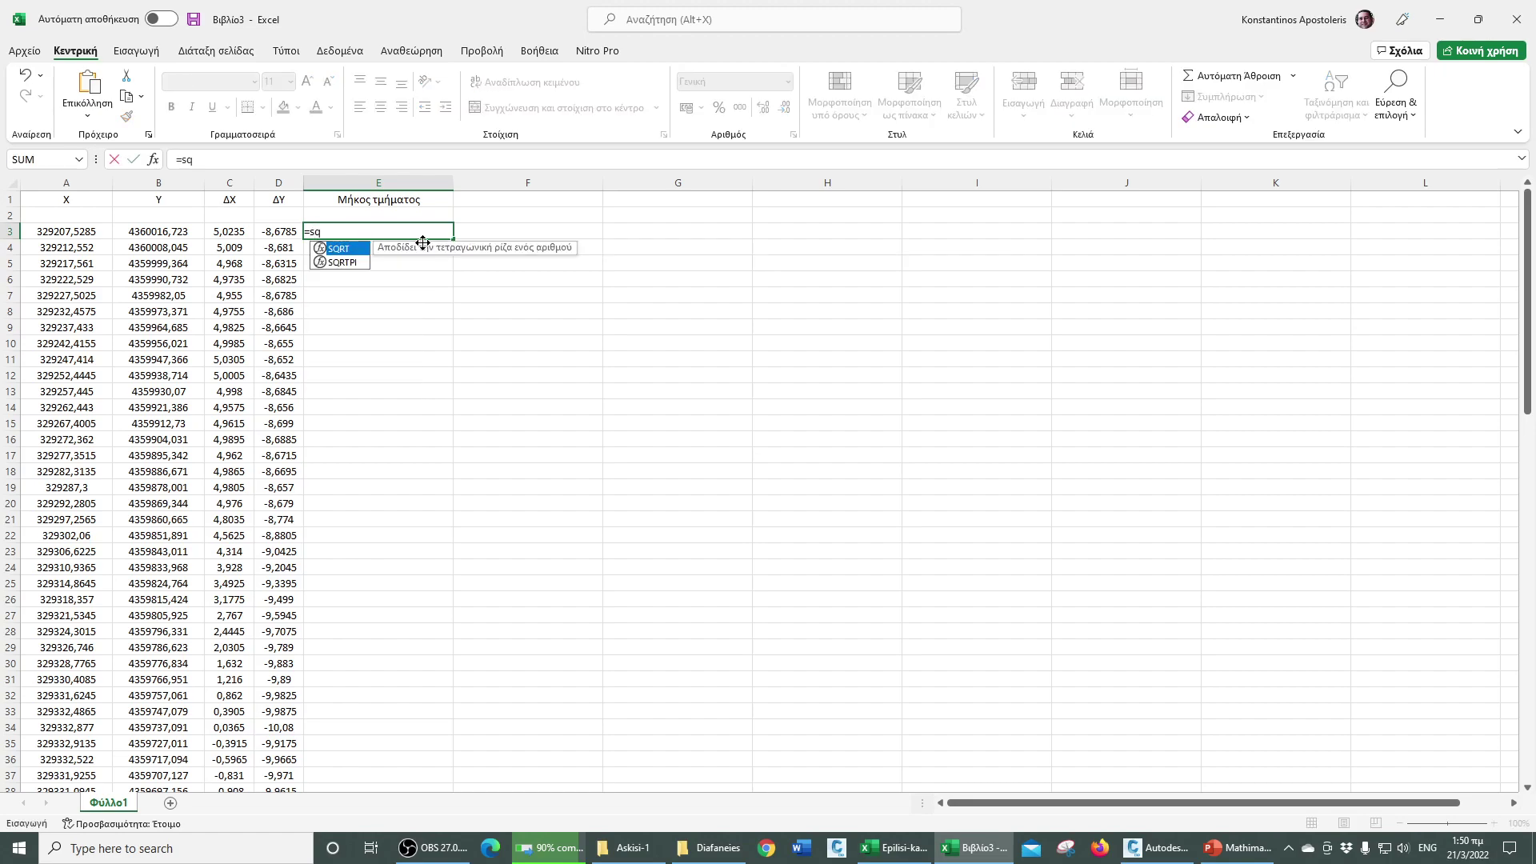
{"action": "key", "text": "Left"}
{"action": "key", "text": "Left"}
{"action": "type", "text": "*"}
{"action": "key", "text": "Left"}
{"action": "key", "text": "Left"}
{"action": "type", "text": "*"}
{"action": "key", "text": "Left"}
{"action": "type", "text": "*"}
{"action": "key", "text": "Left"}
{"action": "type", "text": ")"}
{"action": "key", "text": "Return"}
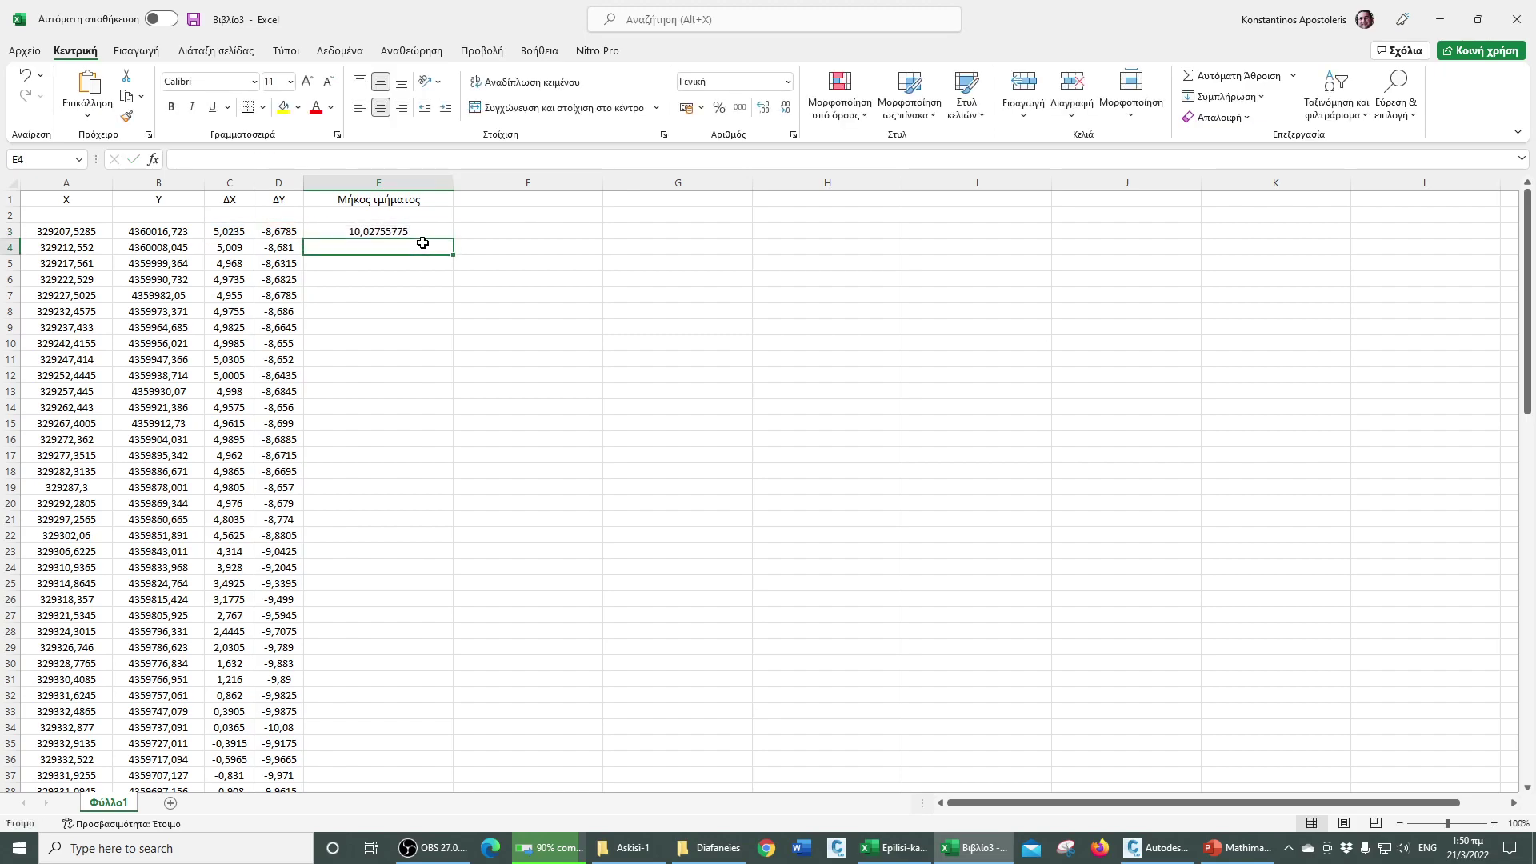
- Format columns C to E as numbers with two decimals and narrow column E to fit its header
{"action": "left_click_drag", "start_coordinate": [229, 182], "coordinate": [371, 182]}
{"action": "right_click", "coordinate": [373, 264]}
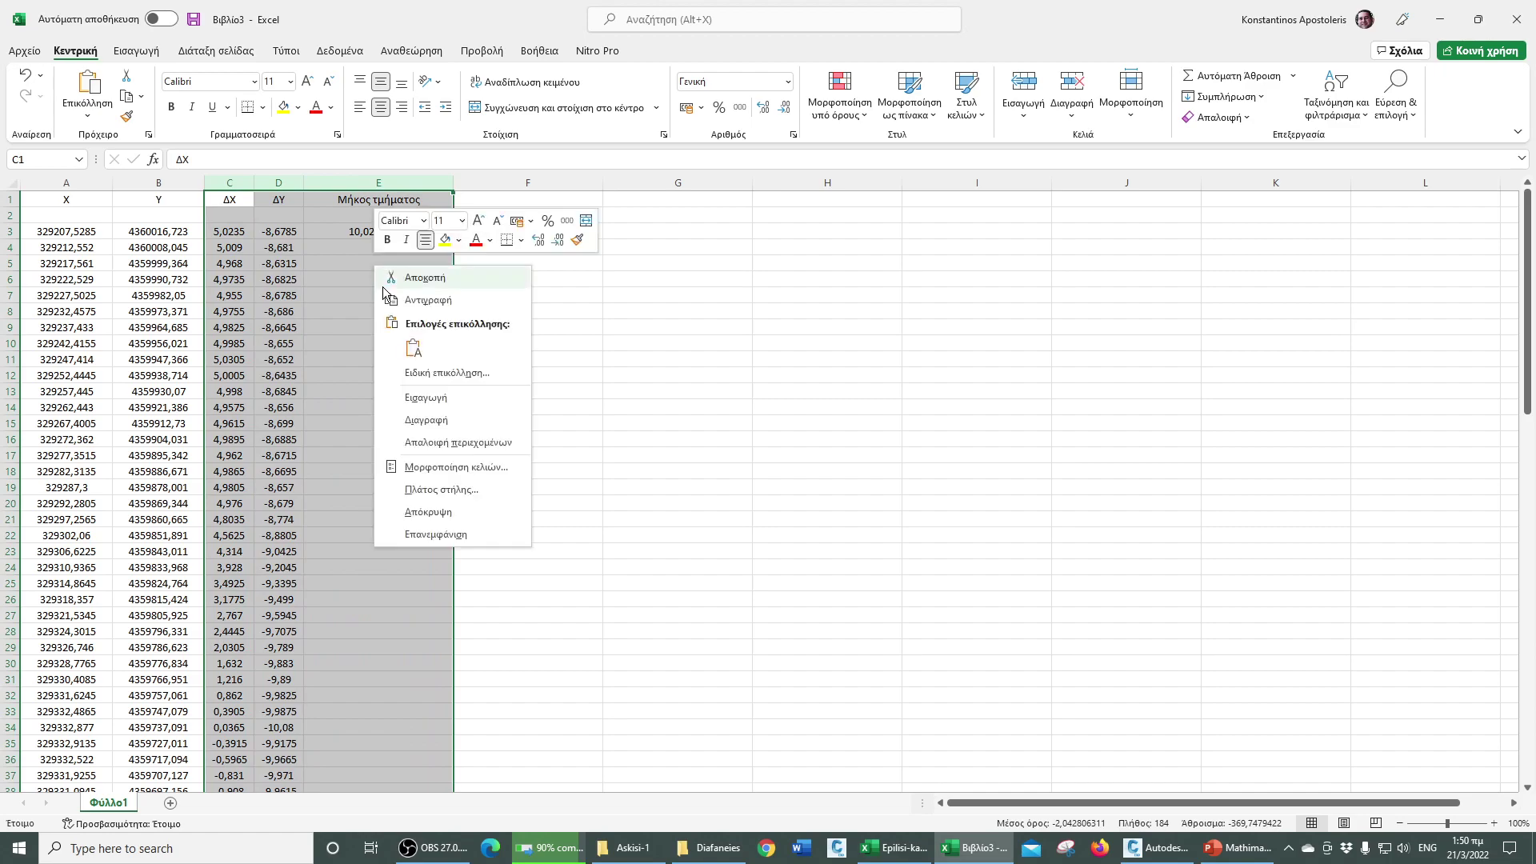
{"action": "left_click", "coordinate": [457, 470]}
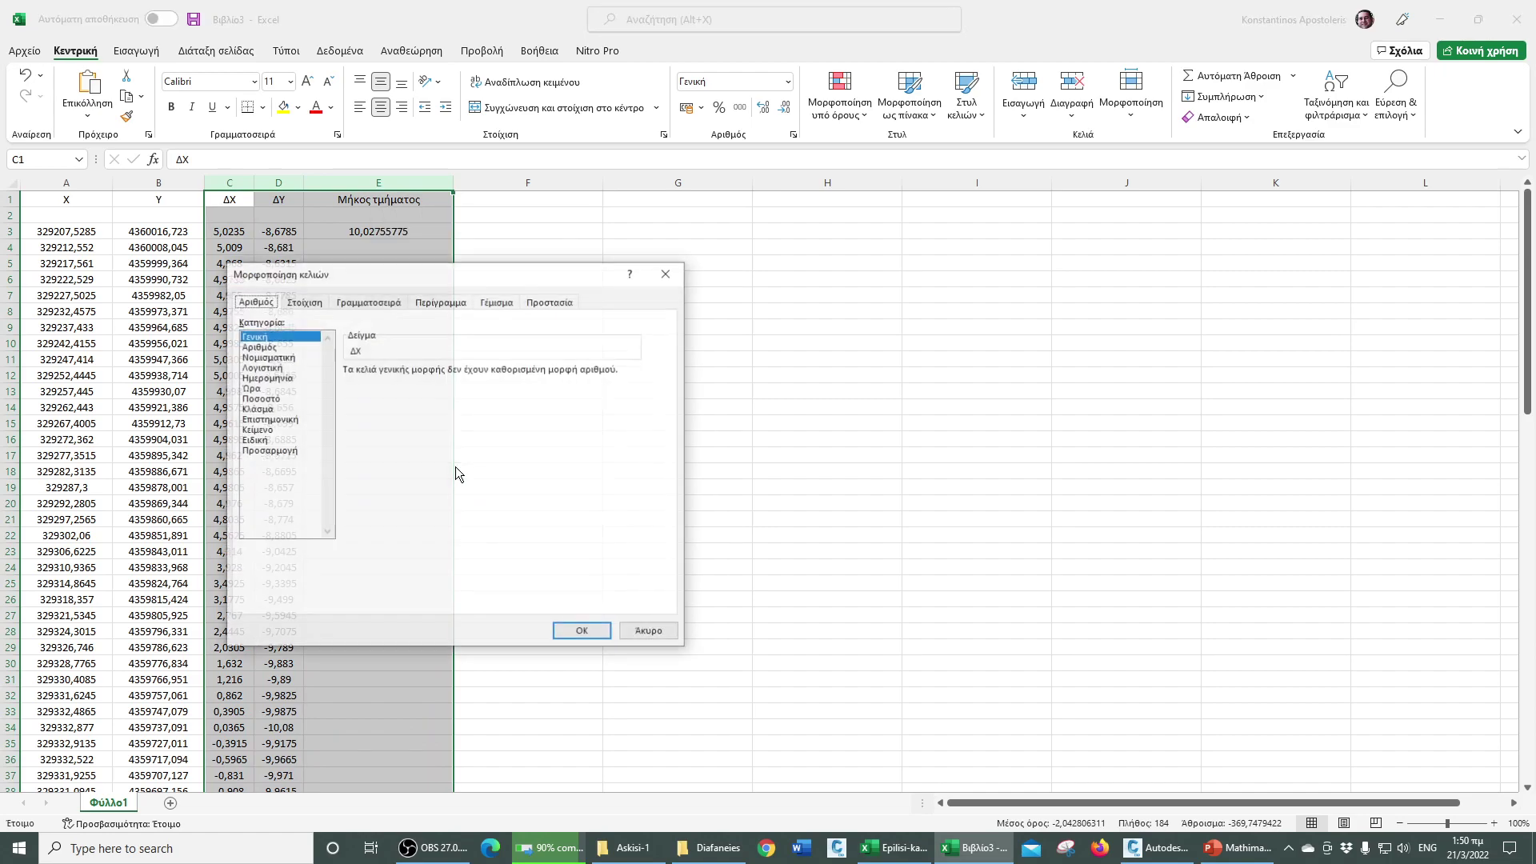
{"action": "left_click", "coordinate": [258, 347]}
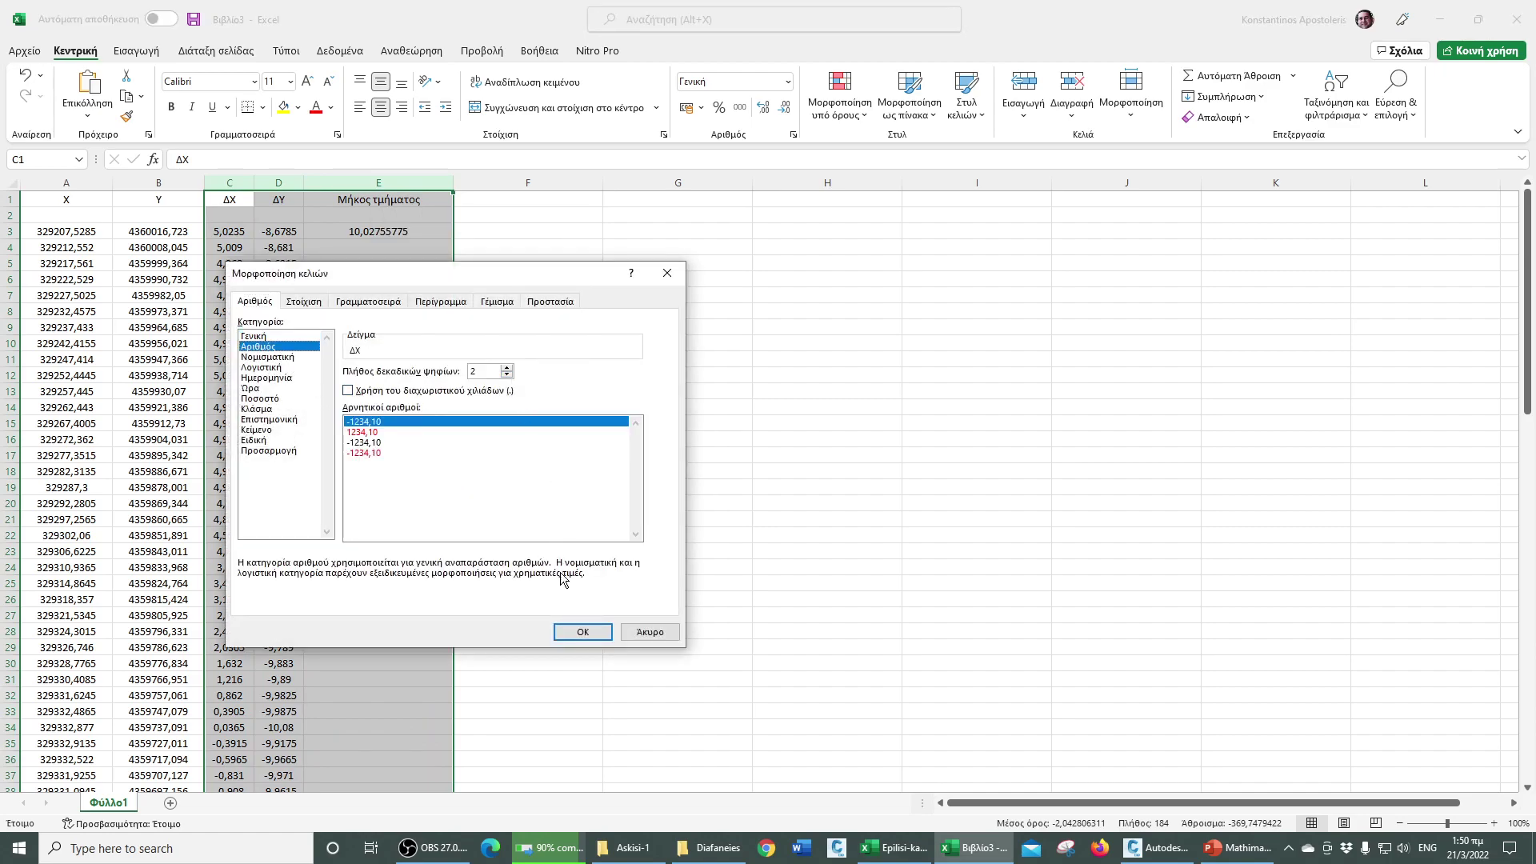
{"action": "left_click", "coordinate": [573, 631]}
{"action": "left_click", "coordinate": [430, 183]}
{"action": "left_click_drag", "start_coordinate": [453, 183], "coordinate": [393, 182]}
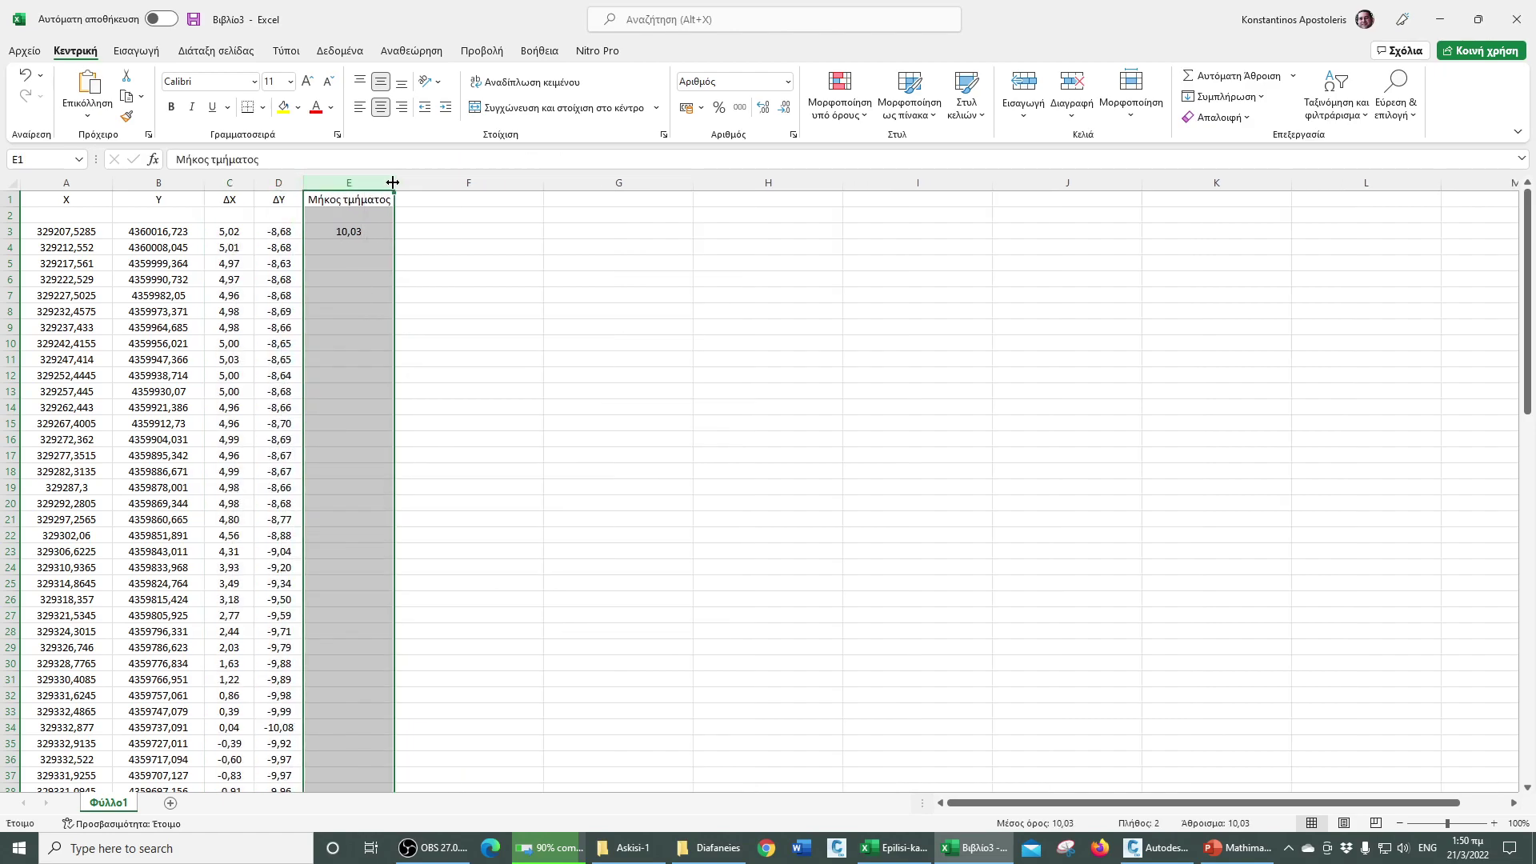
- Fill the segment length formula from E3 down column E and clear E93 beside the last coordinate pair
{"action": "left_click", "coordinate": [354, 232]}
{"action": "double_click", "coordinate": [394, 239]}
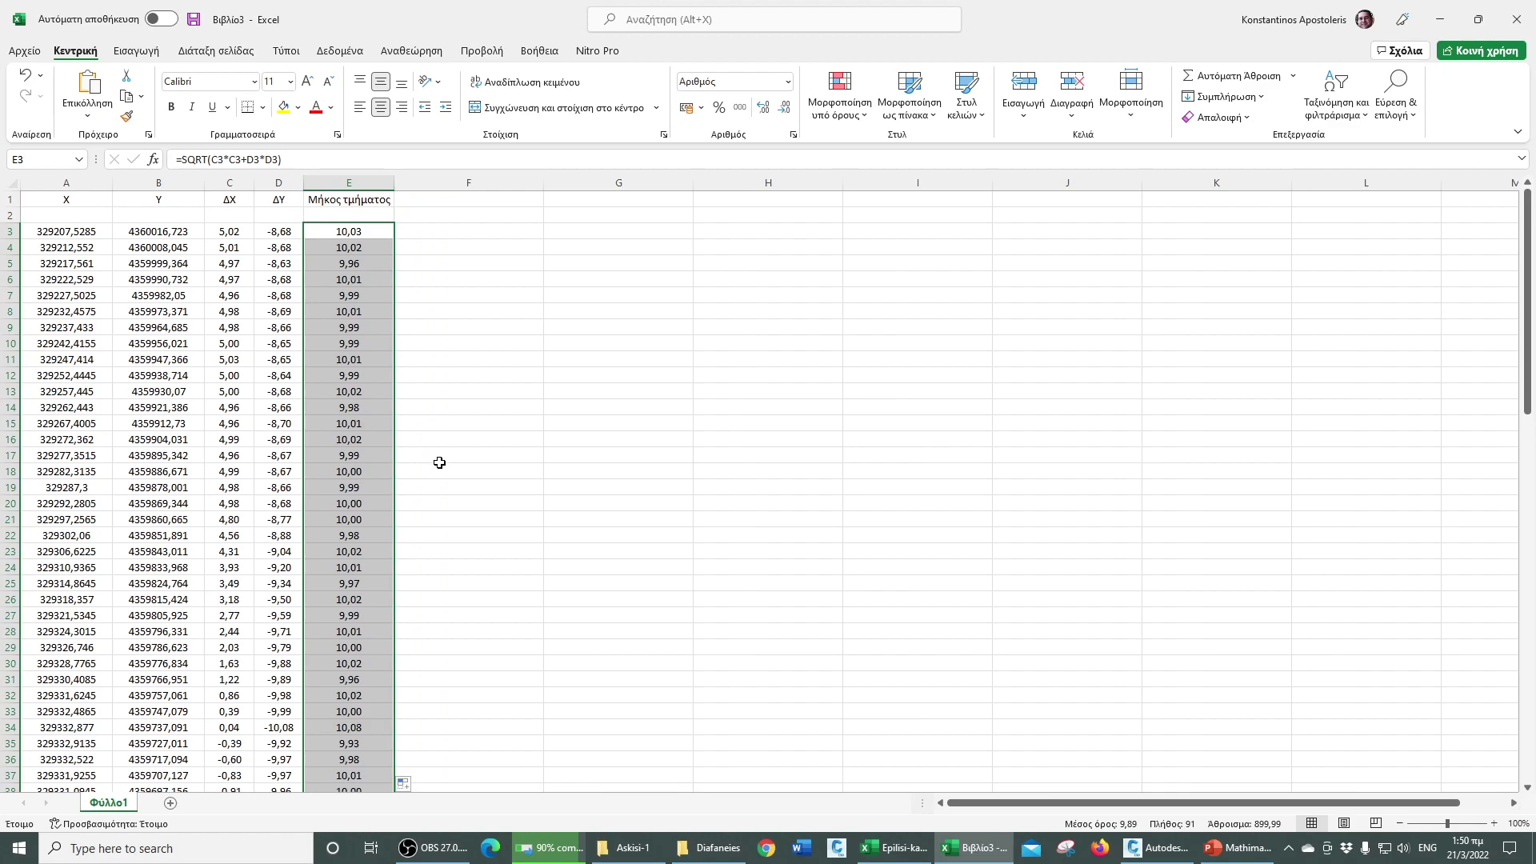
{"action": "scroll", "coordinate": [396, 490], "scroll_direction": "down", "scroll_amount": 19}
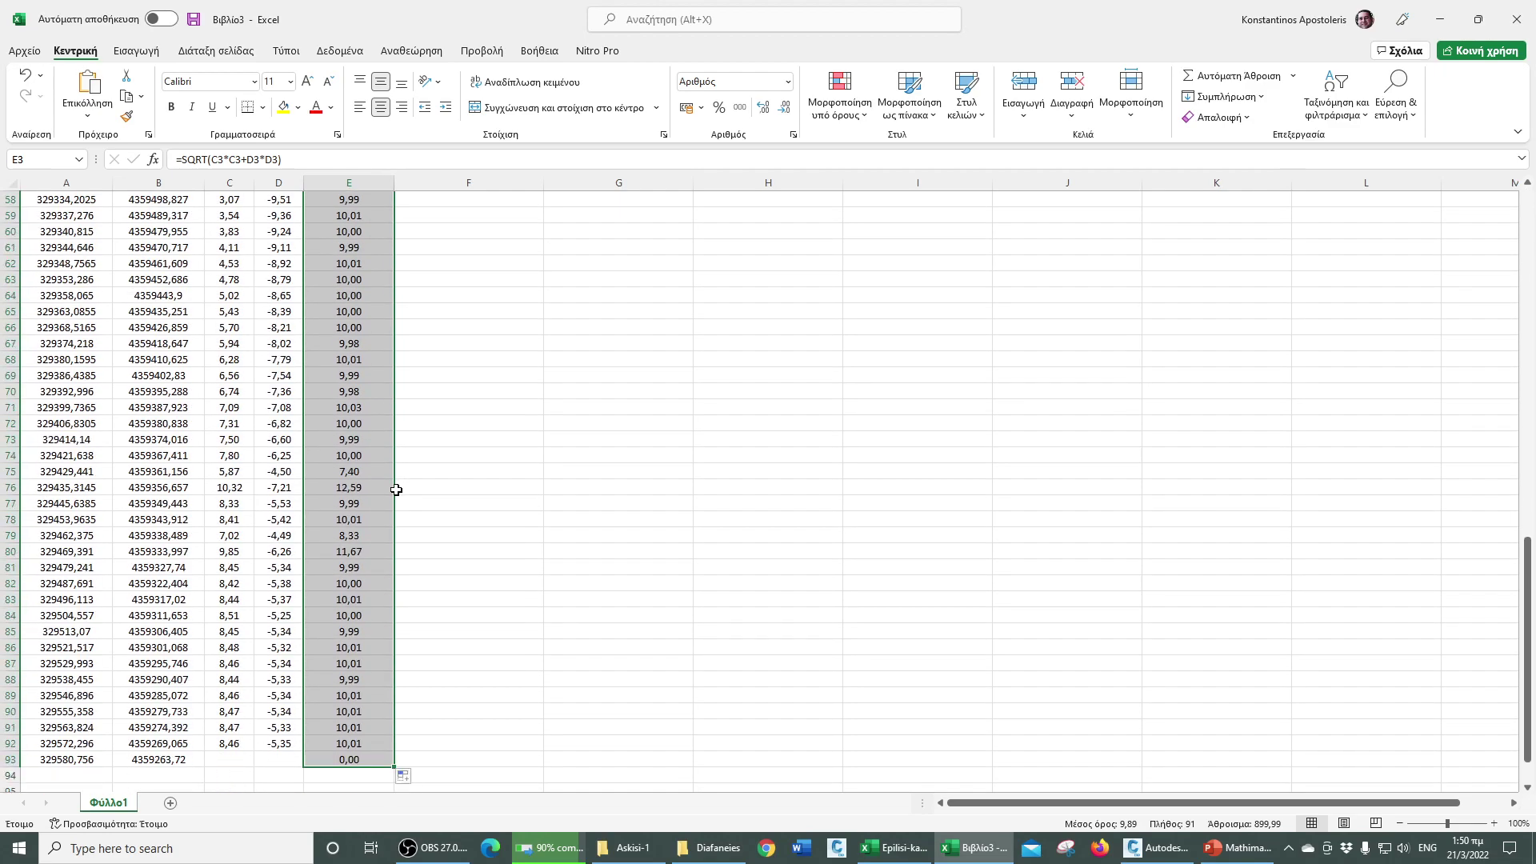
{"action": "left_click", "coordinate": [346, 760]}
{"action": "key", "text": "Delete"}
- Enter the header "Μήκος της οδού" in F1 and narrow column F around it
{"action": "scroll", "coordinate": [350, 508], "scroll_direction": "up", "scroll_amount": 19}
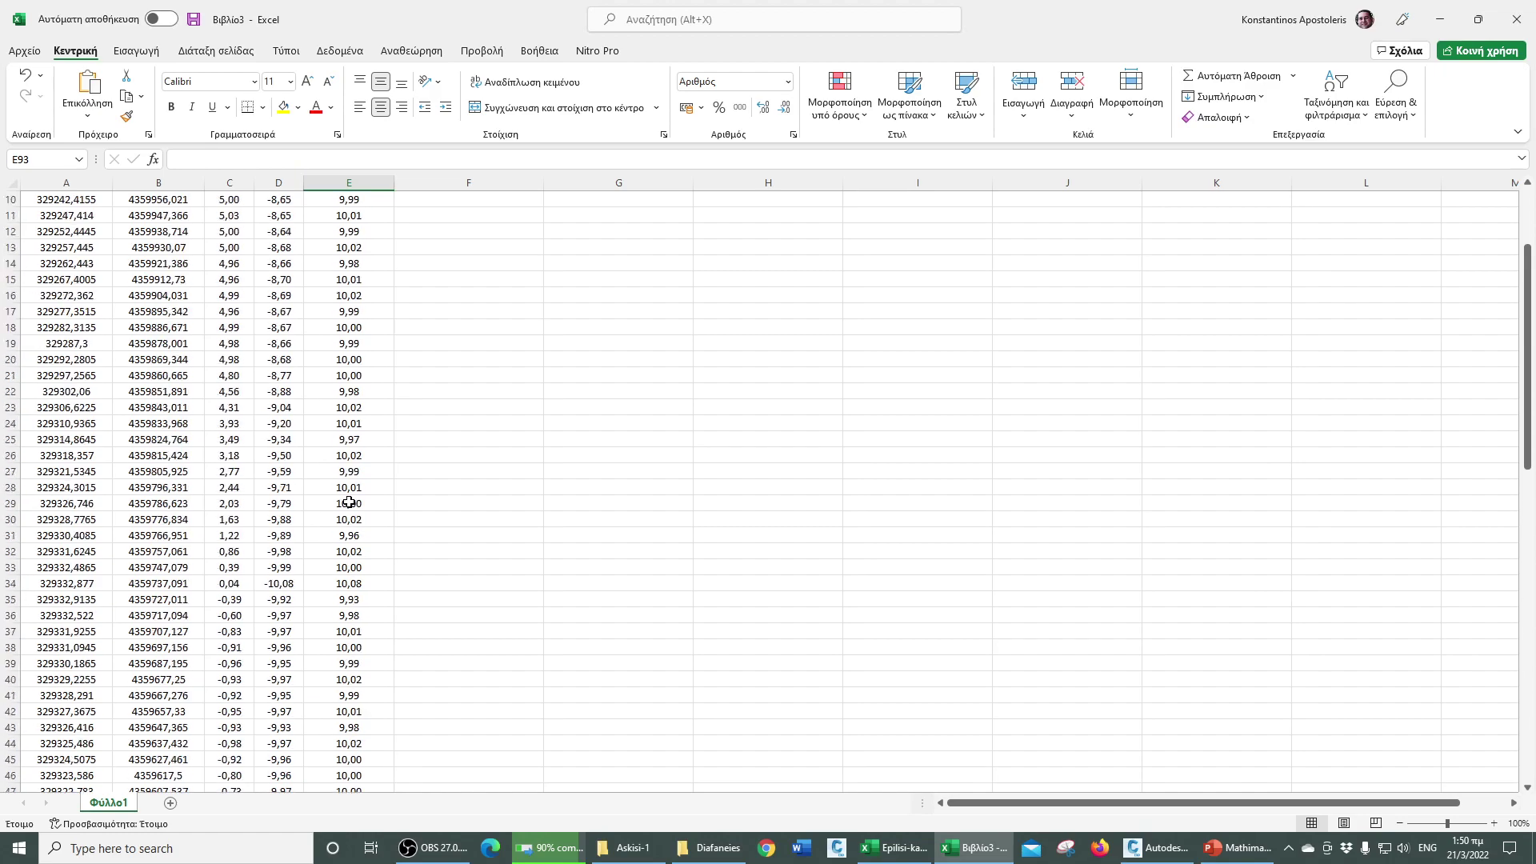
{"action": "left_click", "coordinate": [412, 201]}
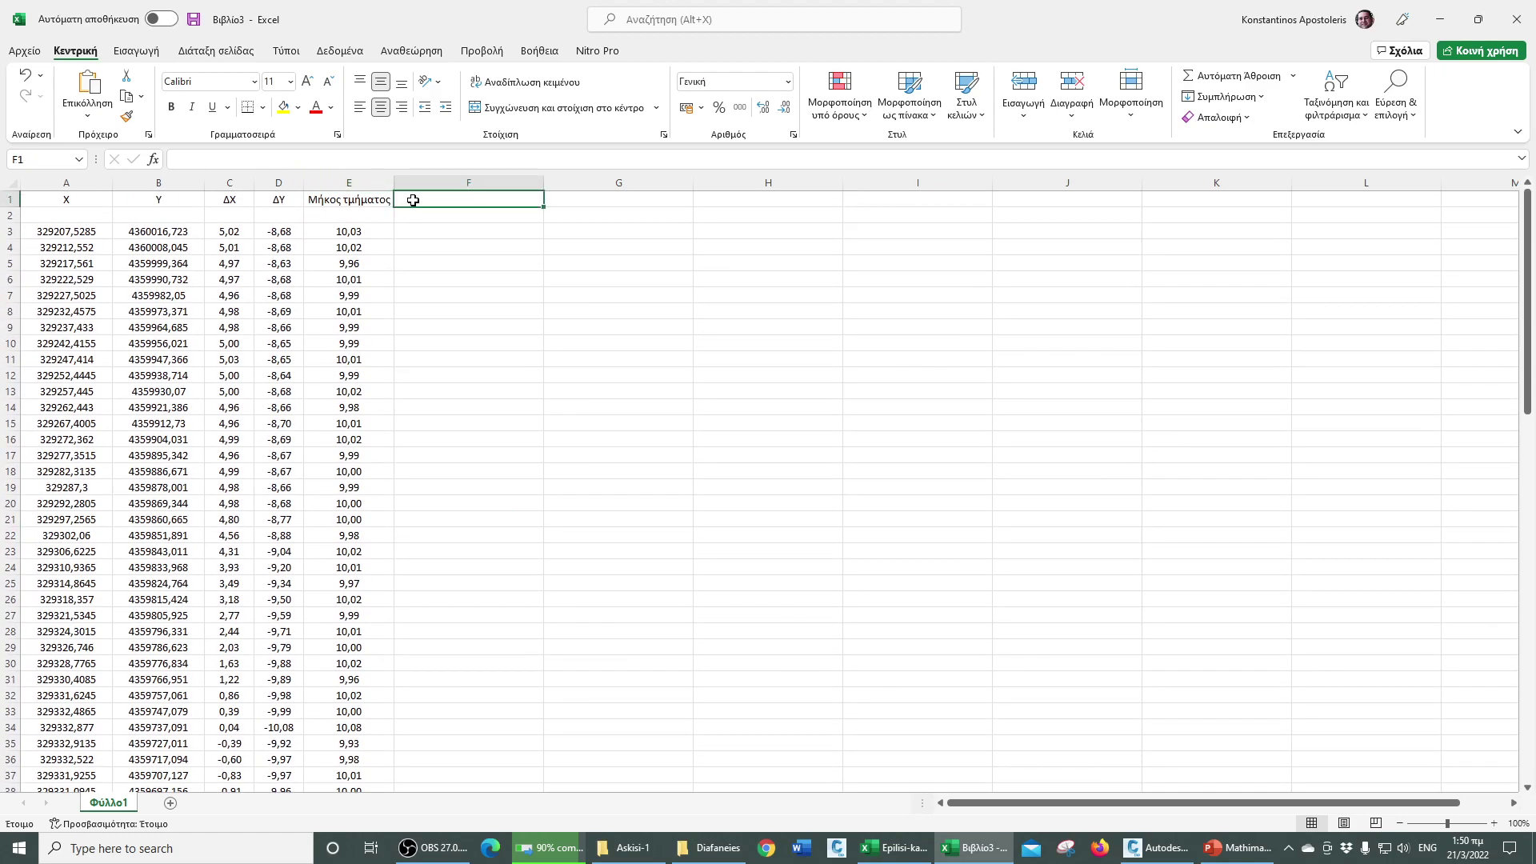
{"action": "type", "text": "M;hkow"}
{"action": "key", "text": "BackSpace"}
{"action": "key", "text": "BackSpace"}
{"action": "key", "text": "BackSpace"}
{"action": "key", "text": "BackSpace"}
{"action": "key", "text": "BackSpace"}
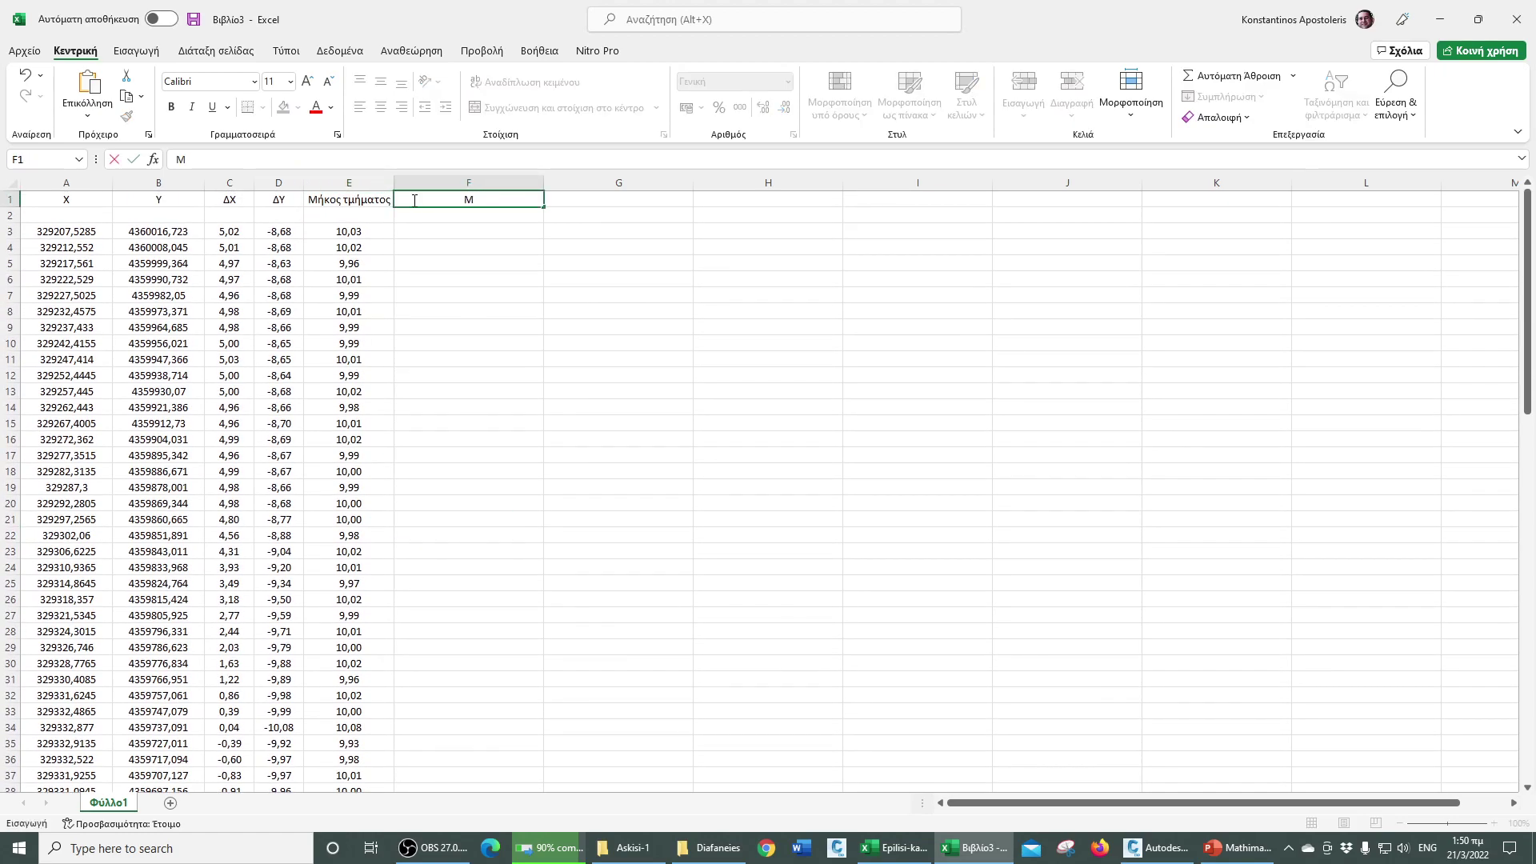
{"action": "type", "text": "ήκος της οδού"}
{"action": "key", "text": "Return"}
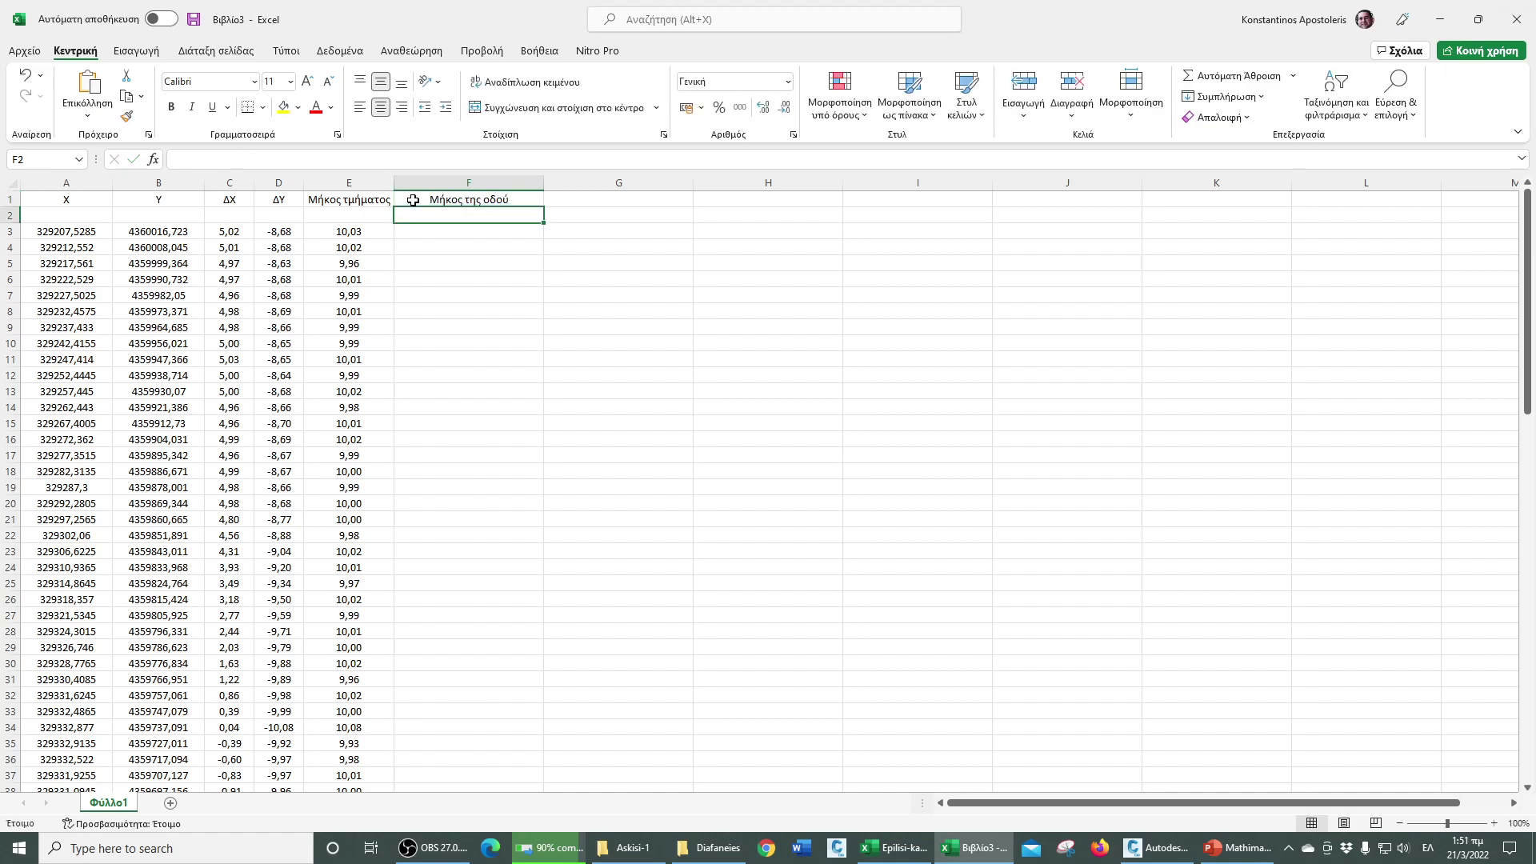
{"action": "left_click_drag", "start_coordinate": [545, 184], "coordinate": [509, 189]}
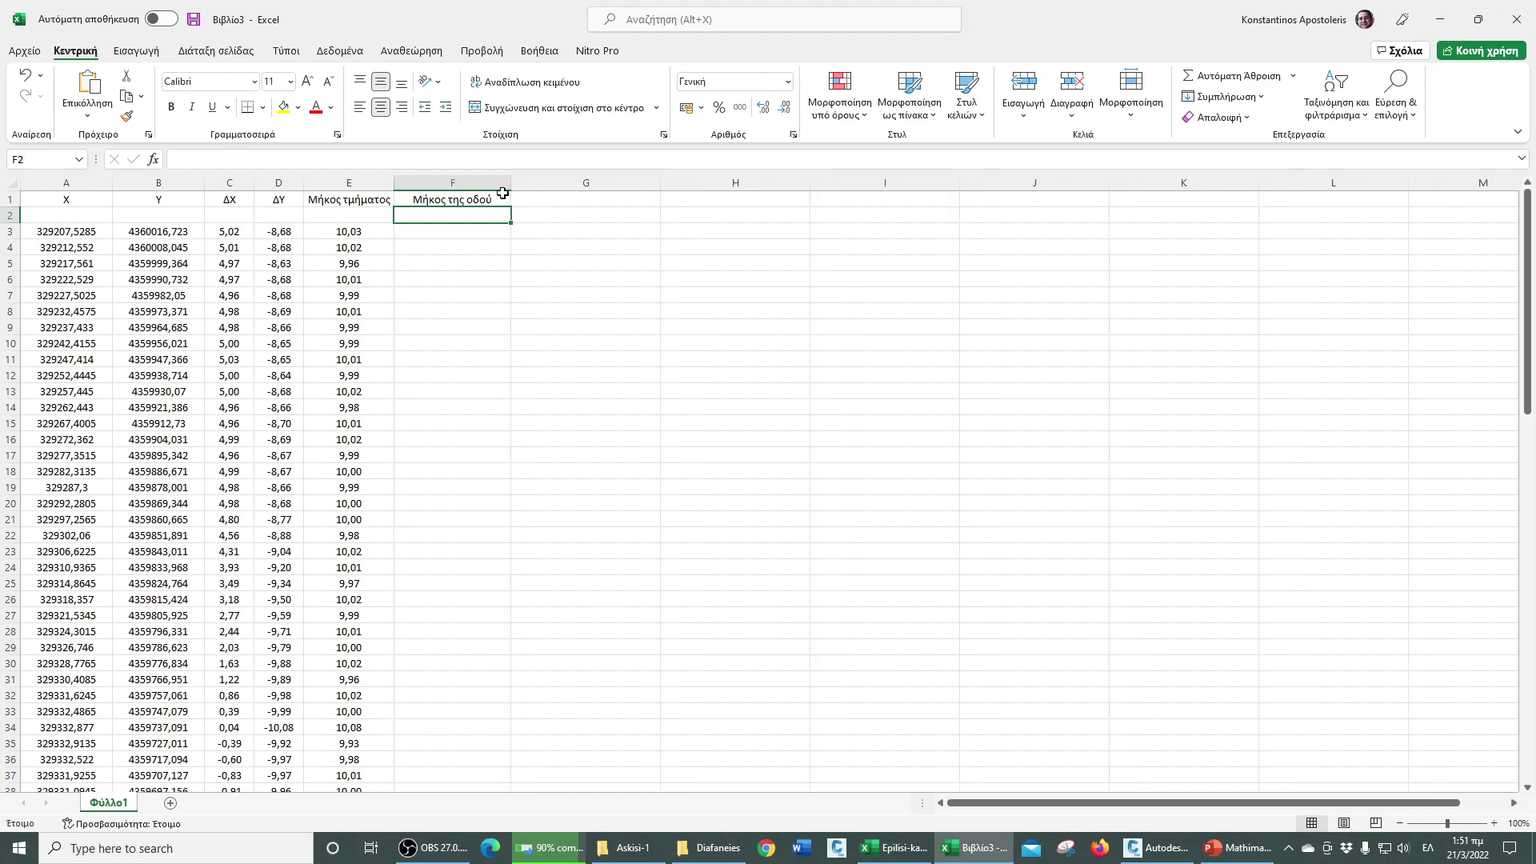
- Enter the starting road length 0 in F2 and the cumulative formula =F2+E3 in F3, narrowing column F slightly more
{"action": "type", "text": "0"}
{"action": "key", "text": "Return"}
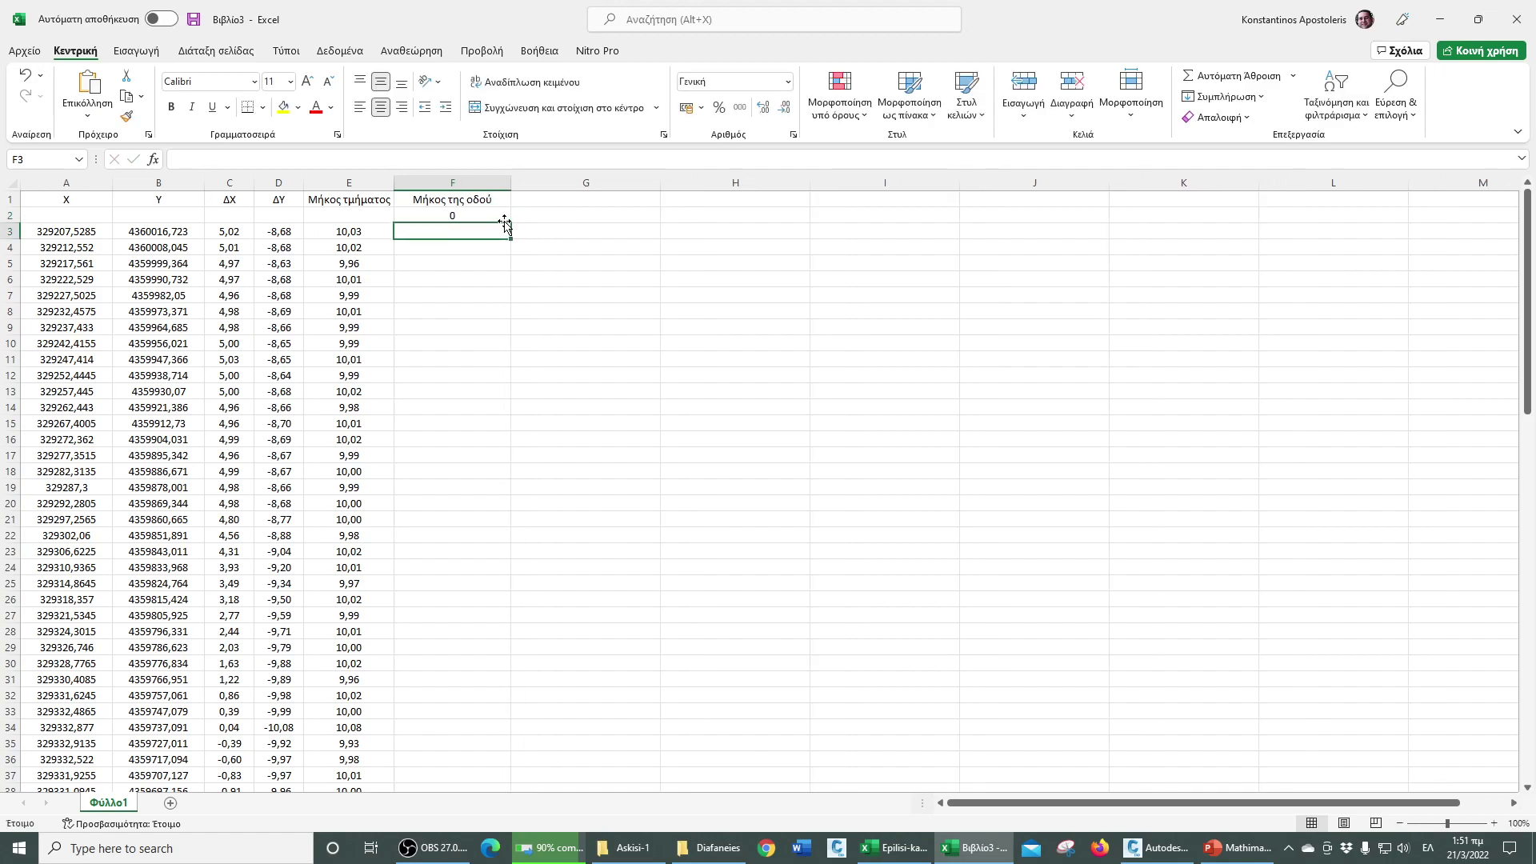
{"action": "left_click_drag", "start_coordinate": [509, 186], "coordinate": [501, 186]}
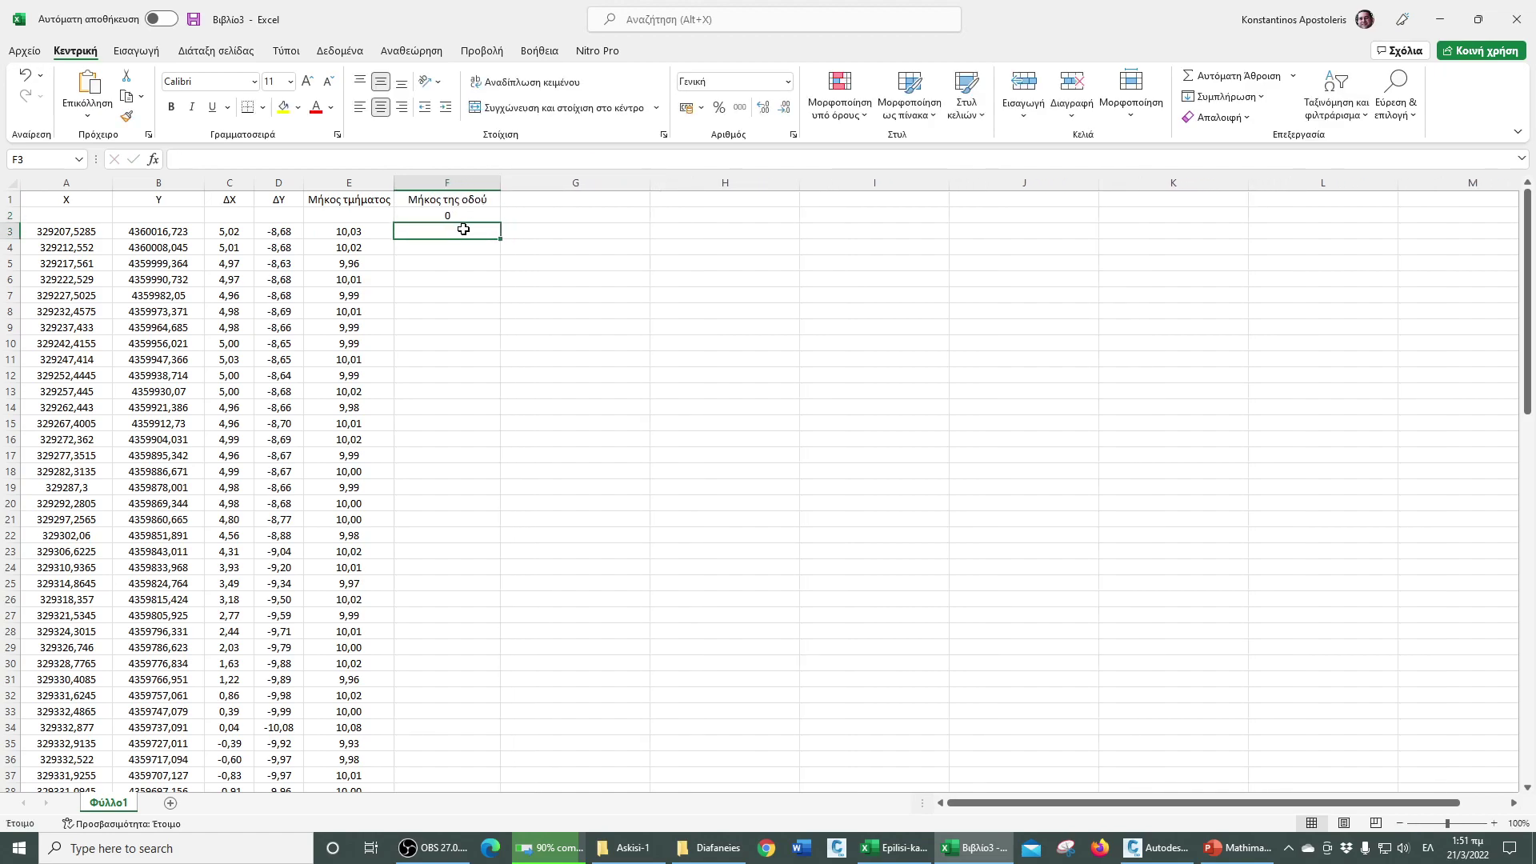
{"action": "type", "text": "="}
{"action": "key", "text": "Up"}
{"action": "type", "text": "+"}
{"action": "key", "text": "Left"}
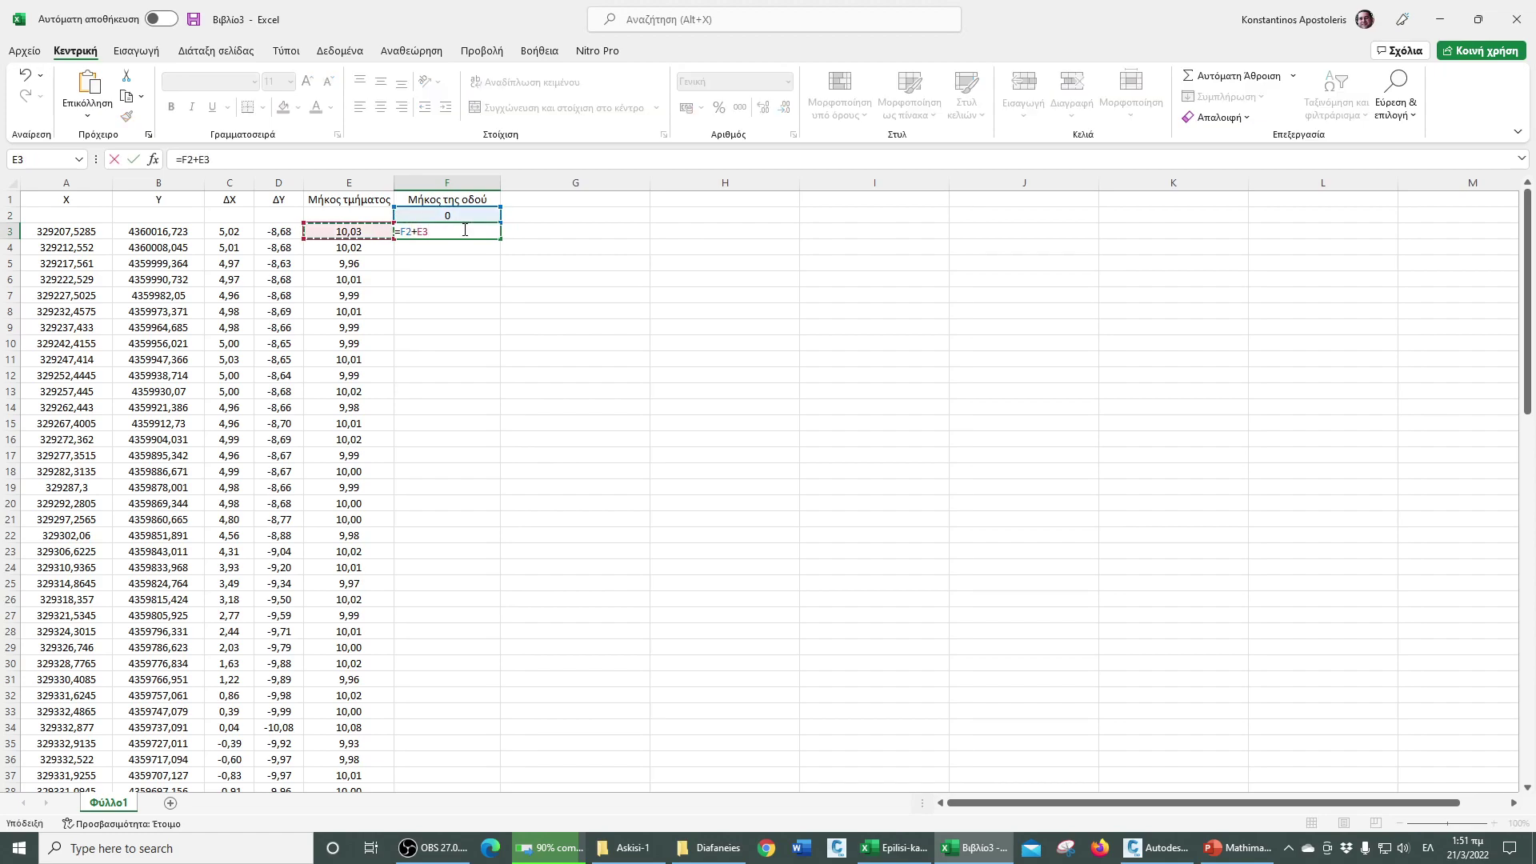
{"action": "key", "text": "ctrl+Return"}
{"action": "key", "text": "ctrl+space"}
{"action": "left_click", "coordinate": [452, 232]}
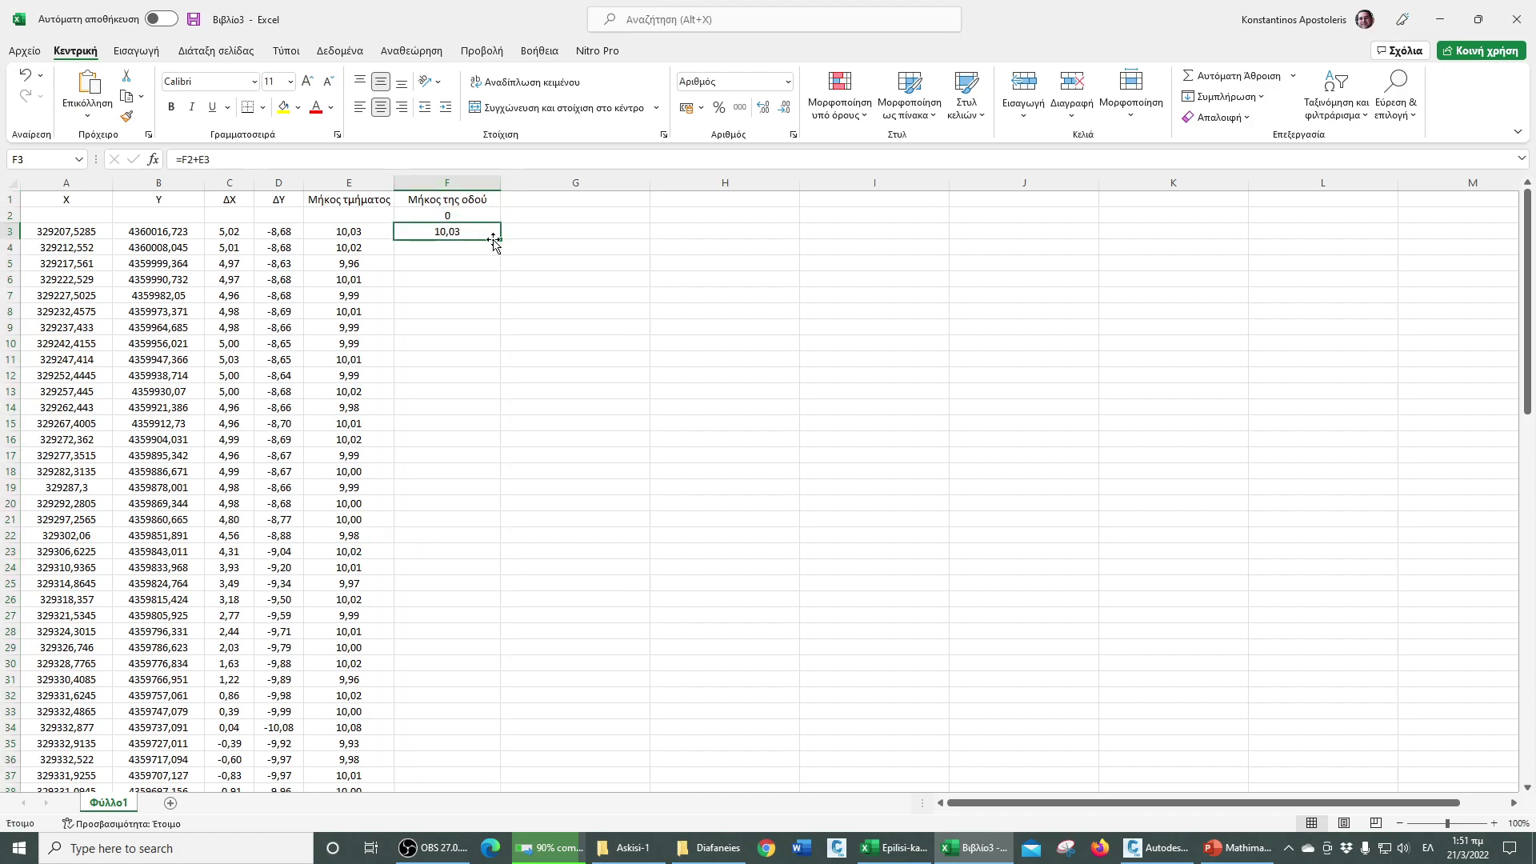
- Fill the cumulative length formula from F3 down column F and clear F93 in the last coordinate row
{"action": "double_click", "coordinate": [497, 240]}
{"action": "scroll", "coordinate": [439, 456], "scroll_direction": "down", "scroll_amount": 4}
{"action": "scroll", "coordinate": [439, 456], "scroll_direction": "down", "scroll_amount": 16}
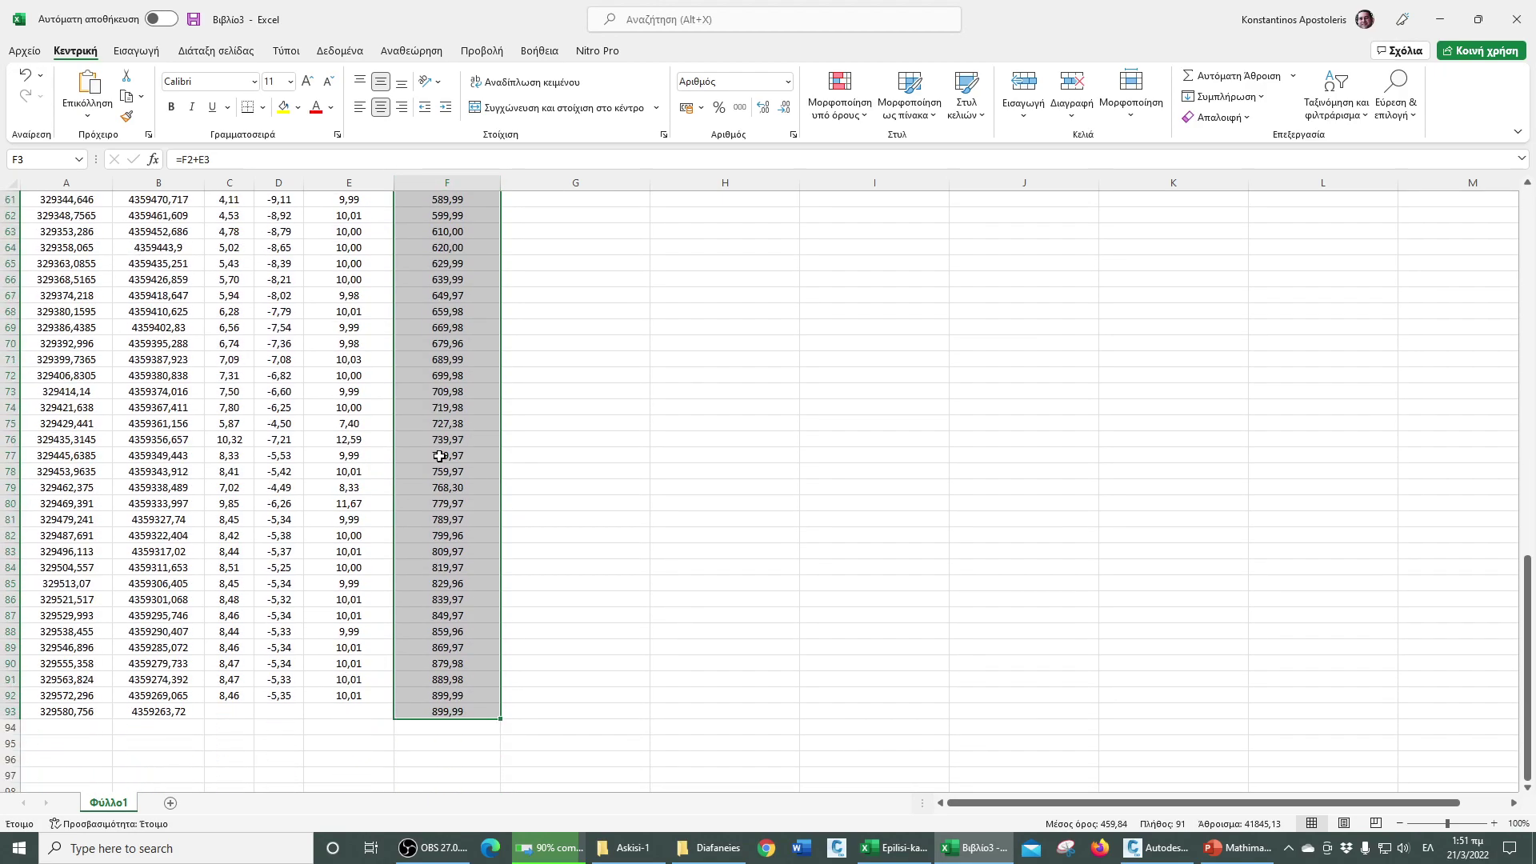
{"action": "left_click", "coordinate": [495, 708]}
{"action": "key", "text": "Delete"}
- Apply the custom number format 0+000,00 to the road lengths in F2:F92
{"action": "left_click_drag", "start_coordinate": [472, 693], "coordinate": [438, 232]}
{"action": "right_click", "coordinate": [445, 296]}
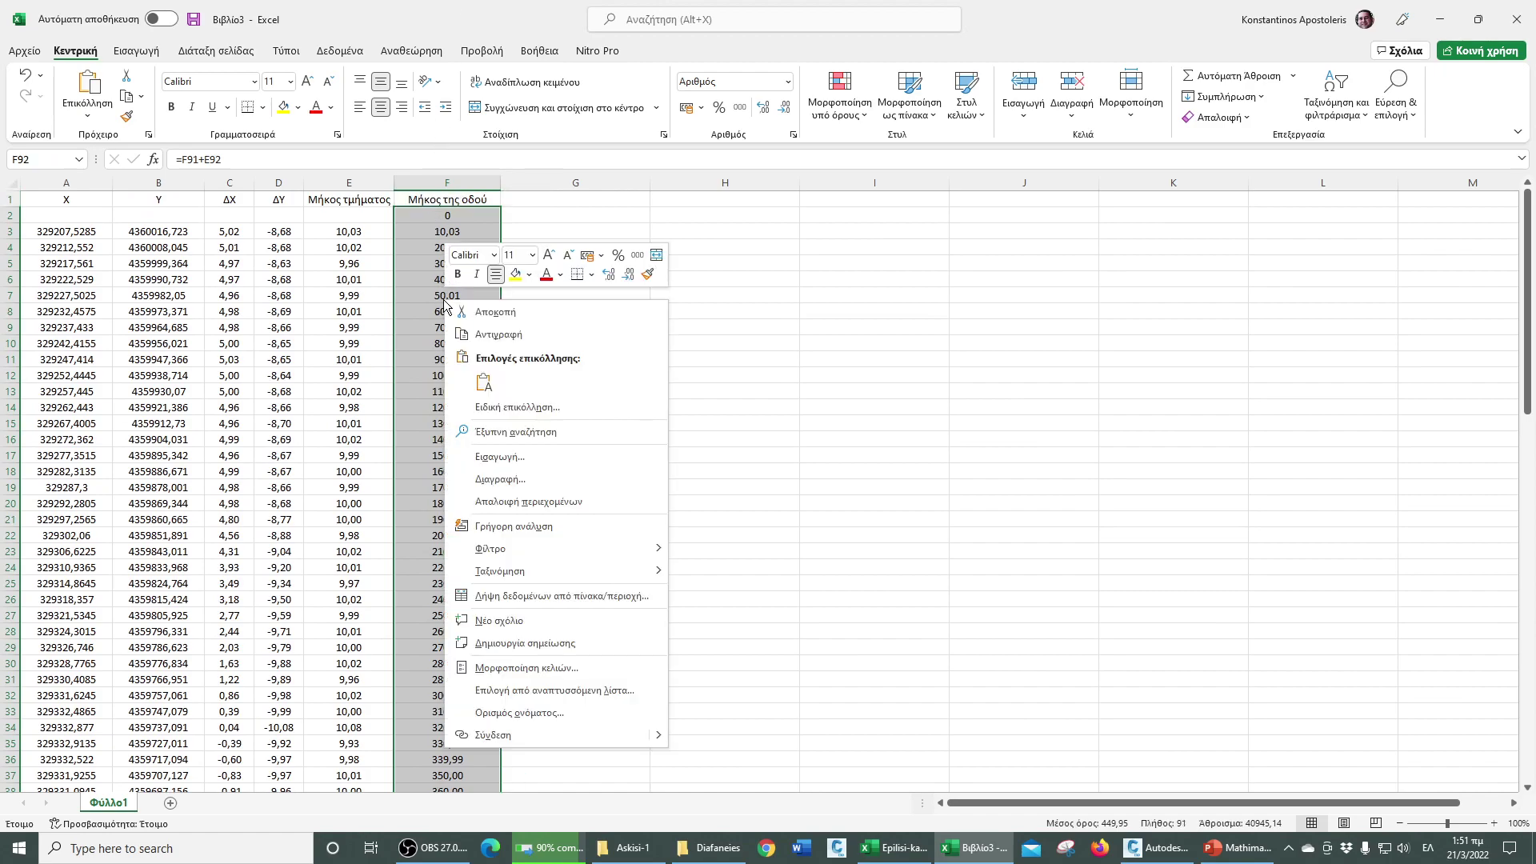
{"action": "left_click", "coordinate": [527, 667]}
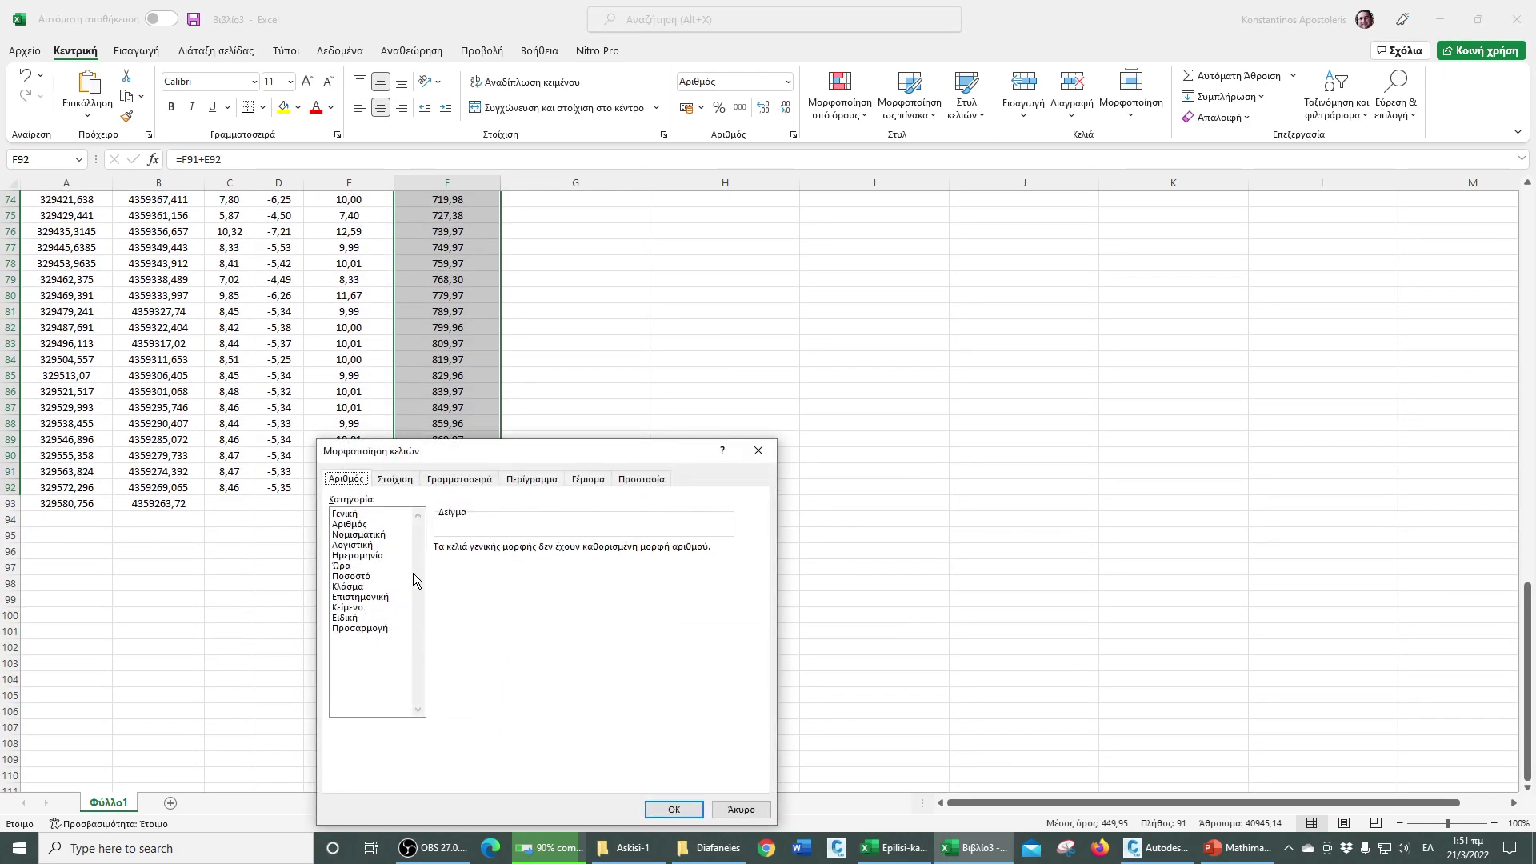
{"action": "left_click", "coordinate": [349, 630]}
{"action": "triple_click", "coordinate": [486, 558]}
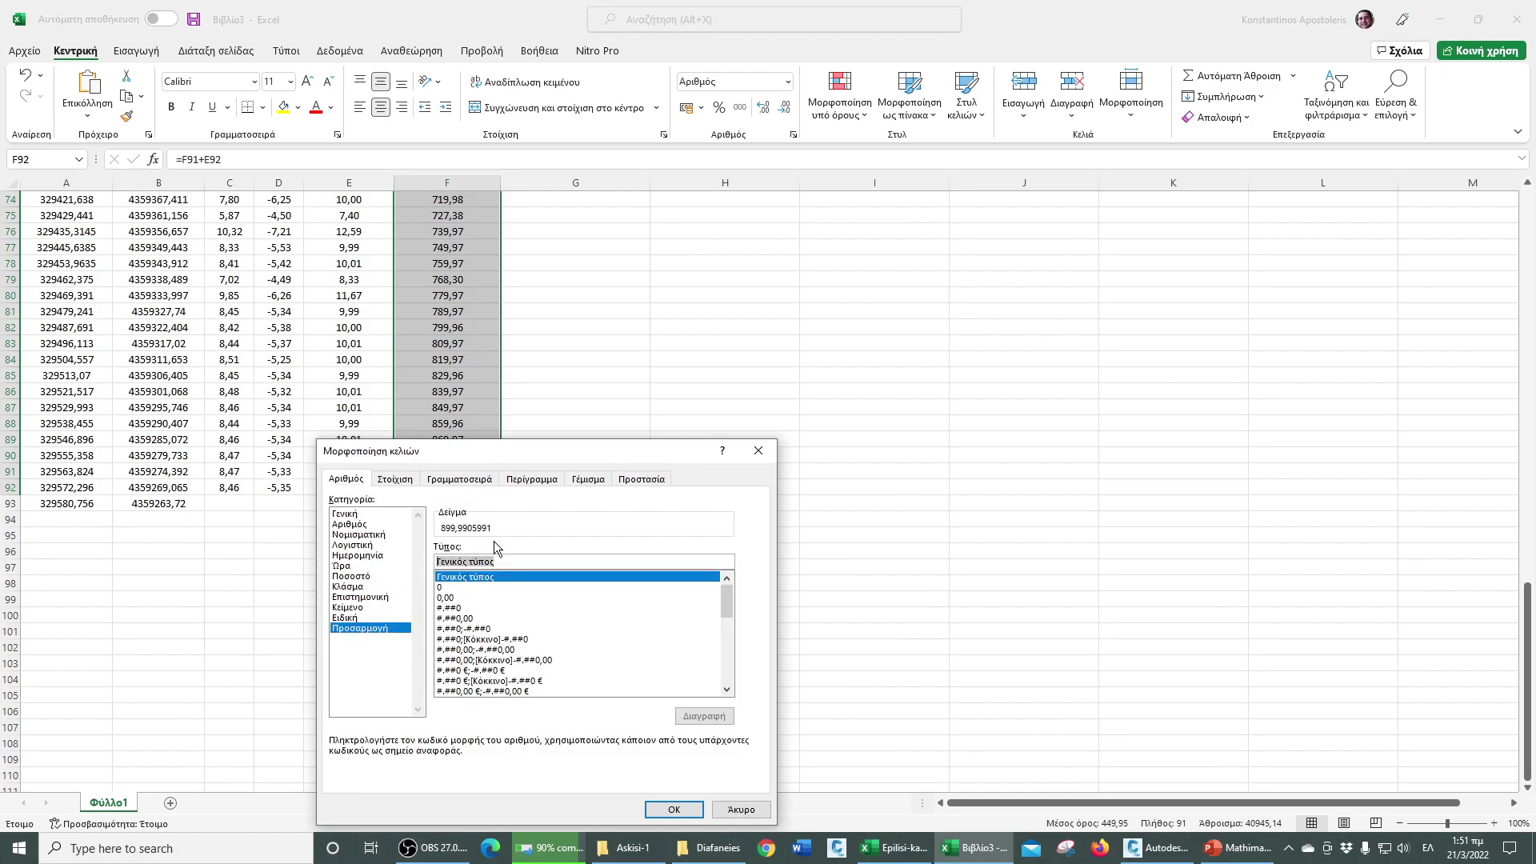
{"action": "type", "text": "0+00"}
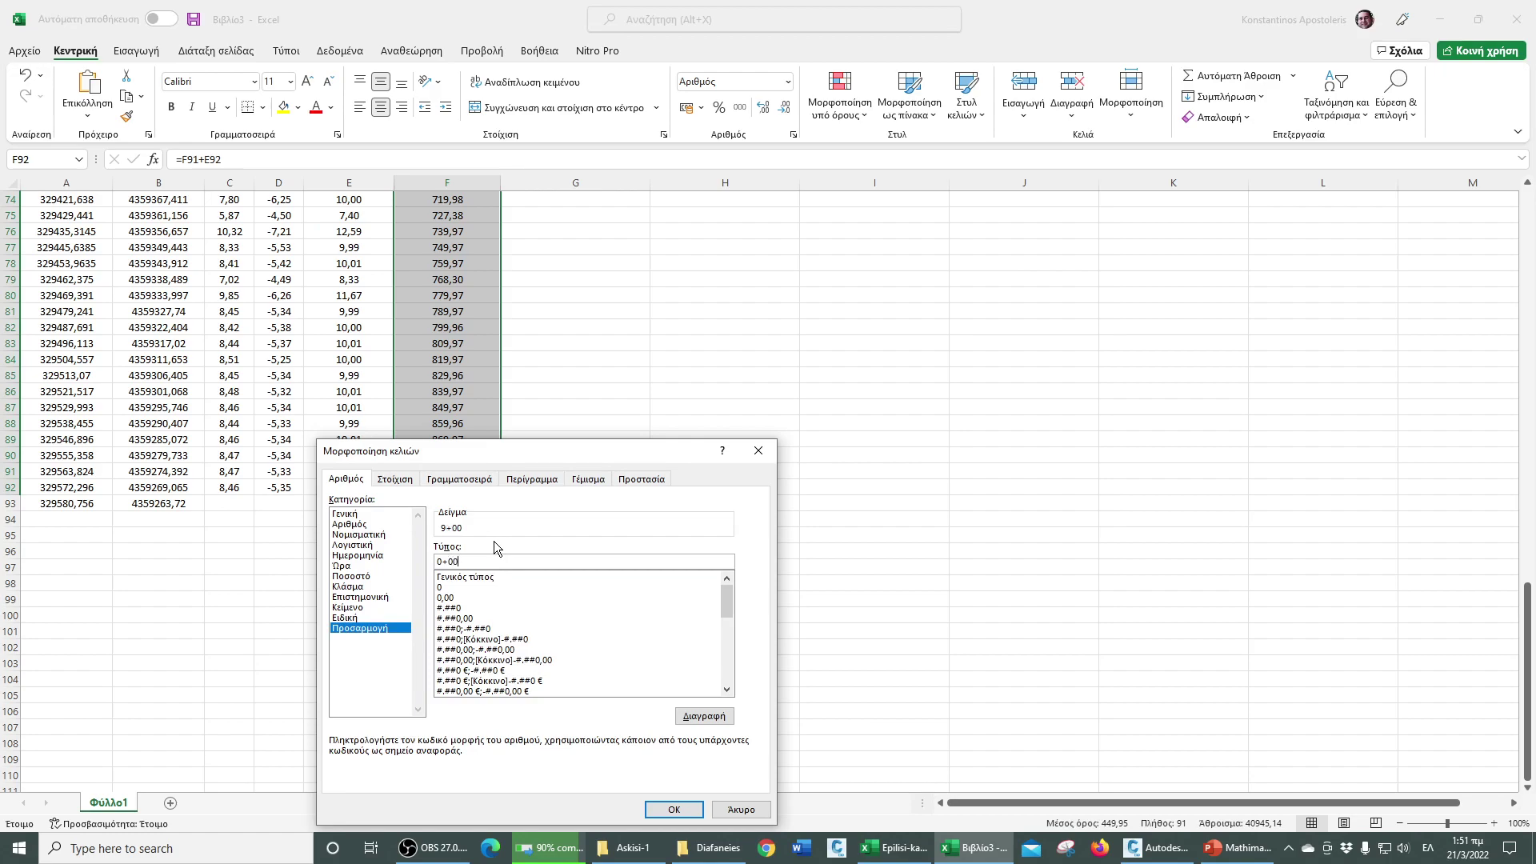
{"action": "type", "text": "0,00"}
{"action": "left_click", "coordinate": [674, 808]}
- Highlight the road lengths in F2:F92 with a yellow fill and look over the whole column
{"action": "scroll", "coordinate": [469, 407], "scroll_direction": "up", "scroll_amount": 4}
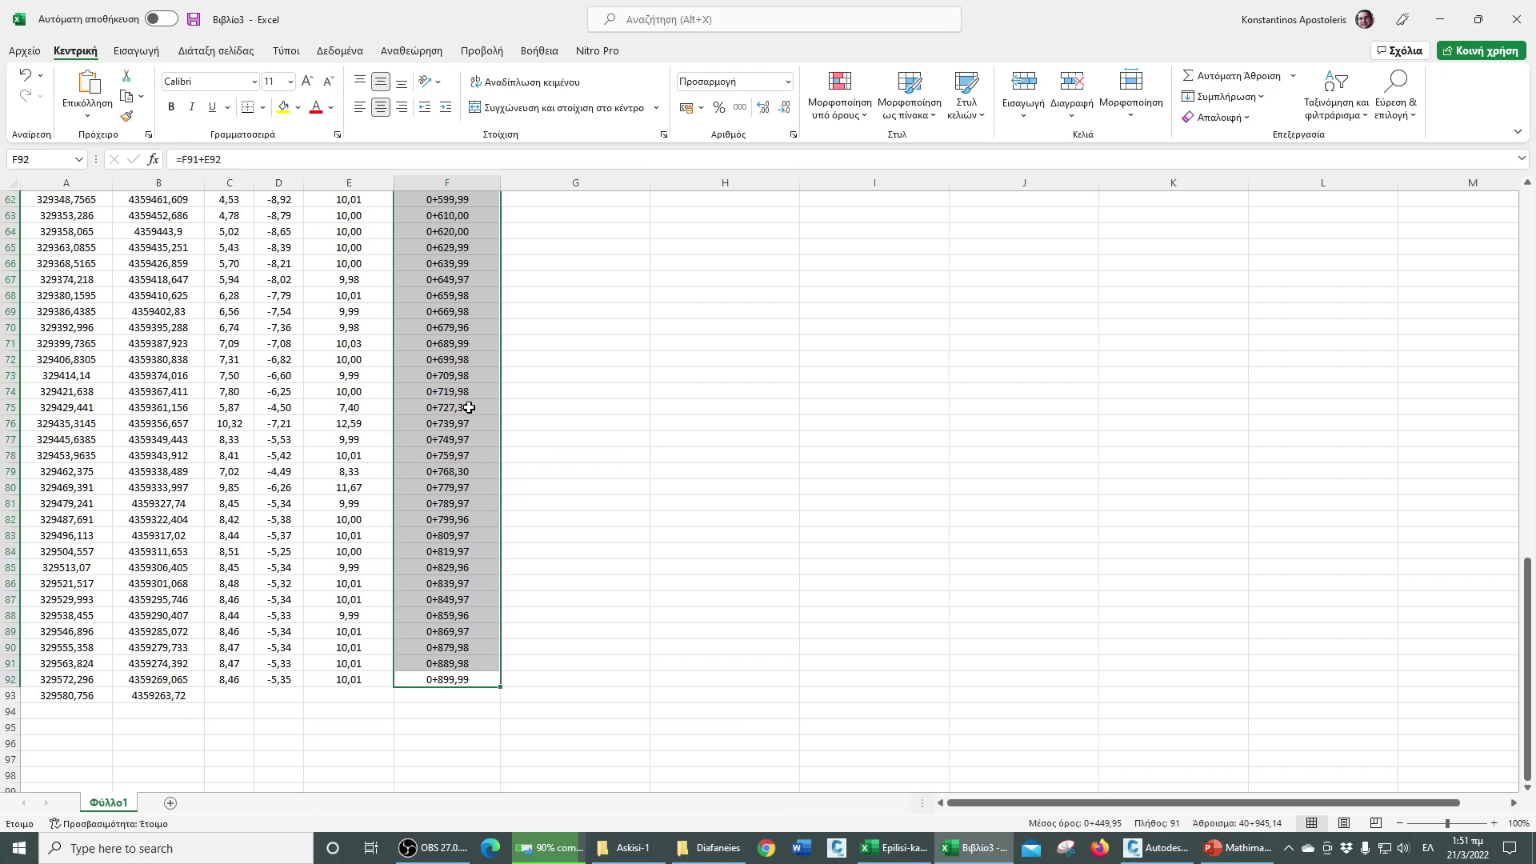
{"action": "scroll", "coordinate": [469, 407], "scroll_direction": "up", "scroll_amount": 20}
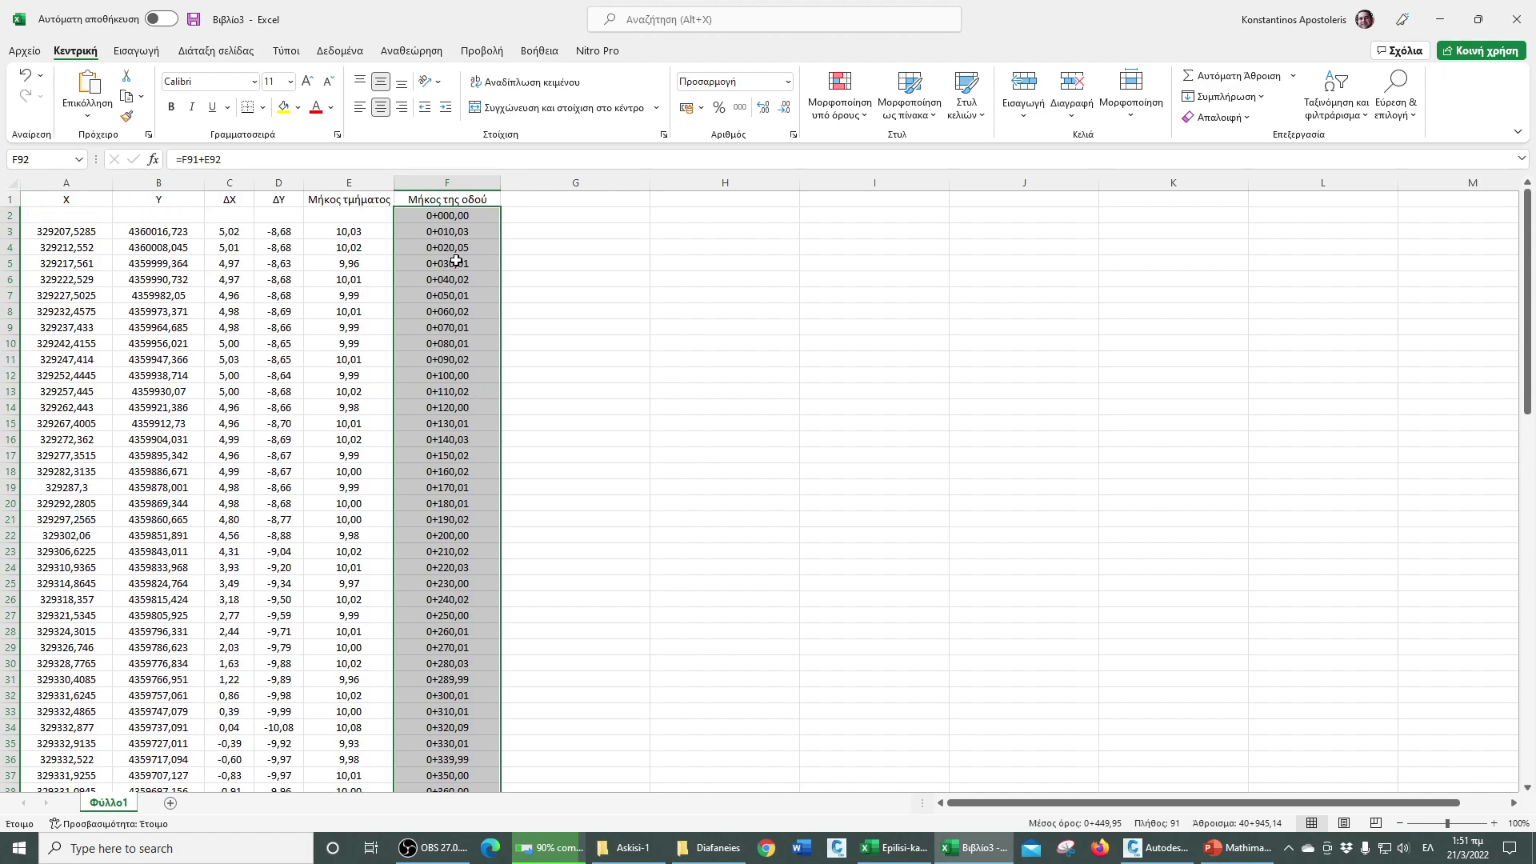
{"action": "left_click", "coordinate": [283, 107]}
{"action": "scroll", "coordinate": [441, 240], "scroll_direction": "down", "scroll_amount": 20}
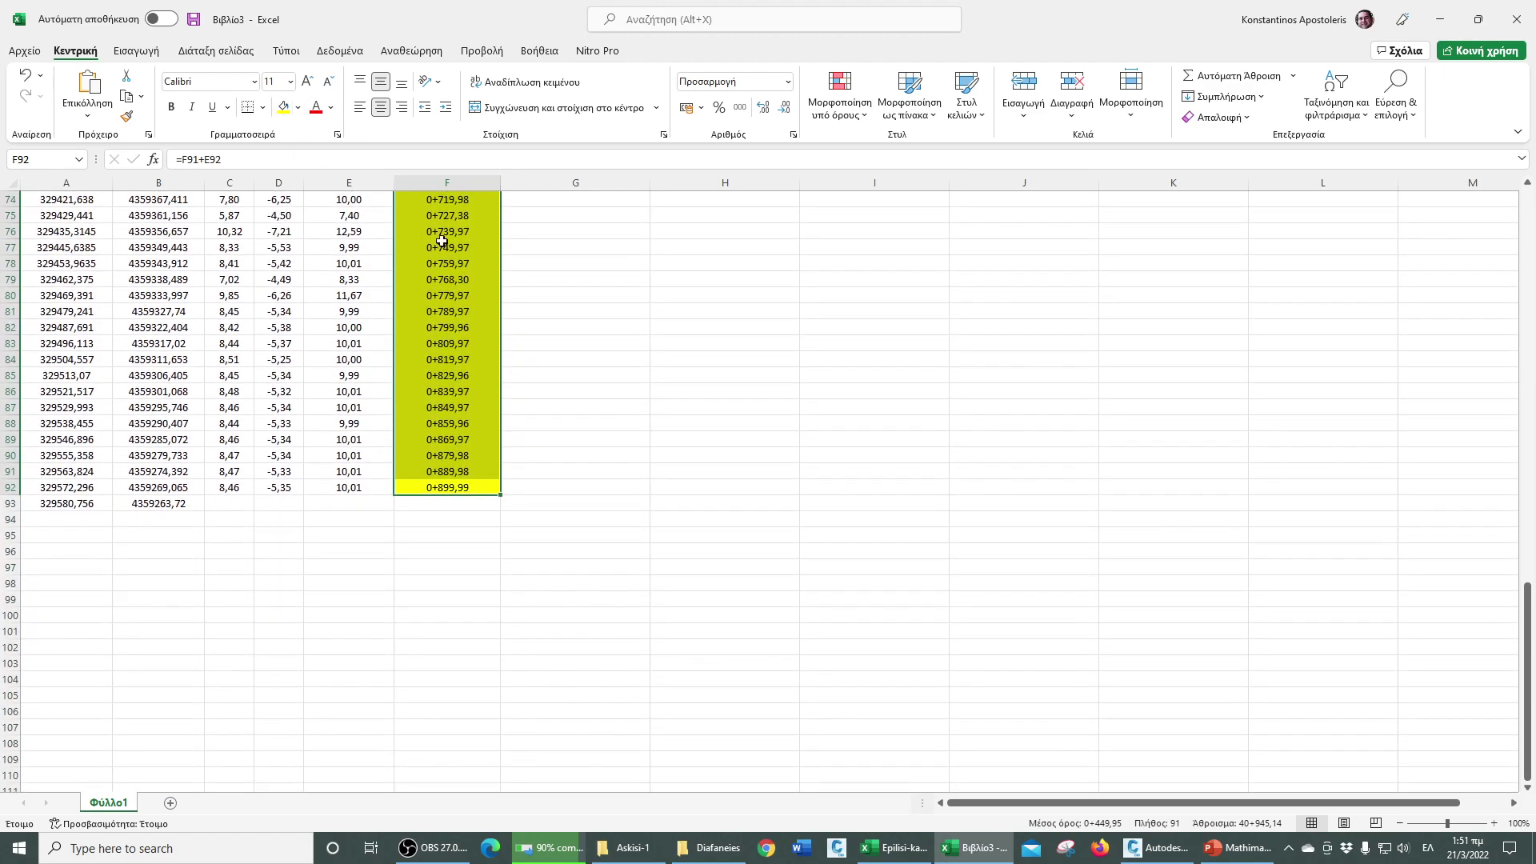
{"action": "left_click", "coordinate": [546, 387]}
{"action": "scroll", "coordinate": [546, 387], "scroll_direction": "up", "scroll_amount": 5}
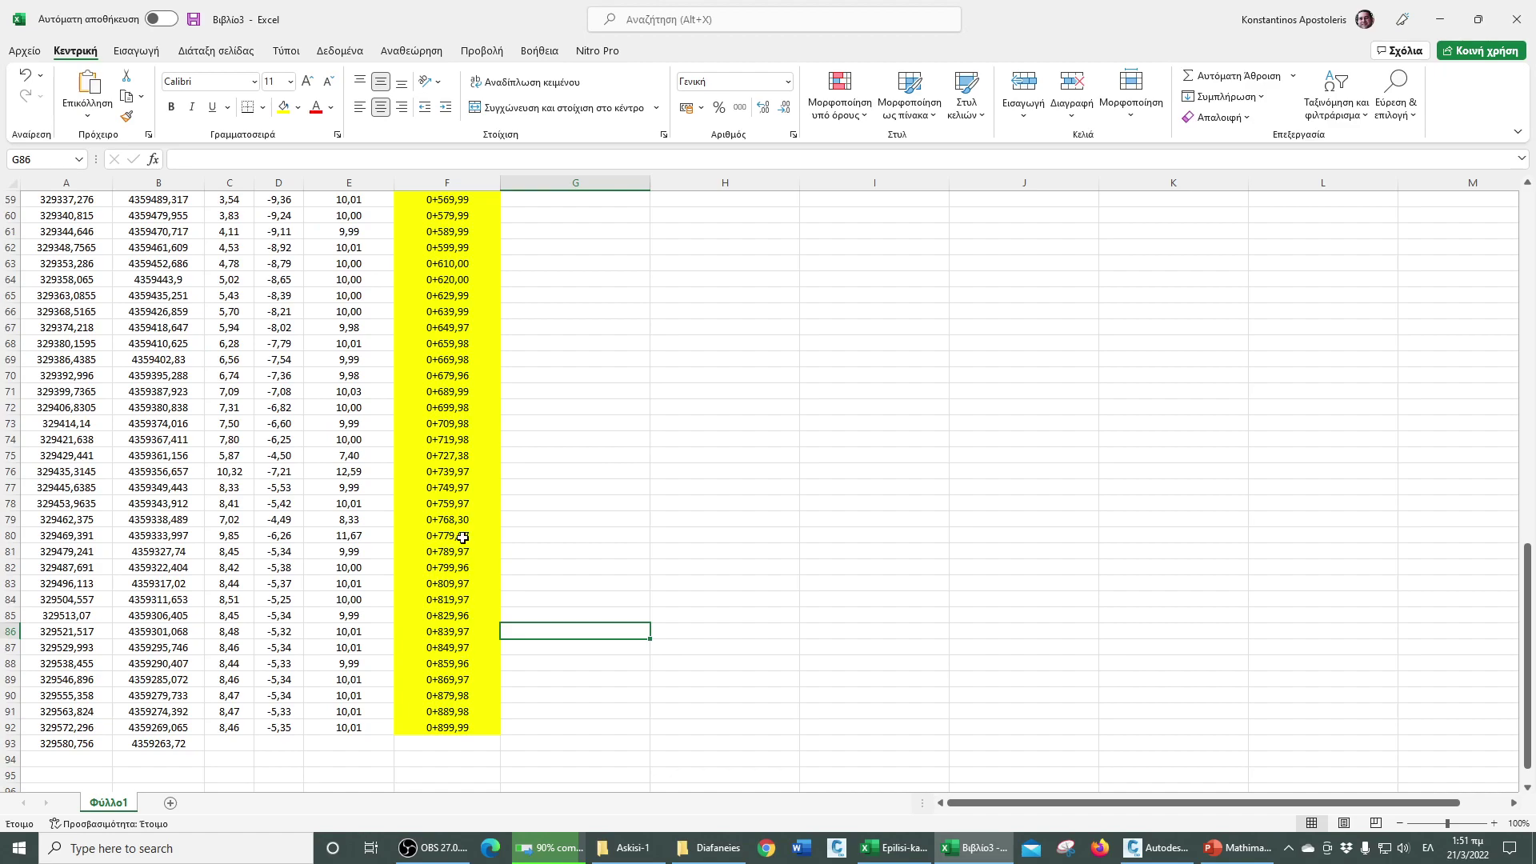
{"action": "scroll", "coordinate": [455, 391], "scroll_direction": "up", "scroll_amount": 15}
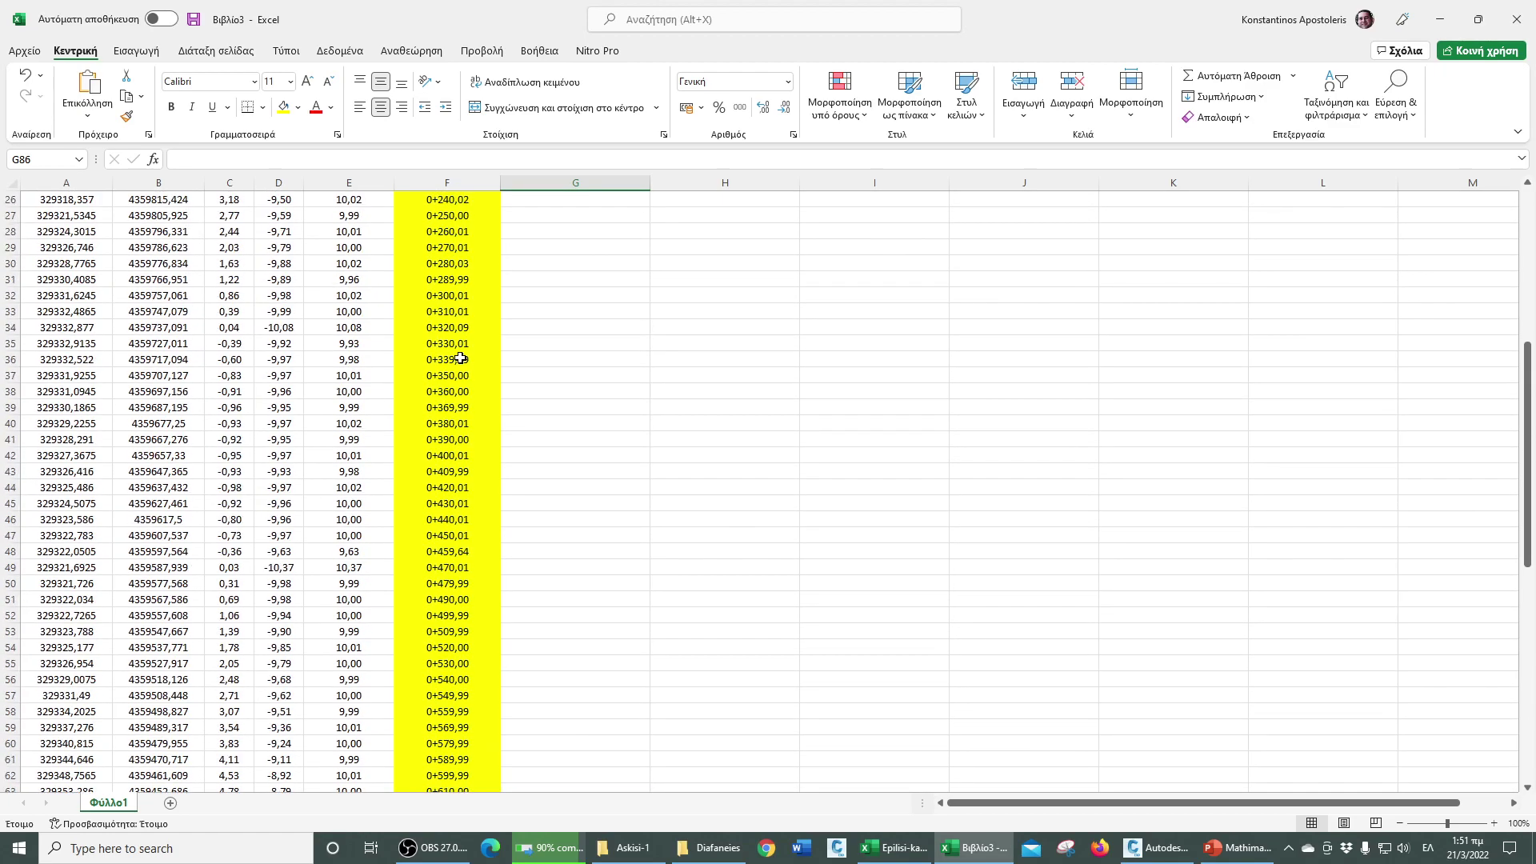
{"action": "scroll", "coordinate": [466, 385], "scroll_direction": "up", "scroll_amount": 5}
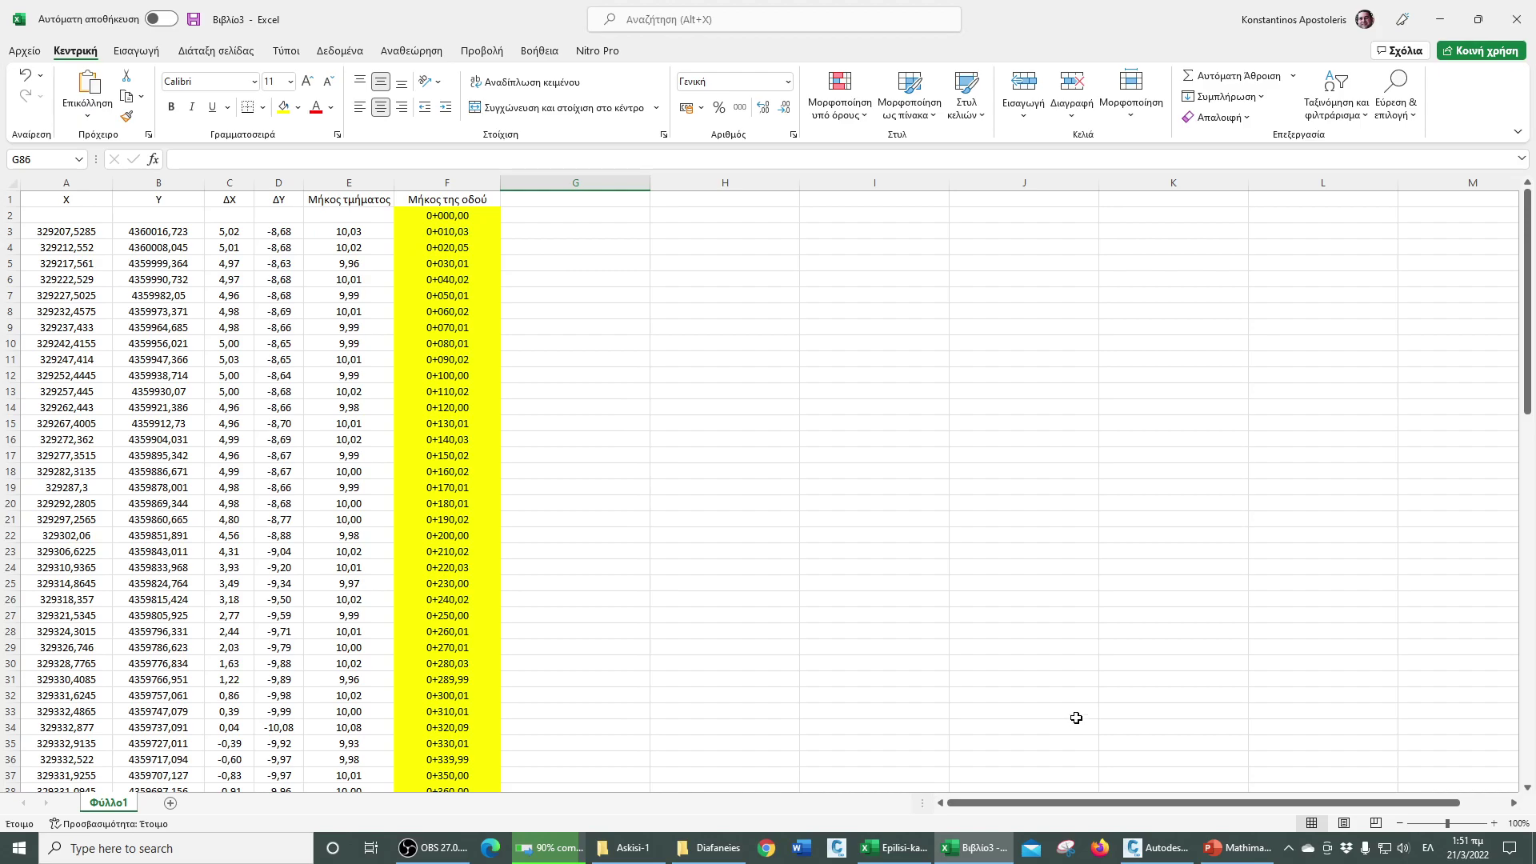
- Switch to Civil 3D and examine the vertices at the start of the yellow road axis polyline
{"action": "left_click", "coordinate": [1156, 848]}
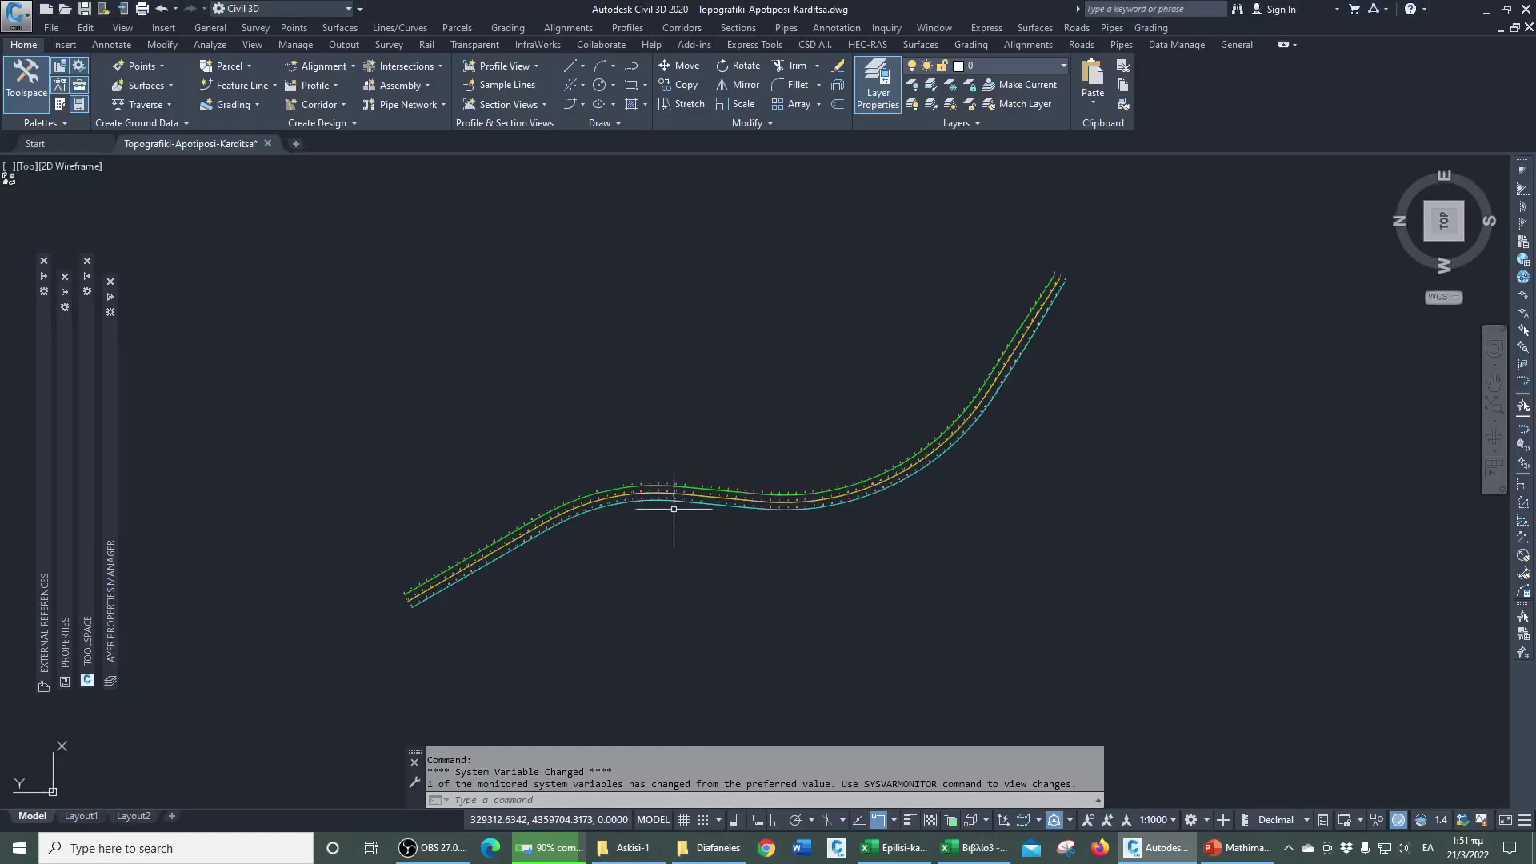
{"action": "scroll", "coordinate": [426, 597], "scroll_direction": "up", "scroll_amount": 10}
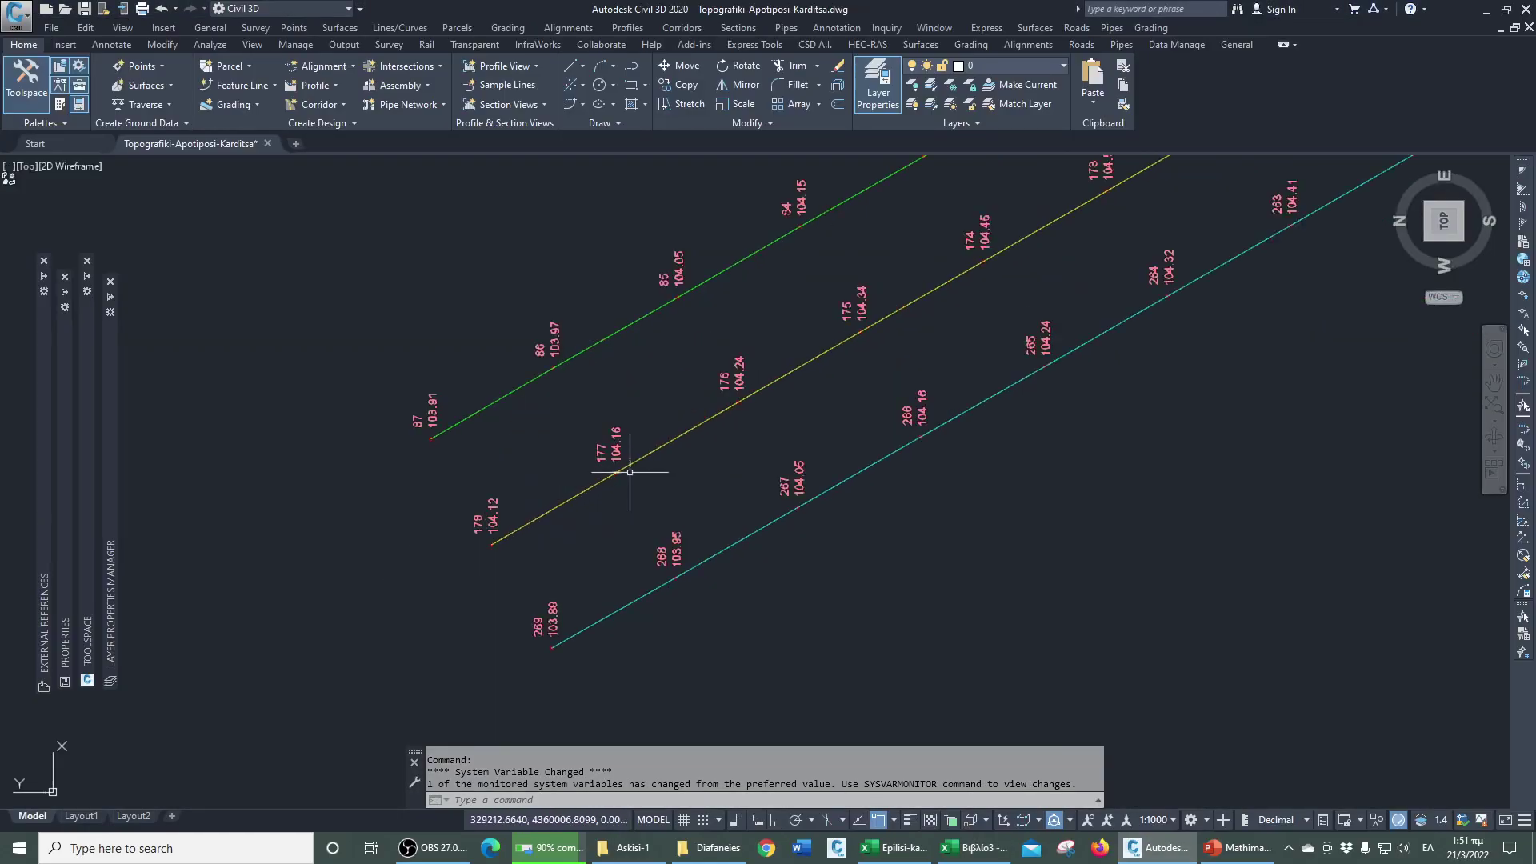
{"action": "left_click", "coordinate": [548, 511]}
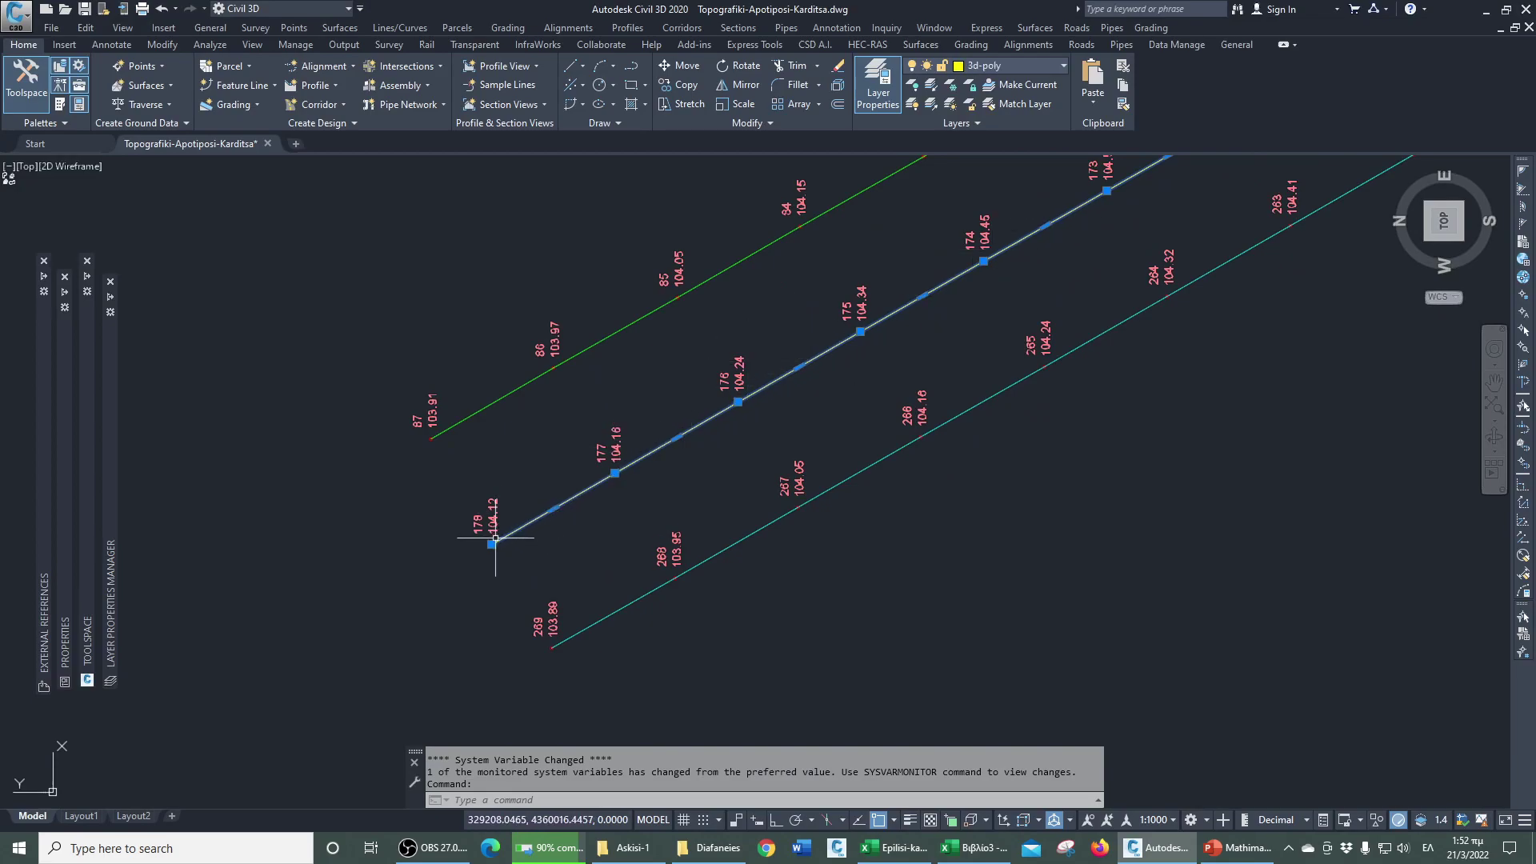
{"action": "key", "text": "Escape"}
{"action": "key", "text": "Escape"}
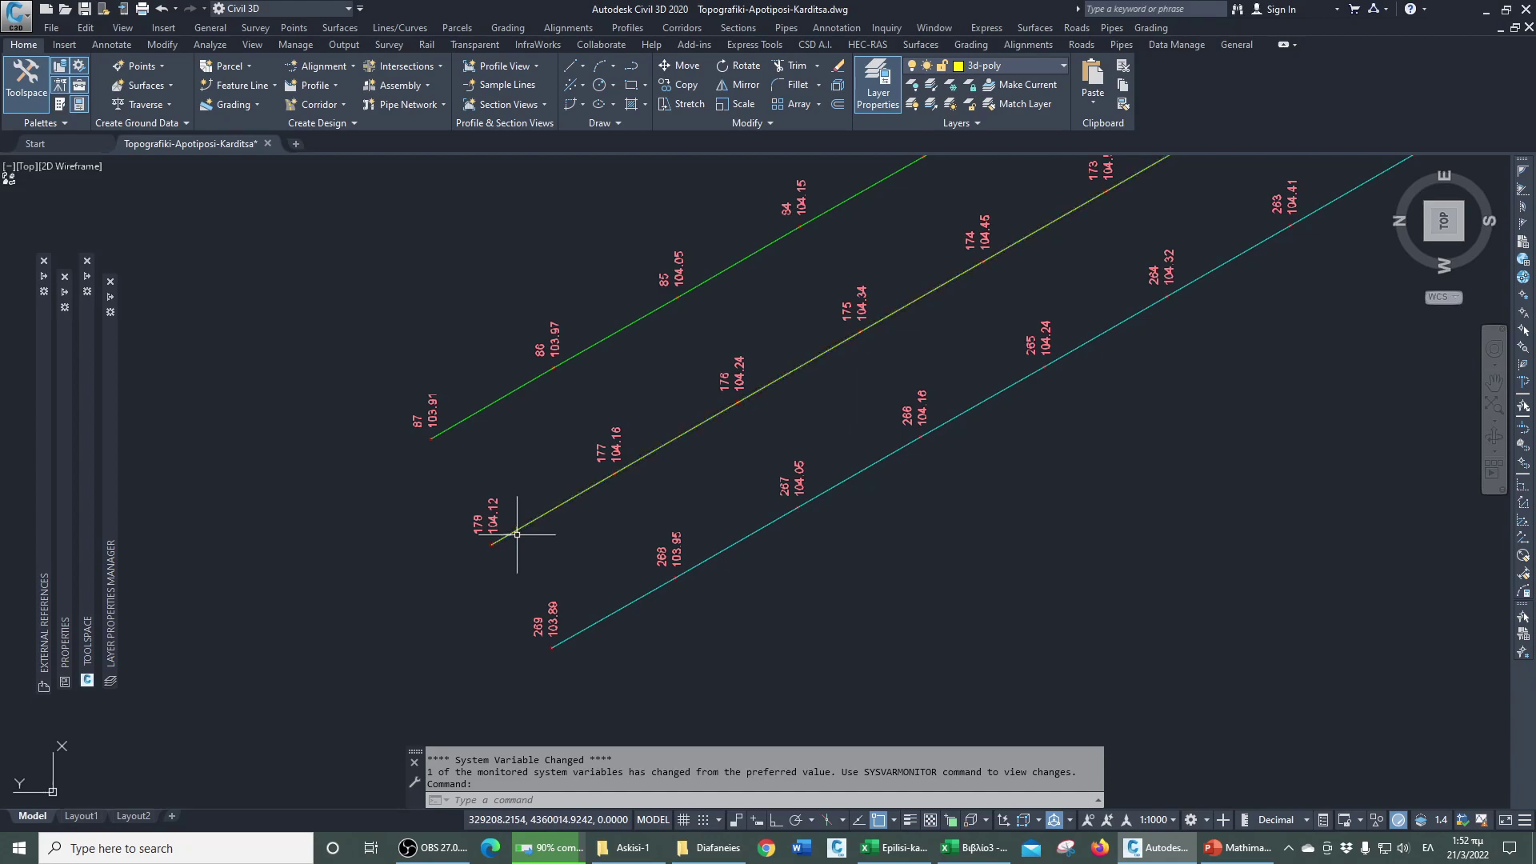
- Draw a line about 22.8 m long at 0° from the start point of the road axis, constrained with Ortho
{"action": "type", "text": "λ"}
{"action": "key", "text": "Escape"}
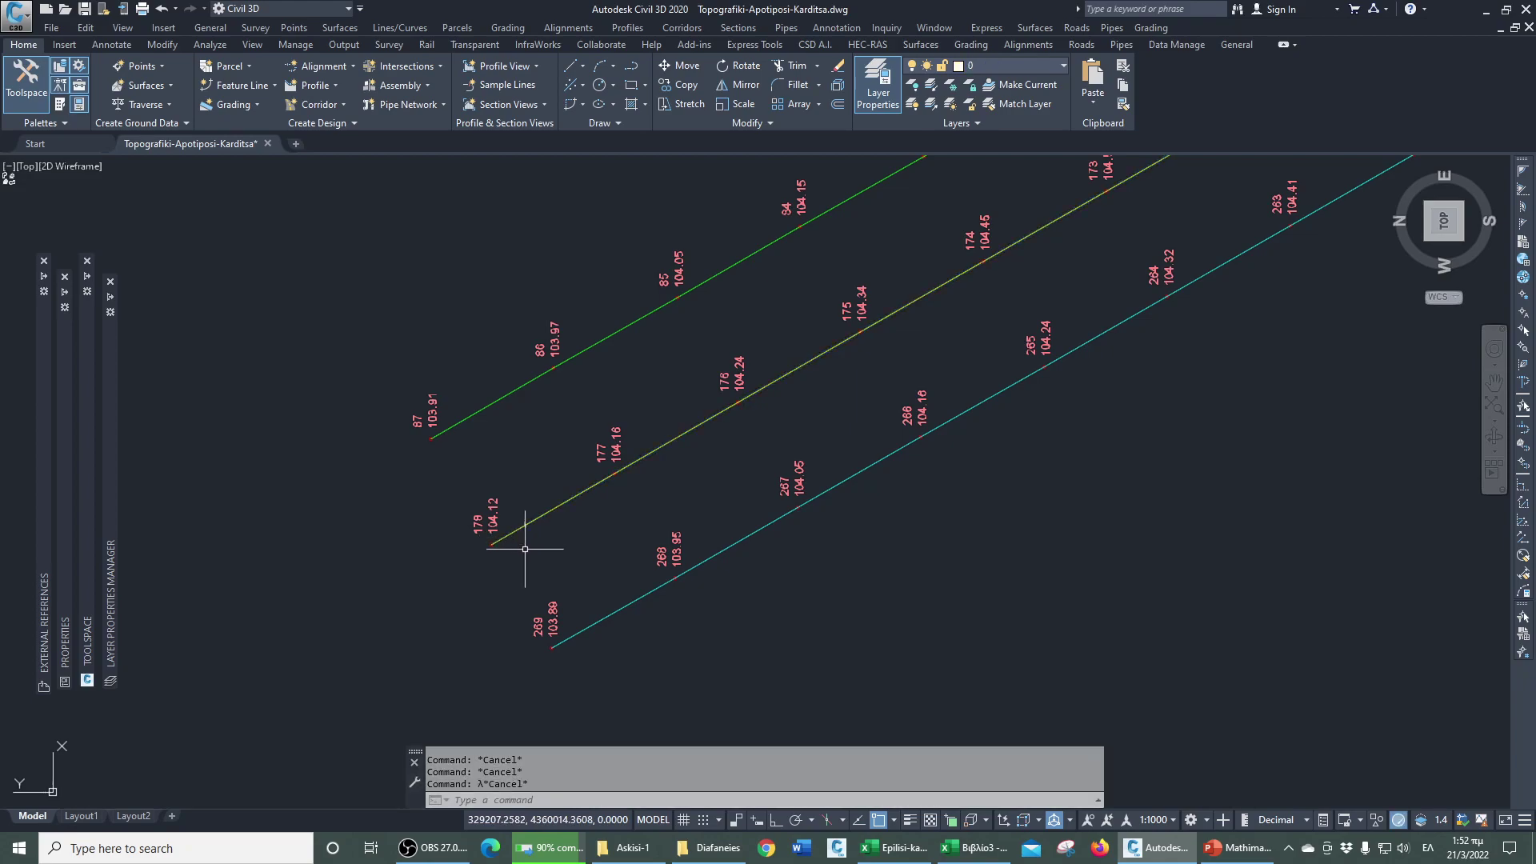
{"action": "key", "text": "alt+shift"}
{"action": "type", "text": "l"}
{"action": "key", "text": "Return"}
{"action": "left_click", "coordinate": [492, 543]}
{"action": "key", "text": "F8"}
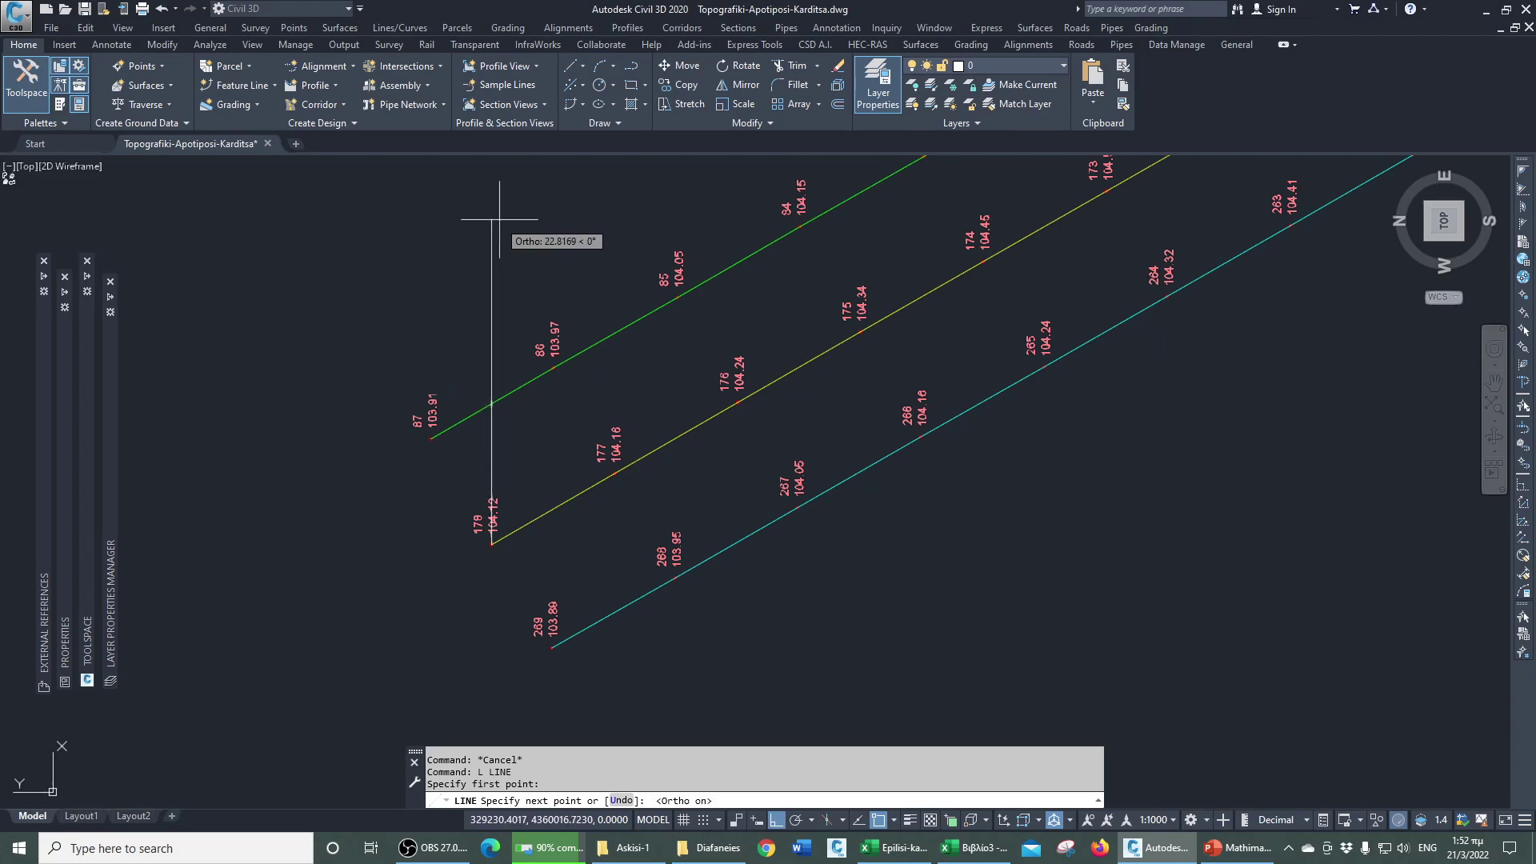
{"action": "left_click", "coordinate": [497, 220]}
{"action": "key", "text": "Escape"}
{"action": "key", "text": "Escape"}
{"action": "key", "text": "Escape"}
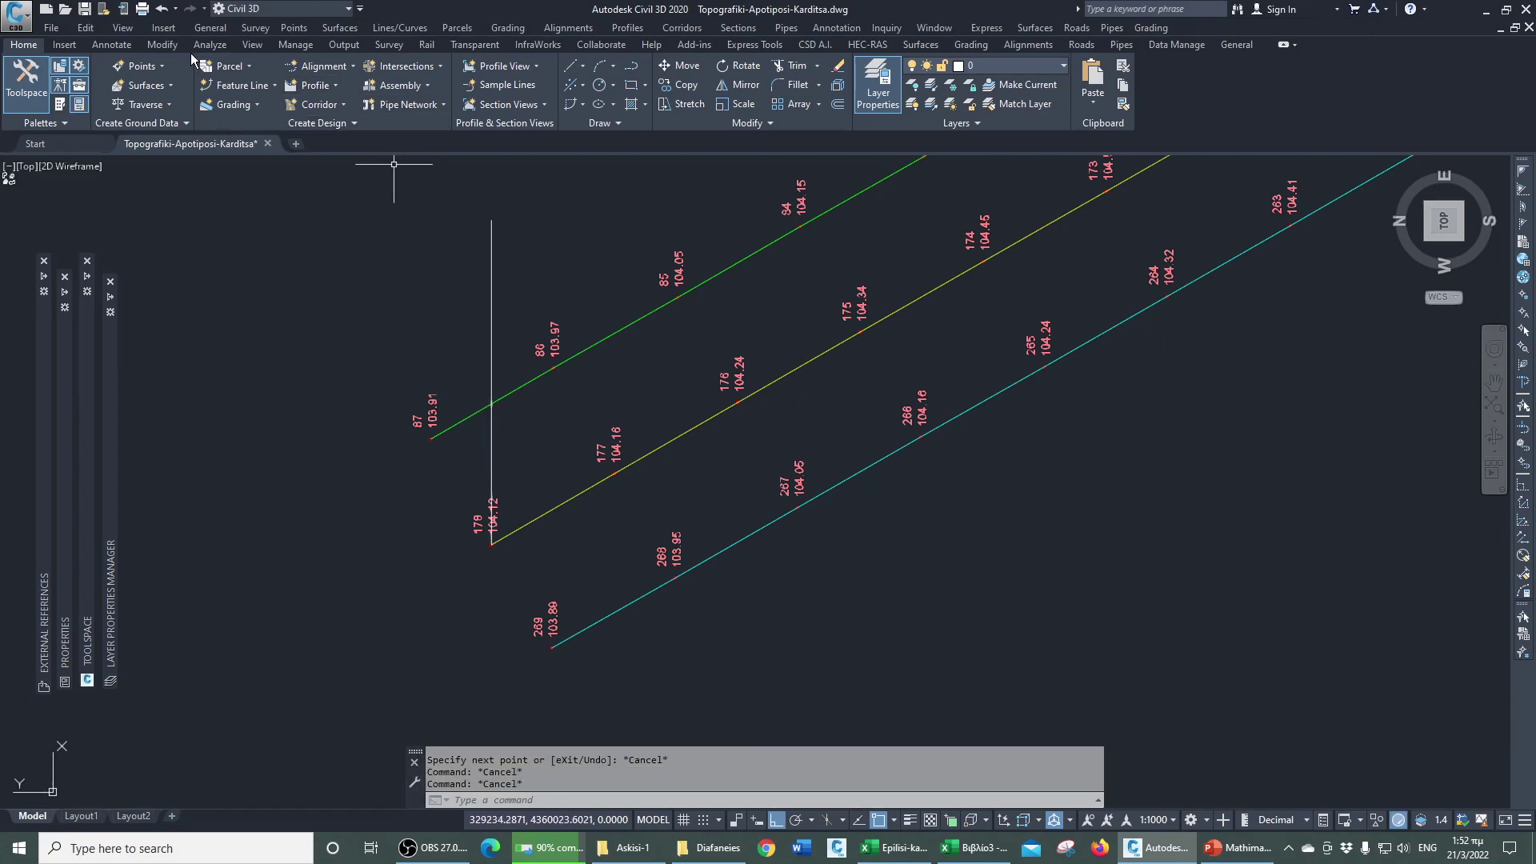
- Add an angular dimension between the reference line at the road axis's start and the first segment of the yellow axis
{"action": "left_click", "coordinate": [111, 44]}
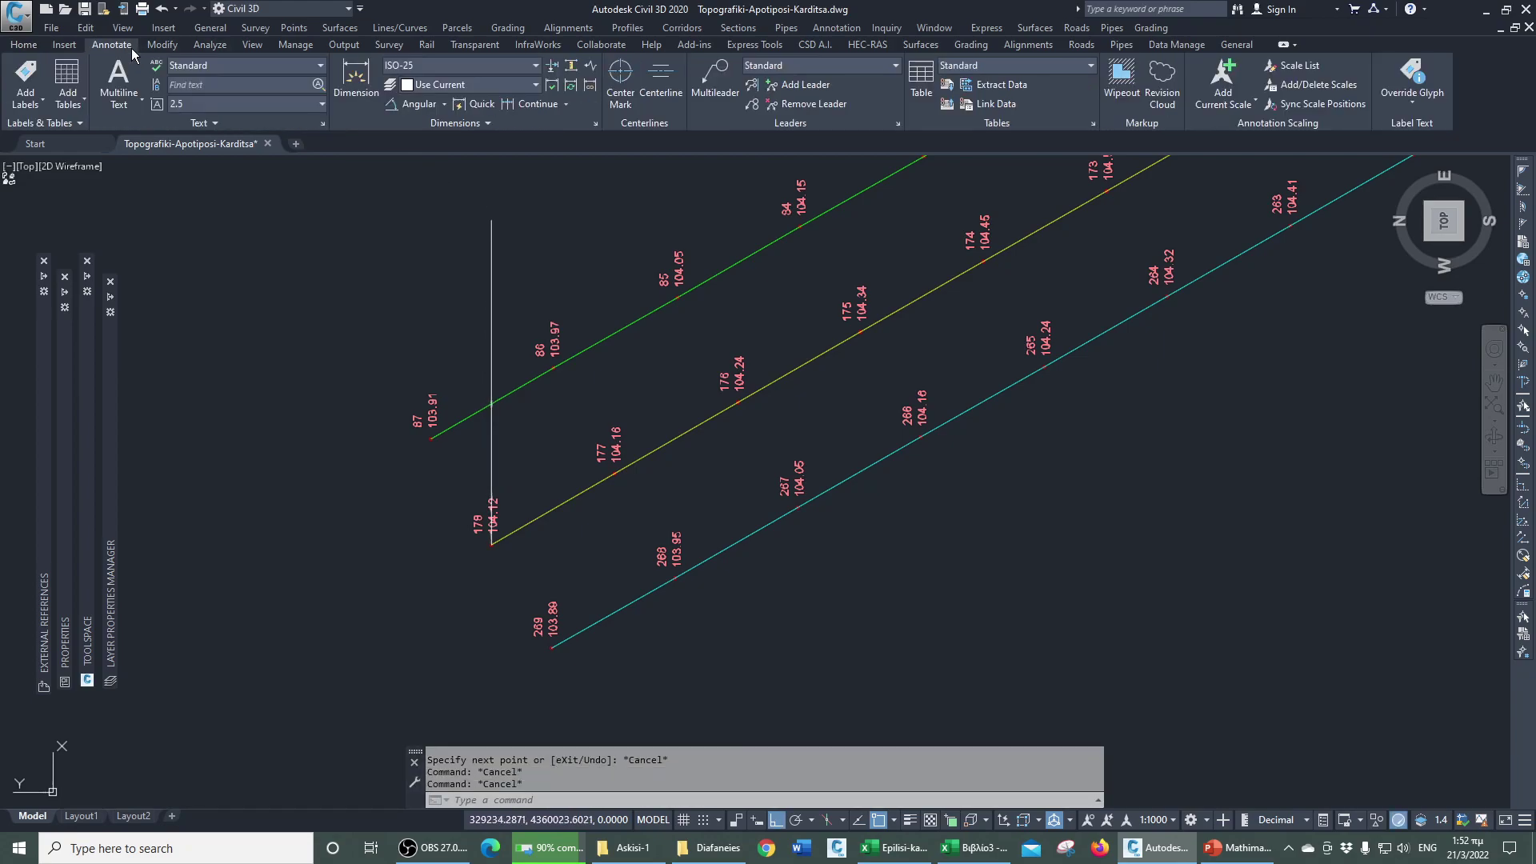
{"action": "left_click", "coordinate": [420, 104]}
{"action": "left_click", "coordinate": [491, 468]}
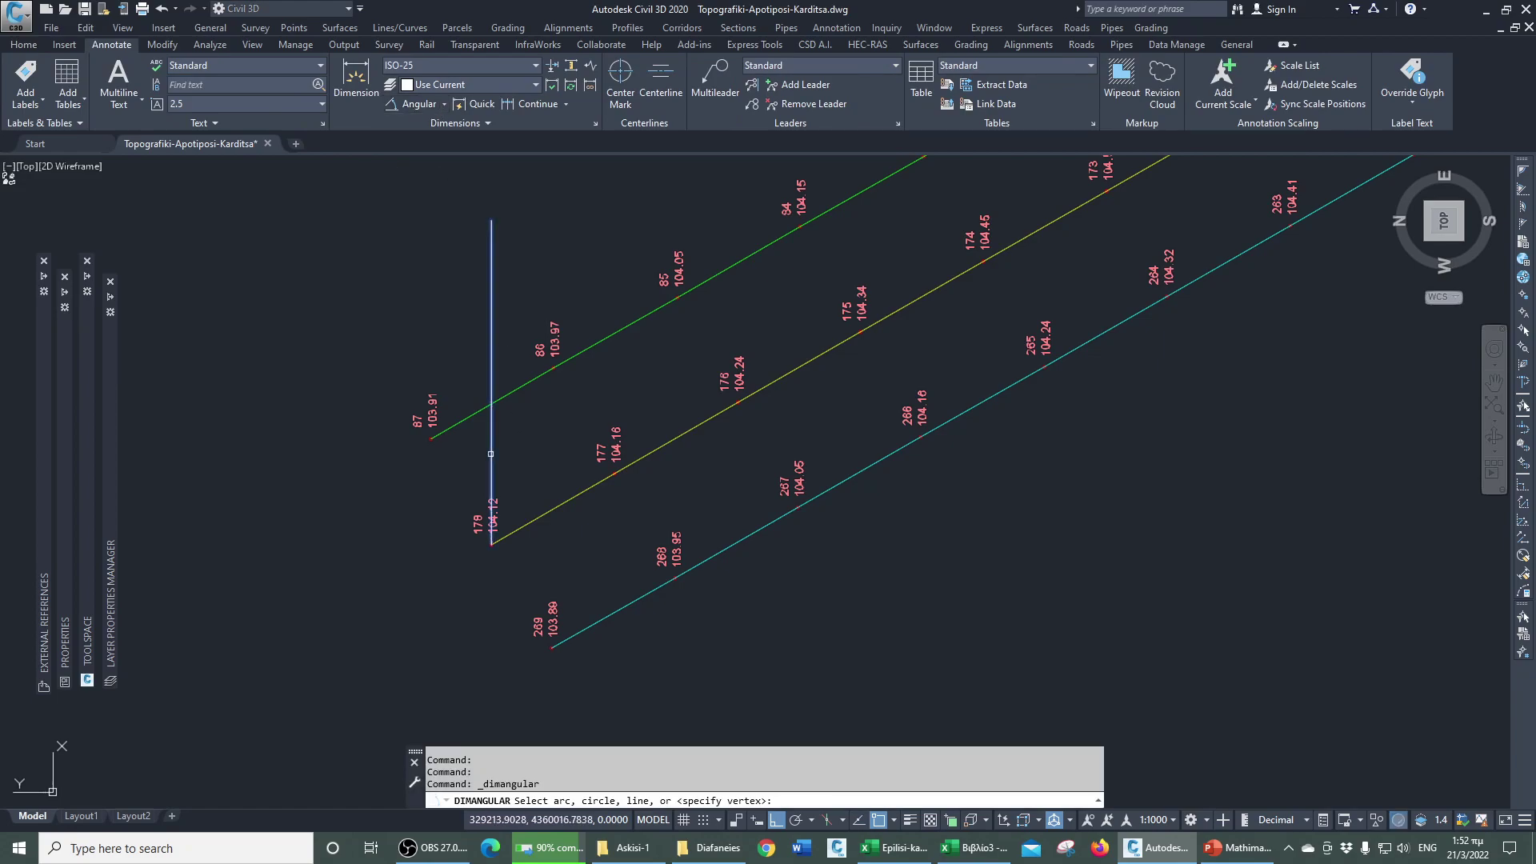
{"action": "left_click", "coordinate": [537, 514]}
{"action": "scroll", "coordinate": [528, 482], "scroll_direction": "up", "scroll_amount": 4}
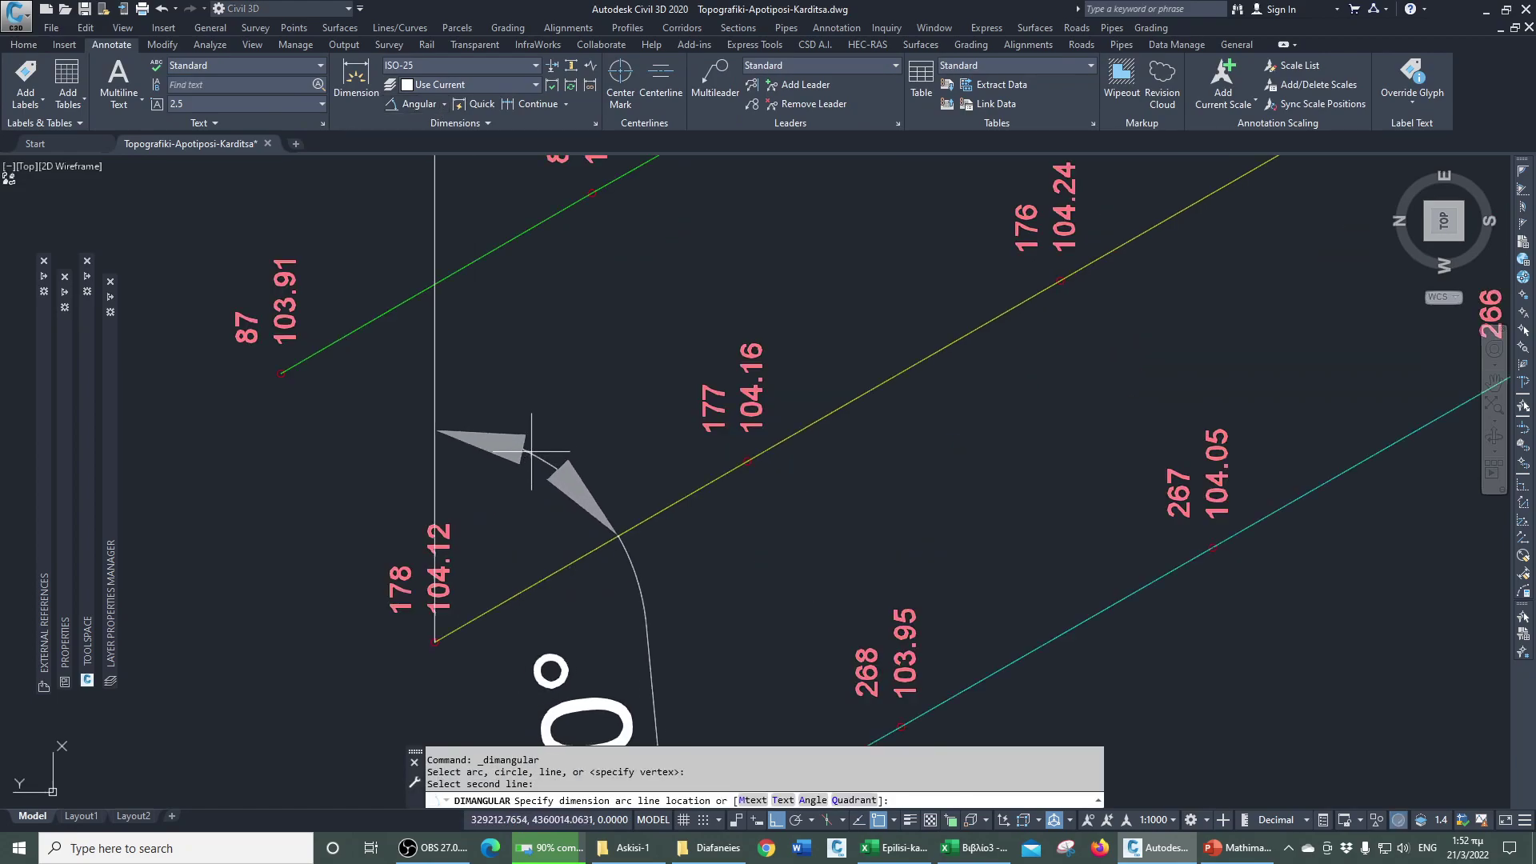
{"action": "left_click", "coordinate": [588, 350]}
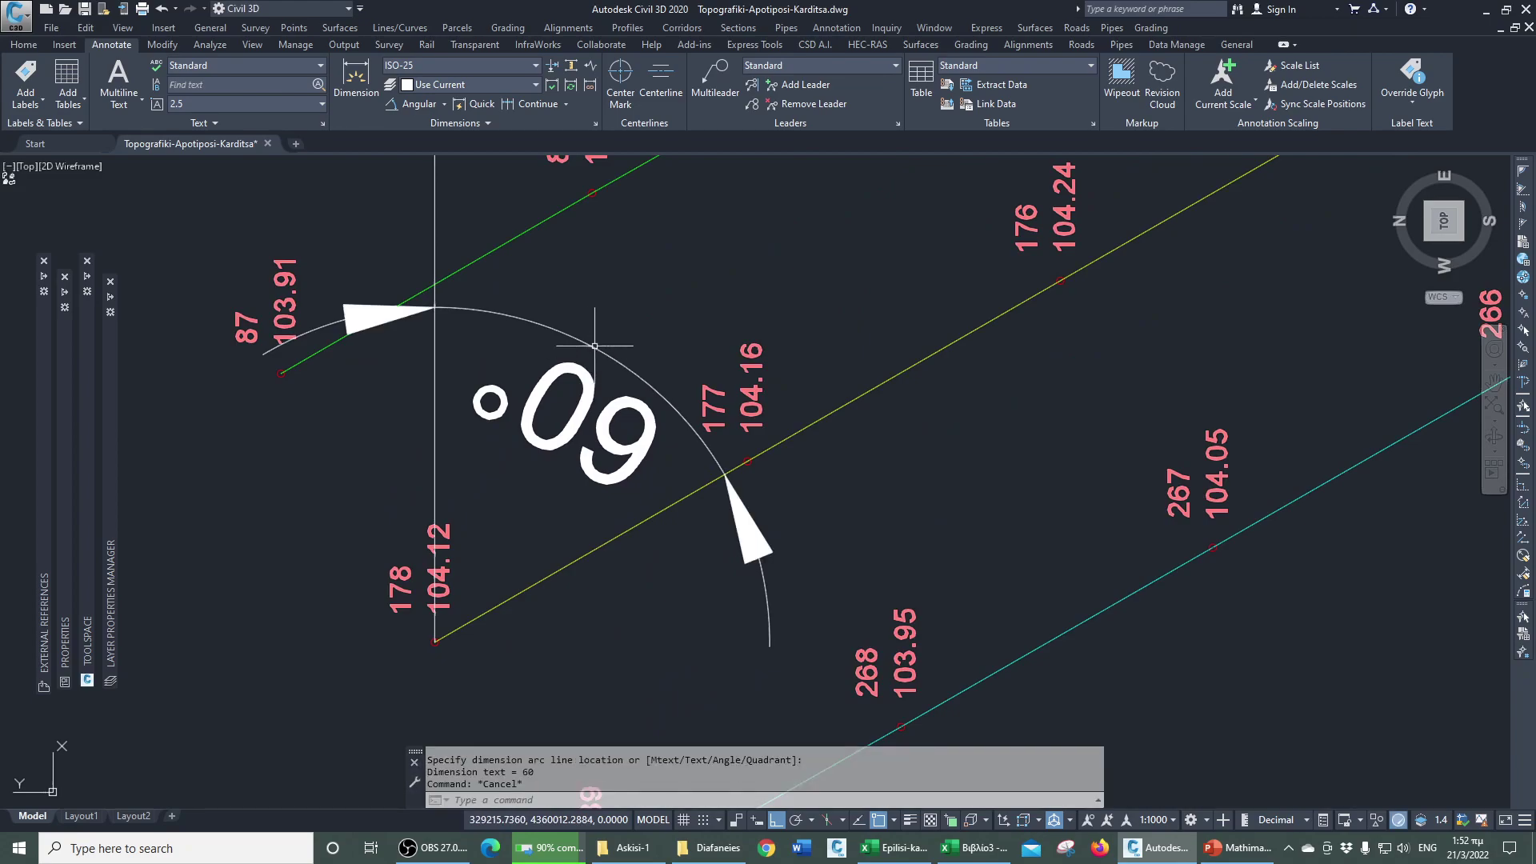
{"action": "key", "text": "Escape"}
- Set the angular dimension's angle format to Gradians and its angle precision to 0.0000g
{"action": "left_click", "coordinate": [593, 347]}
{"action": "mouse_move", "coordinate": [65, 680]}
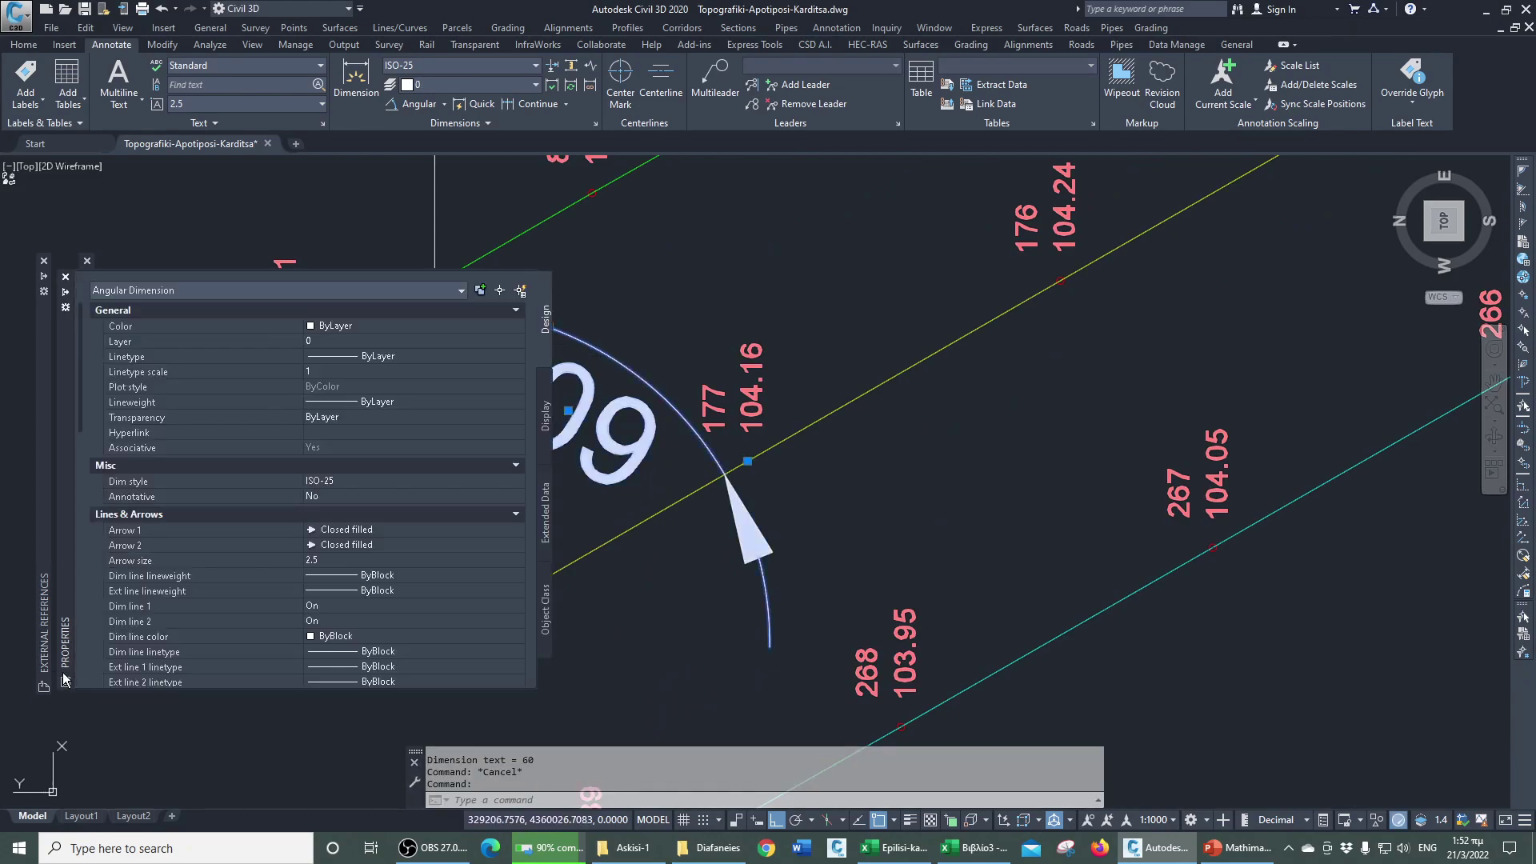
{"action": "scroll", "coordinate": [339, 575], "scroll_direction": "down", "scroll_amount": 12}
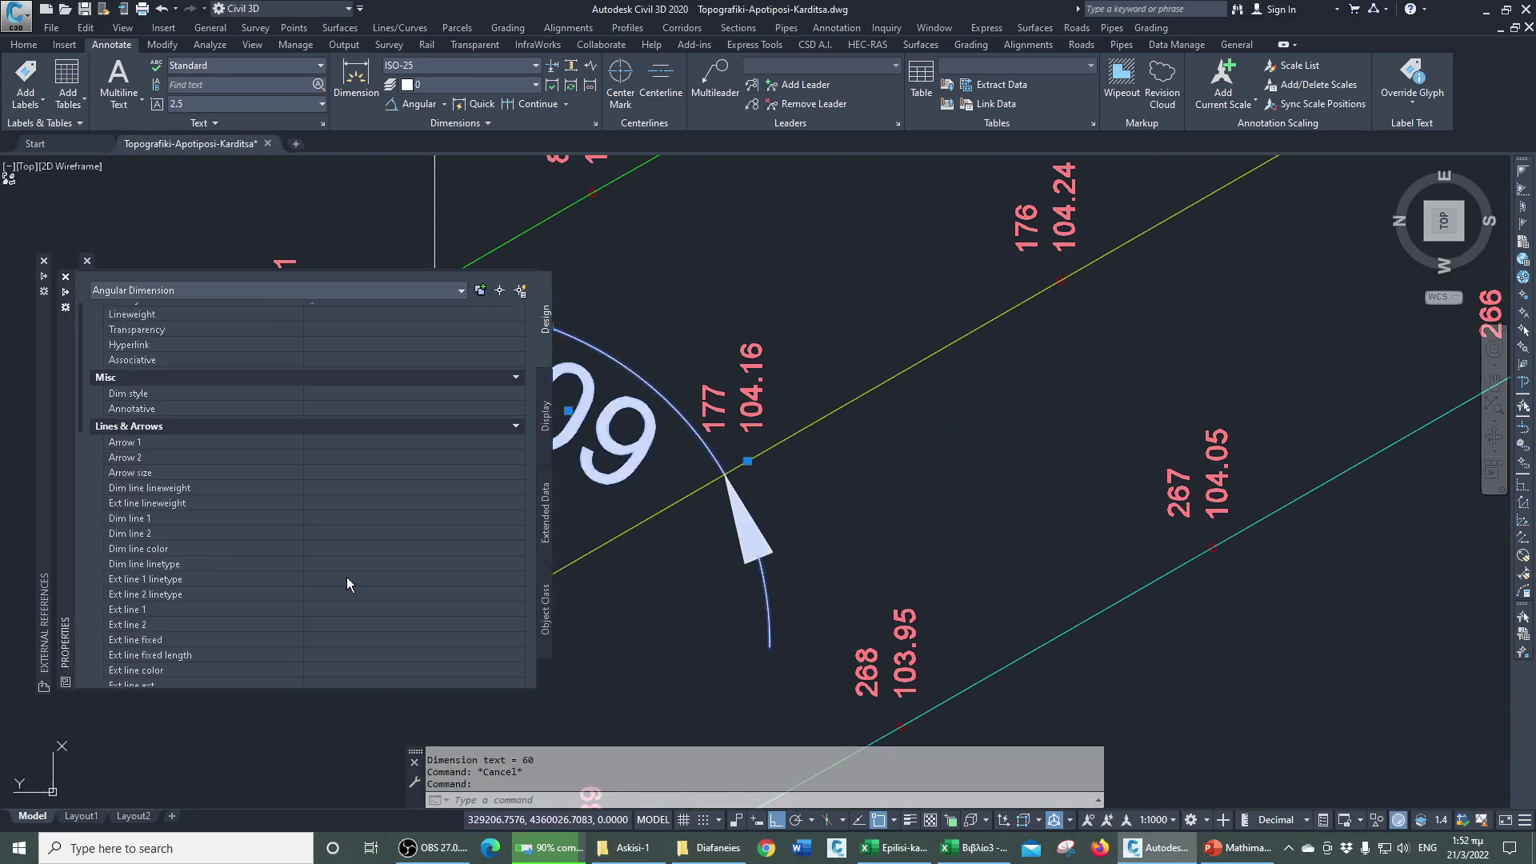
{"action": "scroll", "coordinate": [369, 597], "scroll_direction": "down", "scroll_amount": 3}
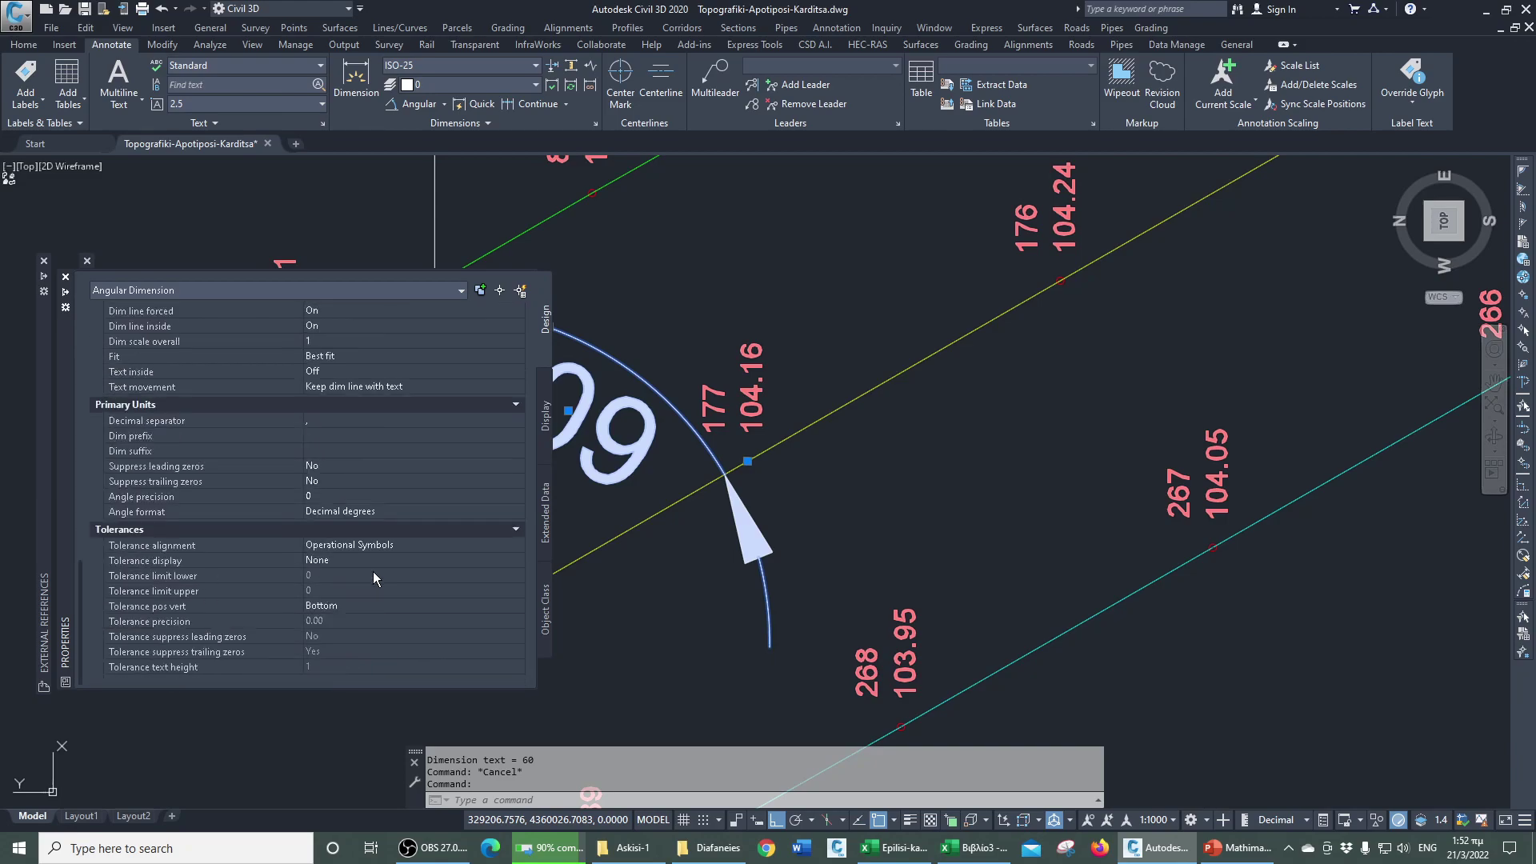
{"action": "left_click", "coordinate": [374, 515]}
{"action": "left_click", "coordinate": [381, 515]}
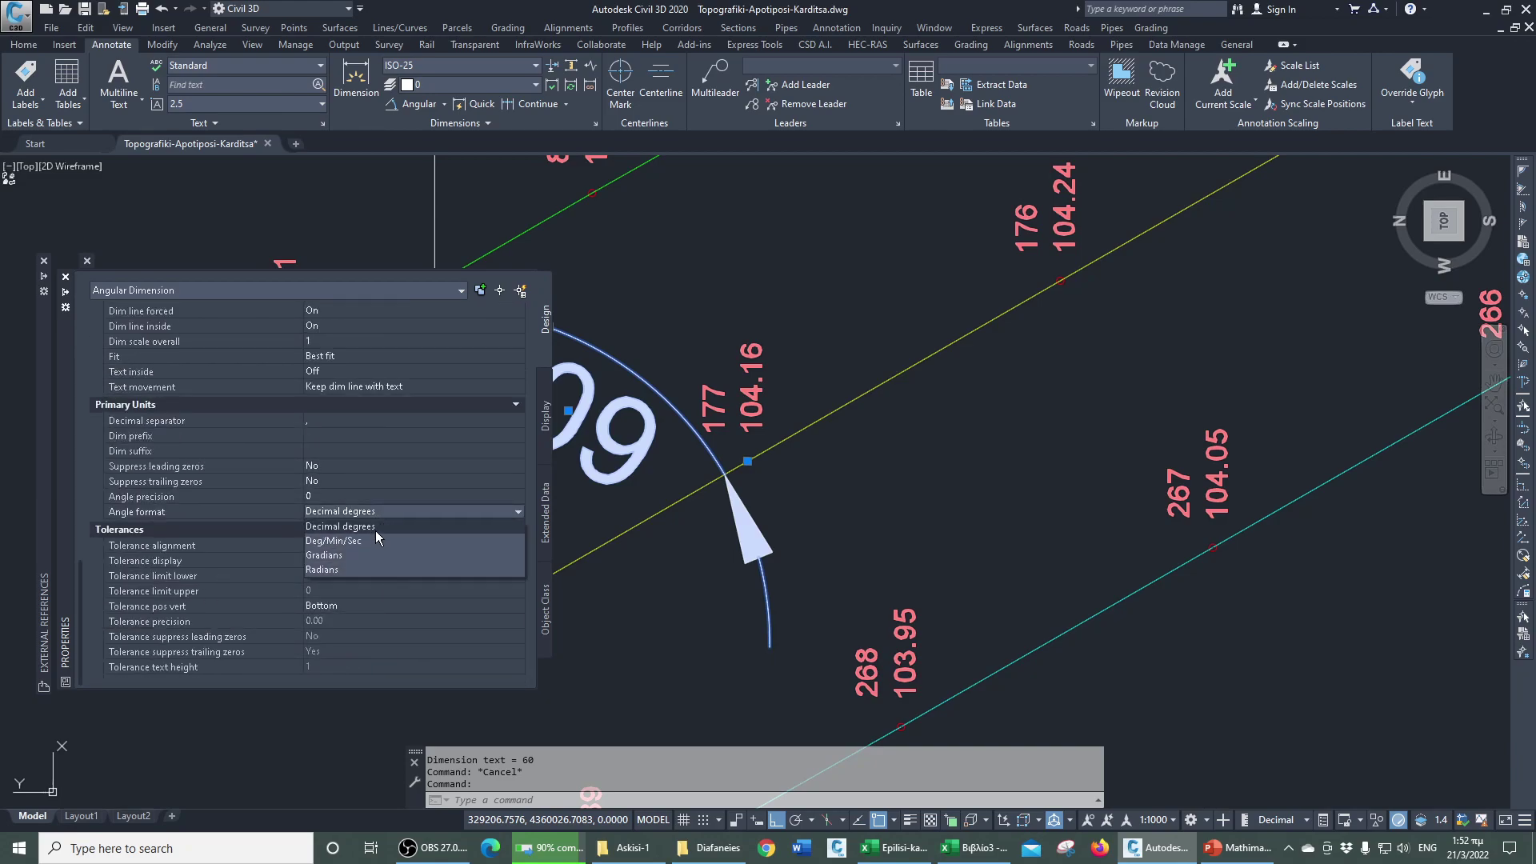
{"action": "left_click", "coordinate": [358, 554]}
{"action": "left_click", "coordinate": [363, 497]}
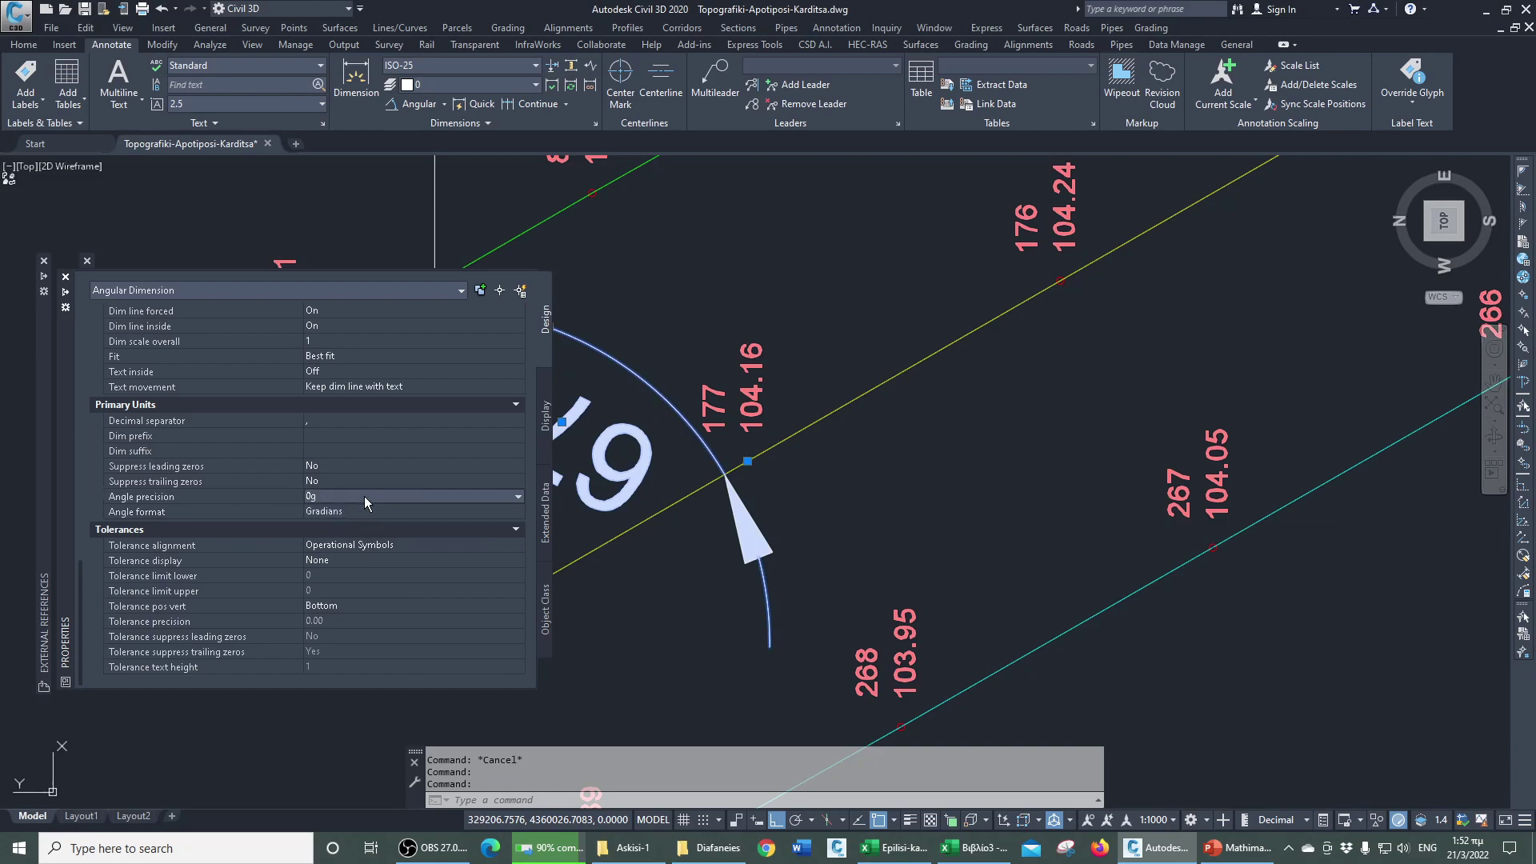
{"action": "left_click", "coordinate": [363, 496]}
{"action": "left_click", "coordinate": [357, 570]}
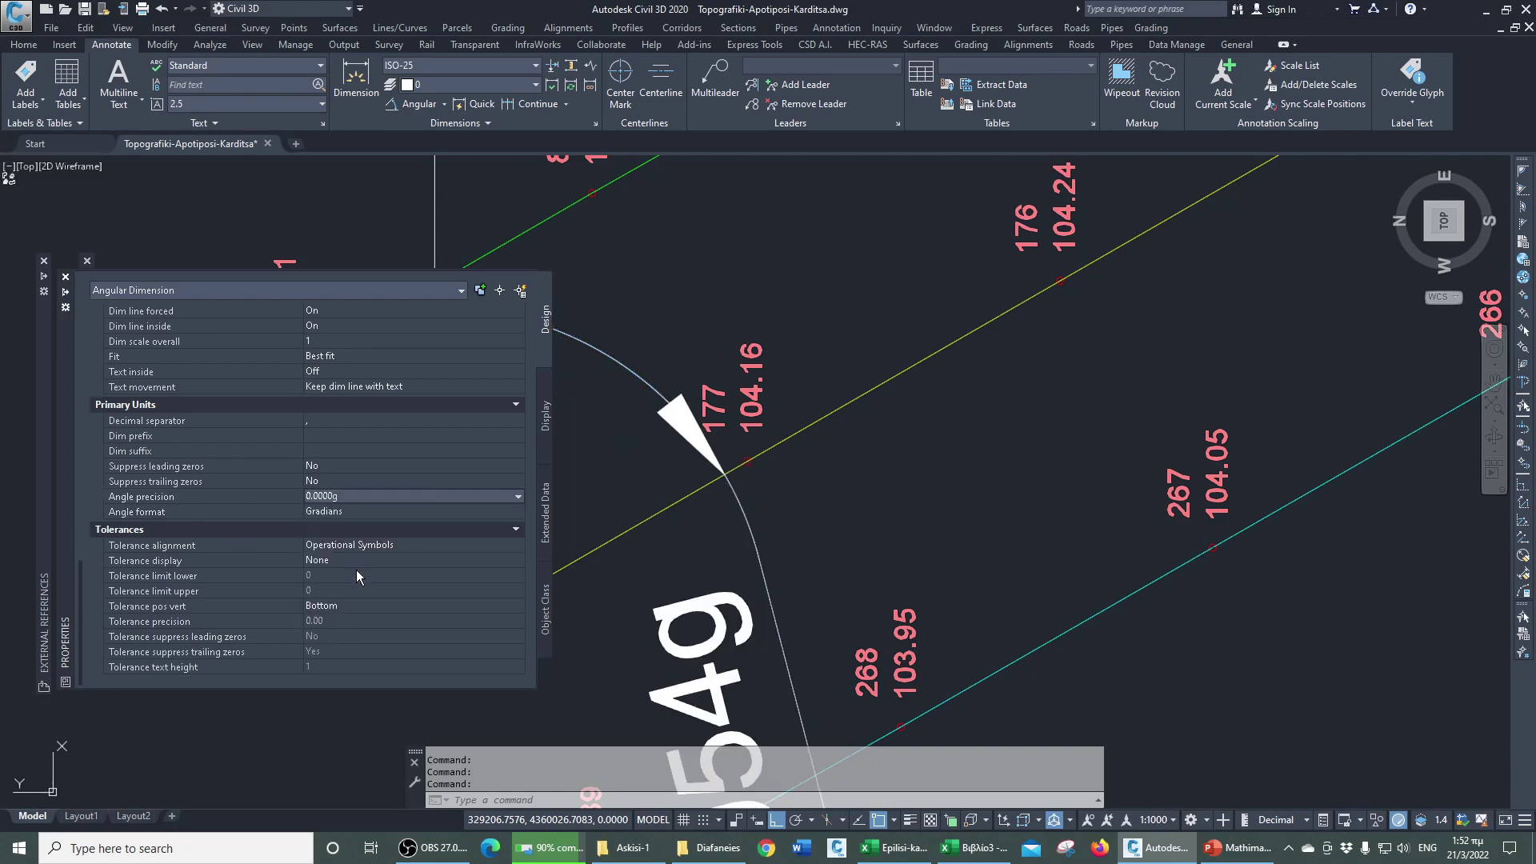
{"action": "scroll", "coordinate": [711, 360], "scroll_direction": "down", "scroll_amount": 2}
{"action": "scroll", "coordinate": [711, 360], "scroll_direction": "down", "scroll_amount": 1}
{"action": "key", "text": "Escape"}
{"action": "key", "text": "Escape"}
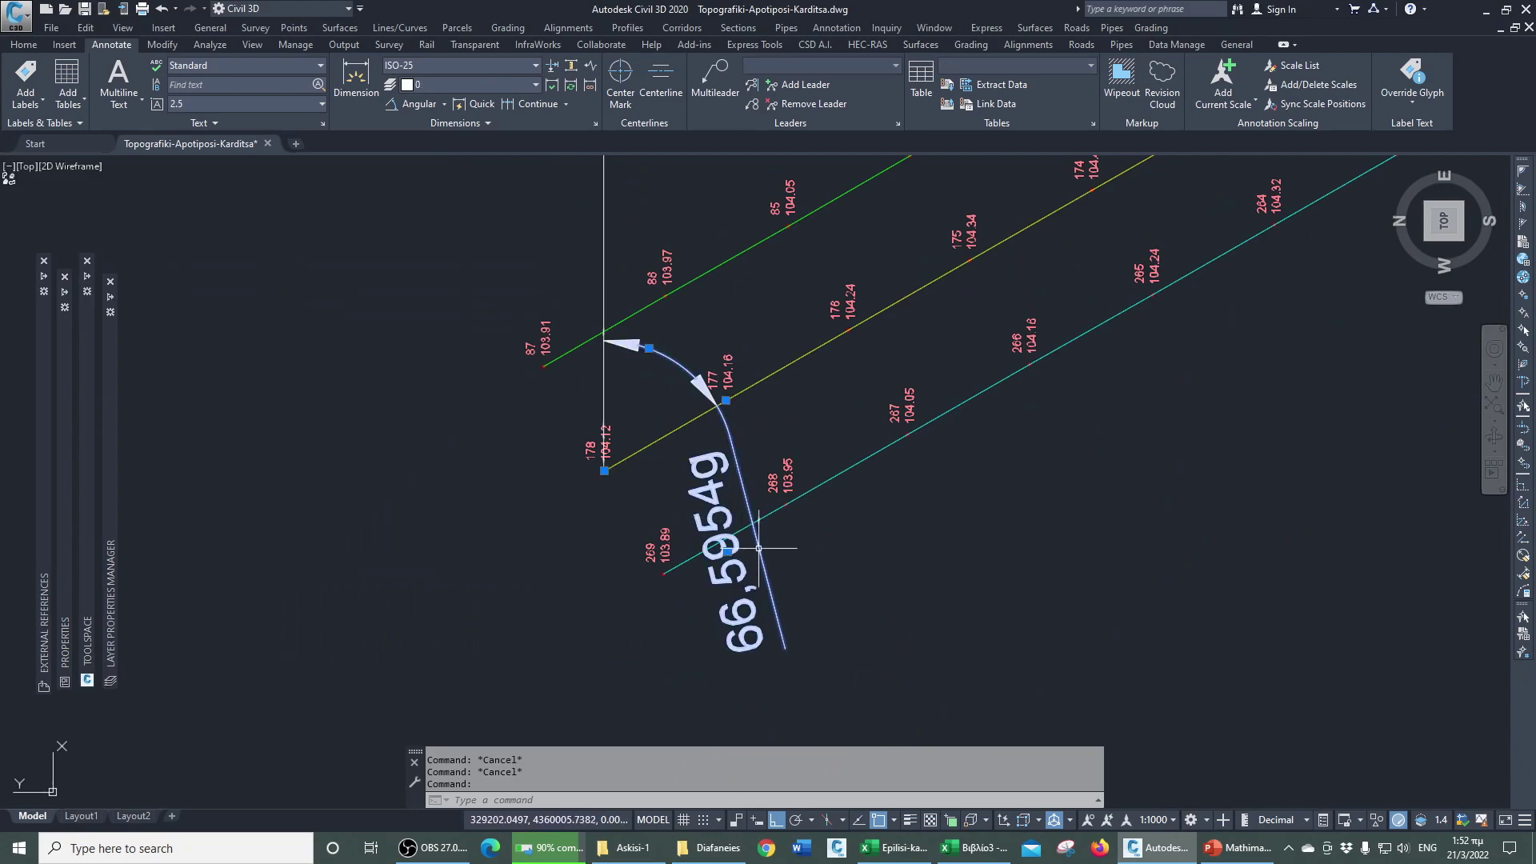
{"action": "key", "text": "Escape"}
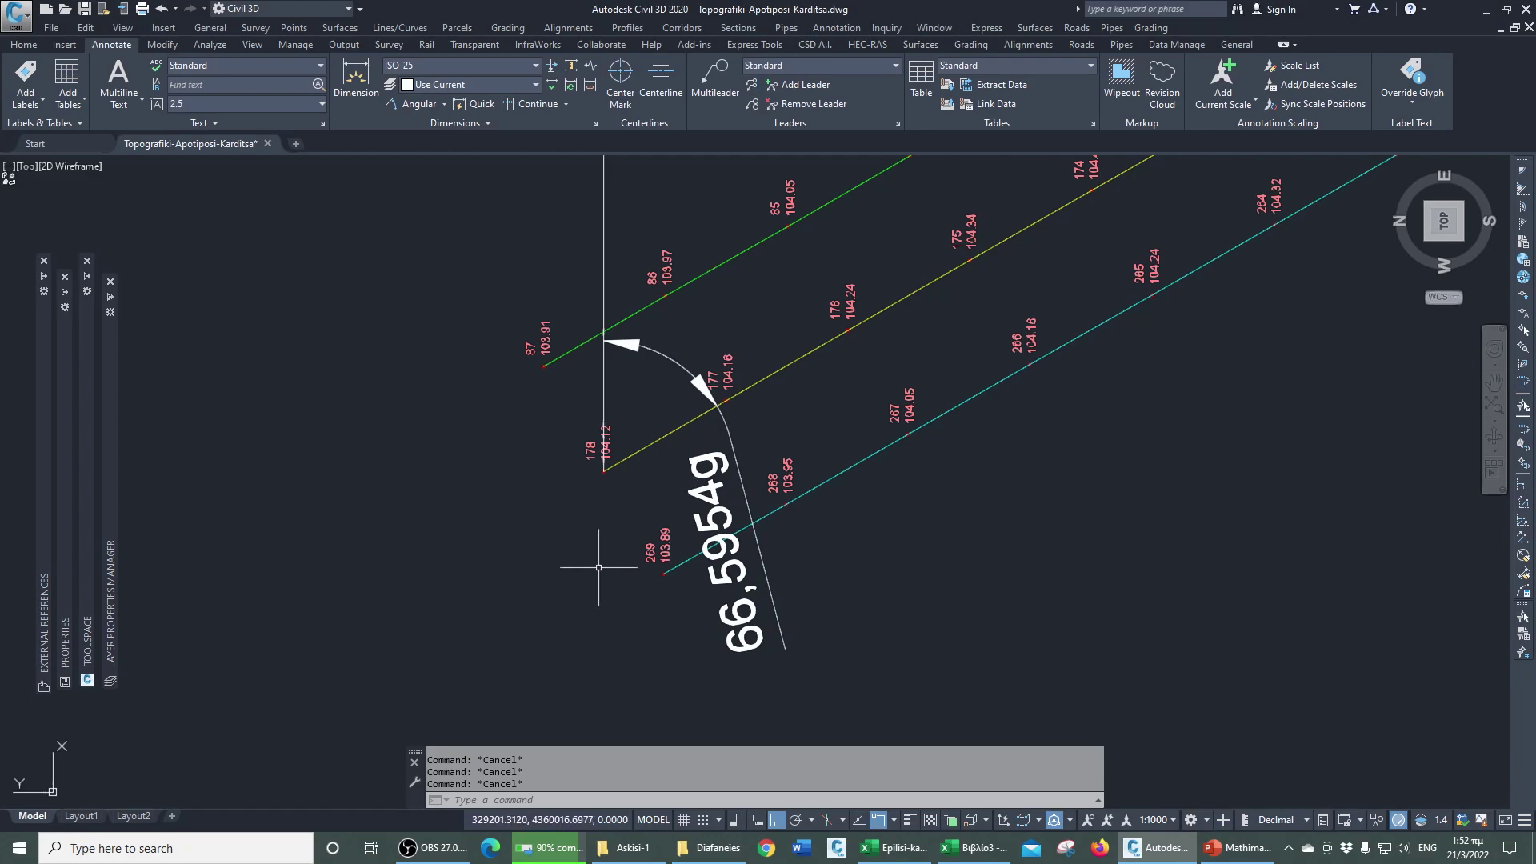
- Switch to the Excel workbook Βιβλίο3 and arrange it side by side with the PowerPoint slide of the azimuth formulas
{"action": "scroll", "coordinate": [610, 548], "scroll_direction": "down", "scroll_amount": 1}
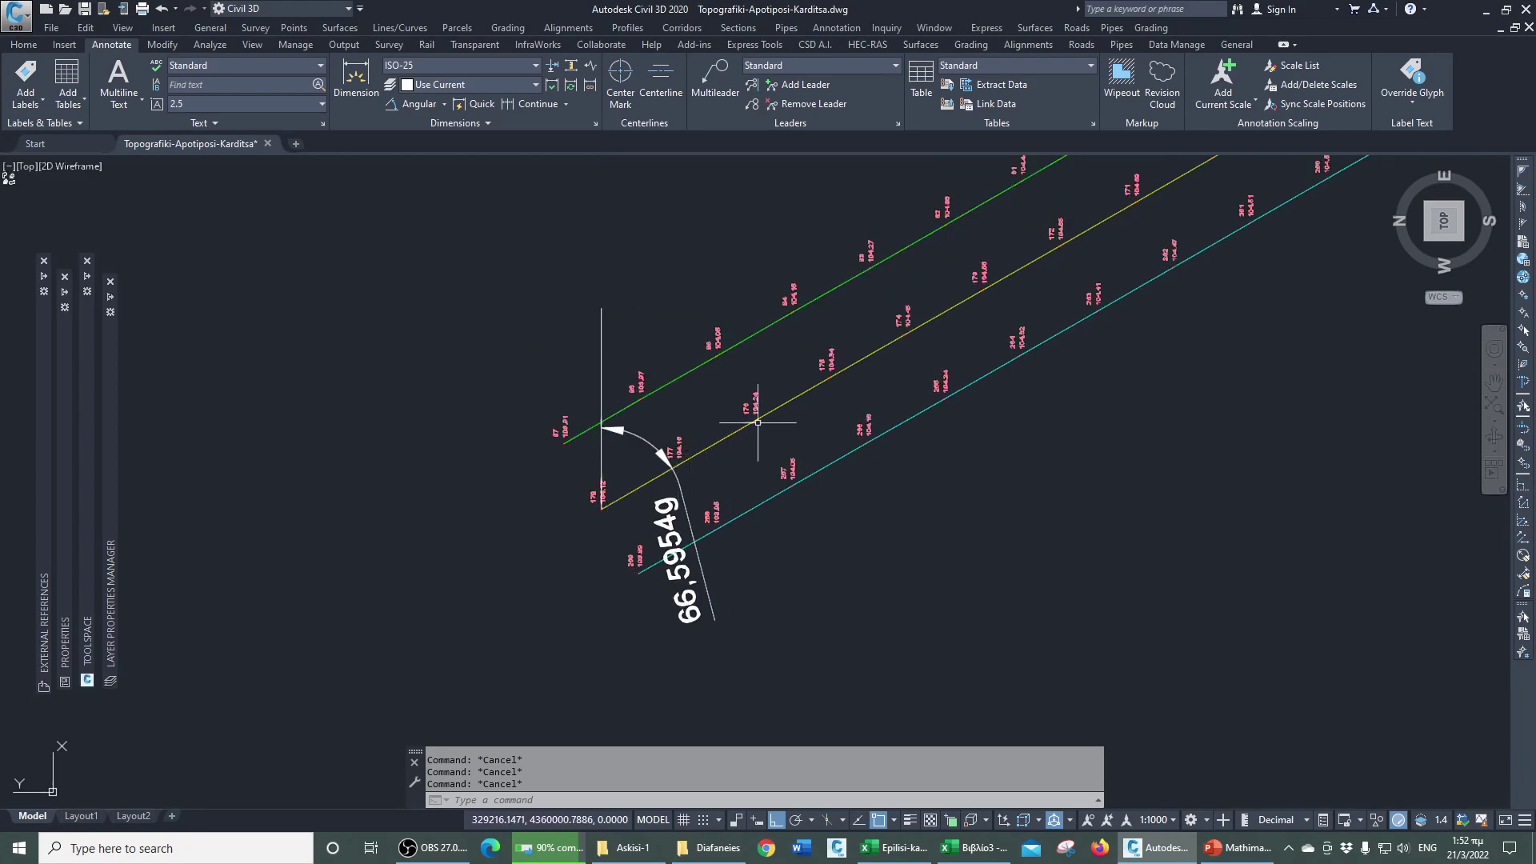
{"action": "left_click_drag", "start_coordinate": [715, 474], "coordinate": [586, 623]}
{"action": "left_click_drag", "start_coordinate": [943, 384], "coordinate": [741, 456]}
{"action": "left_click_drag", "start_coordinate": [867, 412], "coordinate": [737, 469]}
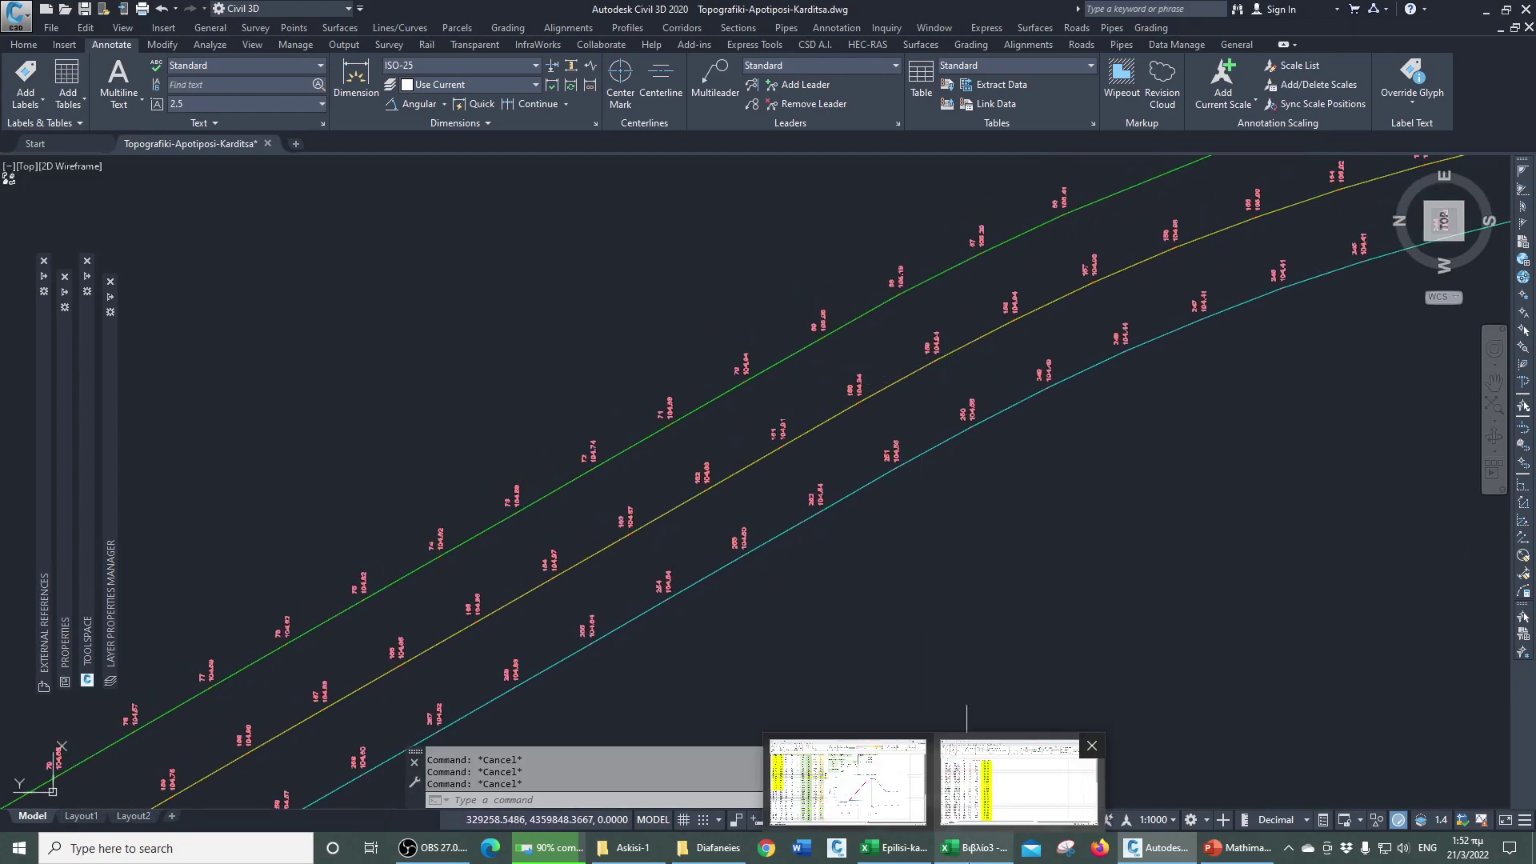
{"action": "left_click", "coordinate": [958, 855]}
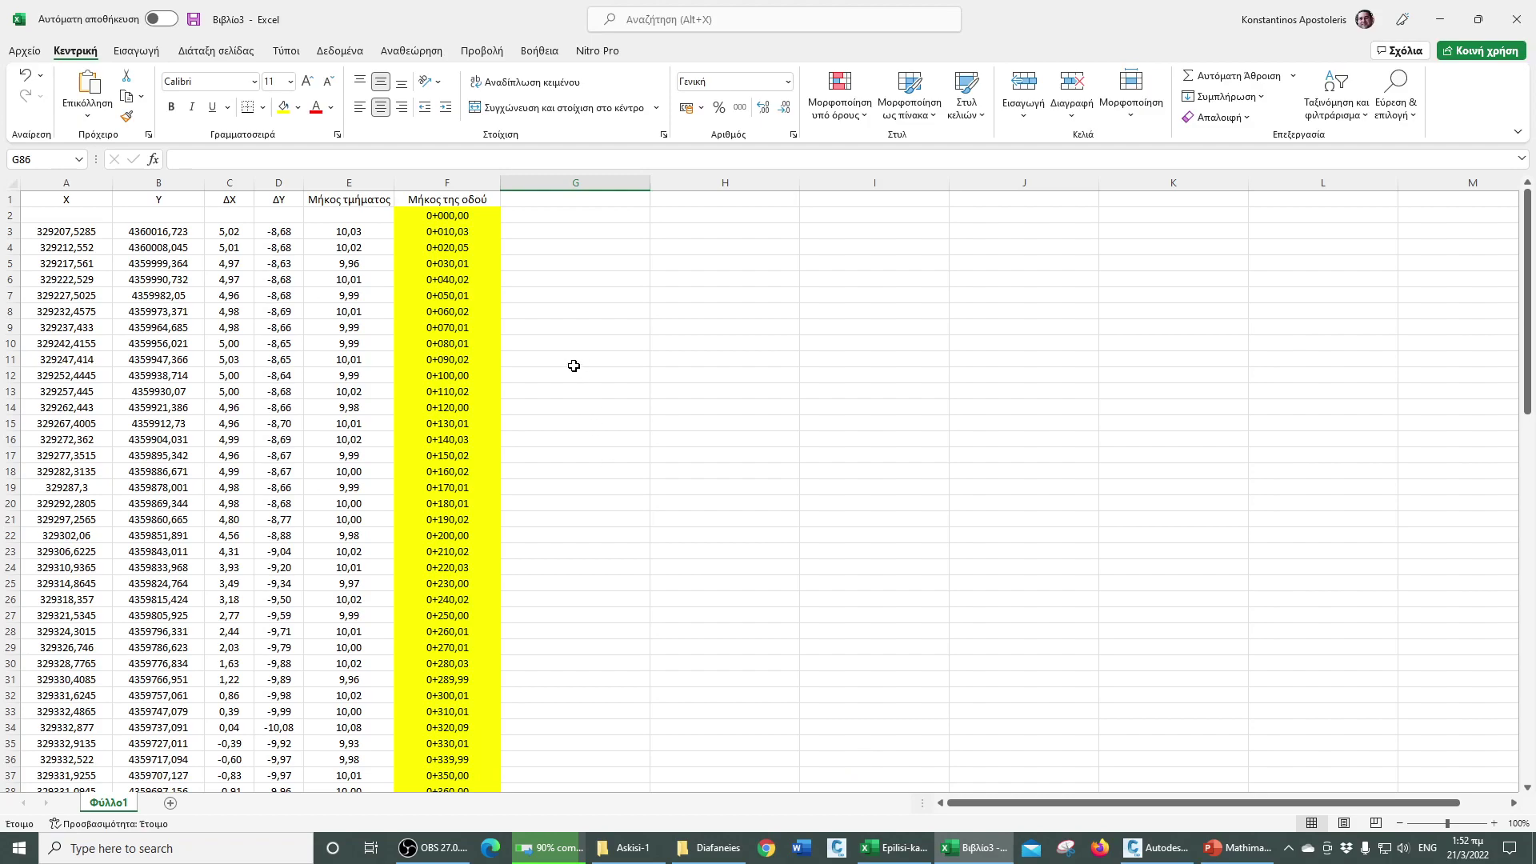
{"action": "left_click", "coordinate": [564, 203]}
{"action": "left_click", "coordinate": [1238, 847]}
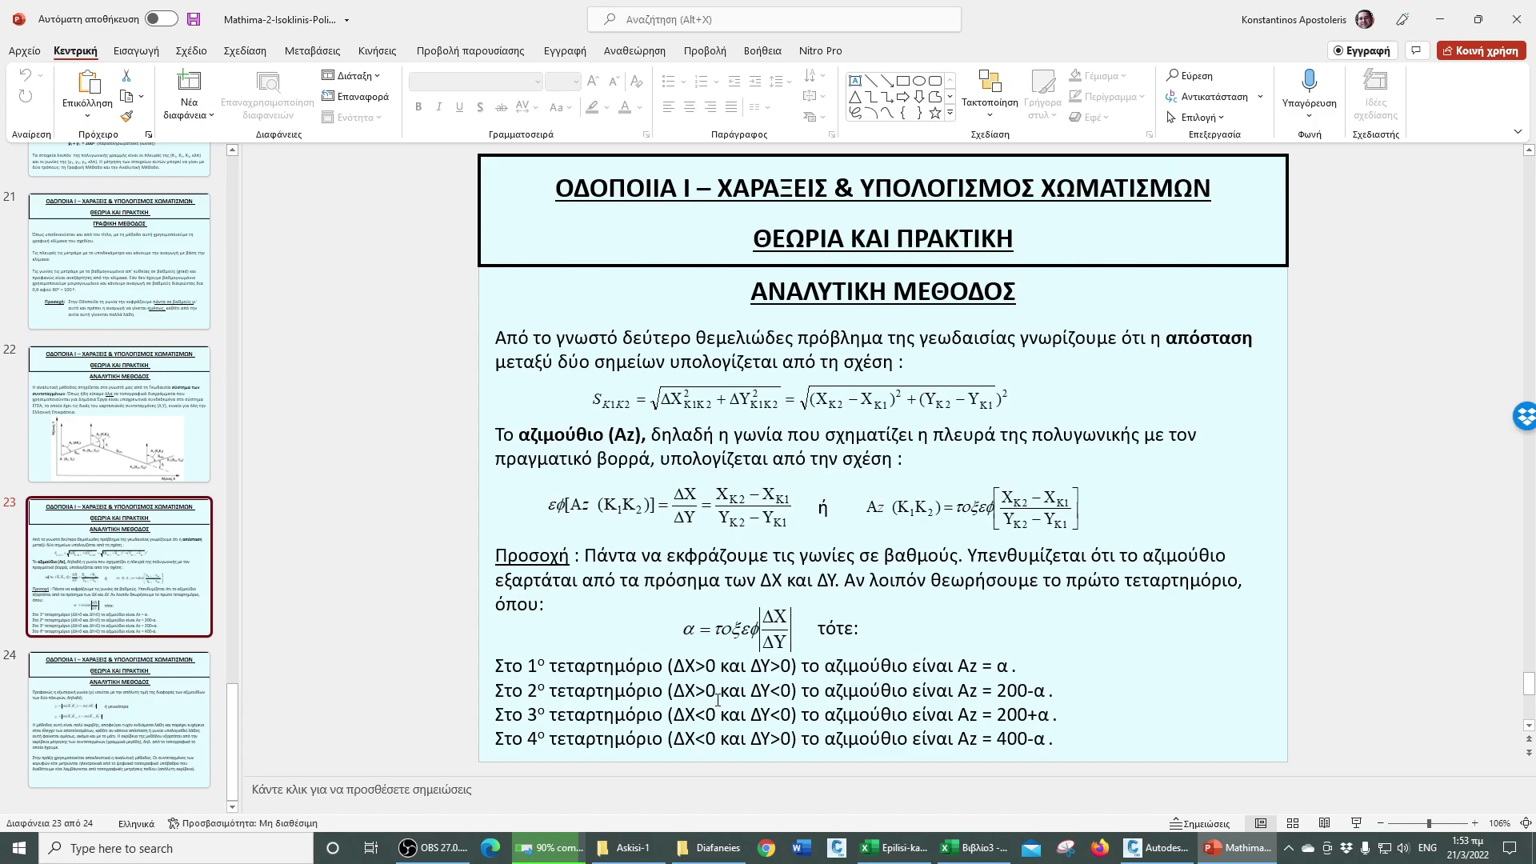
{"action": "left_click", "coordinate": [976, 848]}
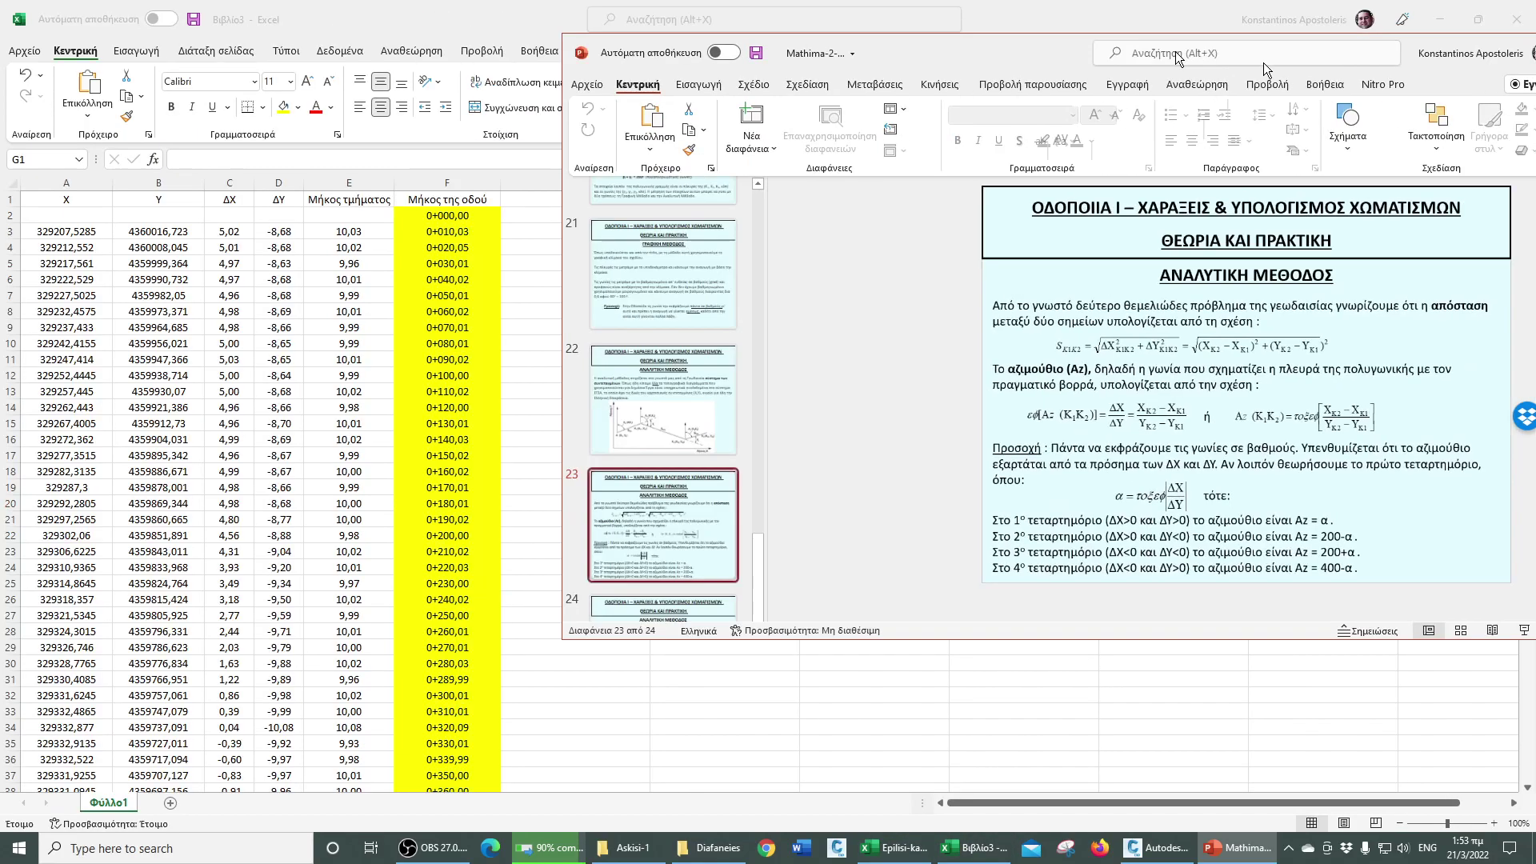
{"action": "key", "text": "super+Right"}
{"action": "left_click", "coordinate": [334, 210]}
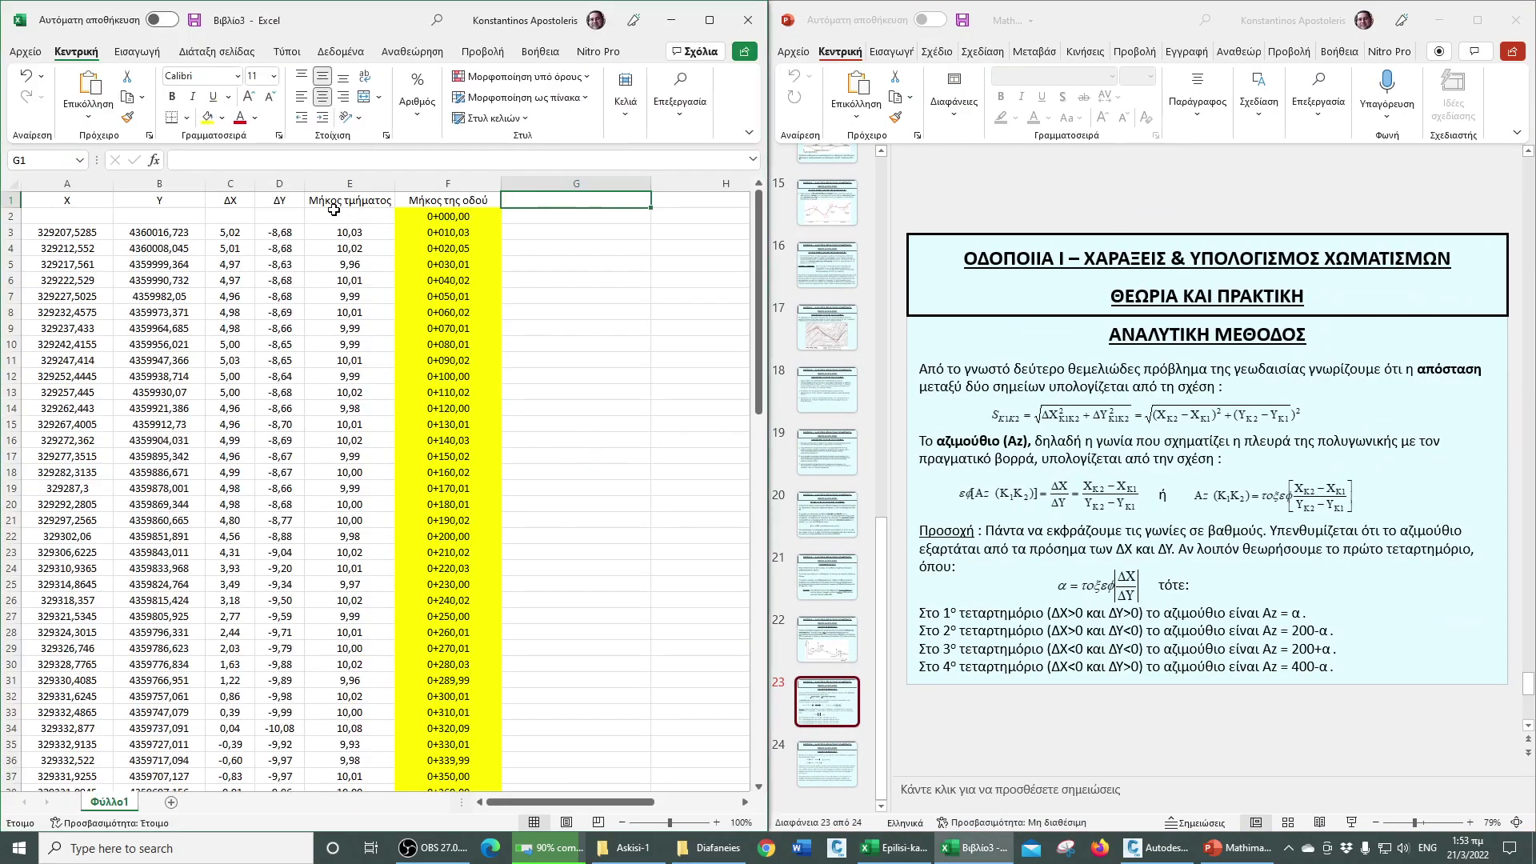
- Enter the heading ΔΧ/ΔΥ in G1 and narrow column G
{"action": "left_click", "coordinate": [229, 235]}
{"action": "left_click", "coordinate": [280, 230]}
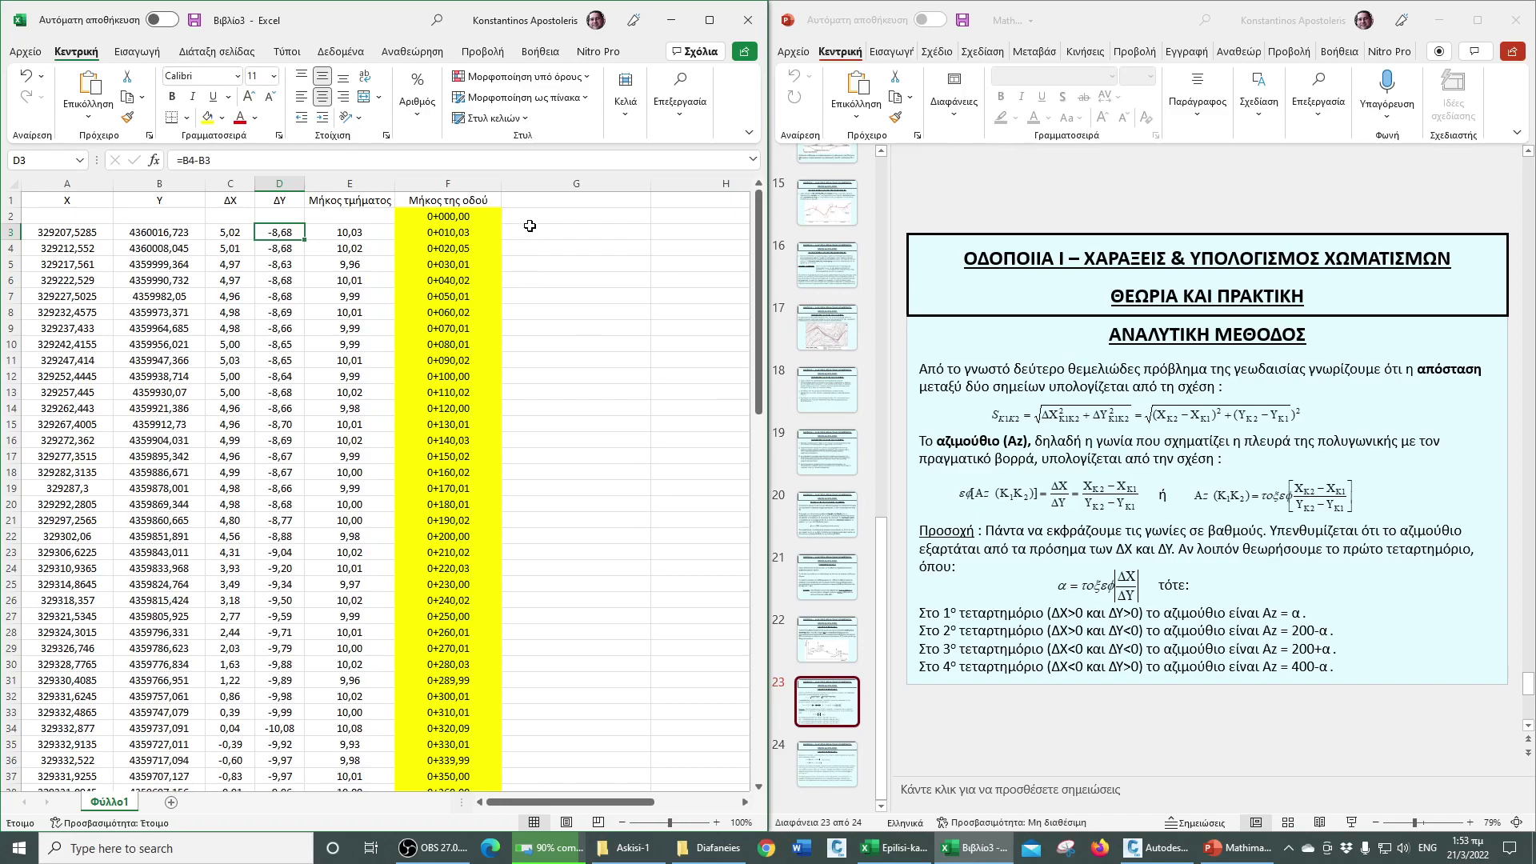
{"action": "left_click", "coordinate": [550, 197]}
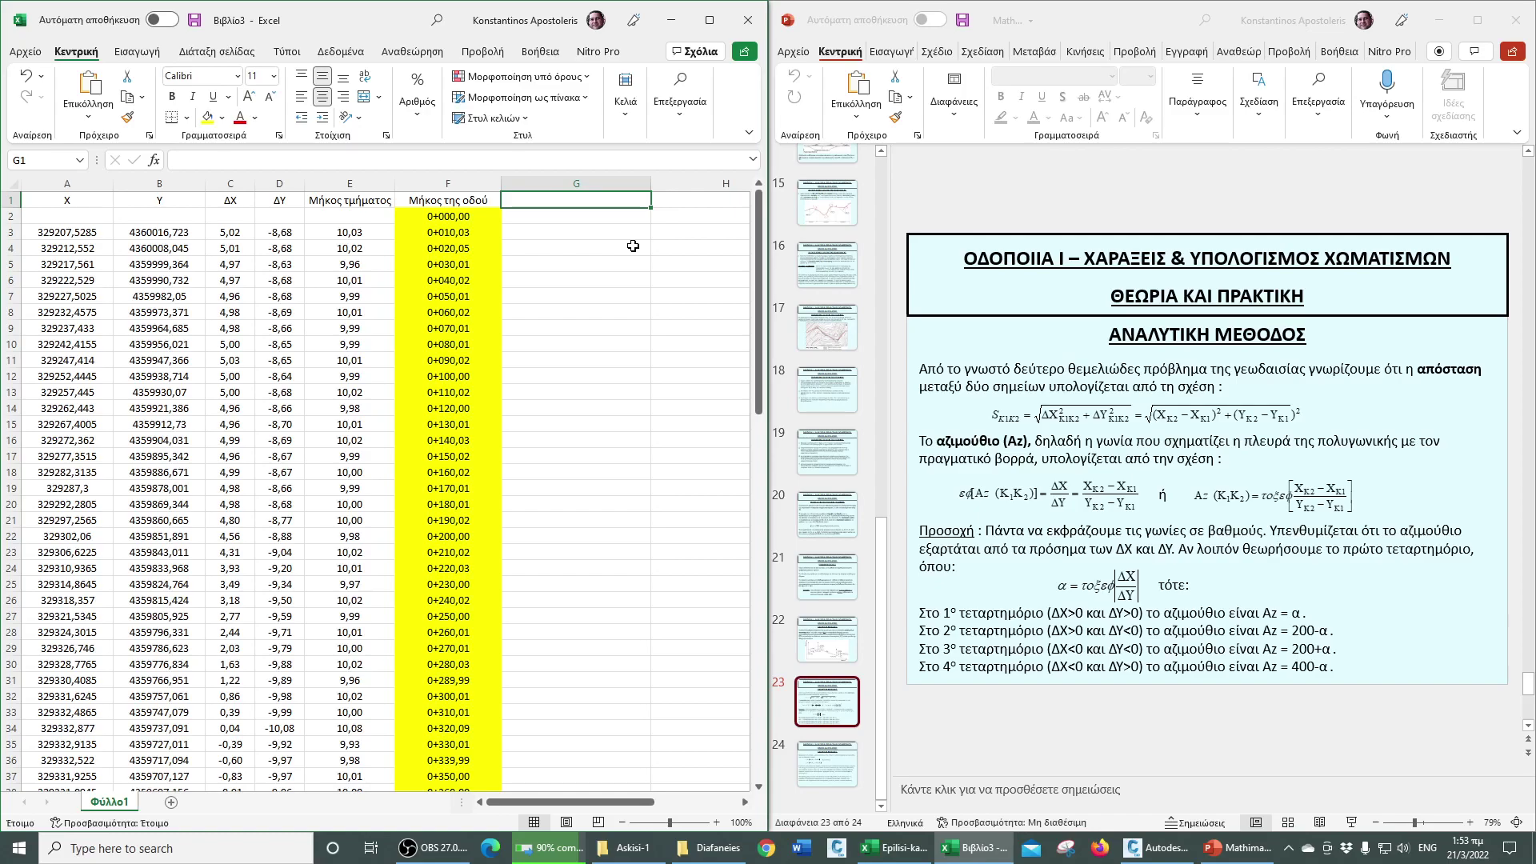
{"action": "type", "text": "D"}
{"action": "key", "text": "BackSpace"}
{"action": "key", "text": "BackSpace"}
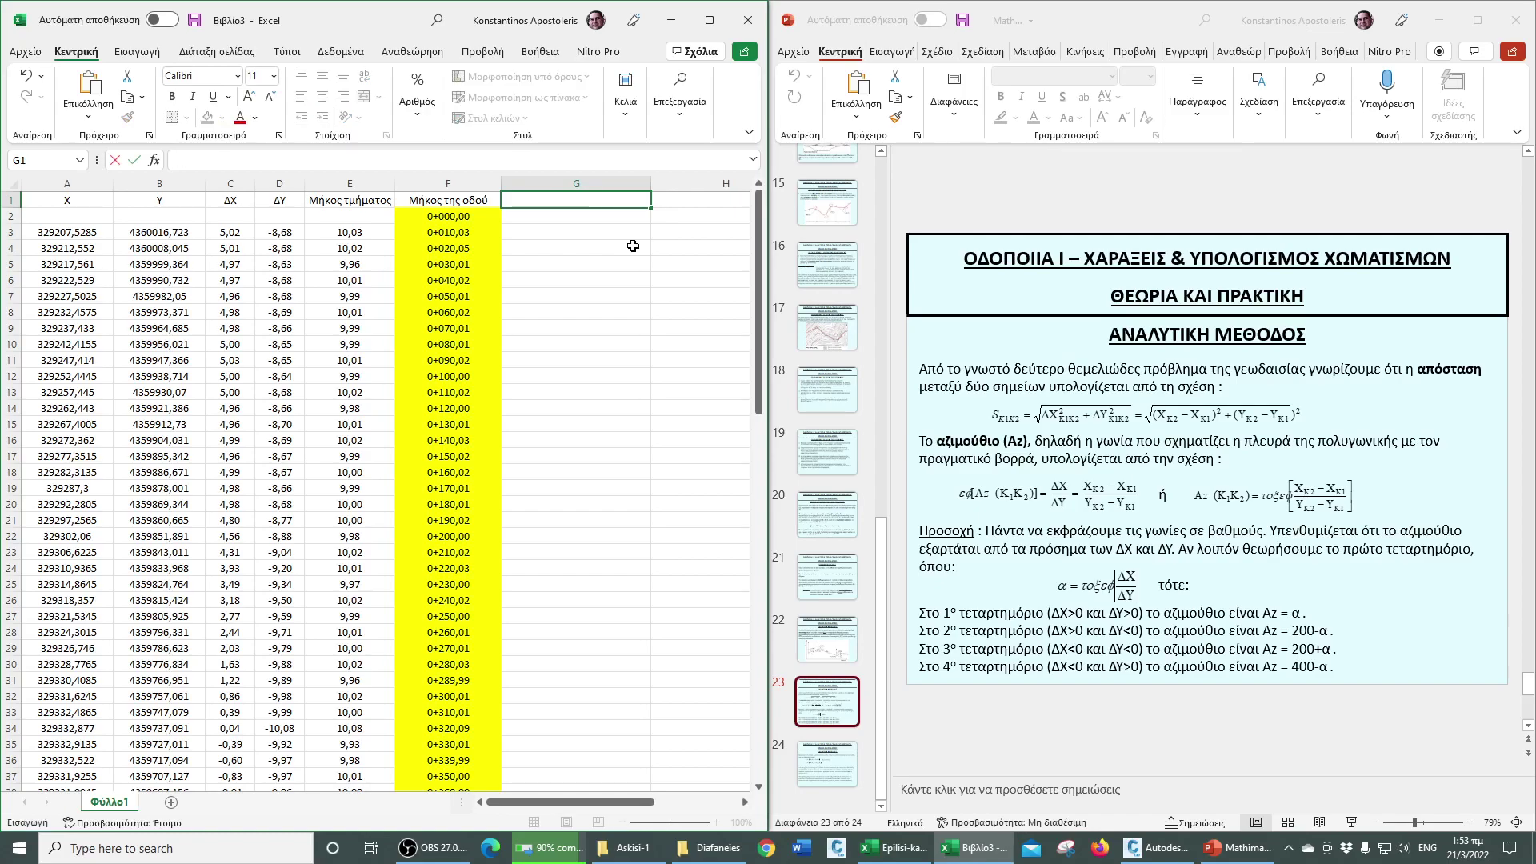
{"action": "type", "text": "ΔΧ/ΔΥ"}
{"action": "key", "text": "Return"}
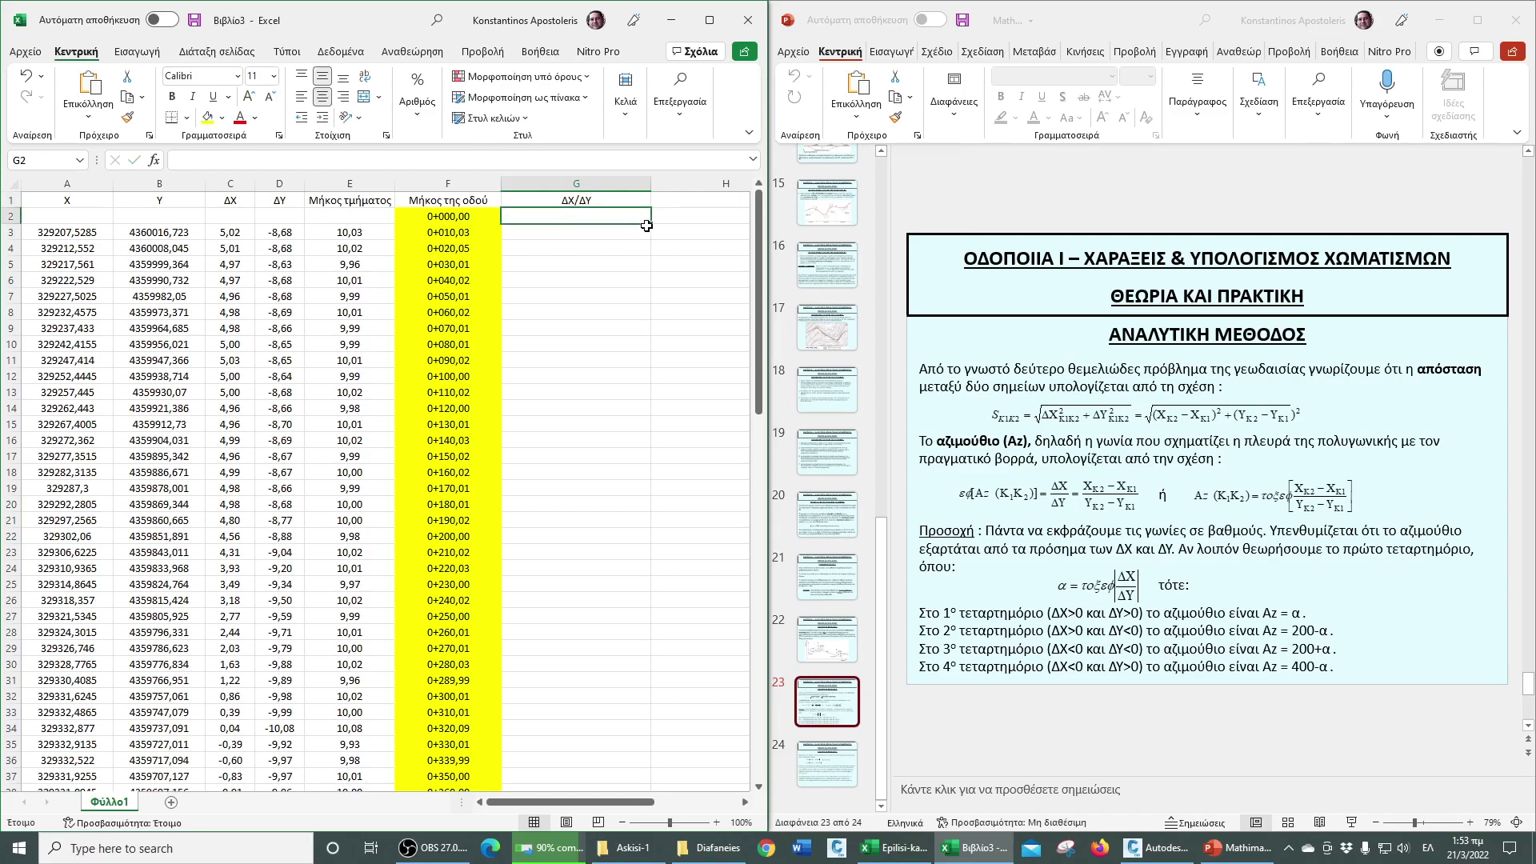
{"action": "left_click_drag", "start_coordinate": [650, 184], "coordinate": [567, 183]}
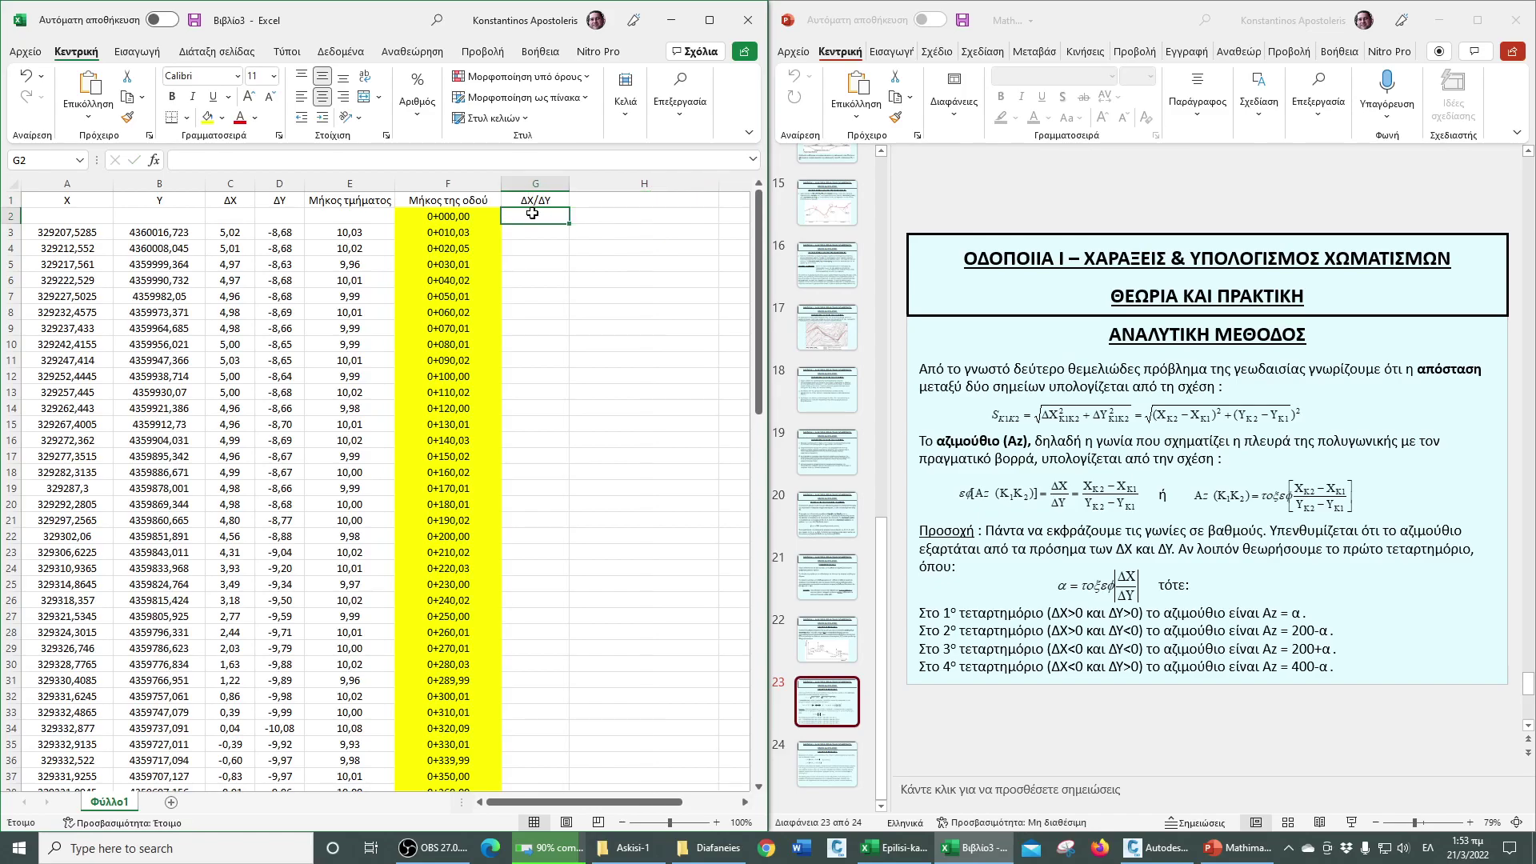
- Calculate the absolute coordinate ratio with =ABS(C3/D3) and place the formula in G3, in line with the first segment
{"action": "type", "text": "=αβσ"}
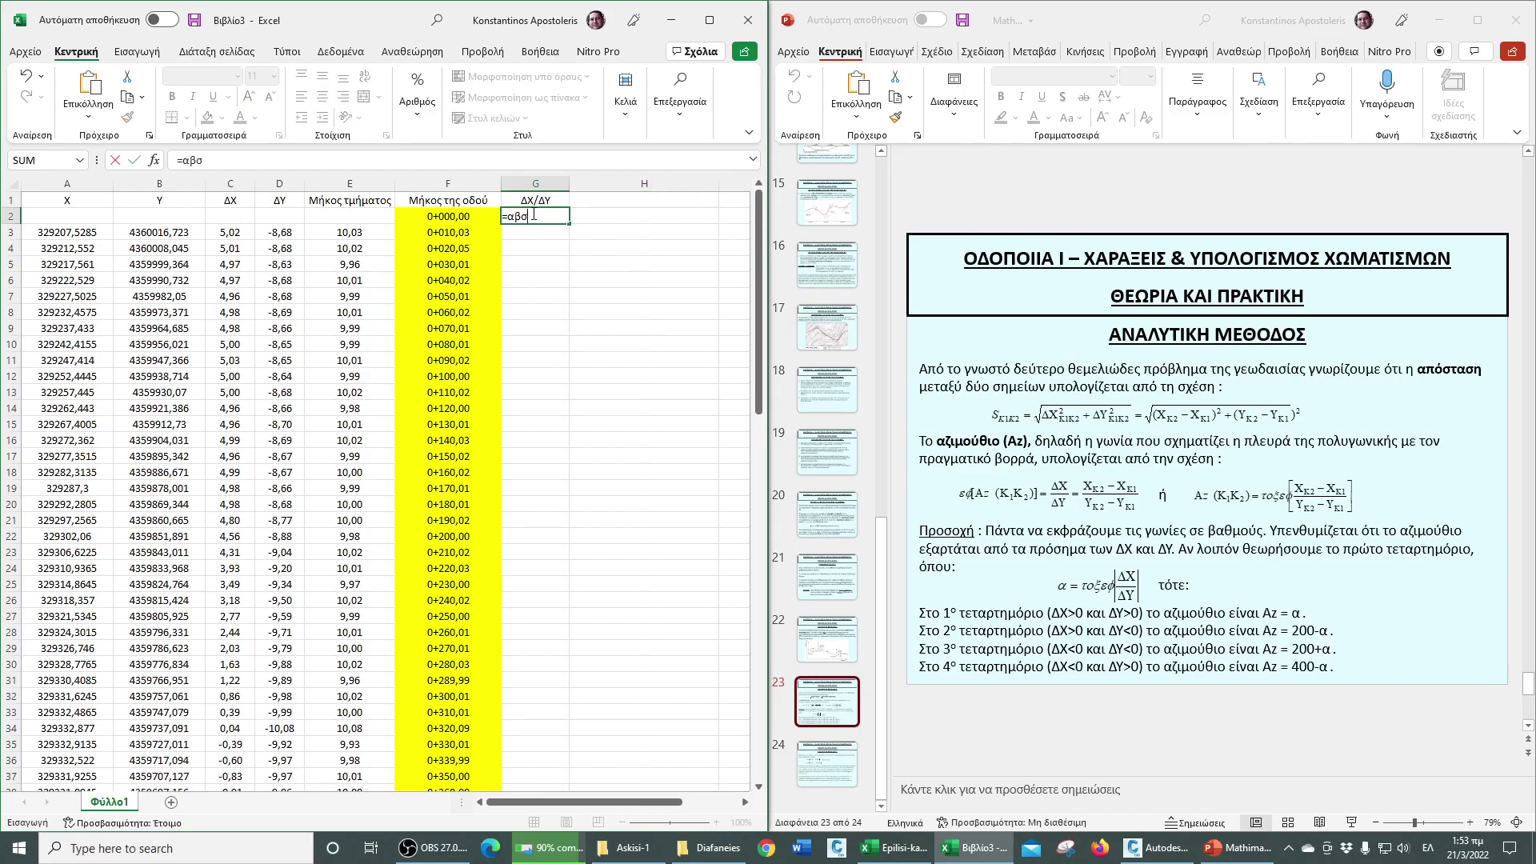
{"action": "key", "text": "alt+shift"}
{"action": "type", "text": "abs"}
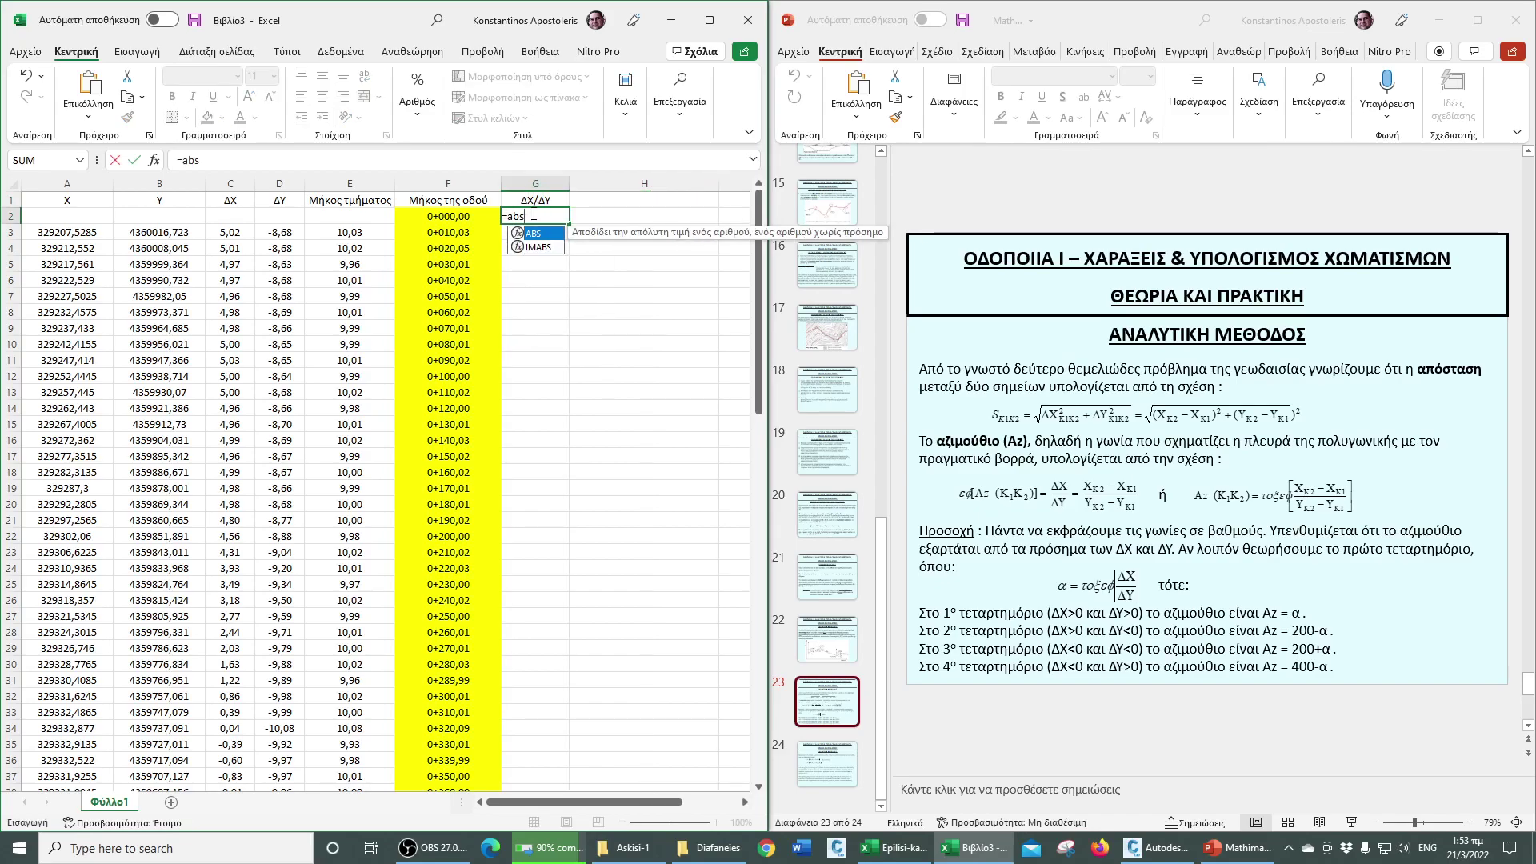
{"action": "type", "text": "("}
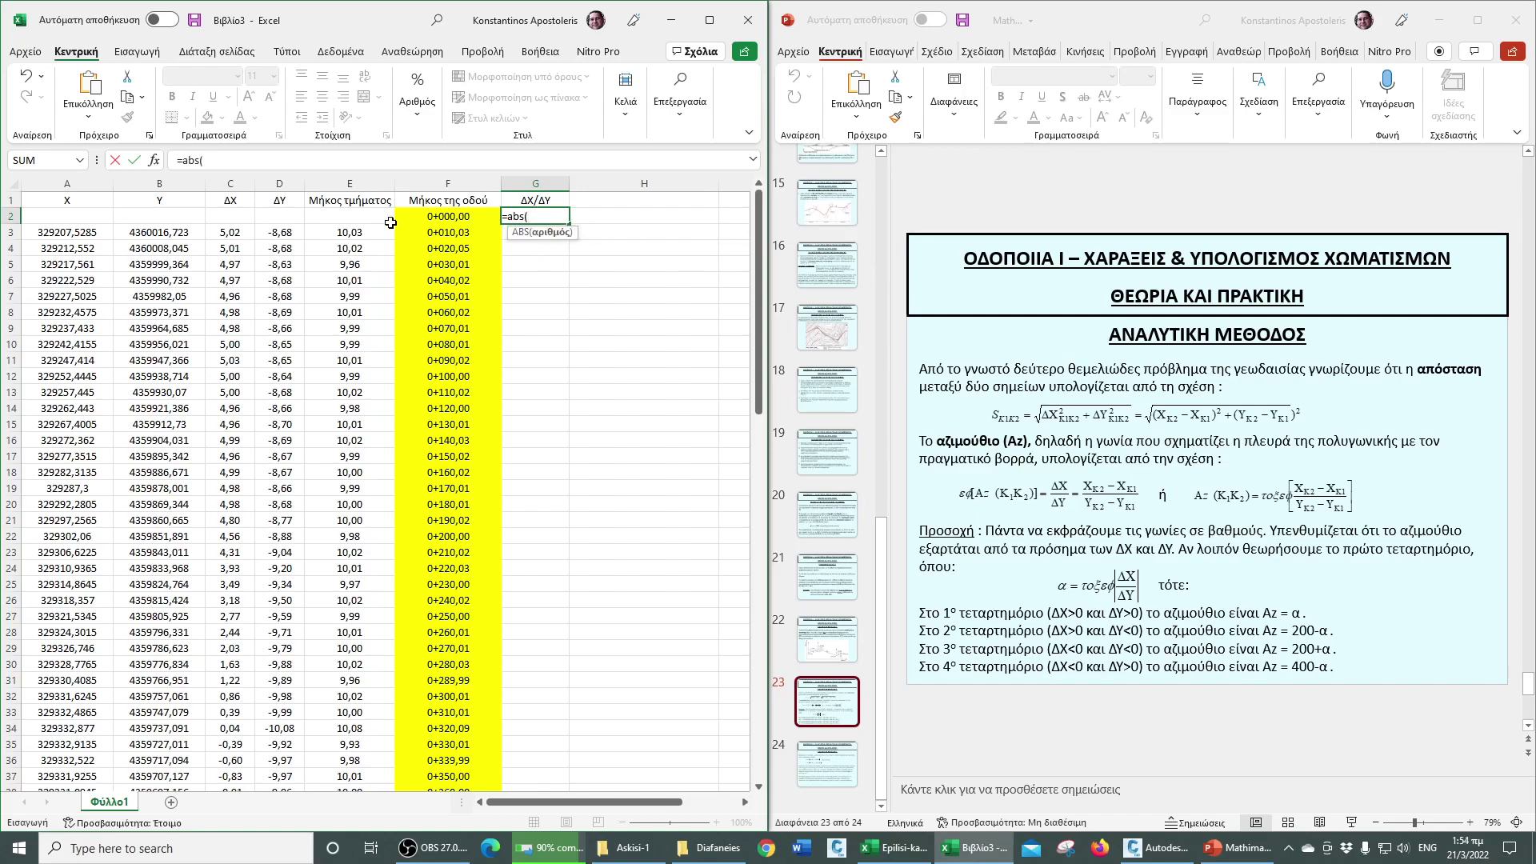
{"action": "left_click", "coordinate": [233, 236]}
{"action": "type", "text": "/"}
{"action": "left_click", "coordinate": [273, 233]}
{"action": "key", "text": "Return"}
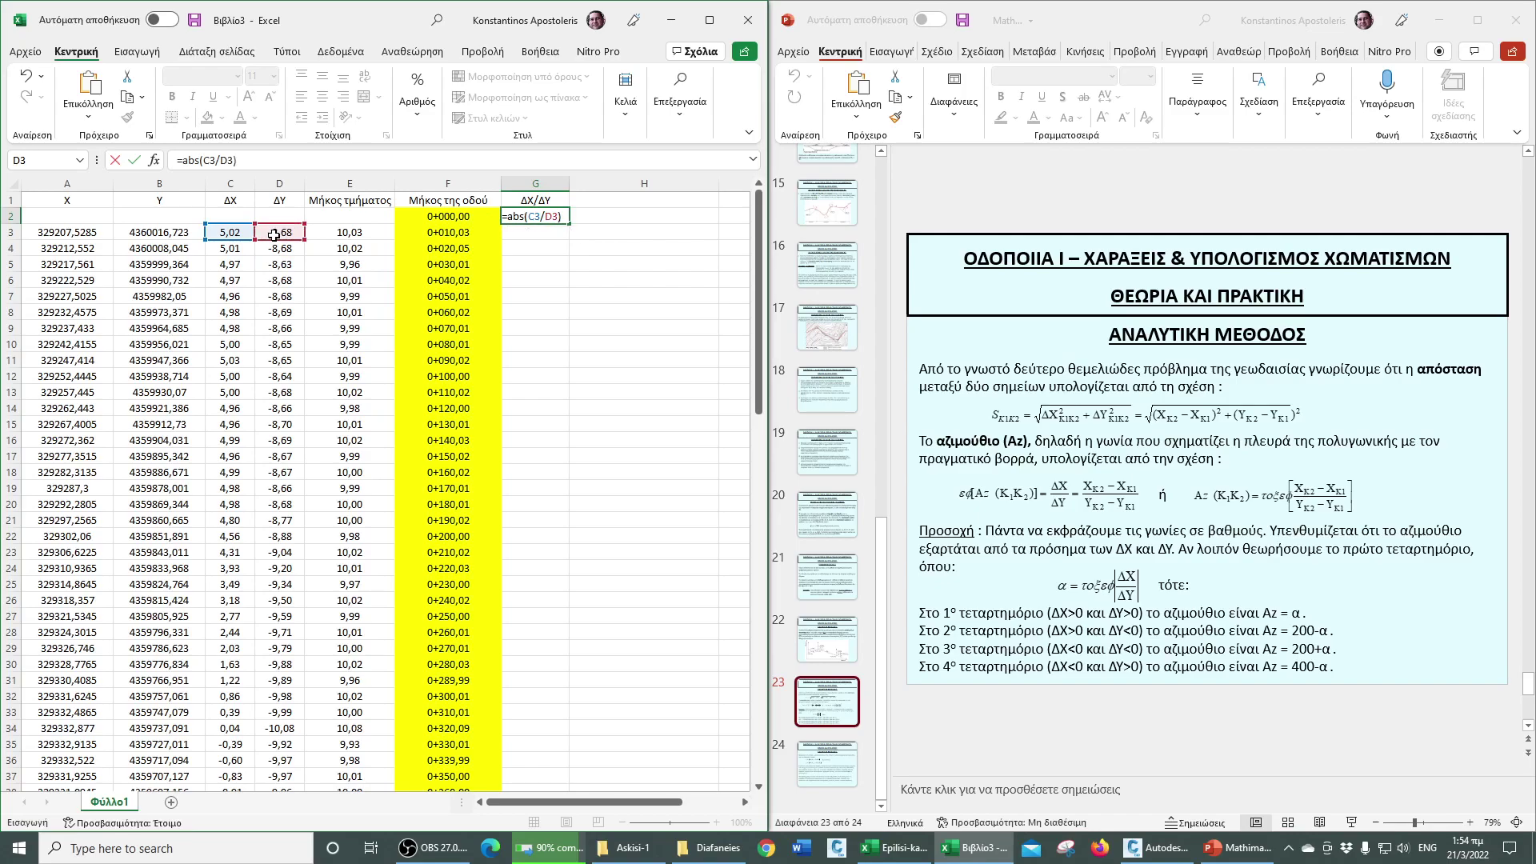
{"action": "left_click_drag", "start_coordinate": [558, 201], "coordinate": [551, 226]}
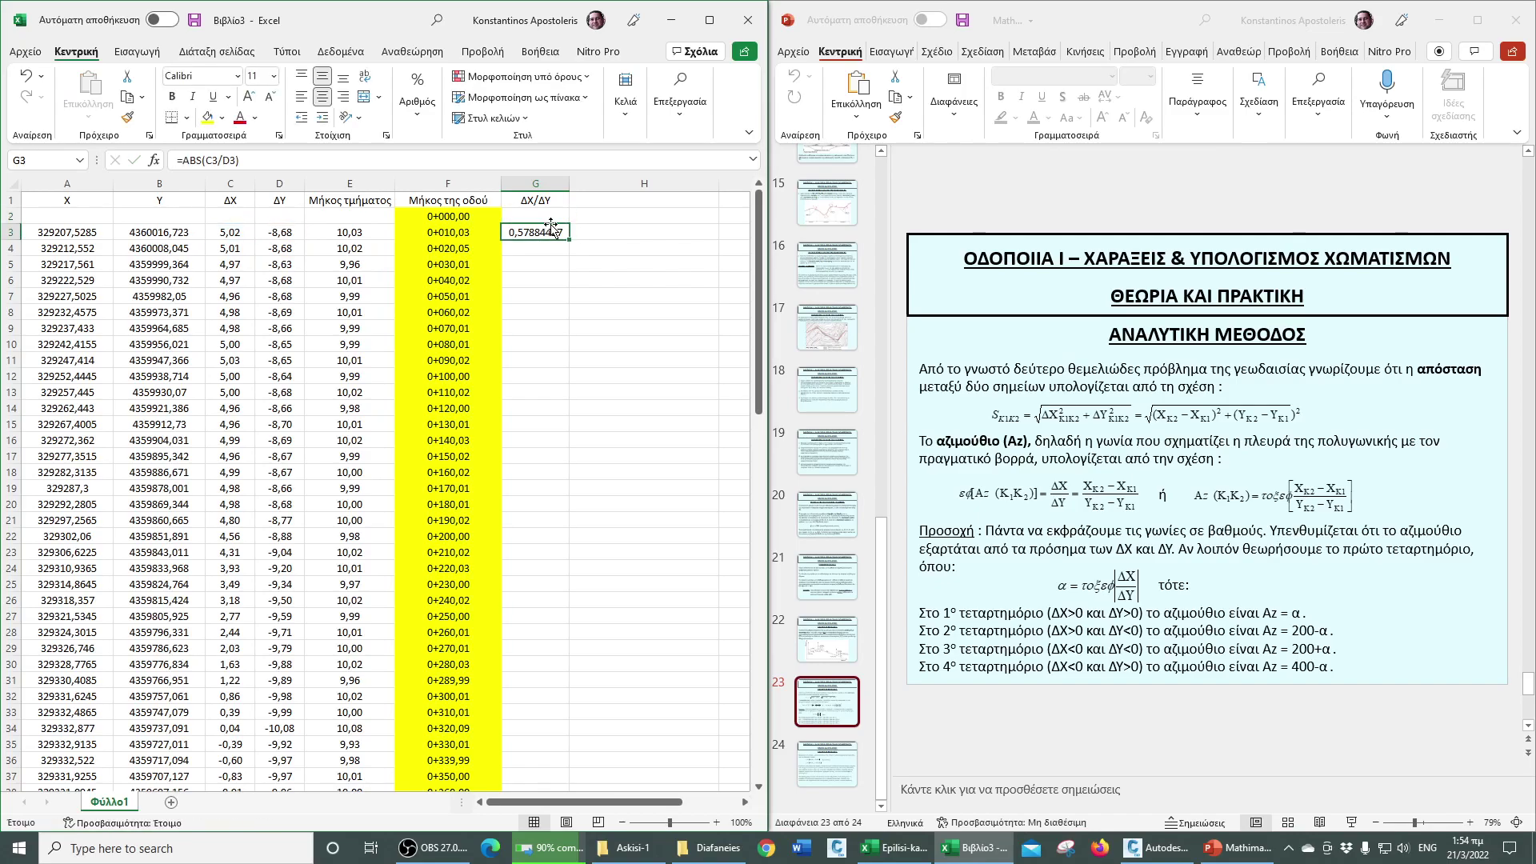
- Enter the heading α in H1 and narrow column H
{"action": "left_click", "coordinate": [605, 202]}
{"action": "type", "text": "A"}
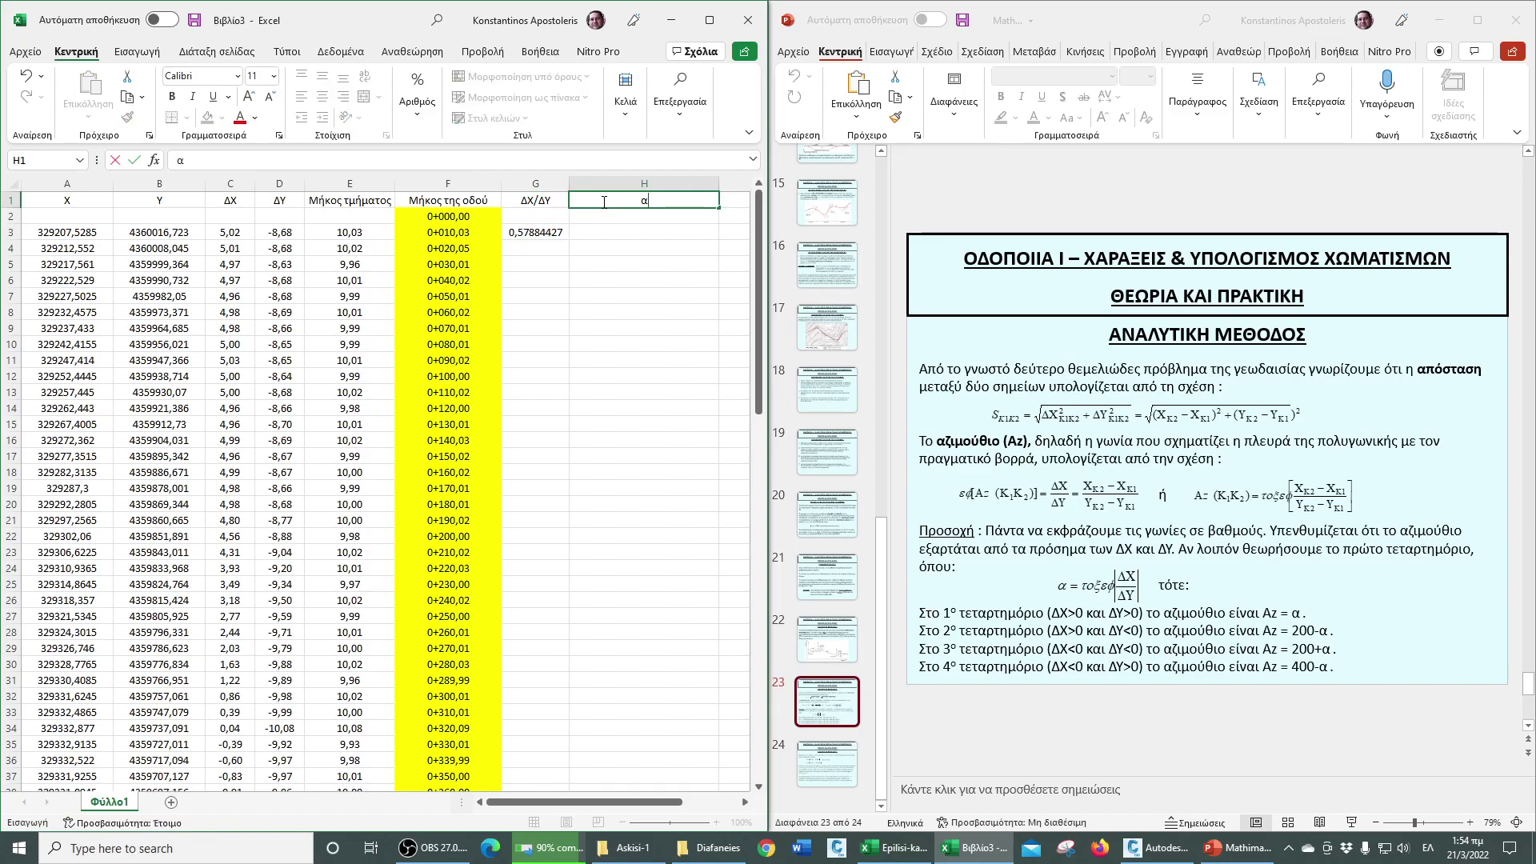
{"action": "key", "text": "Return"}
{"action": "left_click_drag", "start_coordinate": [719, 180], "coordinate": [629, 181]}
- Calculate the first segment's angle α in H3 with the formula =ATAN(G3)
{"action": "left_click", "coordinate": [603, 230]}
{"action": "type", "text": "=α"}
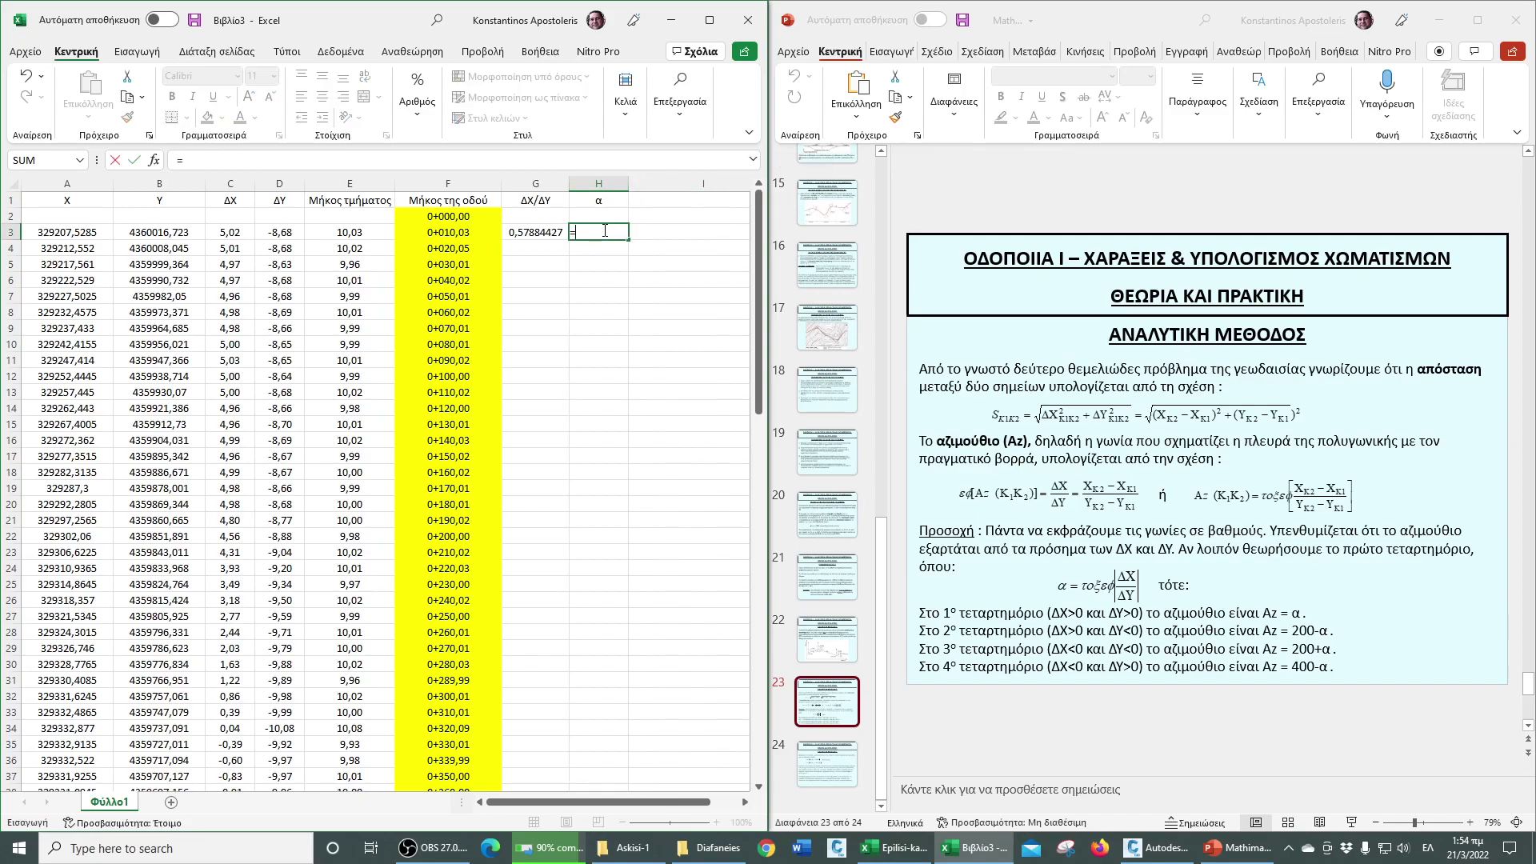
{"action": "key", "text": "alt+shift"}
{"action": "type", "text": "atan"}
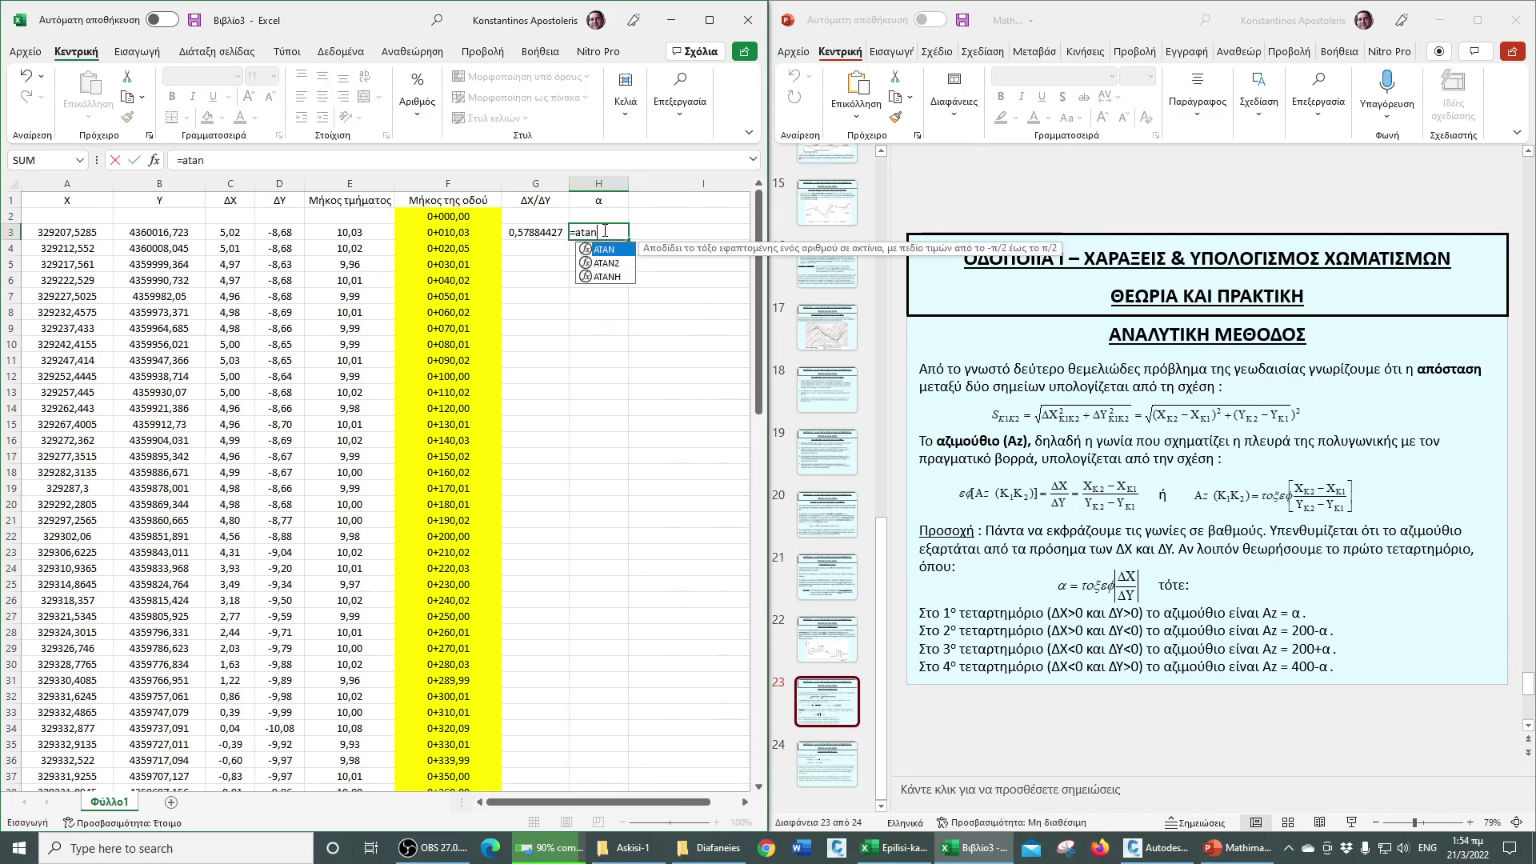
{"action": "type", "text": "("}
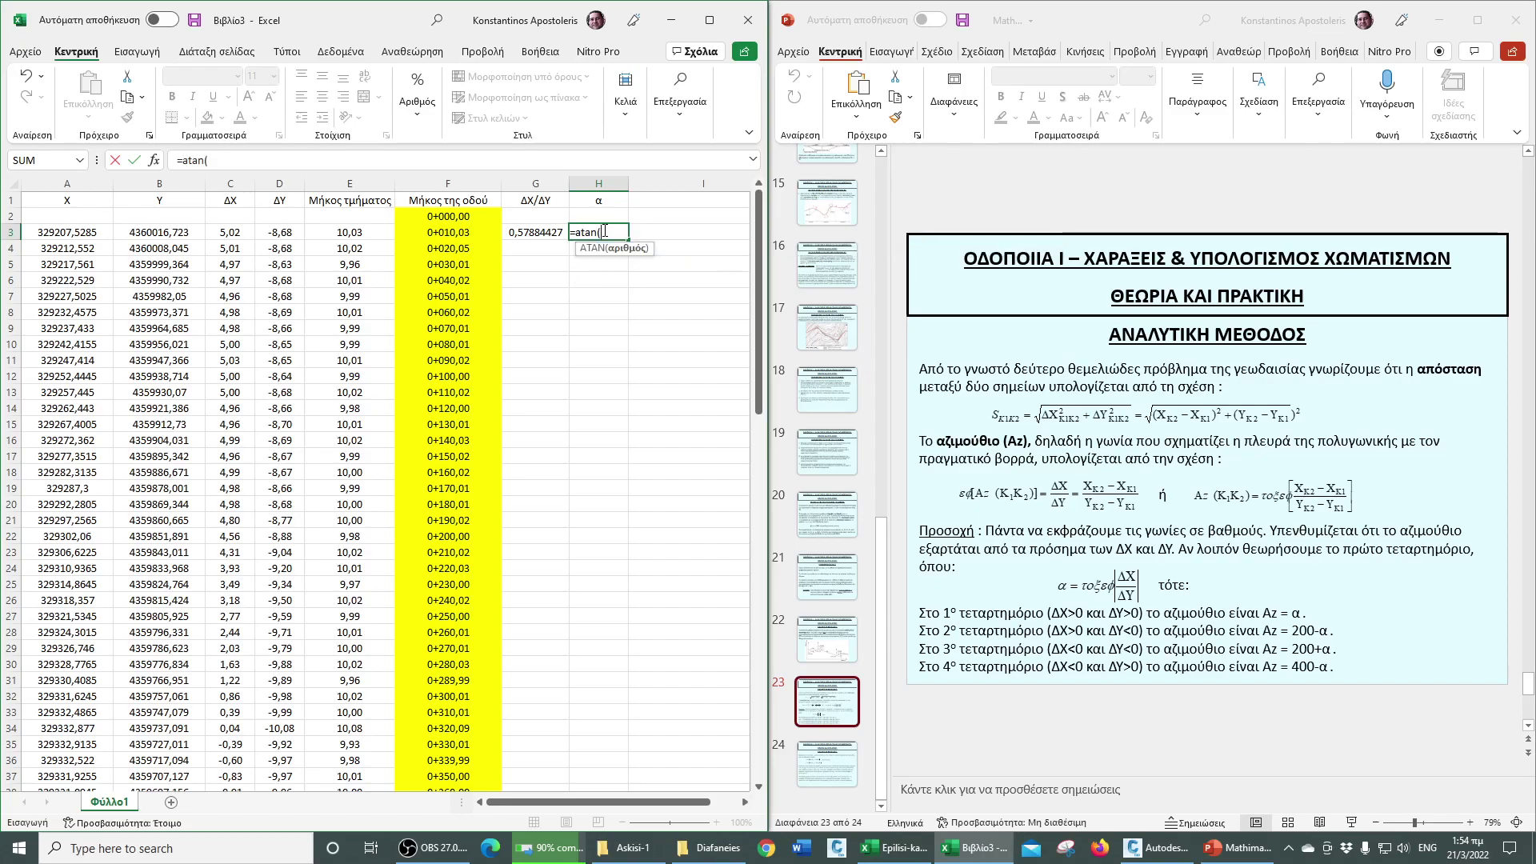
{"action": "left_click", "coordinate": [537, 233]}
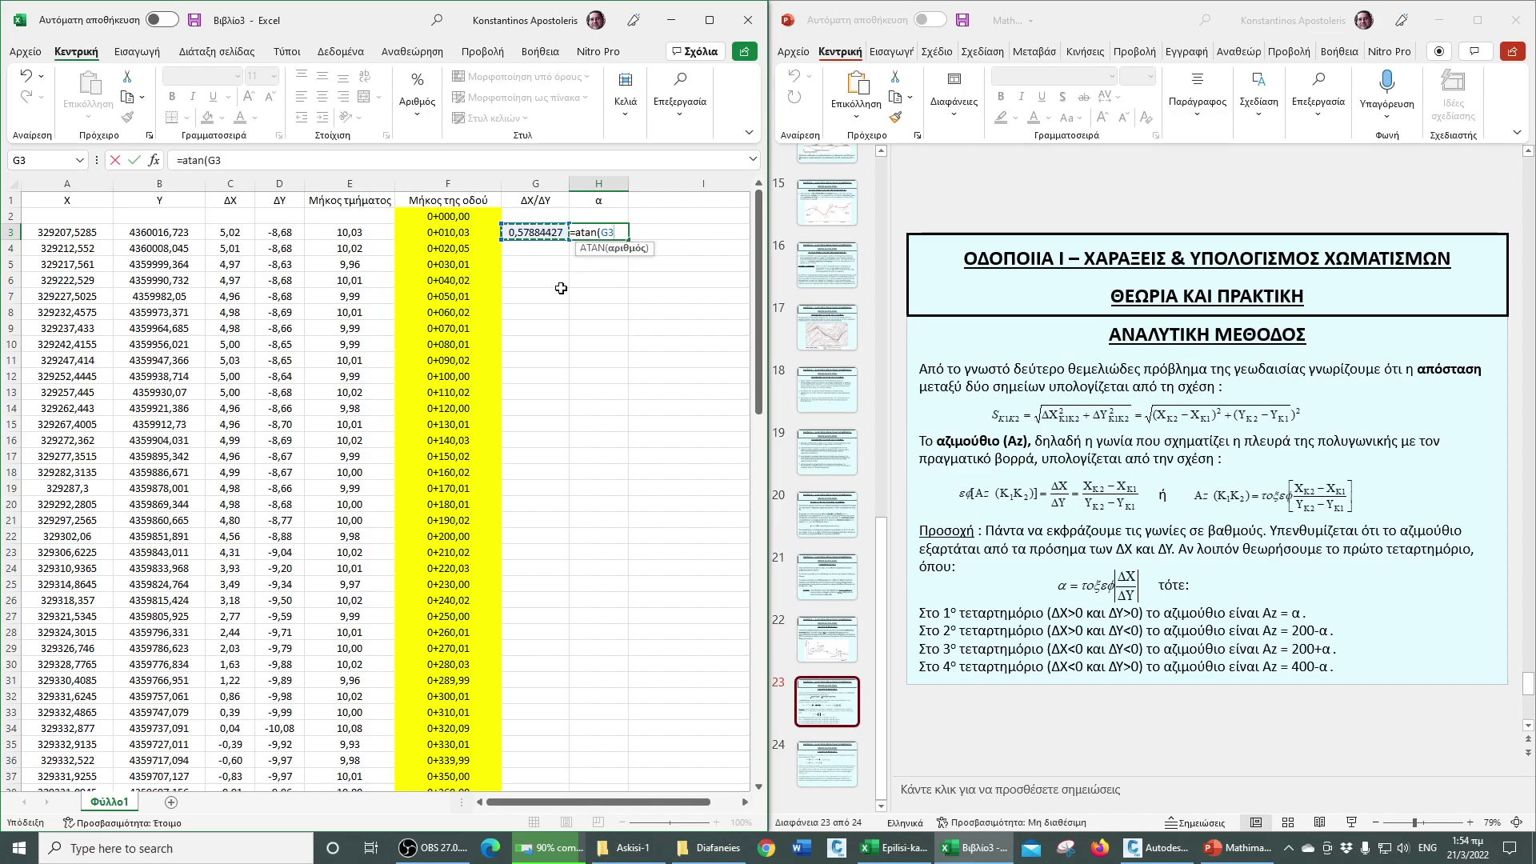
{"action": "type", "text": ")"}
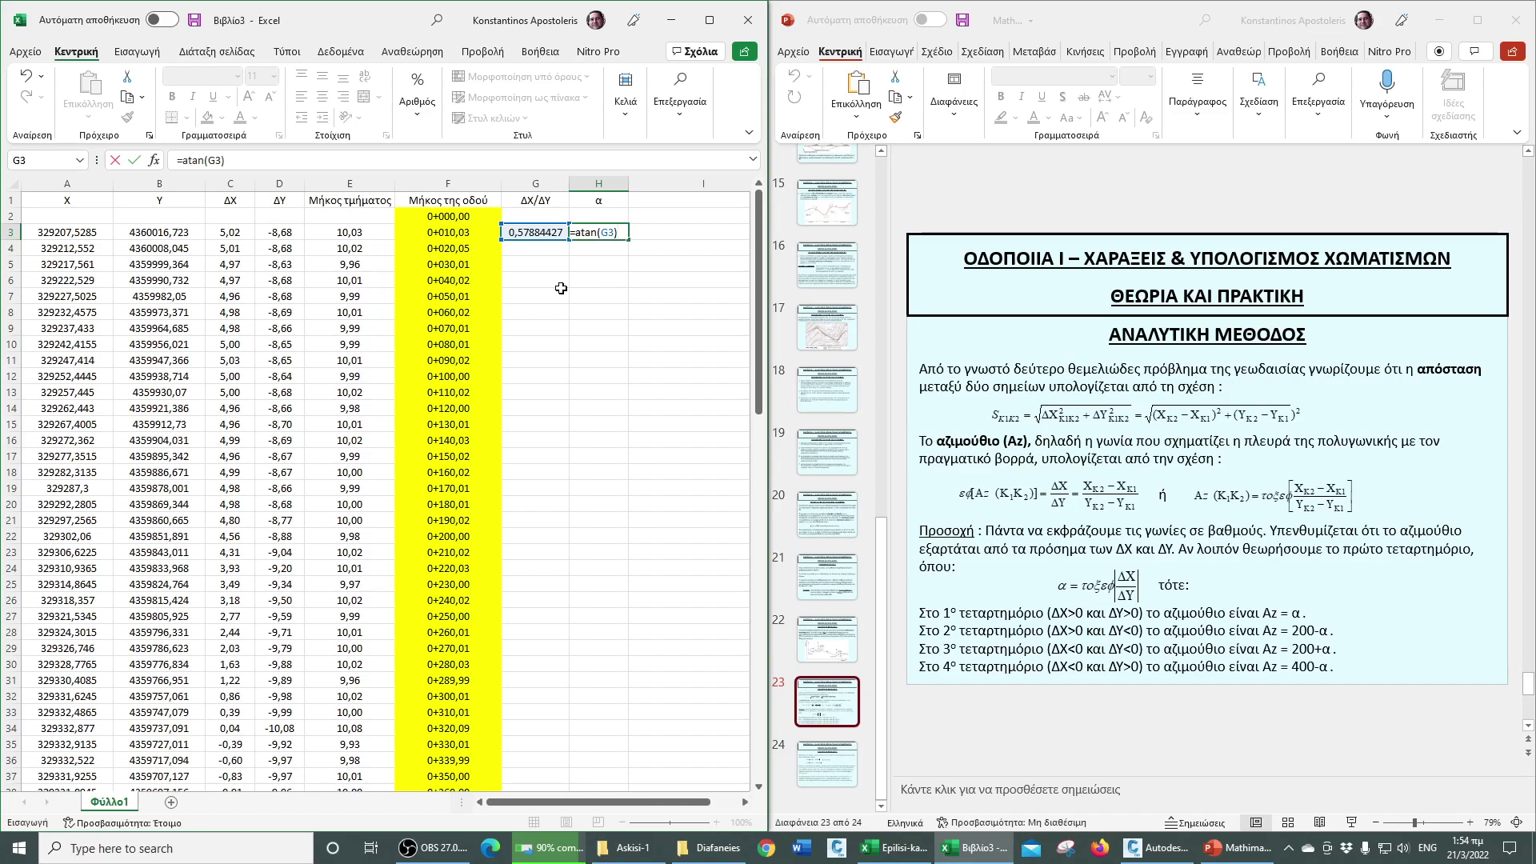
{"action": "left_click", "coordinate": [561, 289]}
- Convert the angle in H3 to gradians with =ATAN(G3)*200/PI() and fill the ΔΧ/ΔΥ formula from G3 down the column
{"action": "left_click", "coordinate": [598, 232]}
{"action": "left_click", "coordinate": [357, 160]}
{"action": "type", "text": "*200/pi()"}
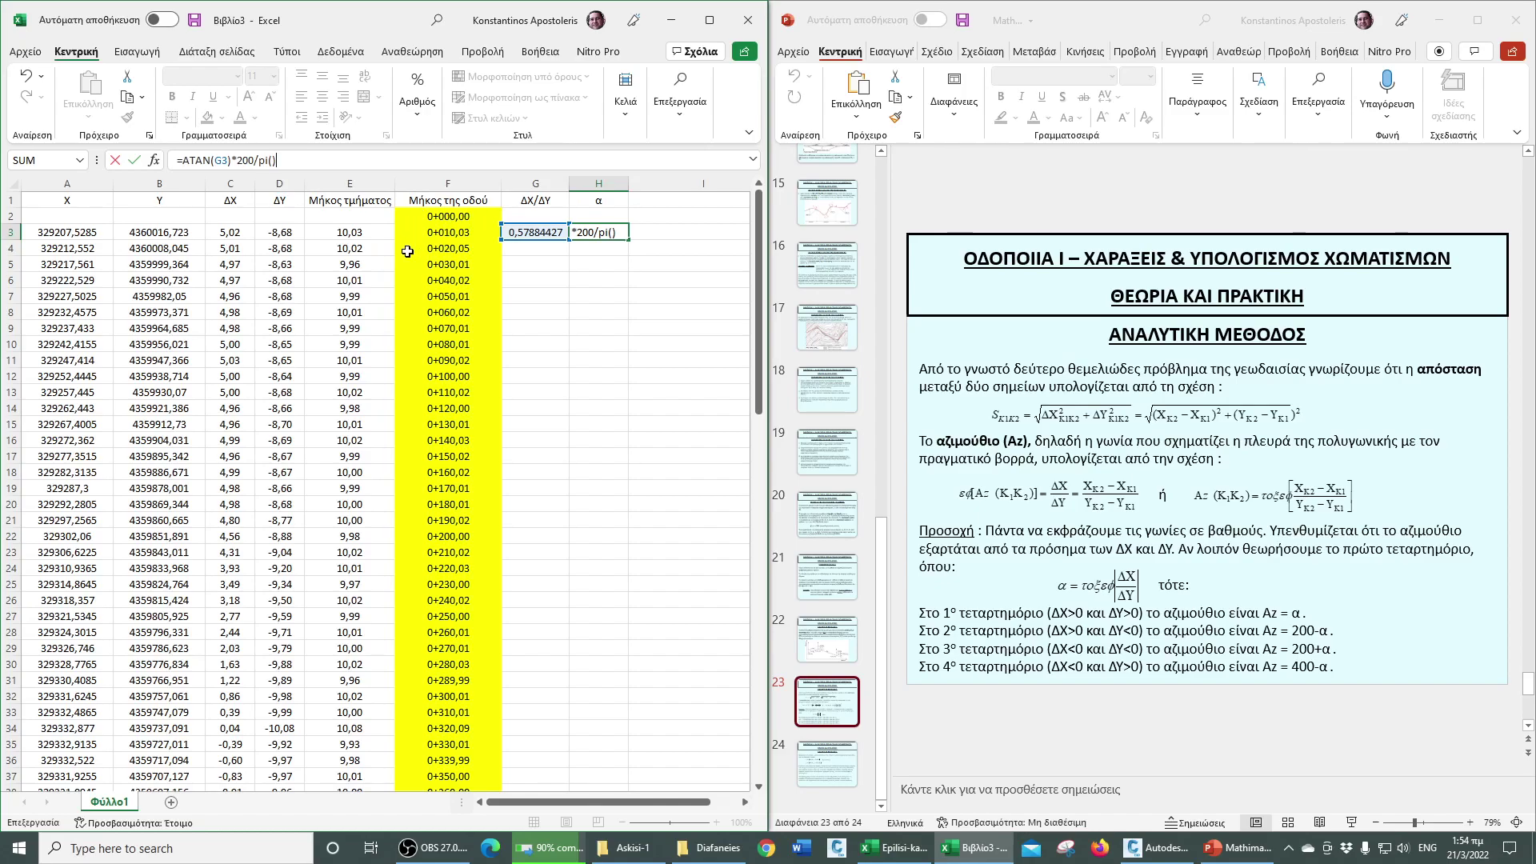
{"action": "key", "text": "Return"}
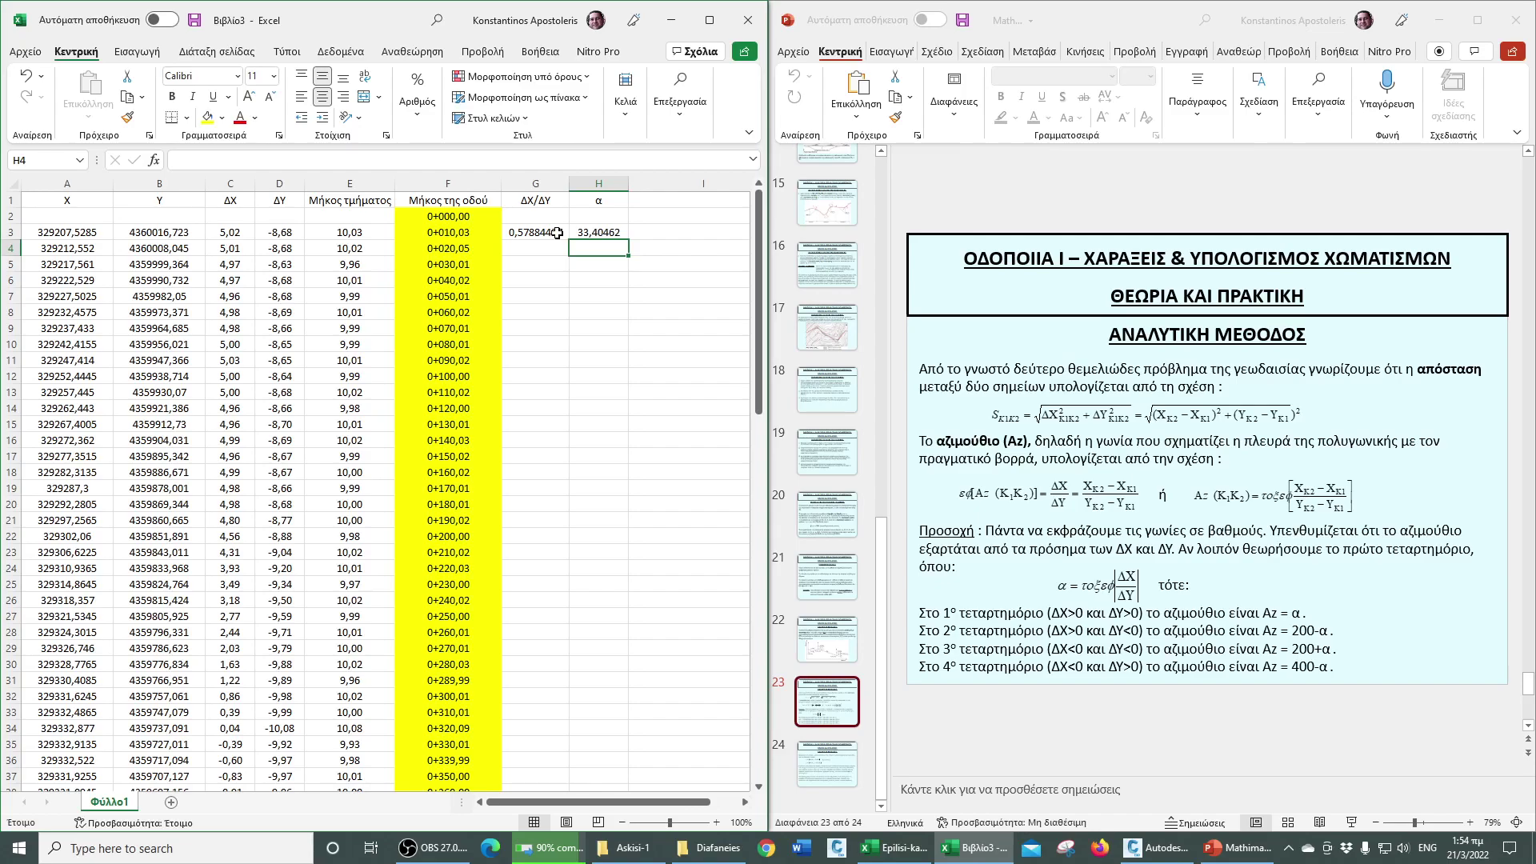
{"action": "left_click", "coordinate": [558, 233]}
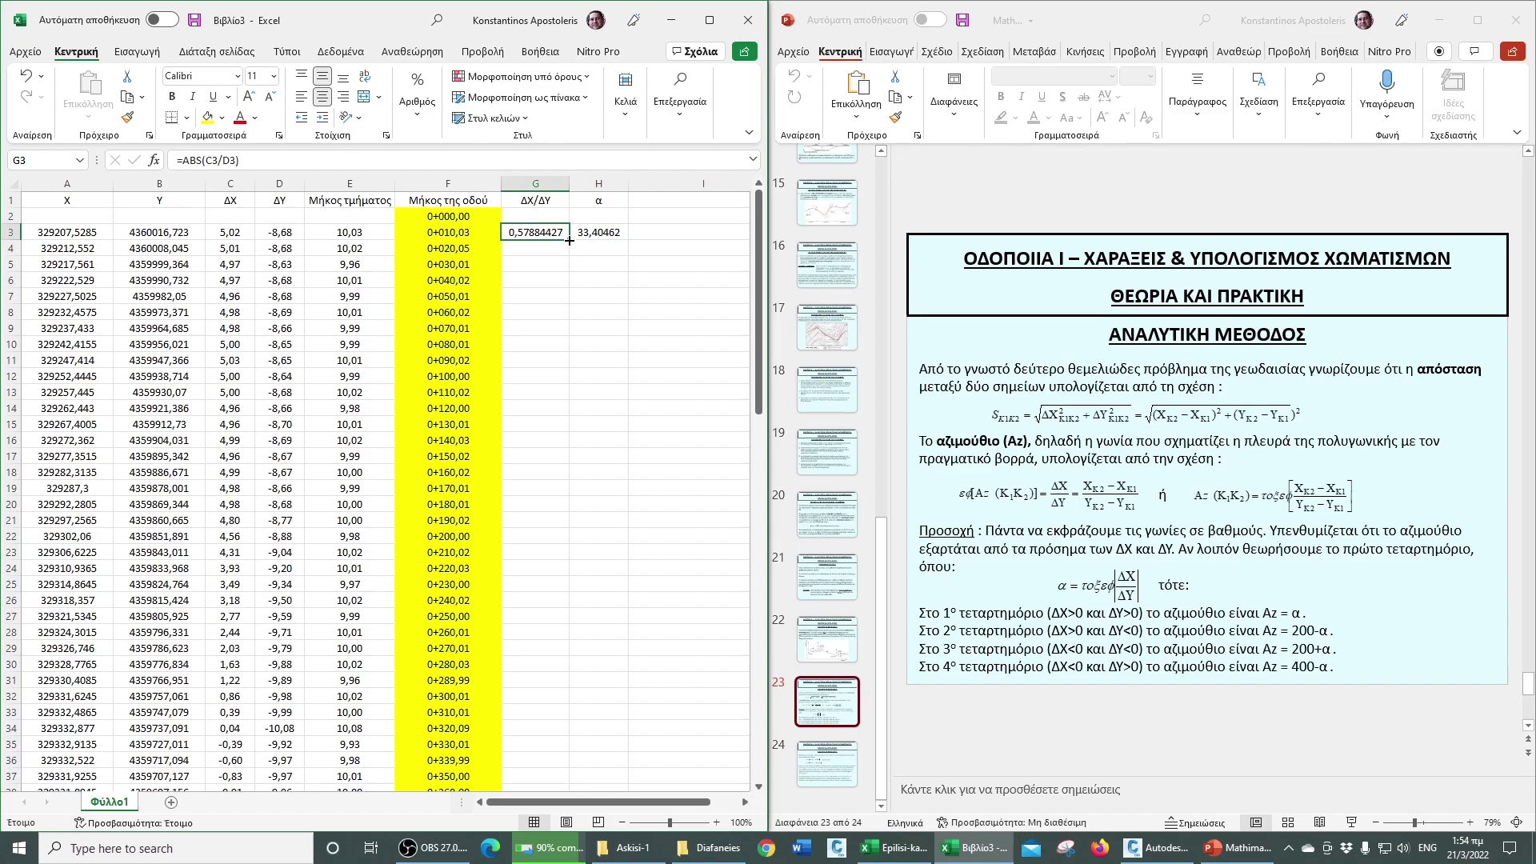
{"action": "double_click", "coordinate": [569, 240]}
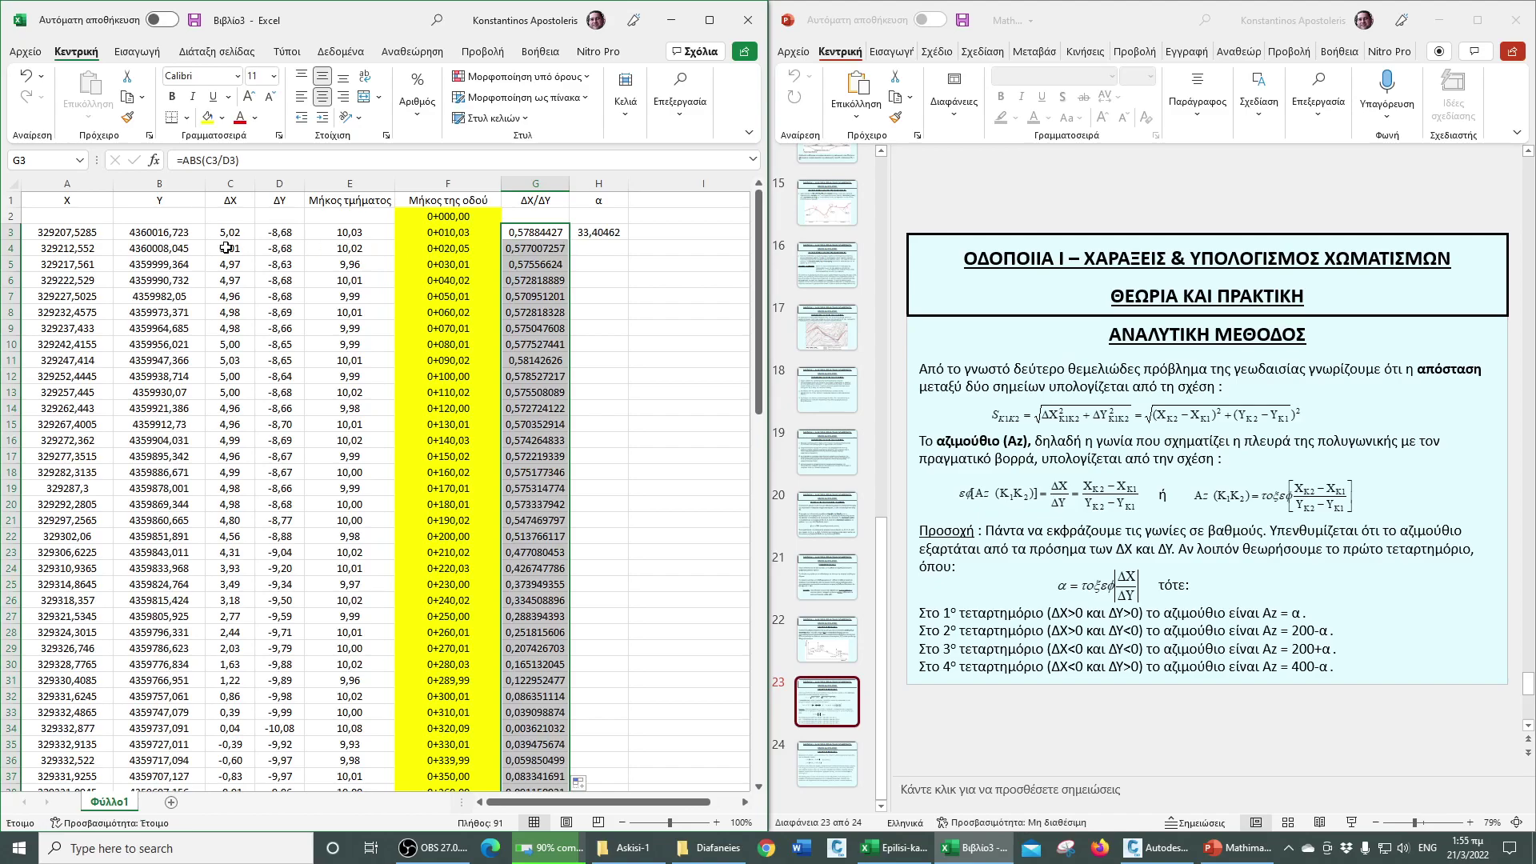
- Select the first X coordinate in A3, switch to Civil 3D and identify the coordinates of the yellow axis's end at point 88
{"action": "left_click", "coordinate": [72, 233]}
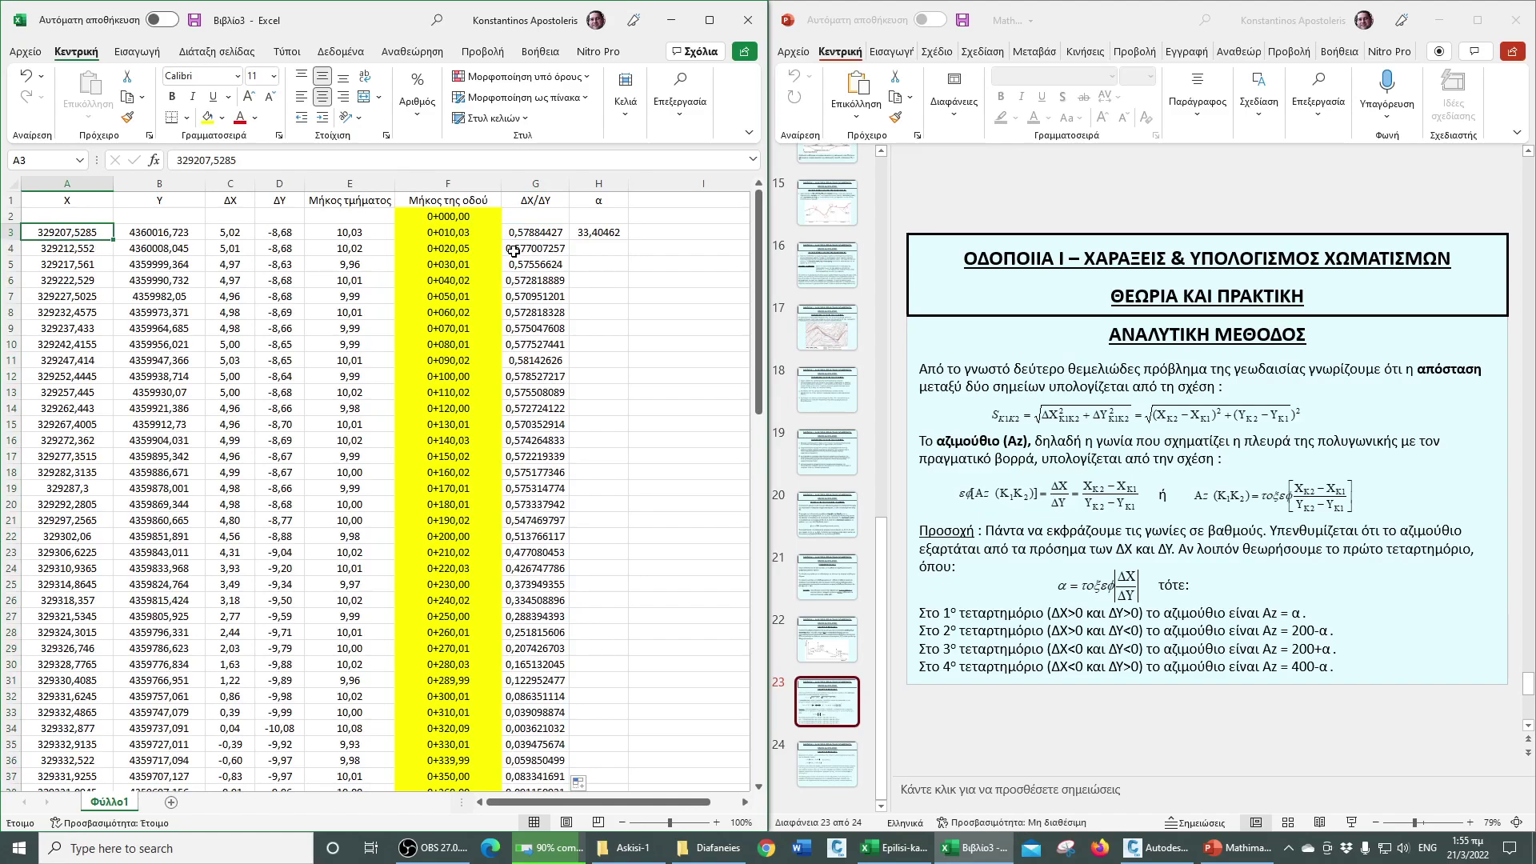
{"action": "left_click", "coordinate": [1160, 853]}
{"action": "scroll", "coordinate": [549, 507], "scroll_direction": "down", "scroll_amount": 3}
{"action": "scroll", "coordinate": [456, 539], "scroll_direction": "up", "scroll_amount": 3}
{"action": "scroll", "coordinate": [823, 497], "scroll_direction": "up", "scroll_amount": 6}
{"action": "type", "text": "i"}
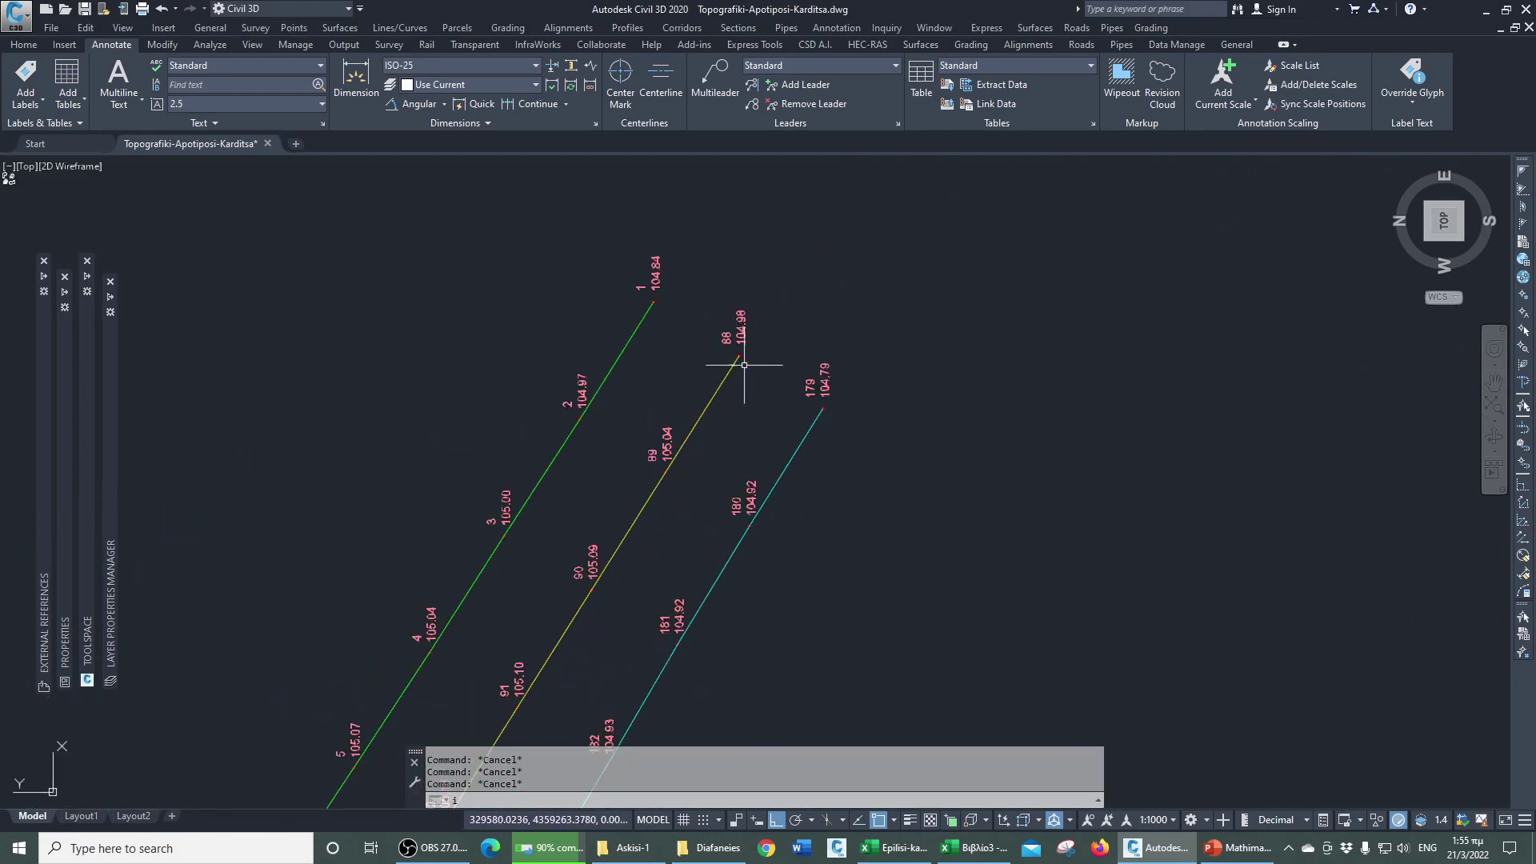
{"action": "type", "text": "d"}
{"action": "key", "text": "Return"}
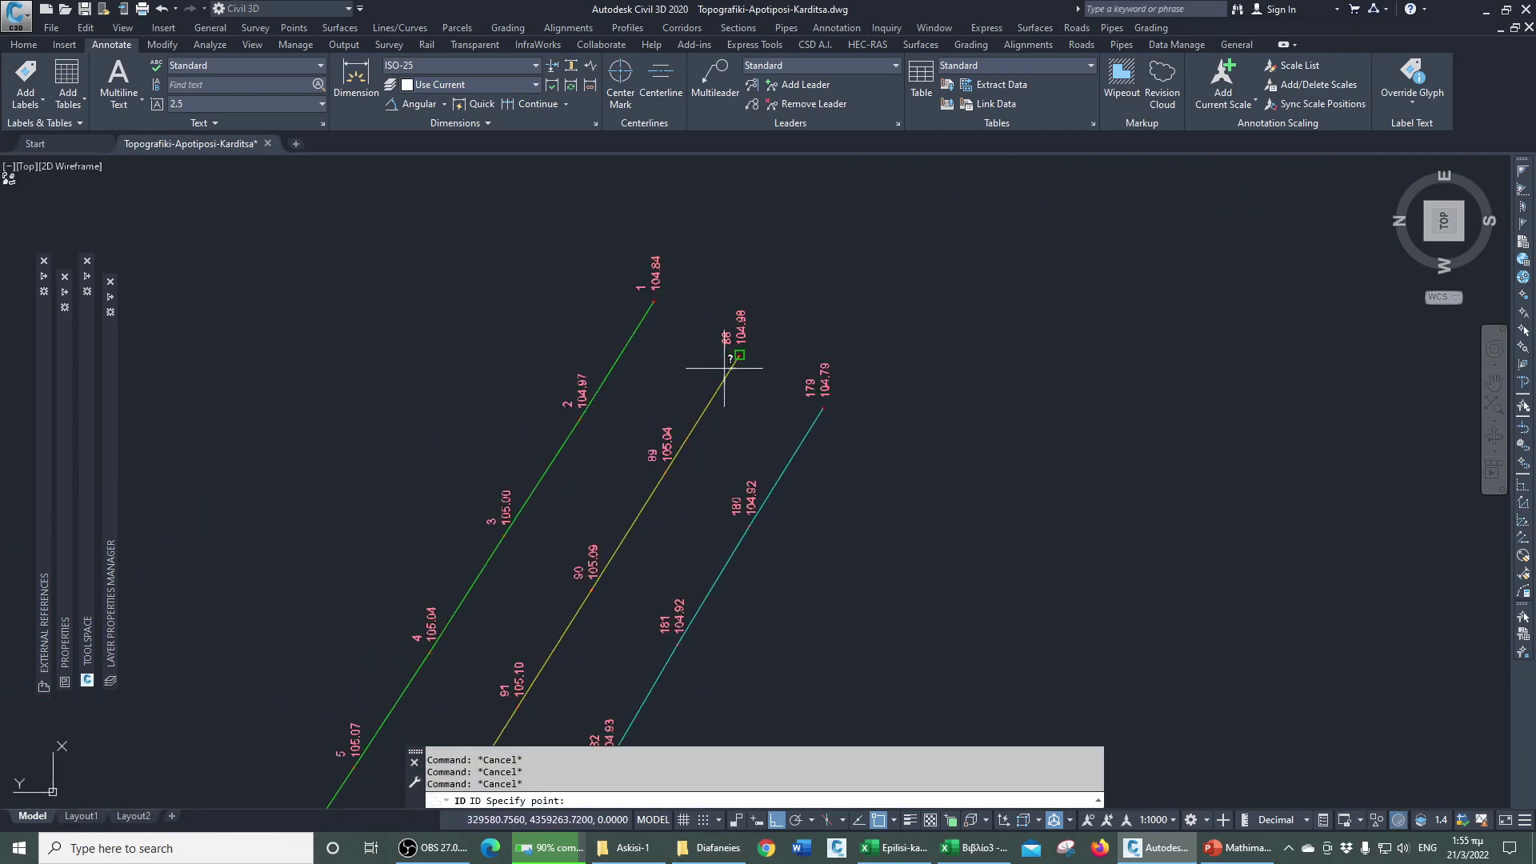
{"action": "left_click", "coordinate": [725, 368]}
{"action": "scroll", "coordinate": [901, 247], "scroll_direction": "down", "scroll_amount": 8}
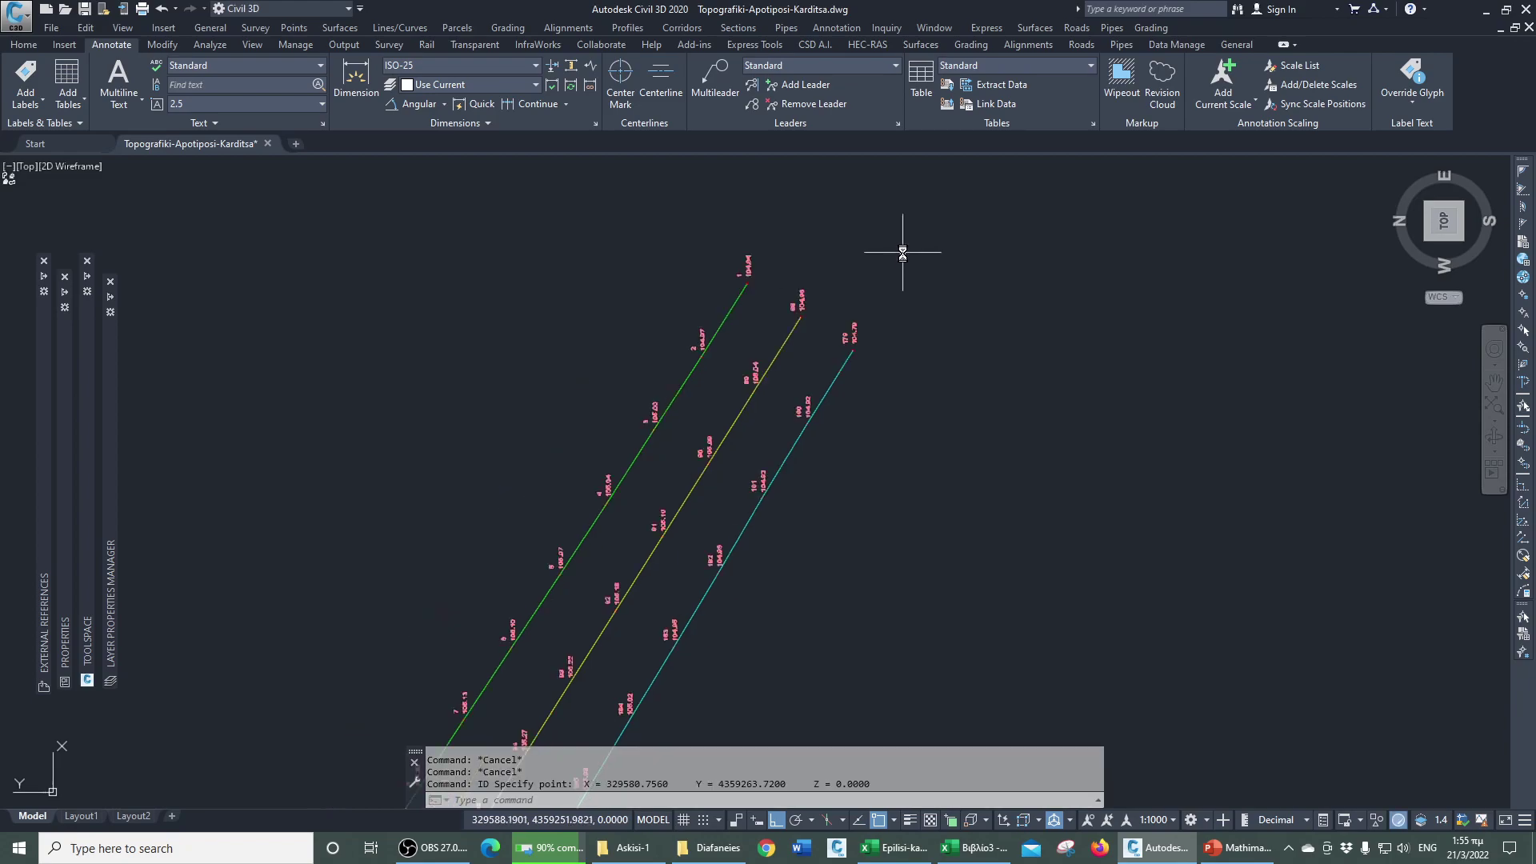
- Identify the coordinates of the yellow axis's opposite end at point 178, then view the whole road alignment
{"action": "scroll", "coordinate": [549, 429], "scroll_direction": "up", "scroll_amount": 8}
{"action": "scroll", "coordinate": [522, 439], "scroll_direction": "up", "scroll_amount": 5}
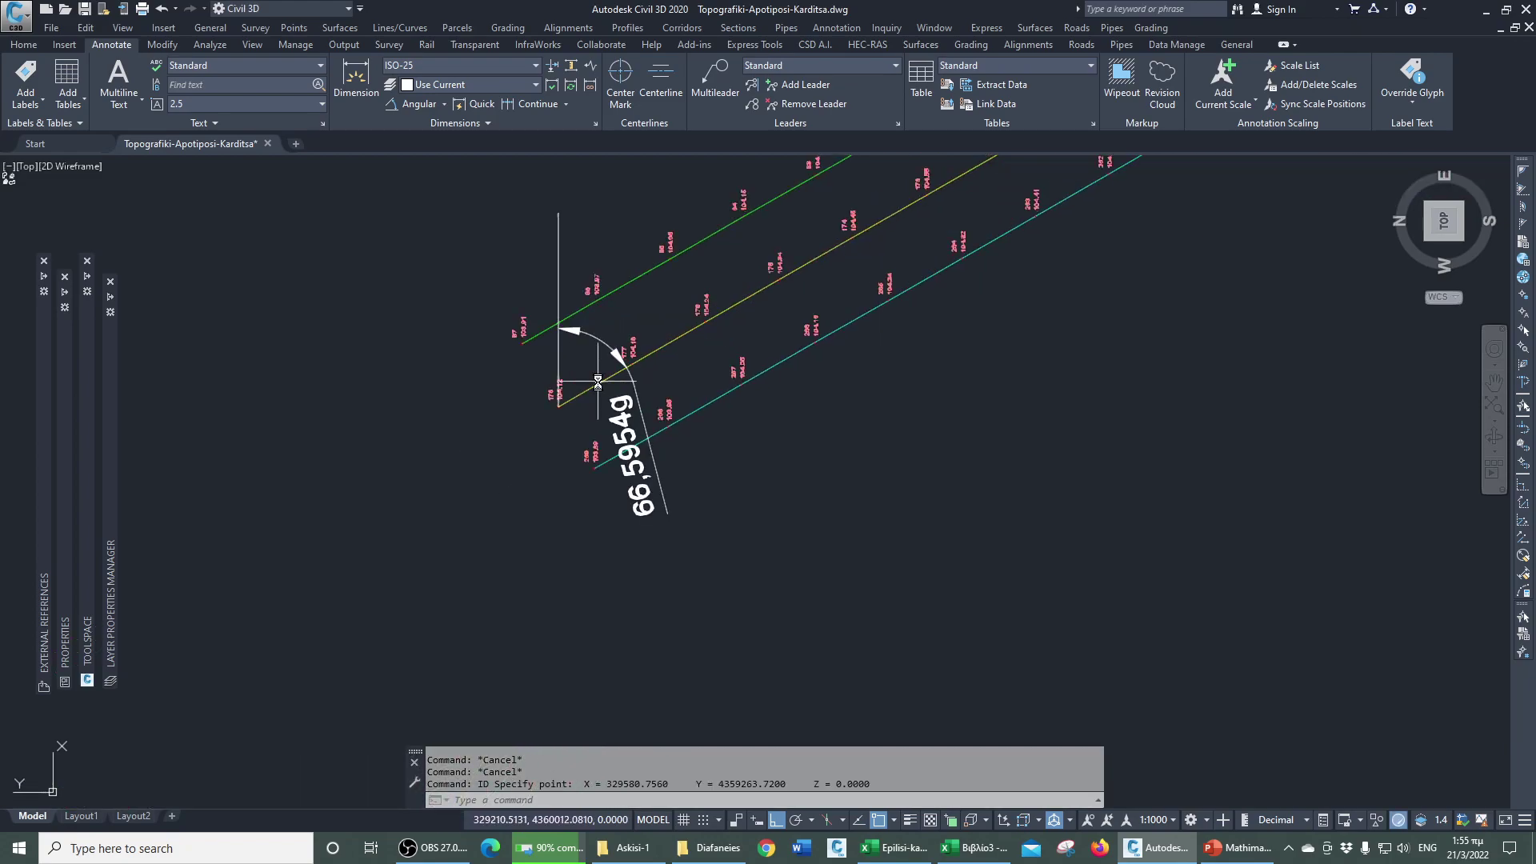
{"action": "key", "text": "Return"}
{"action": "left_click", "coordinate": [555, 409]}
{"action": "scroll", "coordinate": [531, 515], "scroll_direction": "down", "scroll_amount": 5}
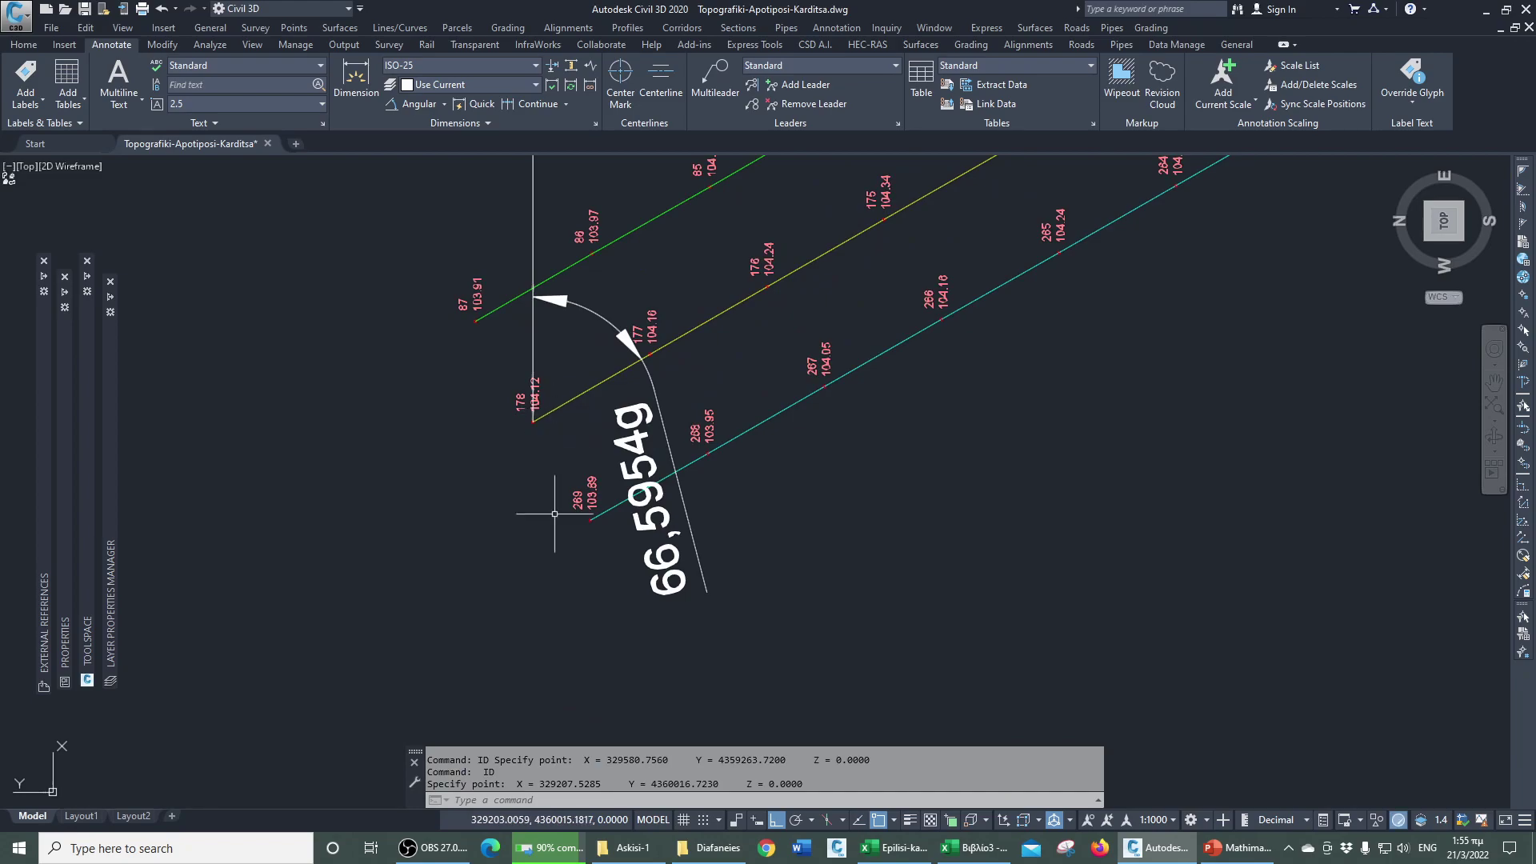
{"action": "scroll", "coordinate": [544, 512], "scroll_direction": "down", "scroll_amount": 5}
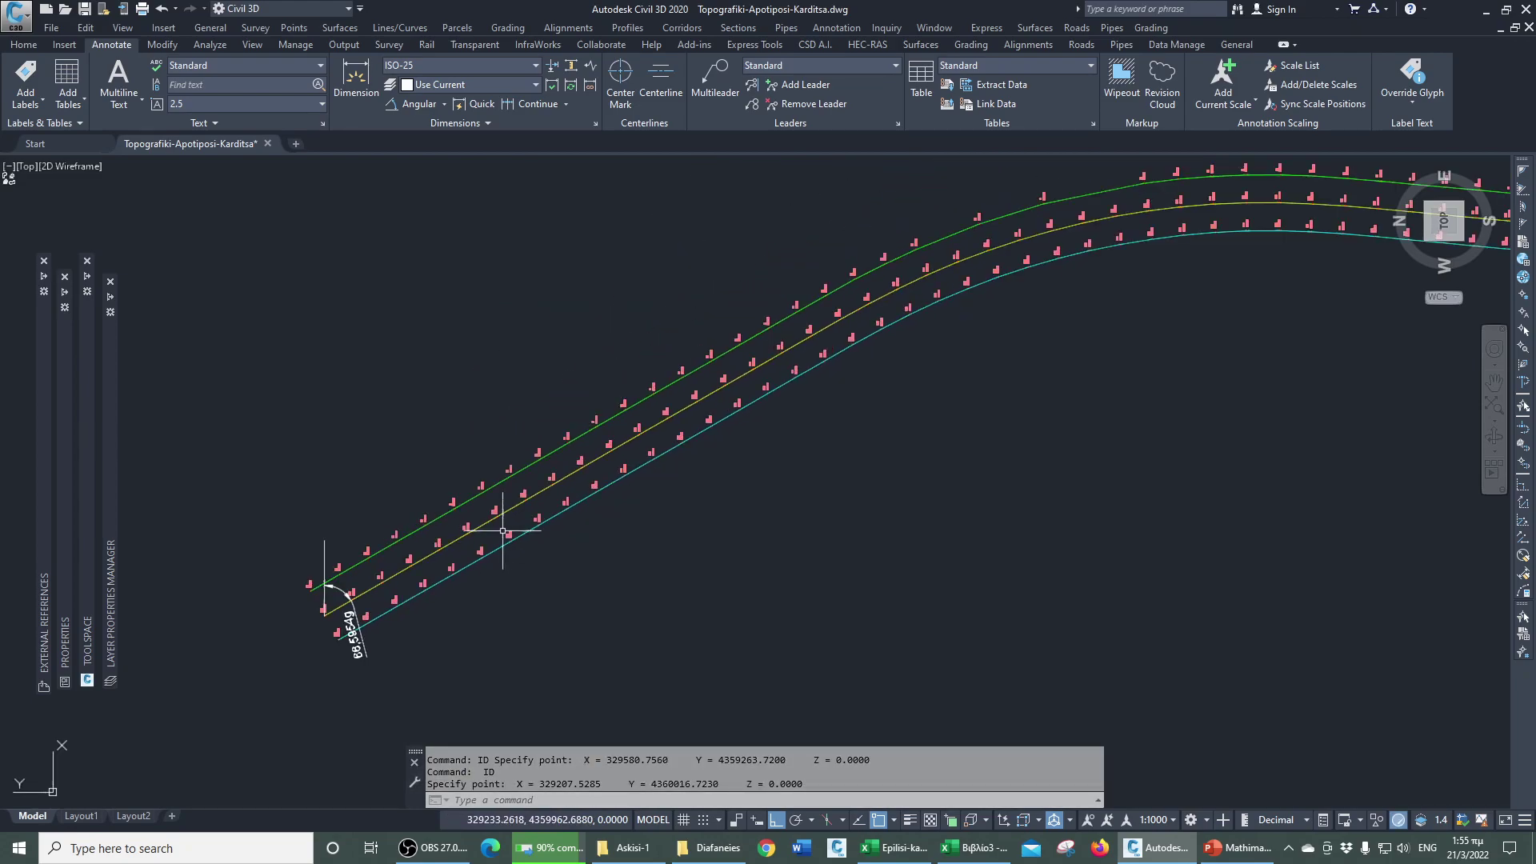
{"action": "scroll", "coordinate": [584, 514], "scroll_direction": "up", "scroll_amount": 2}
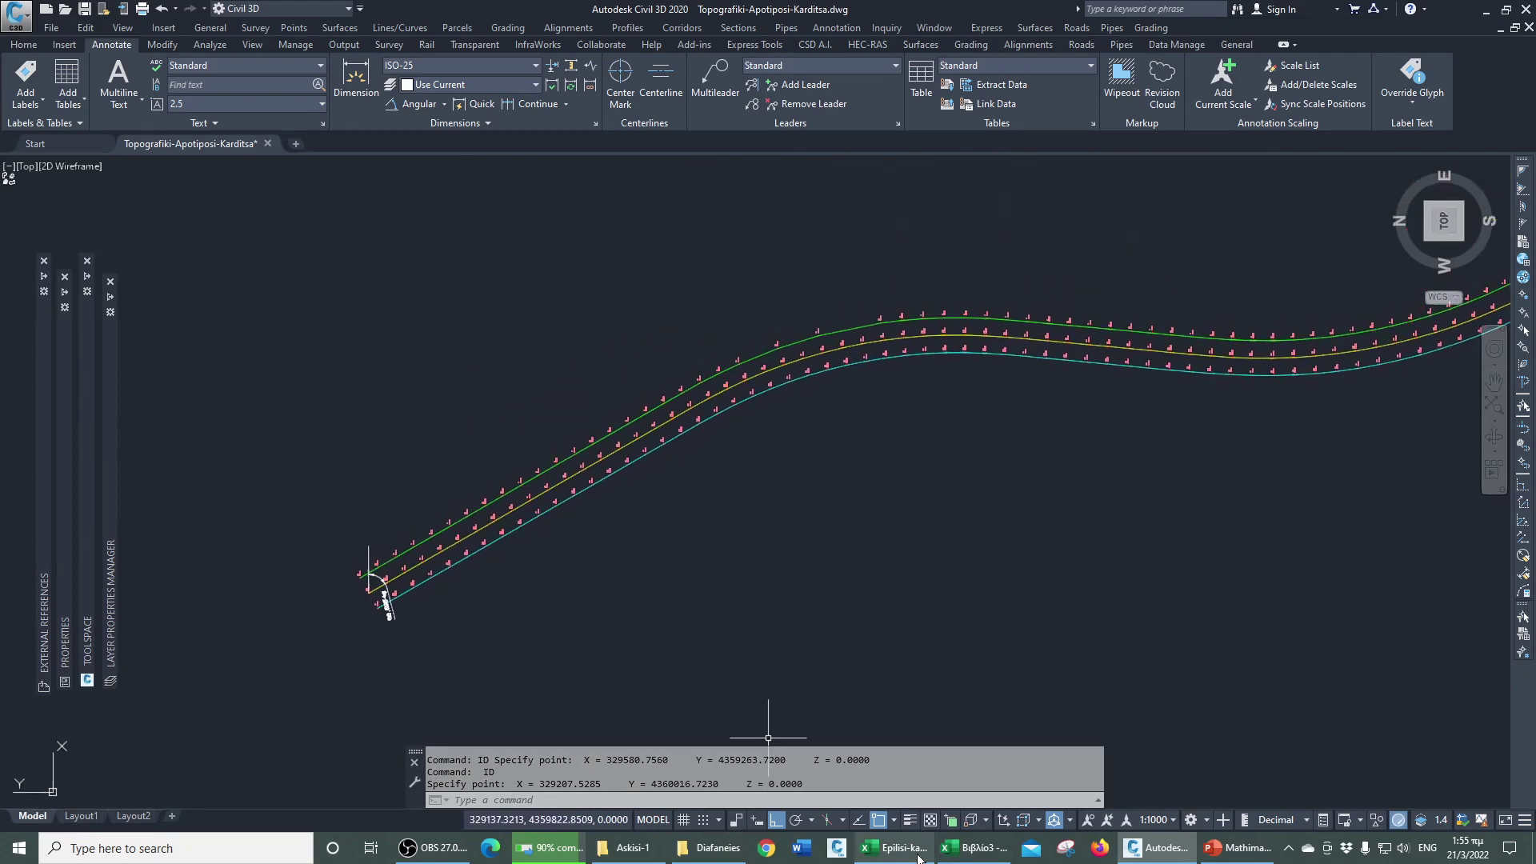
- Switch back to the Excel workbook Βιβλίο3, maximize its window and fill the α formula from H3 down the column
{"action": "left_click", "coordinate": [972, 850]}
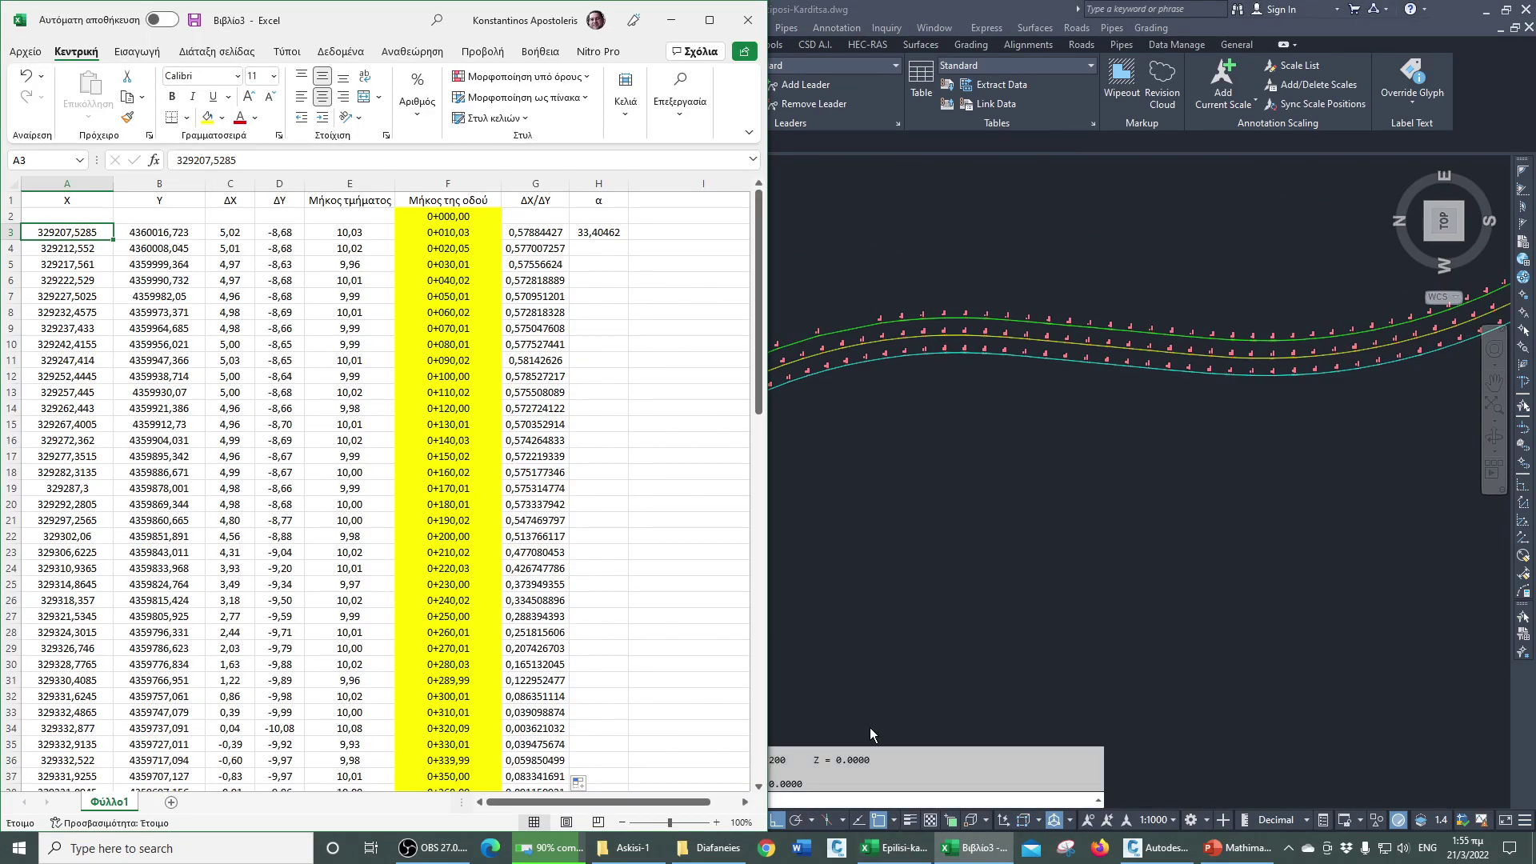
{"action": "left_click", "coordinate": [710, 25]}
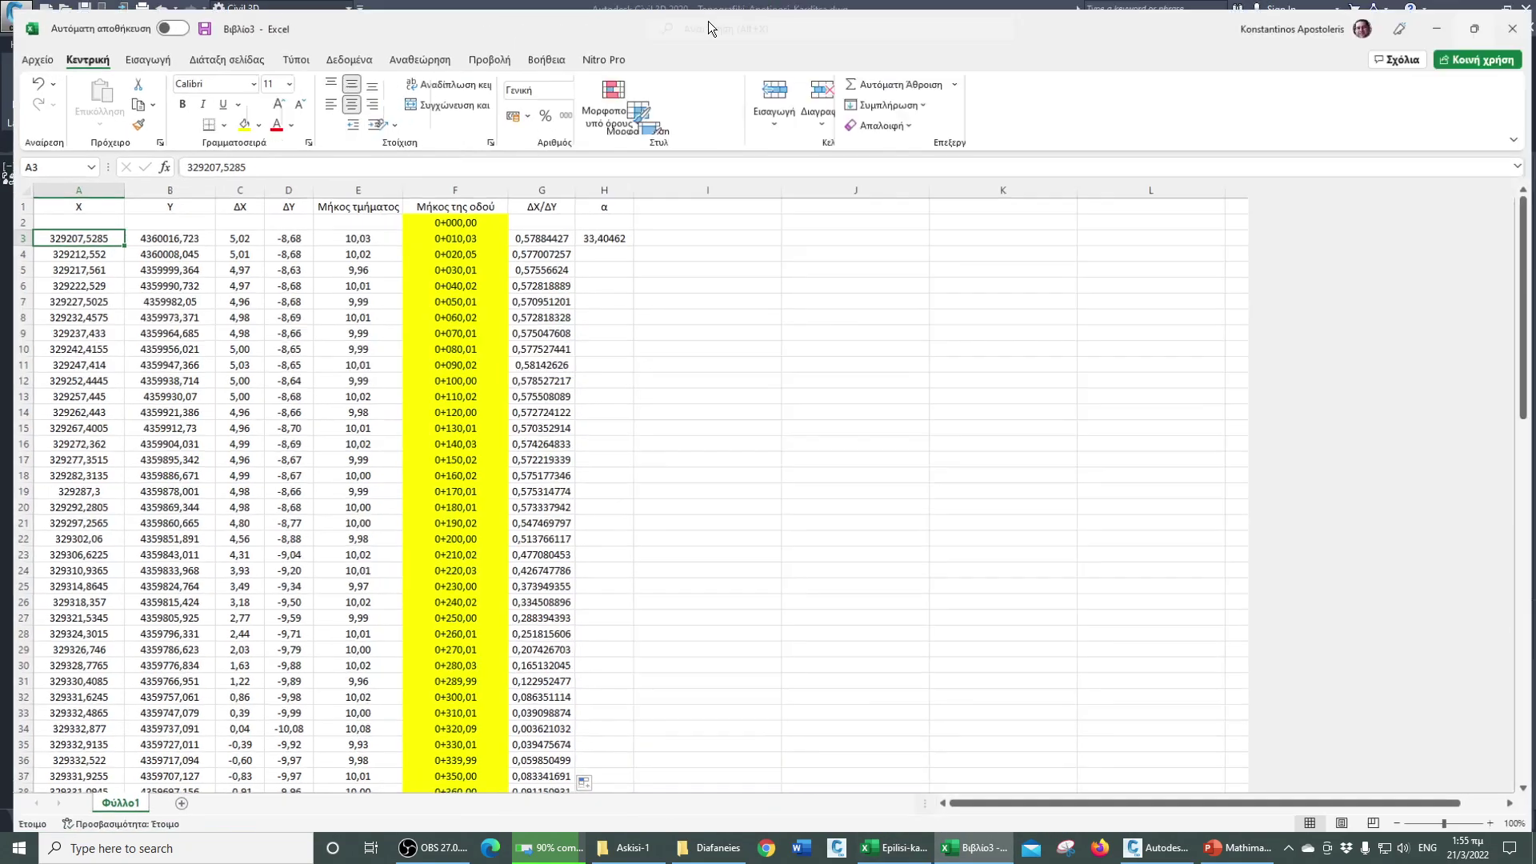
{"action": "left_click", "coordinate": [620, 231]}
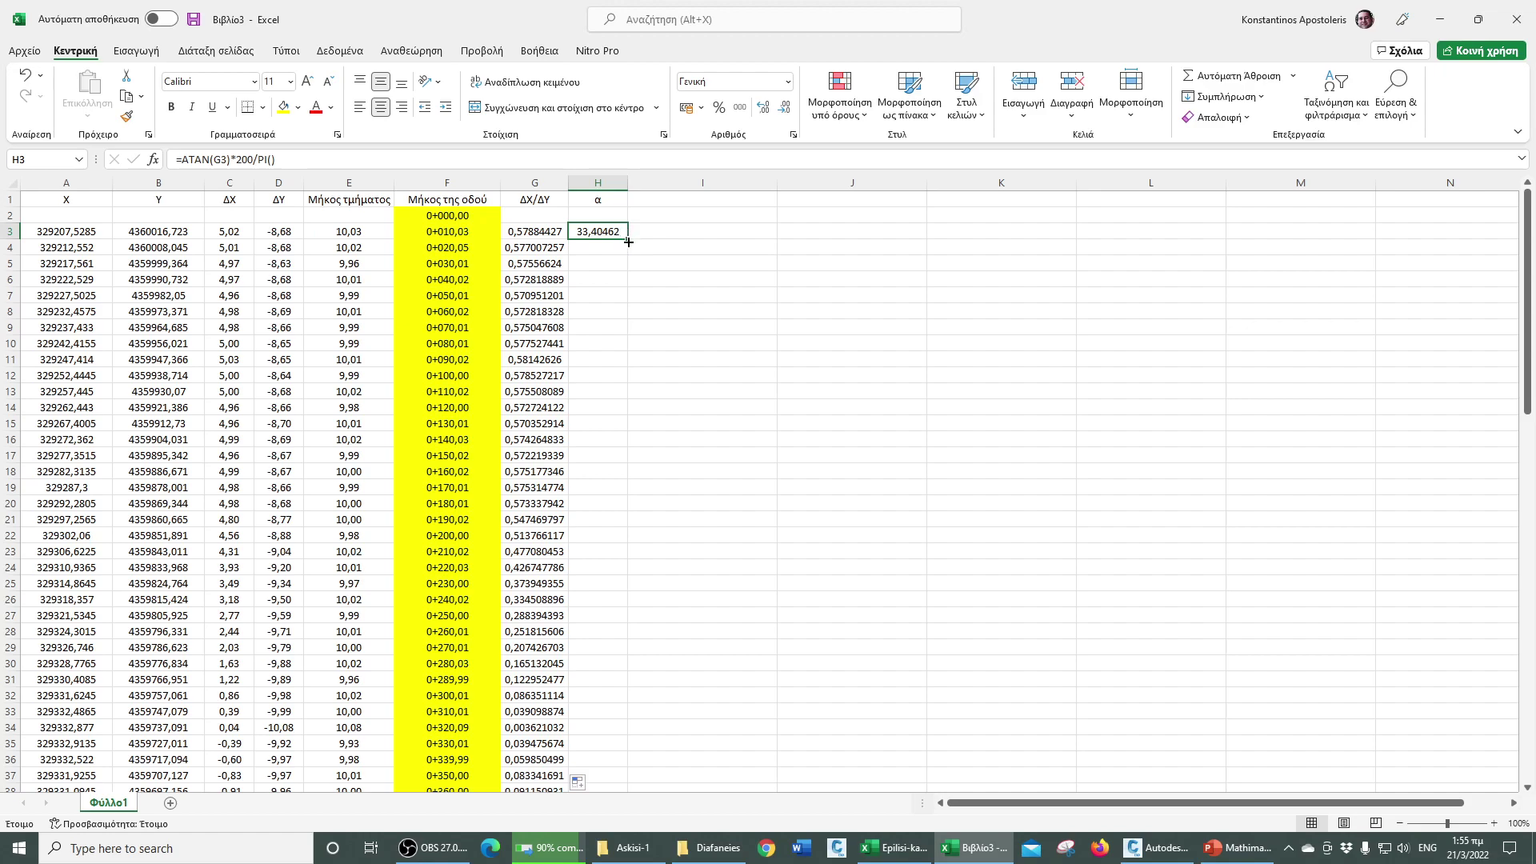
{"action": "double_click", "coordinate": [627, 239]}
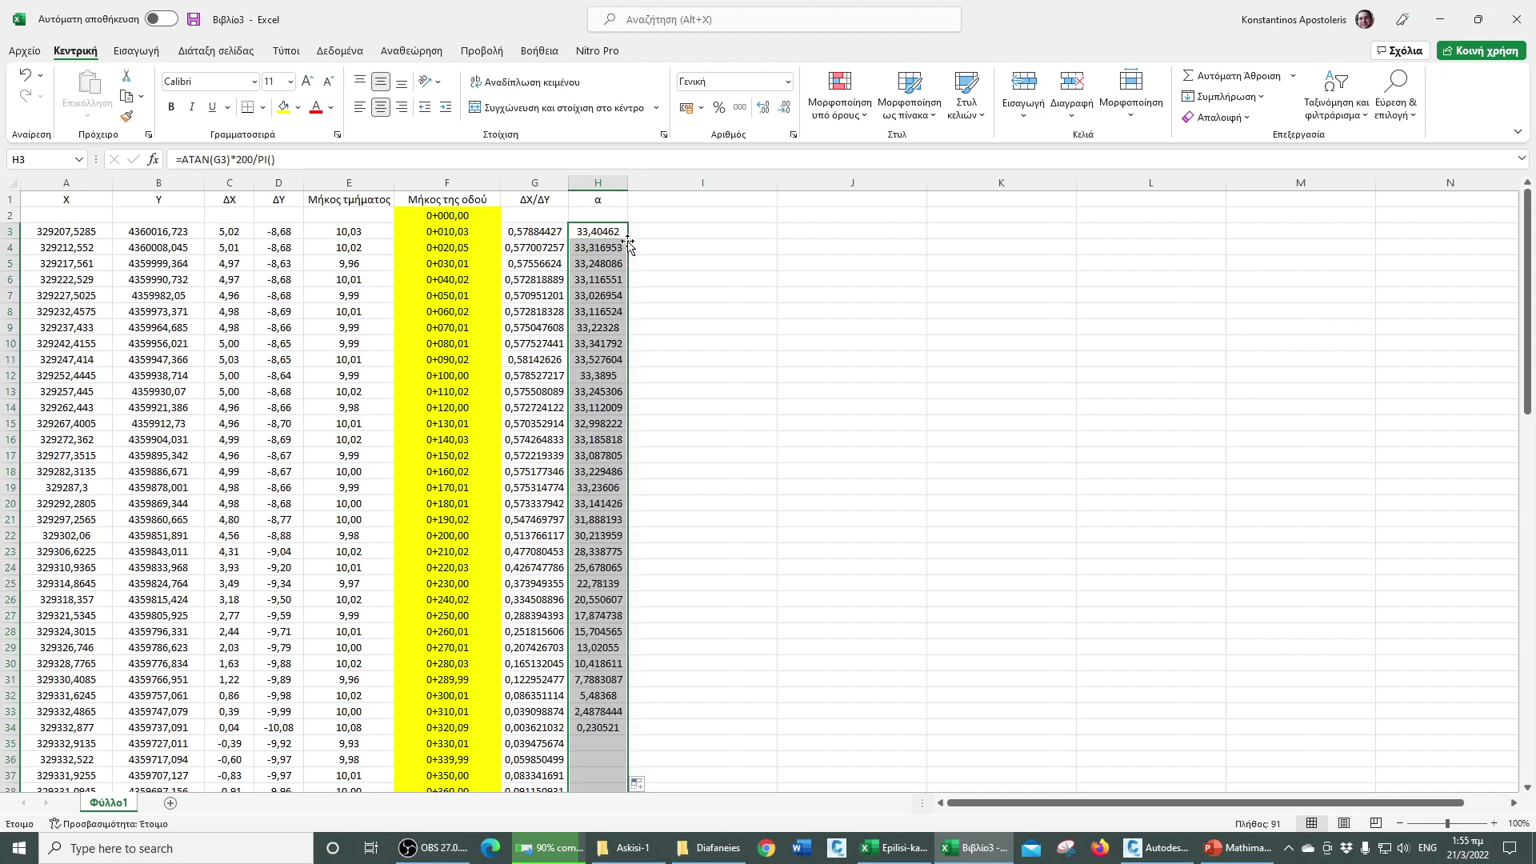
- Enter the heading Αζιμούθιο in I1 and narrow column I
{"action": "left_click", "coordinate": [703, 202]}
{"action": "type", "text": "A"}
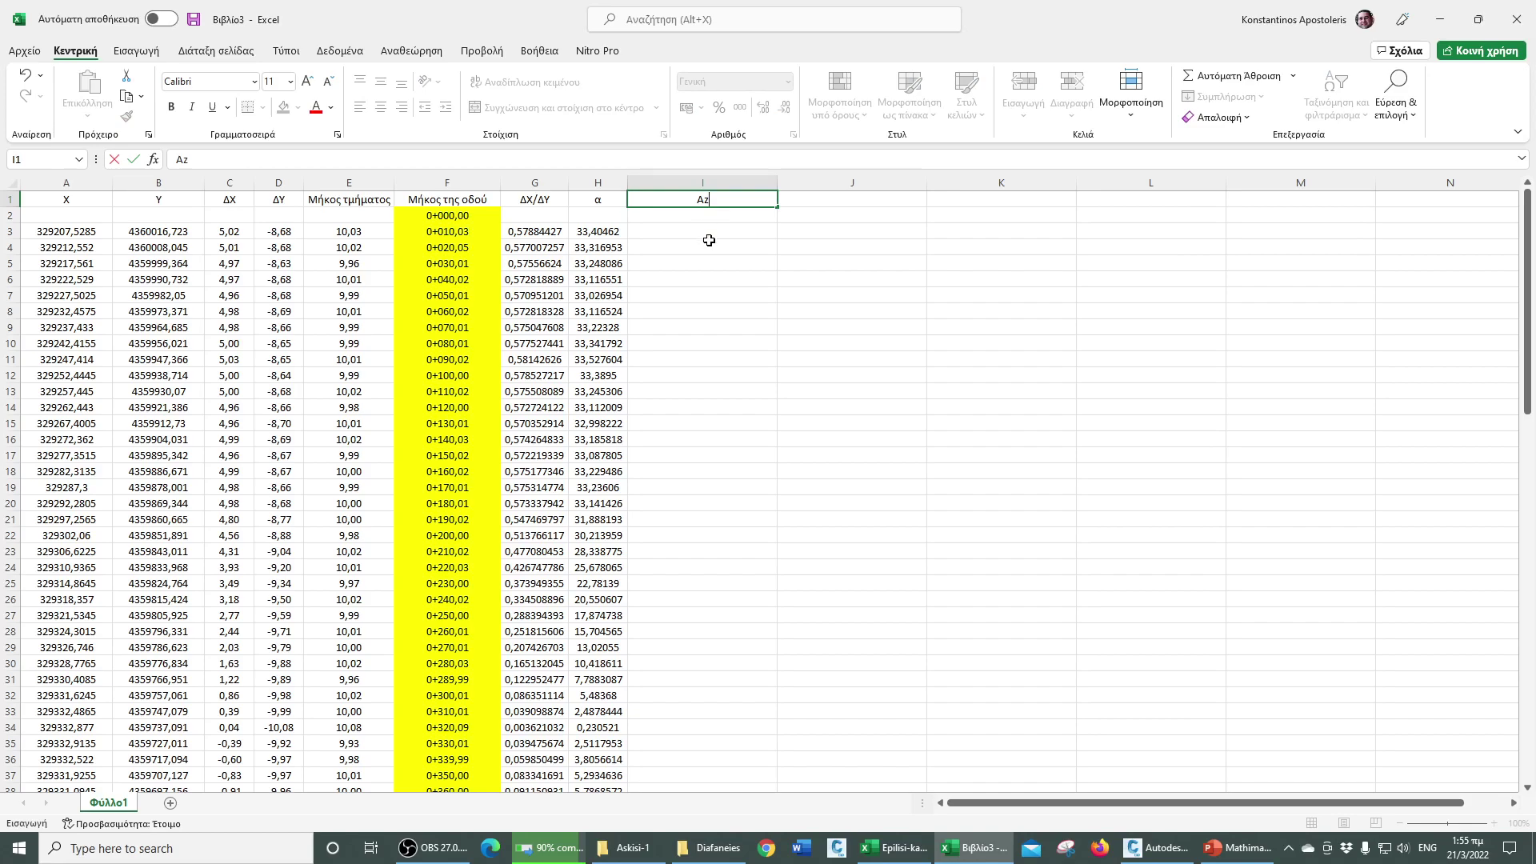
{"action": "type", "text": "ζιμούθιο"}
{"action": "key", "text": "Return"}
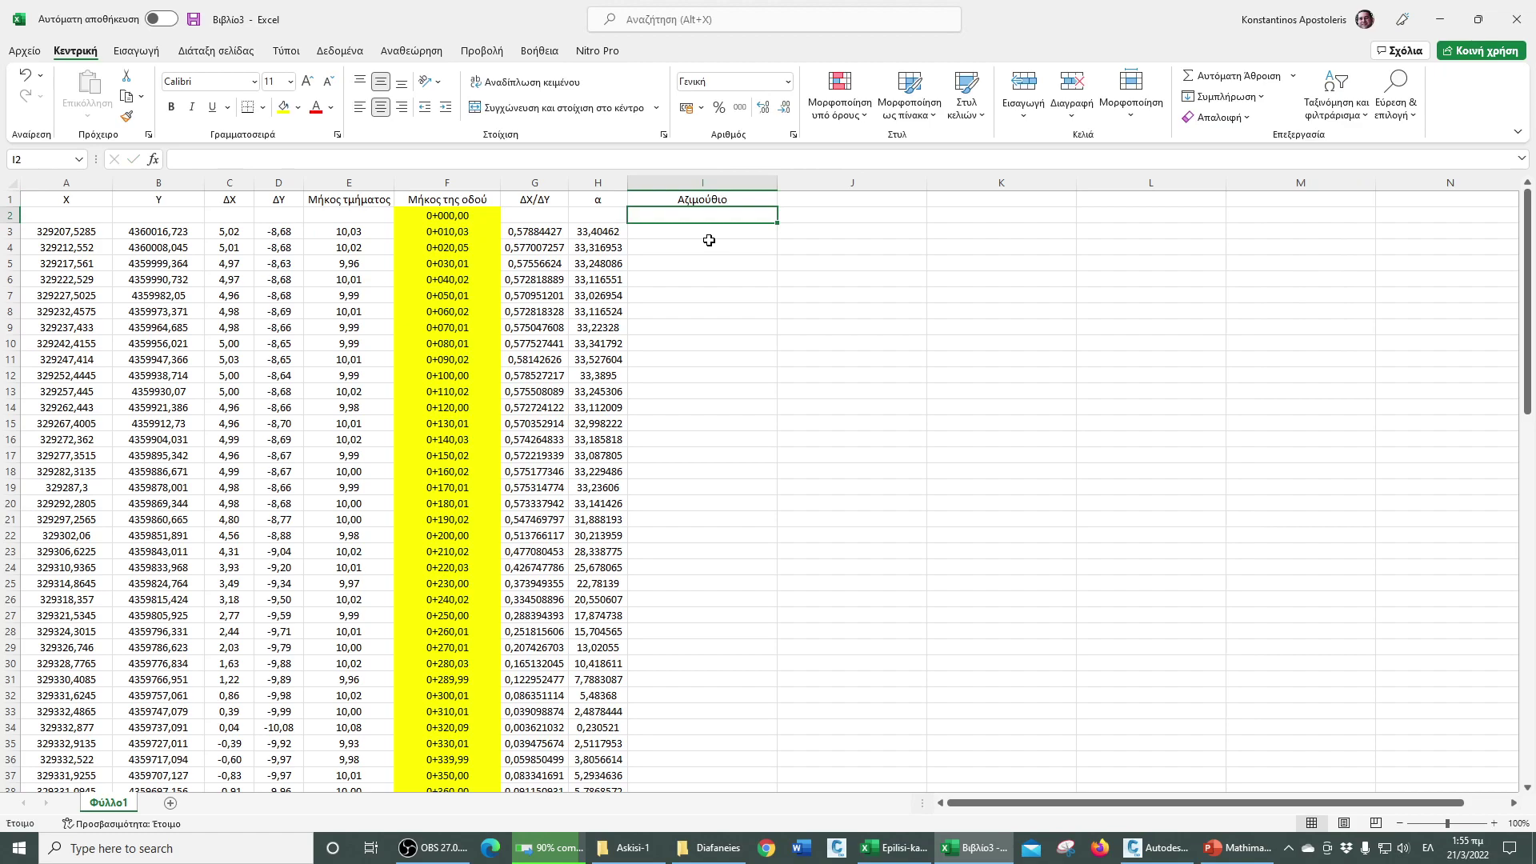
{"action": "left_click_drag", "start_coordinate": [777, 182], "coordinate": [728, 182]}
- Check the quadrant rules on the PowerPoint slide, calculate the first azimuth in I3 with =200-H3 in Excel, and fill it down column I
{"action": "left_click", "coordinate": [1236, 848]}
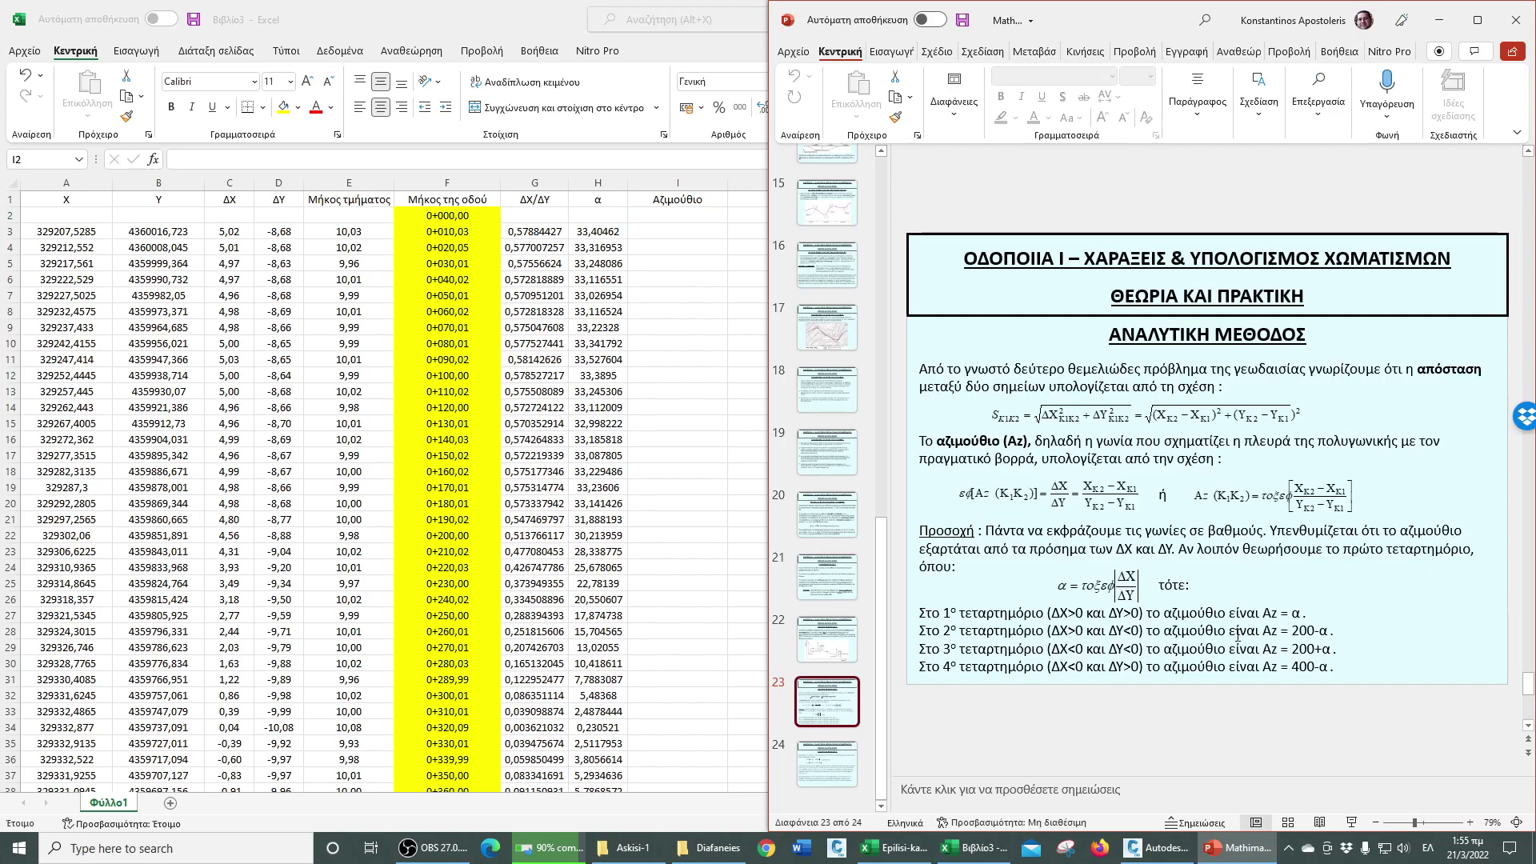
{"action": "left_click", "coordinate": [695, 229]}
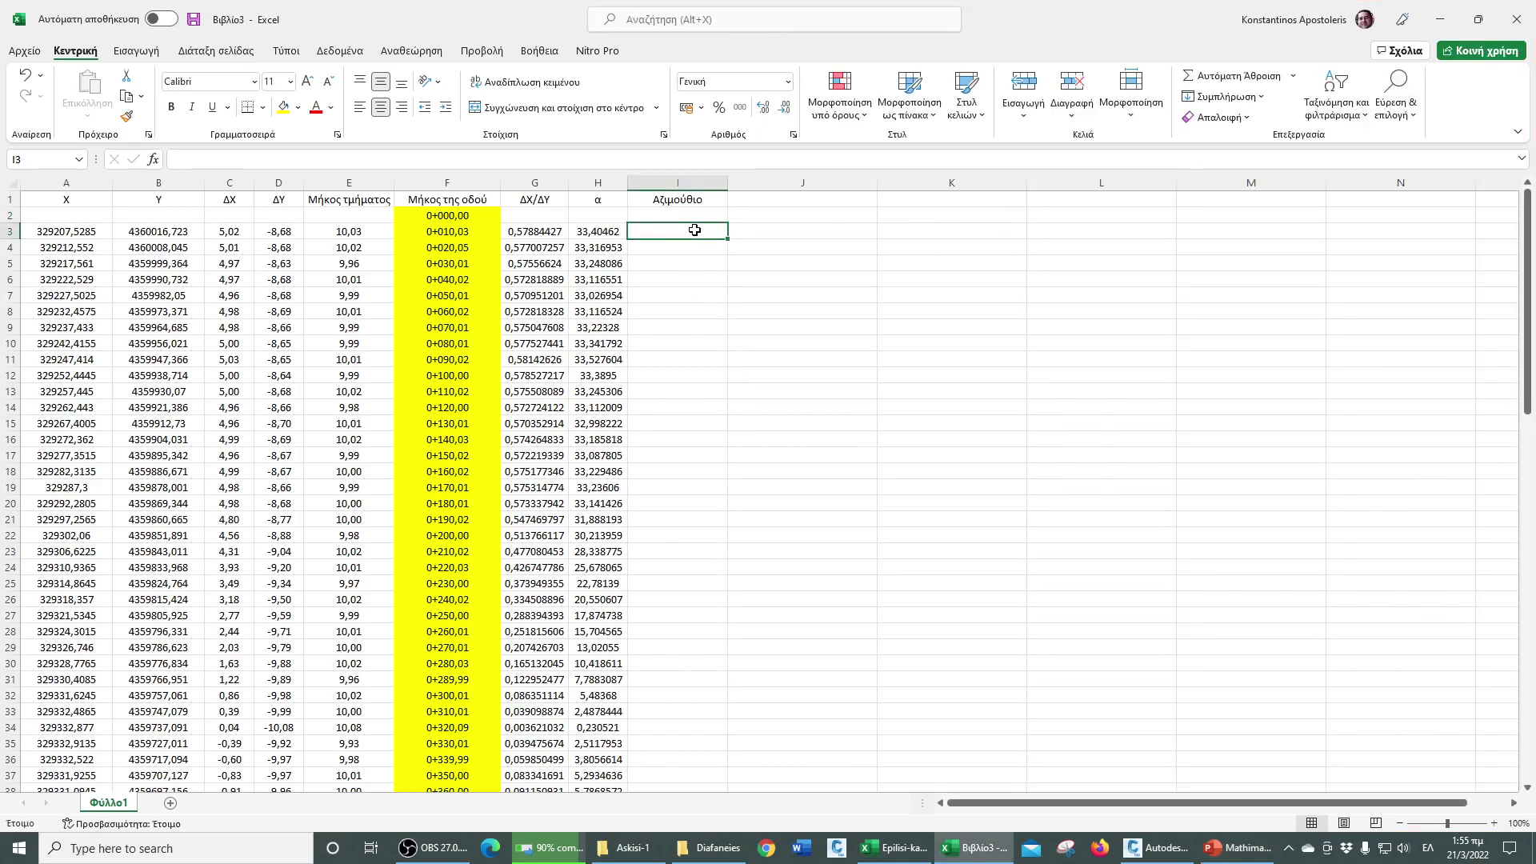
{"action": "type", "text": "=200-H3"}
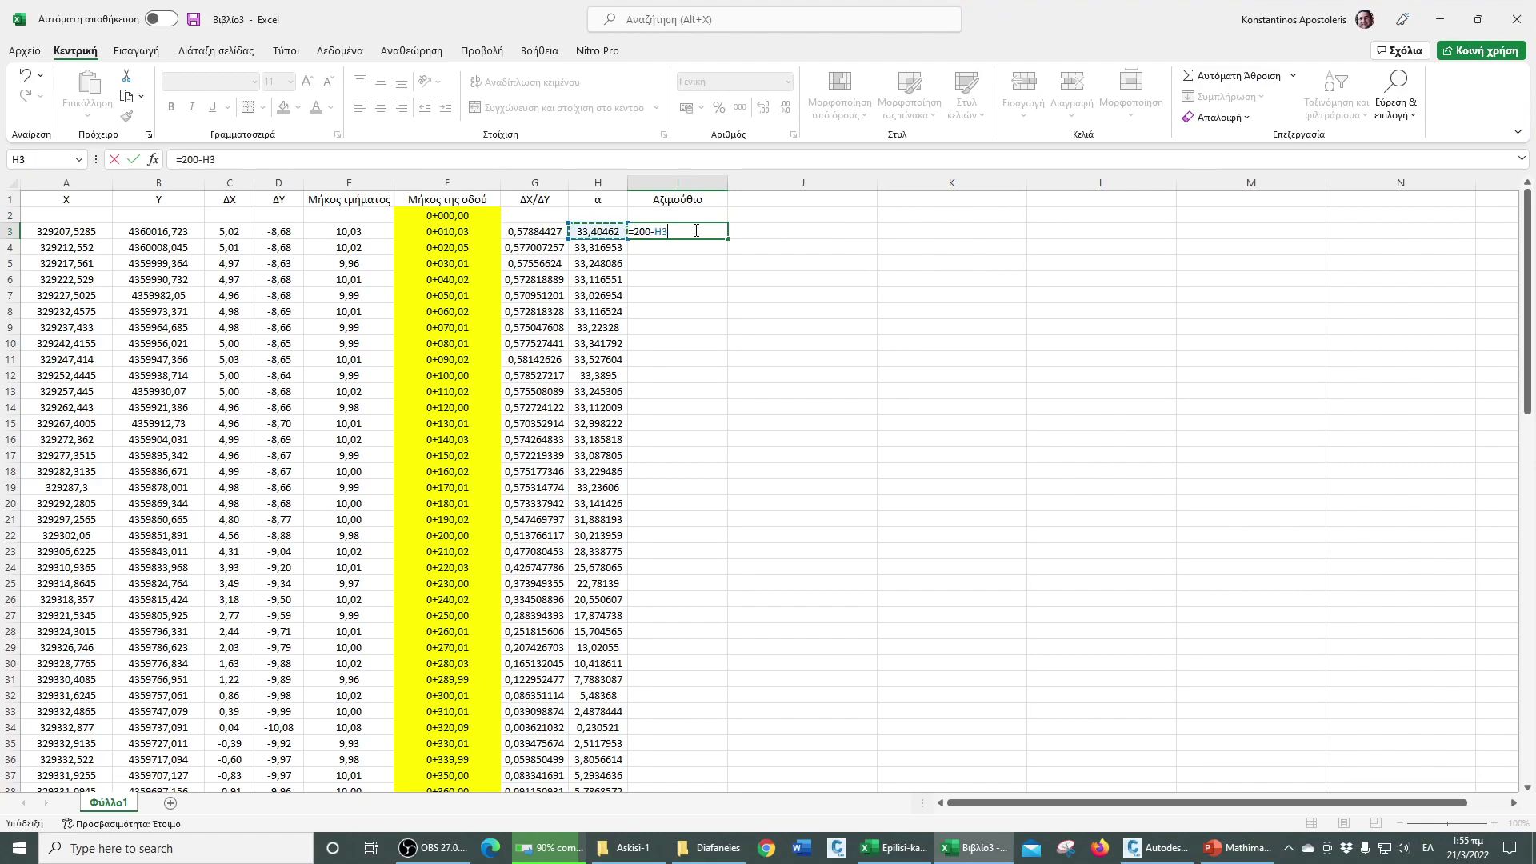
{"action": "key", "text": "Return"}
{"action": "left_click", "coordinate": [694, 230]}
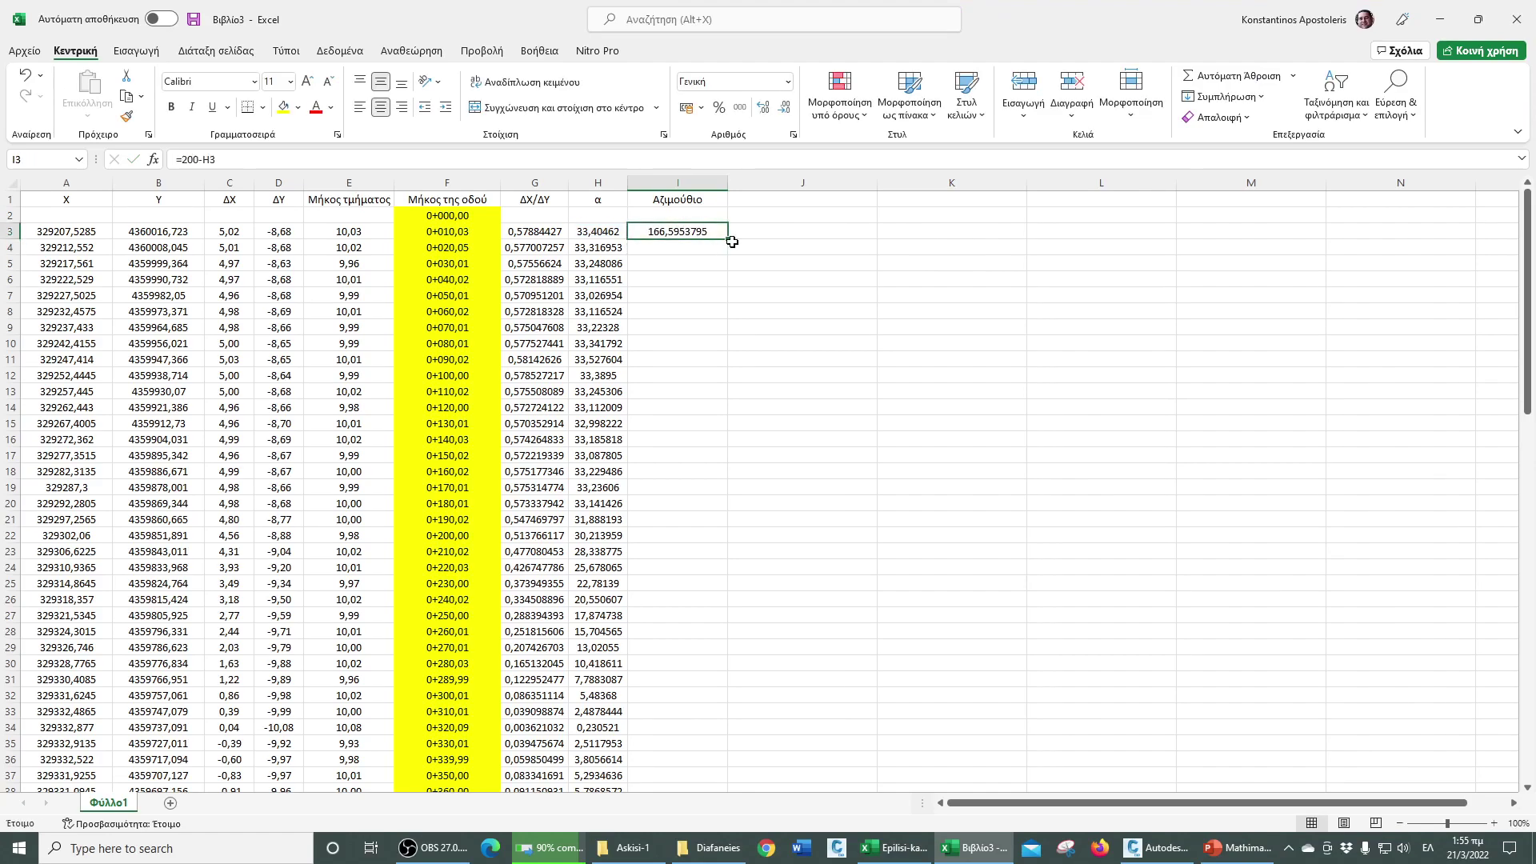
{"action": "double_click", "coordinate": [729, 240]}
- Clear the formulas from G93:I93 in the last vertex's row and narrow the Αζιμούθιο column slightly
{"action": "scroll", "coordinate": [727, 240], "scroll_direction": "down", "scroll_amount": 6}
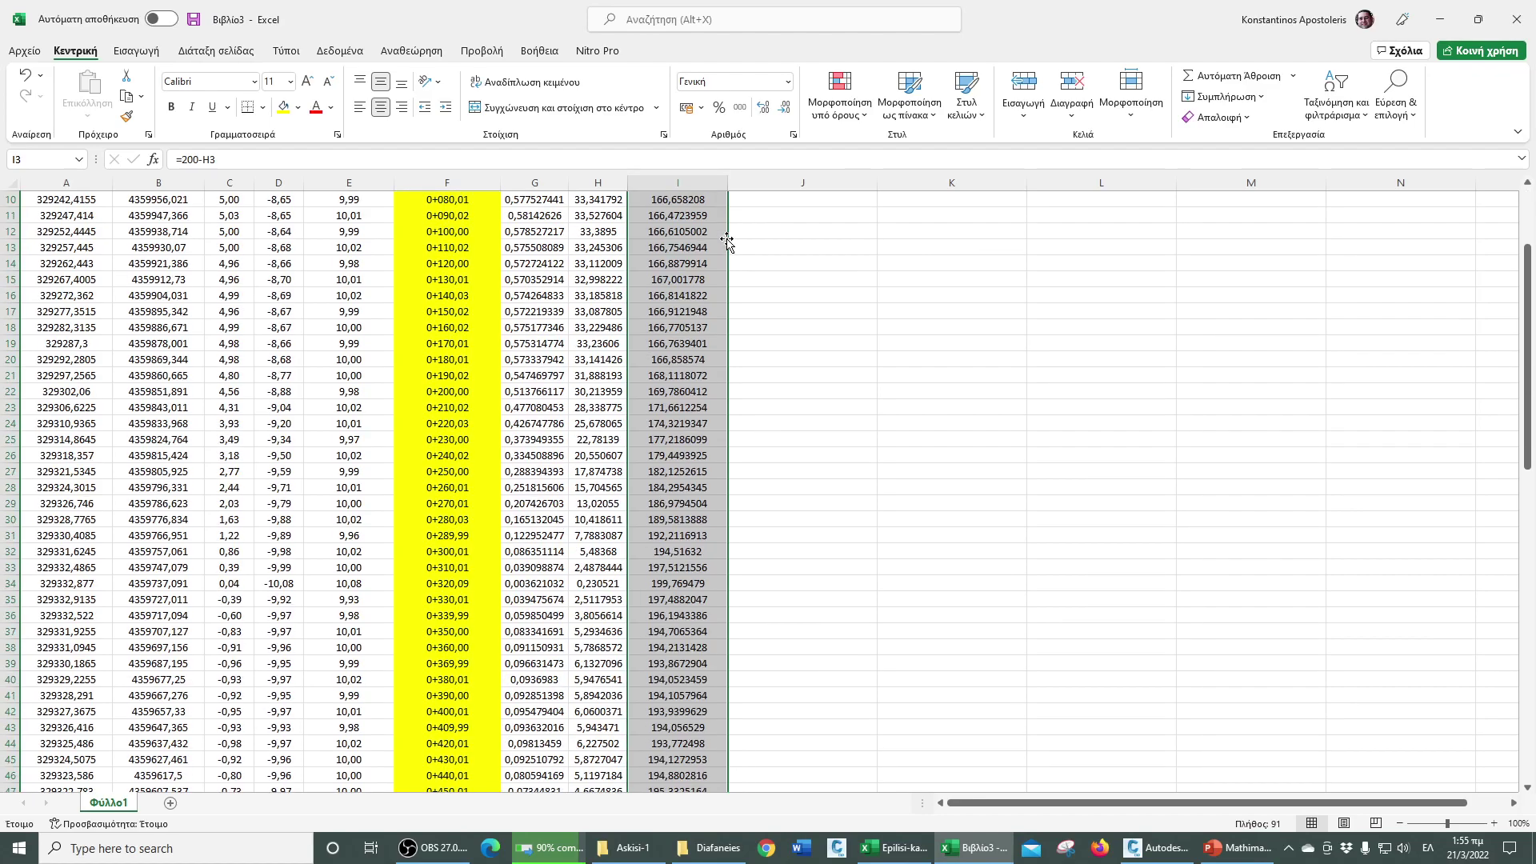
{"action": "scroll", "coordinate": [727, 240], "scroll_direction": "down", "scroll_amount": 14}
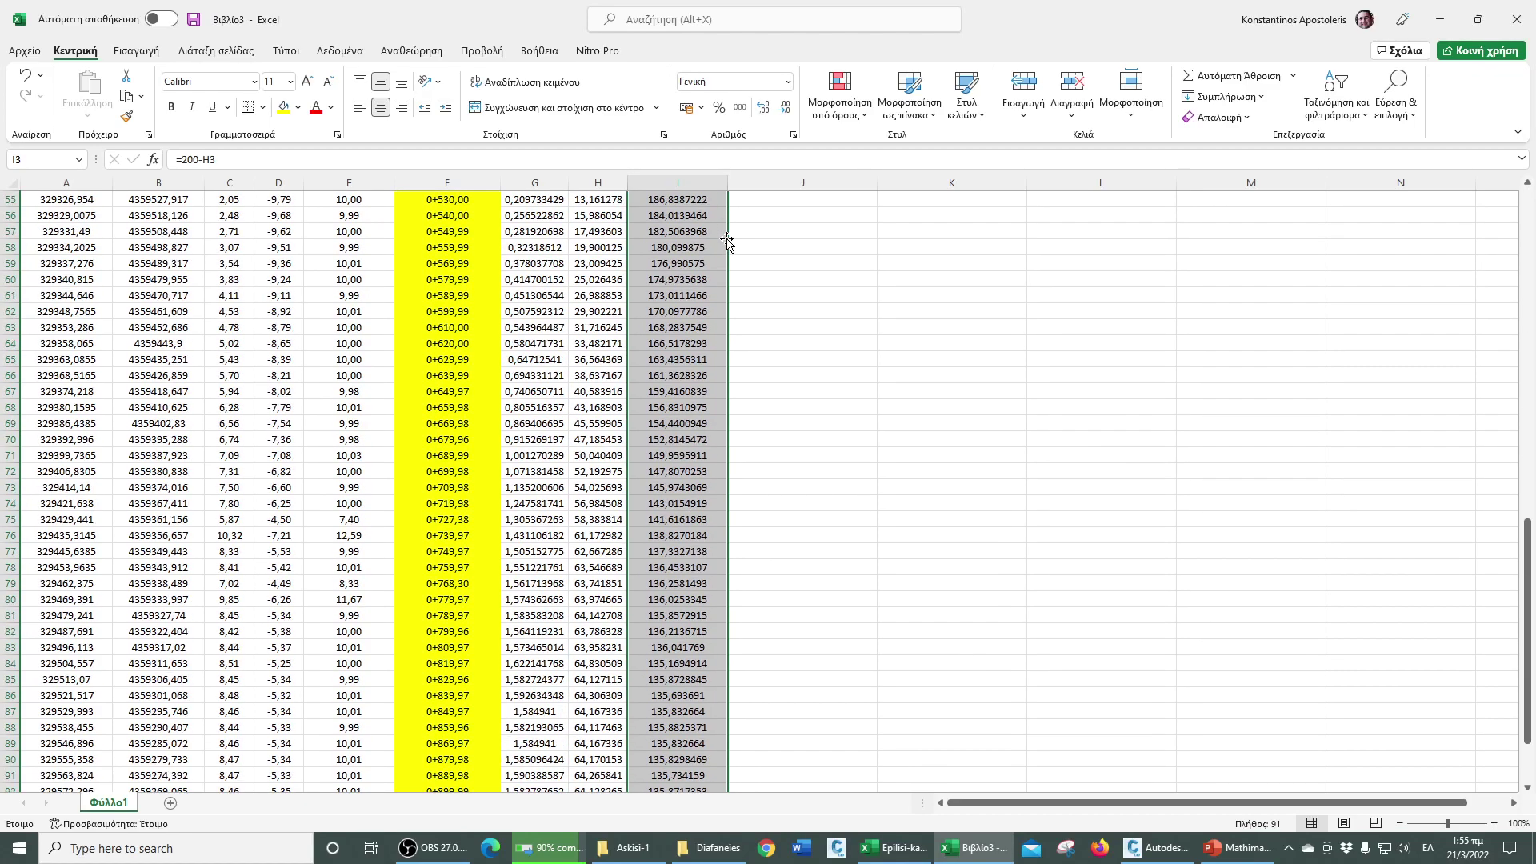
{"action": "left_click_drag", "start_coordinate": [528, 713], "coordinate": [704, 712]}
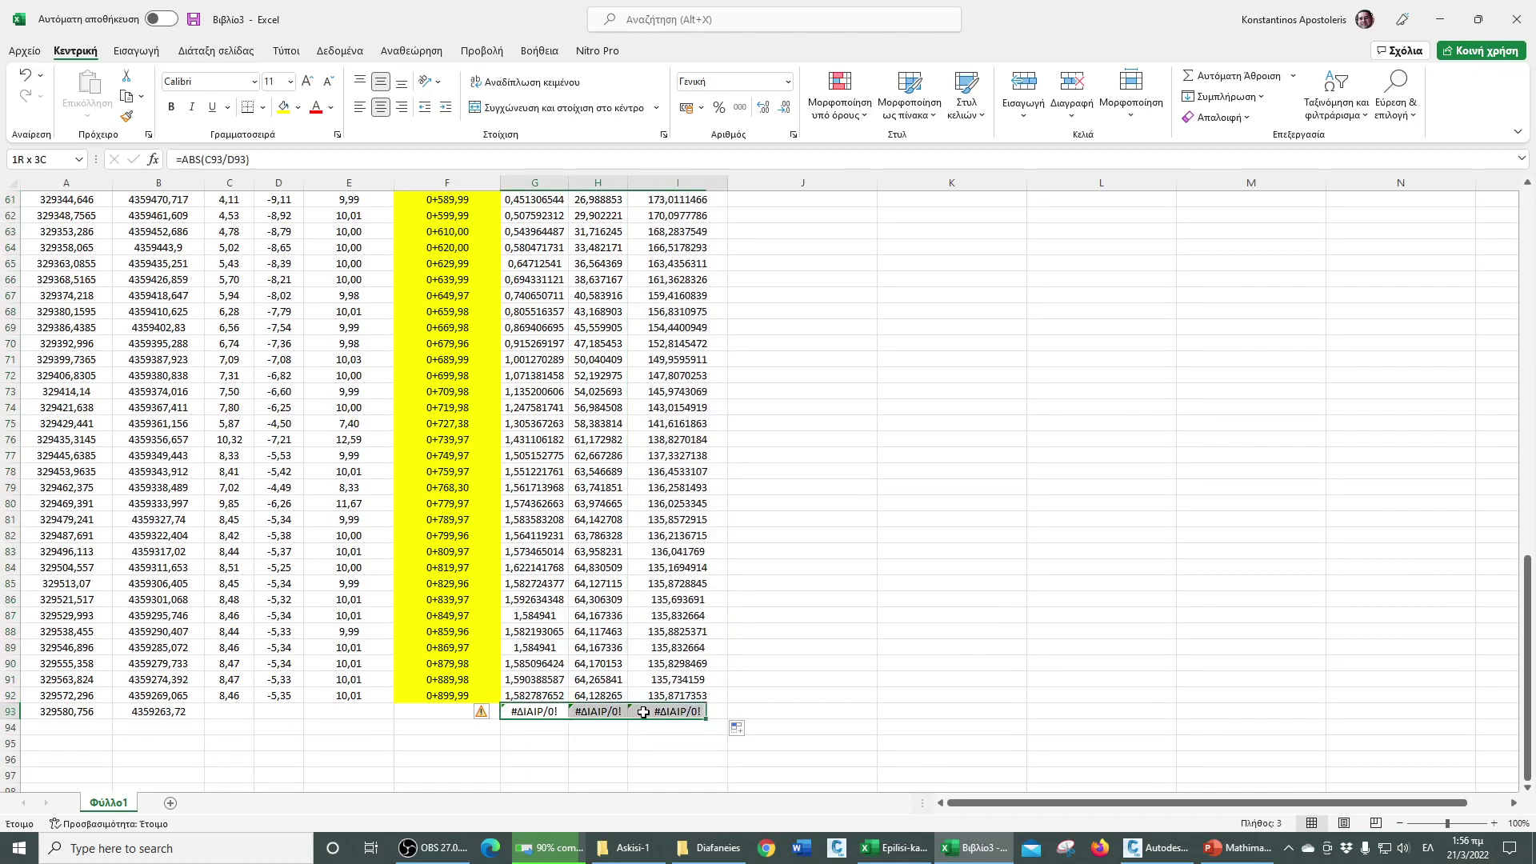
{"action": "key", "text": "Delete"}
{"action": "scroll", "coordinate": [666, 509], "scroll_direction": "up", "scroll_amount": 12}
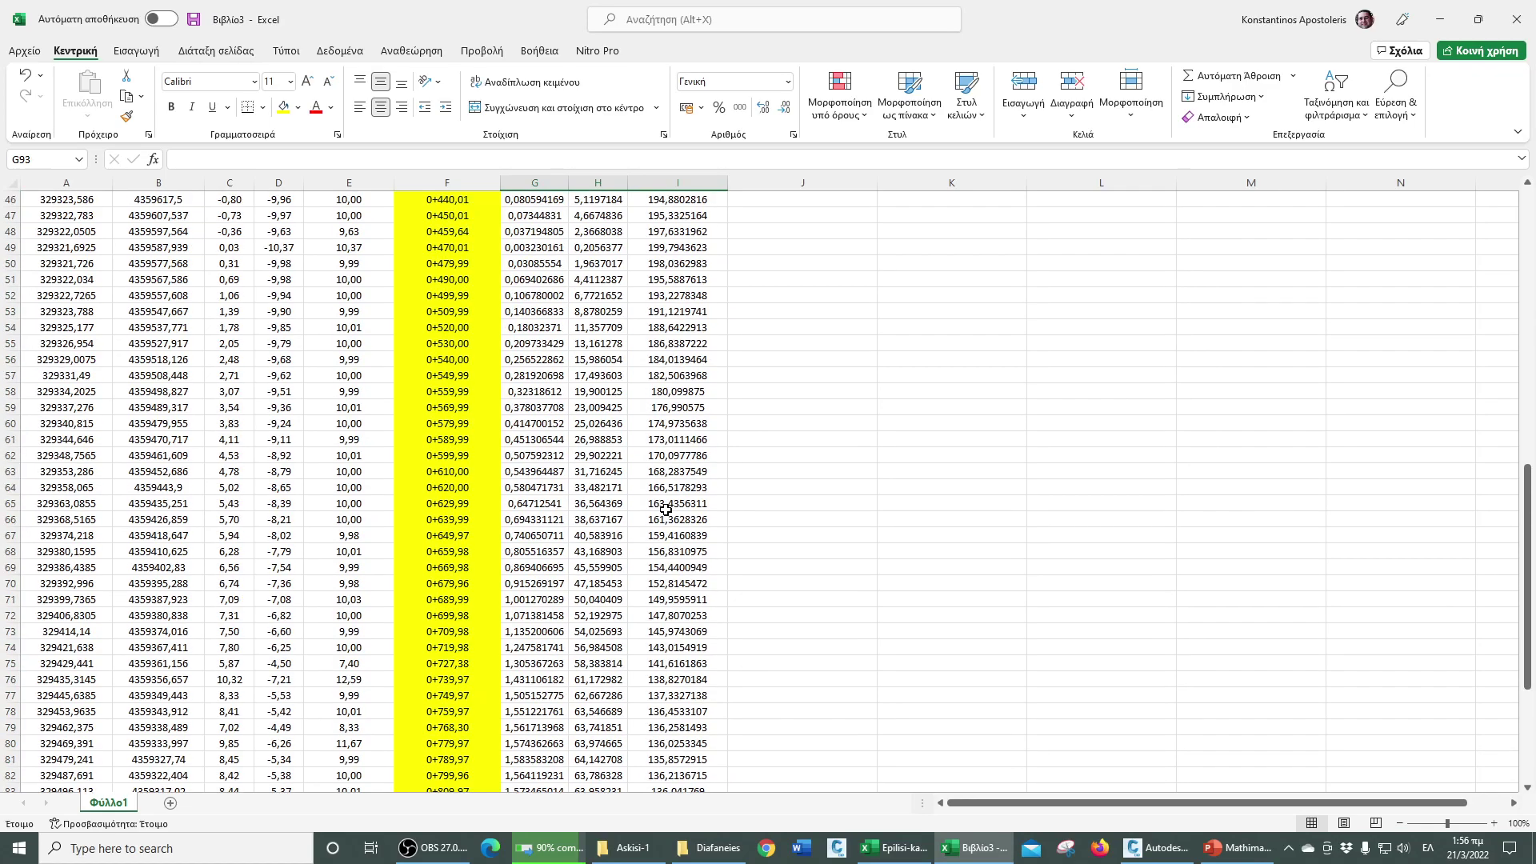
{"action": "scroll", "coordinate": [666, 510], "scroll_direction": "up", "scroll_amount": 8}
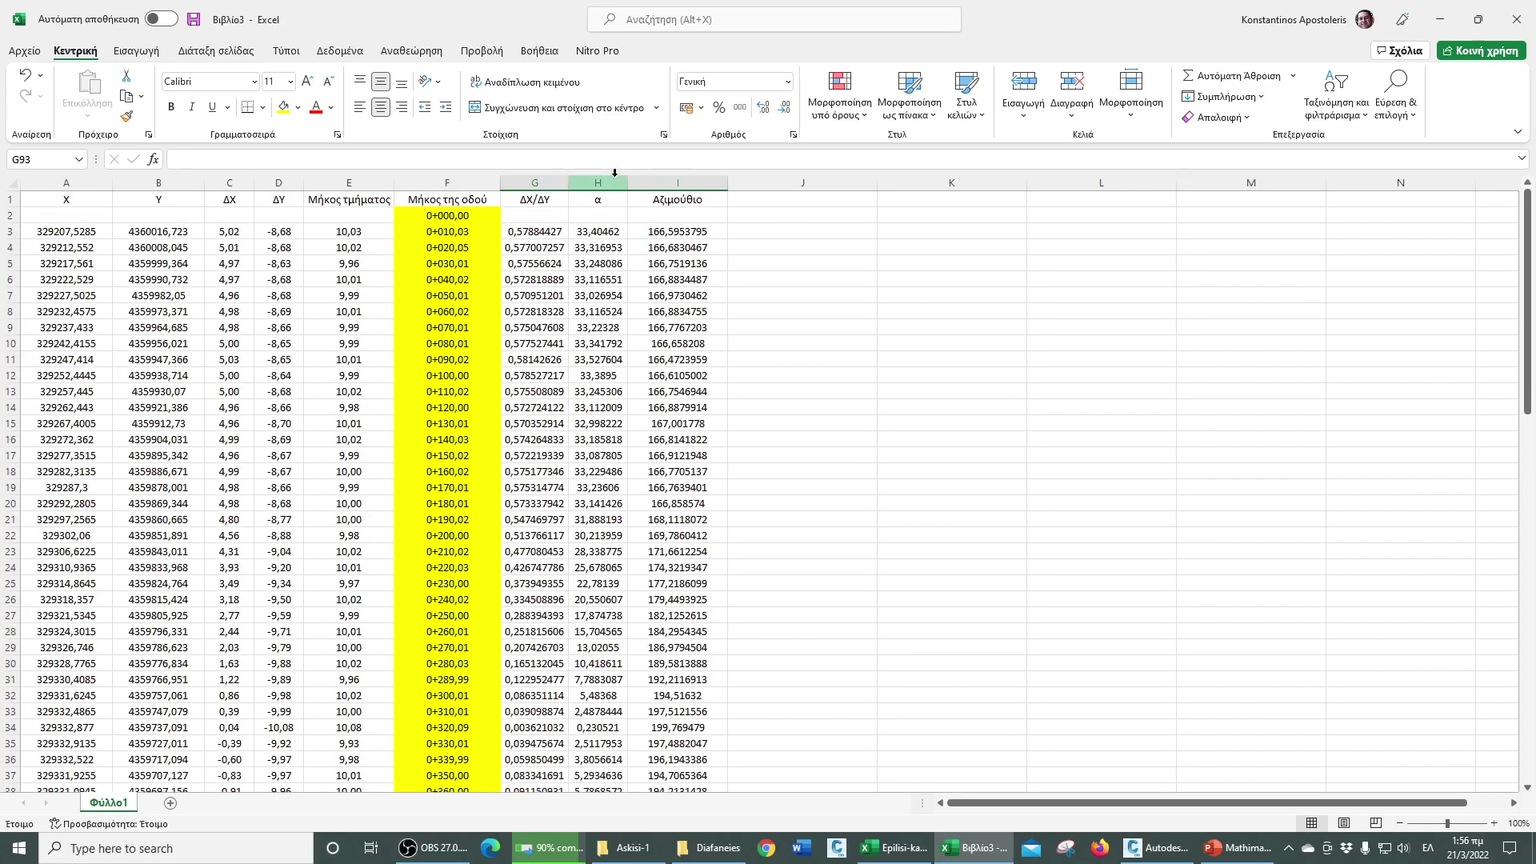
{"action": "left_click_drag", "start_coordinate": [728, 182], "coordinate": [708, 182]}
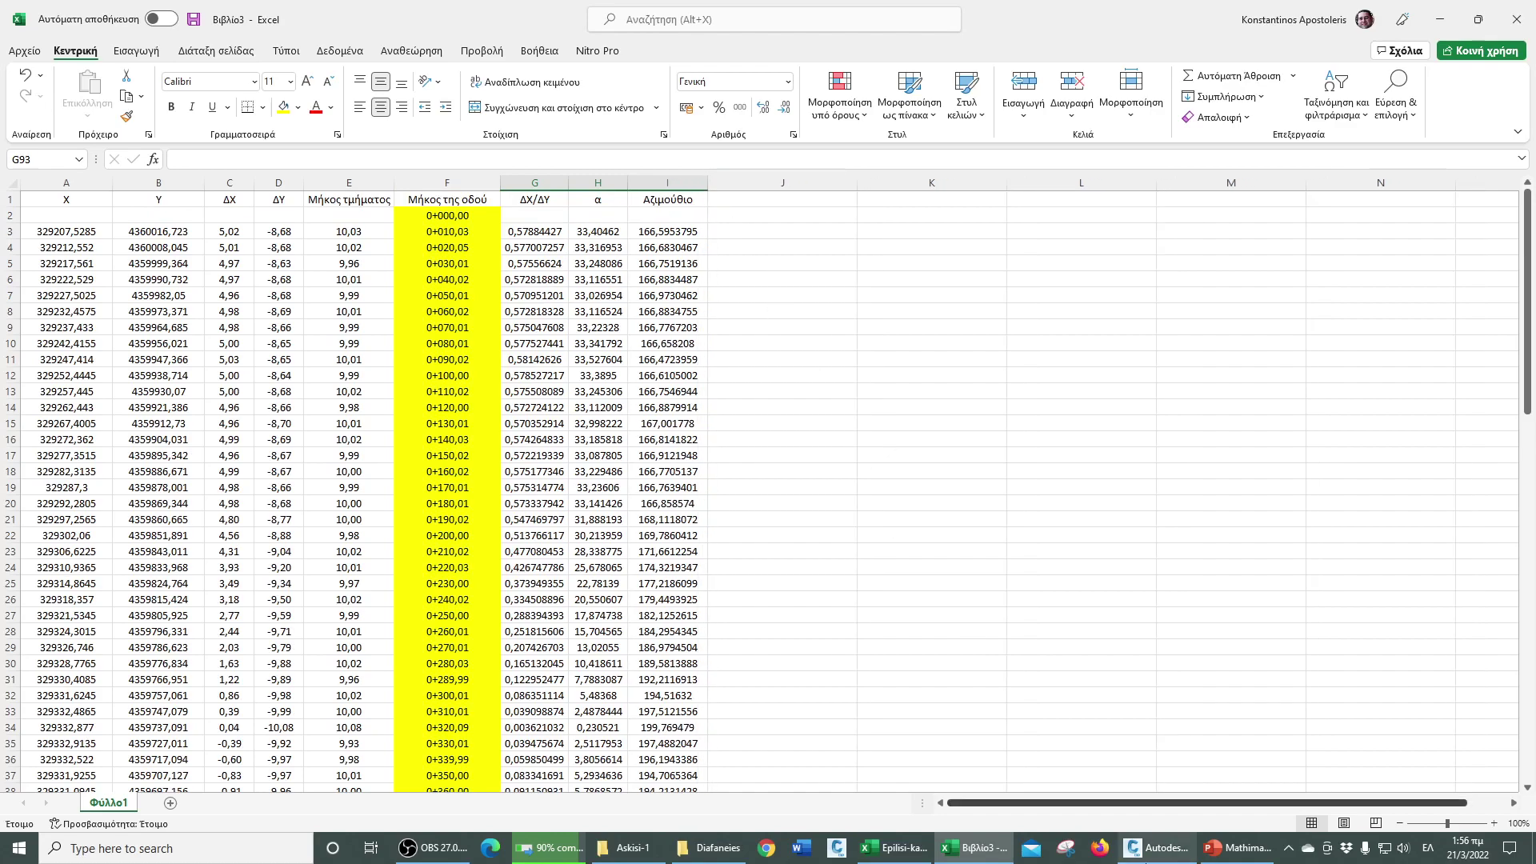
- Switch between Civil 3D and Excel to compare the angular dimension at point 178 with the first segment's azimuth and ΔΥ
{"action": "left_click", "coordinate": [1178, 856]}
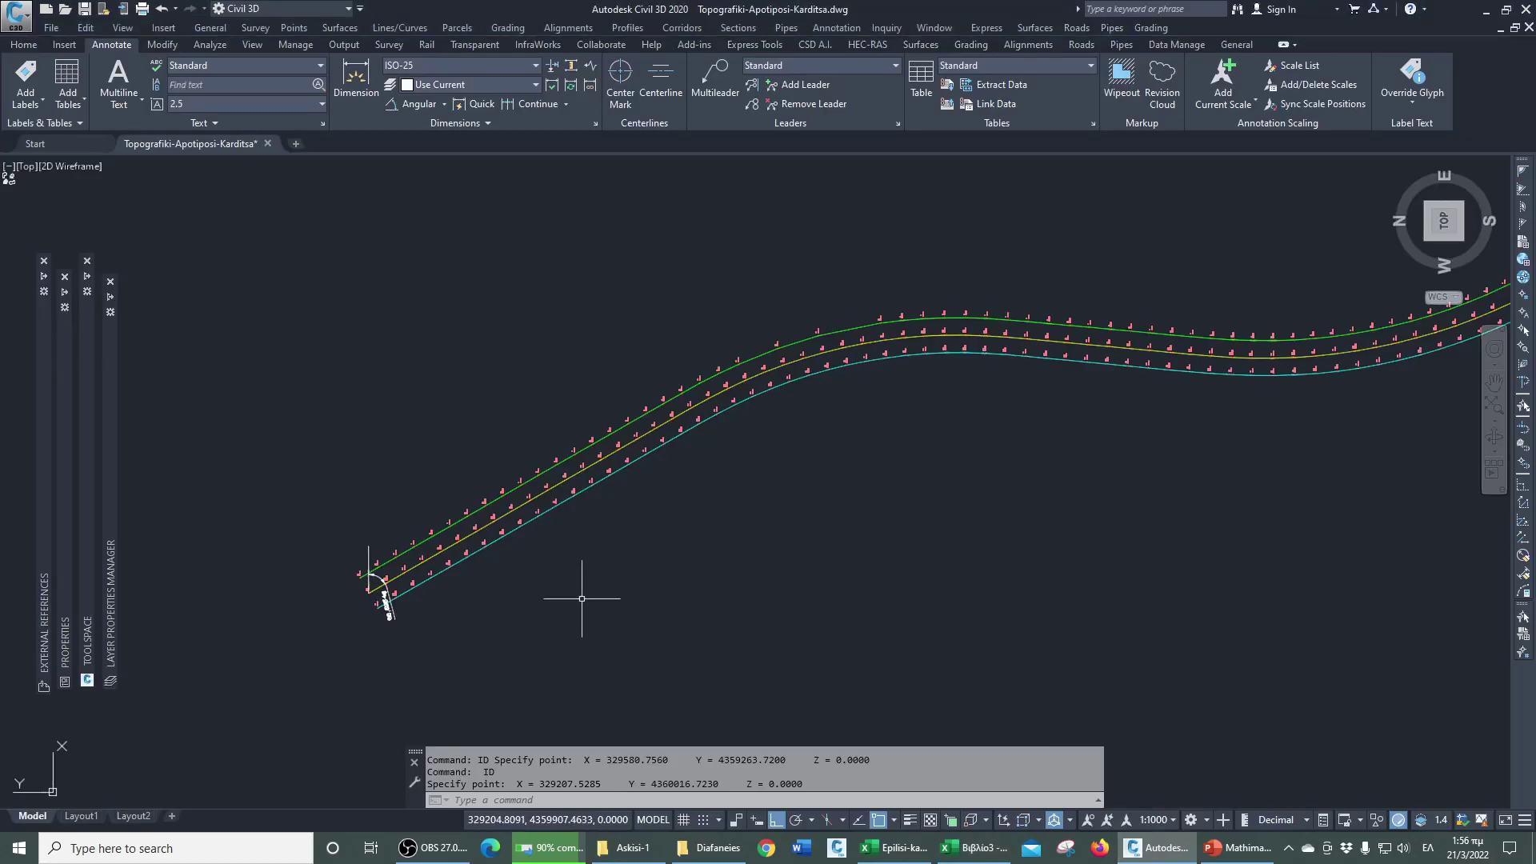
{"action": "scroll", "coordinate": [364, 577], "scroll_direction": "up", "scroll_amount": 5}
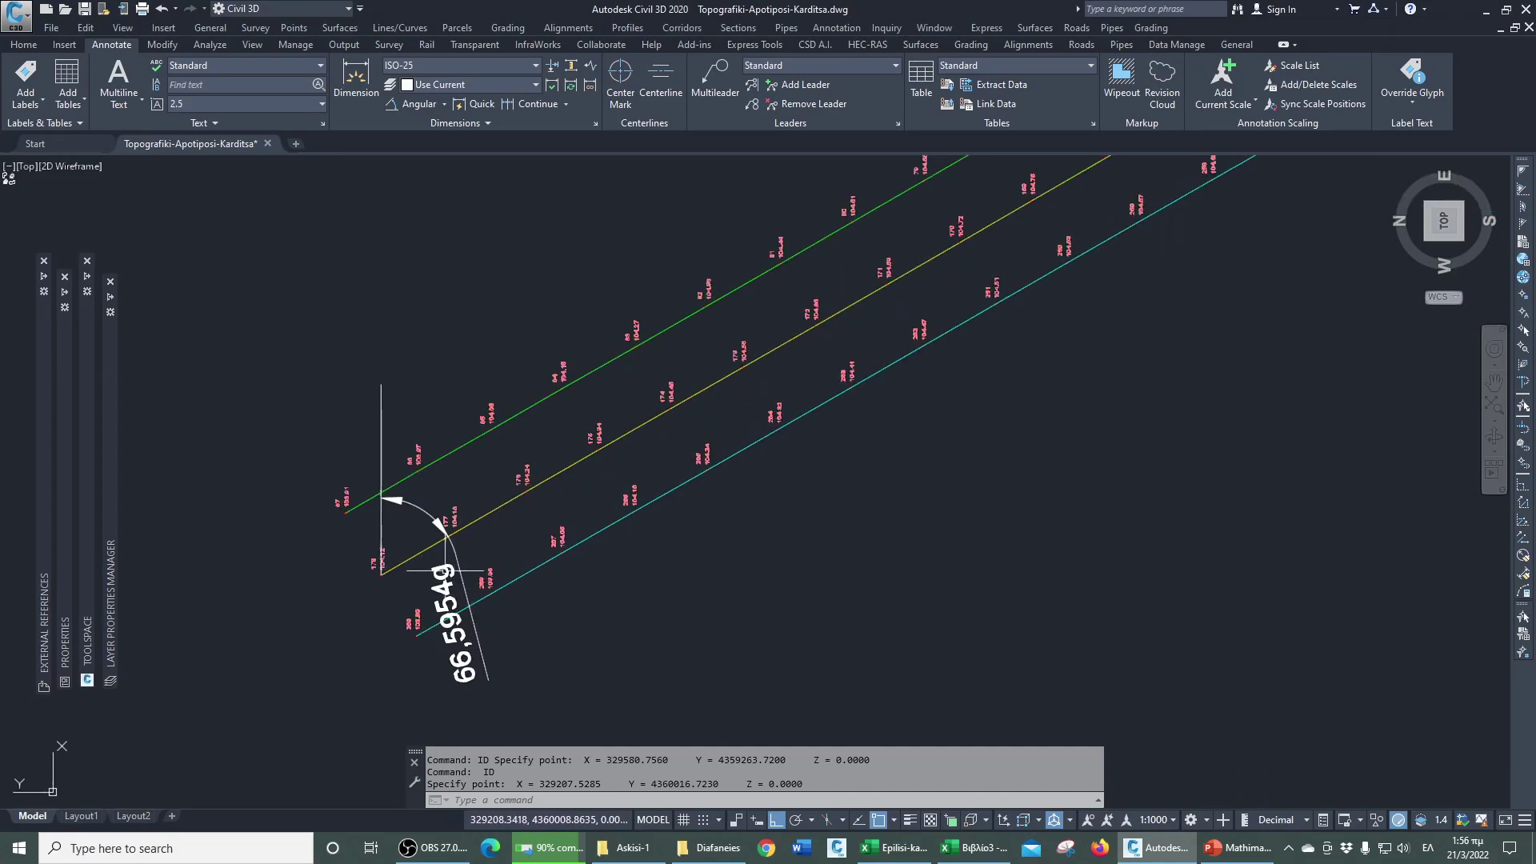
{"action": "scroll", "coordinate": [446, 569], "scroll_direction": "up", "scroll_amount": 2}
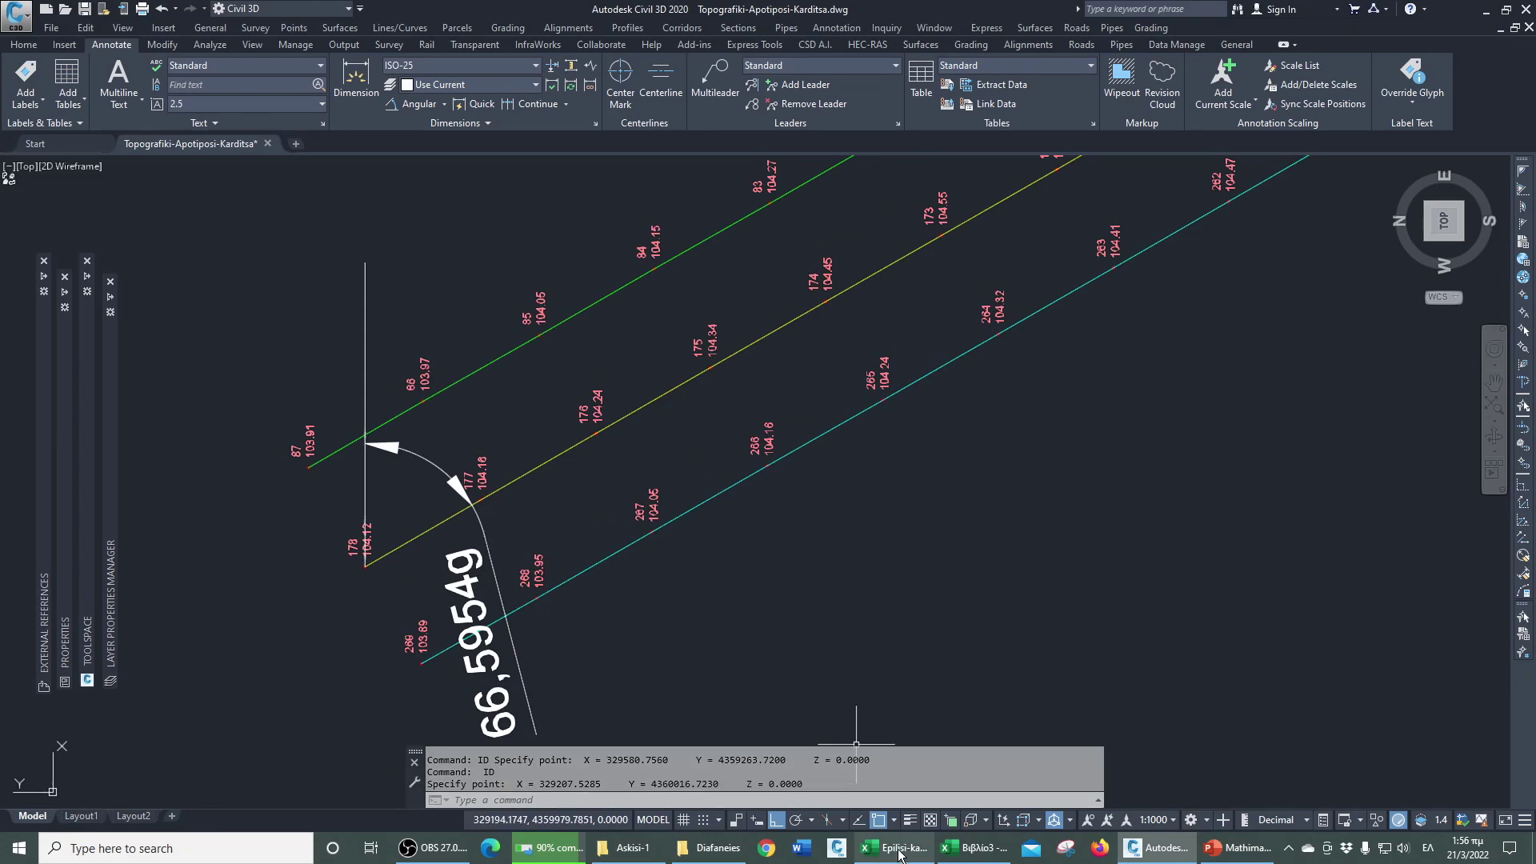
{"action": "left_click", "coordinate": [974, 848]}
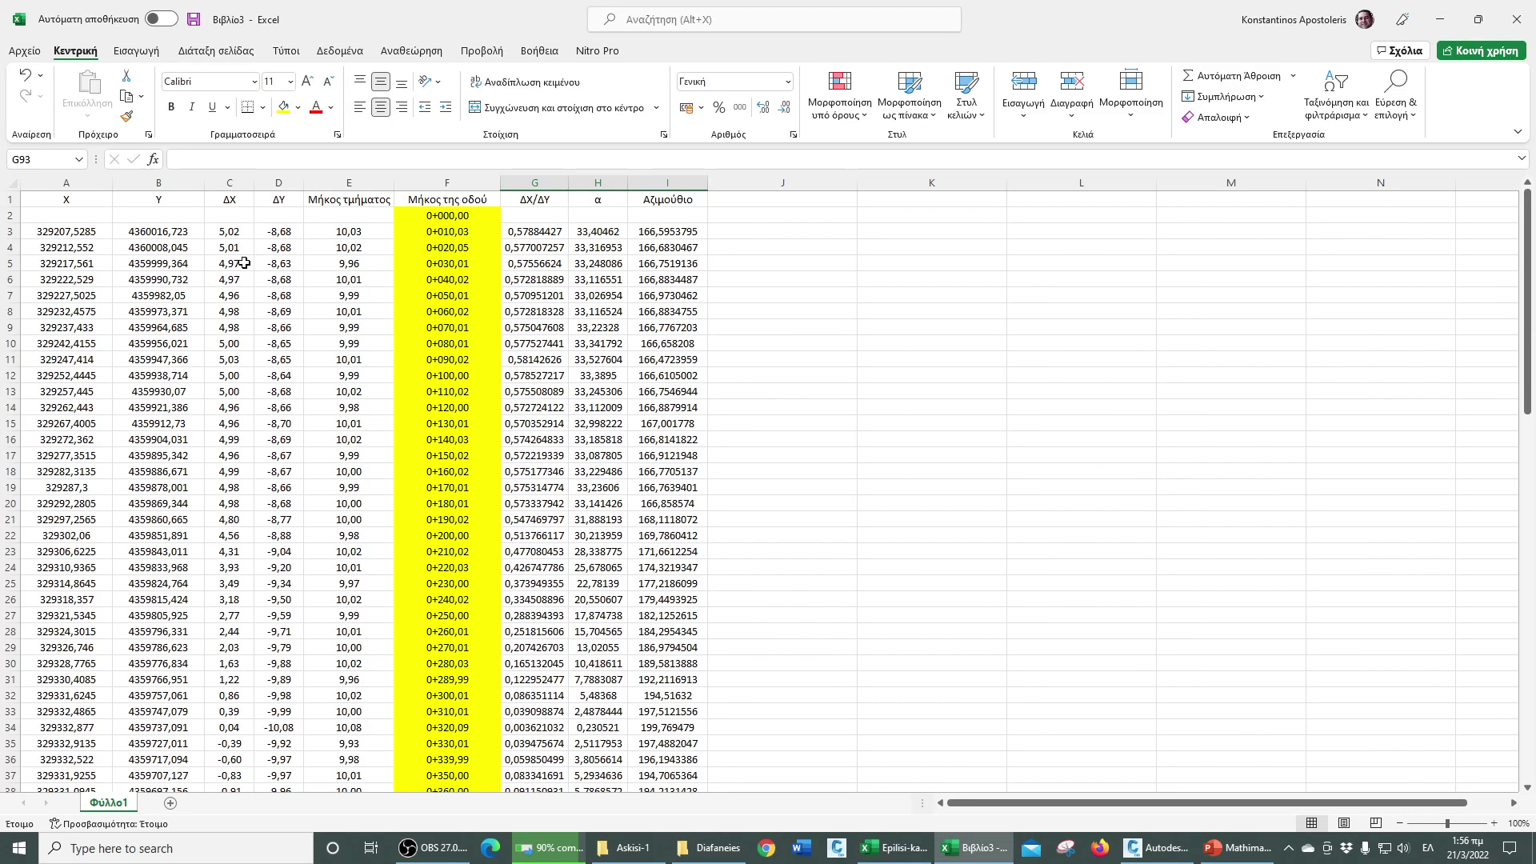
{"action": "left_click", "coordinate": [272, 233]}
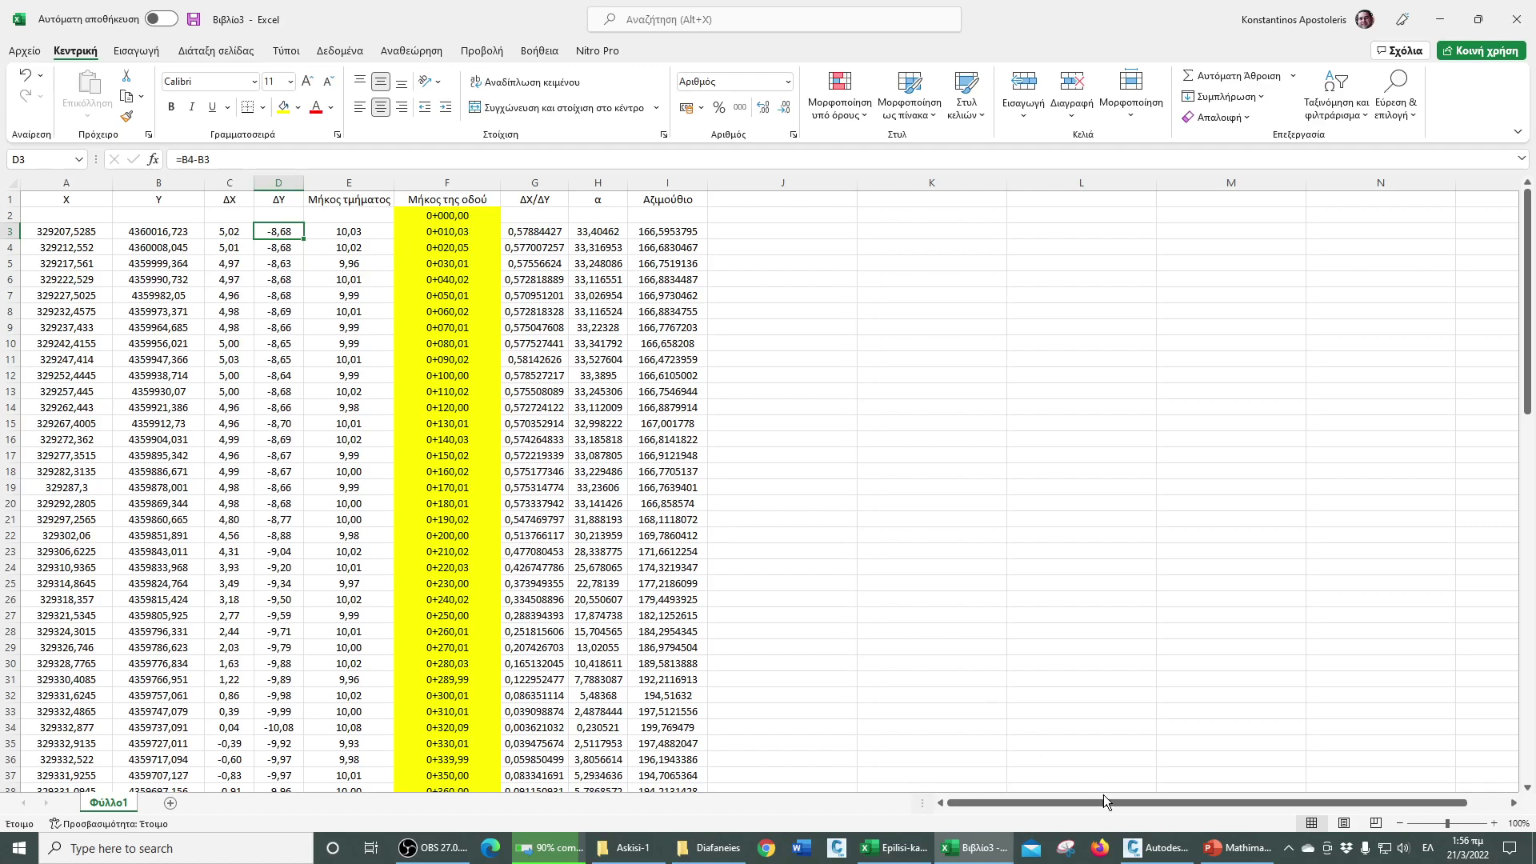
{"action": "left_click", "coordinate": [1158, 847]}
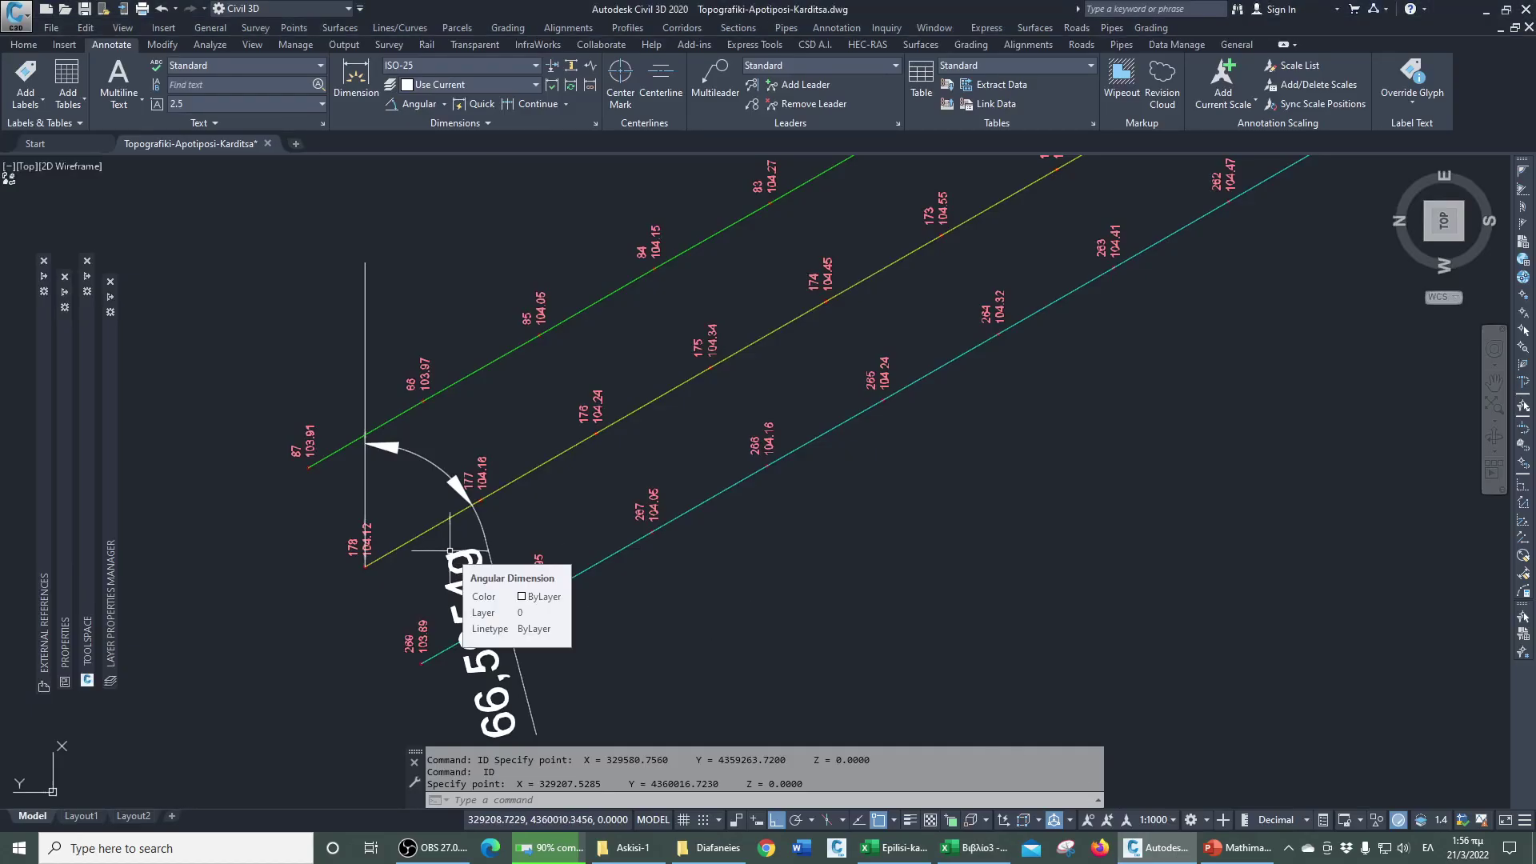
{"action": "key", "text": "Escape"}
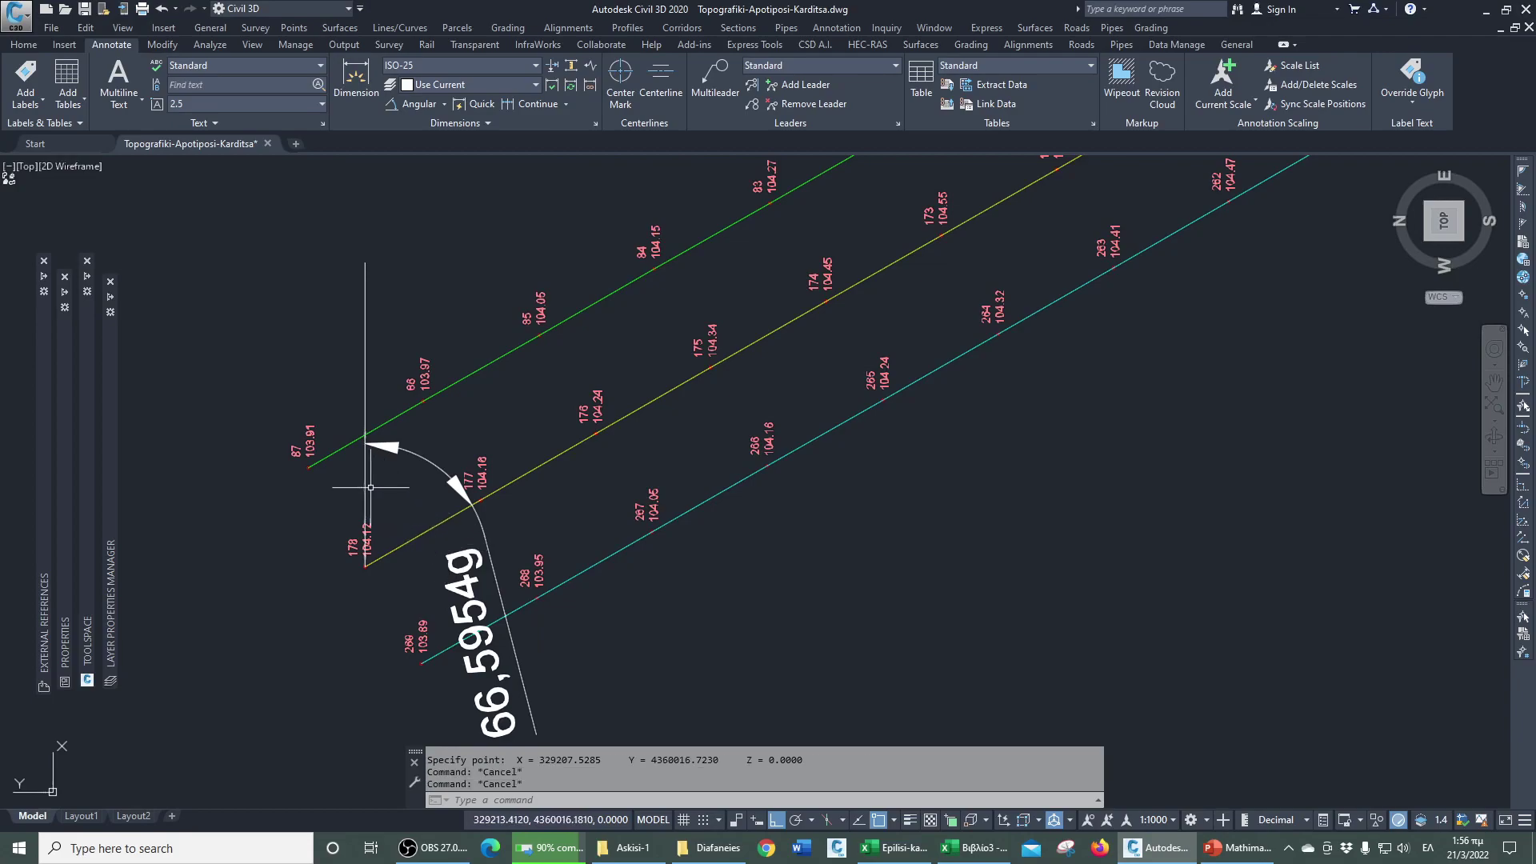
{"action": "left_click", "coordinate": [362, 507]}
{"action": "type", "text": "ε"}
{"action": "key", "text": "Return"}
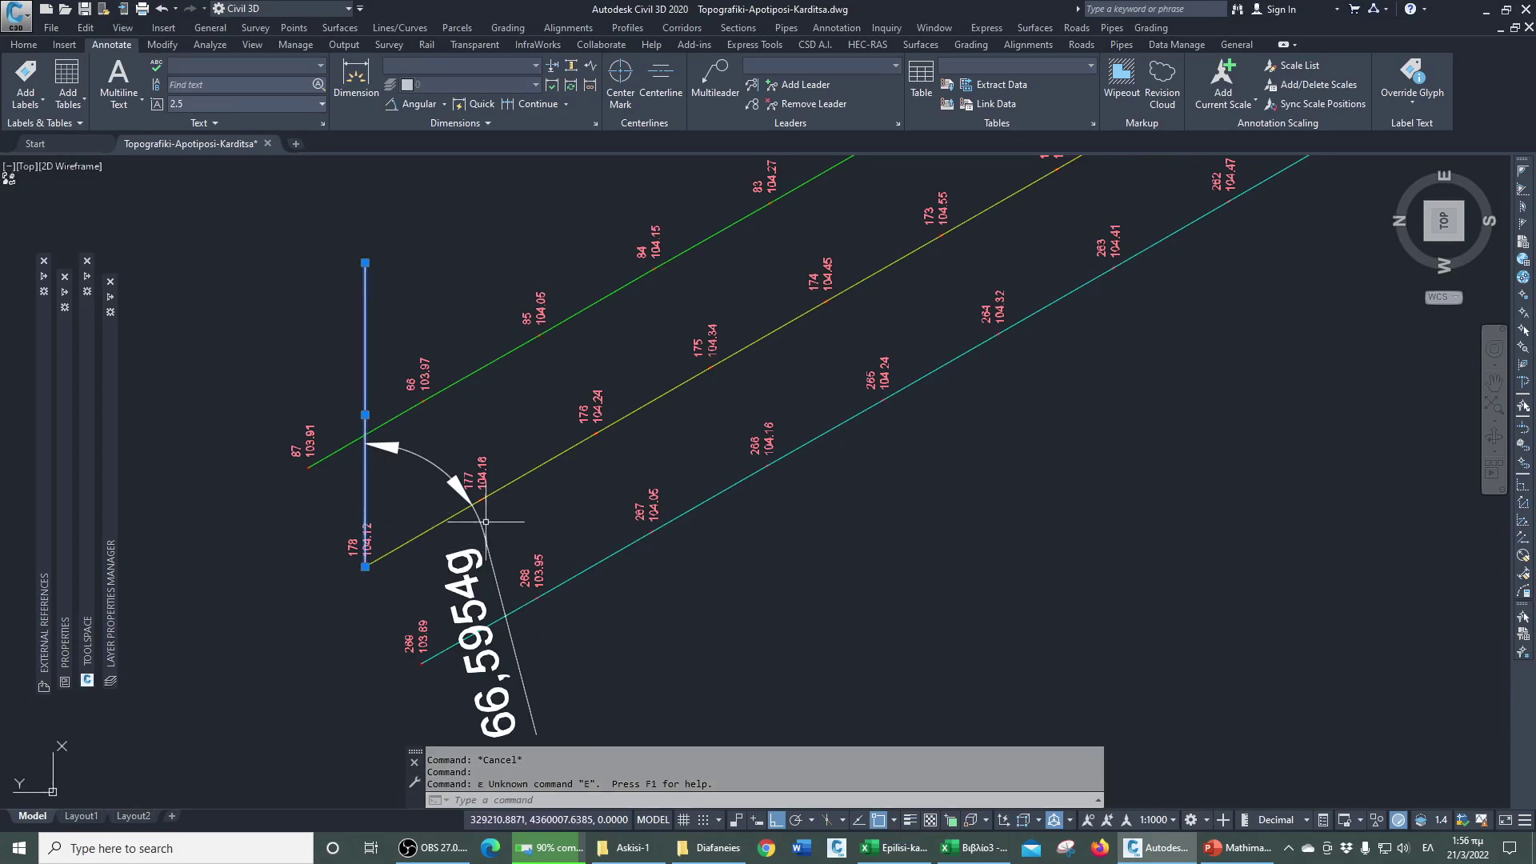
{"action": "key", "text": "Escape"}
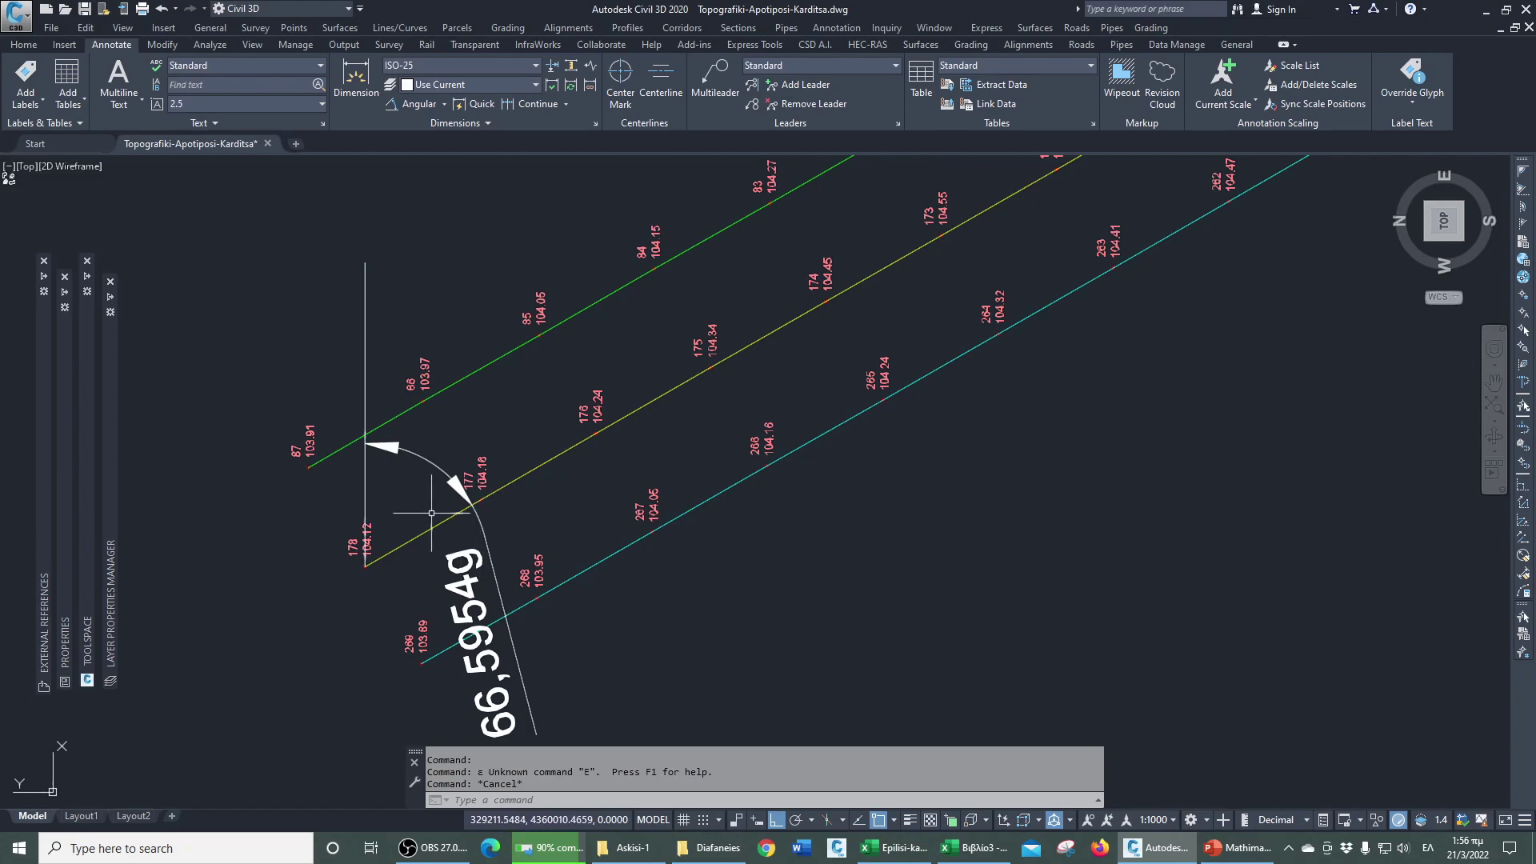
{"action": "scroll", "coordinate": [445, 553], "scroll_direction": "down", "scroll_amount": 5}
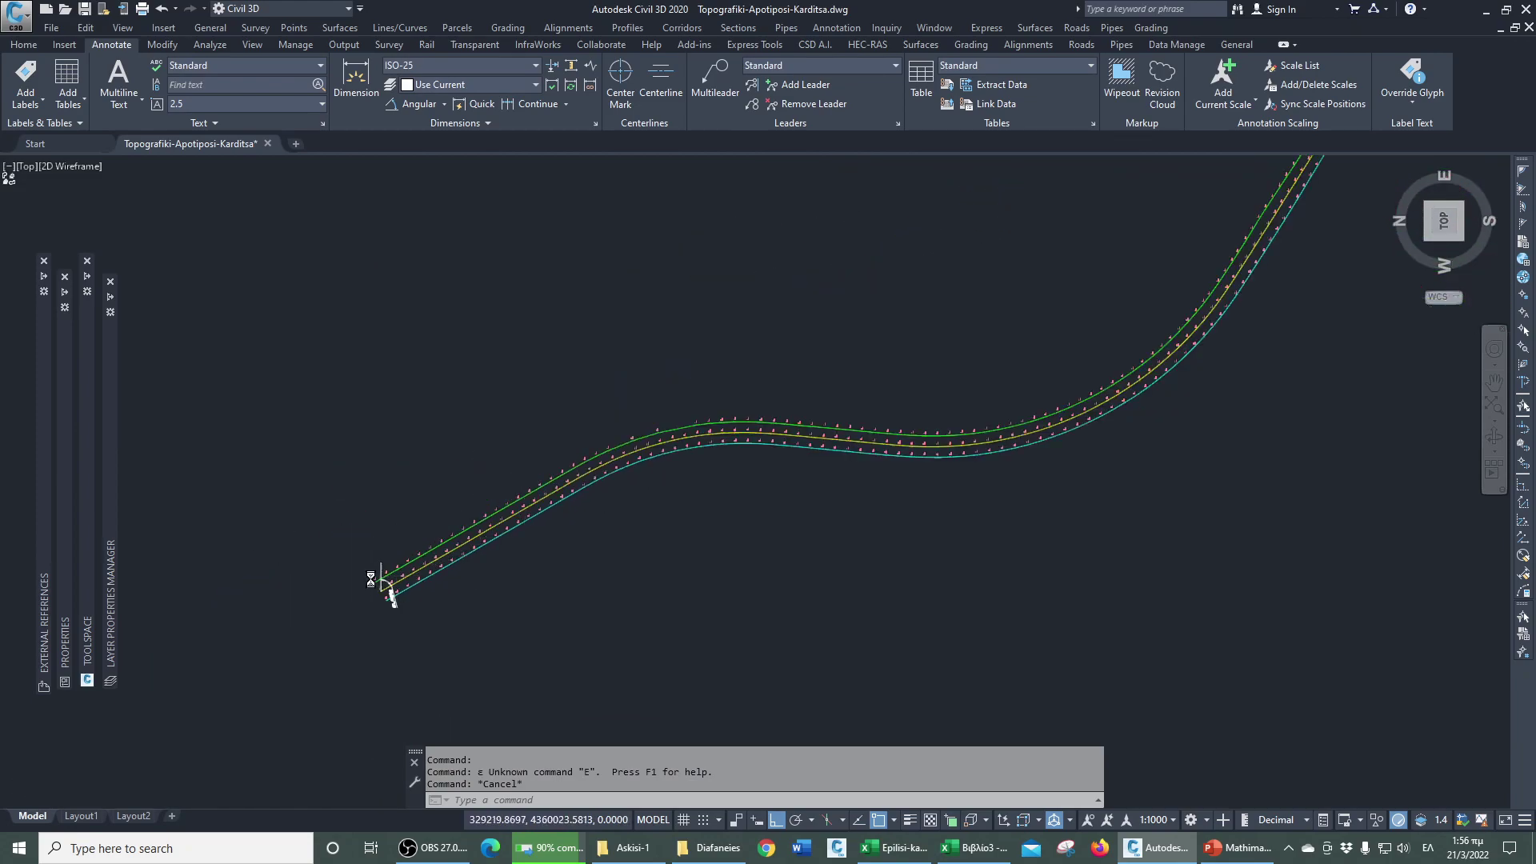
{"action": "scroll", "coordinate": [384, 584], "scroll_direction": "up", "scroll_amount": 6}
{"action": "scroll", "coordinate": [389, 585], "scroll_direction": "down", "scroll_amount": 1}
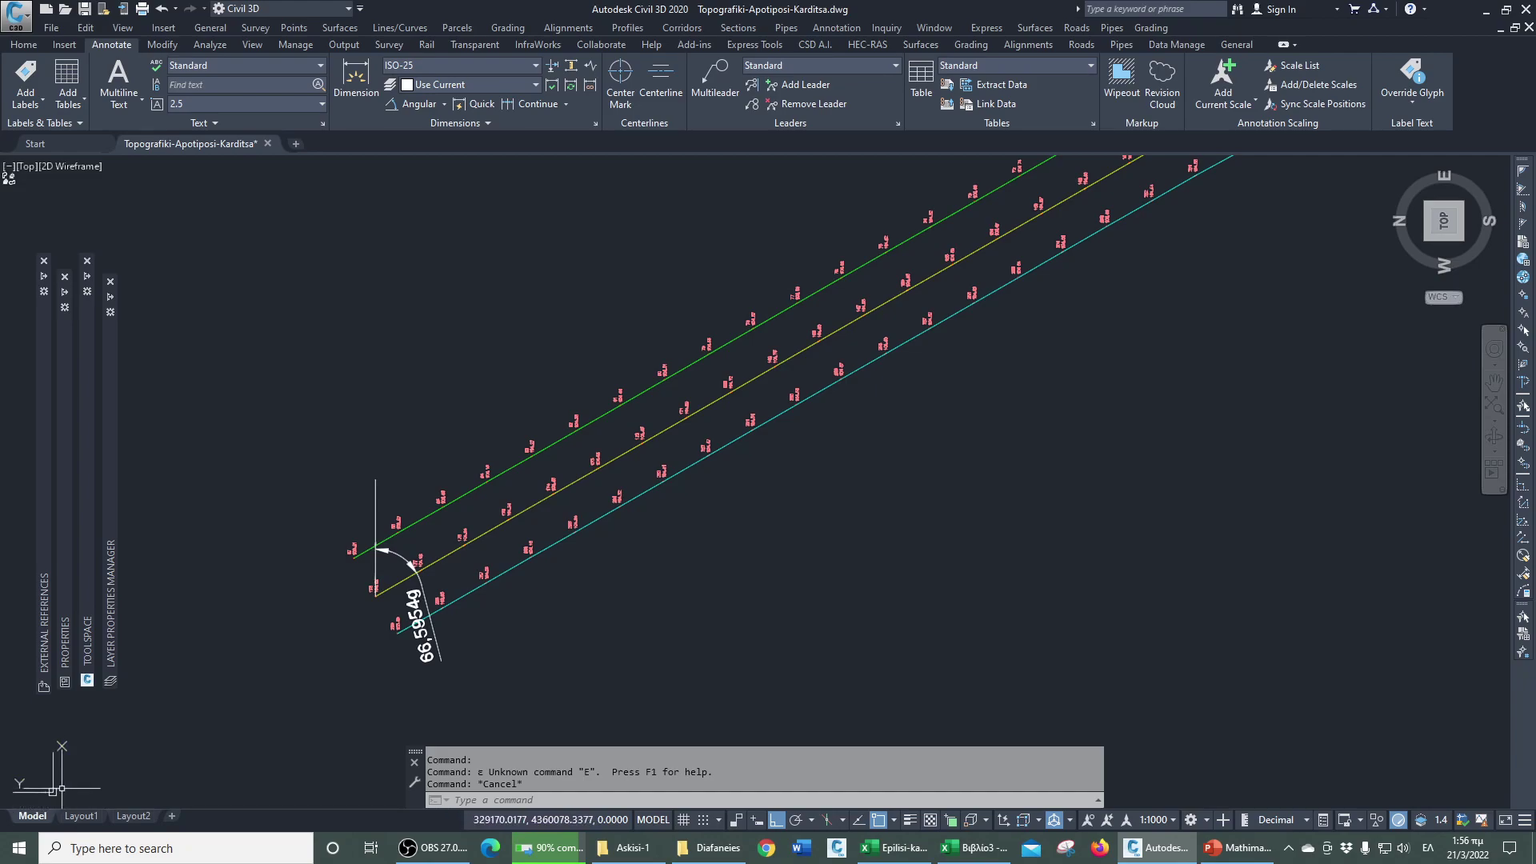
- Set the view twist angle to 0 with DVIEW, using the yellow road axis as the preview object
{"action": "key", "text": "Escape"}
{"action": "key", "text": "Escape"}
{"action": "type", "text": "δωιες"}
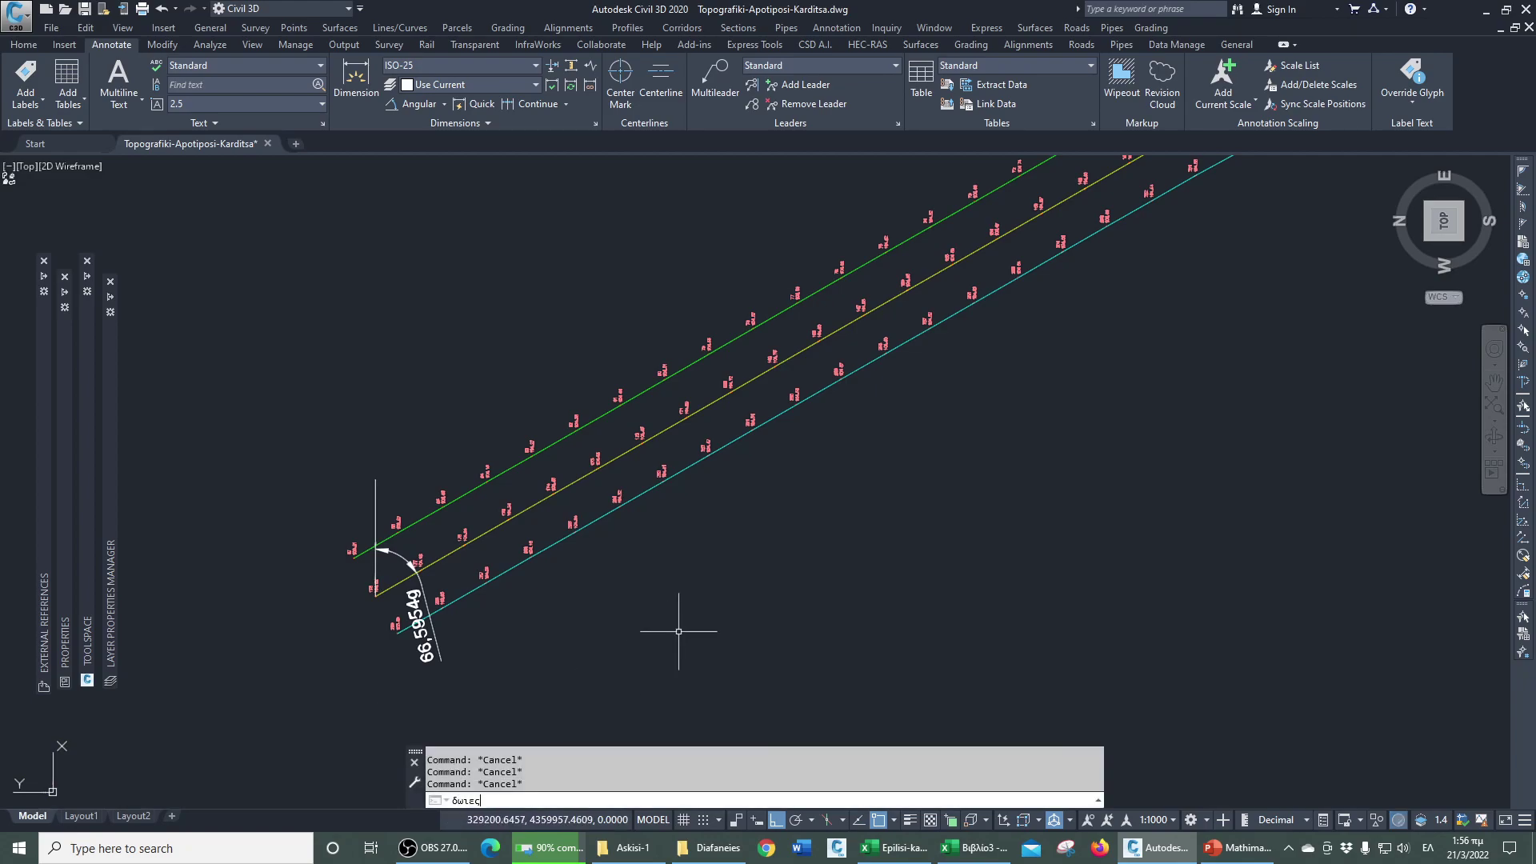
{"action": "key", "text": "BackSpace"}
{"action": "key", "text": "BackSpace"}
{"action": "type", "text": "s"}
{"action": "key", "text": "BackSpace"}
{"action": "type", "text": "dv"}
{"action": "key", "text": "Return"}
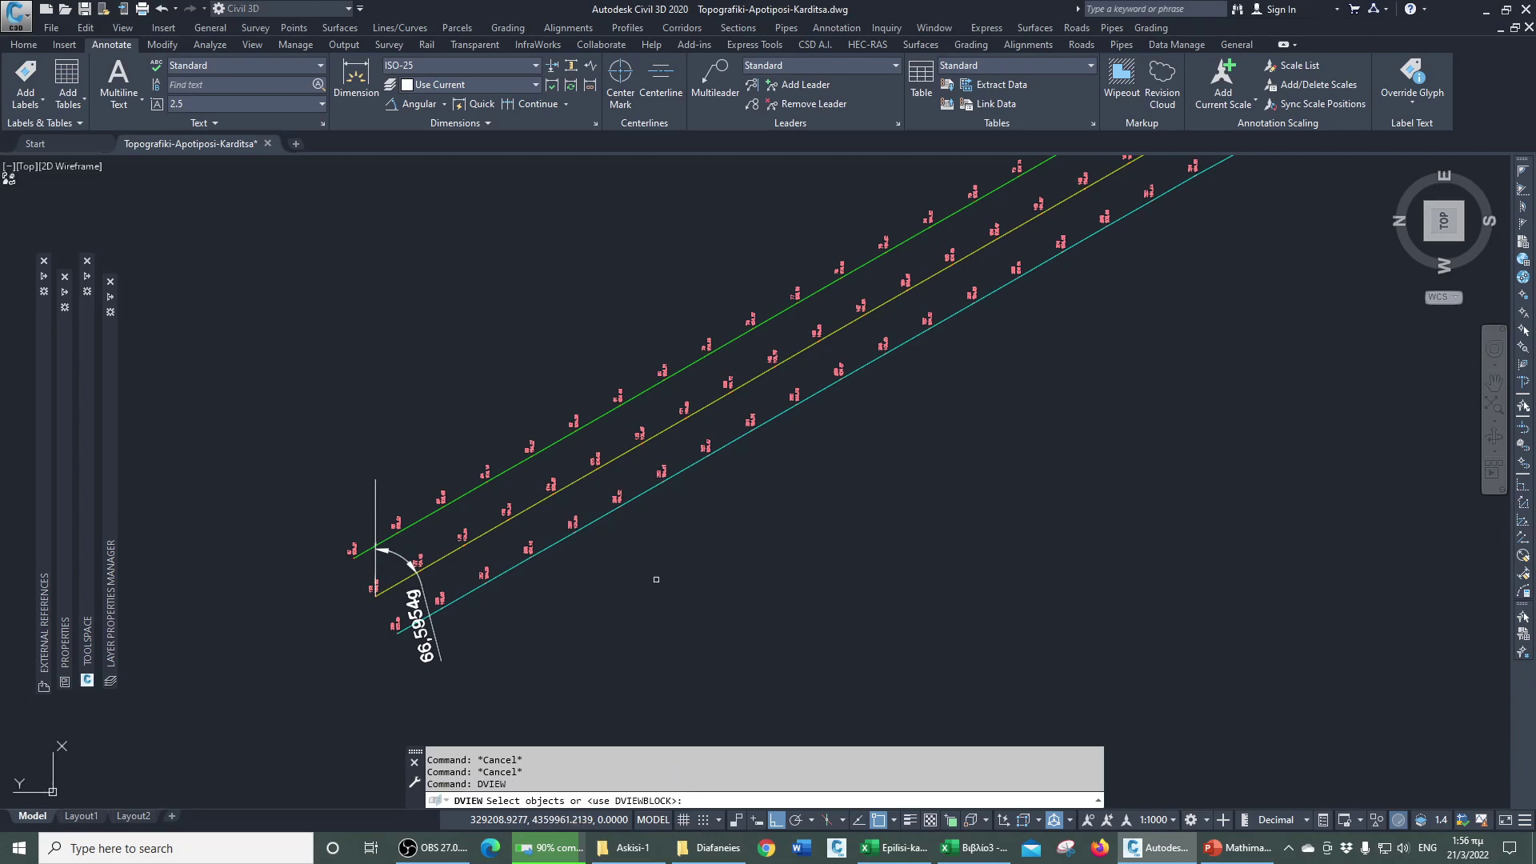
{"action": "left_click", "coordinate": [576, 483]}
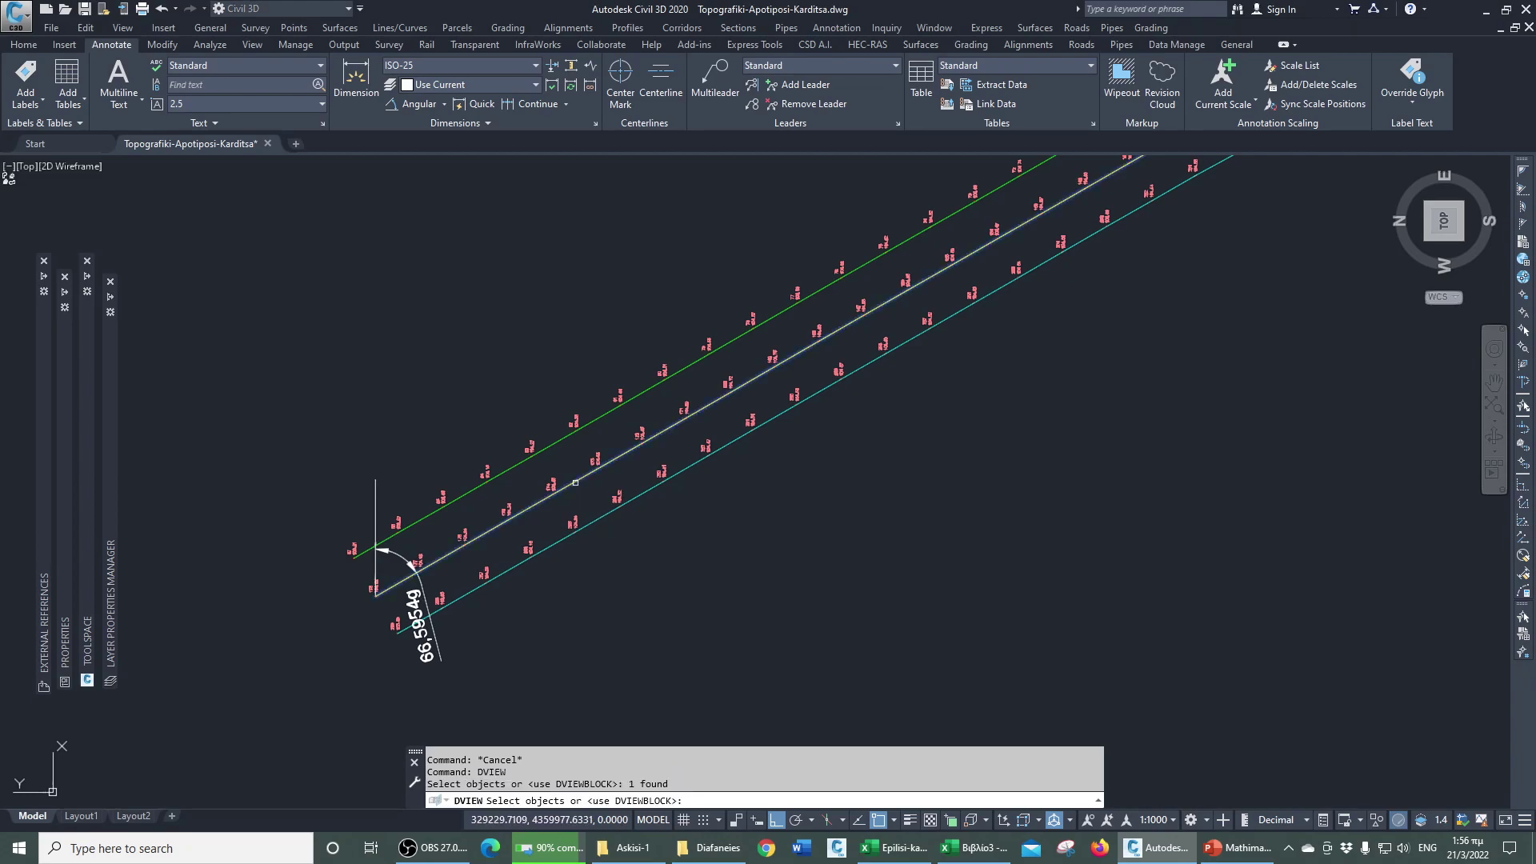
{"action": "key", "text": "Return"}
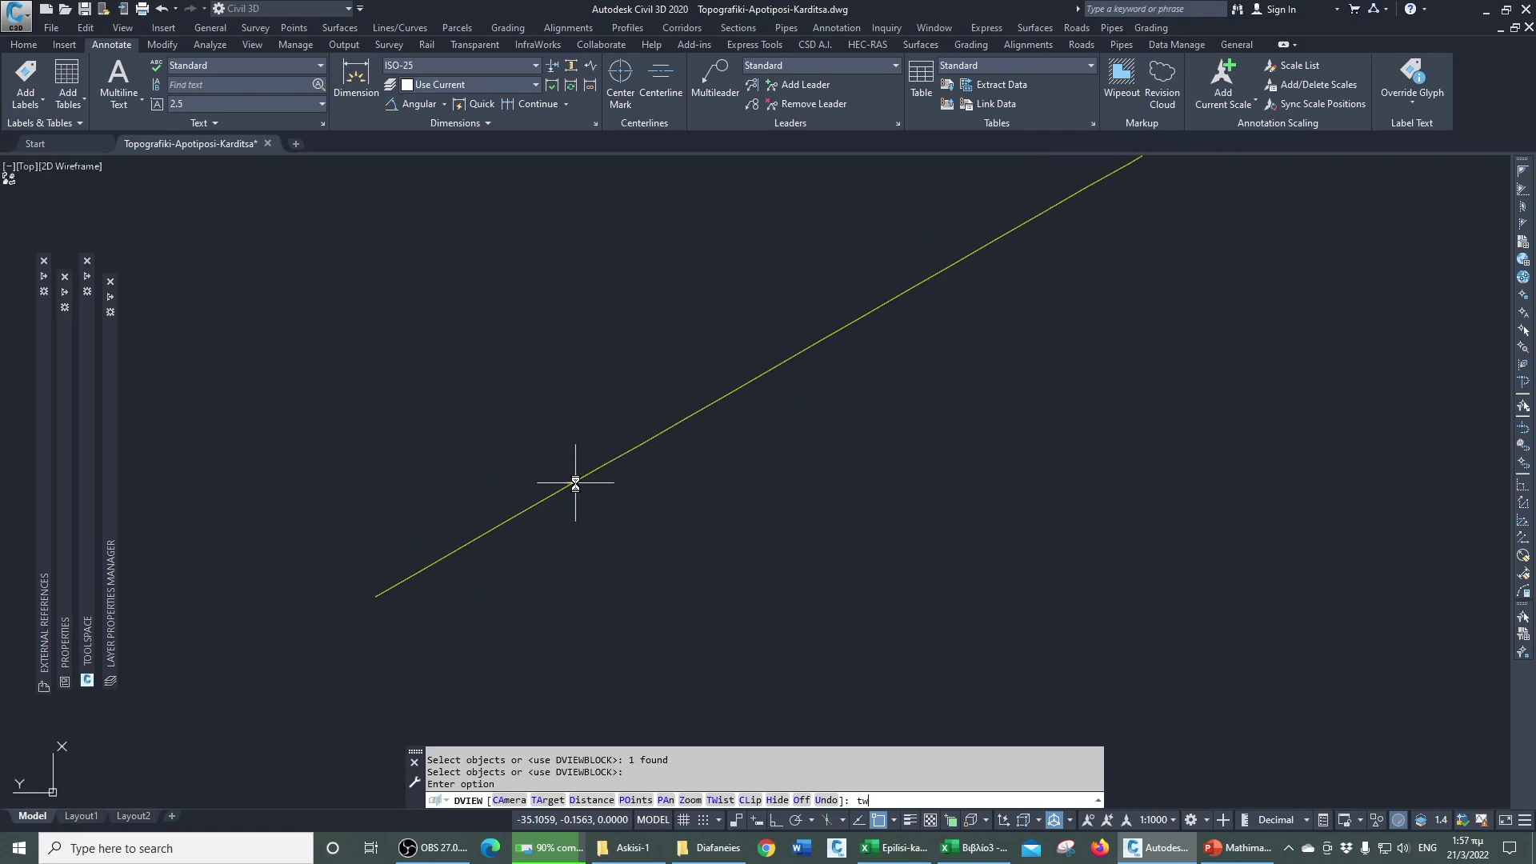
{"action": "type", "text": "tw"}
{"action": "key", "text": "Return"}
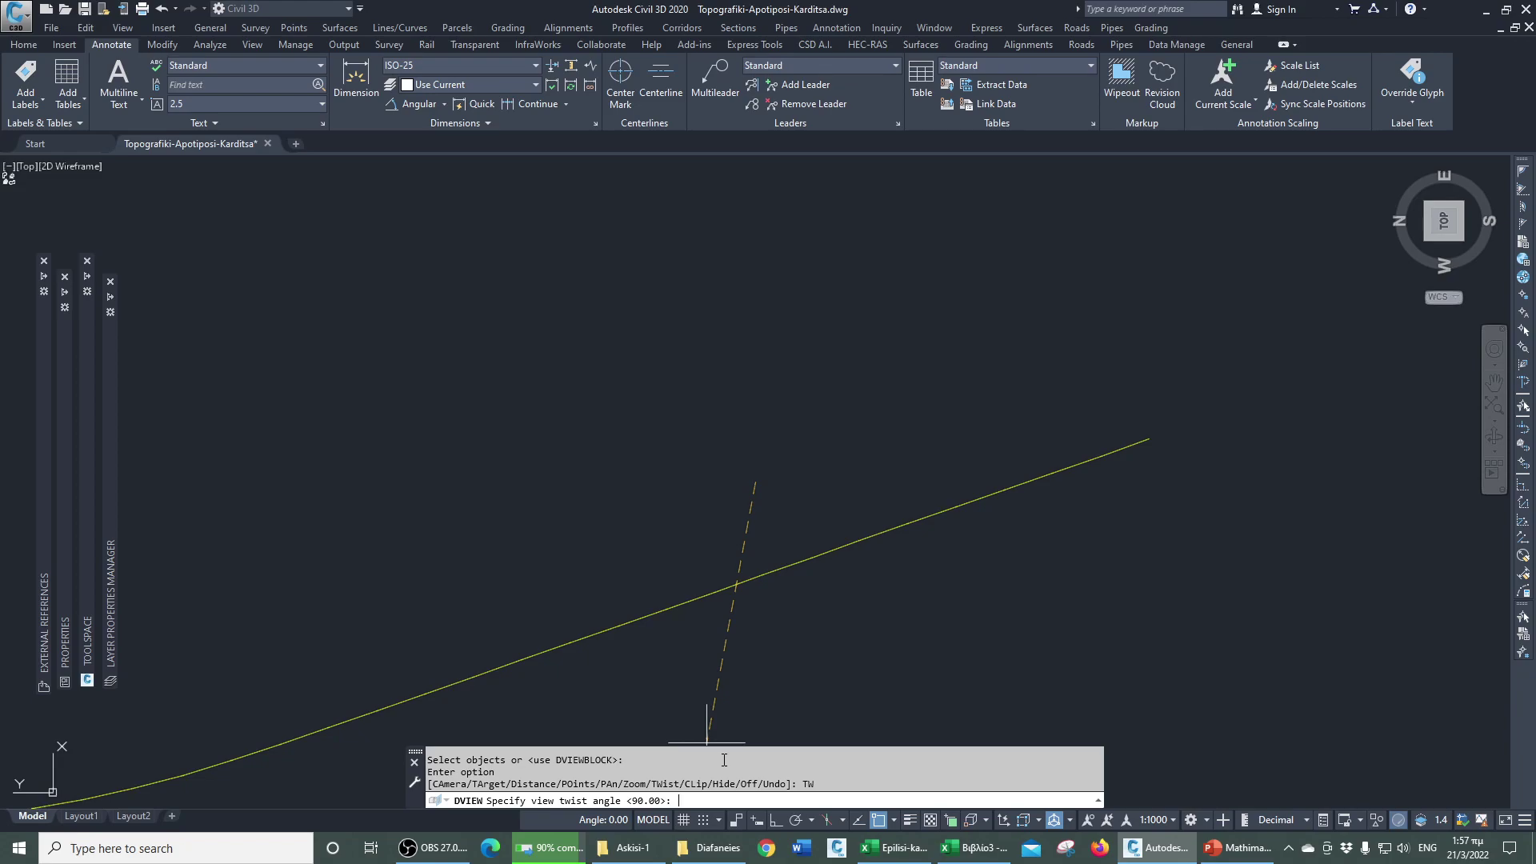
{"action": "type", "text": "0"}
{"action": "key", "text": "Return"}
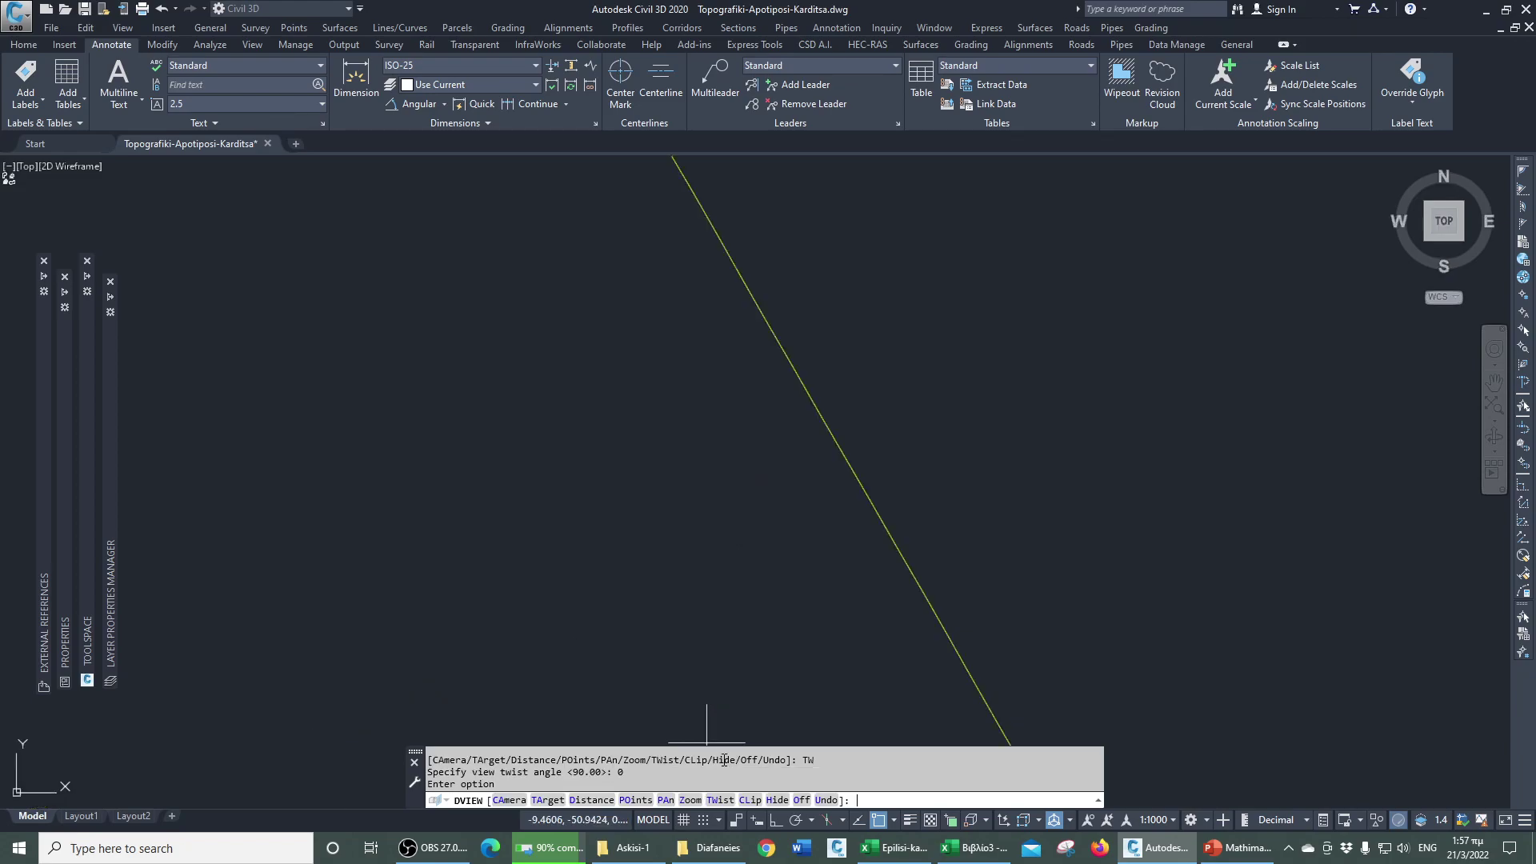
{"action": "key", "text": "Return"}
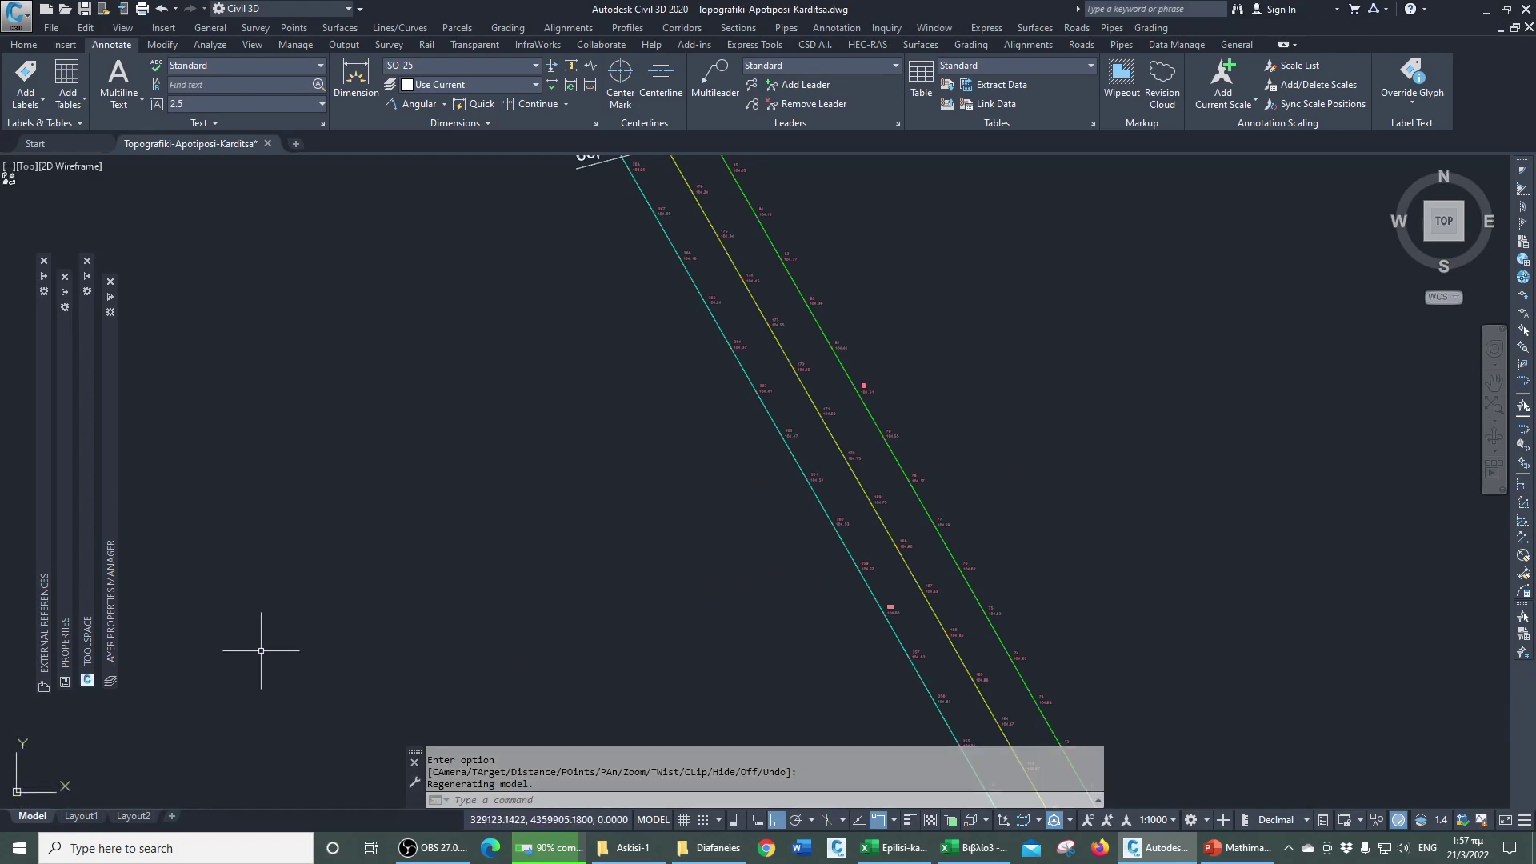
- Replace the horizontal reference line at point 178 with a line running straight up from that point
{"action": "scroll", "coordinate": [444, 560], "scroll_direction": "down", "scroll_amount": 4}
{"action": "scroll", "coordinate": [501, 398], "scroll_direction": "up", "scroll_amount": 3}
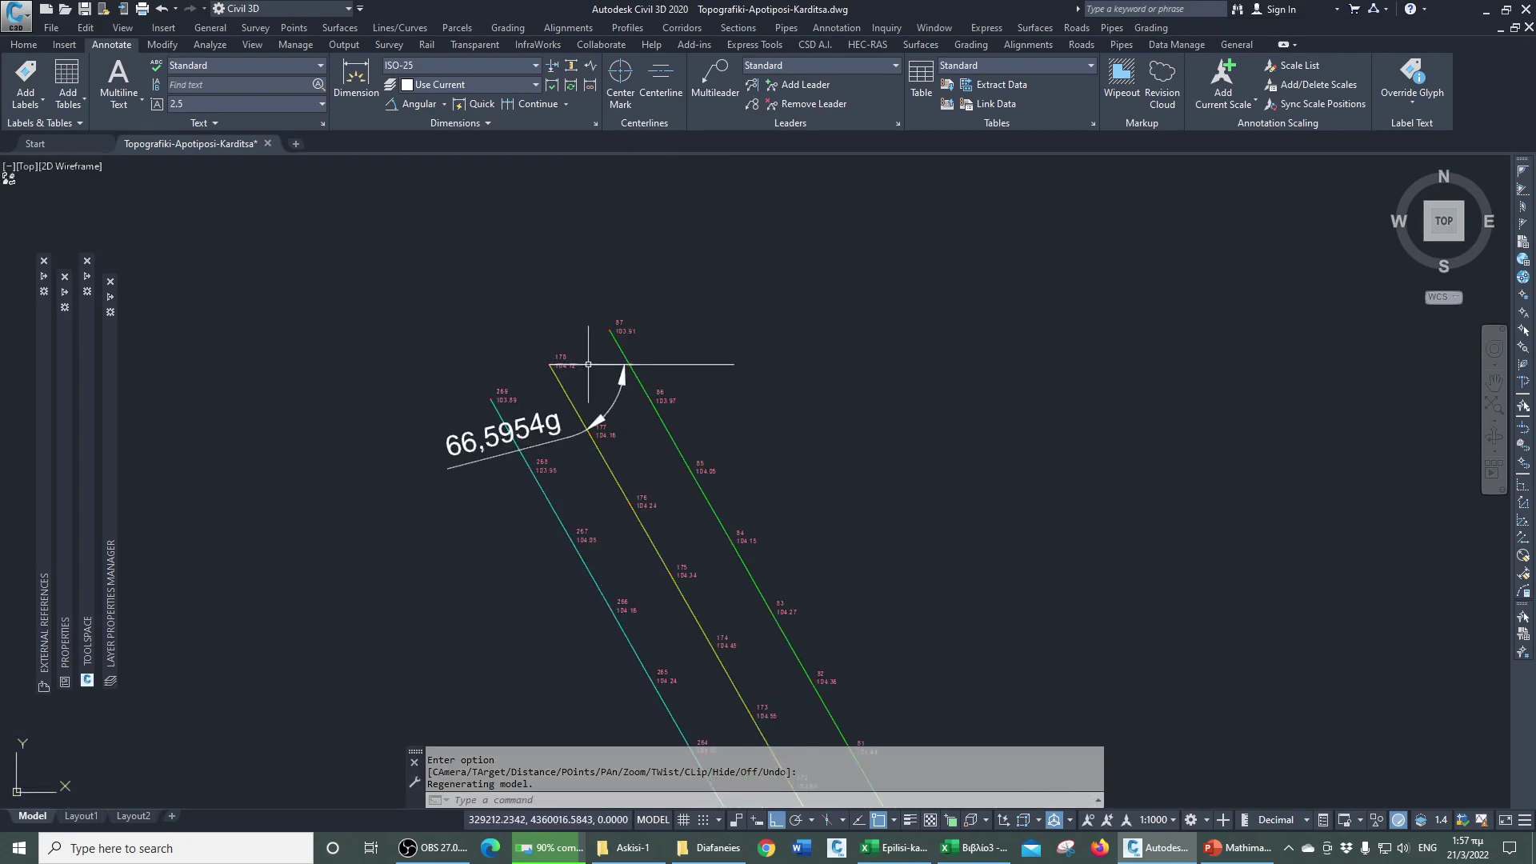
{"action": "left_click", "coordinate": [712, 364]}
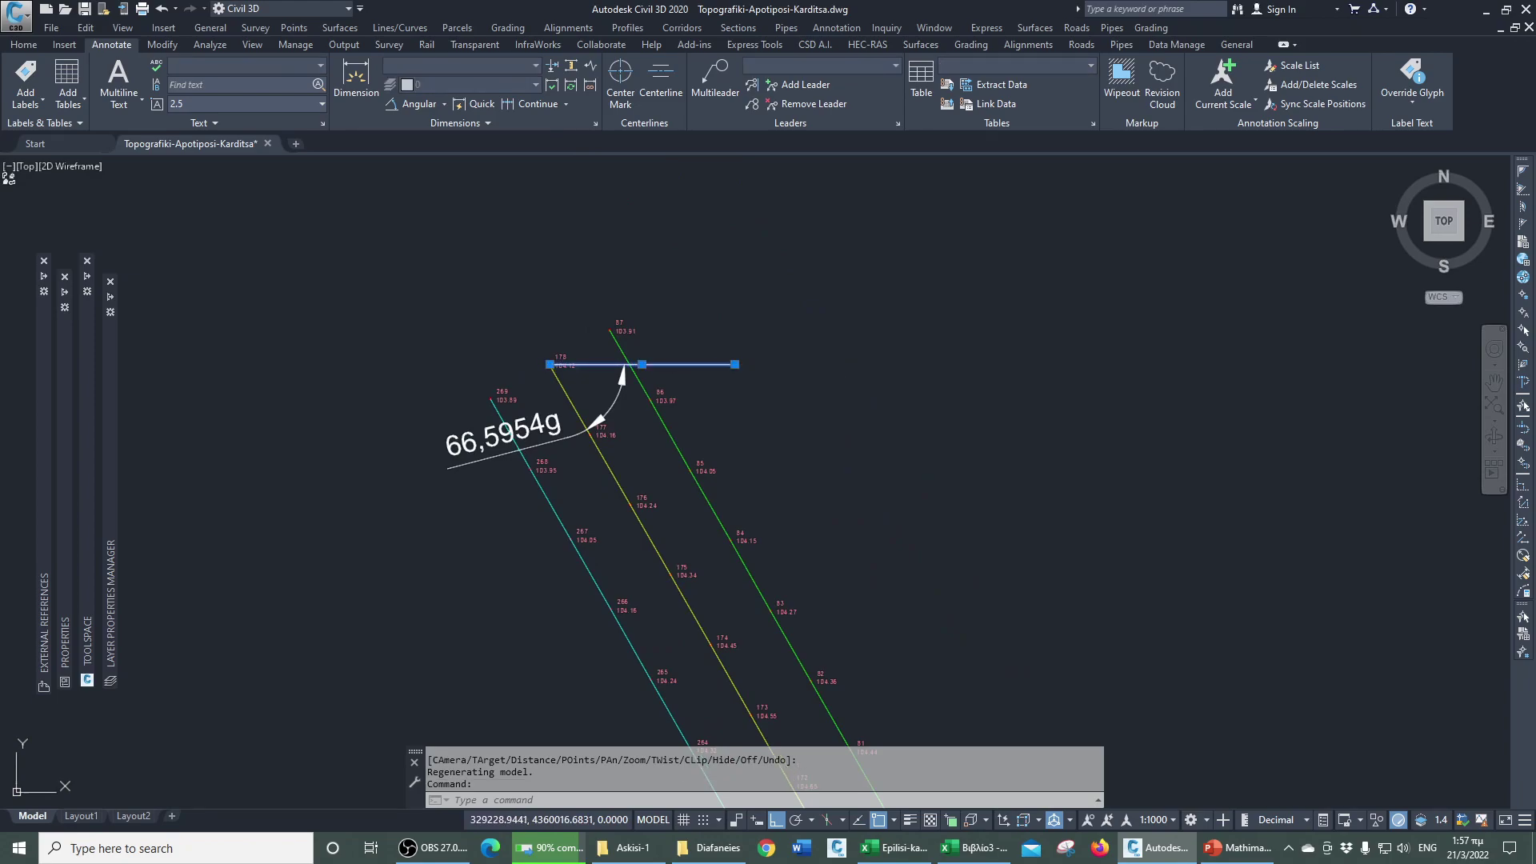
{"action": "key", "text": "Delete"}
{"action": "type", "text": "l"}
{"action": "key", "text": "Return"}
{"action": "left_click", "coordinate": [558, 380]}
{"action": "left_click", "coordinate": [607, 226]}
{"action": "key", "text": "Escape"}
- Stretch the angular dimension at point 178 so it measures from the new vertical reference line to the road axis
{"action": "left_click", "coordinate": [570, 432]}
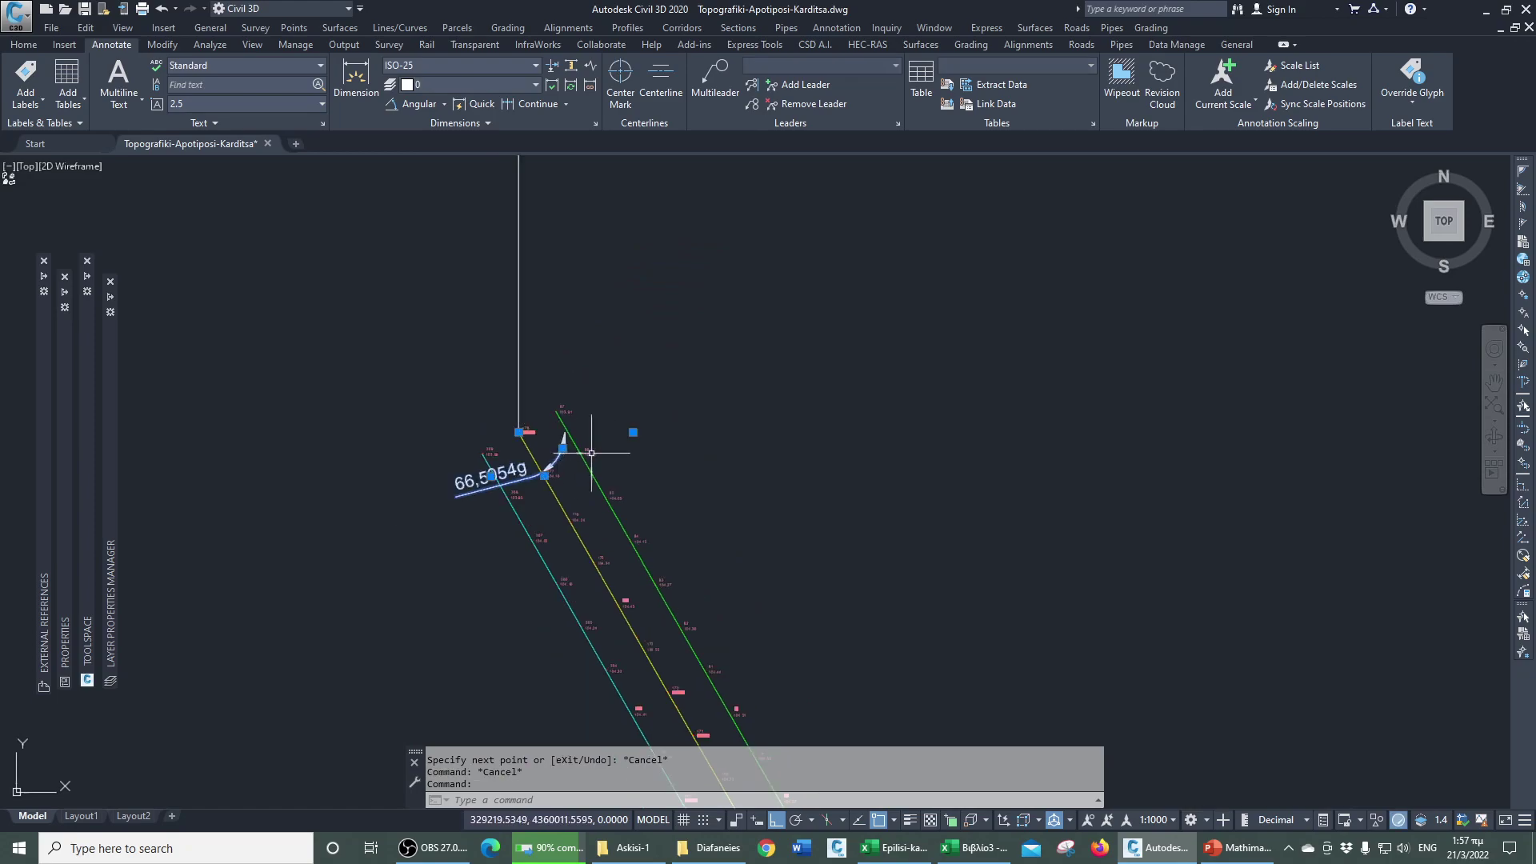
{"action": "left_click", "coordinate": [635, 428]}
{"action": "scroll", "coordinate": [635, 429], "scroll_direction": "down", "scroll_amount": 4}
{"action": "key", "text": "Escape"}
{"action": "scroll", "coordinate": [570, 431], "scroll_direction": "up", "scroll_amount": 4}
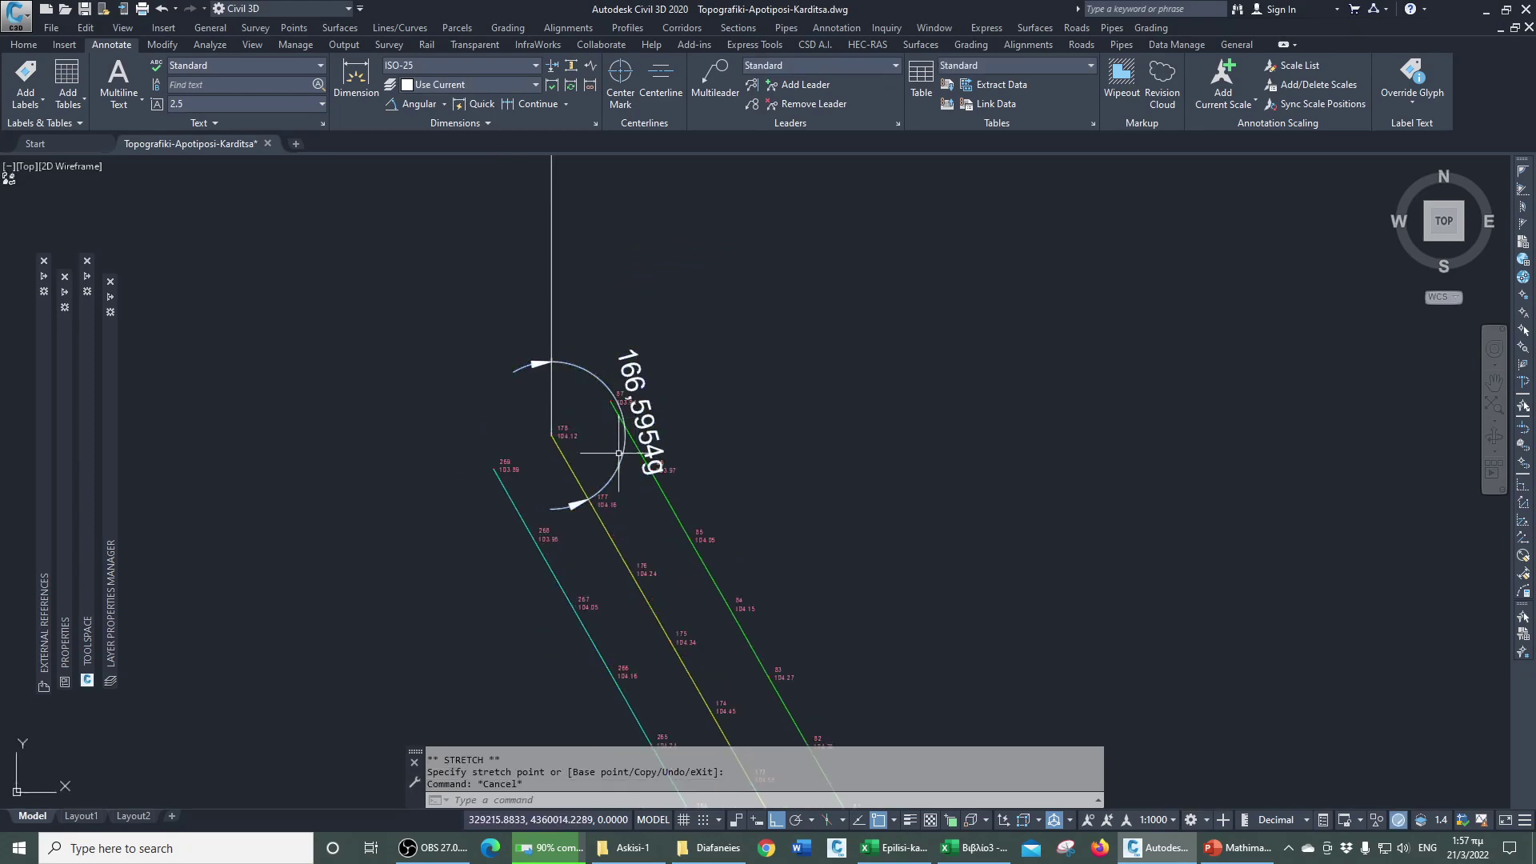
- Compare the angular dimension at point 178 with the first azimuth in cell I3 in Excel
{"action": "scroll", "coordinate": [500, 335], "scroll_direction": "down", "scroll_amount": 2}
{"action": "scroll", "coordinate": [565, 382], "scroll_direction": "up", "scroll_amount": 2}
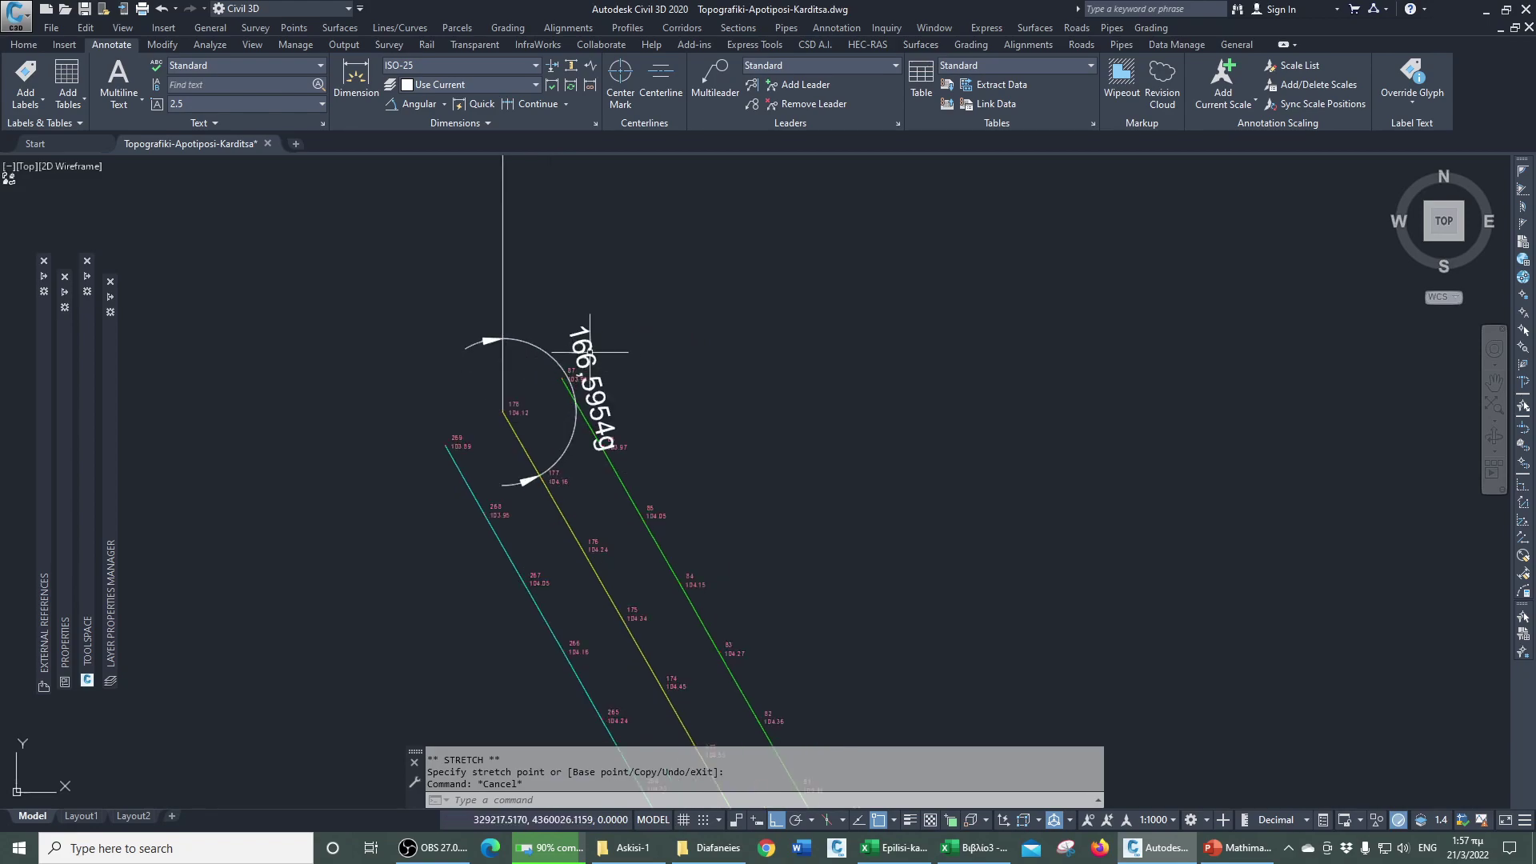
{"action": "left_click", "coordinate": [970, 847]}
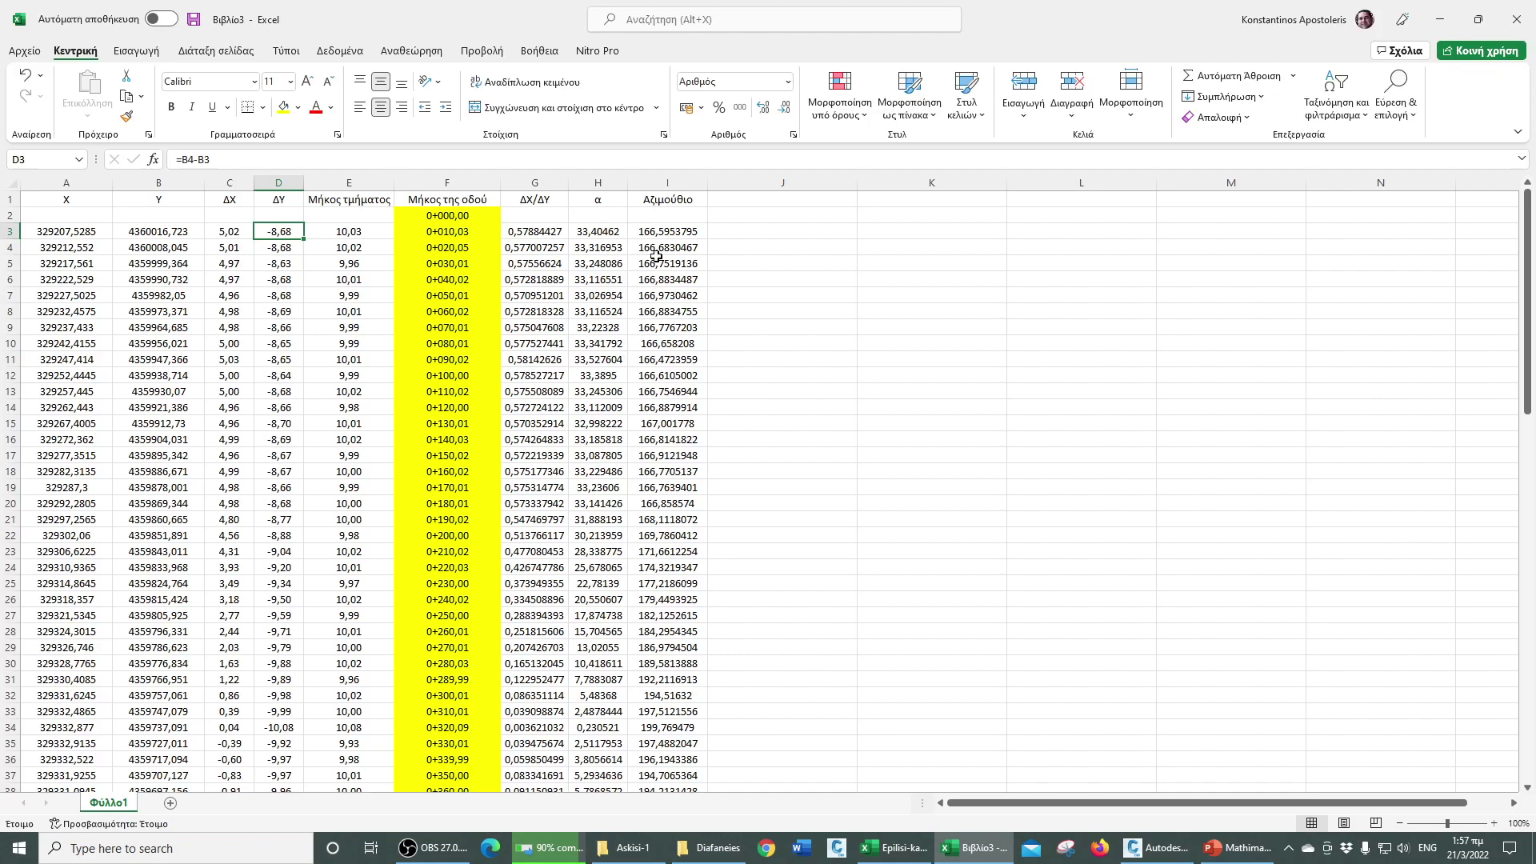
{"action": "left_click", "coordinate": [685, 235]}
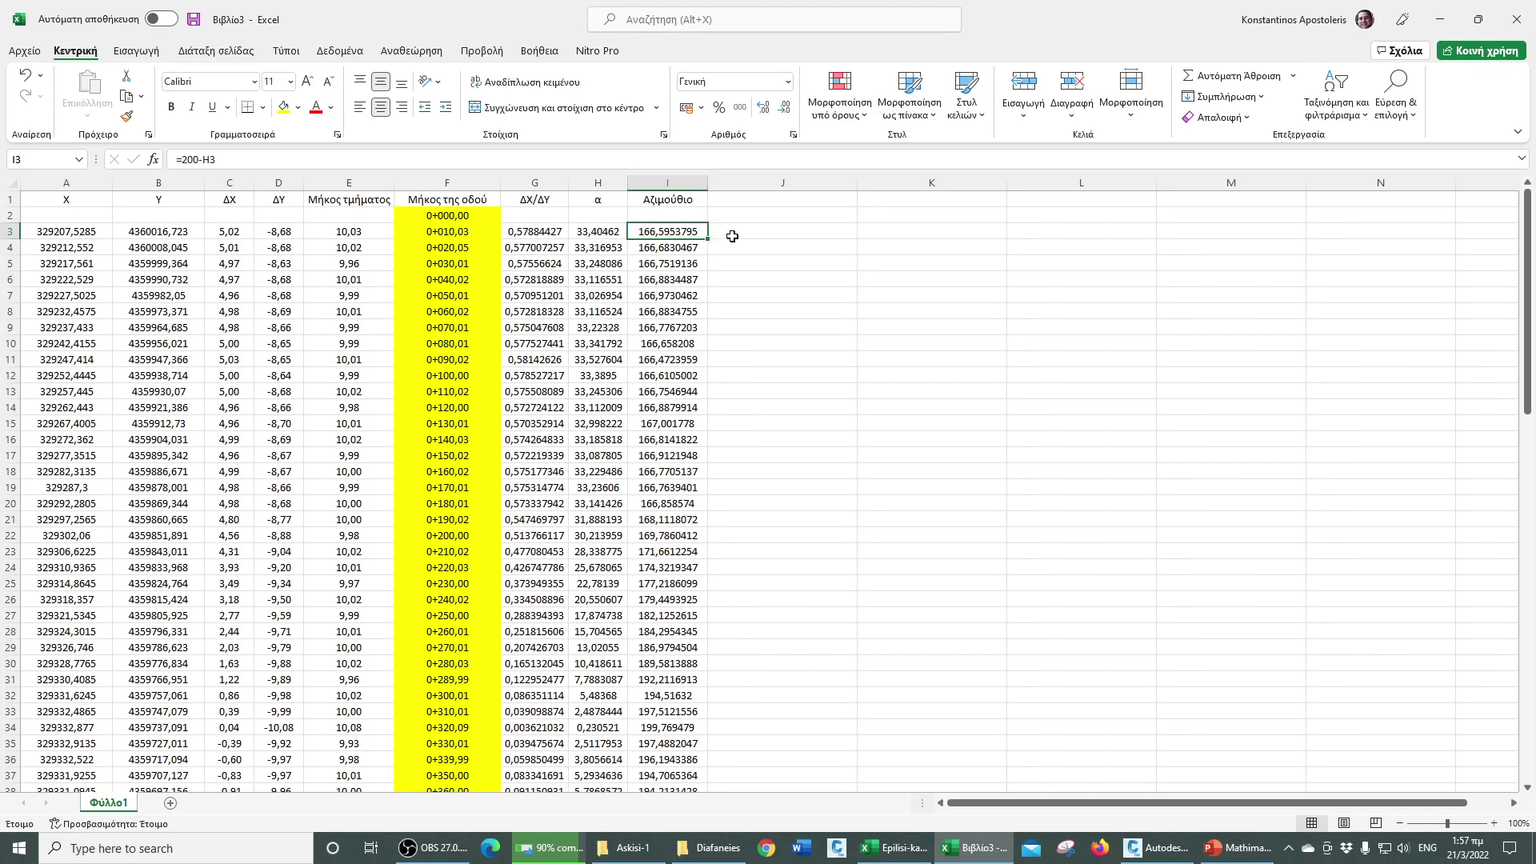
- Fill the azimuth values in I3:I92 with light green
{"action": "left_click_drag", "start_coordinate": [664, 239], "coordinate": [668, 760]}
{"action": "left_click", "coordinate": [298, 107]}
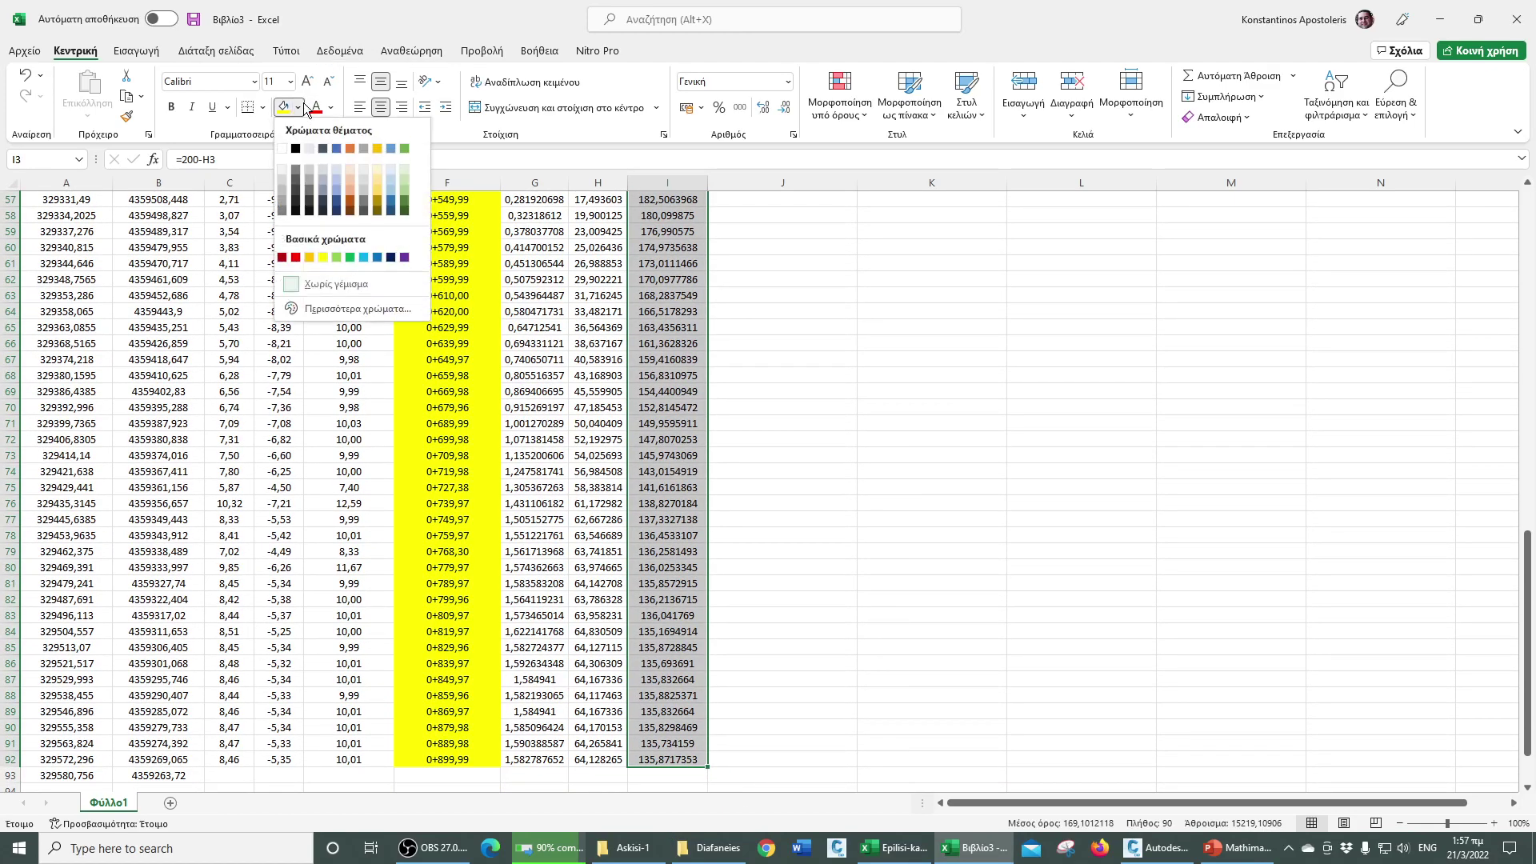
{"action": "left_click", "coordinate": [338, 257]}
{"action": "scroll", "coordinate": [512, 448], "scroll_direction": "up", "scroll_amount": 19}
{"action": "scroll", "coordinate": [512, 440], "scroll_direction": "down", "scroll_amount": 4}
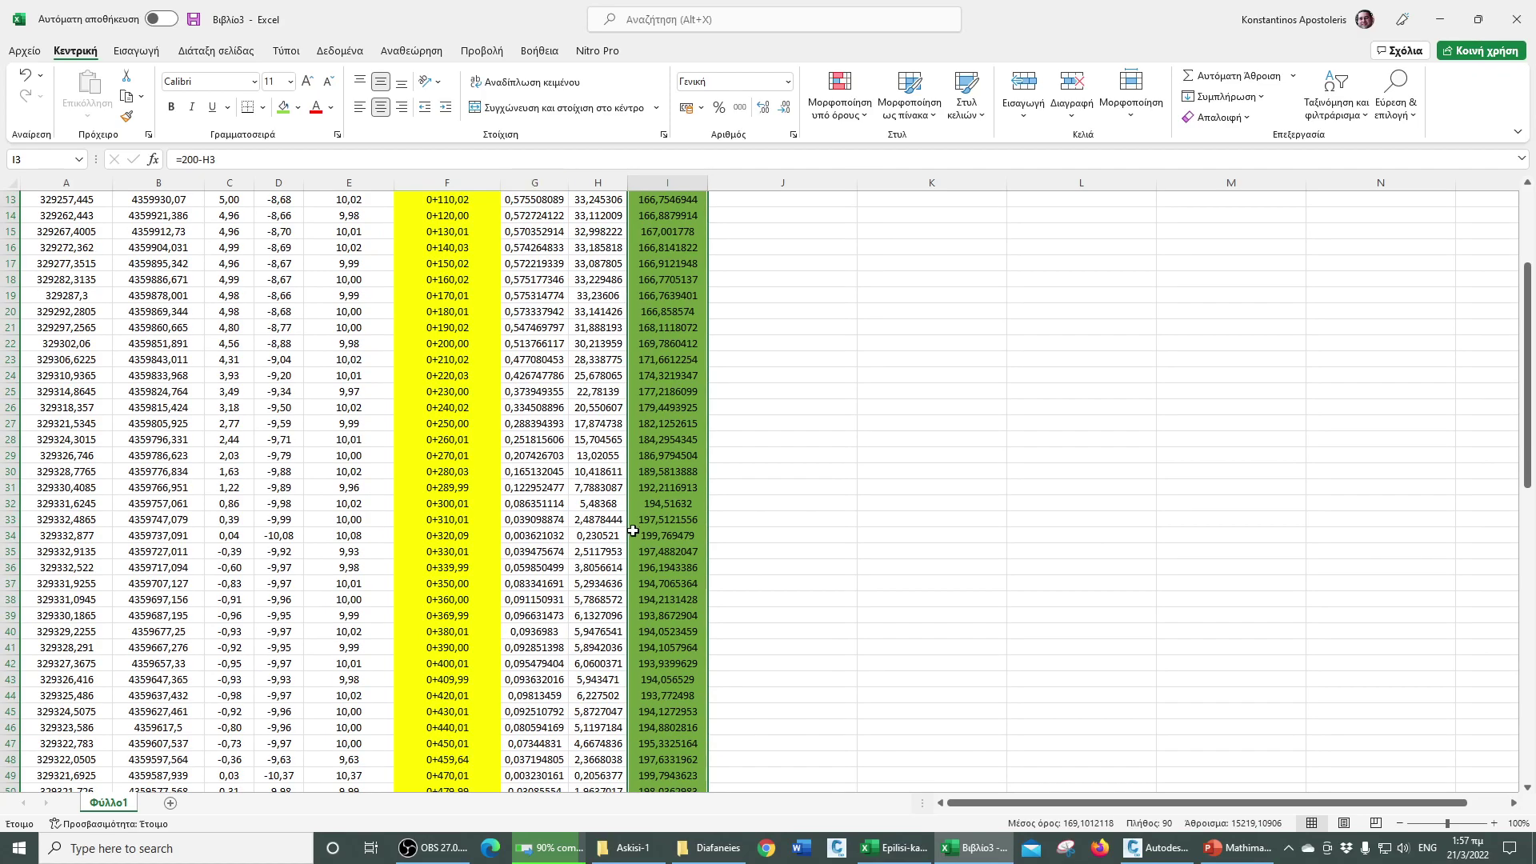
- Insert a scatter chart with smooth lines and markers from the road lengths in F3:F92 and azimuths in I3:I92
{"action": "scroll", "coordinate": [641, 560], "scroll_direction": "down", "scroll_amount": 6}
{"action": "left_click", "coordinate": [598, 519]}
{"action": "scroll", "coordinate": [535, 652], "scroll_direction": "down", "scroll_amount": 2}
{"action": "scroll", "coordinate": [512, 664], "scroll_direction": "down", "scroll_amount": 7}
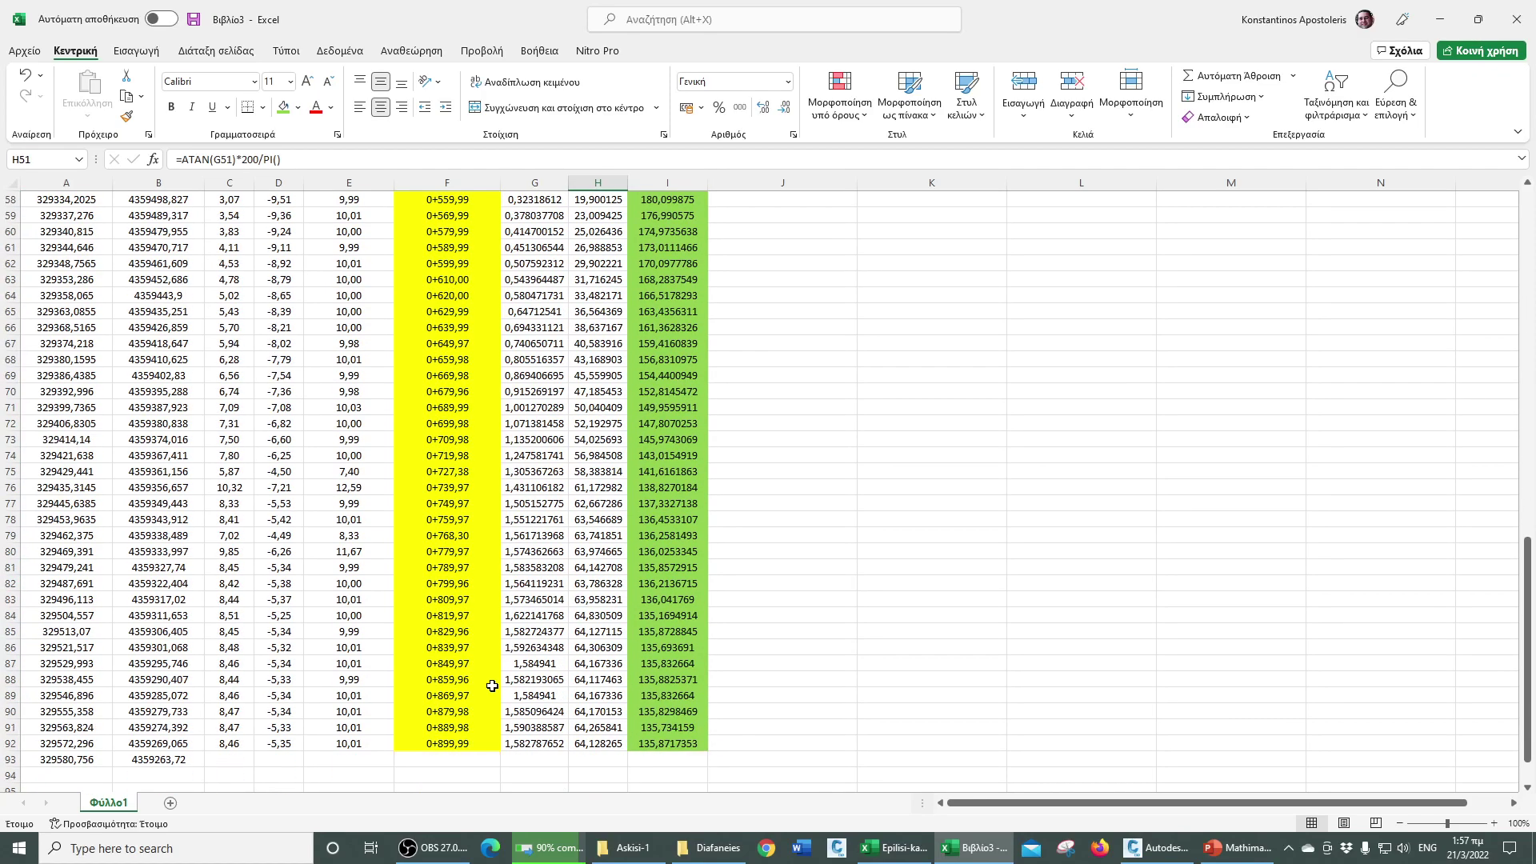
{"action": "left_click_drag", "start_coordinate": [461, 743], "coordinate": [463, 229]}
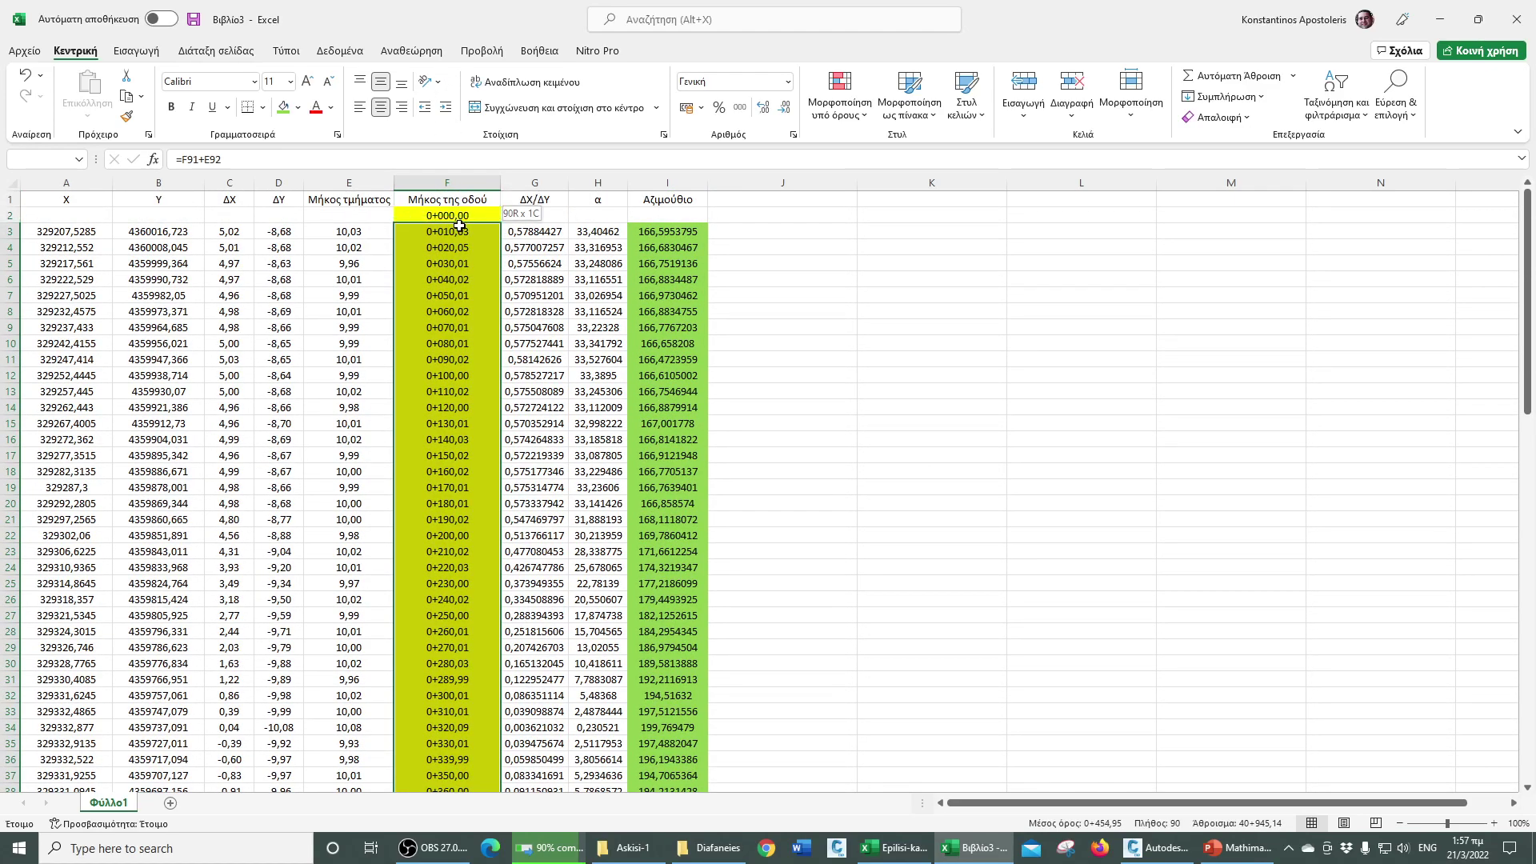
{"action": "left_click_drag", "start_coordinate": [660, 234], "coordinate": [668, 743]}
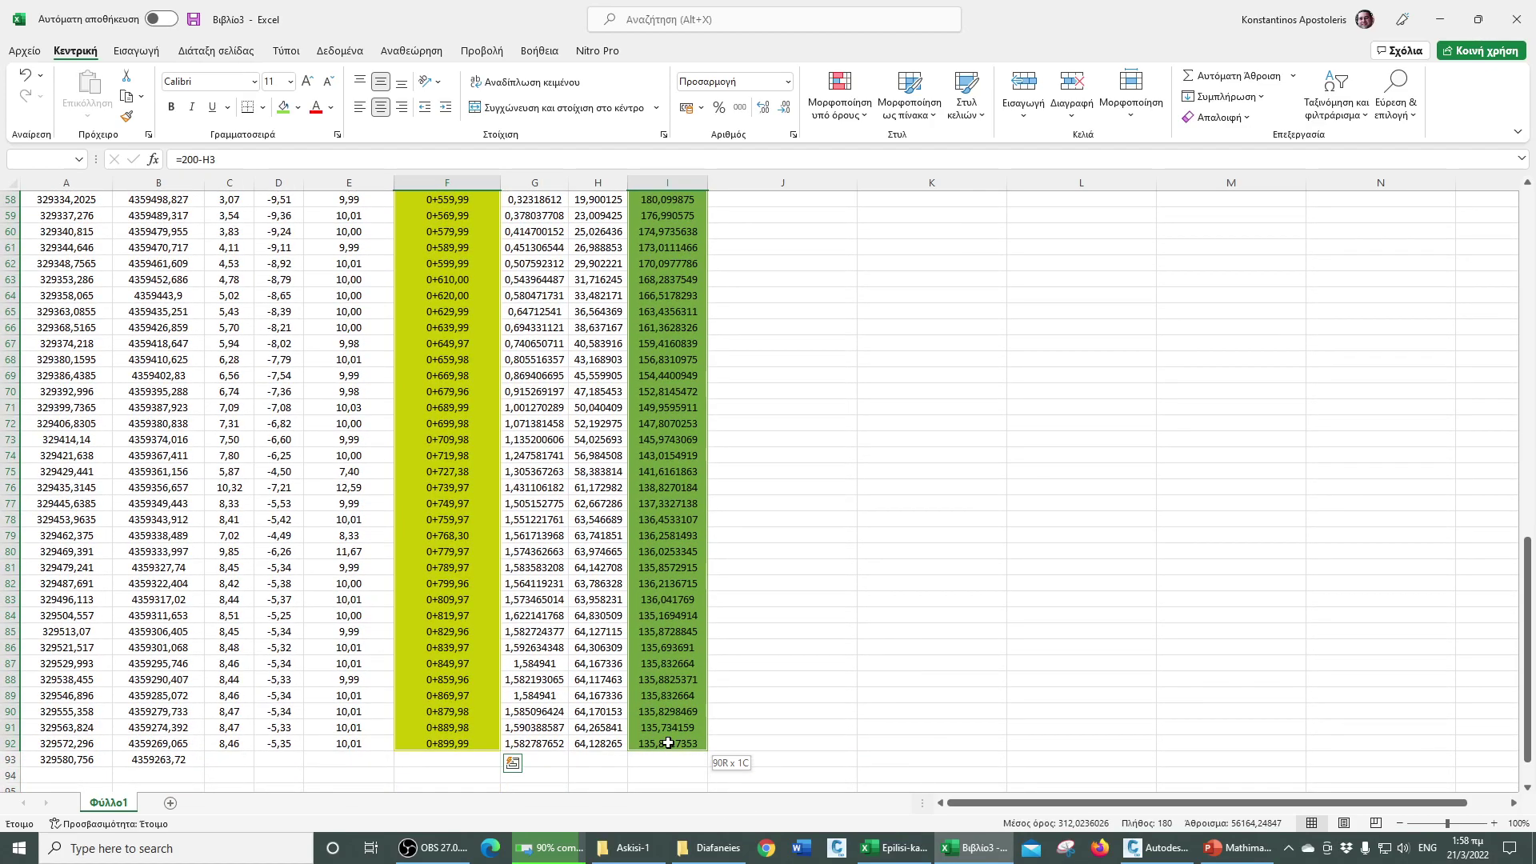
{"action": "left_click", "coordinate": [142, 51]}
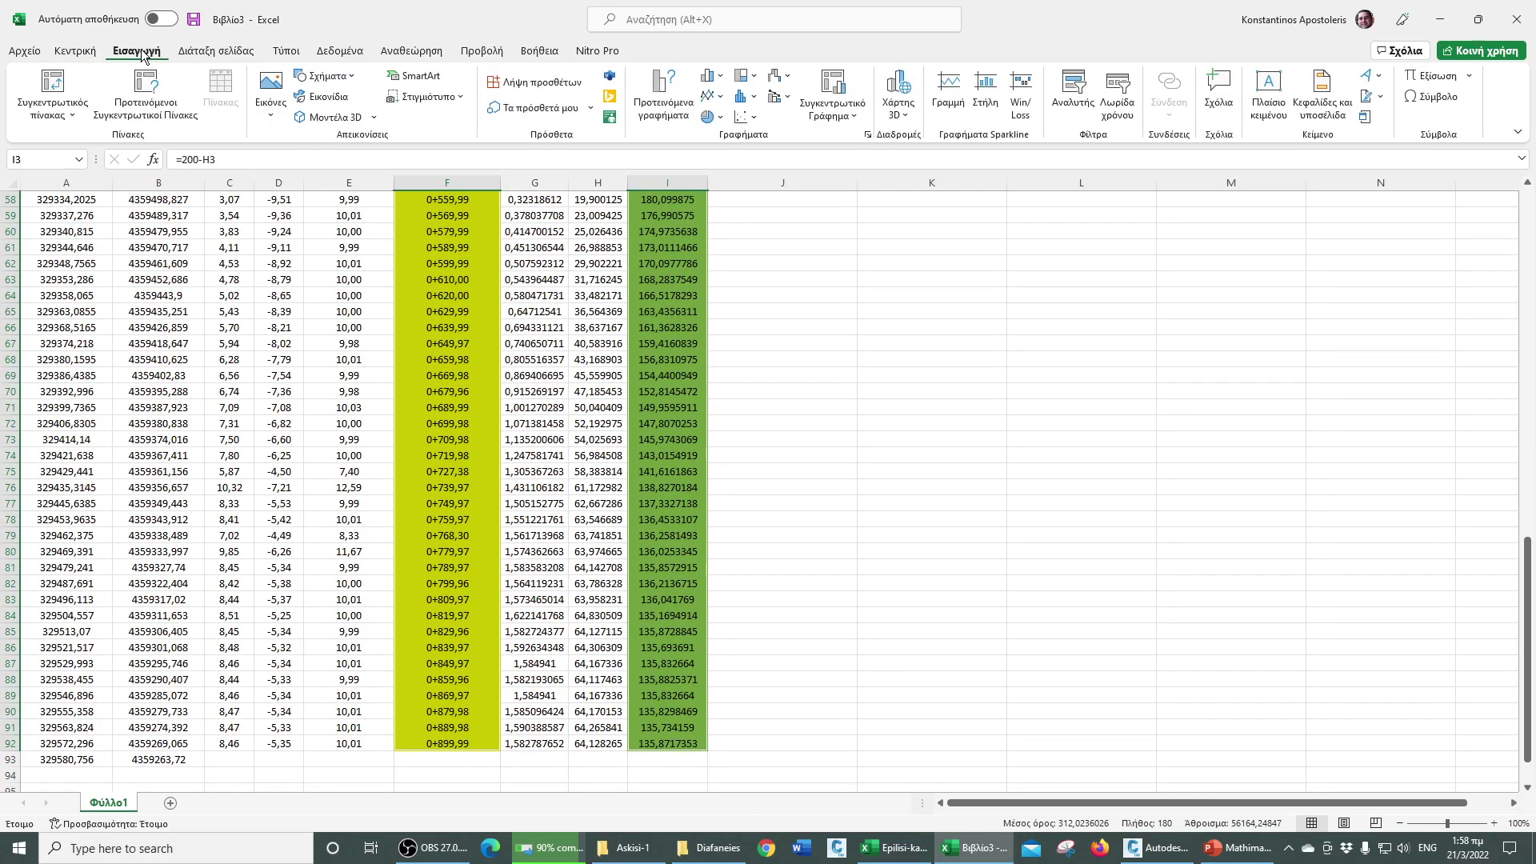
{"action": "left_click", "coordinate": [748, 117]}
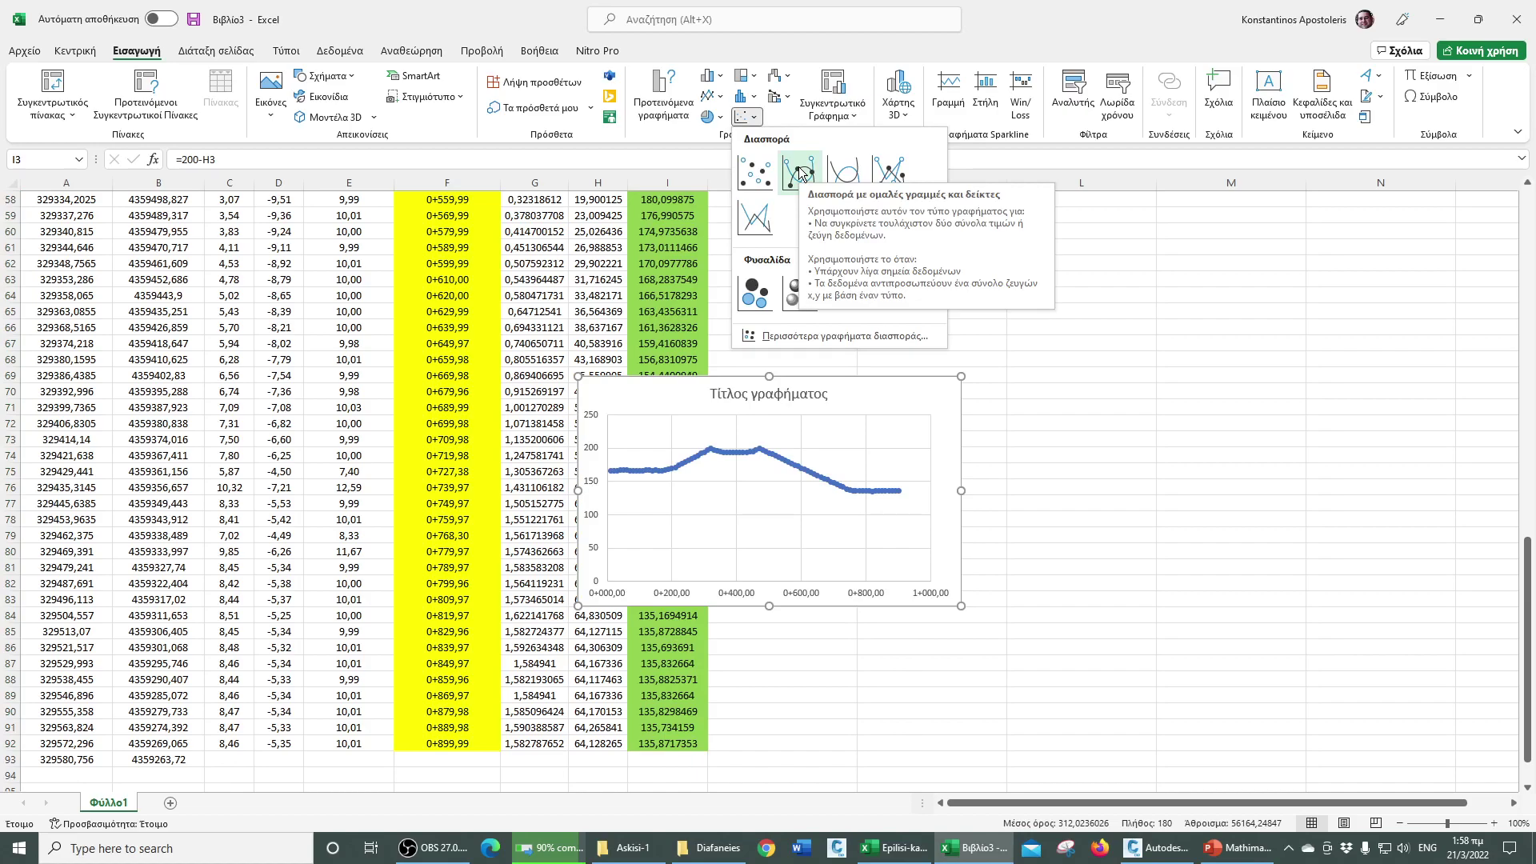
{"action": "left_click", "coordinate": [800, 172]}
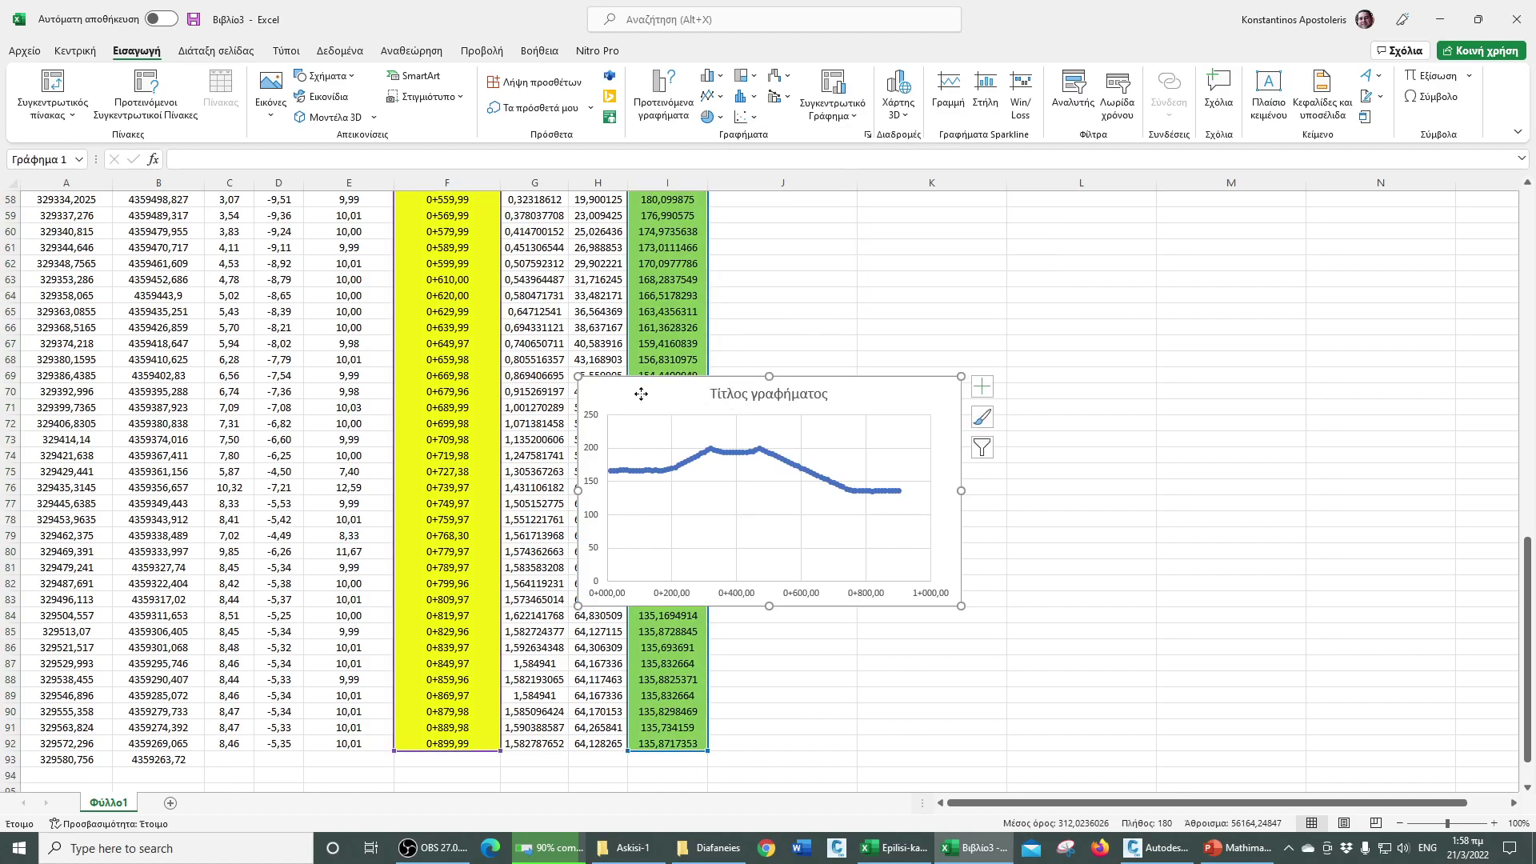
- Move the scatter chart to the empty area beside the azimuth column and enlarge it to span about columns J to N
{"action": "left_click_drag", "start_coordinate": [645, 394], "coordinate": [846, 352]}
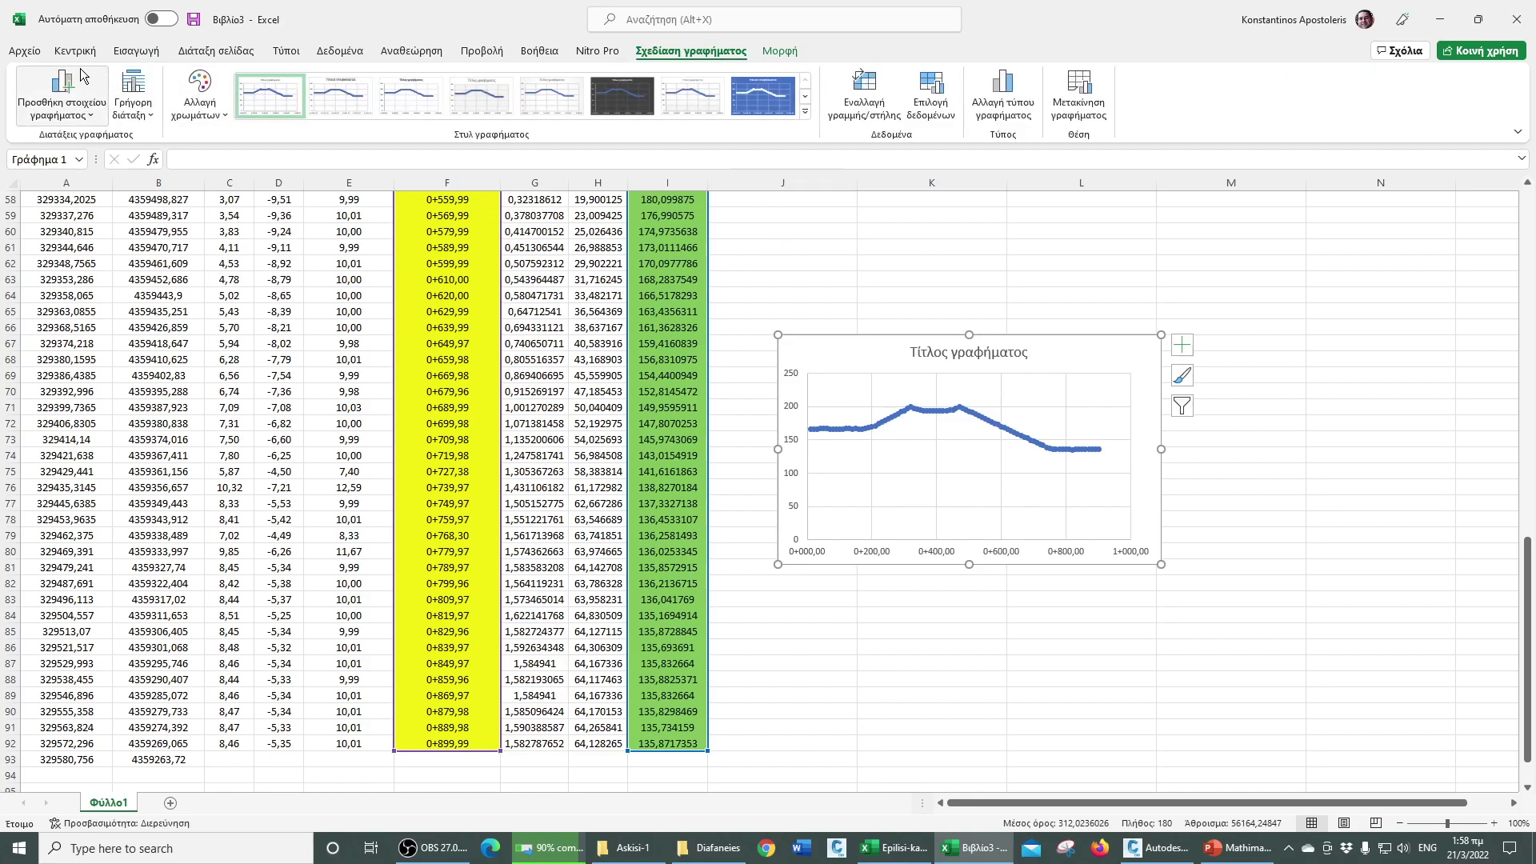
{"action": "left_click", "coordinate": [136, 50]}
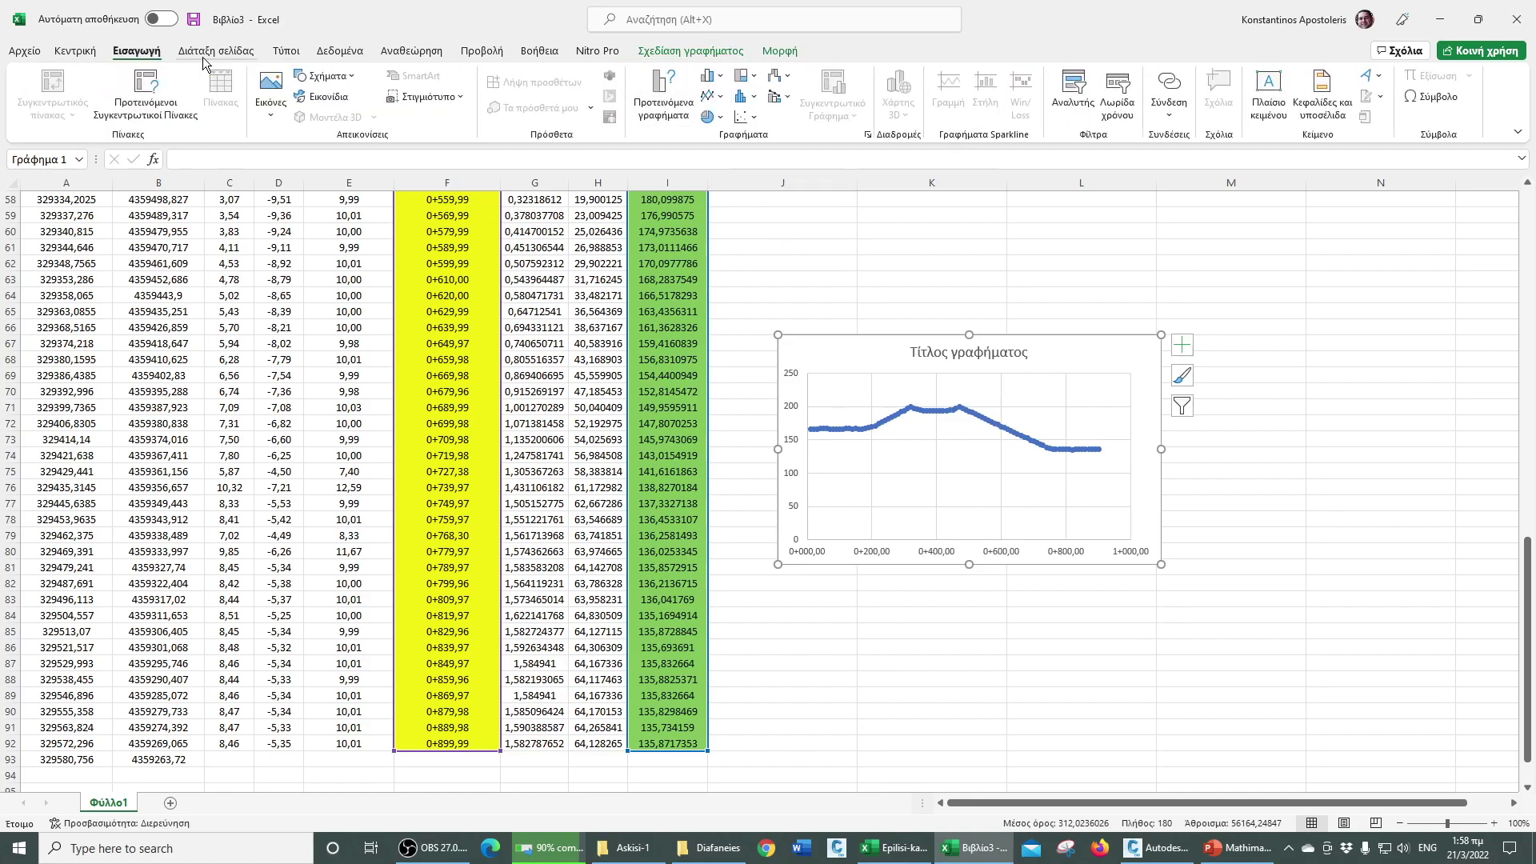
{"action": "left_click", "coordinate": [753, 118]}
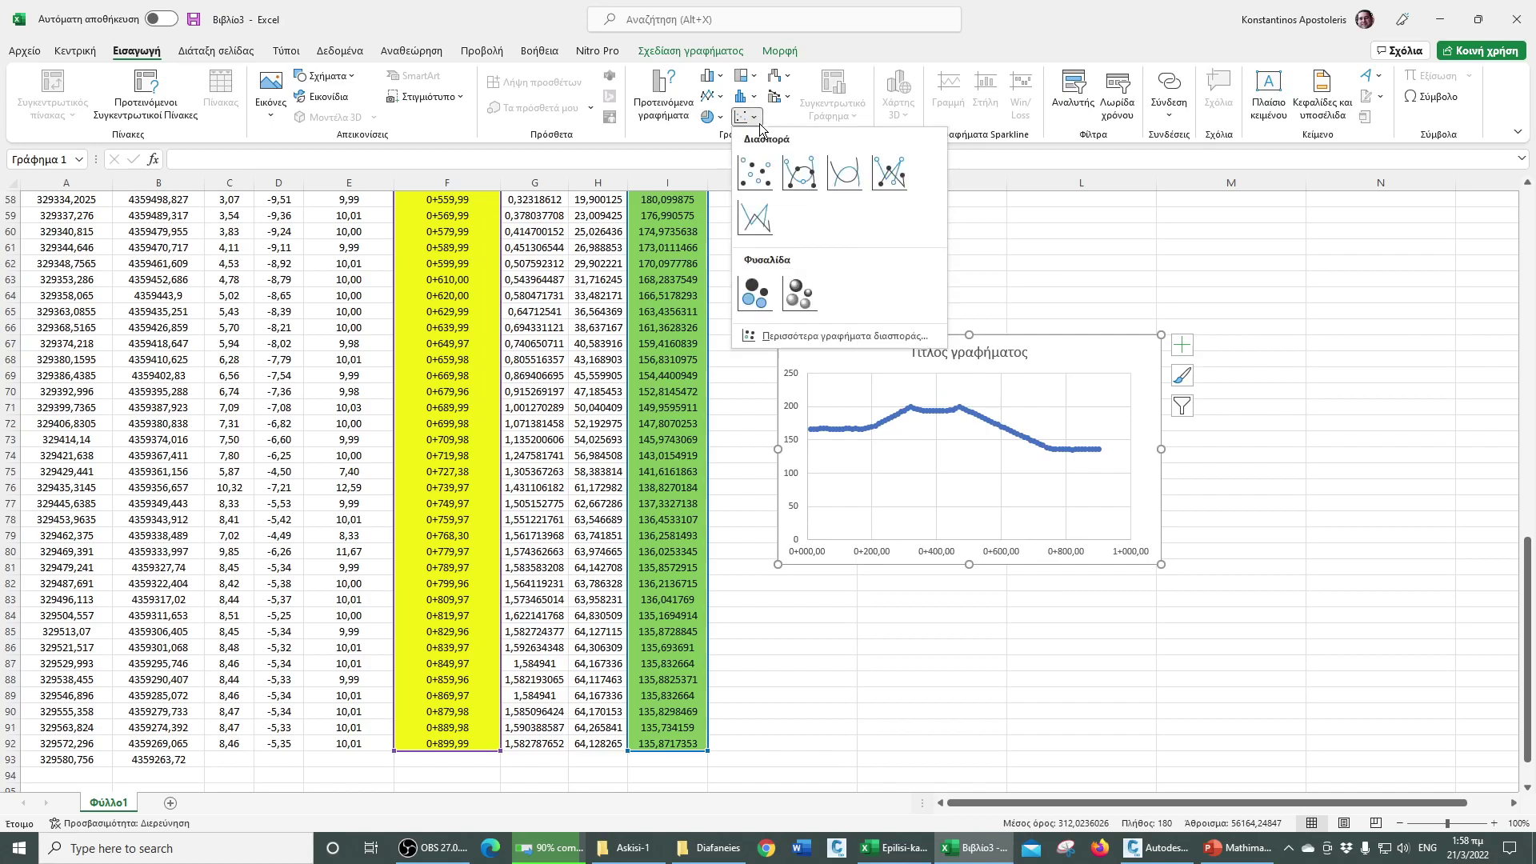
{"action": "left_click", "coordinate": [799, 172]}
{"action": "left_click_drag", "start_coordinate": [844, 353], "coordinate": [803, 442]}
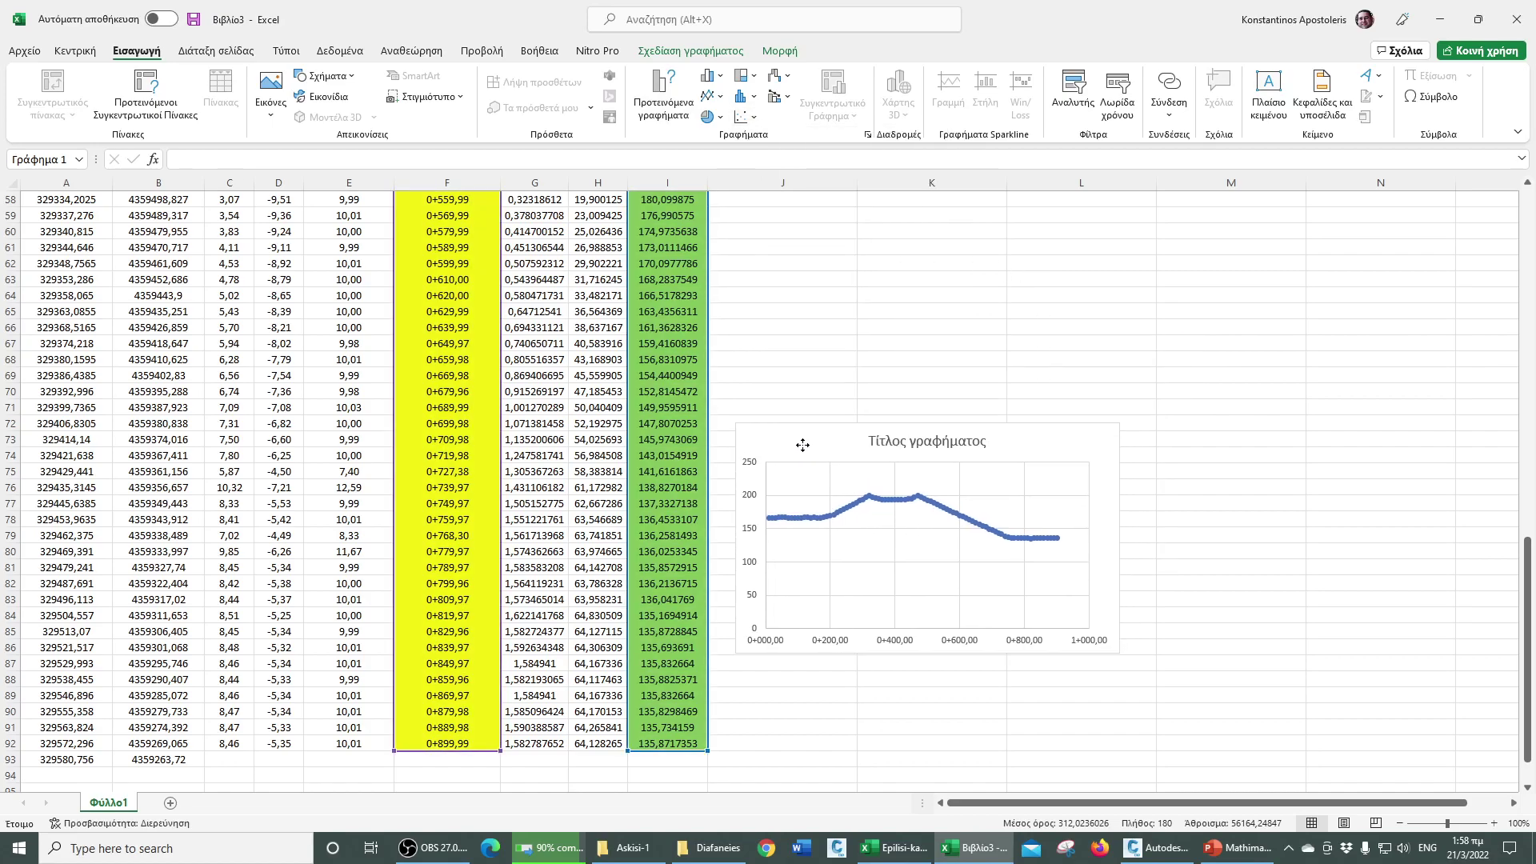
{"action": "left_click_drag", "start_coordinate": [1118, 424], "coordinate": [1497, 267]}
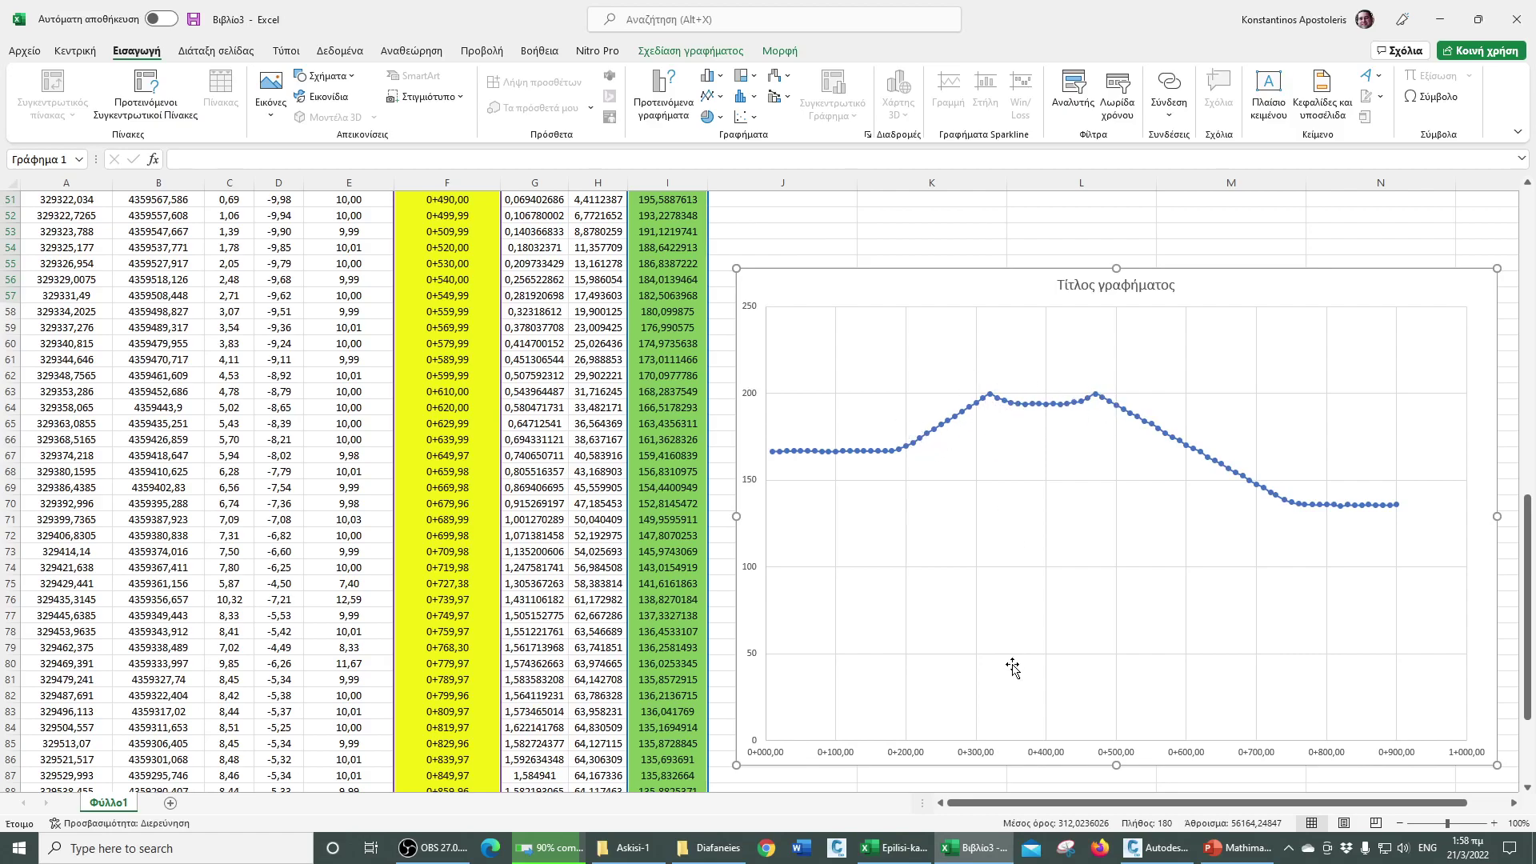
- Examine the signs of ΔΧ and ΔΥ in rows 34 and 35, around road length 0+320,09
{"action": "left_click", "coordinate": [634, 343]}
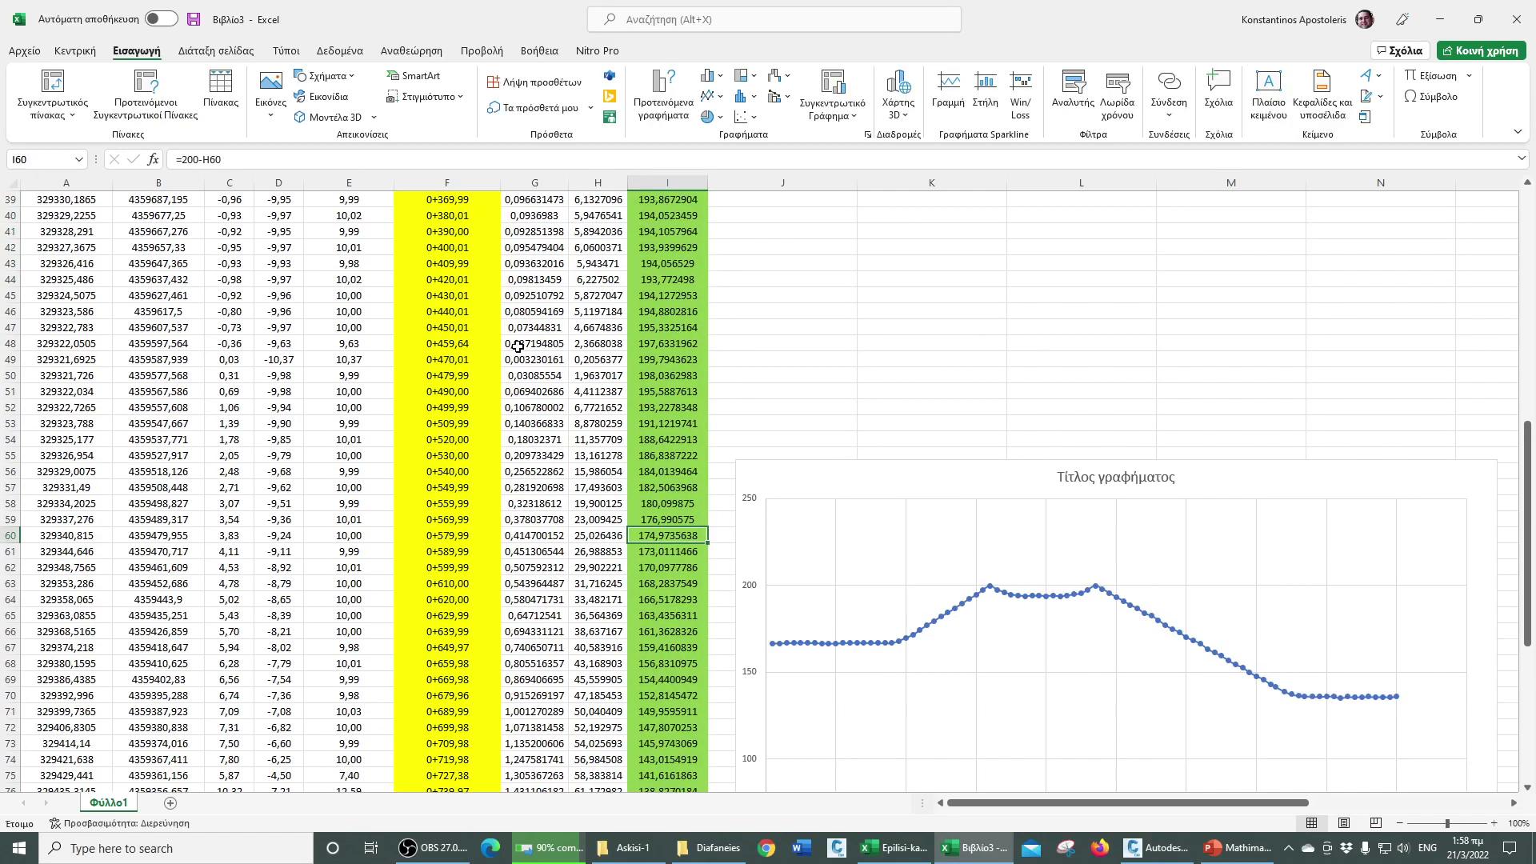
{"action": "scroll", "coordinate": [517, 345], "scroll_direction": "up", "scroll_amount": 8}
{"action": "left_click", "coordinate": [452, 312]}
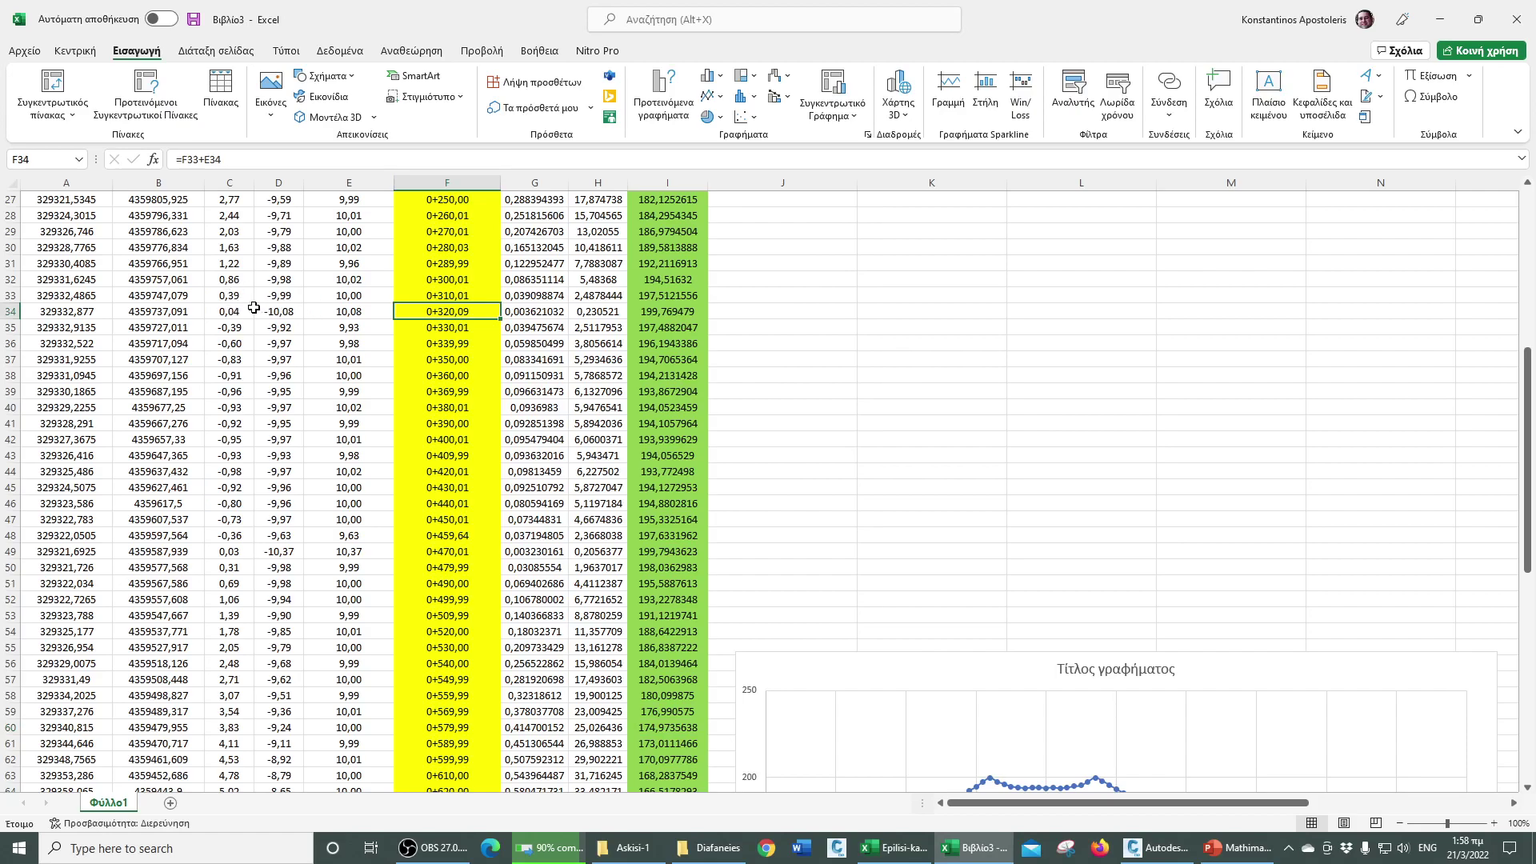
{"action": "left_click", "coordinate": [231, 312]}
{"action": "left_click", "coordinate": [278, 312]}
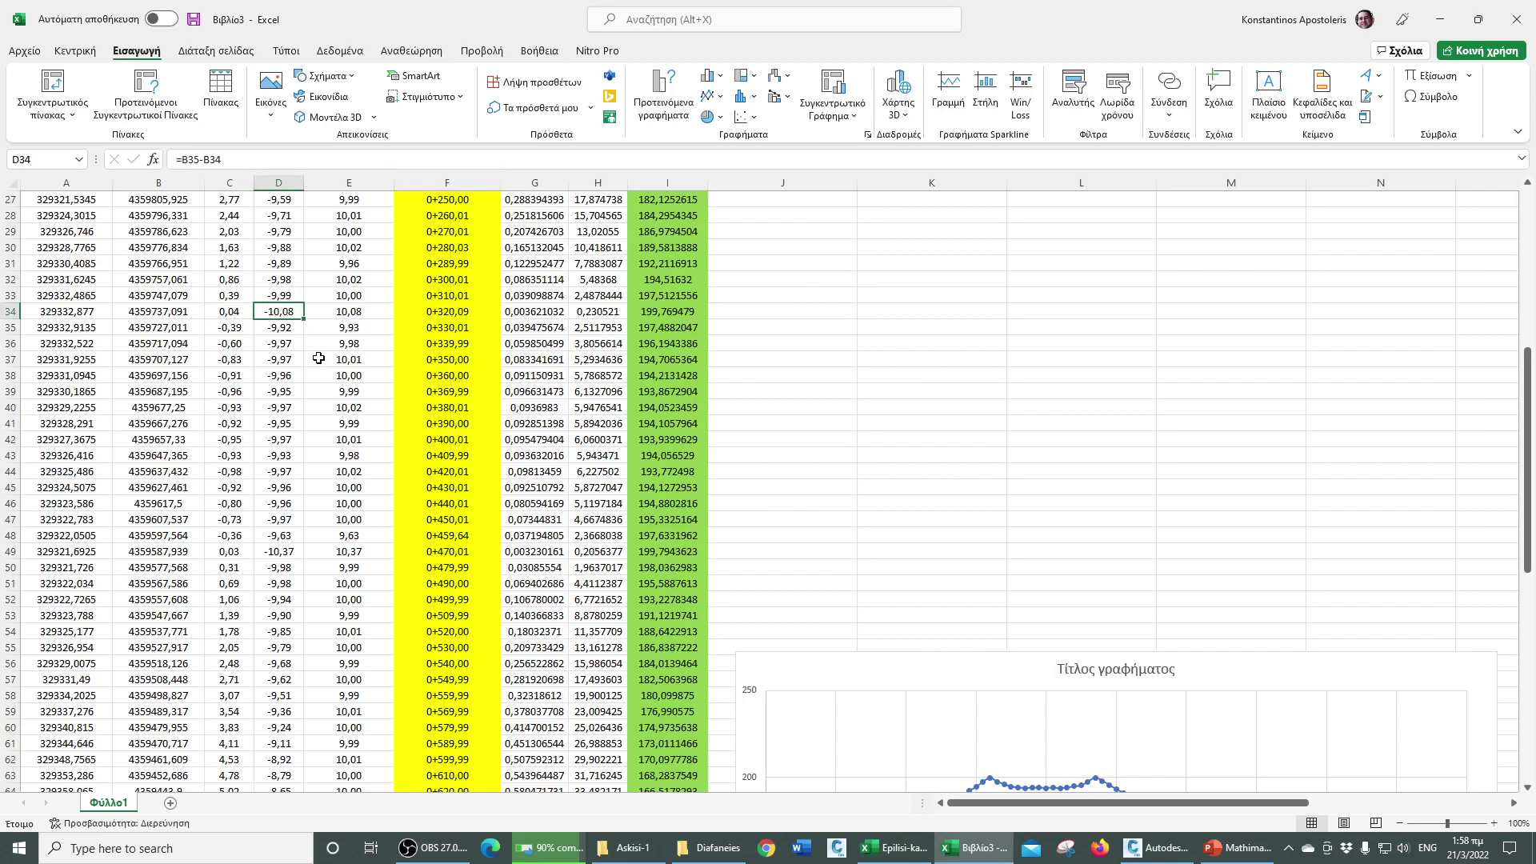
{"action": "left_click", "coordinate": [234, 326]}
{"action": "left_click", "coordinate": [262, 328]}
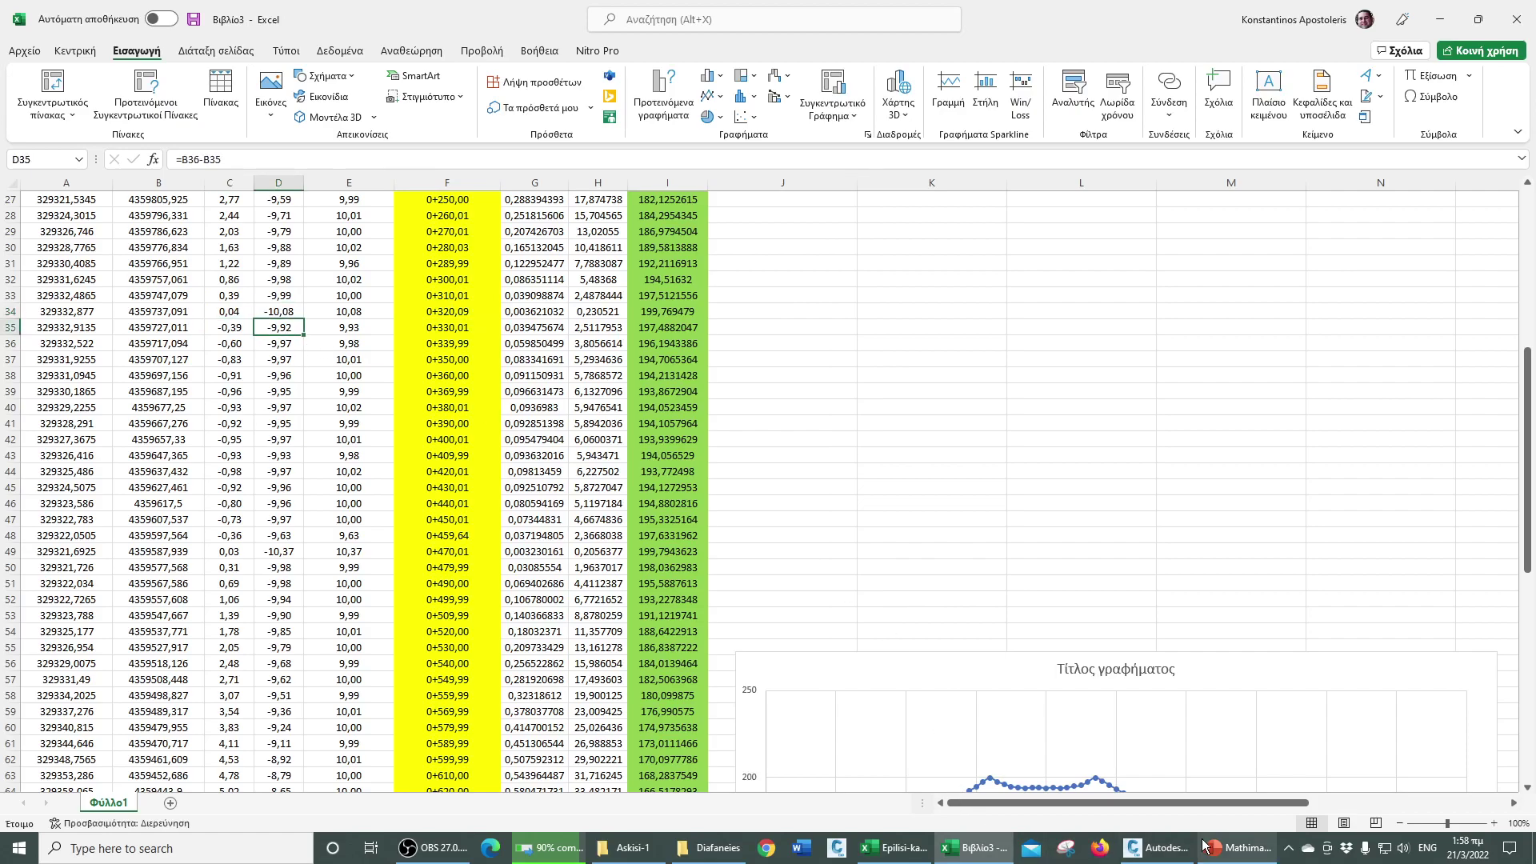
- Check the azimuth quadrant rules in the PowerPoint presentation and change the Excel azimuth formula in I35 to =200+H35
{"action": "left_click", "coordinate": [1232, 848]}
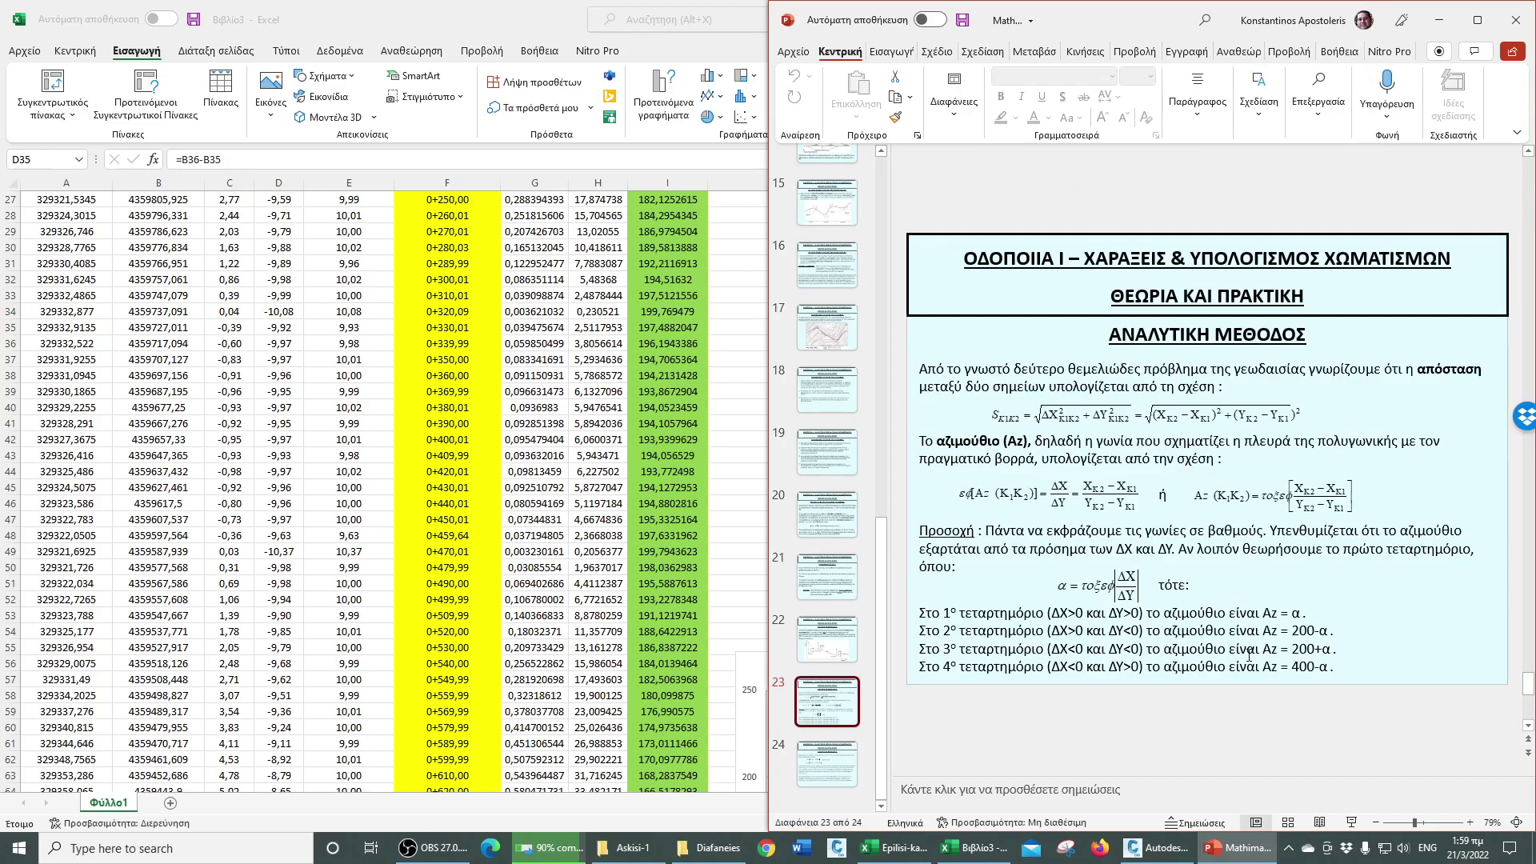
{"action": "key", "text": "alt+Tab"}
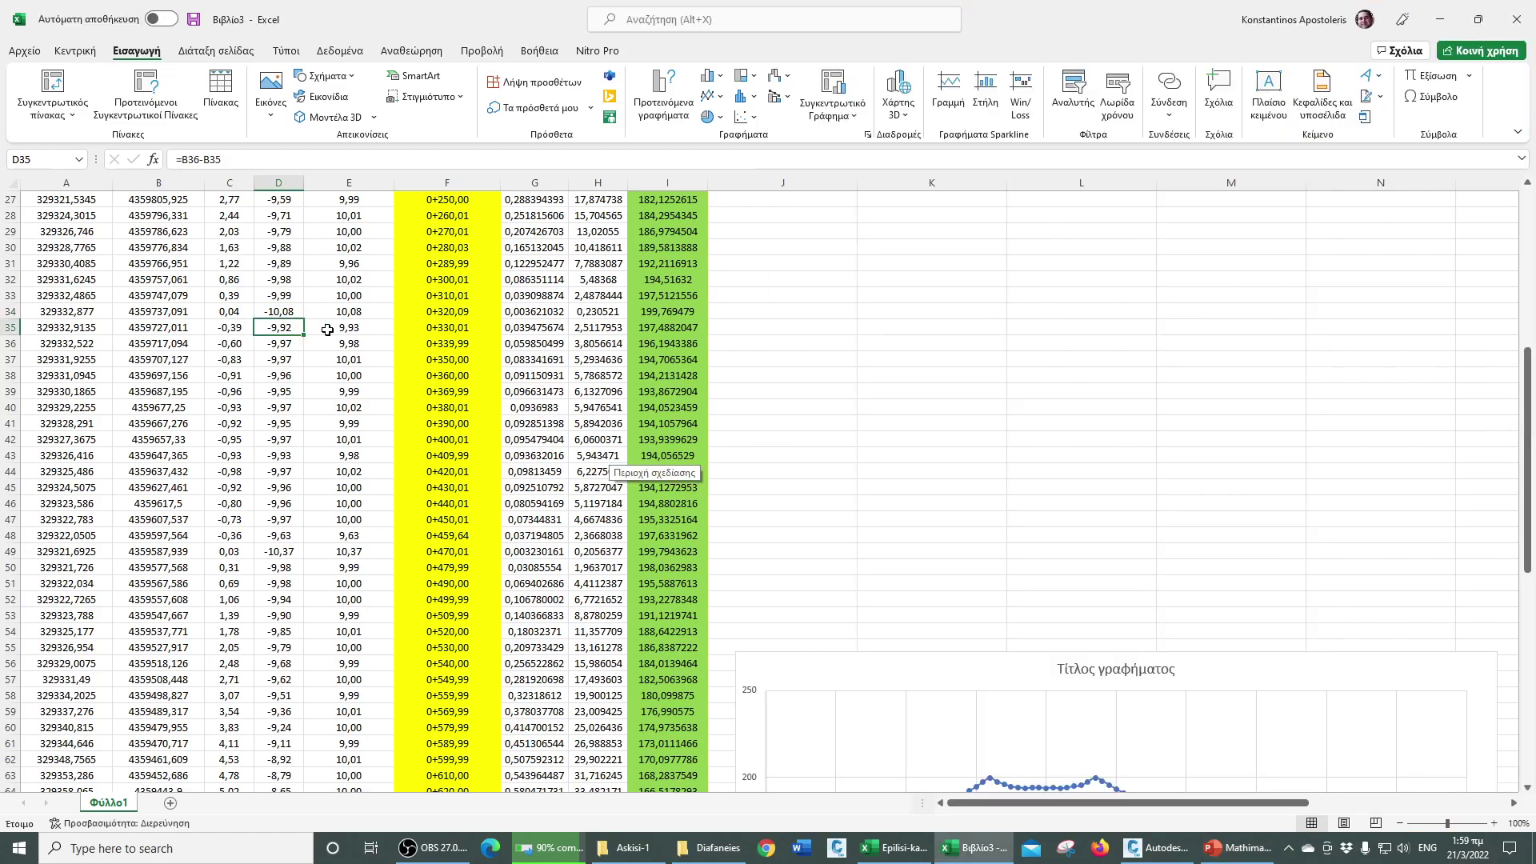
{"action": "left_click", "coordinate": [654, 323]}
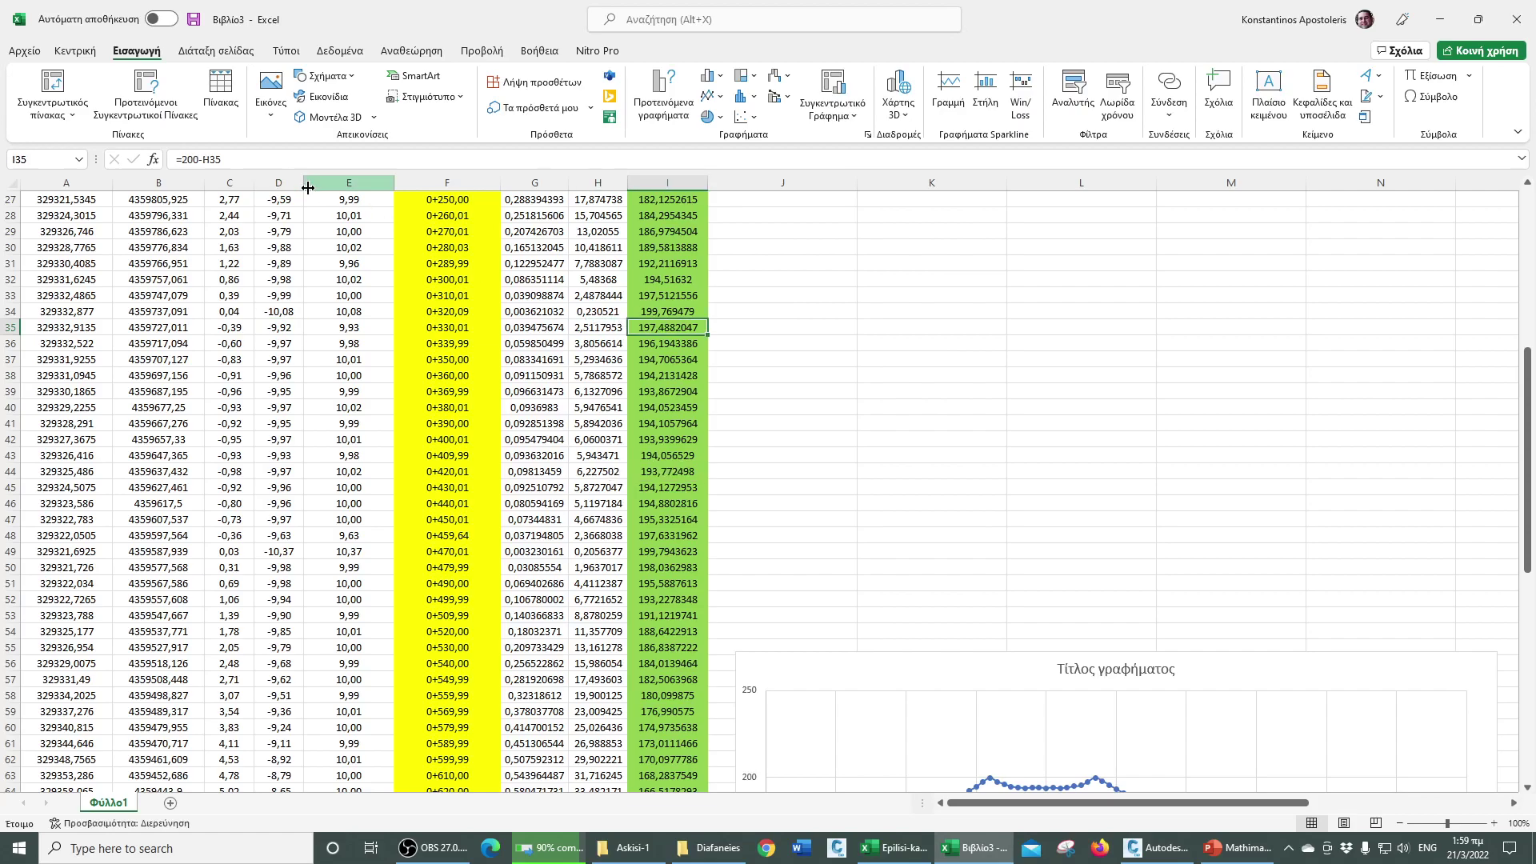
{"action": "left_click", "coordinate": [202, 164]}
{"action": "key", "text": "BackSpace"}
{"action": "type", "text": "+"}
{"action": "key", "text": "Return"}
- Fill the negative ΔΧ and ΔΥ values in C35:D48 with light green
{"action": "left_click_drag", "start_coordinate": [226, 329], "coordinate": [276, 525]}
{"action": "left_click", "coordinate": [75, 50]}
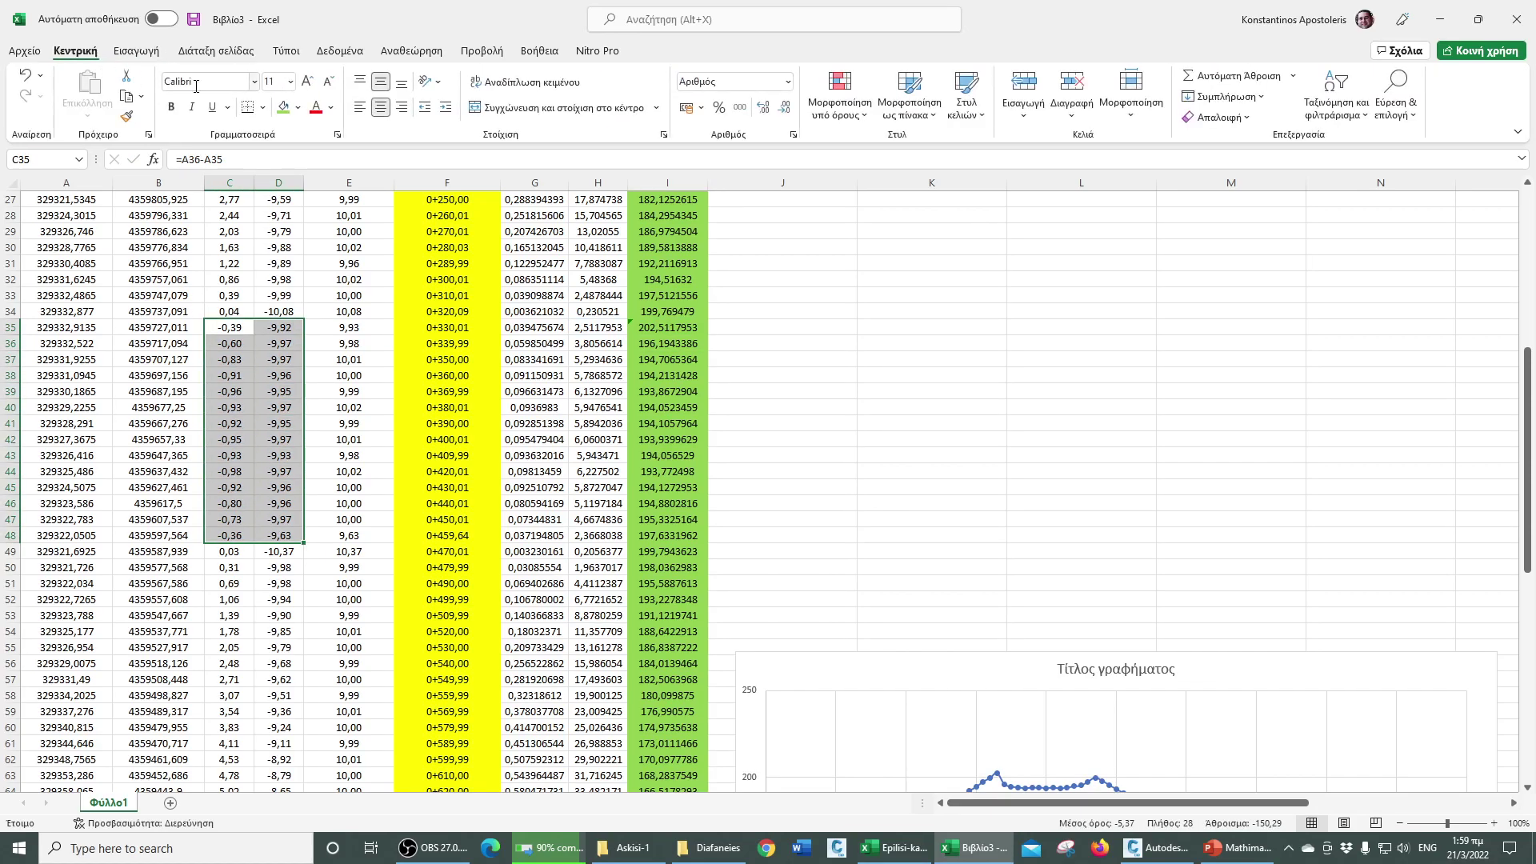
{"action": "left_click", "coordinate": [284, 111]}
{"action": "left_click", "coordinate": [287, 248]}
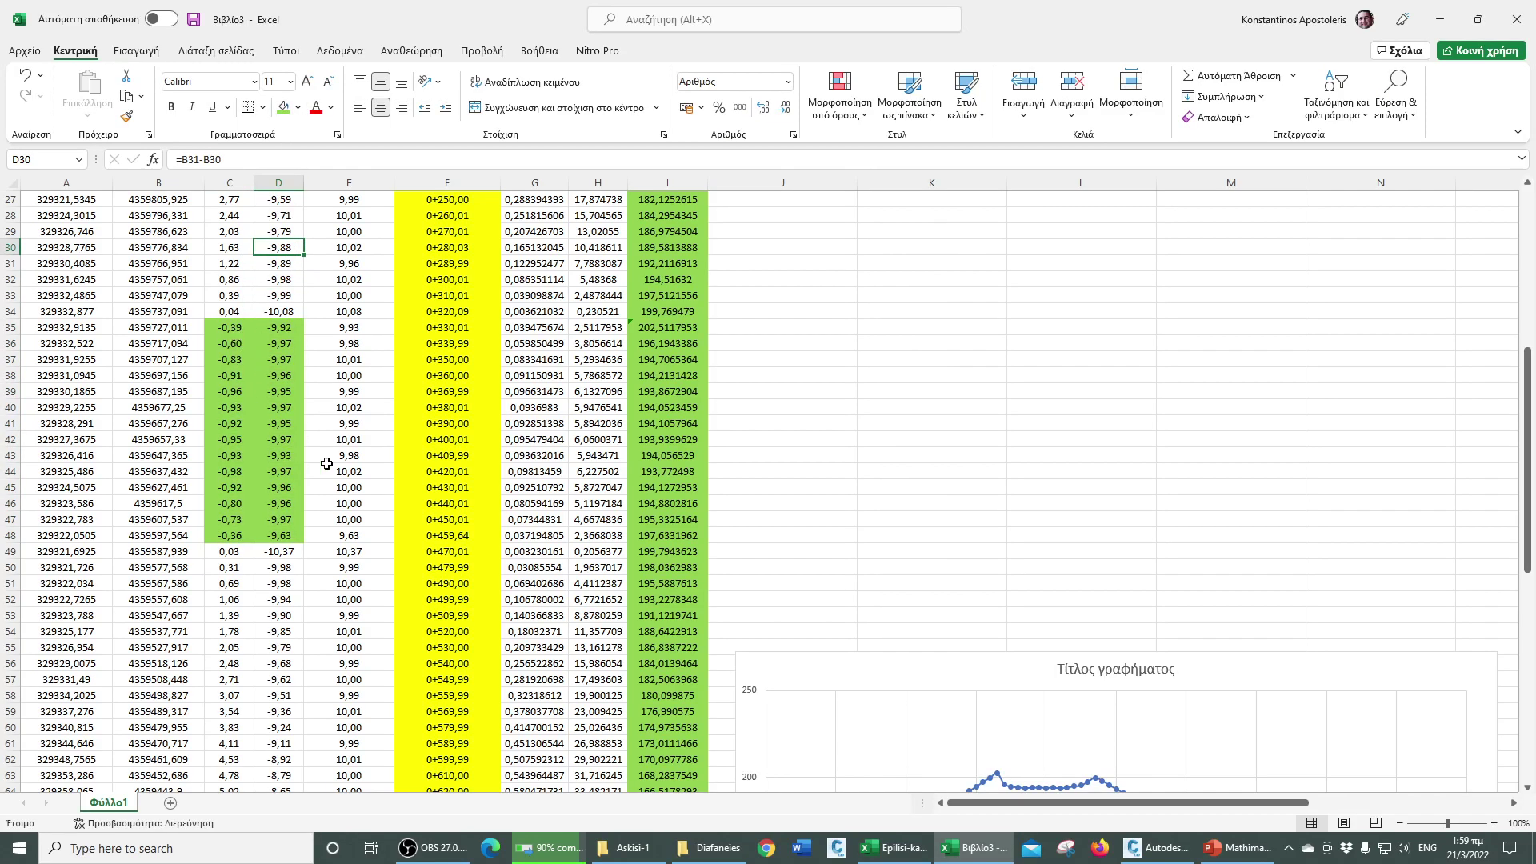
- Copy the azimuth formula from I35 down through I48
{"action": "left_click", "coordinate": [697, 329]}
{"action": "left_click_drag", "start_coordinate": [709, 333], "coordinate": [685, 538]}
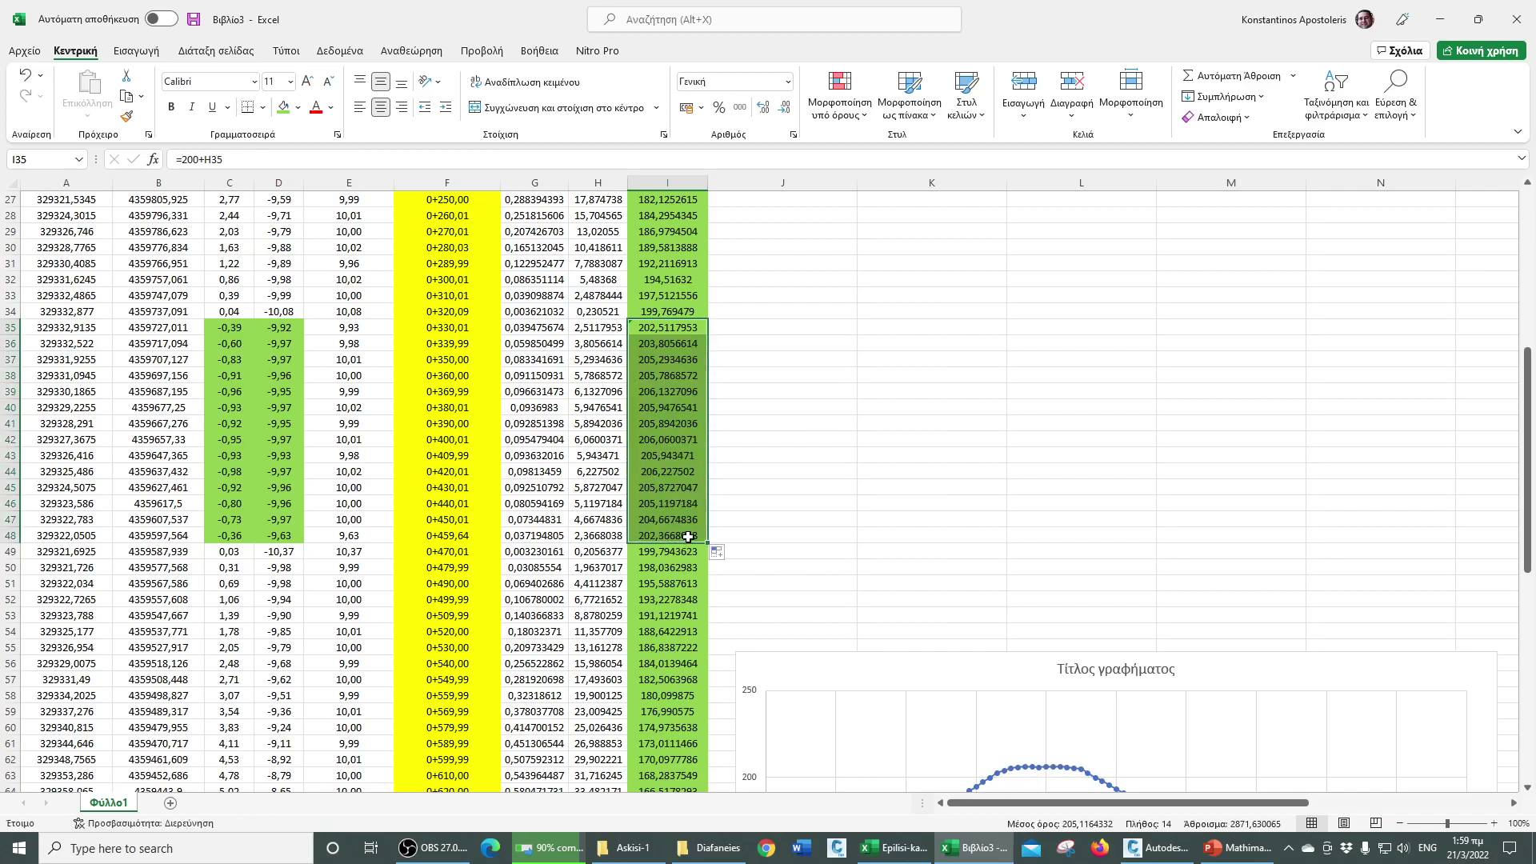
{"action": "left_click", "coordinate": [821, 472]}
- Move the azimuth chart up so that it spans about rows 47 to 77
{"action": "scroll", "coordinate": [827, 448], "scroll_direction": "down", "scroll_amount": 2}
{"action": "scroll", "coordinate": [827, 441], "scroll_direction": "down", "scroll_amount": 4}
{"action": "left_click_drag", "start_coordinate": [824, 396], "coordinate": [813, 240]}
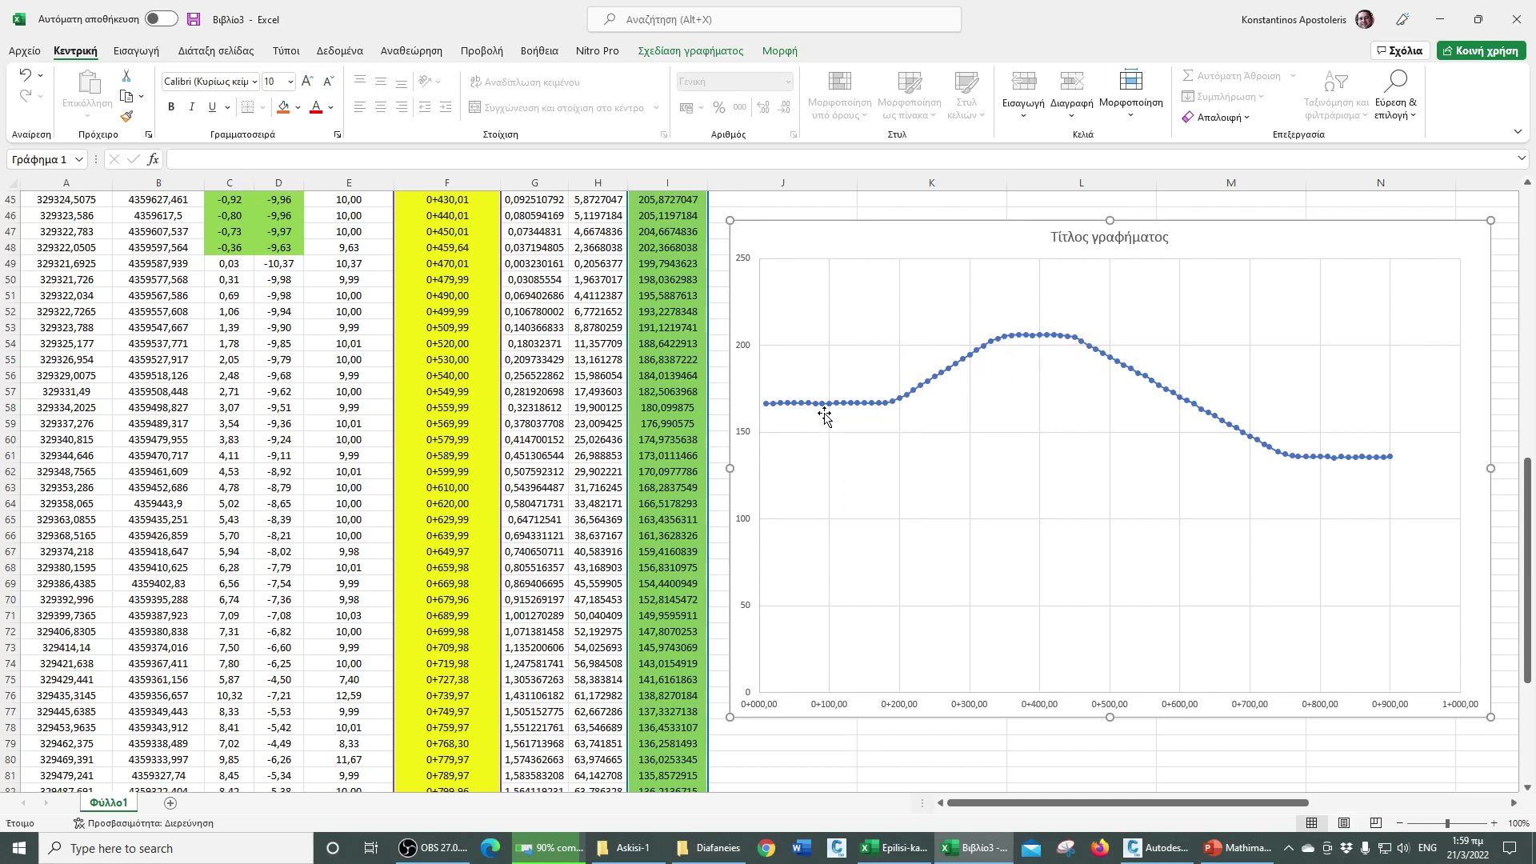
- Set the minimum of the chart's vertical azimuth axis to 100
{"action": "right_click", "coordinate": [747, 532]}
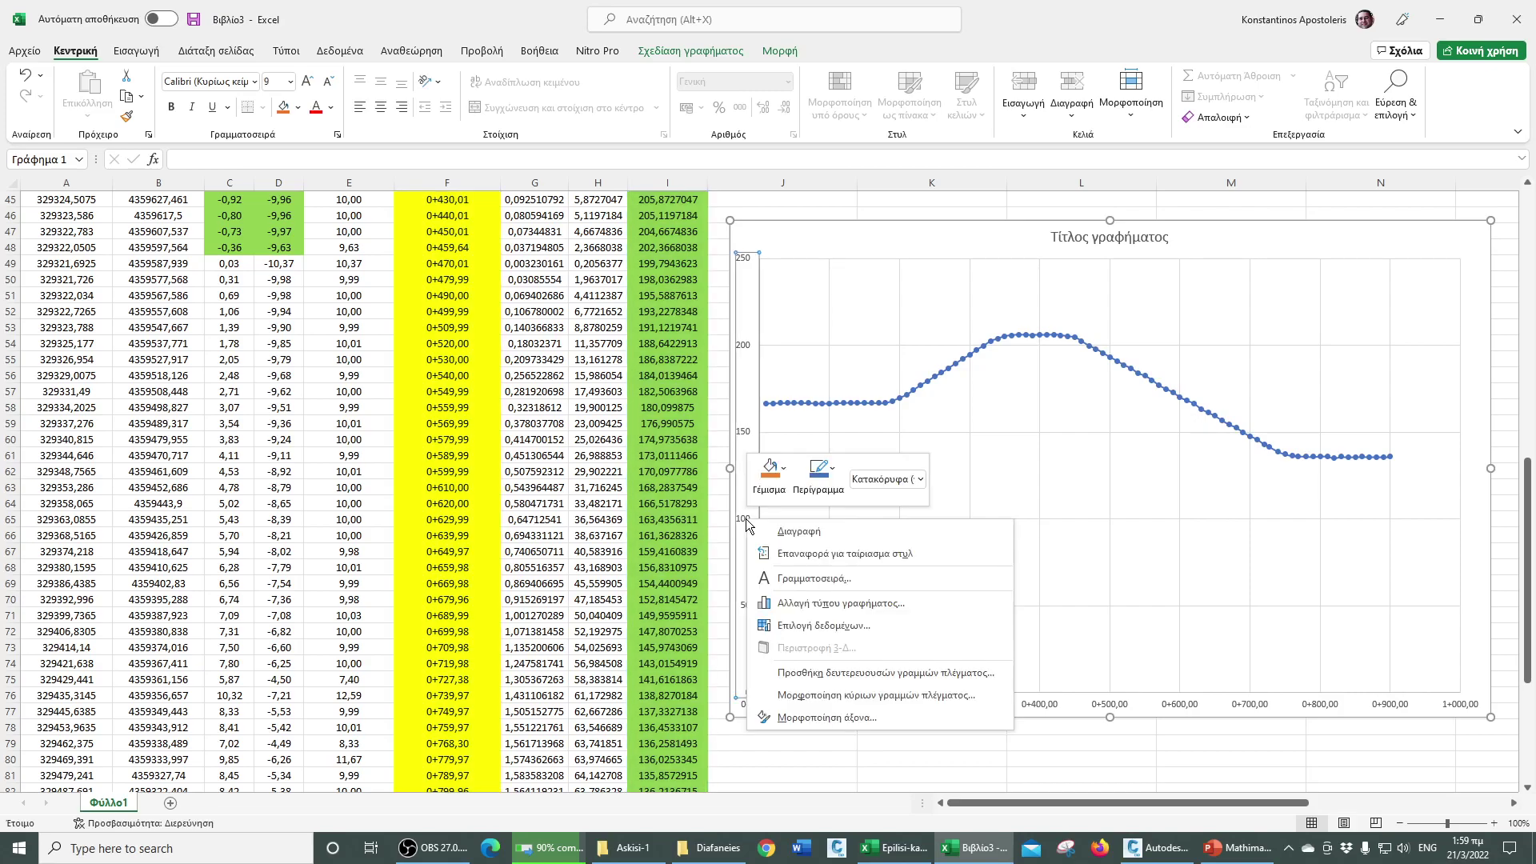
{"action": "left_click", "coordinate": [806, 722]}
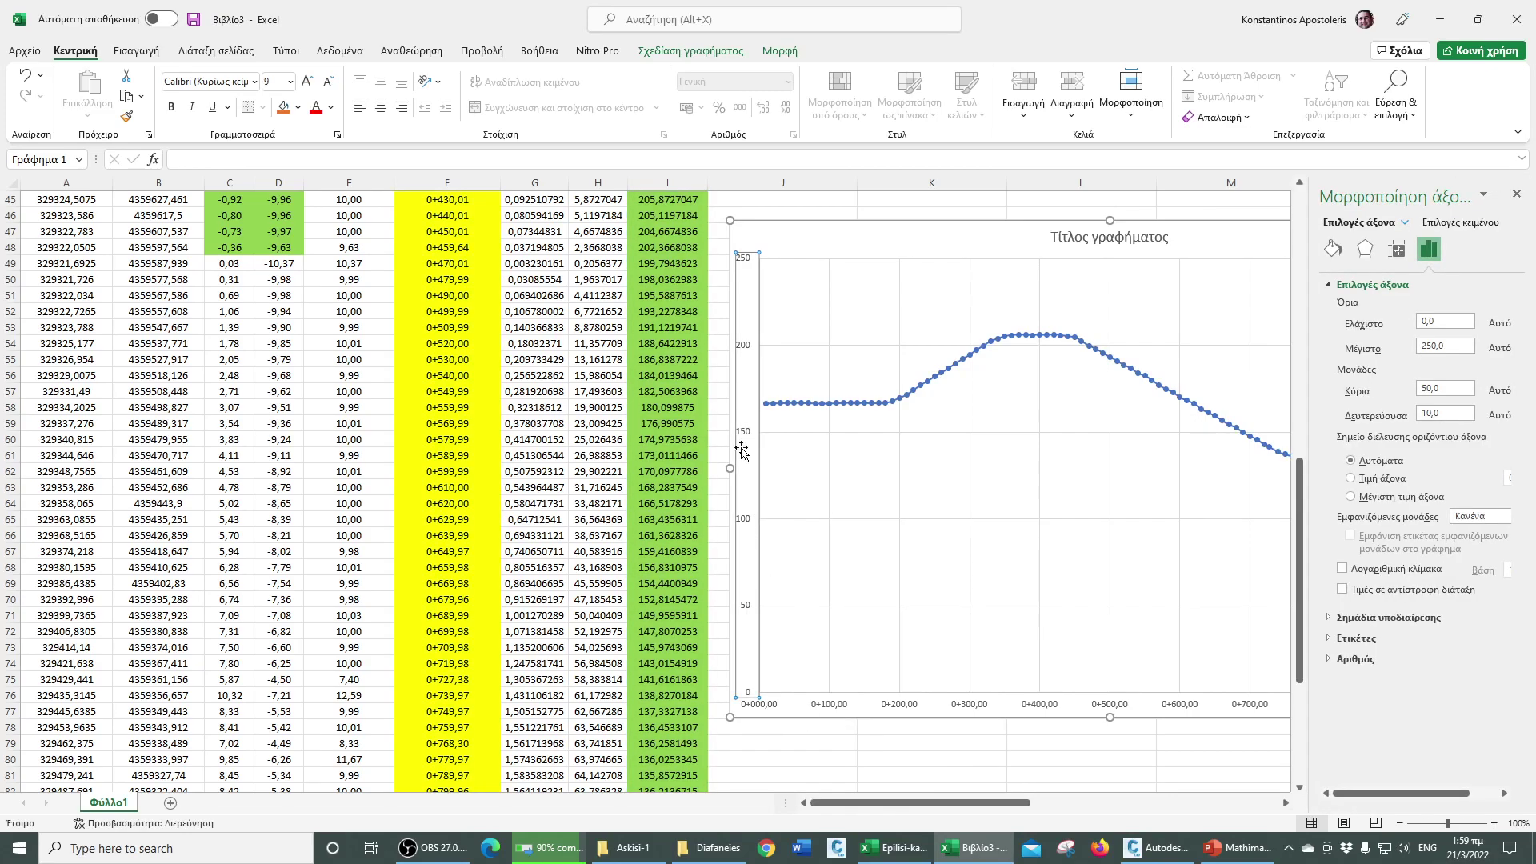
{"action": "right_click", "coordinate": [747, 522]}
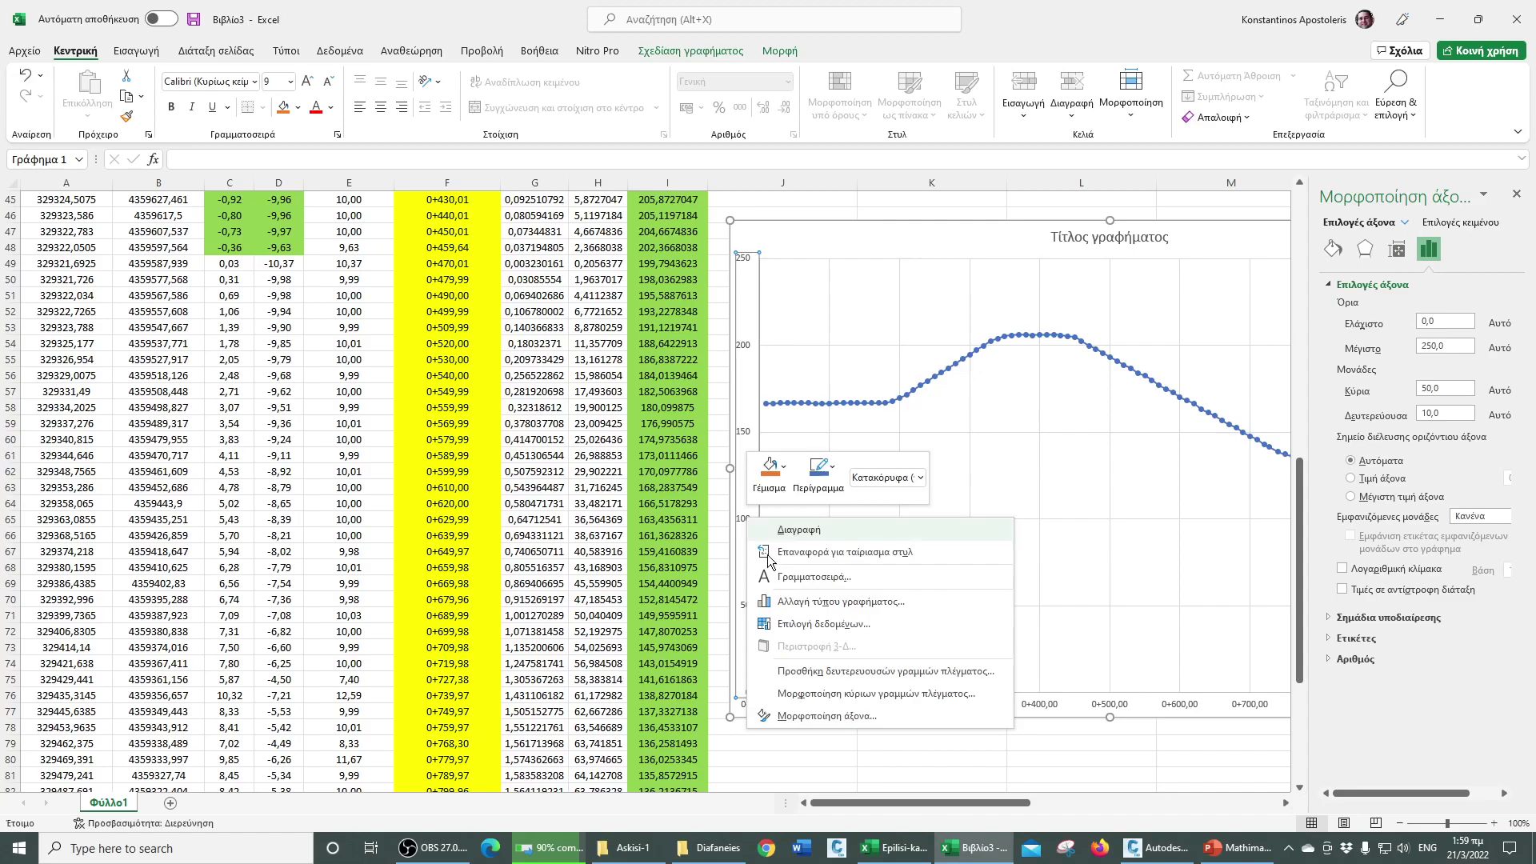
{"action": "left_click", "coordinate": [800, 716]}
{"action": "left_click", "coordinate": [1424, 321]}
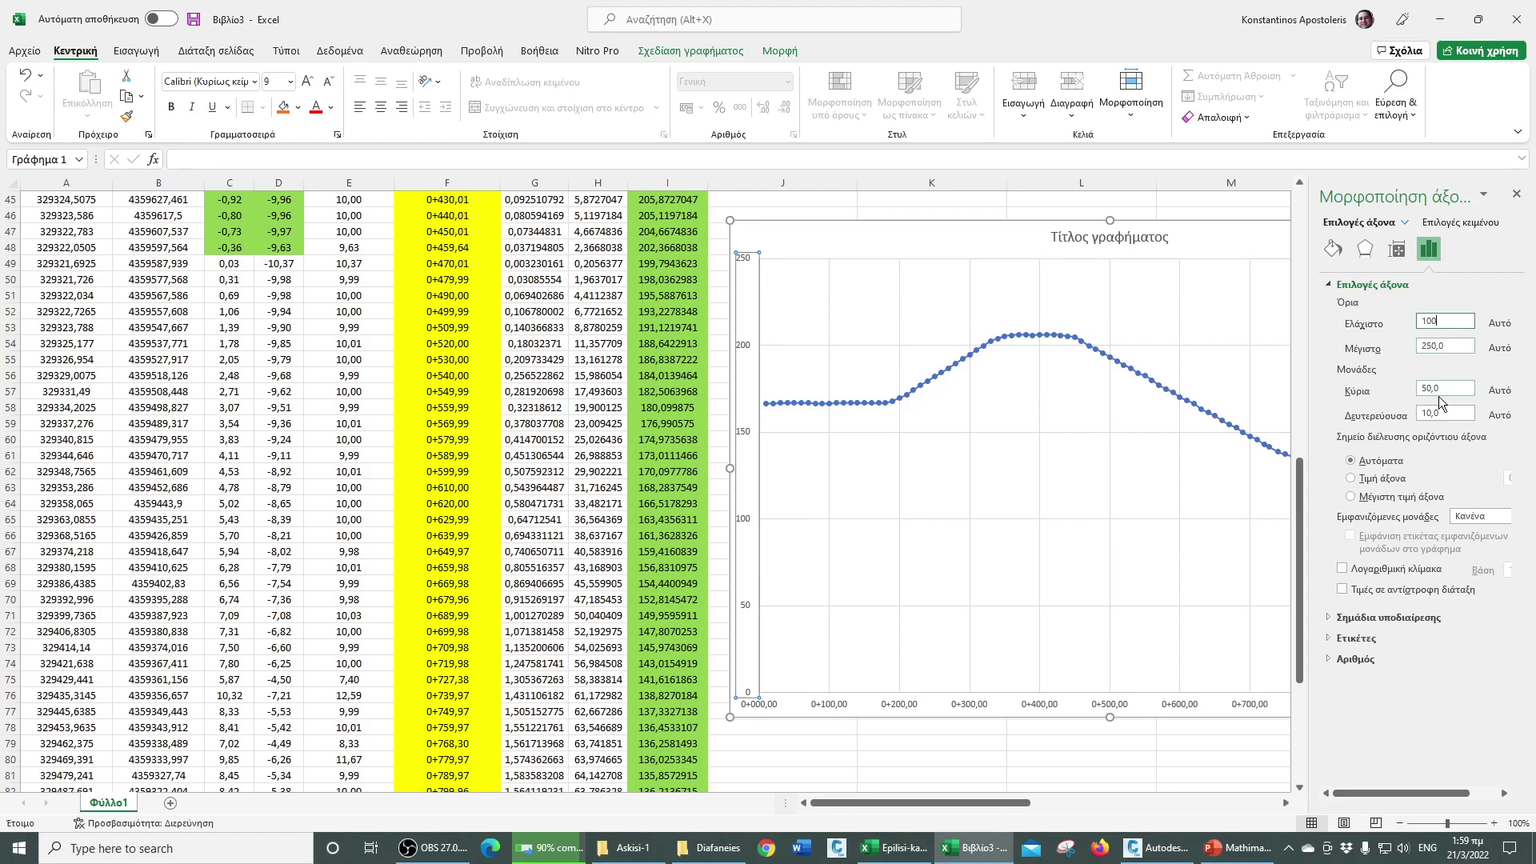
{"action": "left_click", "coordinate": [1460, 412]}
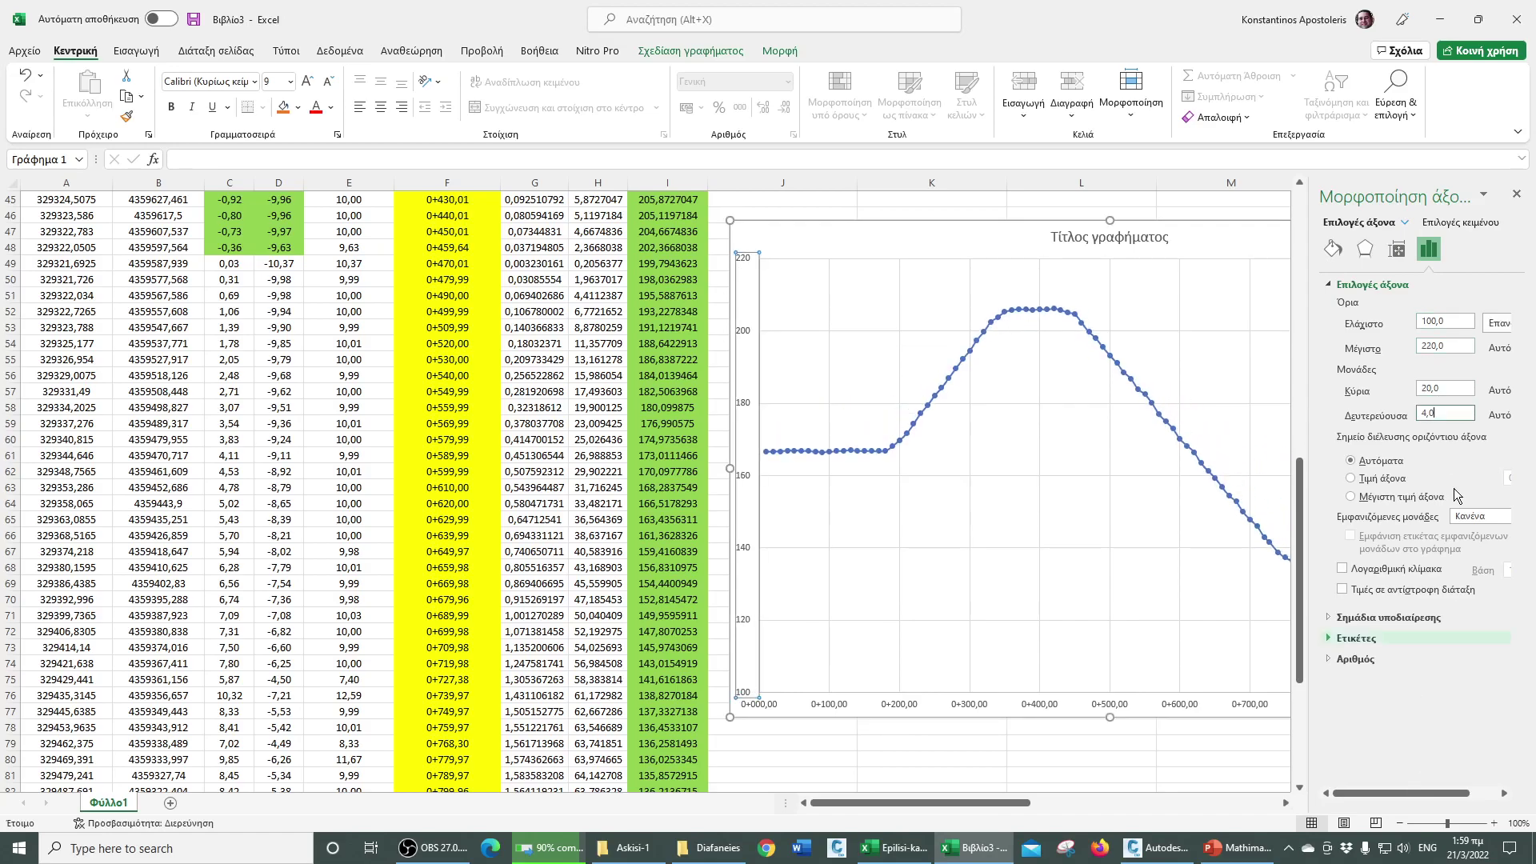
{"action": "left_click", "coordinate": [1513, 190]}
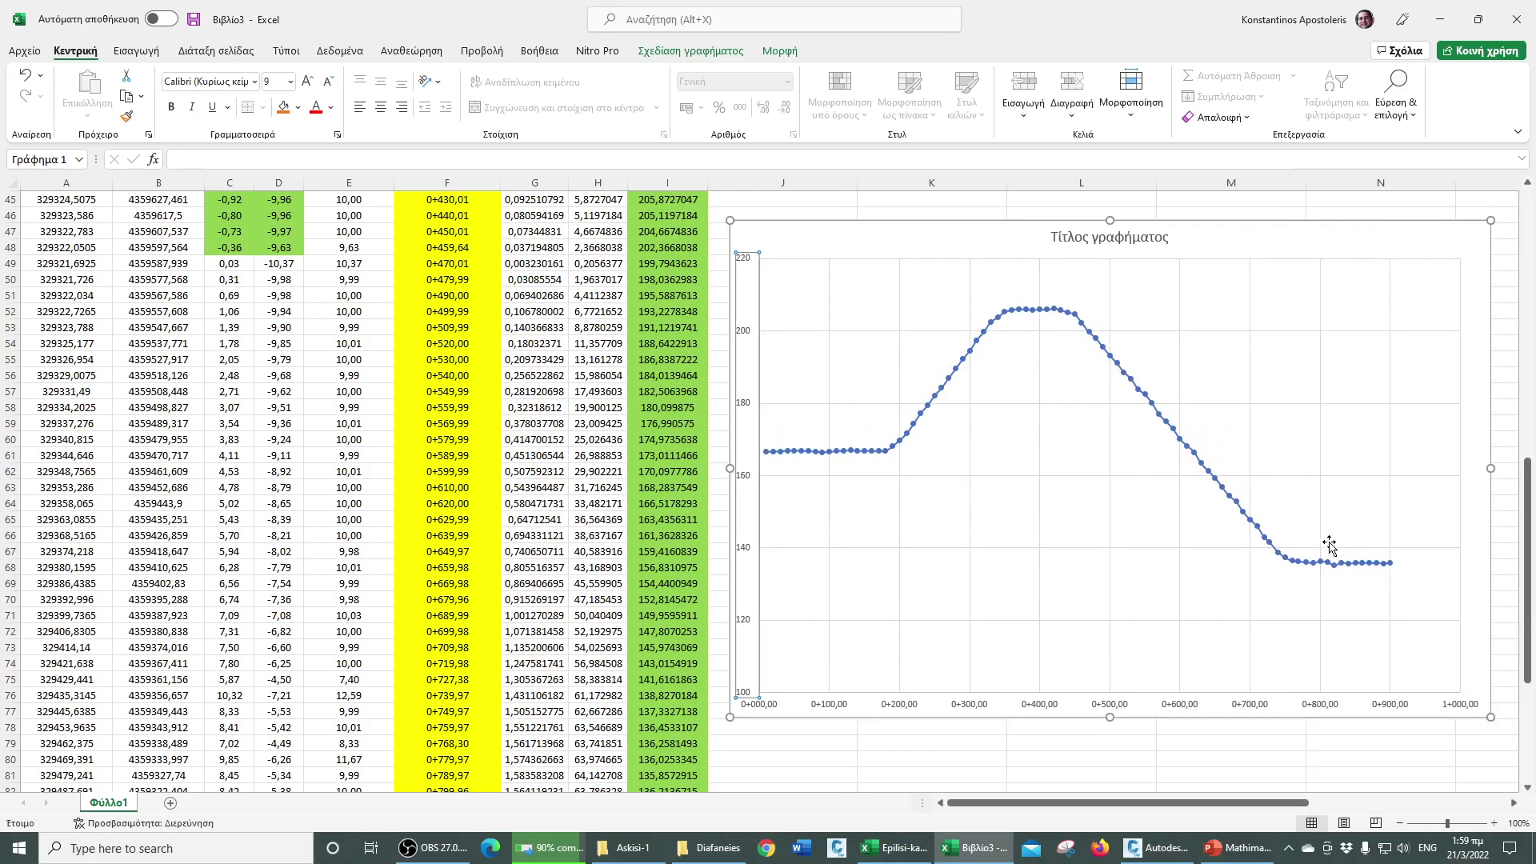
- Draw a horizontal straight line about 3.86 cm long over the first flat section of the azimuth curve
{"action": "left_click", "coordinate": [1239, 742]}
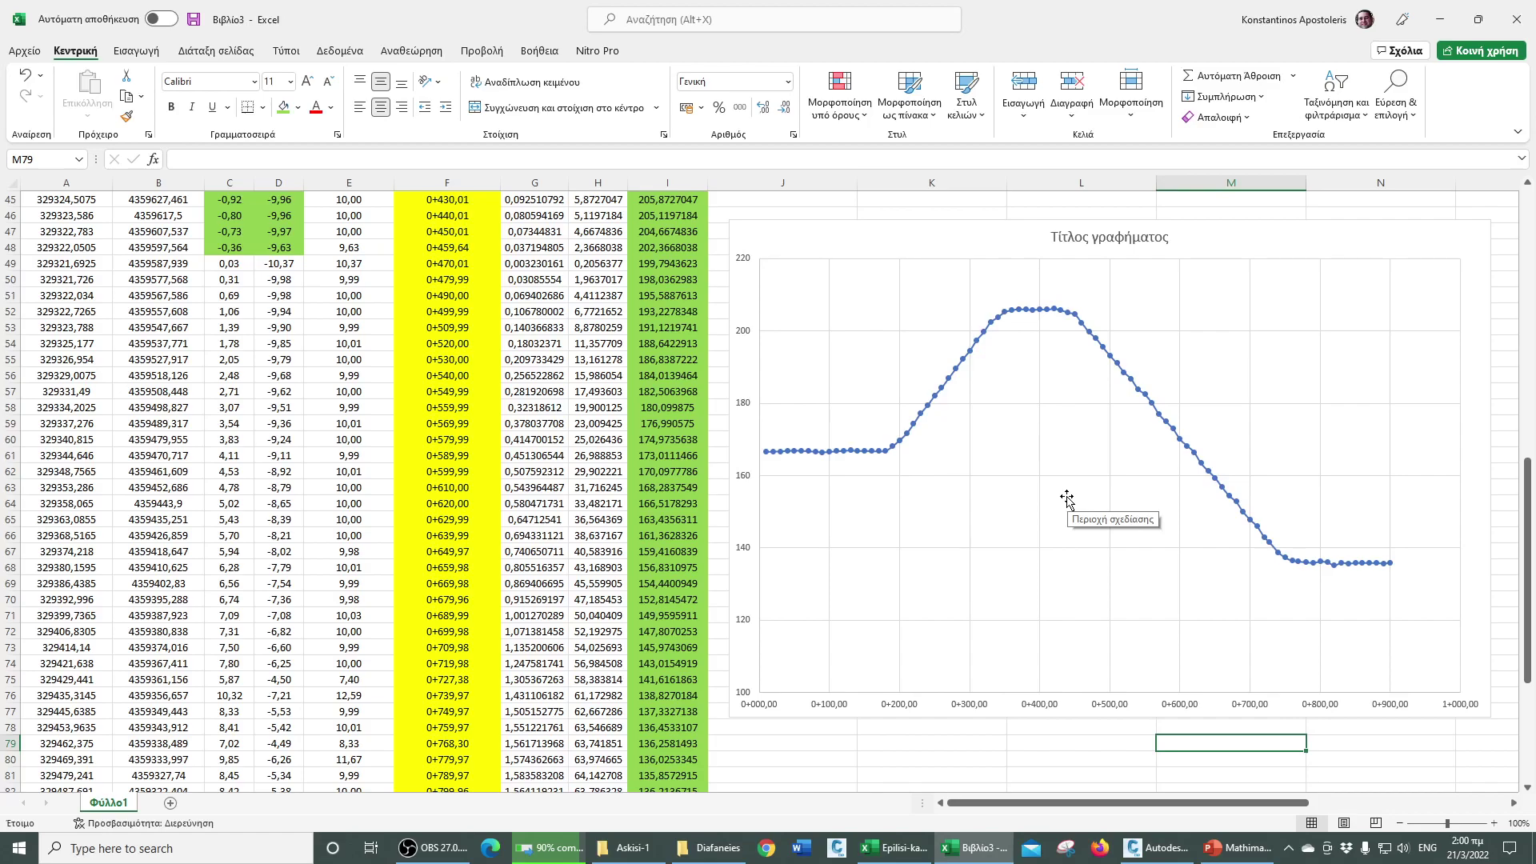
{"action": "left_click", "coordinate": [156, 58]}
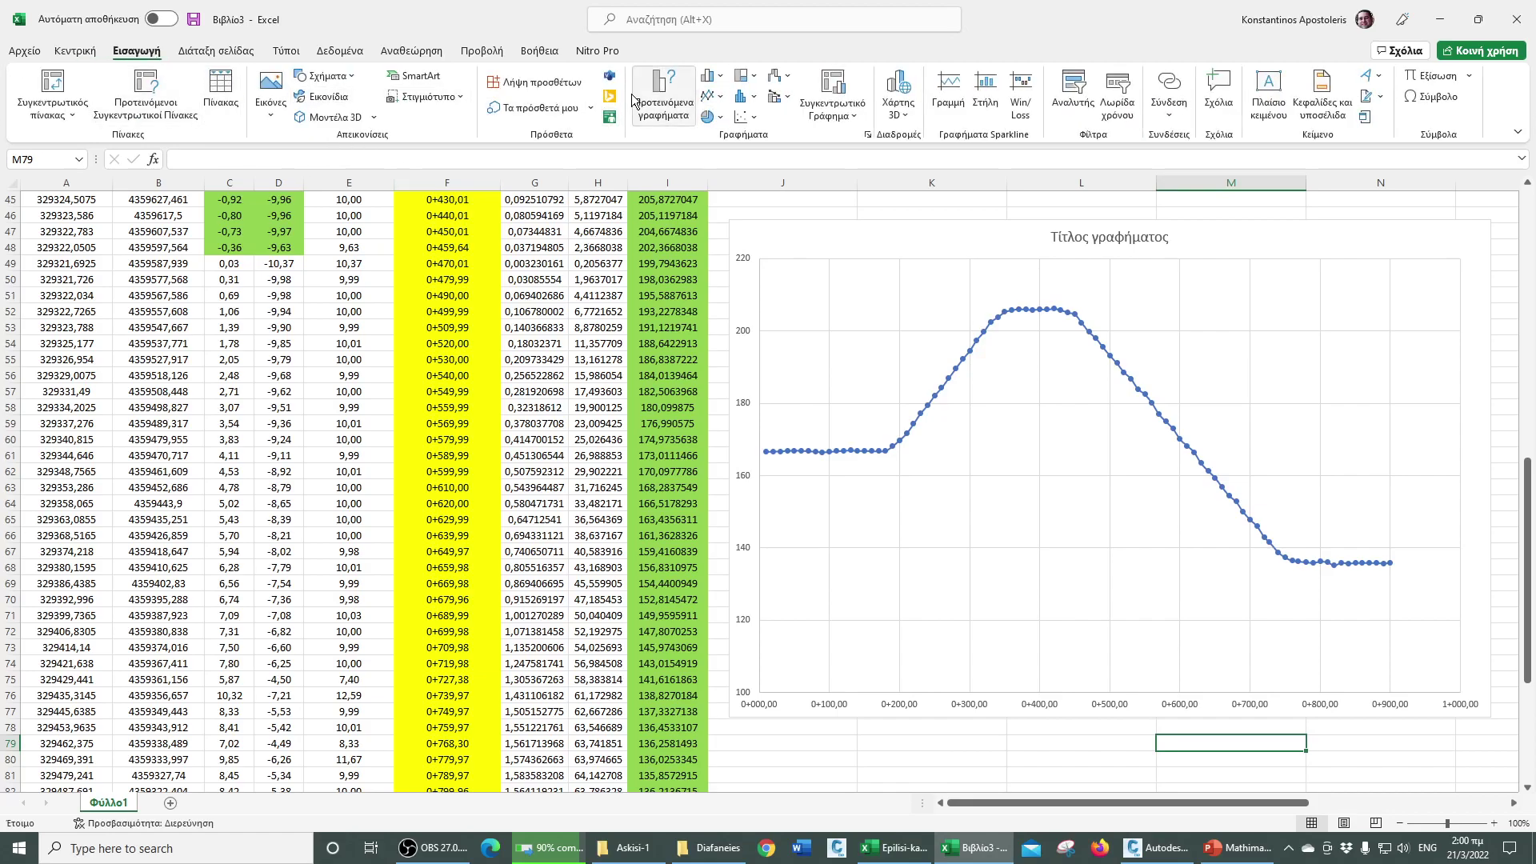
{"action": "left_click", "coordinate": [324, 76]}
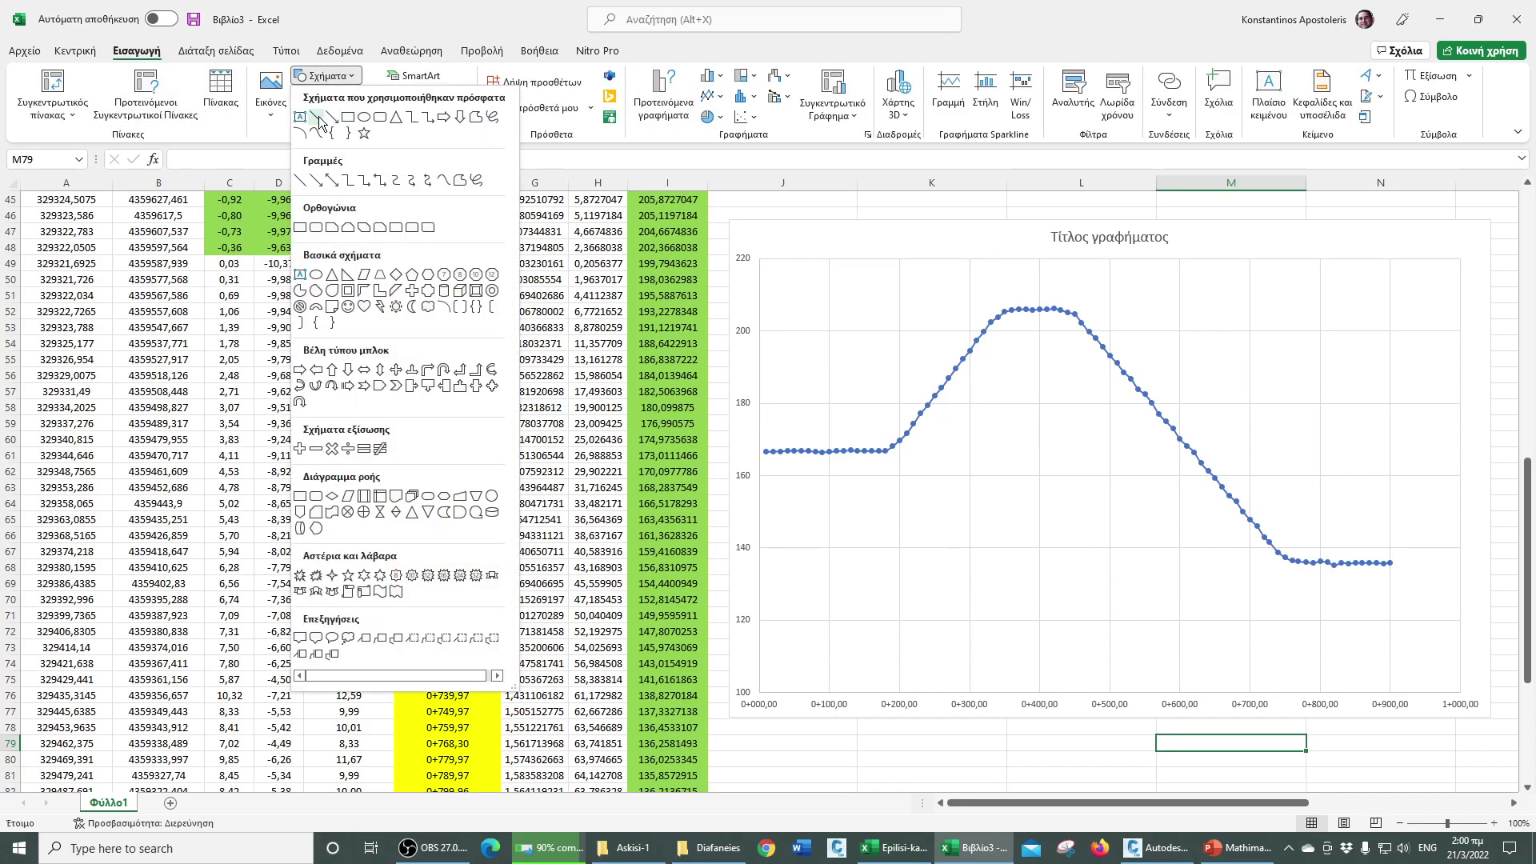
{"action": "left_click", "coordinate": [319, 119]}
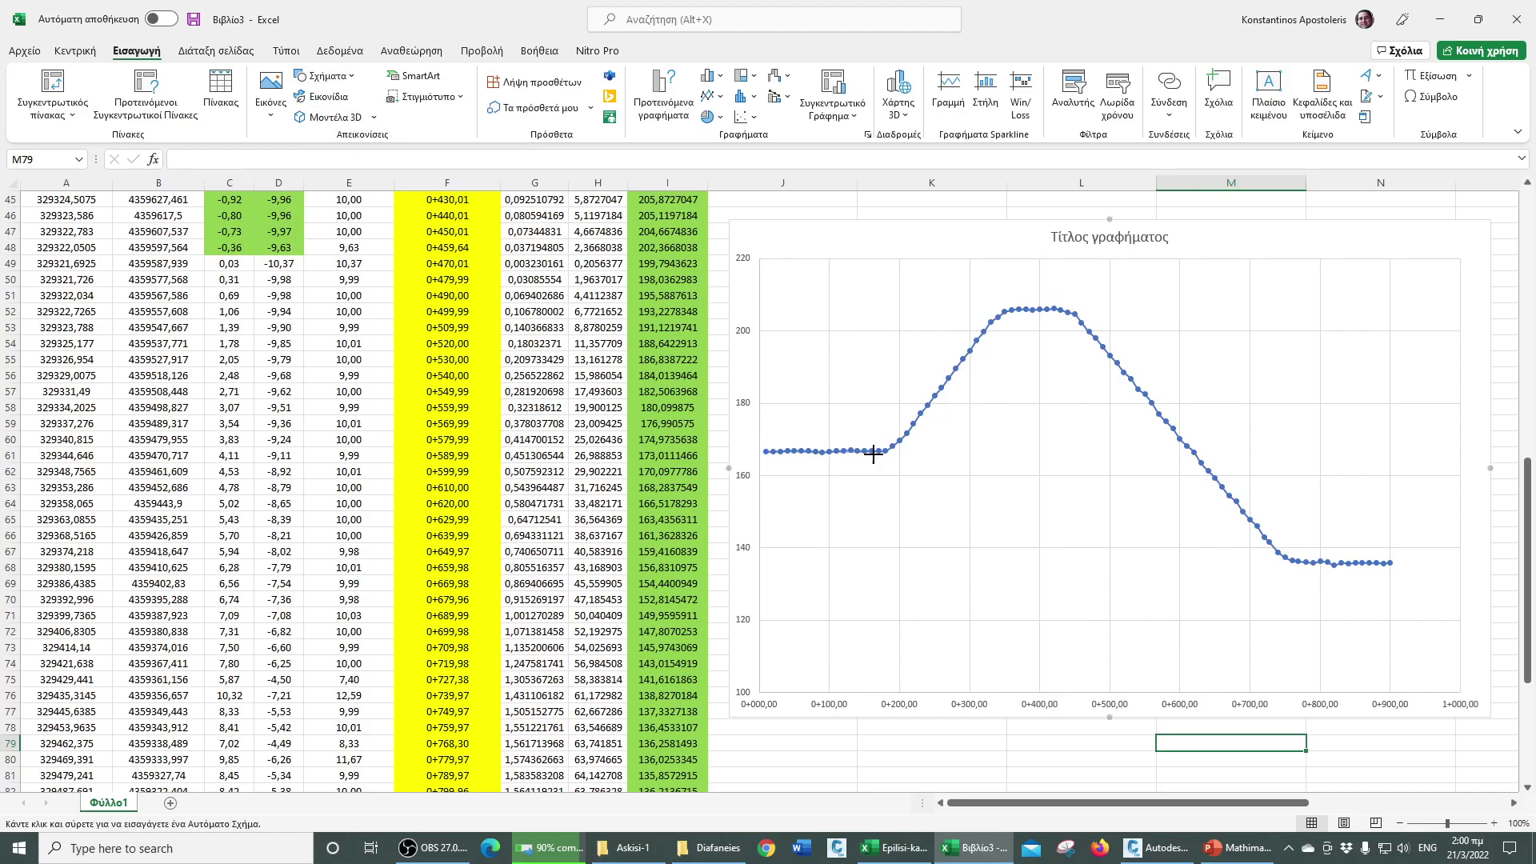
{"action": "left_click_drag", "start_coordinate": [883, 453], "coordinate": [883, 451]}
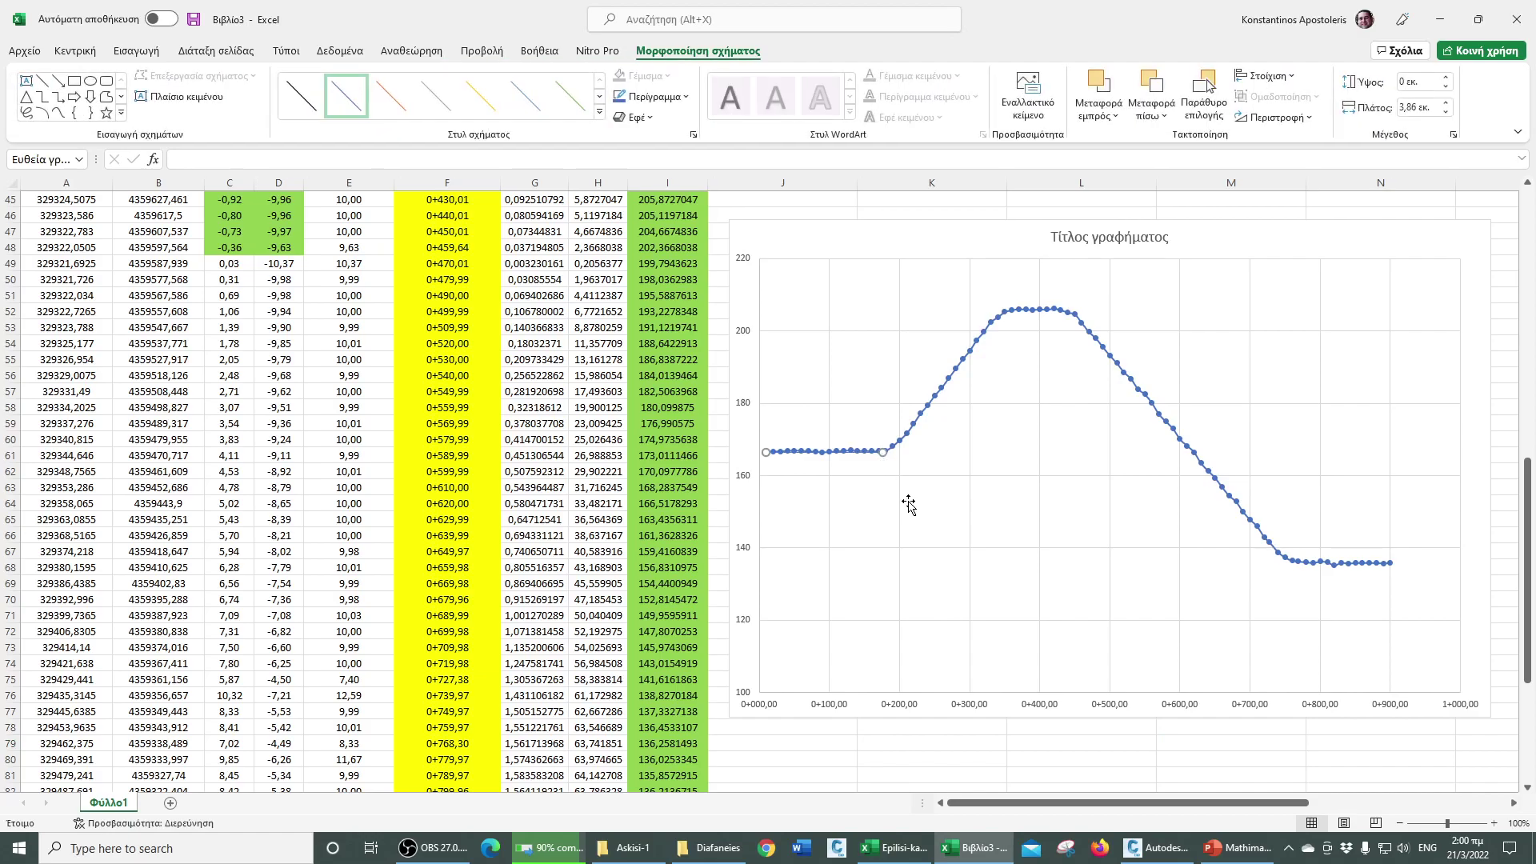
- Format the line over the first flat section as red with a width of 3.75 pt
{"action": "right_click", "coordinate": [832, 453]}
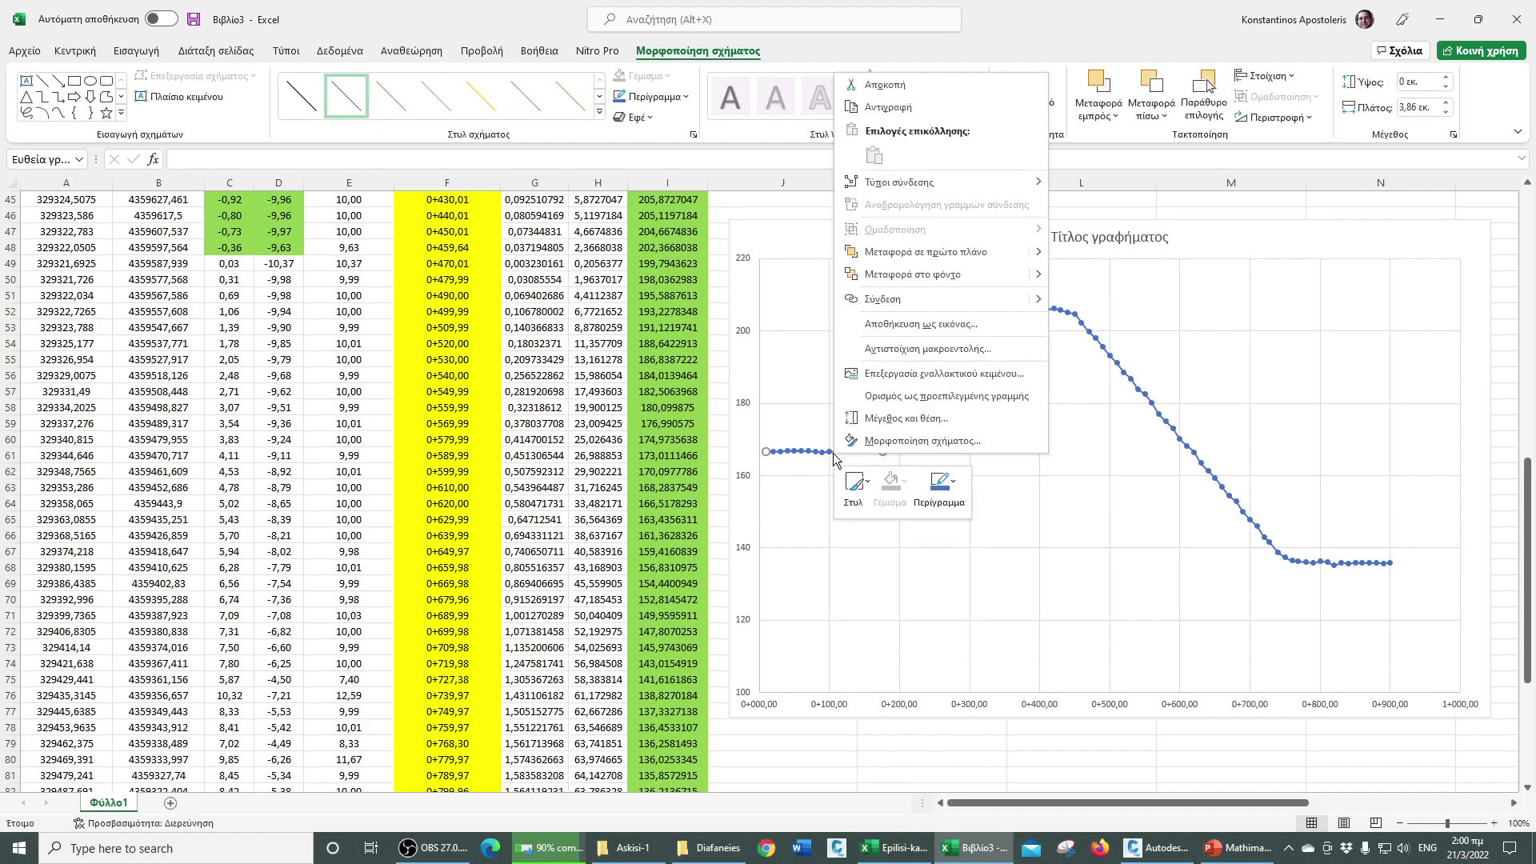
{"action": "left_click", "coordinate": [920, 441]}
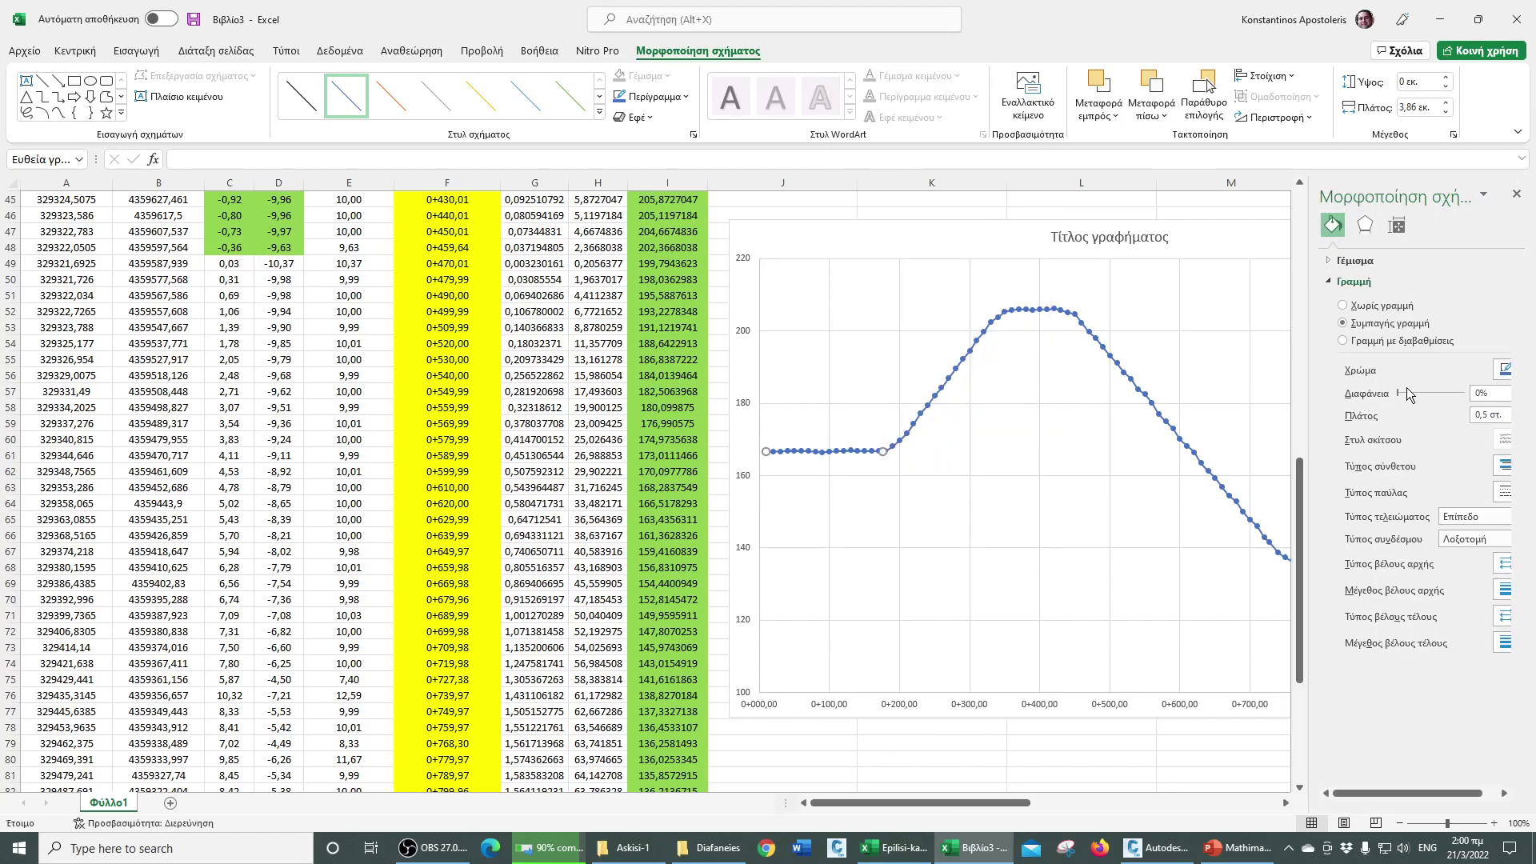
{"action": "left_click_drag", "start_coordinate": [1311, 725], "coordinate": [1273, 725]}
{"action": "left_click", "coordinate": [1504, 370]}
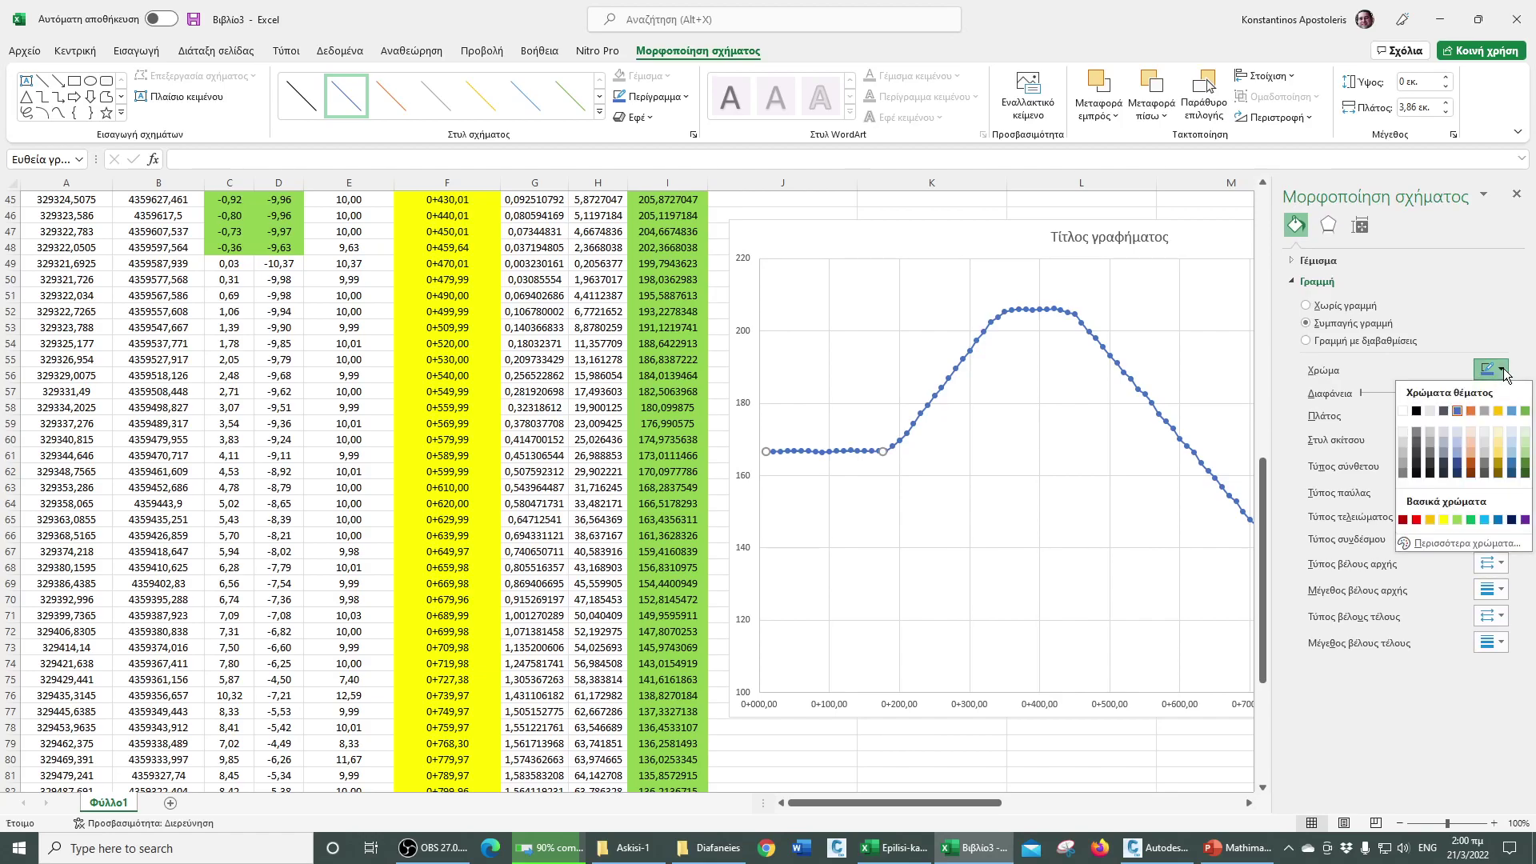
{"action": "left_click", "coordinate": [1416, 519]}
{"action": "left_click", "coordinate": [1500, 412]}
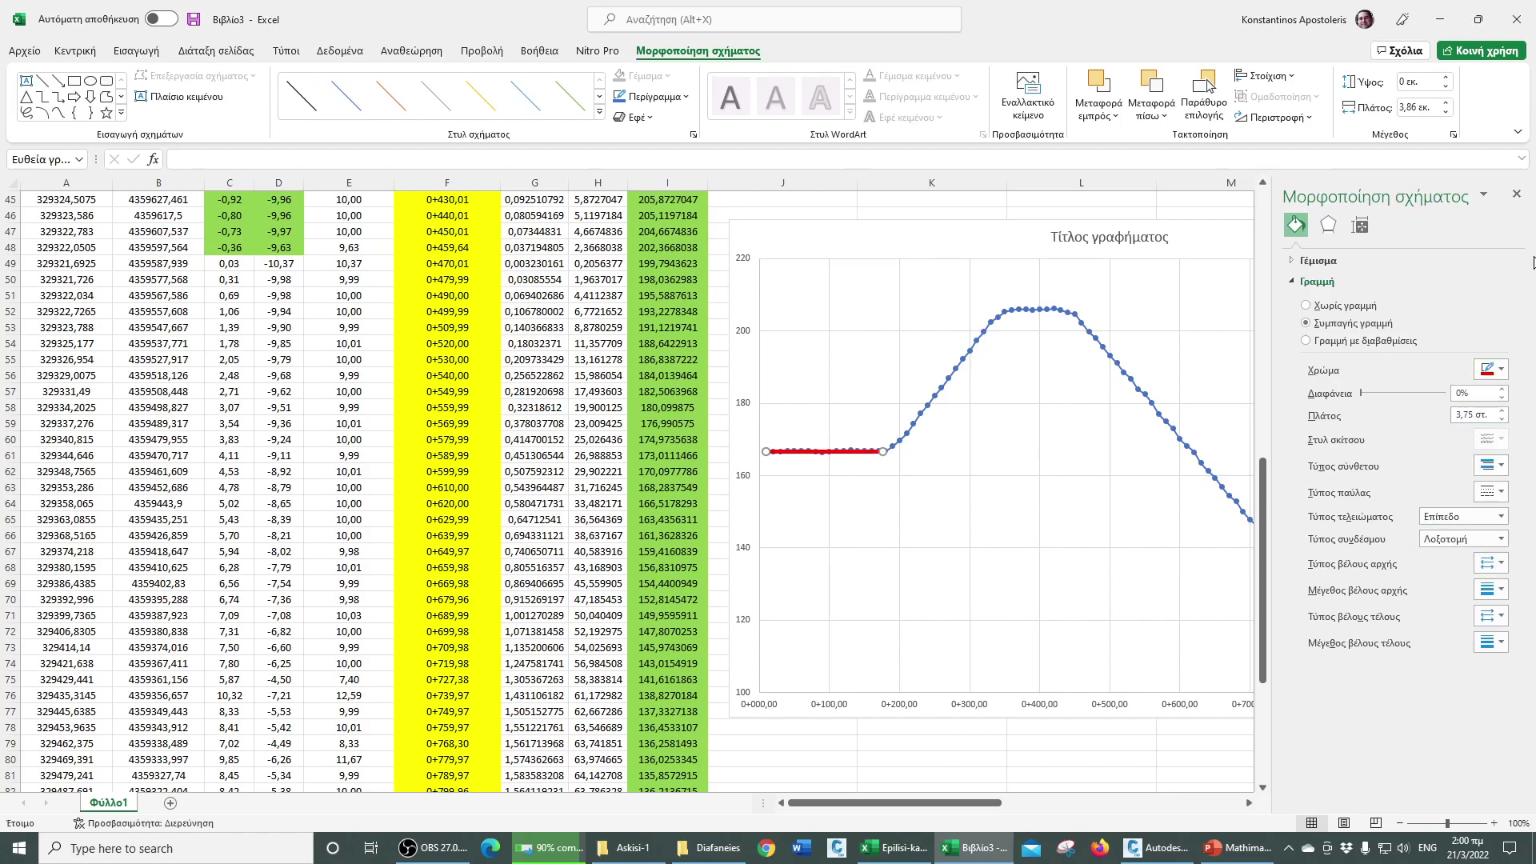
{"action": "left_click", "coordinate": [1517, 194]}
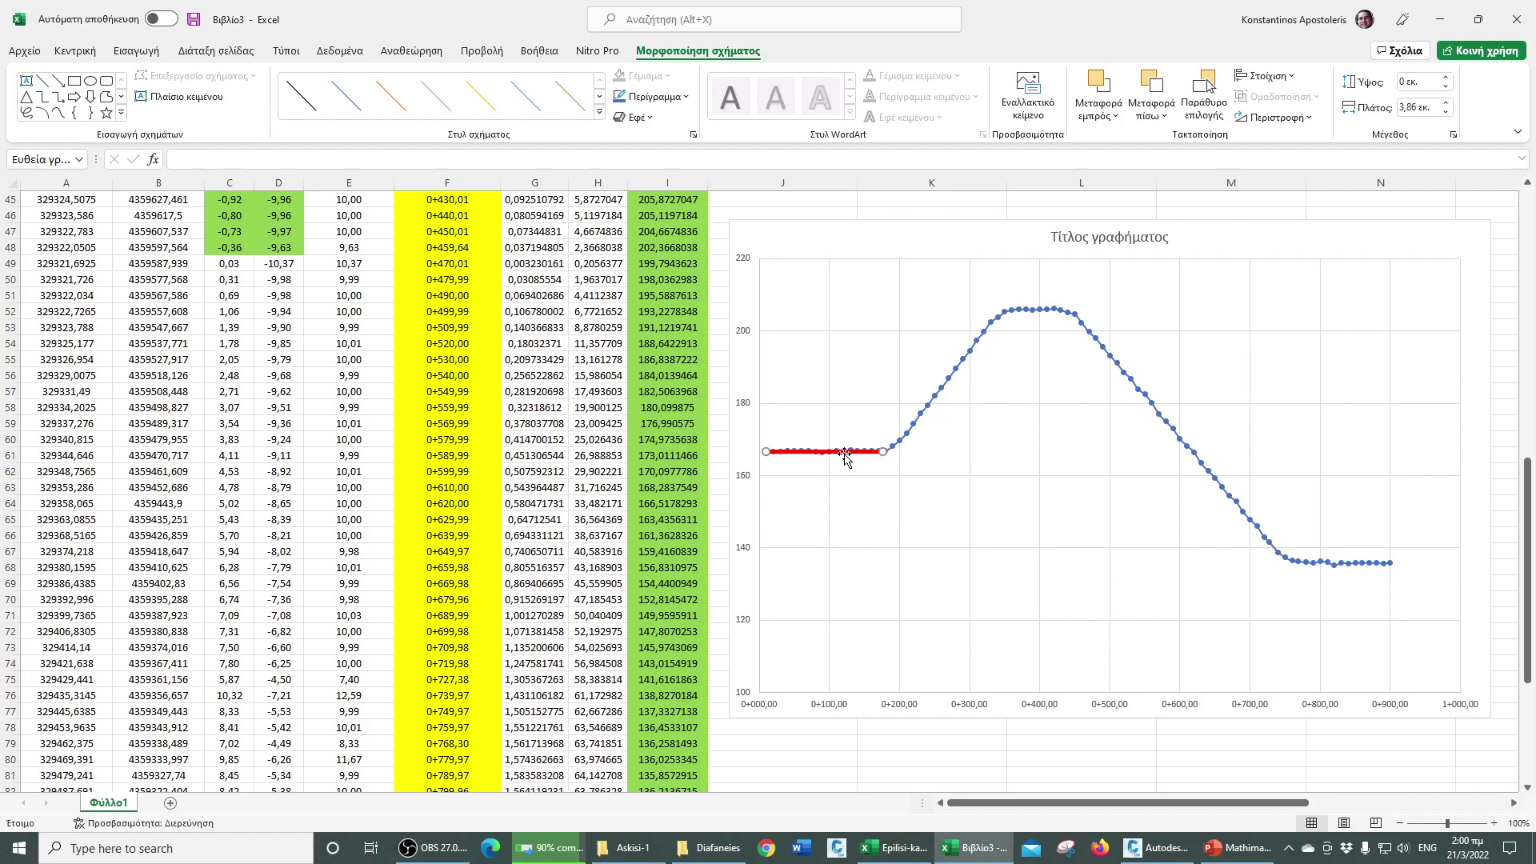
- Duplicate the red line onto the curve's upper plateau, shortened to about 1.24 cm, and onto the final flat section
{"action": "key", "text": "ctrl+d"}
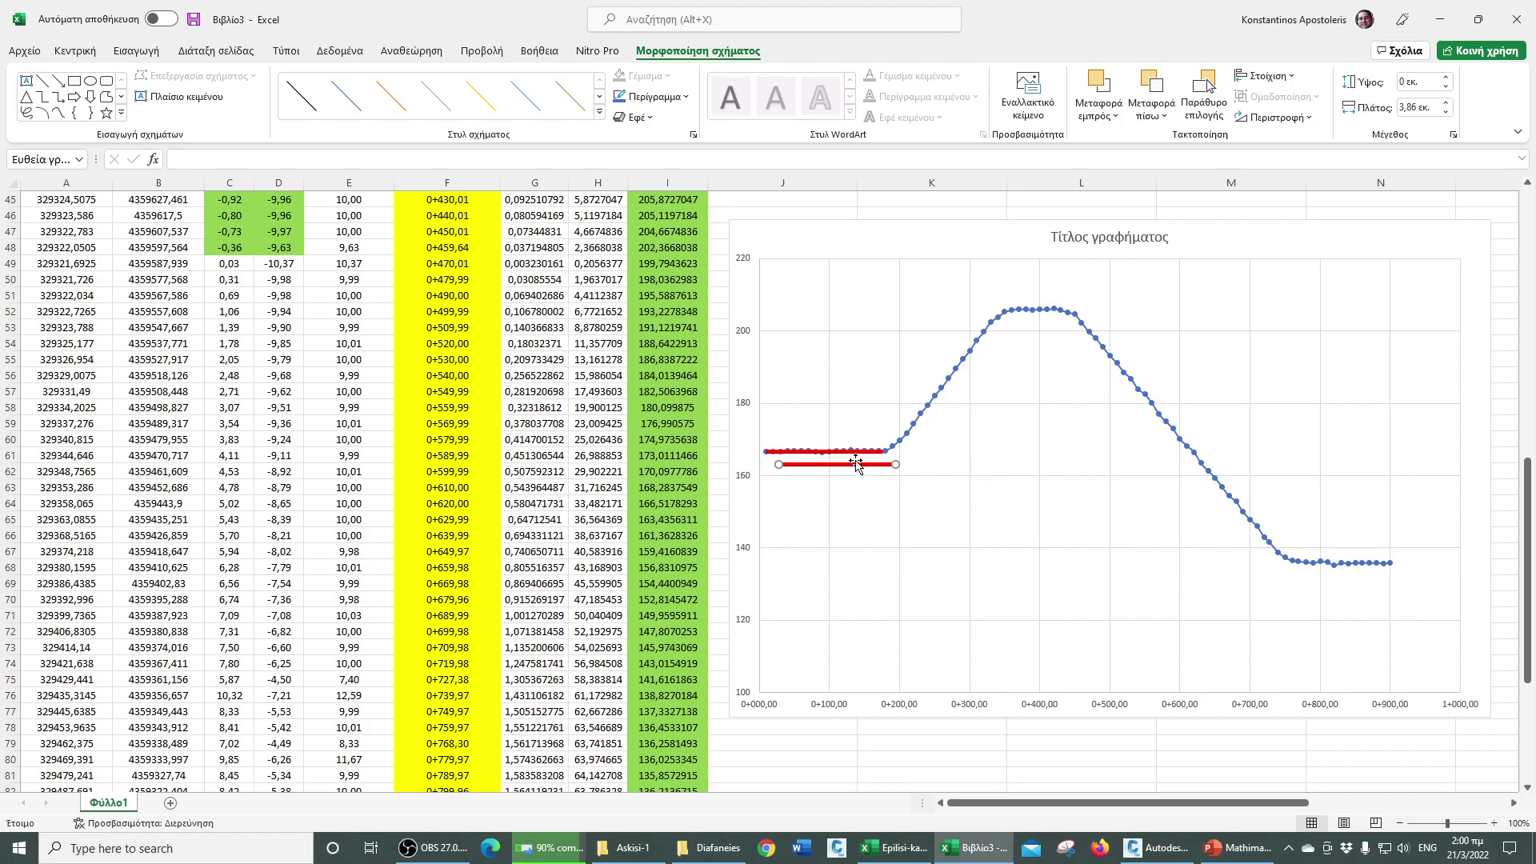
{"action": "left_click_drag", "start_coordinate": [855, 465], "coordinate": [1057, 310]}
{"action": "key", "text": "ctrl+d"}
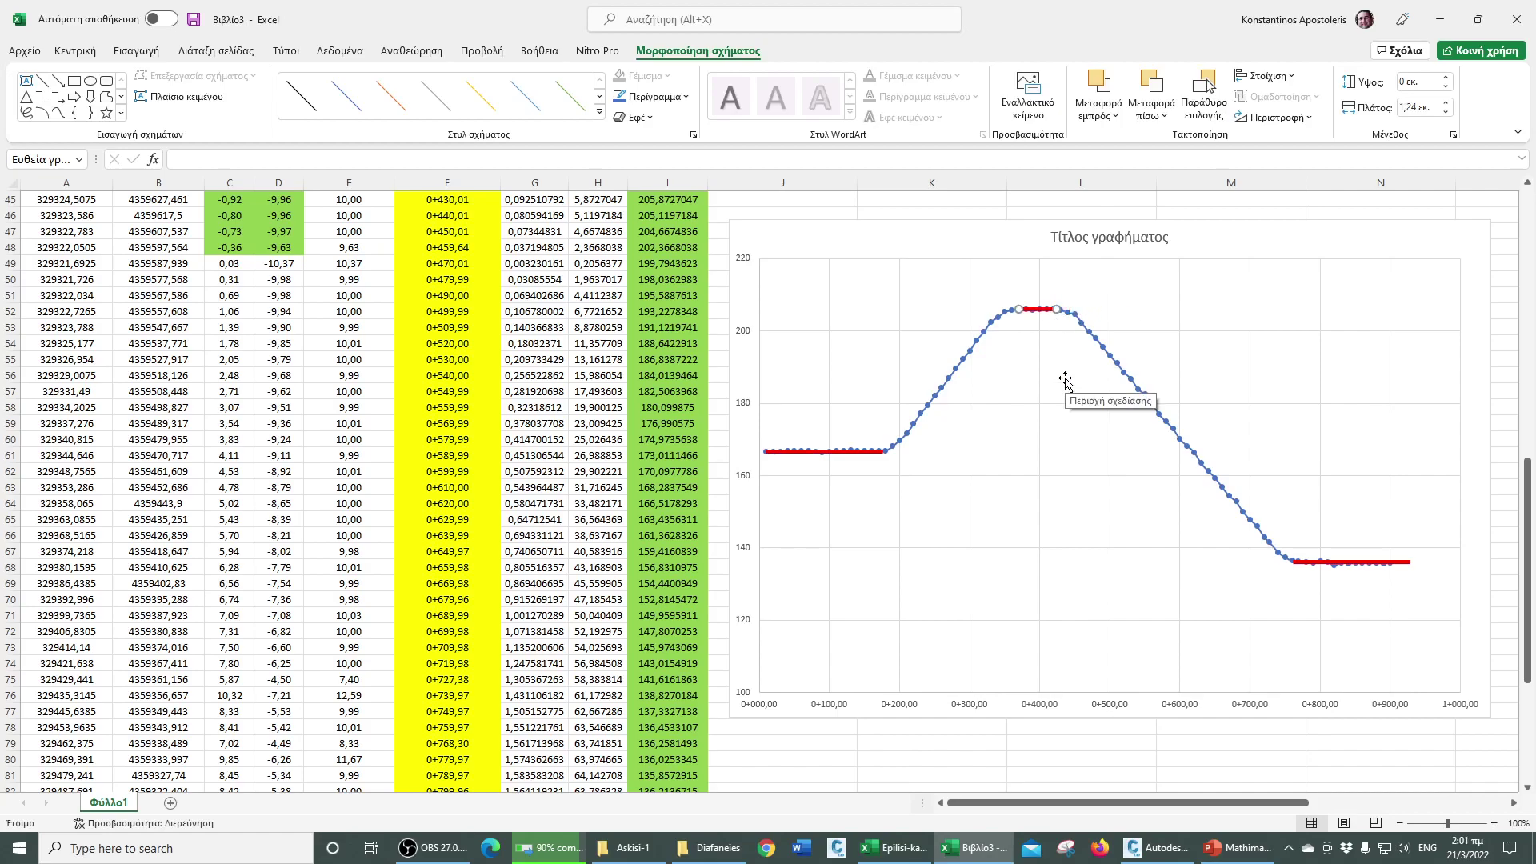
{"action": "left_click", "coordinate": [1044, 325]}
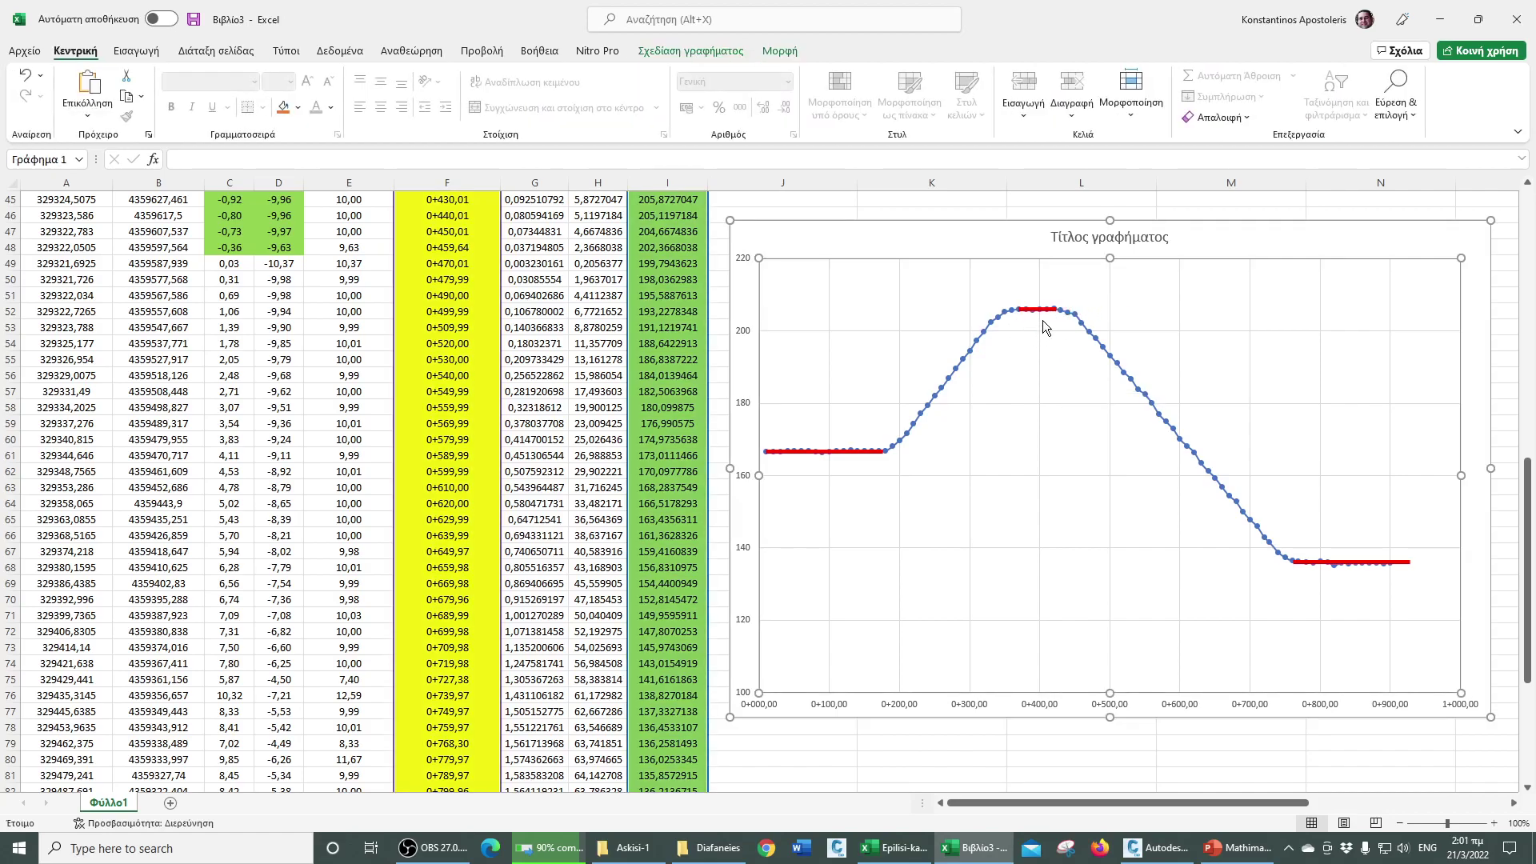
- Nudge the first red line below the curve to read the flat section's end point, and move the line back onto the curve
{"action": "left_click", "coordinate": [851, 453]}
{"action": "key", "text": "Down"}
{"action": "key", "text": "Down"}
{"action": "key", "text": "Down"}
{"action": "key", "text": "Down"}
{"action": "key", "text": "Down"}
{"action": "key", "text": "Down"}
{"action": "key", "text": "Down"}
{"action": "key", "text": "Down"}
{"action": "key", "text": "Down"}
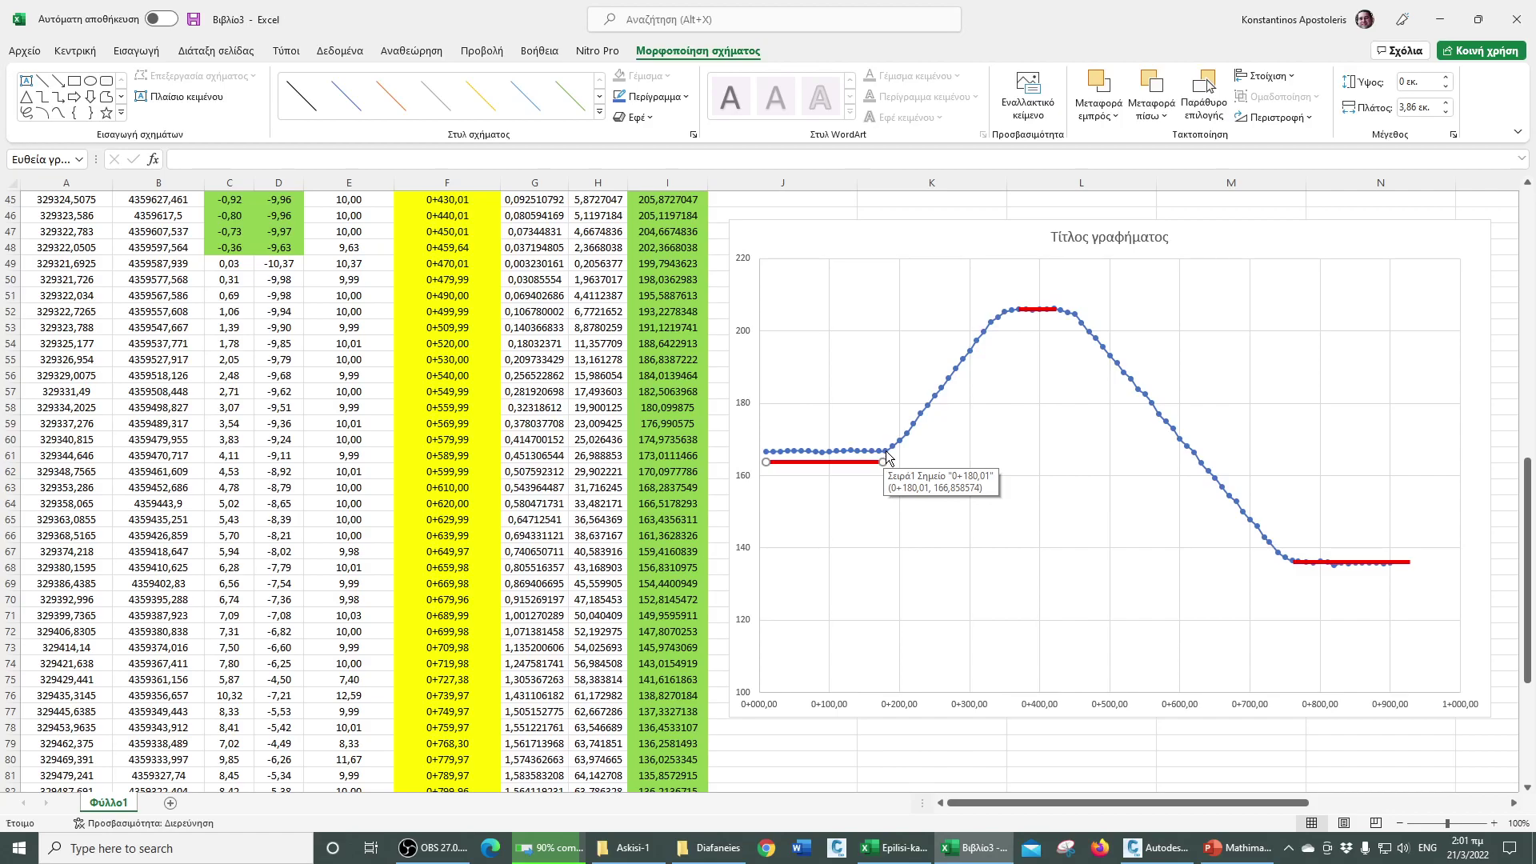
{"action": "key", "text": "Up"}
{"action": "key", "text": "Up"}
{"action": "key", "text": "Up"}
{"action": "key", "text": "Up"}
{"action": "key", "text": "Up"}
{"action": "key", "text": "Up"}
{"action": "key", "text": "Up"}
{"action": "key", "text": "Up"}
{"action": "key", "text": "Up"}
{"action": "key", "text": "Up"}
{"action": "key", "text": "Up"}
{"action": "key", "text": "Up"}
{"action": "key", "text": "Up"}
{"action": "key", "text": "Up"}
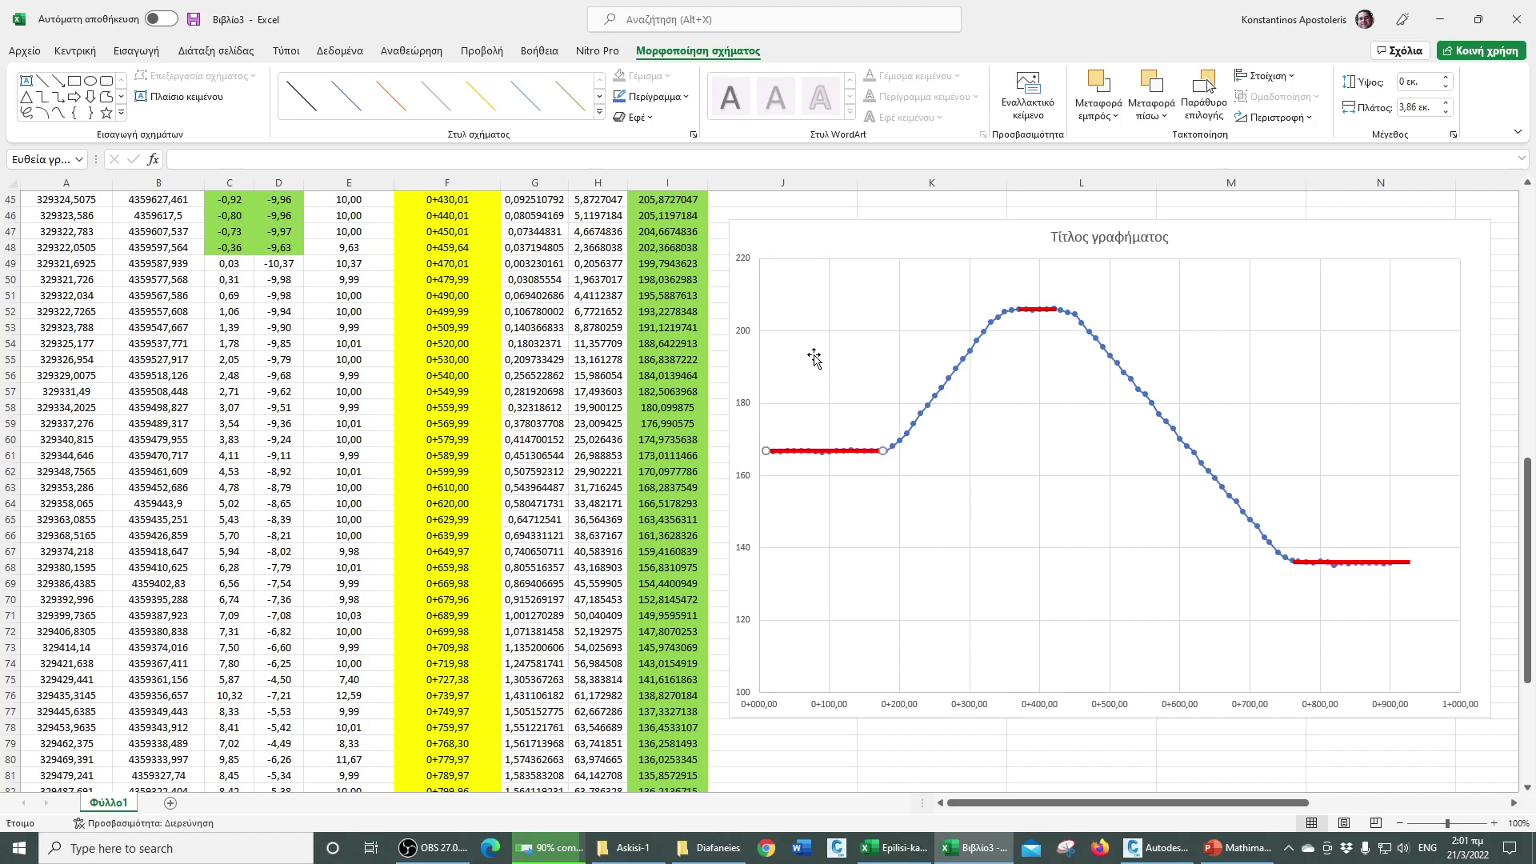
- Move the plateau's red line below the curve and record its section in J41:L41 as 370, 420 and Ευθυγραμμία
{"action": "scroll", "coordinate": [813, 356], "scroll_direction": "up", "scroll_amount": 2}
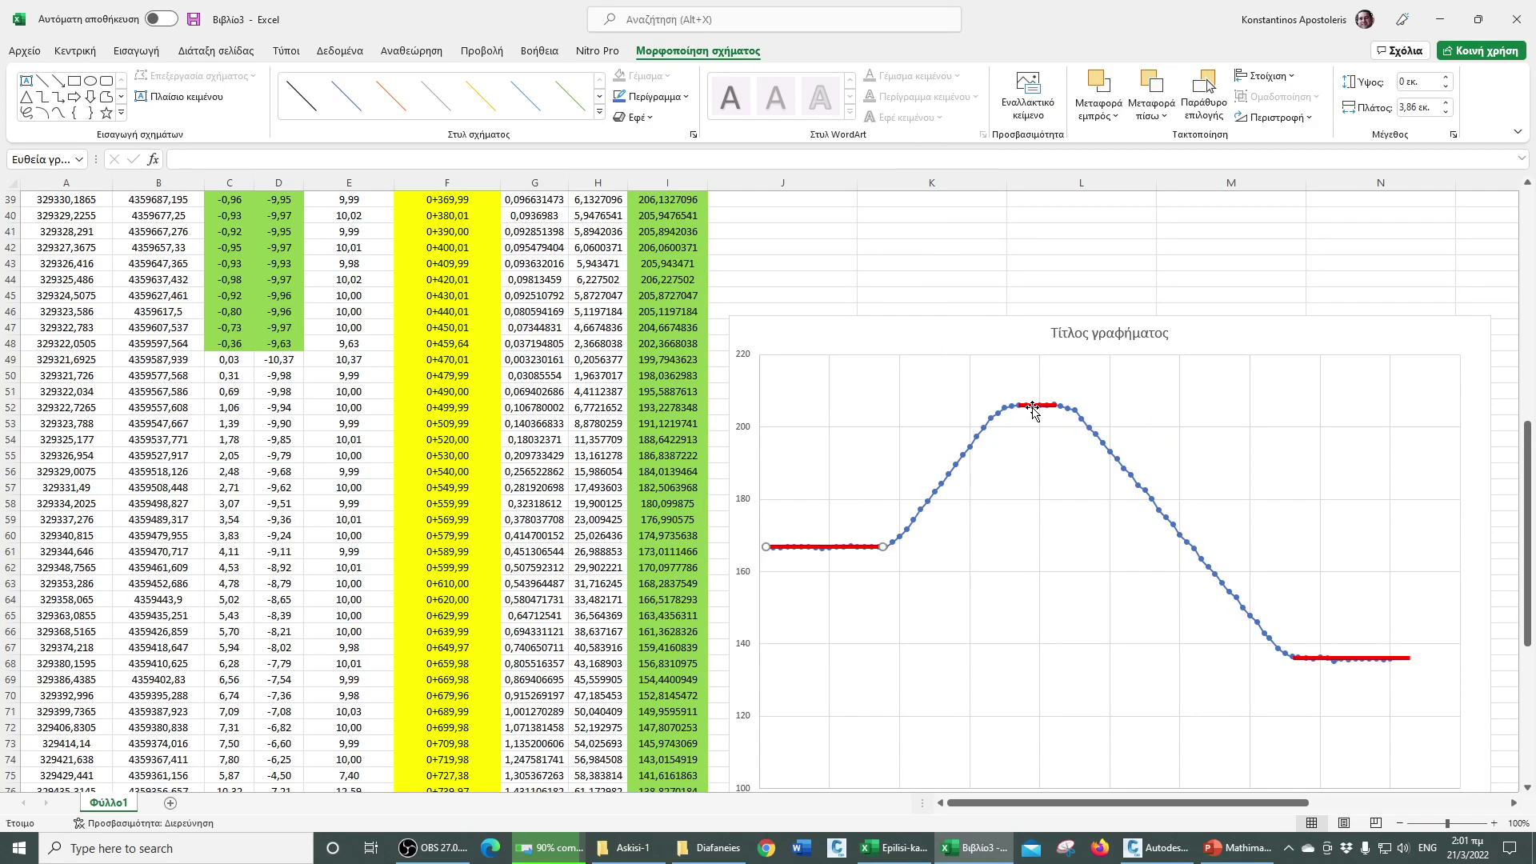
{"action": "left_click_drag", "start_coordinate": [1032, 407], "coordinate": [1031, 417]}
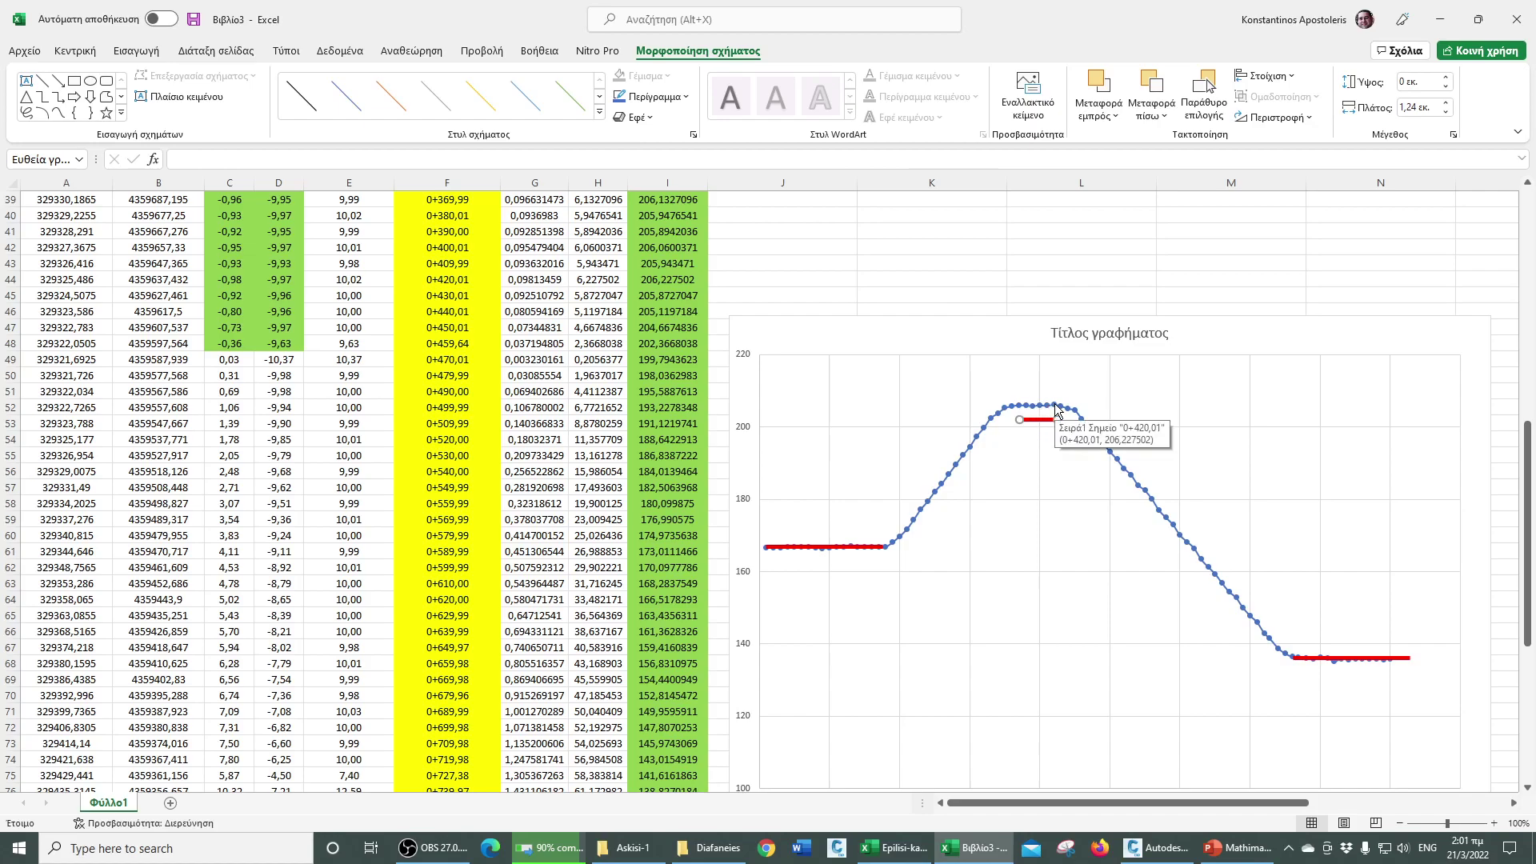
{"action": "left_click", "coordinate": [828, 232]}
{"action": "type", "text": "370"}
{"action": "key", "text": "Tab"}
{"action": "type", "text": "420"}
{"action": "key", "text": "Tab"}
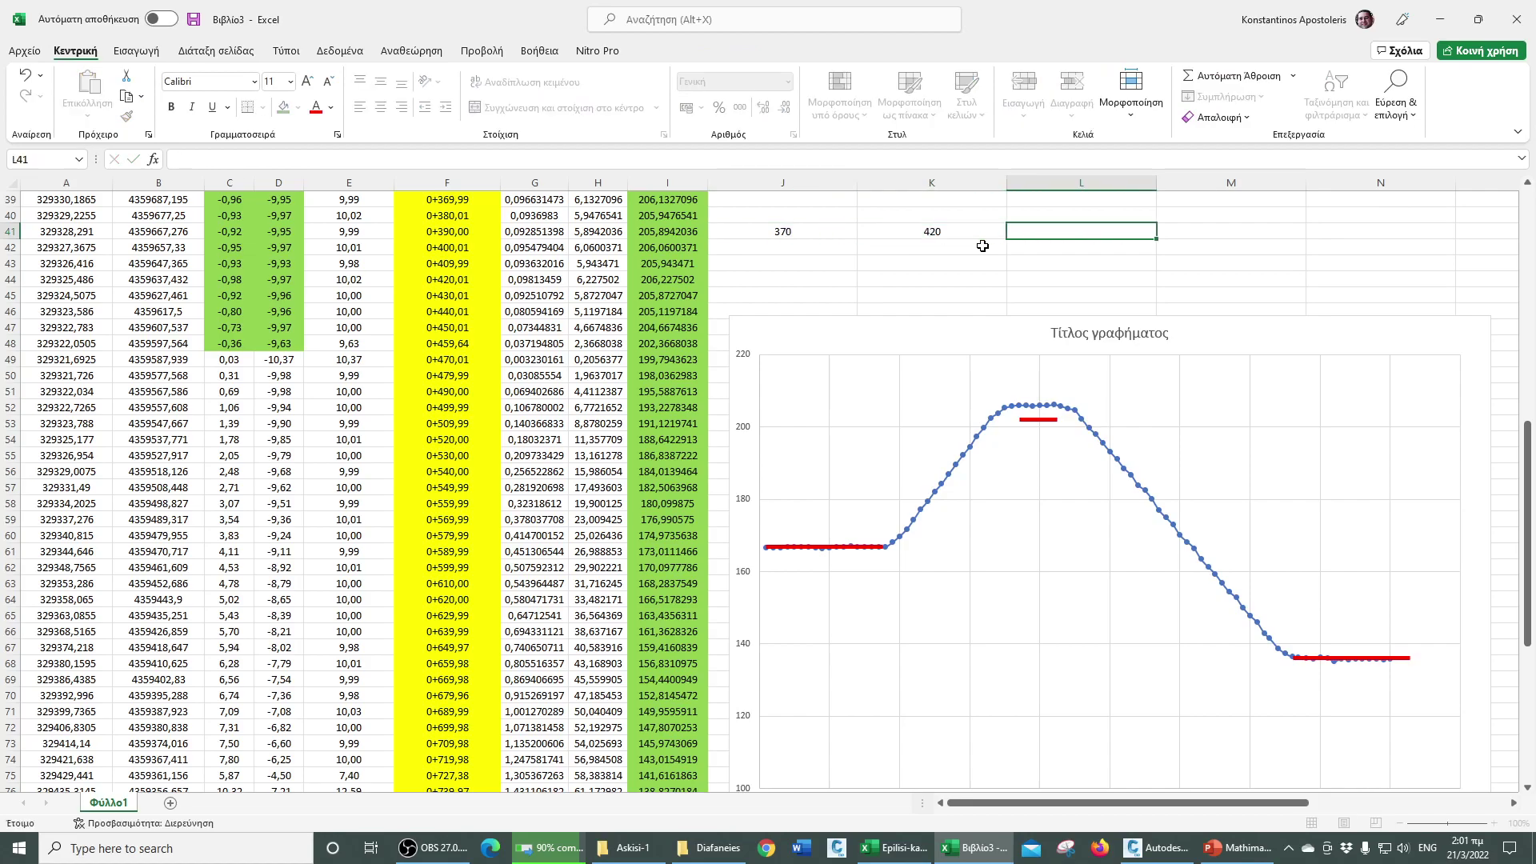
{"action": "type", "text": "Ευθυγραμμί"}
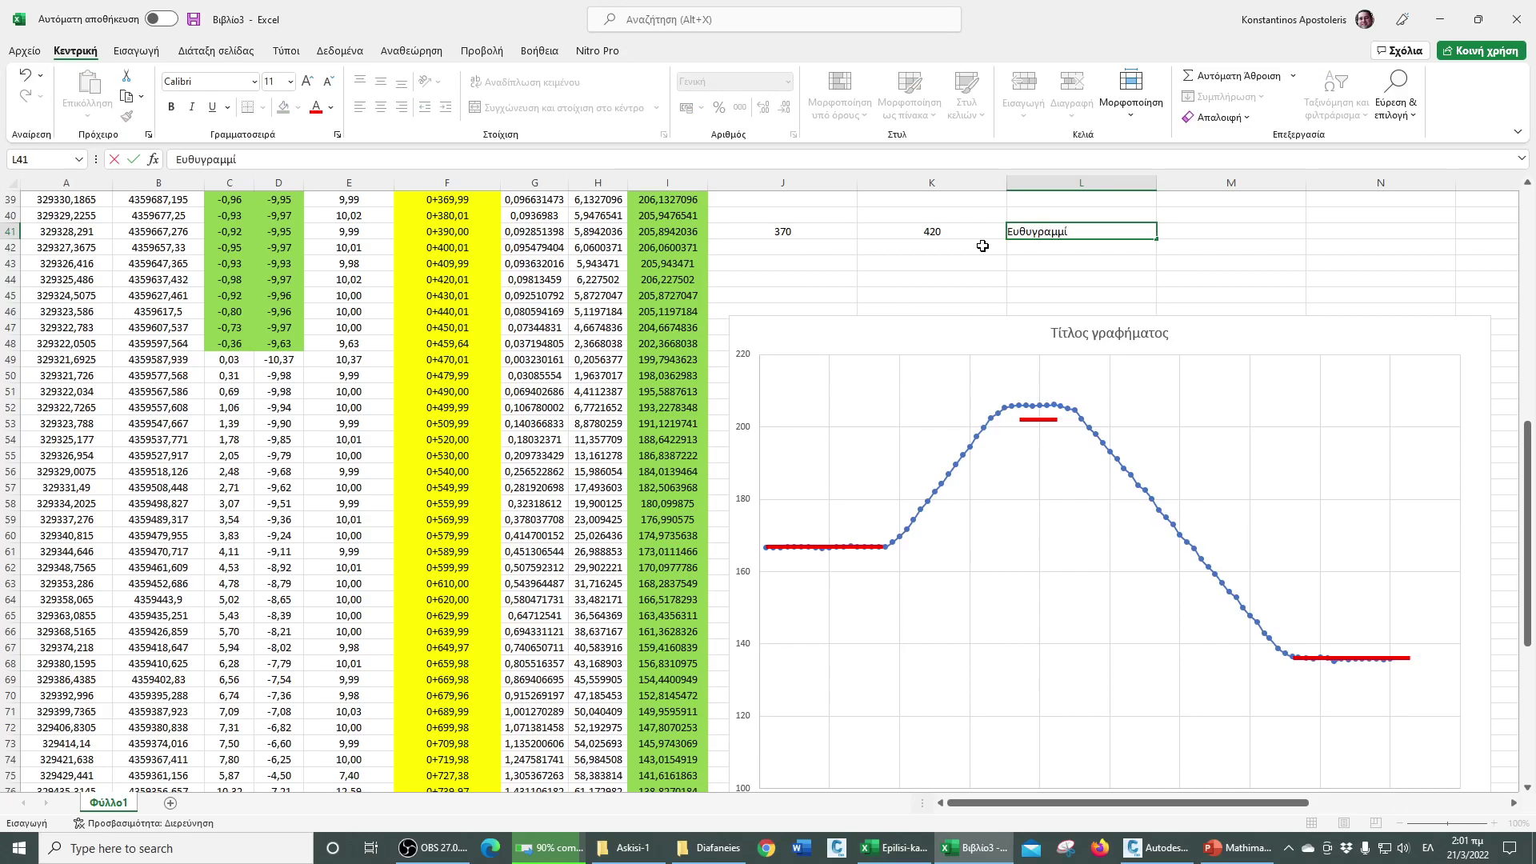
- Record the first flat section in J40:L40 as 0, 180 and Ευθυγραμμία
{"action": "key", "text": "Up"}
{"action": "key", "text": "Left"}
{"action": "key", "text": "Left"}
{"action": "type", "text": "0"}
{"action": "key", "text": "Tab"}
{"action": "type", "text": "180"}
{"action": "key", "text": "Tab"}
{"action": "type", "text": "Ευθυγραμμ"}
{"action": "key", "text": "Return"}
{"action": "key", "text": "Down"}
{"action": "key", "text": "Left"}
{"action": "key", "text": "Left"}
- Move the final flat section's red line below the curve and record the section in J42:L42 as 768,3, 900 and Ευθυγραμμία
{"action": "left_click_drag", "start_coordinate": [1335, 658], "coordinate": [1332, 684]}
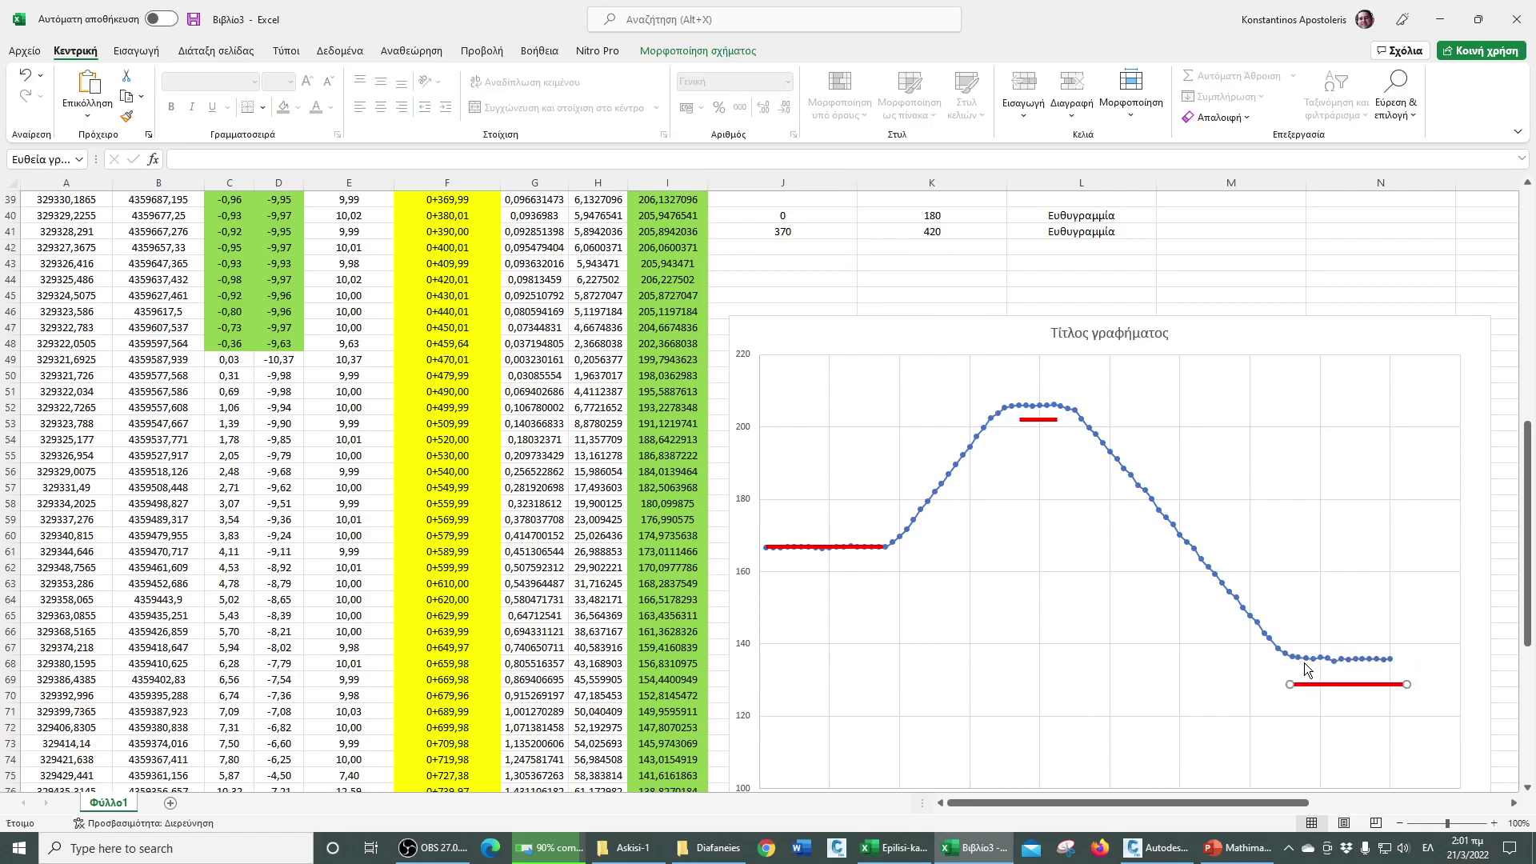
{"action": "mouse_move", "coordinate": [1299, 665]}
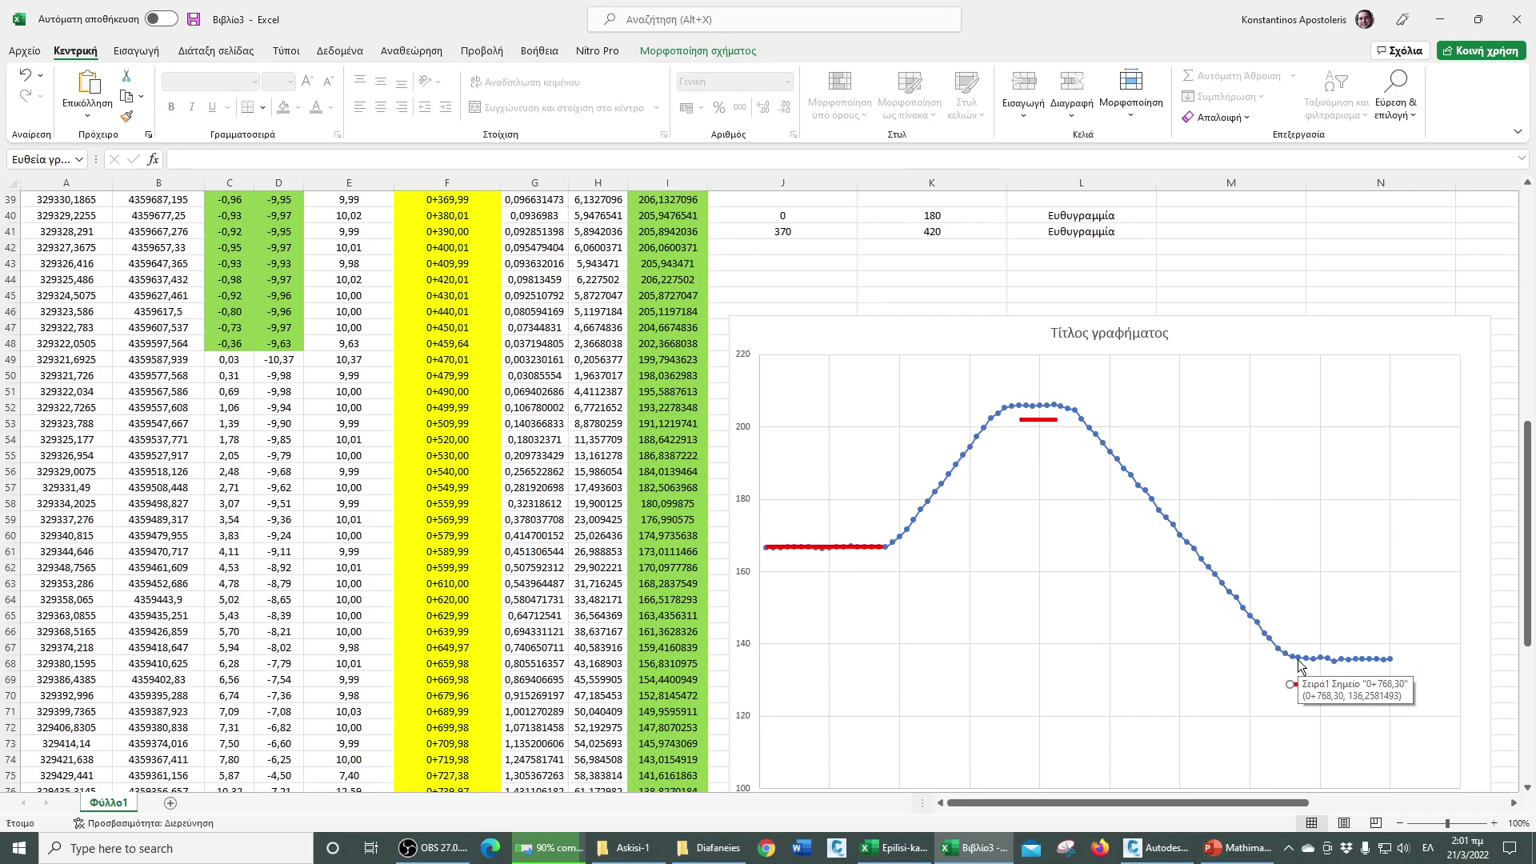
{"action": "left_click", "coordinate": [805, 247]}
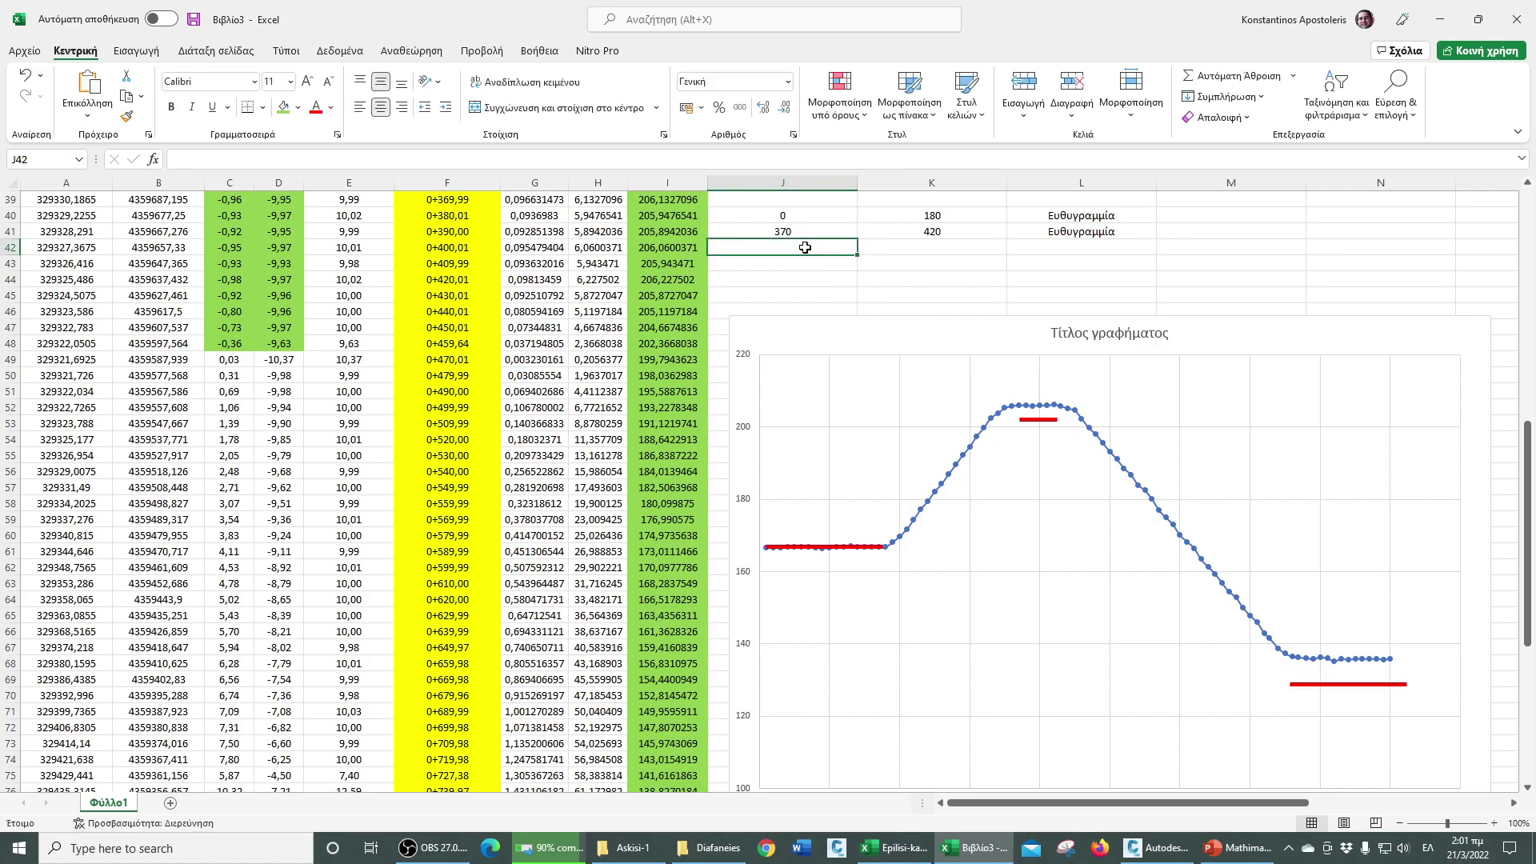
{"action": "type", "text": "768,3"}
{"action": "key", "text": "Tab"}
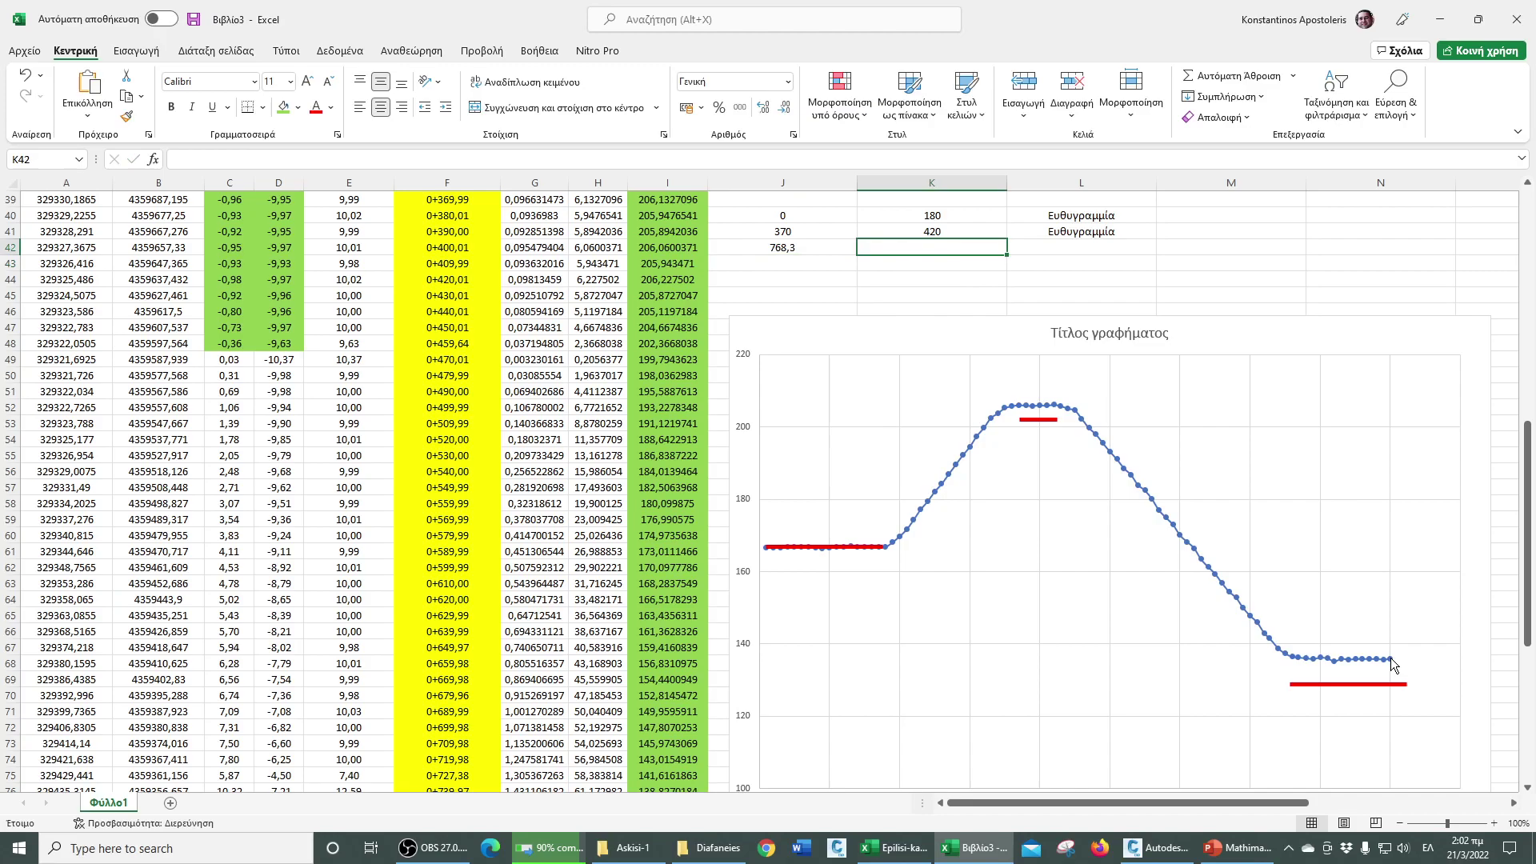
{"action": "type", "text": "9"}
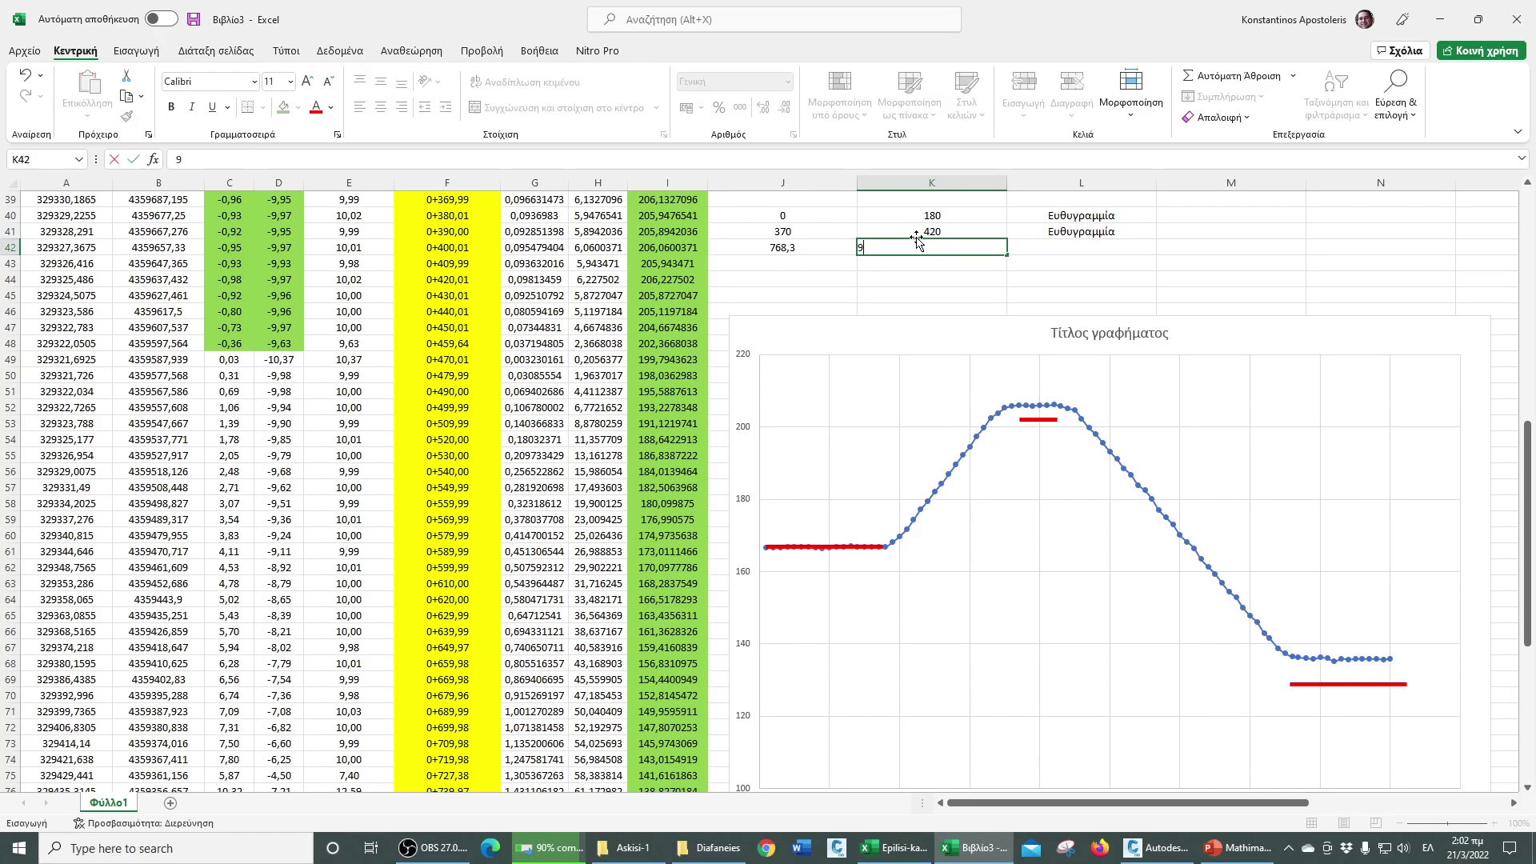
{"action": "type", "text": "00"}
{"action": "key", "text": "Tab"}
{"action": "key", "text": "Up"}
{"action": "key", "text": "ctrl+c"}
{"action": "key", "text": "Down"}
{"action": "key", "text": "ctrl+v"}
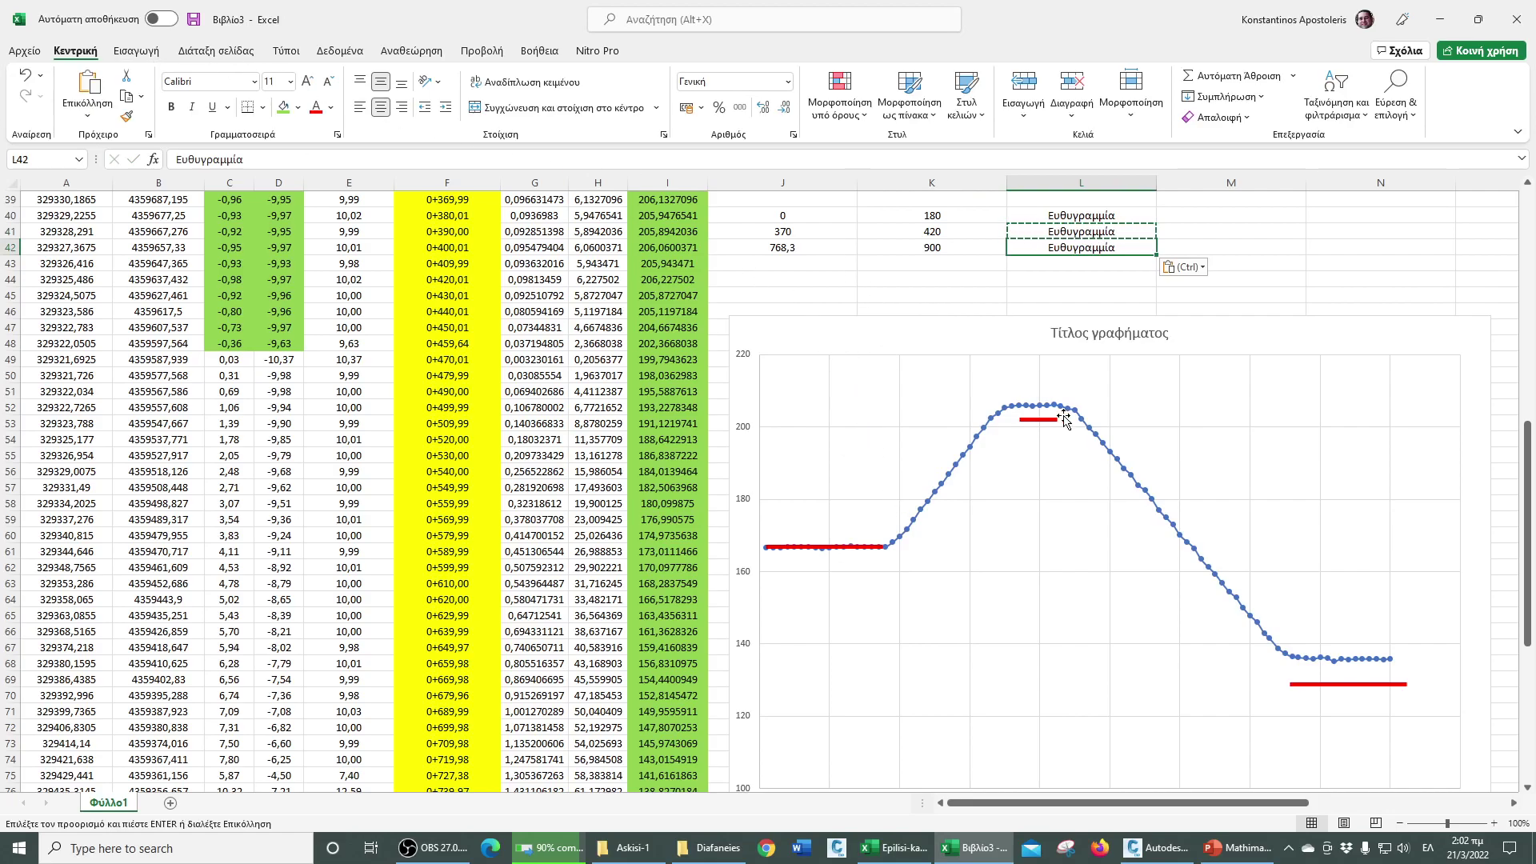
- Duplicate the first red line onto the curve's rising slope, angled to match it, and colour the copy green
{"action": "left_click", "coordinate": [836, 547]}
{"action": "left_click_drag", "start_coordinate": [845, 548], "coordinate": [983, 429]}
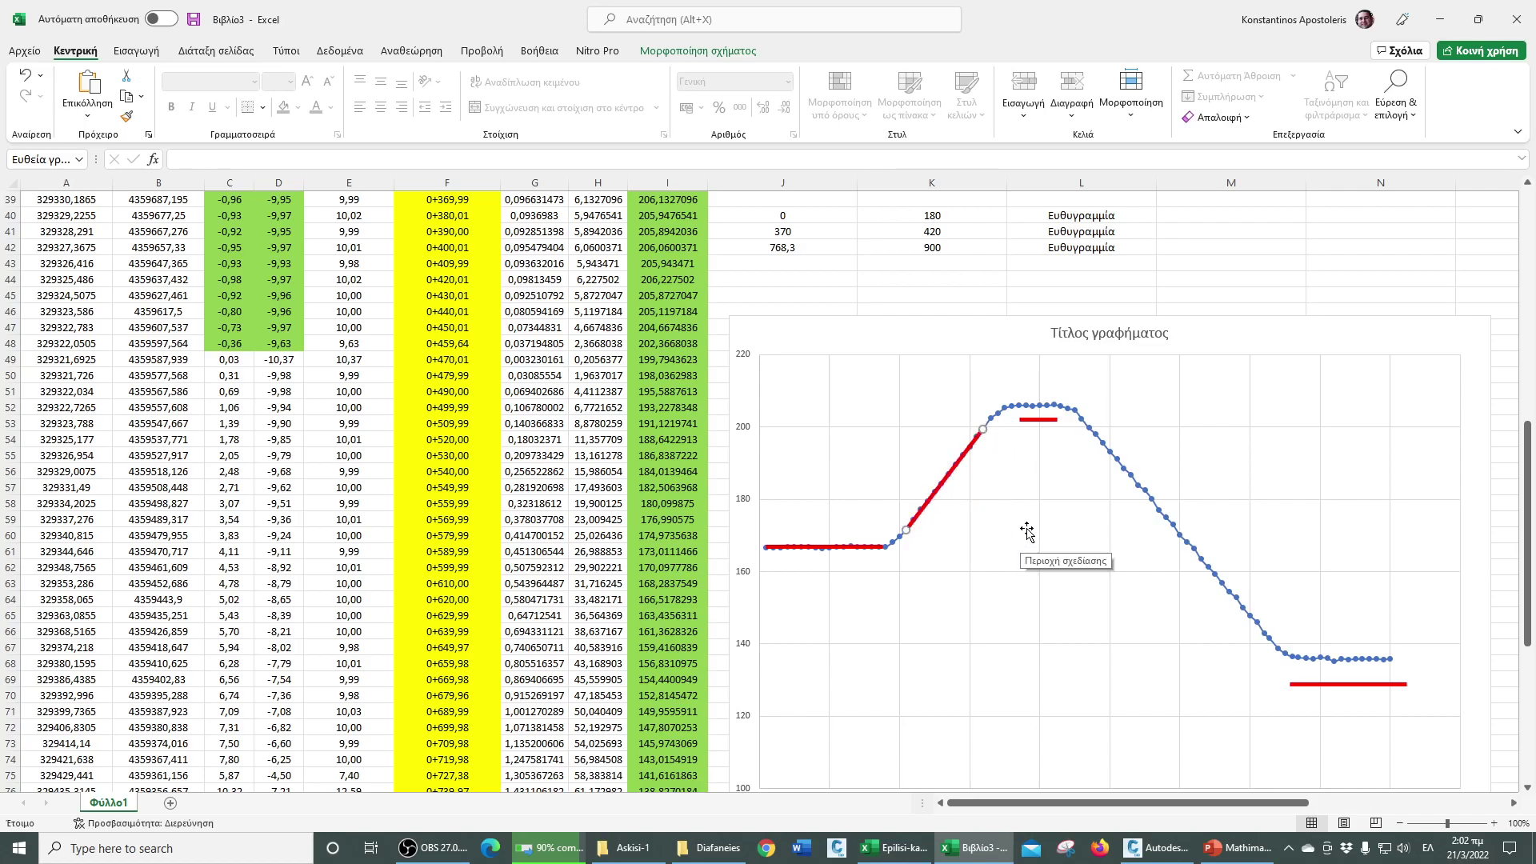
{"action": "key", "text": "Escape"}
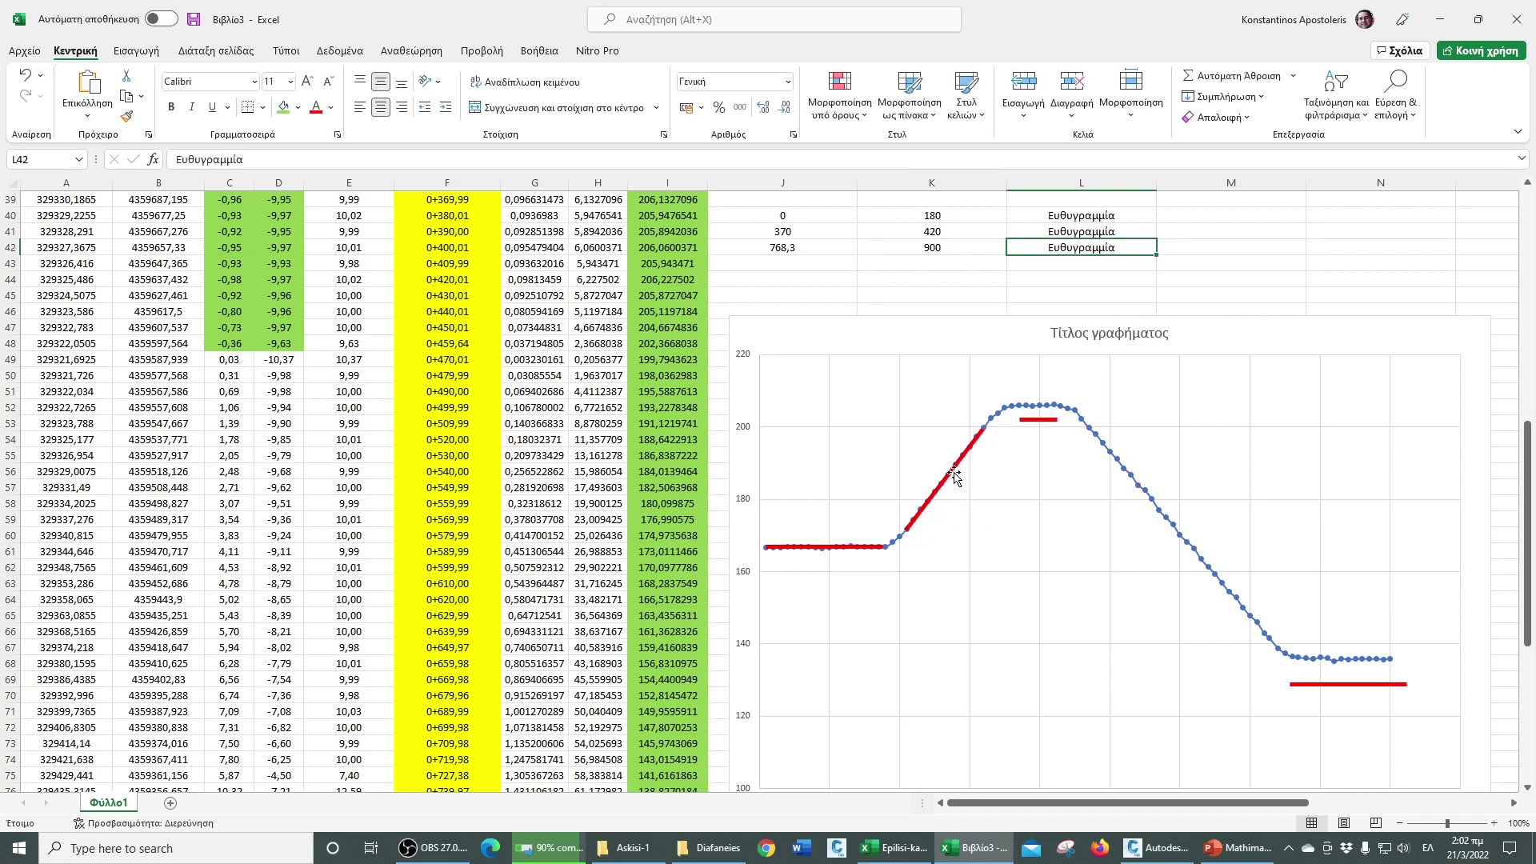
{"action": "right_click", "coordinate": [957, 476]}
{"action": "left_click", "coordinate": [1040, 464]}
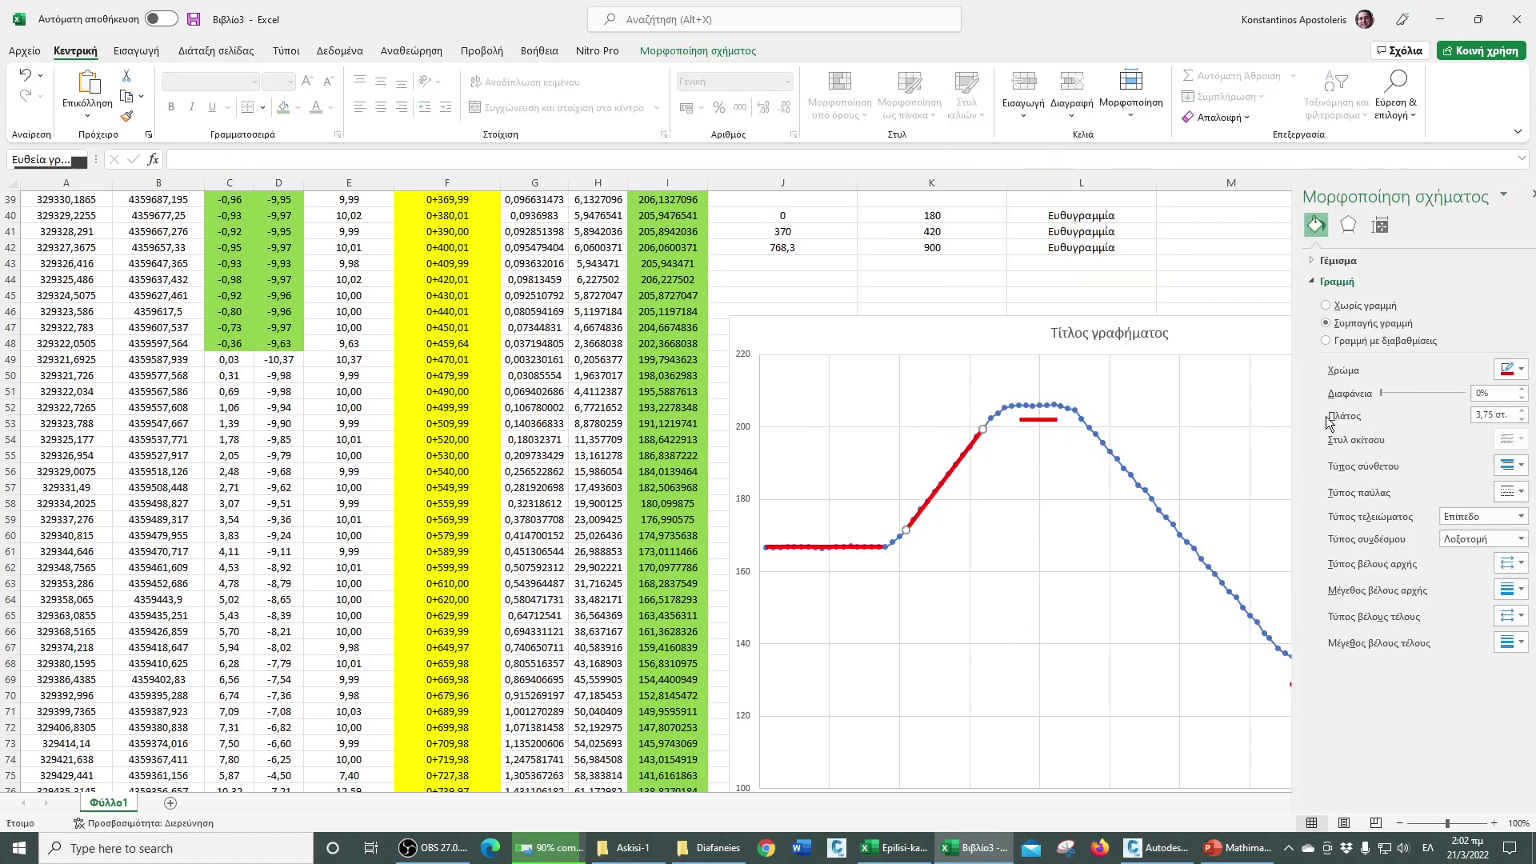
{"action": "left_click", "coordinate": [1493, 369]}
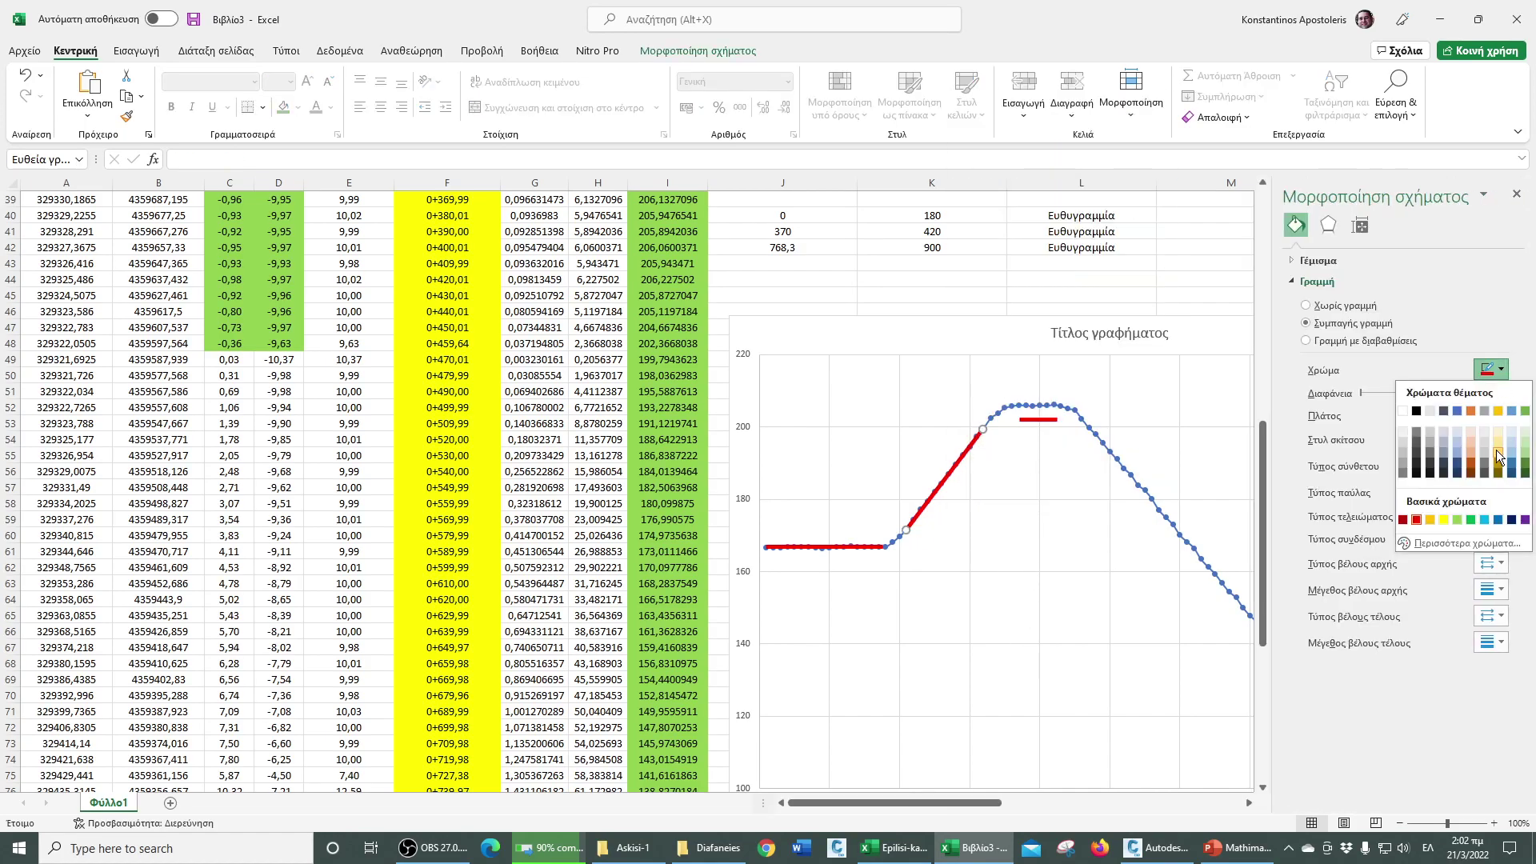
{"action": "left_click", "coordinate": [1471, 520]}
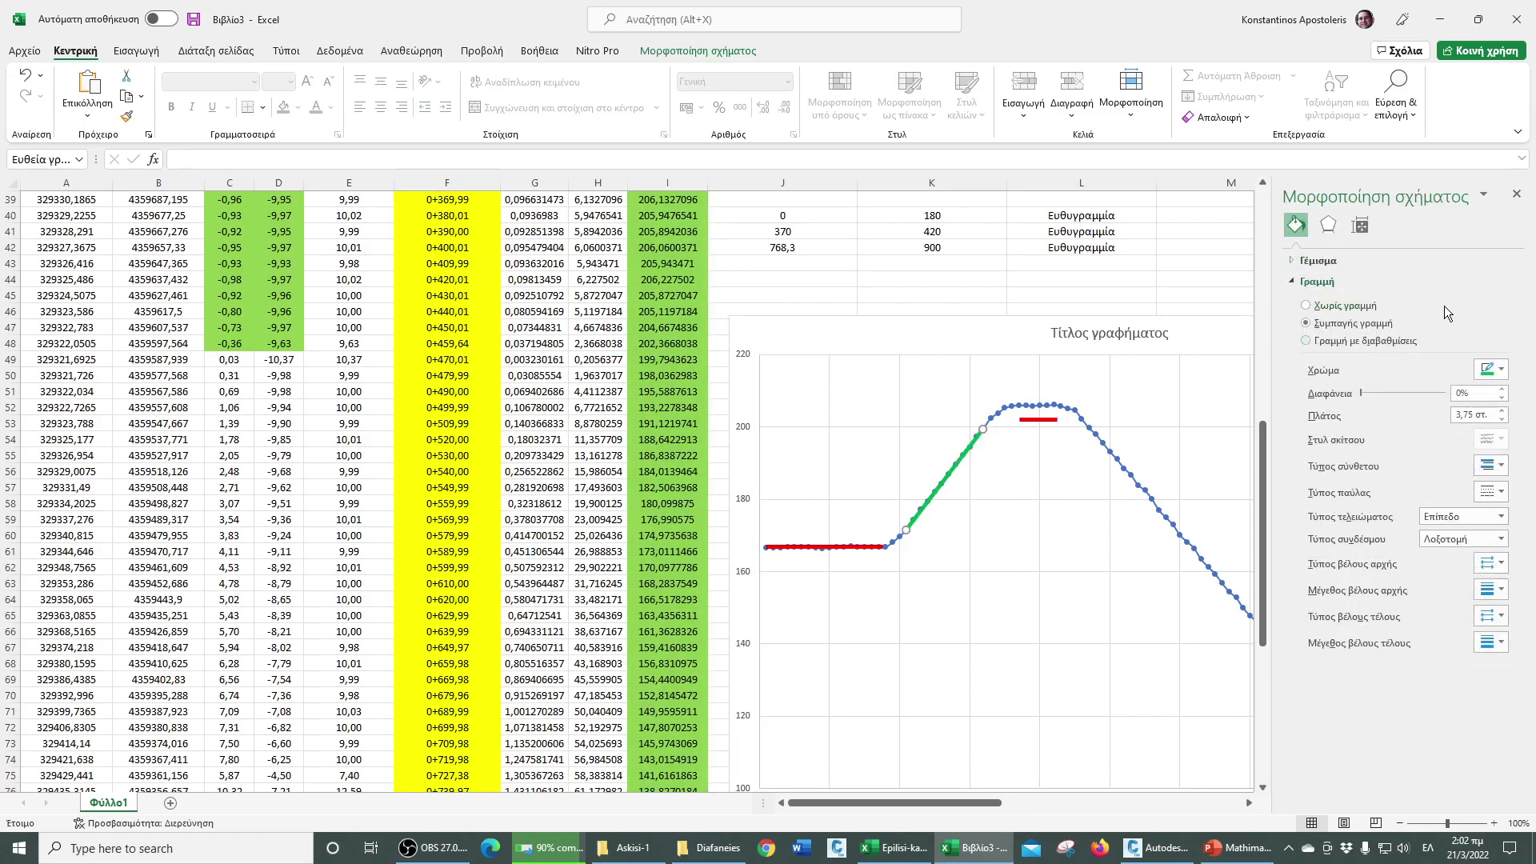
{"action": "left_click", "coordinate": [1517, 194]}
- Duplicate the green line onto the curve's long falling slope, stretched to span its whole straight part
{"action": "left_click_drag", "start_coordinate": [984, 448], "coordinate": [1067, 441]}
{"action": "left_click_drag", "start_coordinate": [1006, 520], "coordinate": [1280, 650]}
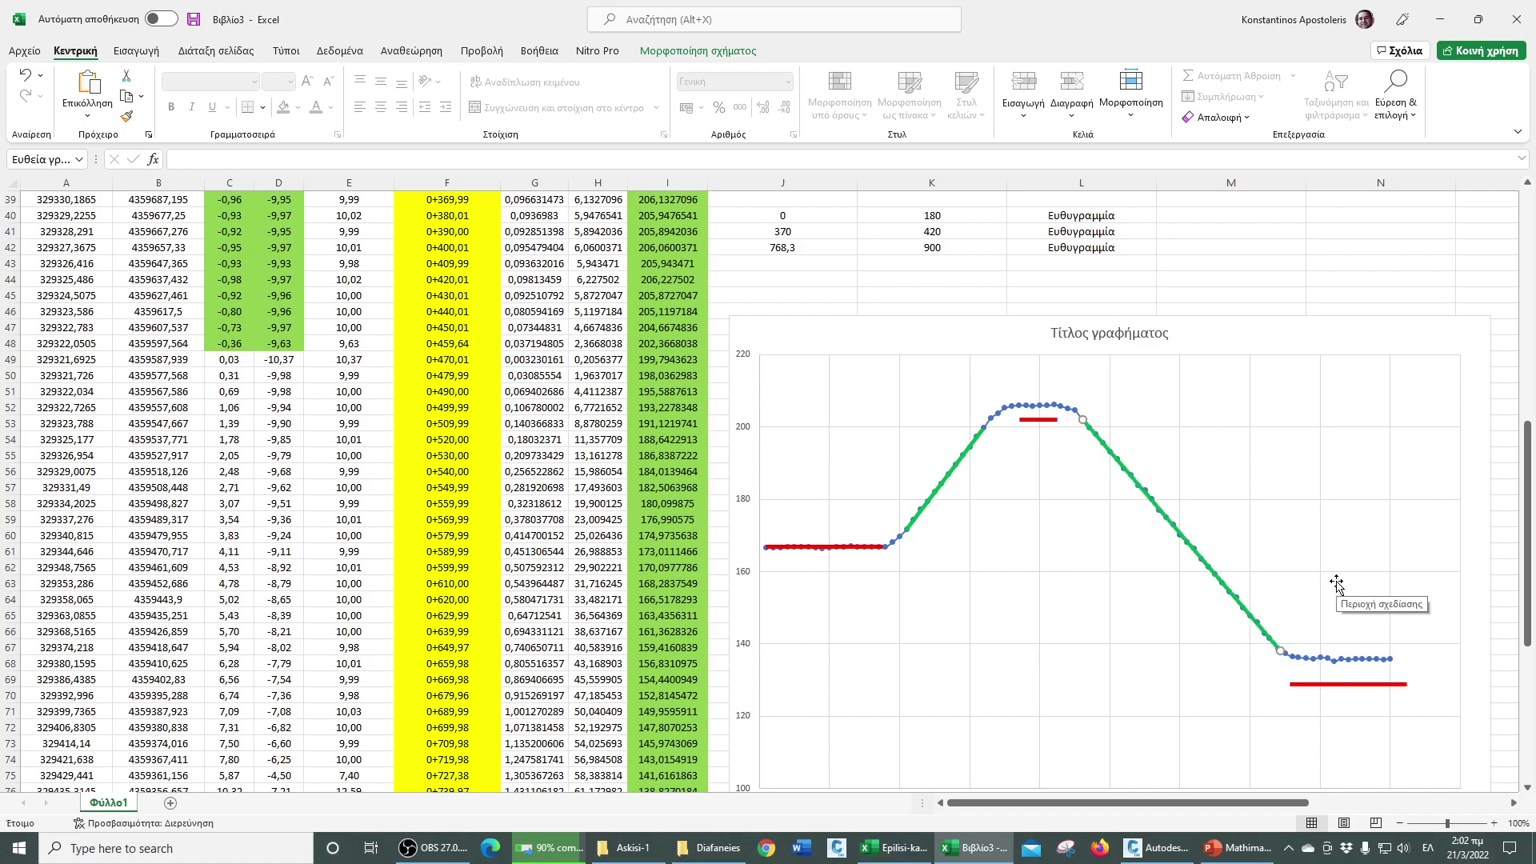
{"action": "left_click", "coordinate": [1336, 582]}
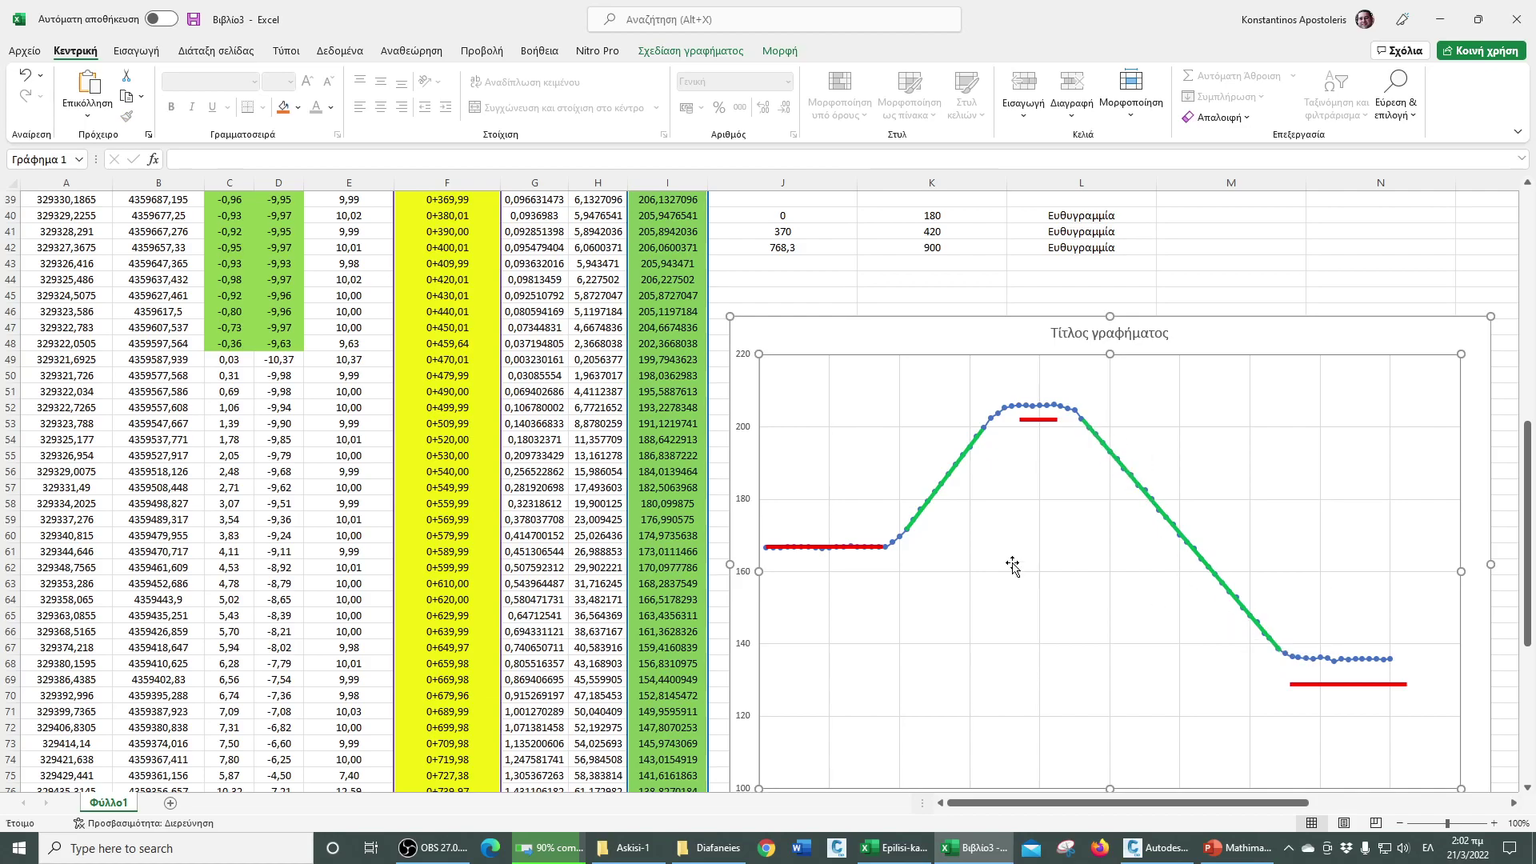
- Move the rising slope's green line below the curve and record its section in J44:L44 as 210, 330 and Καμπύλη
{"action": "mouse_move", "coordinate": [937, 492]}
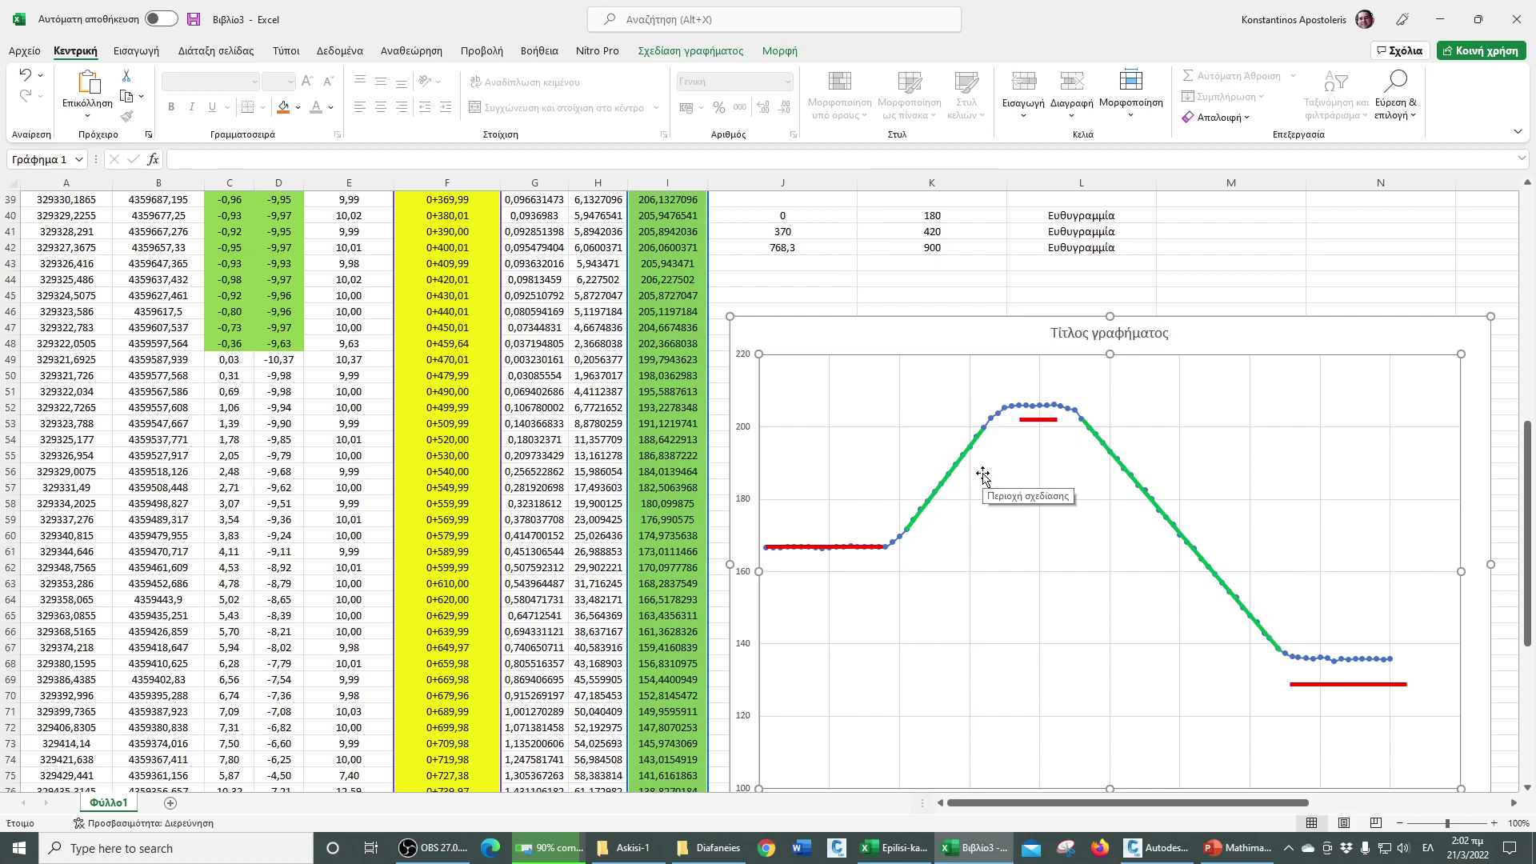
{"action": "left_click", "coordinate": [788, 231]}
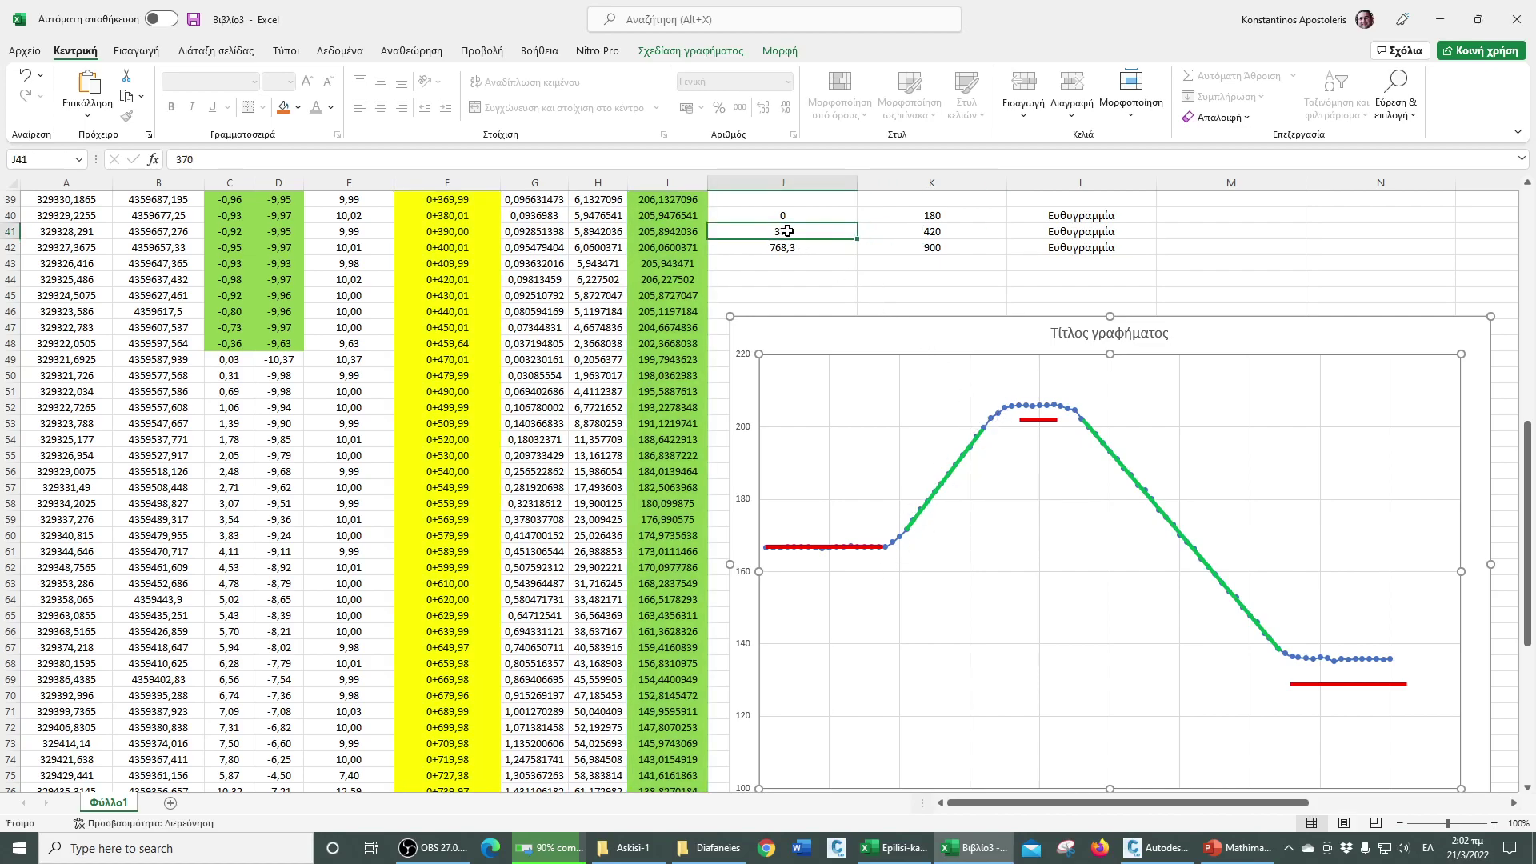
{"action": "left_click_drag", "start_coordinate": [914, 554], "coordinate": [991, 453]}
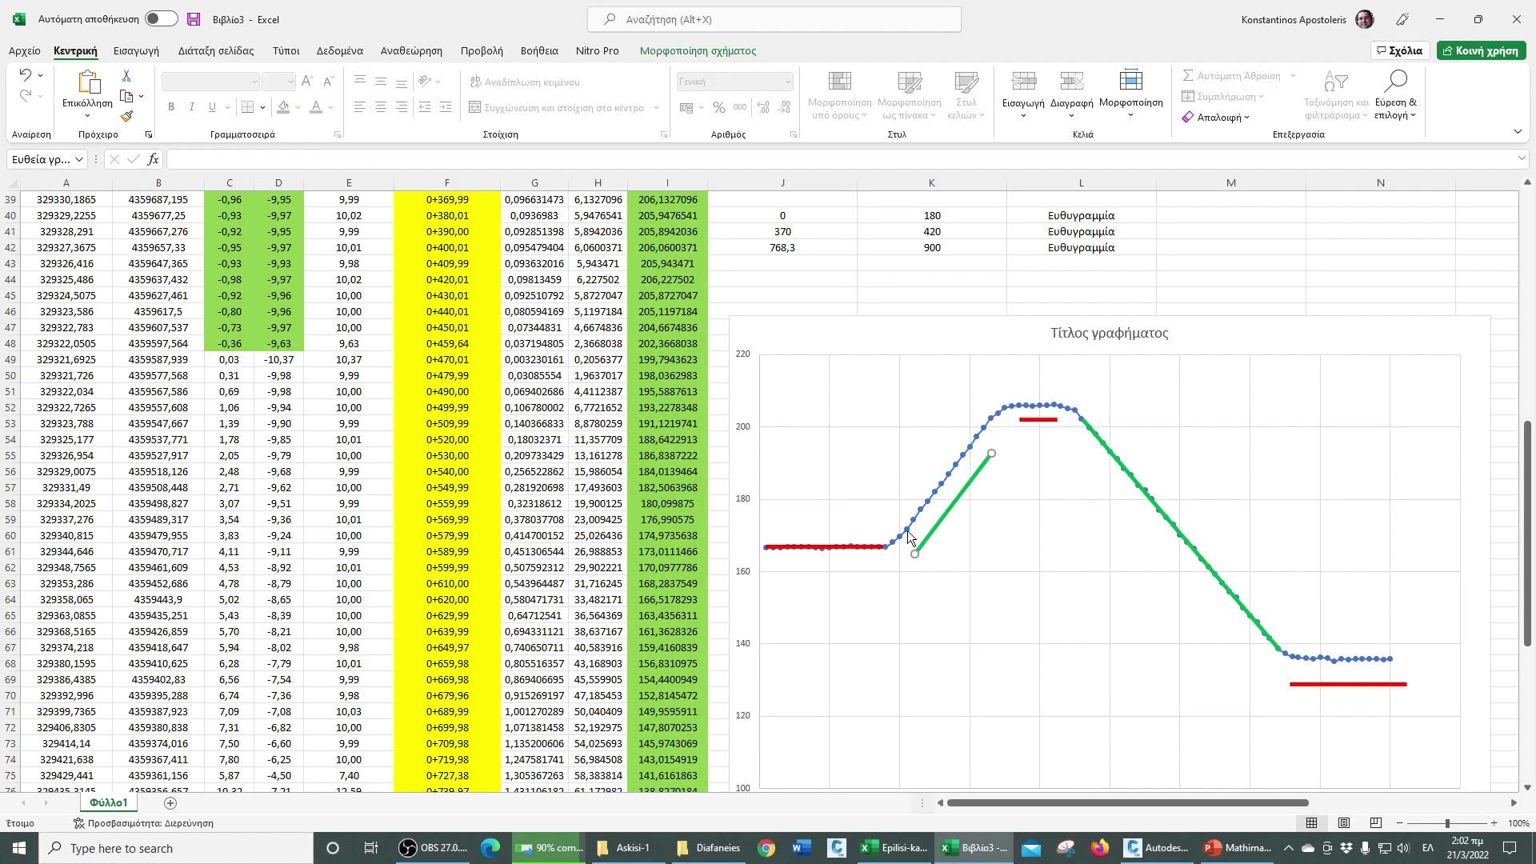
{"action": "left_click", "coordinate": [792, 280]}
{"action": "type", "text": "210"}
{"action": "key", "text": "Return"}
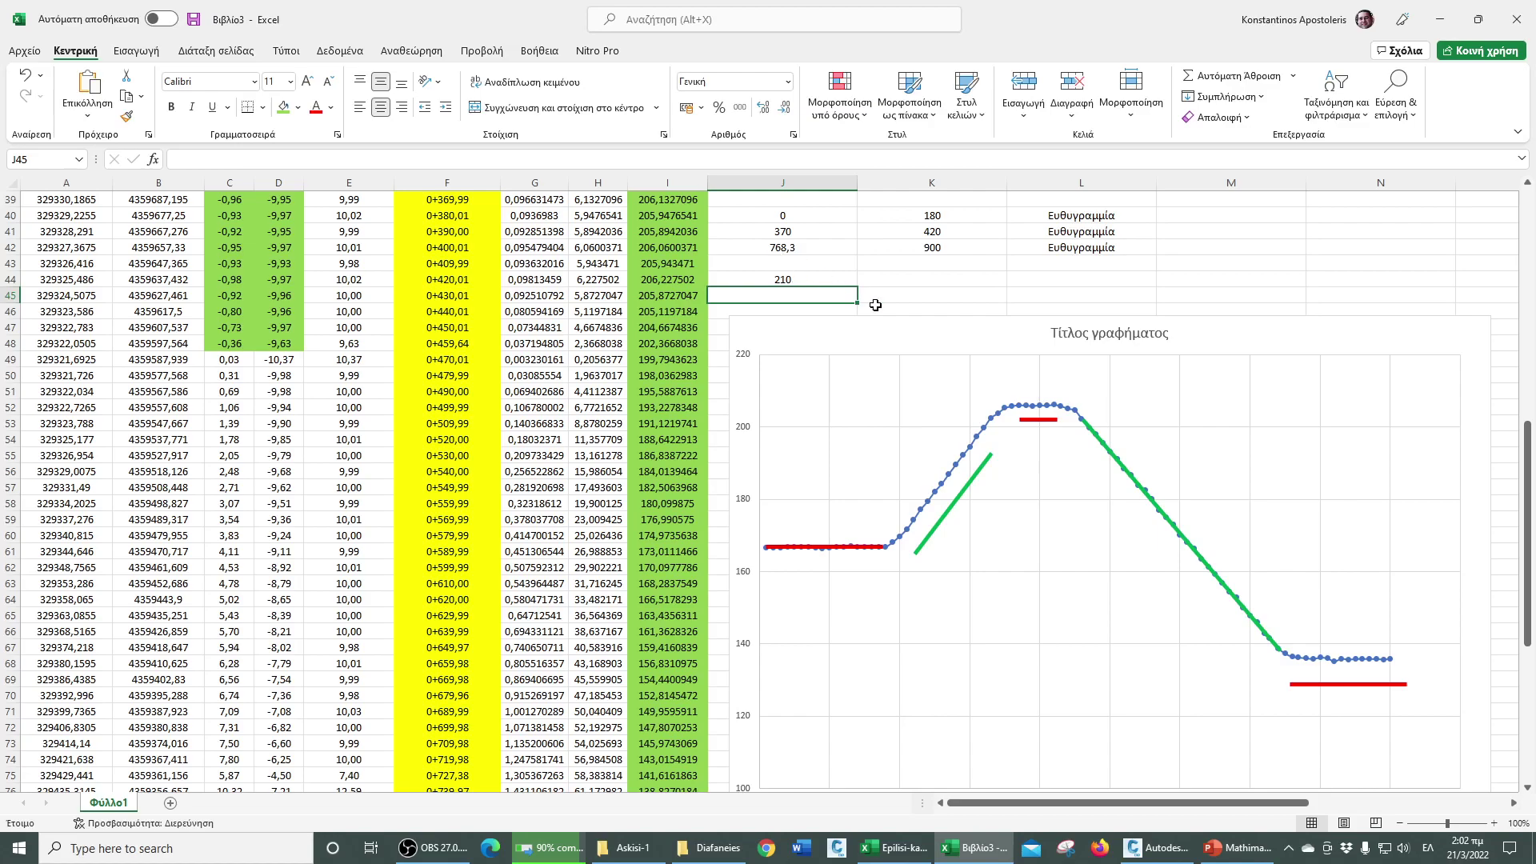
{"action": "mouse_move", "coordinate": [992, 424]}
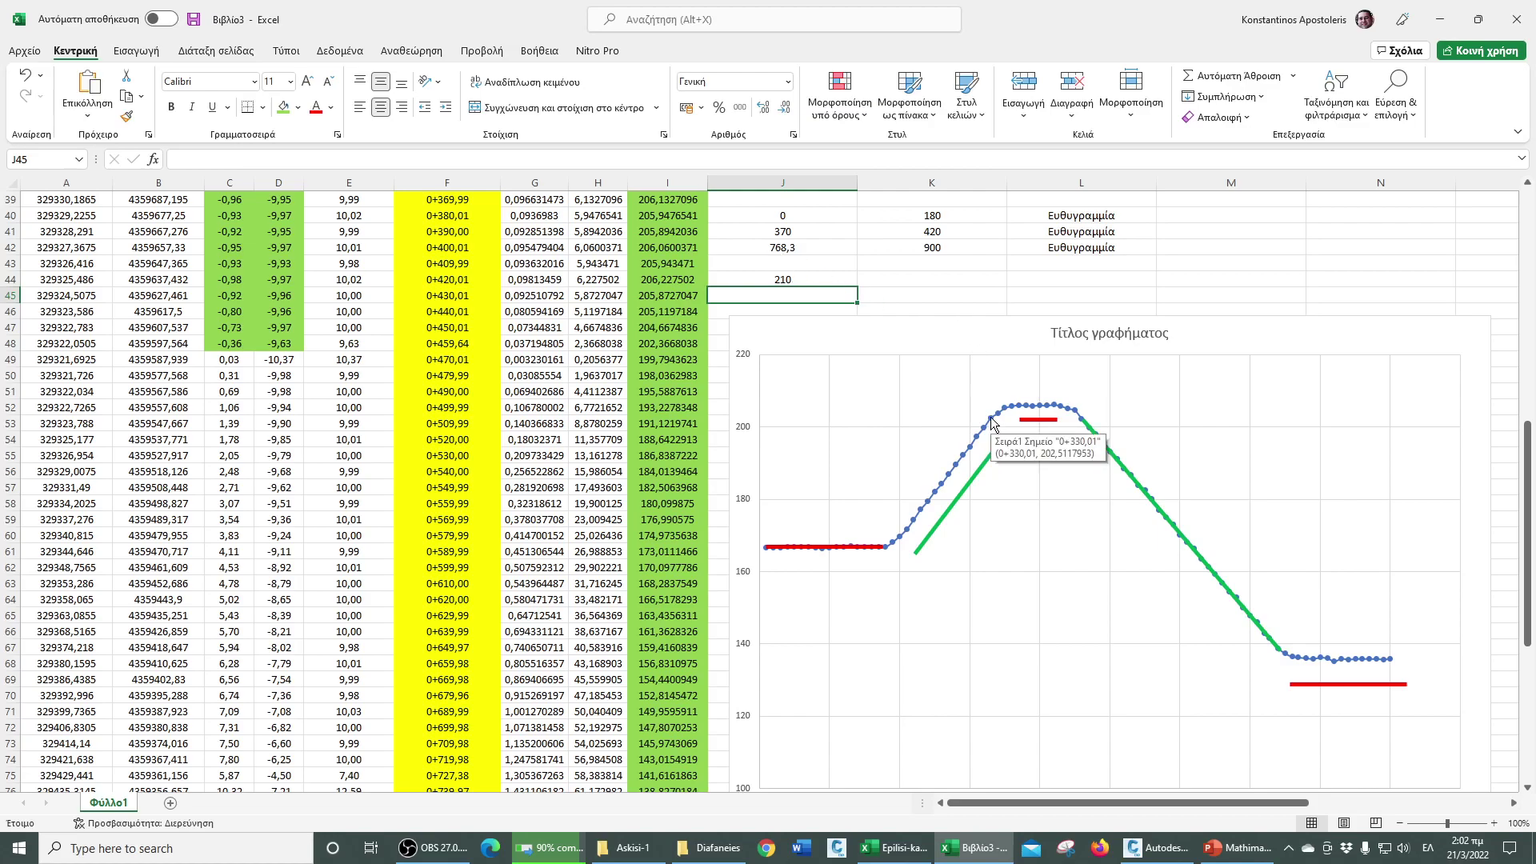
{"action": "left_click", "coordinate": [922, 282]}
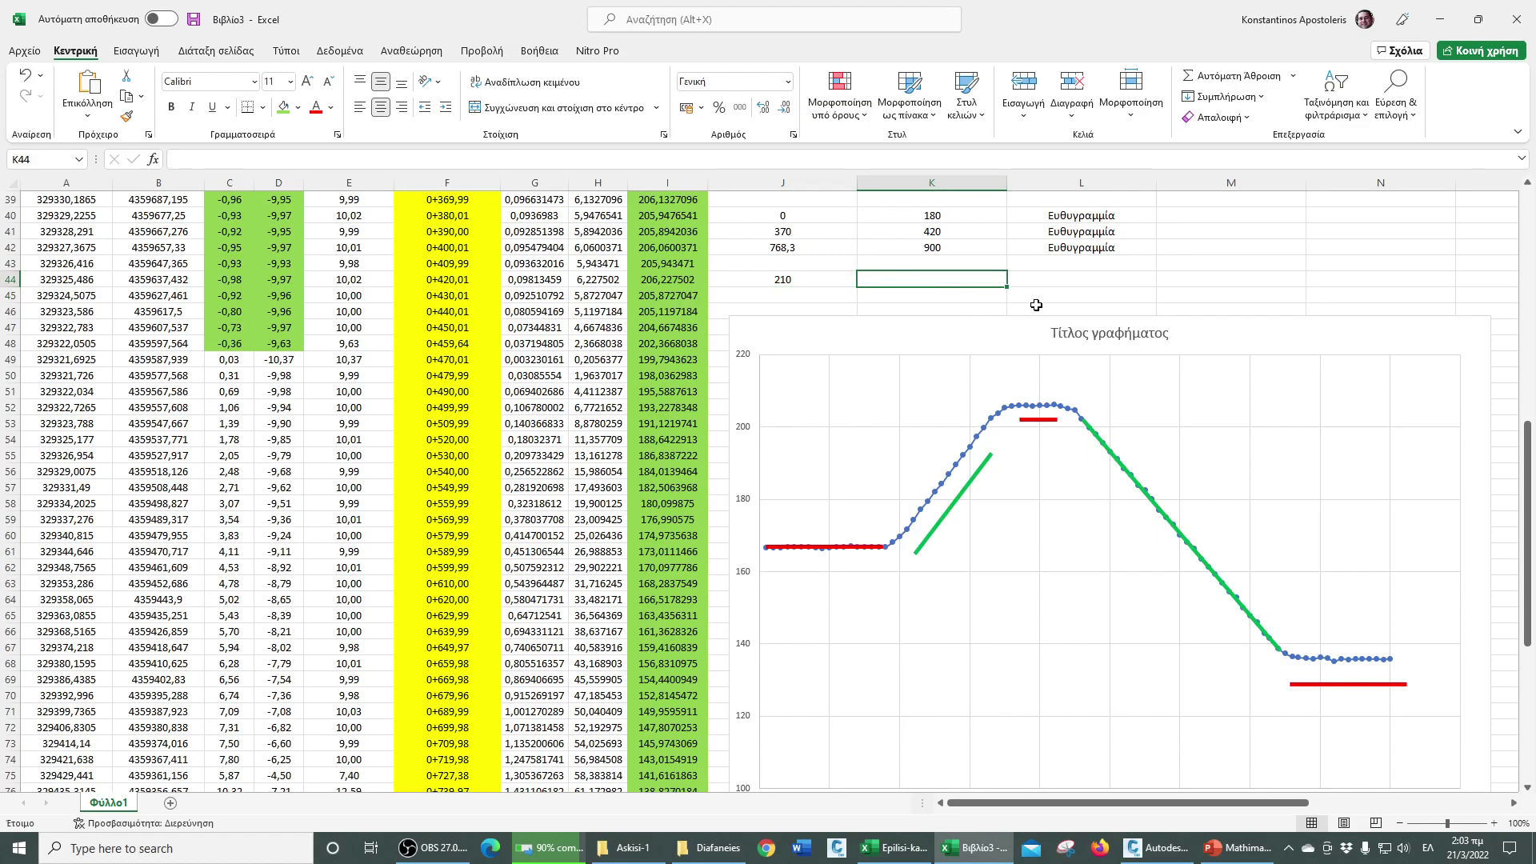
{"action": "type", "text": "300"}
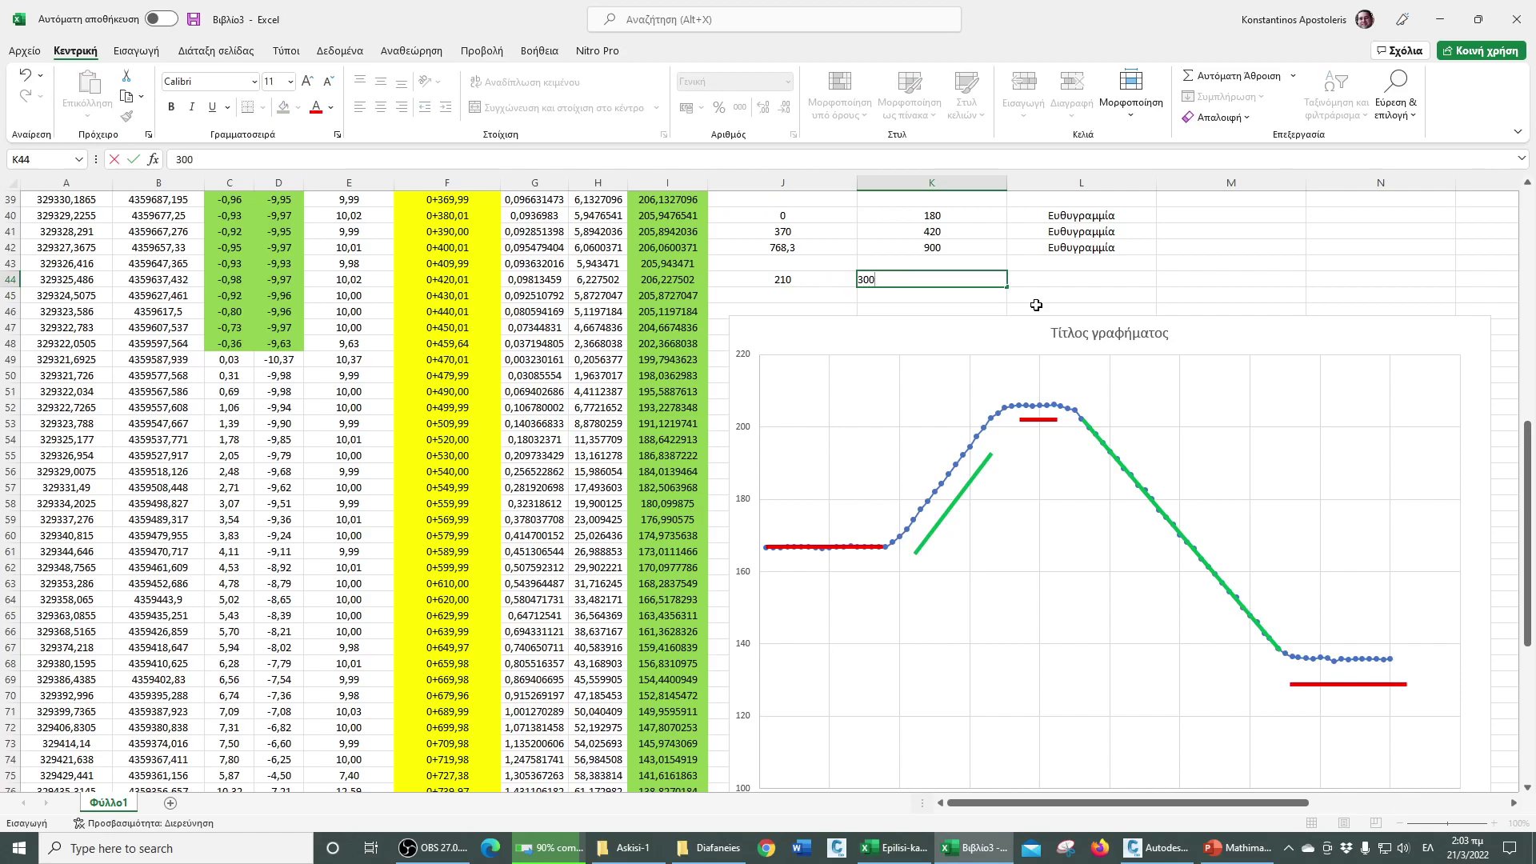
{"action": "key", "text": "Tab"}
{"action": "type", "text": "Καμπύλ"}
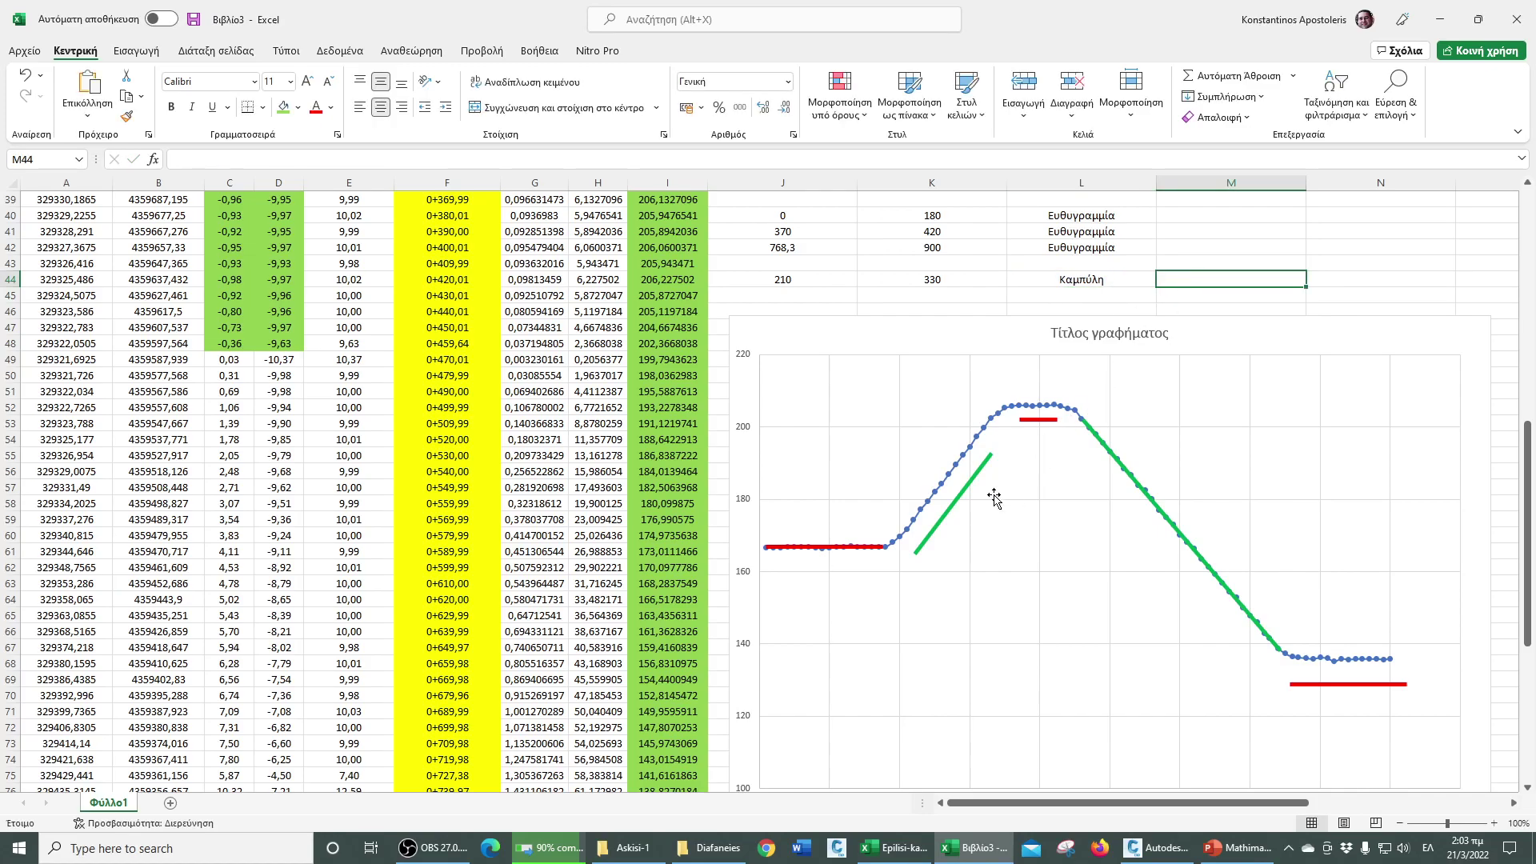
- Enter the rising section's start and end azimuths, 171,66 and 202,51, in M44:N44 and move its green line back onto the curve
{"action": "mouse_move", "coordinate": [907, 534]}
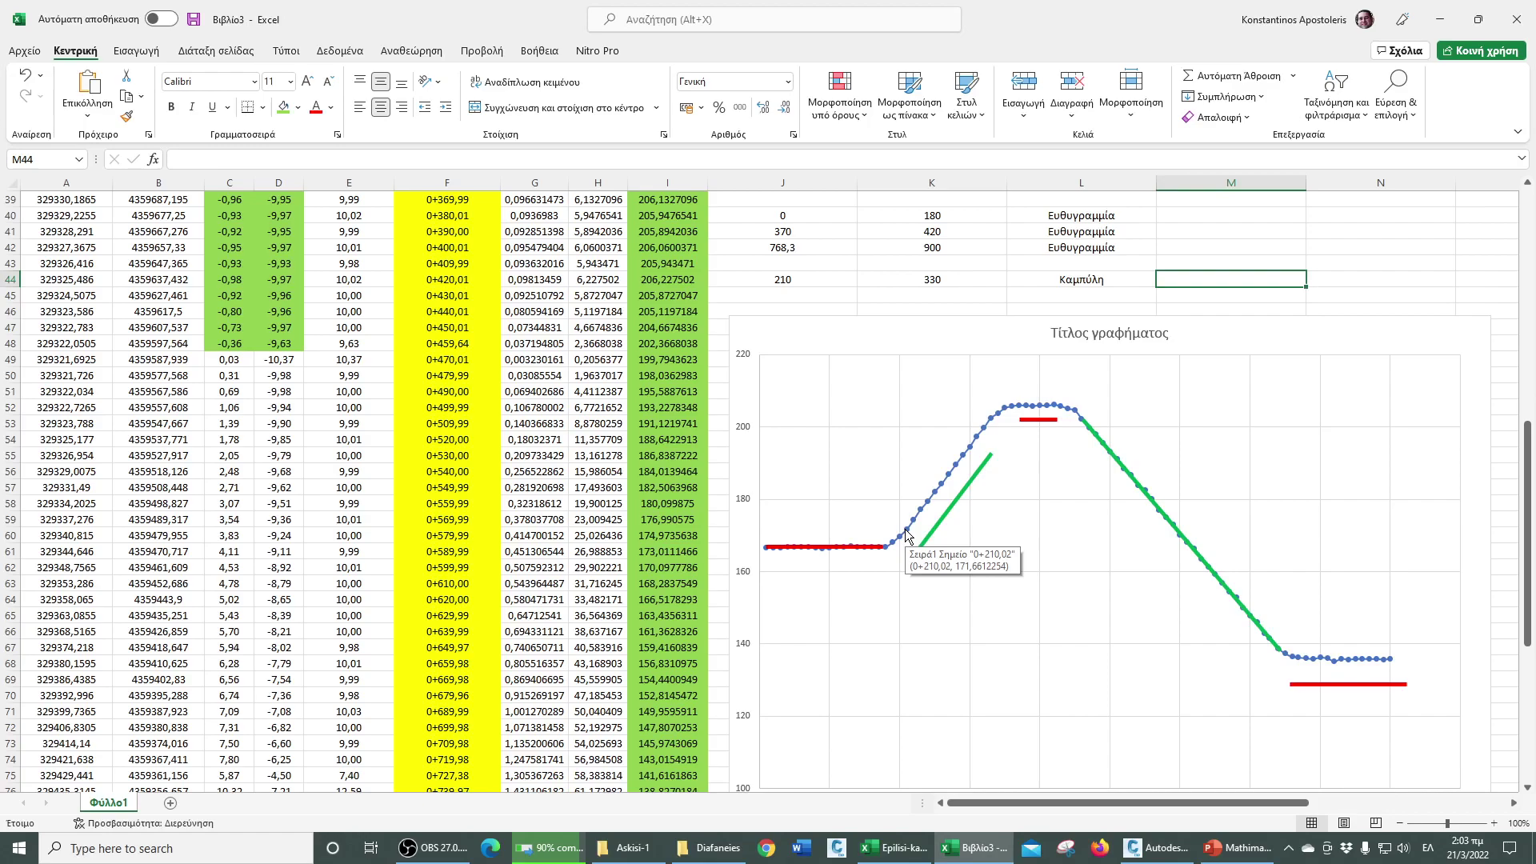
{"action": "type", "text": "1"}
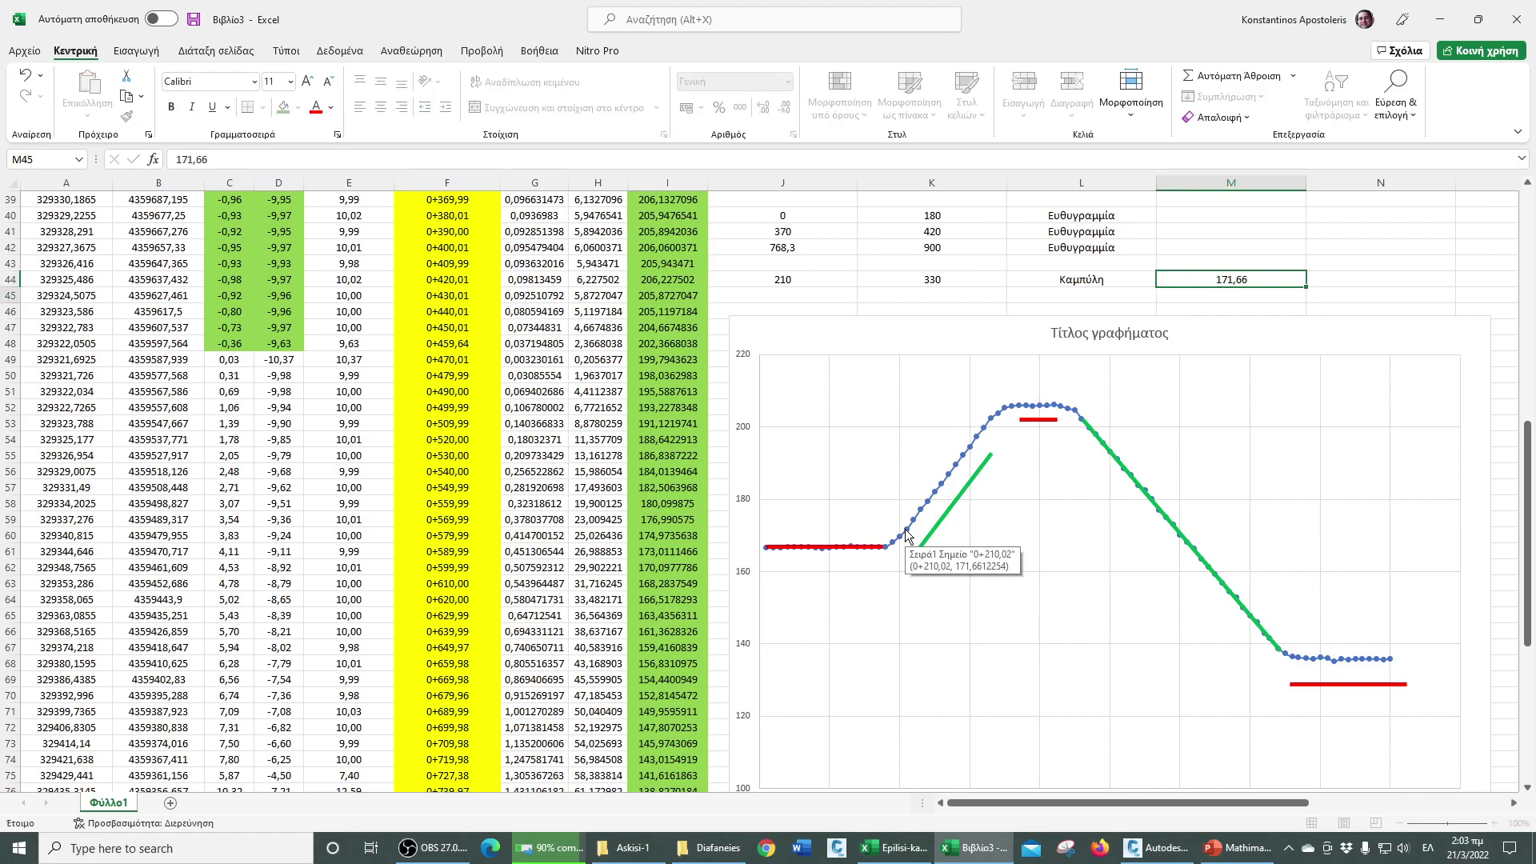
{"action": "type", "text": "71,66"}
{"action": "key", "text": "Return"}
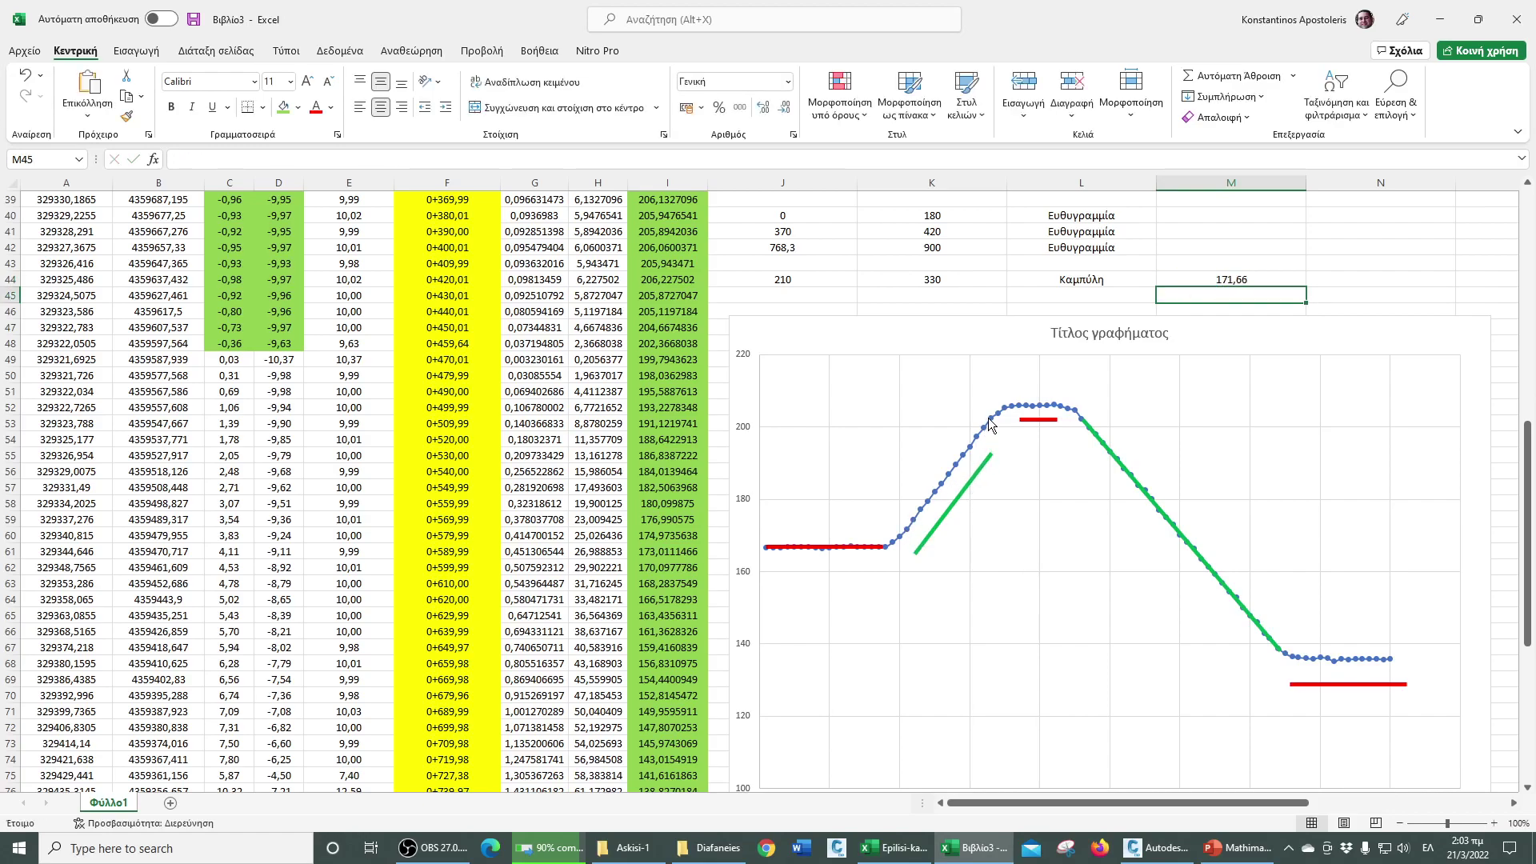
{"action": "mouse_move", "coordinate": [992, 426]}
{"action": "left_click", "coordinate": [1342, 281]}
{"action": "type", "text": "202,51"}
{"action": "key", "text": "Return"}
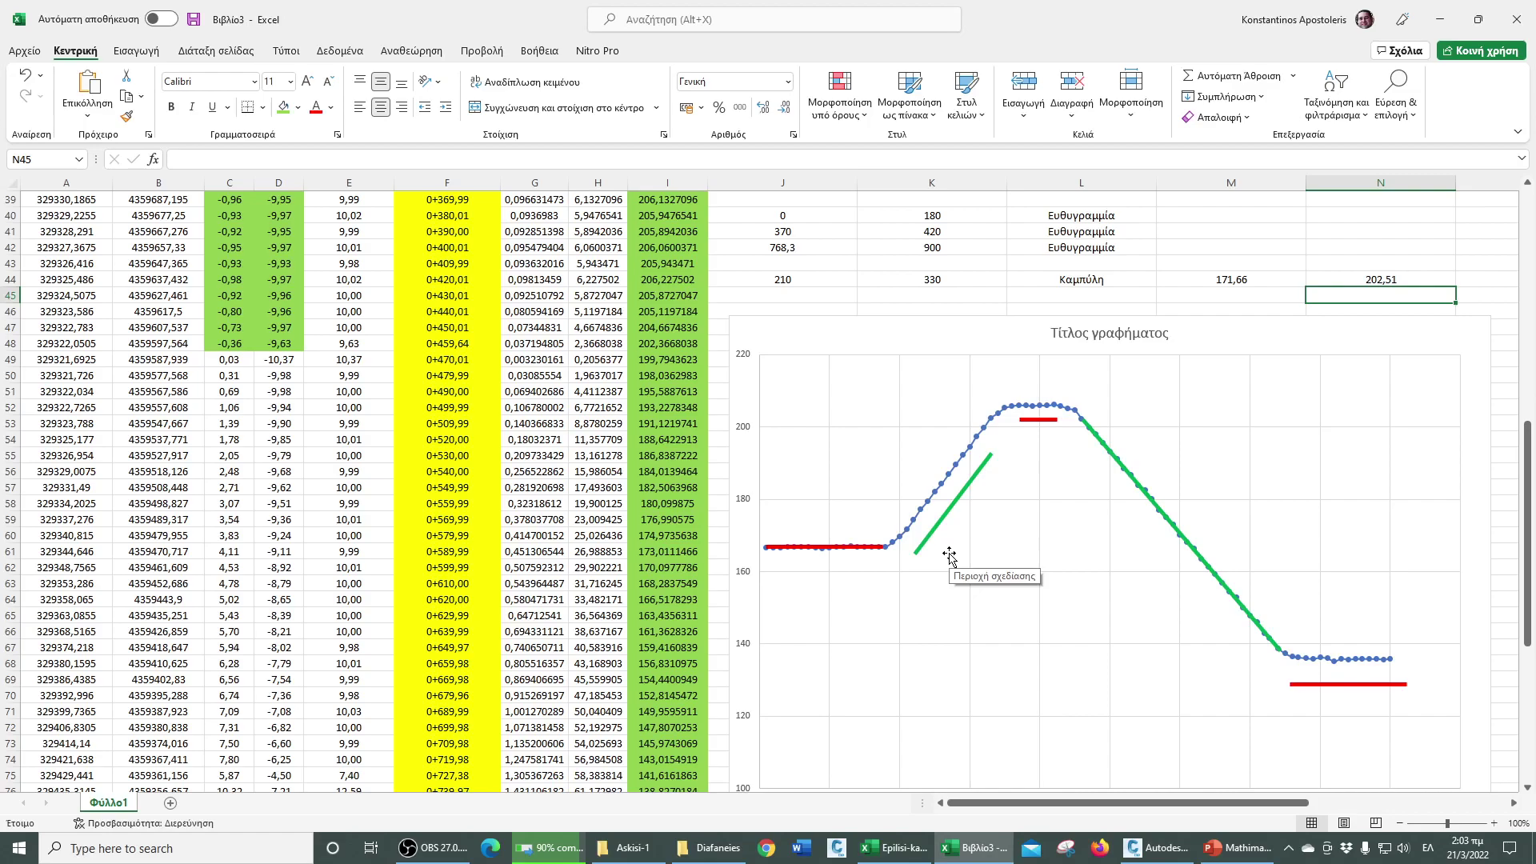
{"action": "left_click_drag", "start_coordinate": [950, 509], "coordinate": [942, 483]}
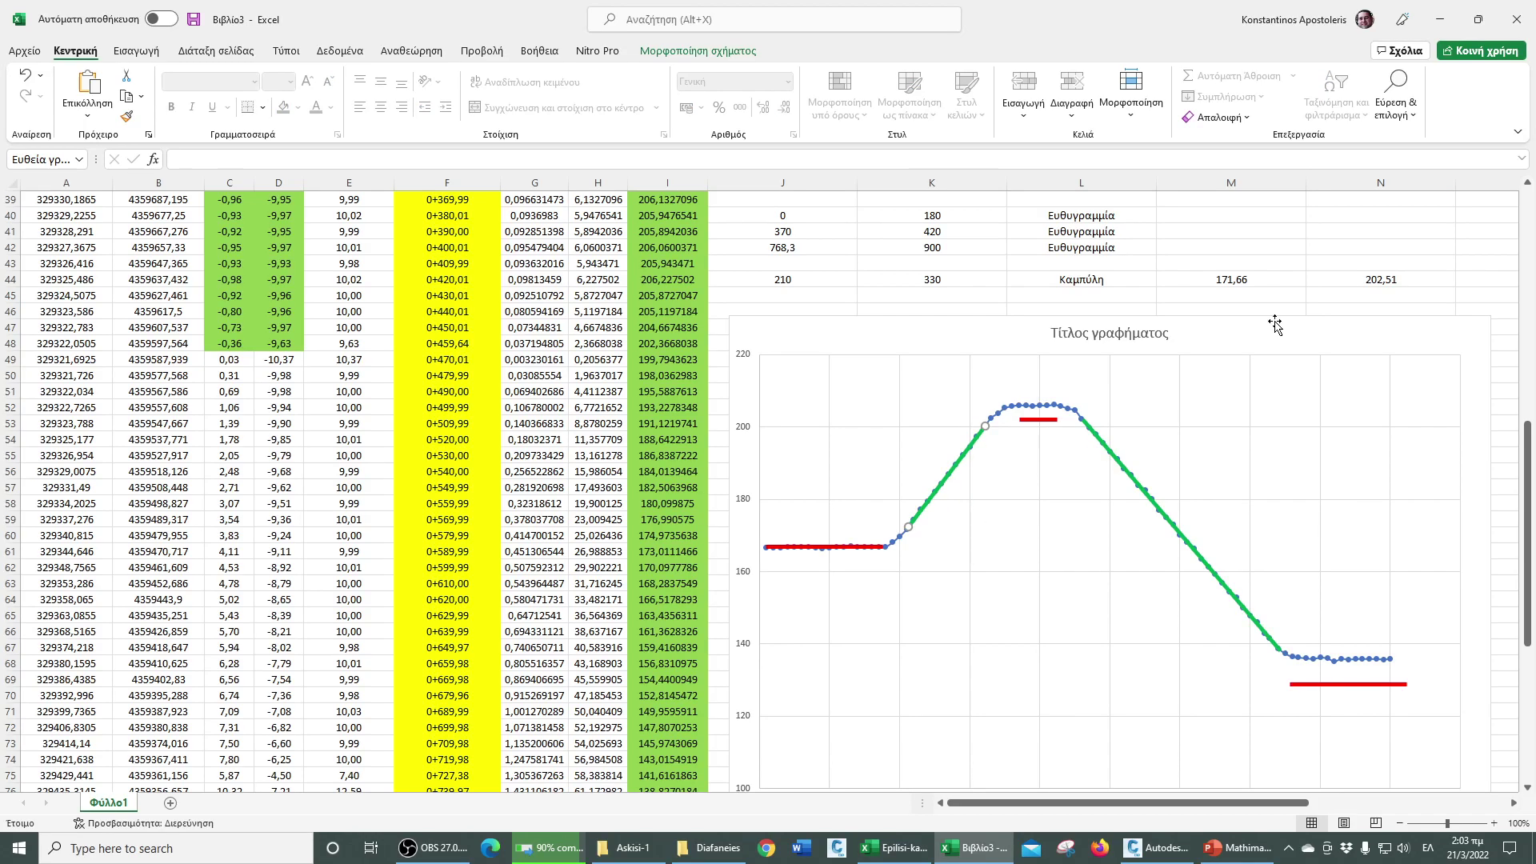
- Calculate the rising section's azimuth difference in M45 by subtracting M44 from N44
{"action": "left_click", "coordinate": [1478, 295]}
{"action": "left_click", "coordinate": [1263, 295]}
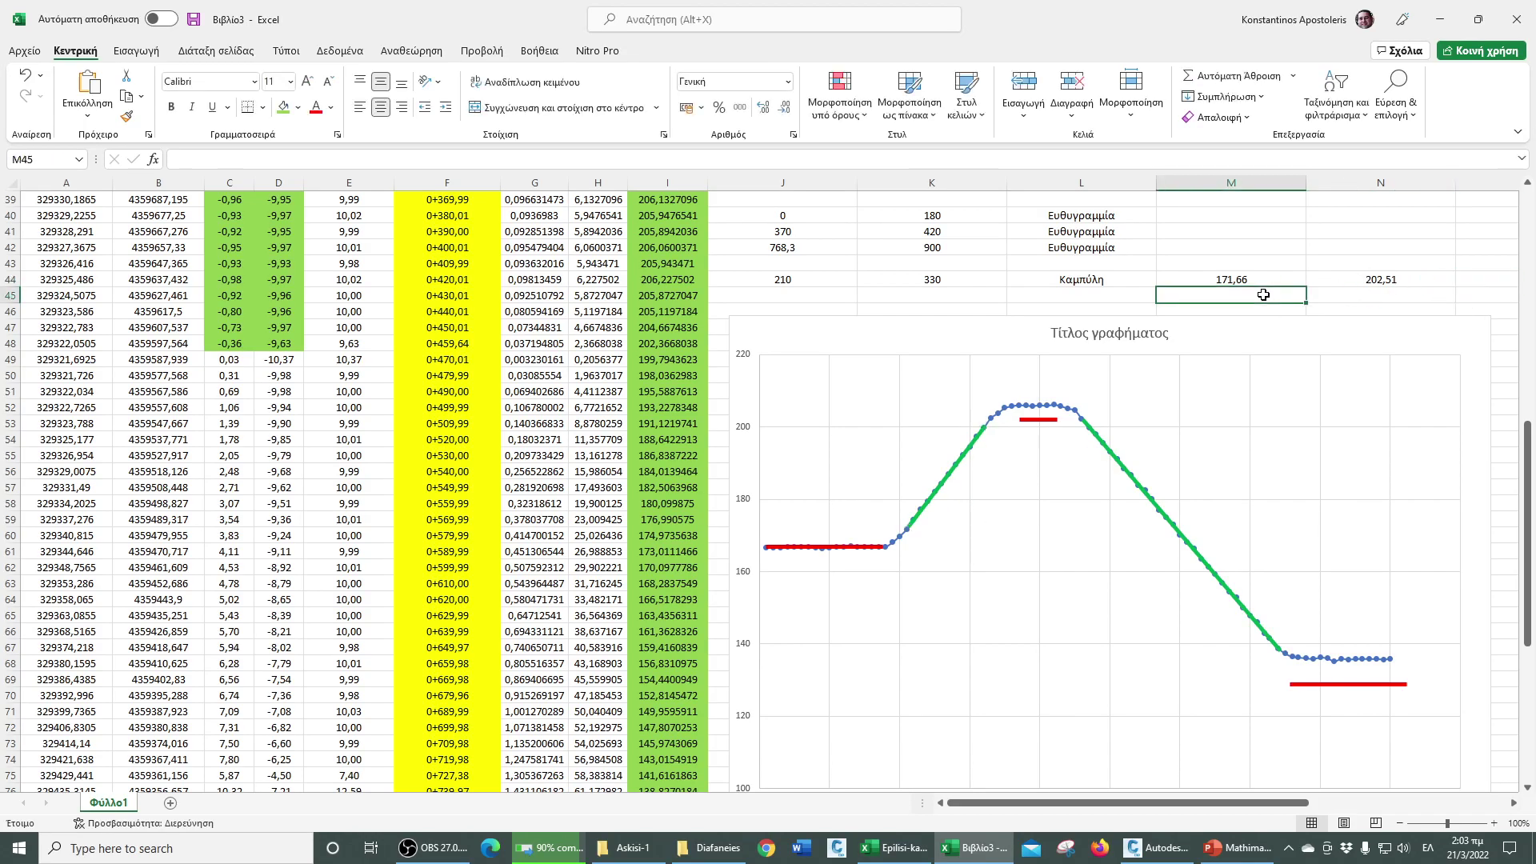
{"action": "type", "text": "="}
{"action": "left_click", "coordinate": [1371, 278]}
{"action": "type", "text": "-"}
{"action": "left_click", "coordinate": [1281, 280]}
{"action": "key", "text": "Return"}
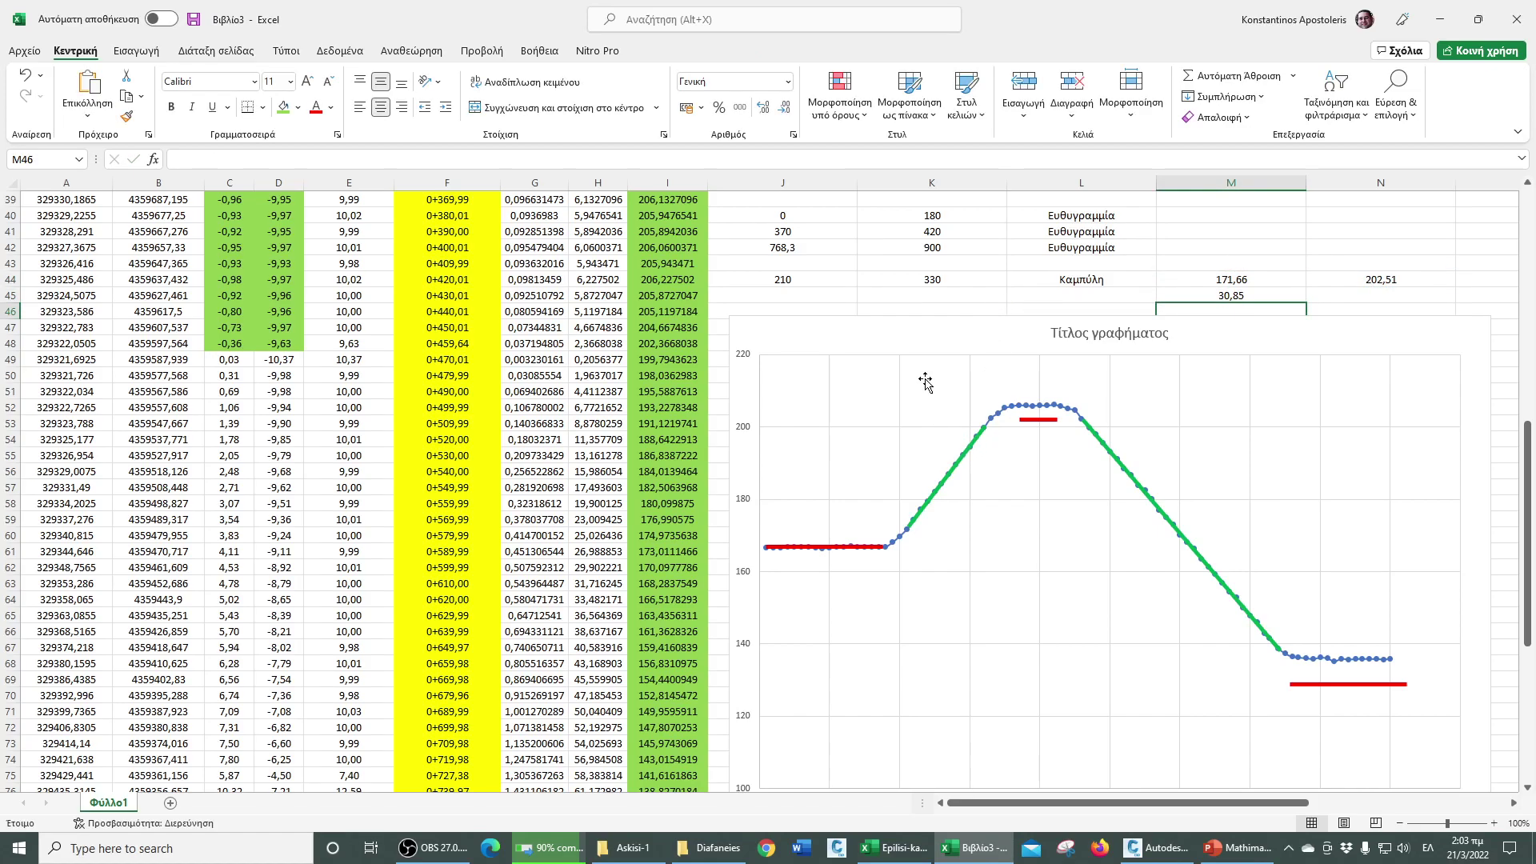
- Calculate the rising section's length in J45 by subtracting J44 from K44
{"action": "left_click", "coordinate": [916, 297]}
{"action": "left_click", "coordinate": [825, 296]}
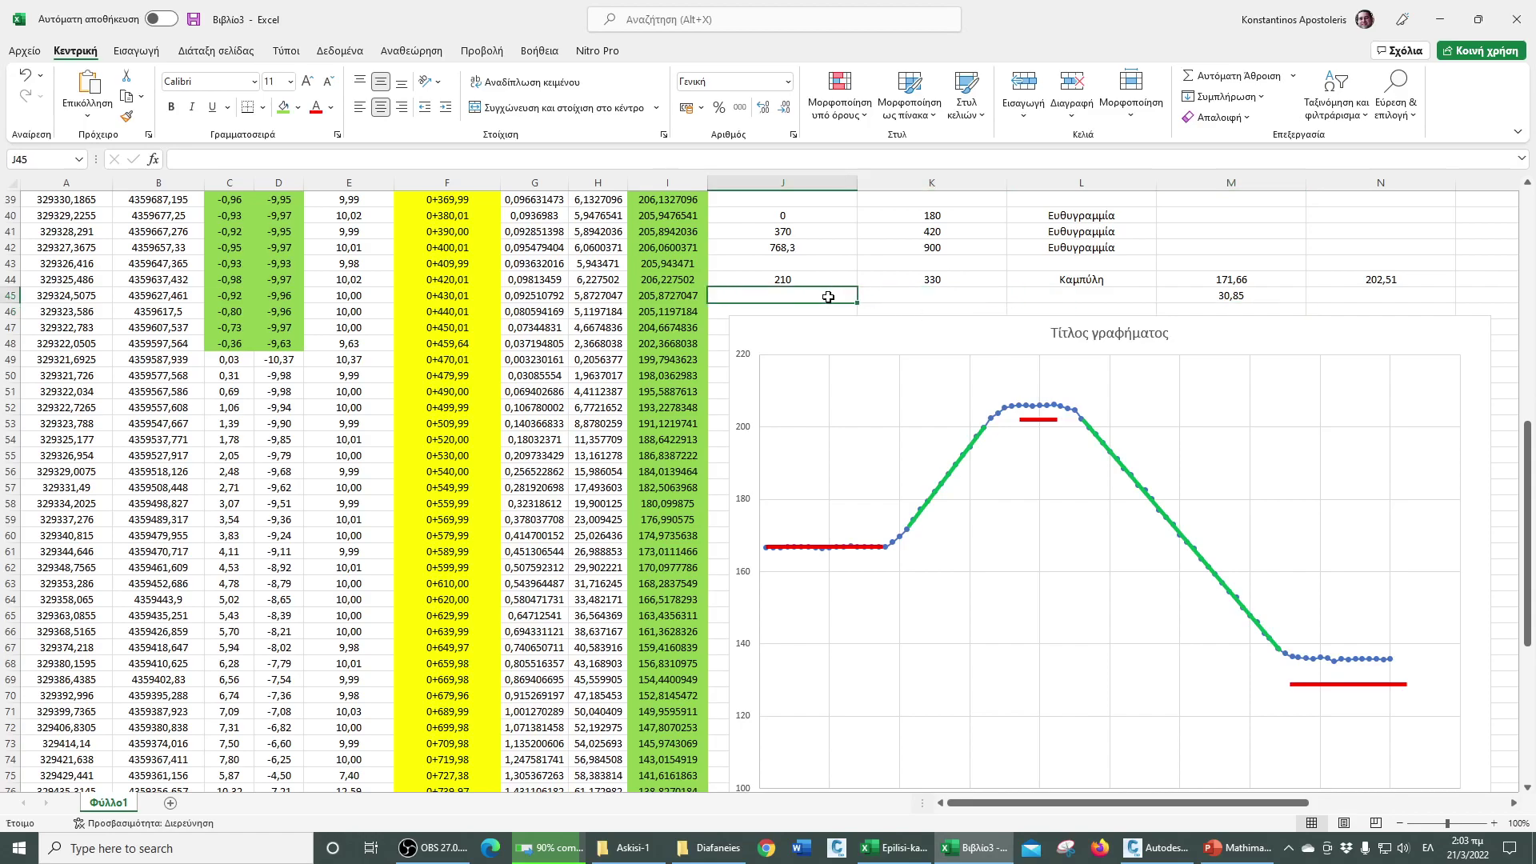
{"action": "type", "text": "="}
{"action": "left_click", "coordinate": [888, 279]}
{"action": "type", "text": "-"}
{"action": "left_click", "coordinate": [829, 282]}
{"action": "key", "text": "Return"}
{"action": "left_click", "coordinate": [891, 298]}
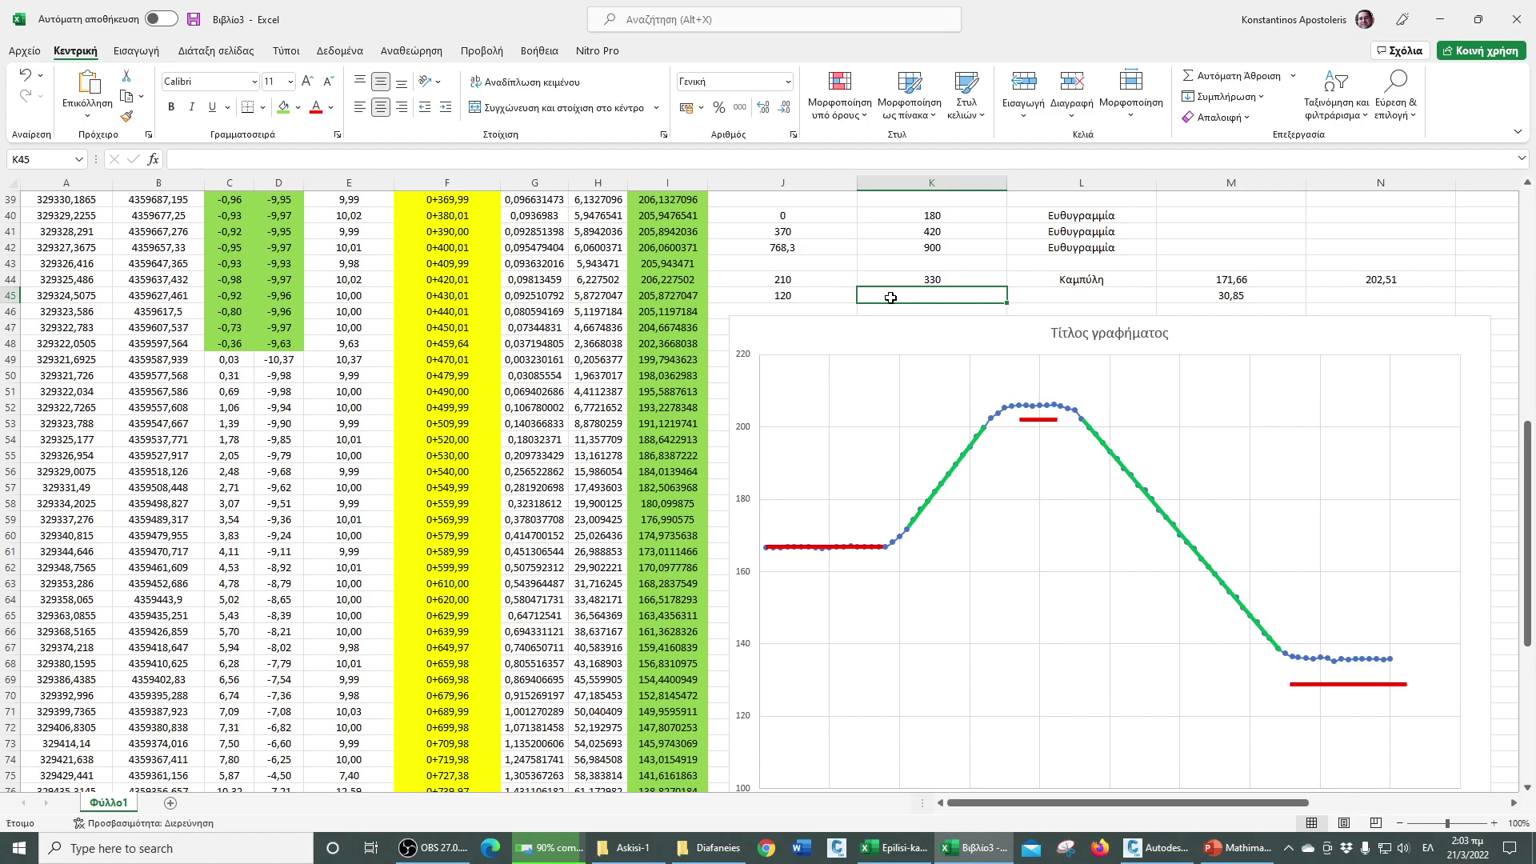
{"action": "mouse_move", "coordinate": [927, 330]}
{"action": "left_mouse_down"}
{"action": "mouse_move", "coordinate": [926, 347]}
{"action": "mouse_move", "coordinate": [925, 323]}
{"action": "left_mouse_up"}
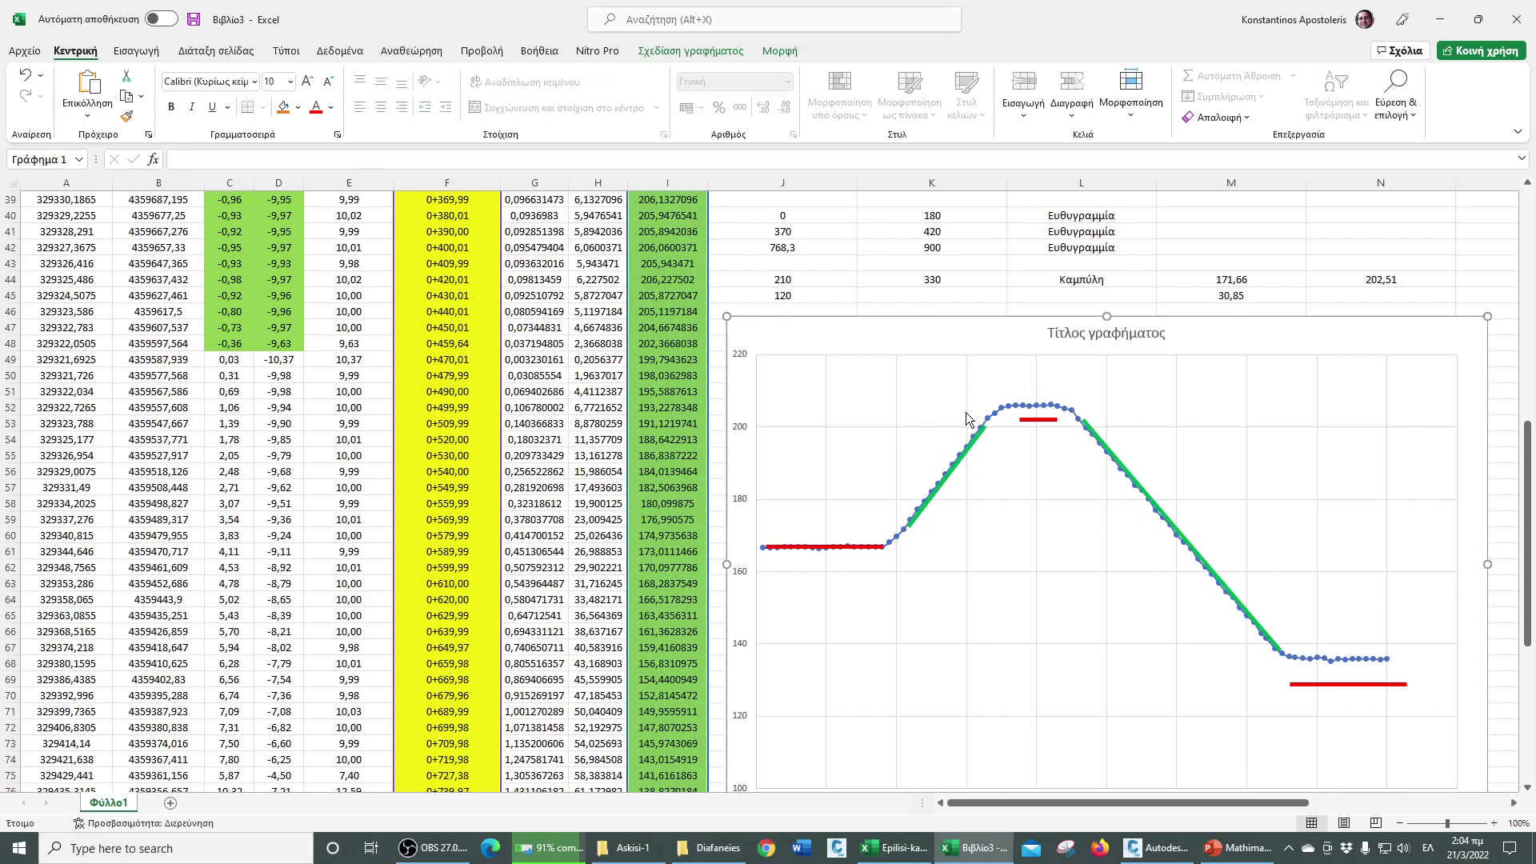
- Open Typologio-Simetrikes-Klothoeidis.pdf in Acrobat Reader and examine the circular arc between Ω and Ω´ in the symmetric clothoid diagram
{"action": "mouse_move", "coordinate": [963, 454]}
{"action": "left_click", "coordinate": [706, 849]}
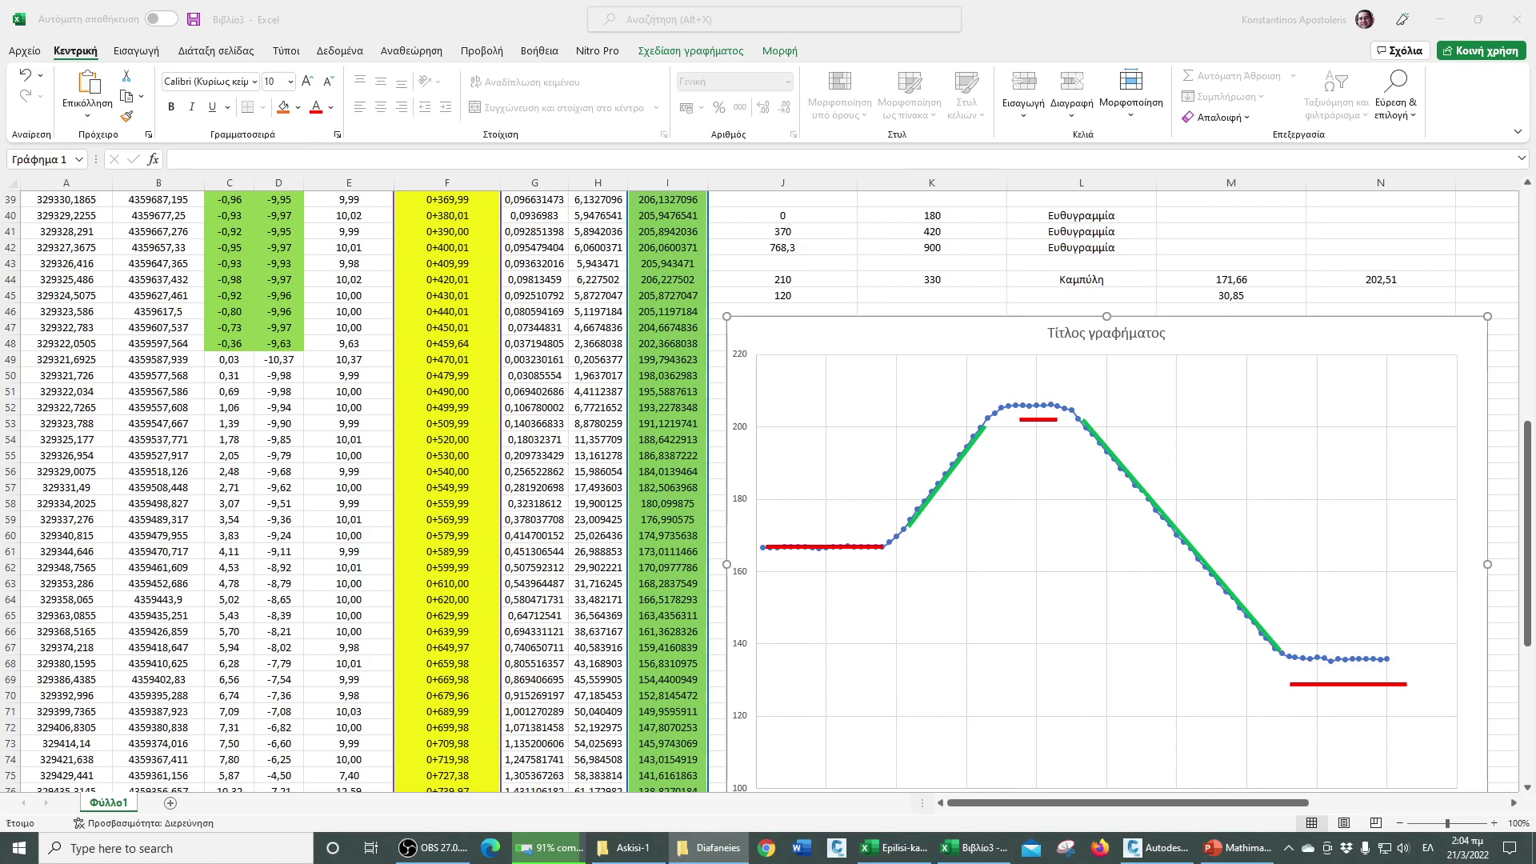
{"action": "key", "text": "alt+Up"}
{"action": "key", "text": "Return"}
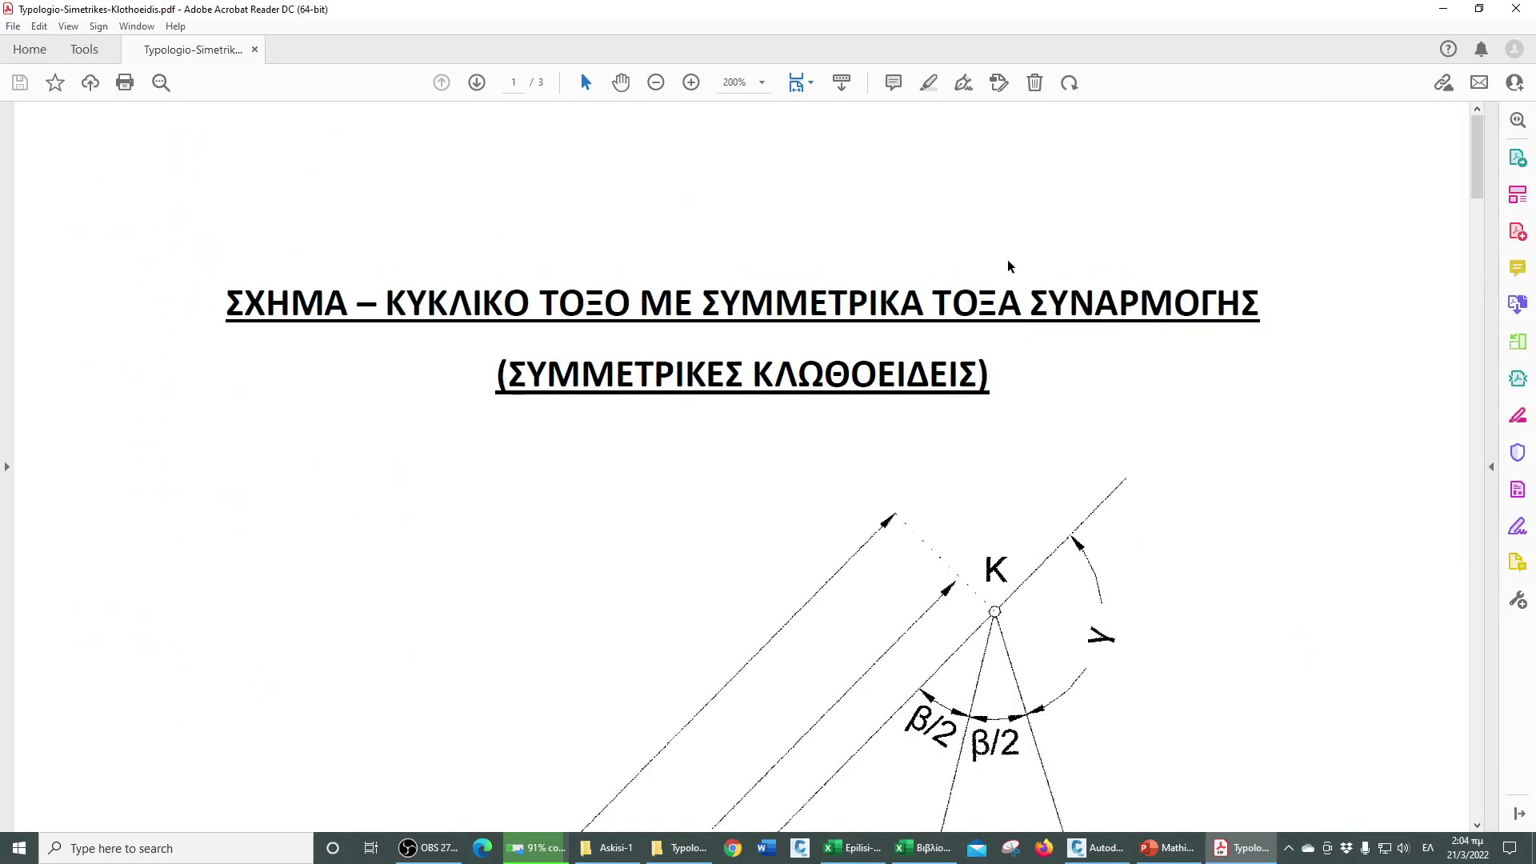
{"action": "scroll", "coordinate": [887, 484], "scroll_direction": "down", "scroll_amount": 3}
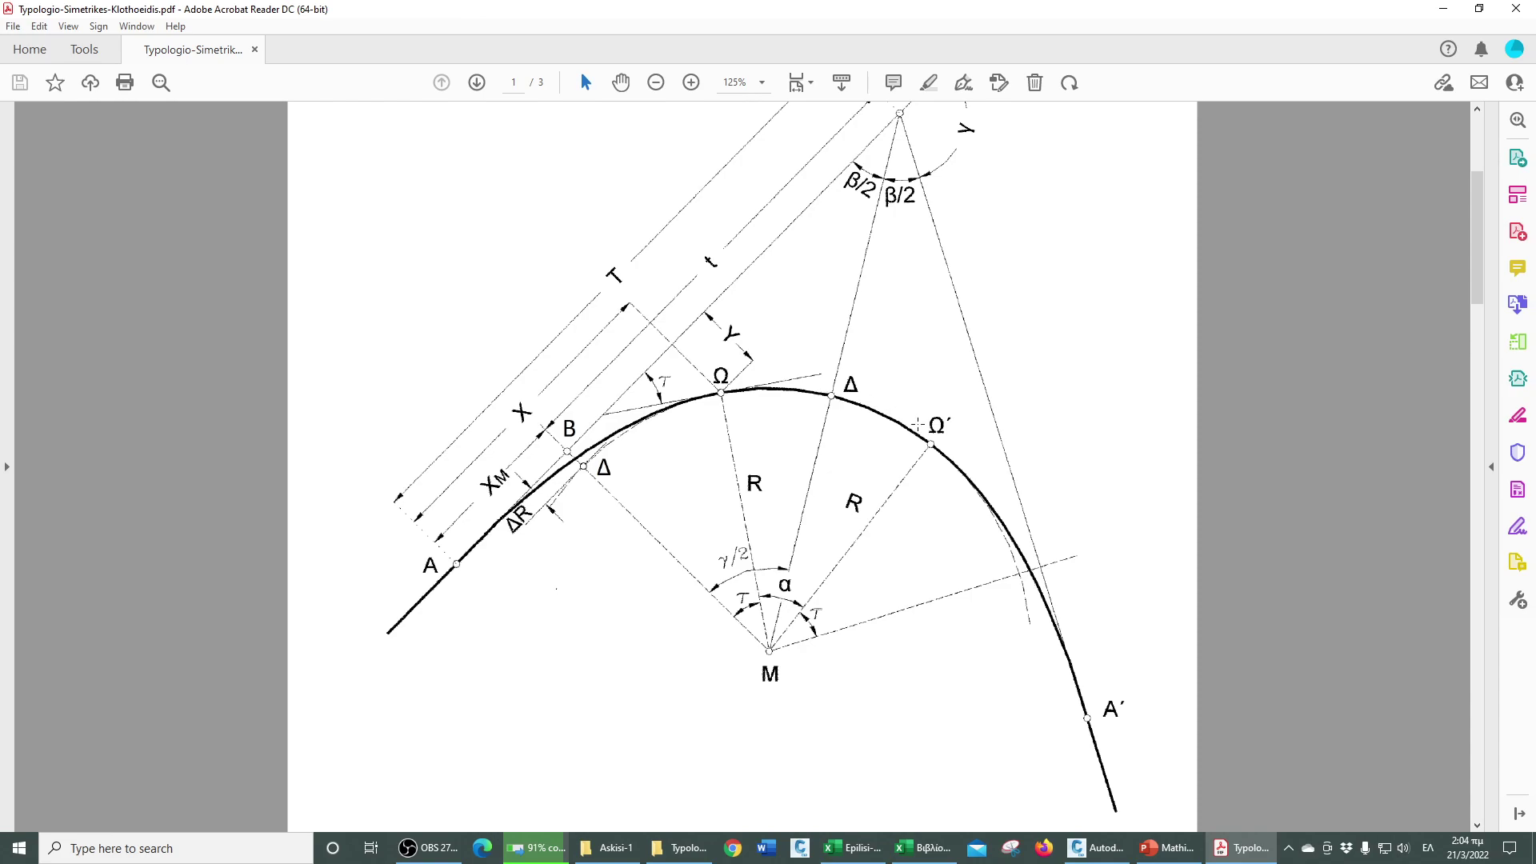
{"action": "left_click_drag", "start_coordinate": [932, 442], "coordinate": [721, 385]}
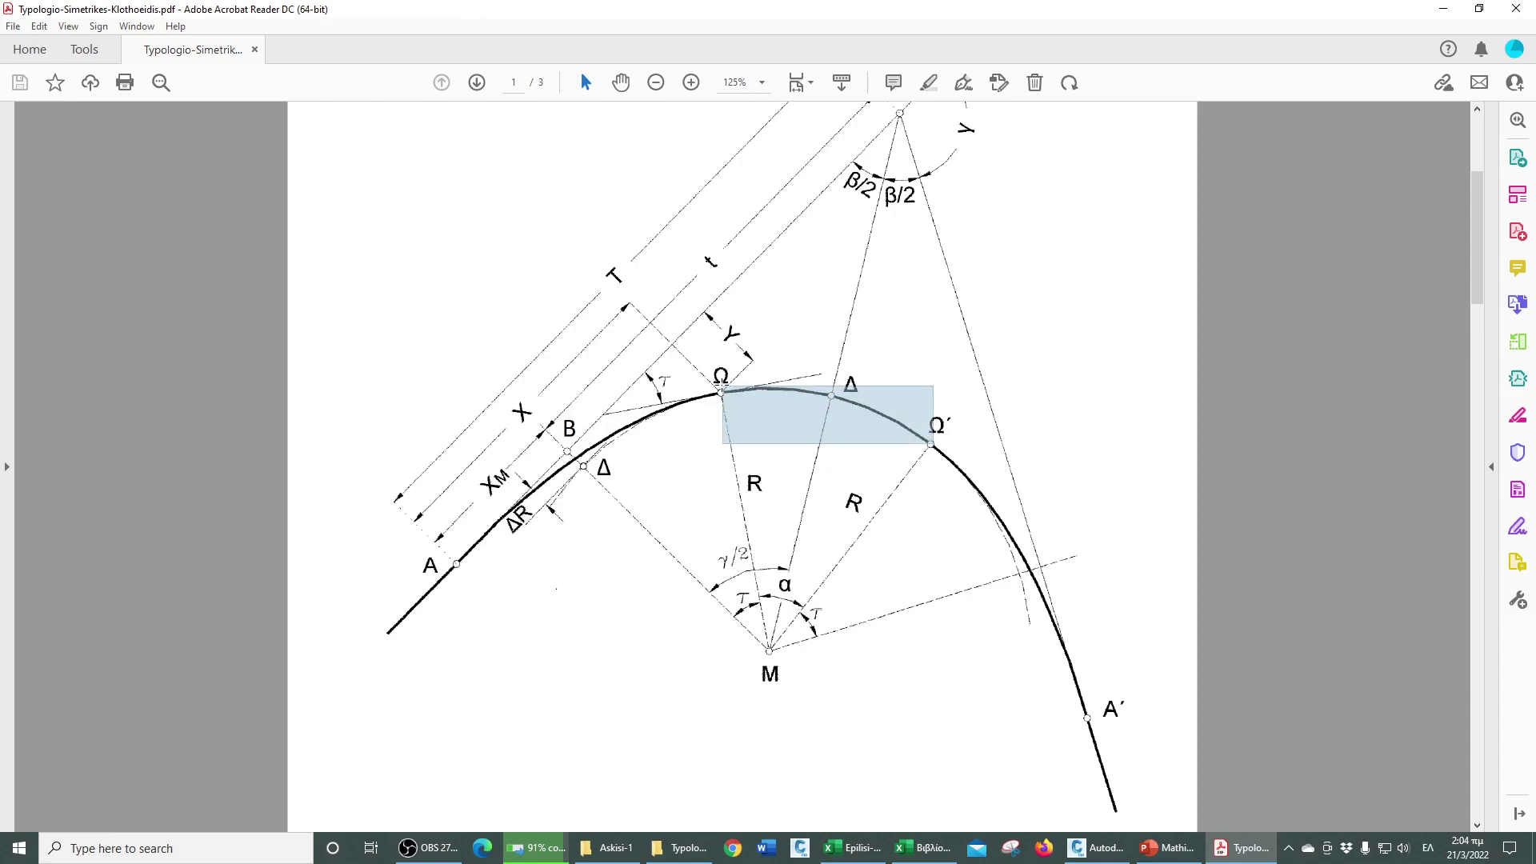
- Examine point Ω and the angles around centre M in the clothoid diagram, and return to the Excel workbook
{"action": "left_click", "coordinate": [764, 432]}
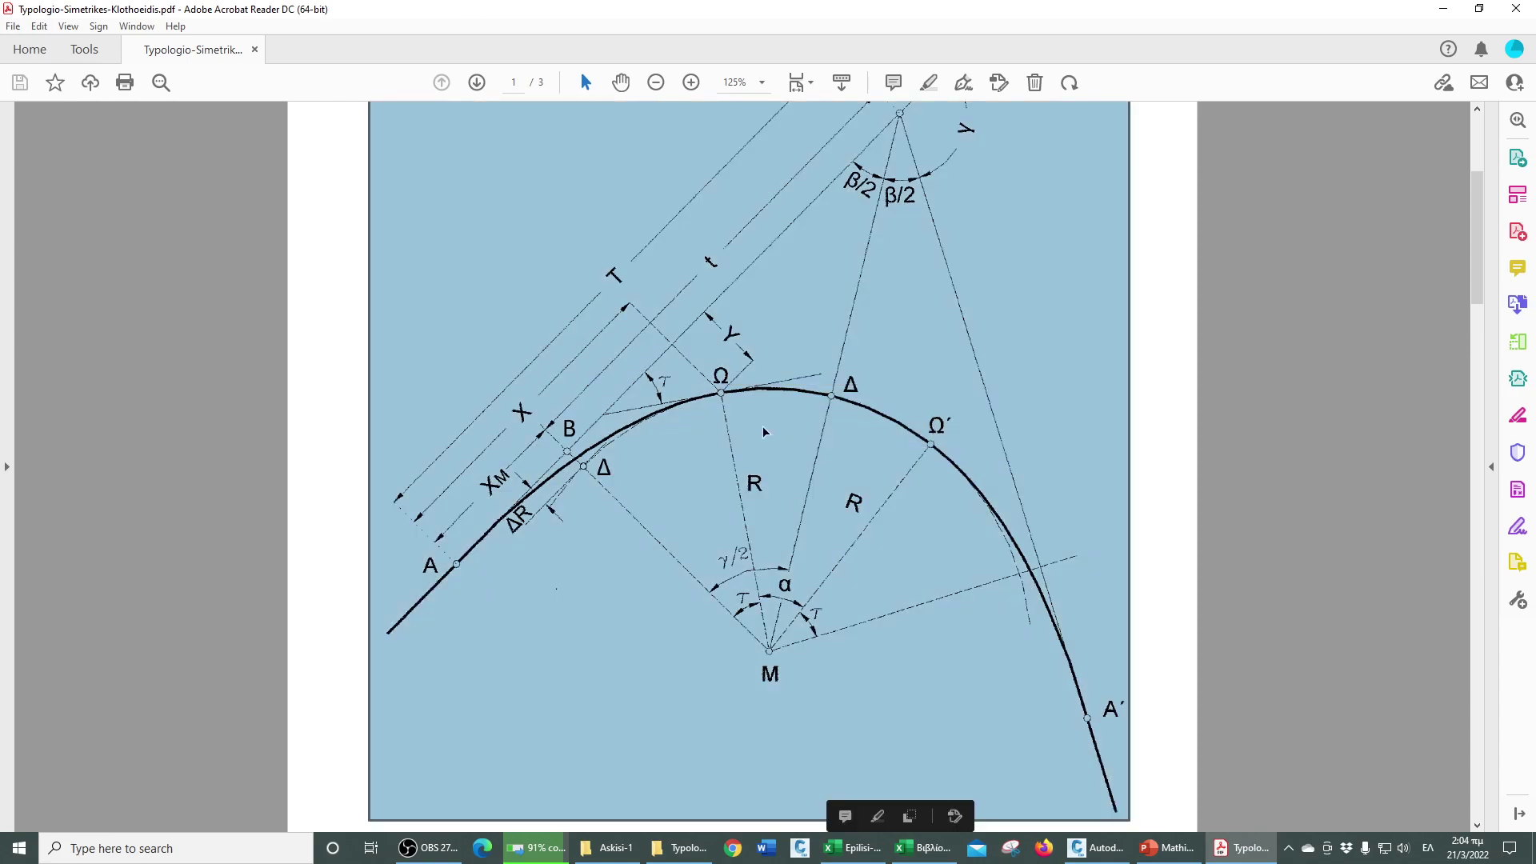
{"action": "left_click", "coordinate": [725, 396]}
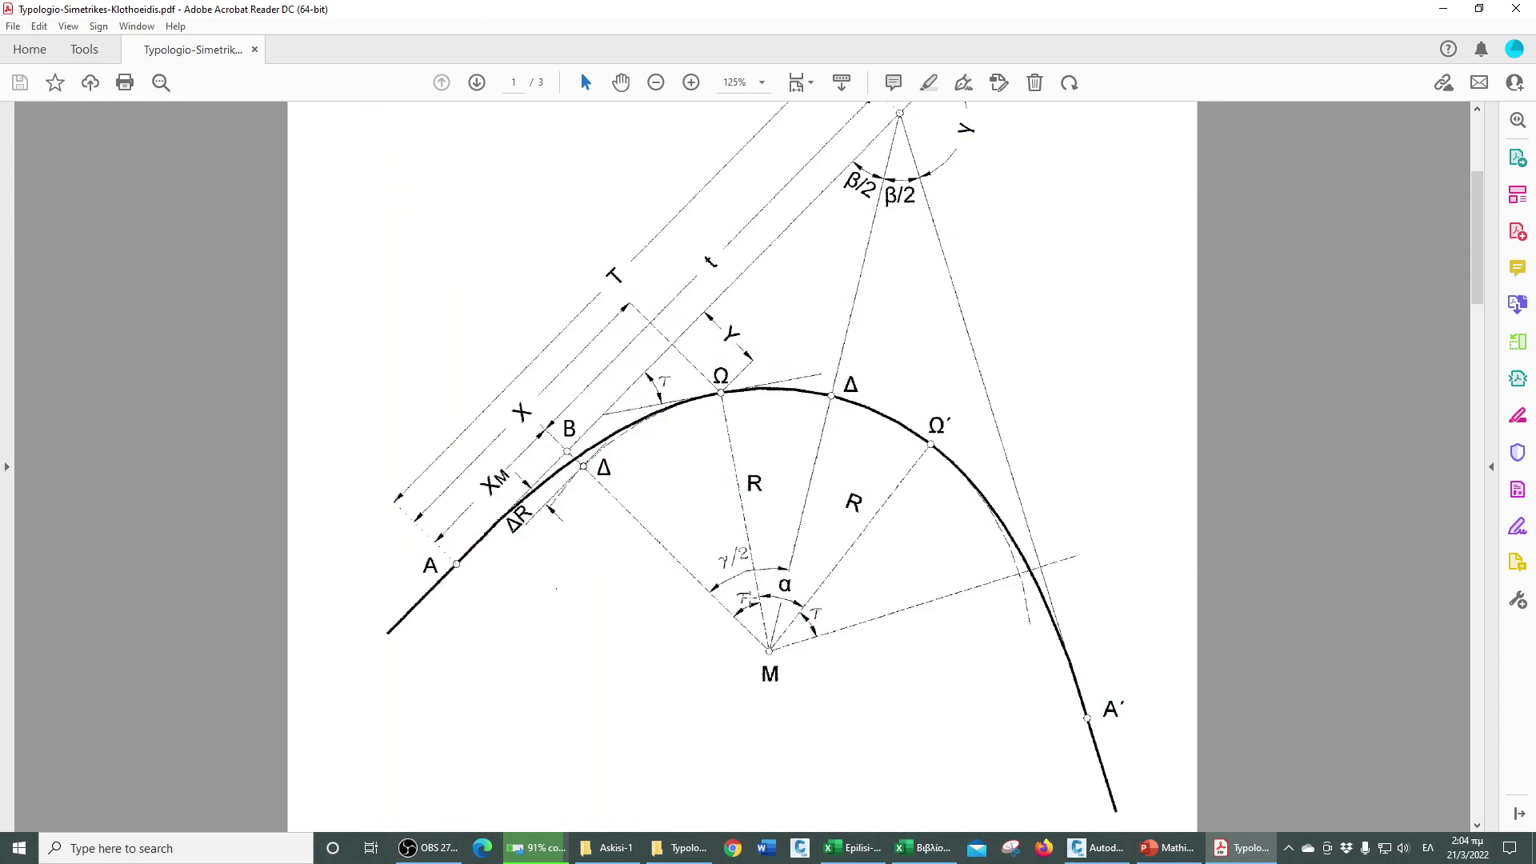
{"action": "left_click", "coordinate": [1444, 9]}
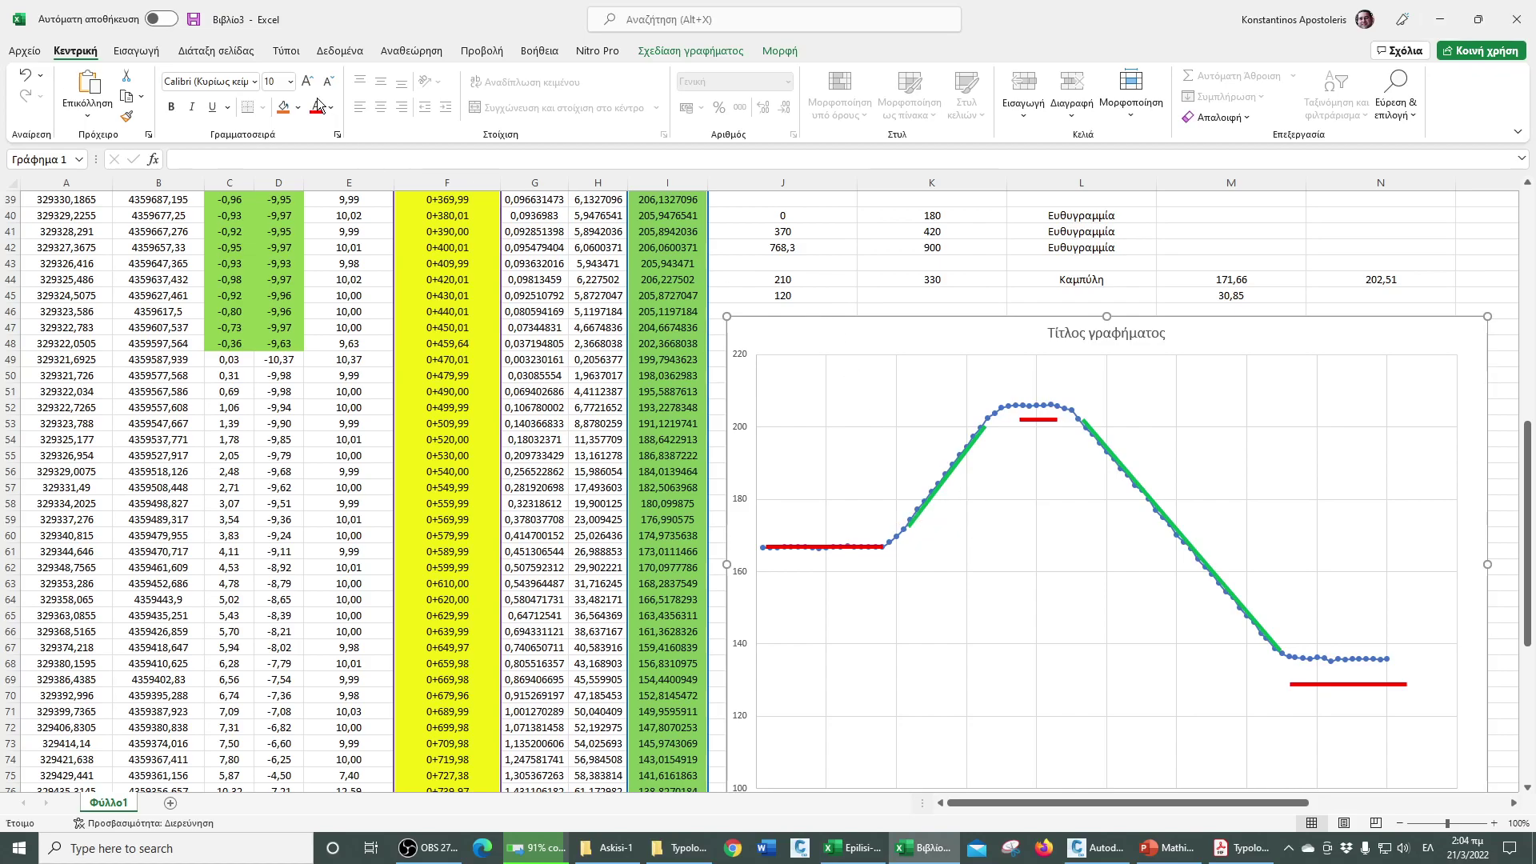
- Copy the red line over the first straight section and place the copy horizontally from the lower end of the rising green line
{"action": "left_click", "coordinate": [121, 53]}
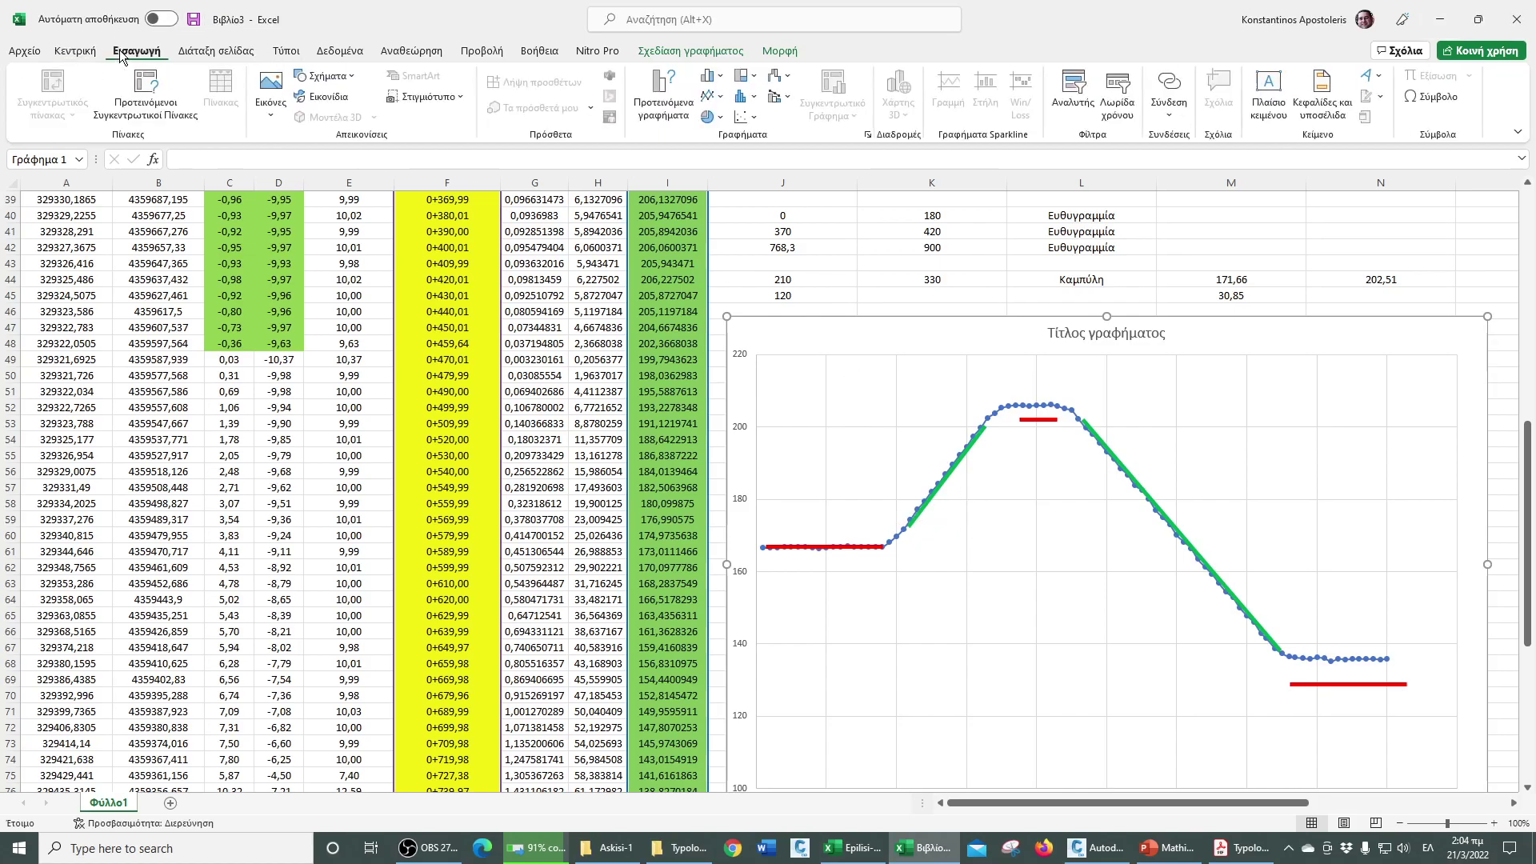
{"action": "left_click", "coordinate": [848, 549]}
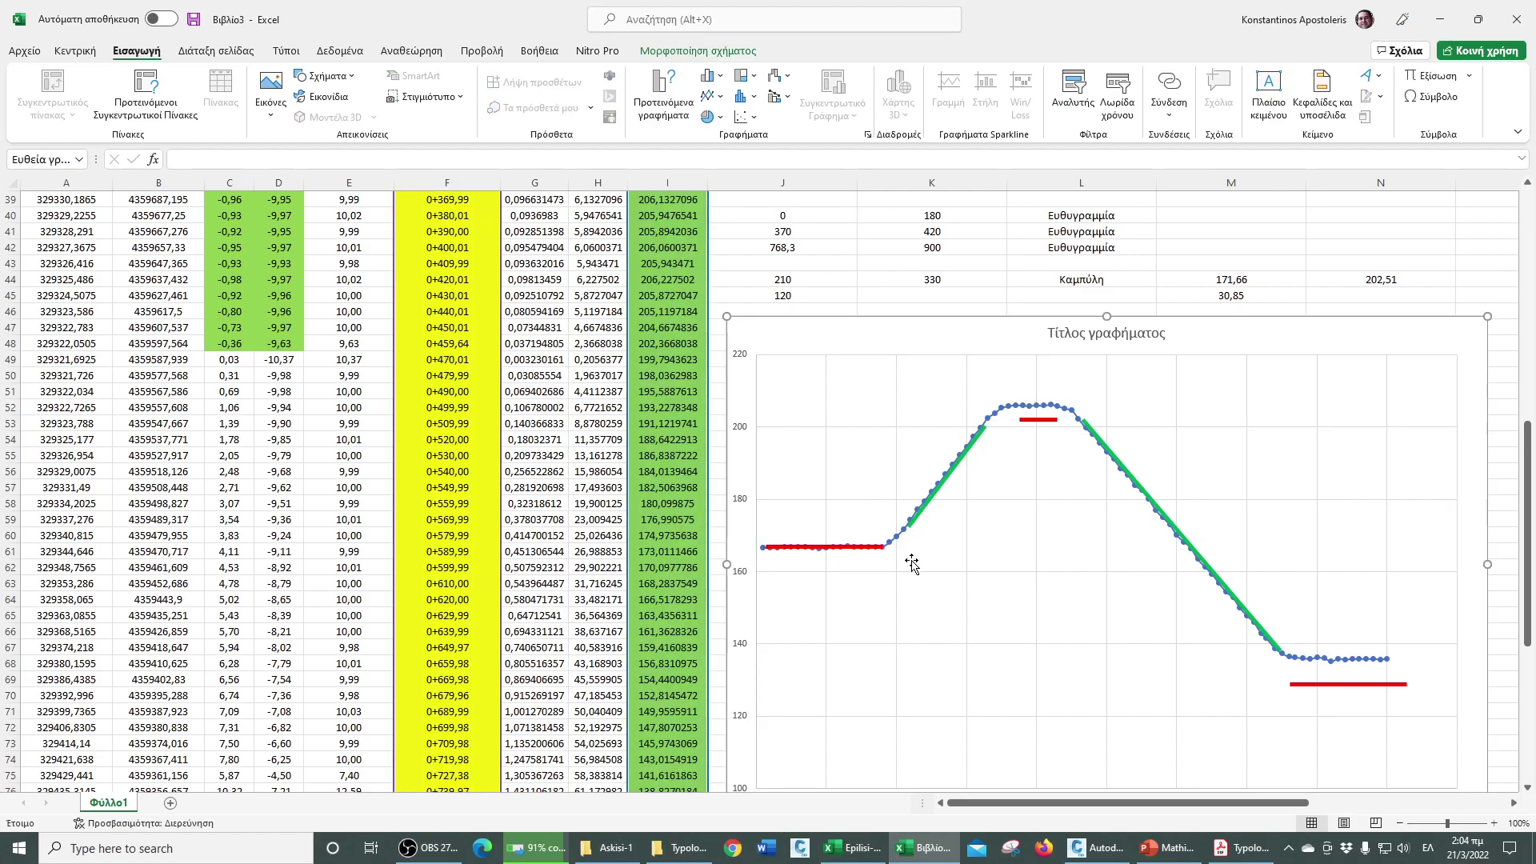
{"action": "scroll", "coordinate": [876, 438], "scroll_direction": "down", "scroll_amount": 2}
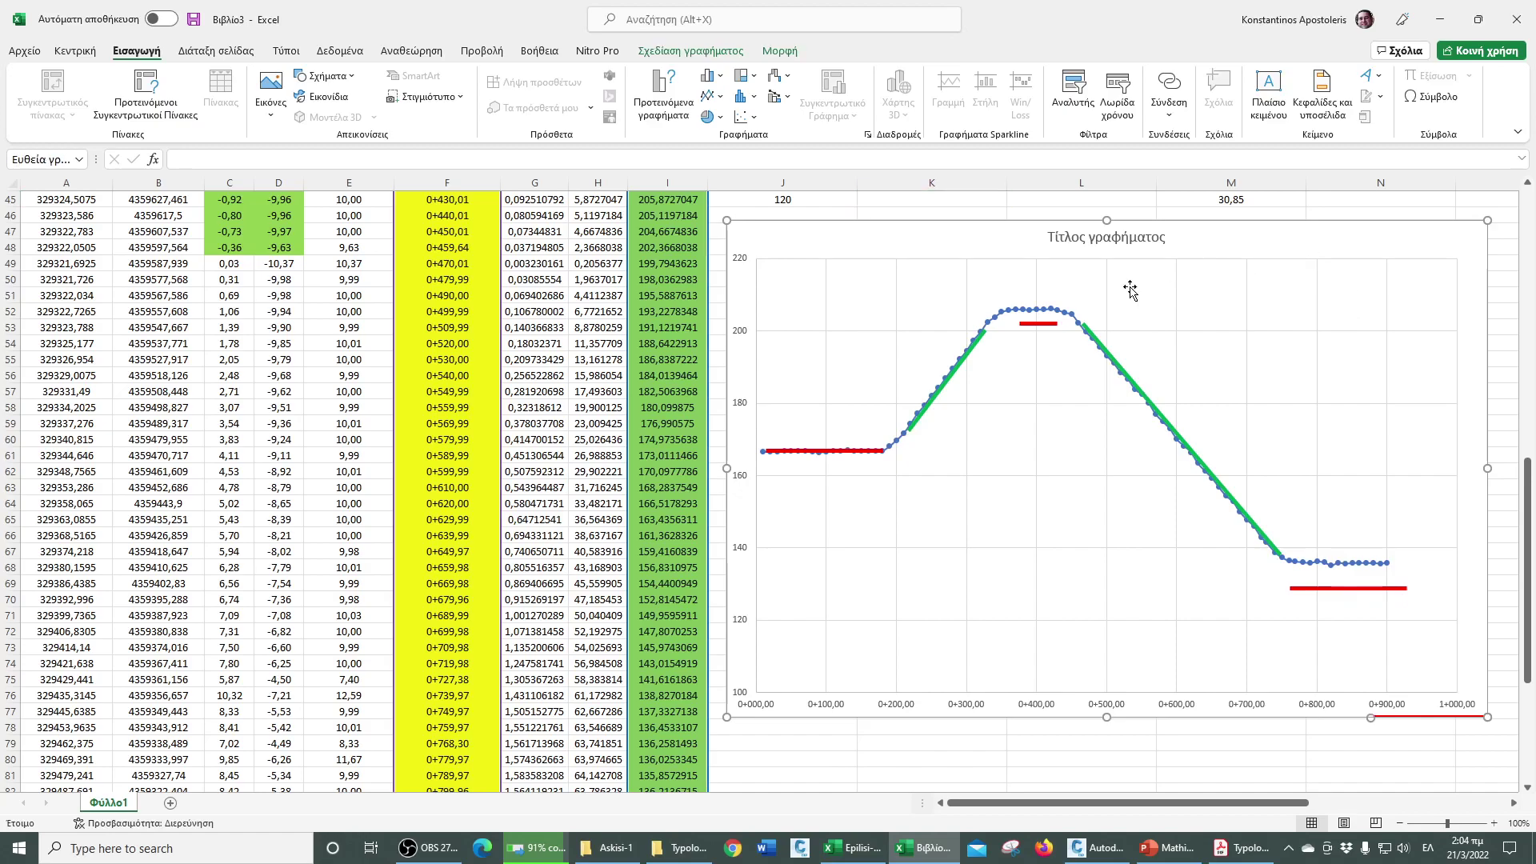
{"action": "scroll", "coordinate": [1311, 252], "scroll_direction": "up", "scroll_amount": 3}
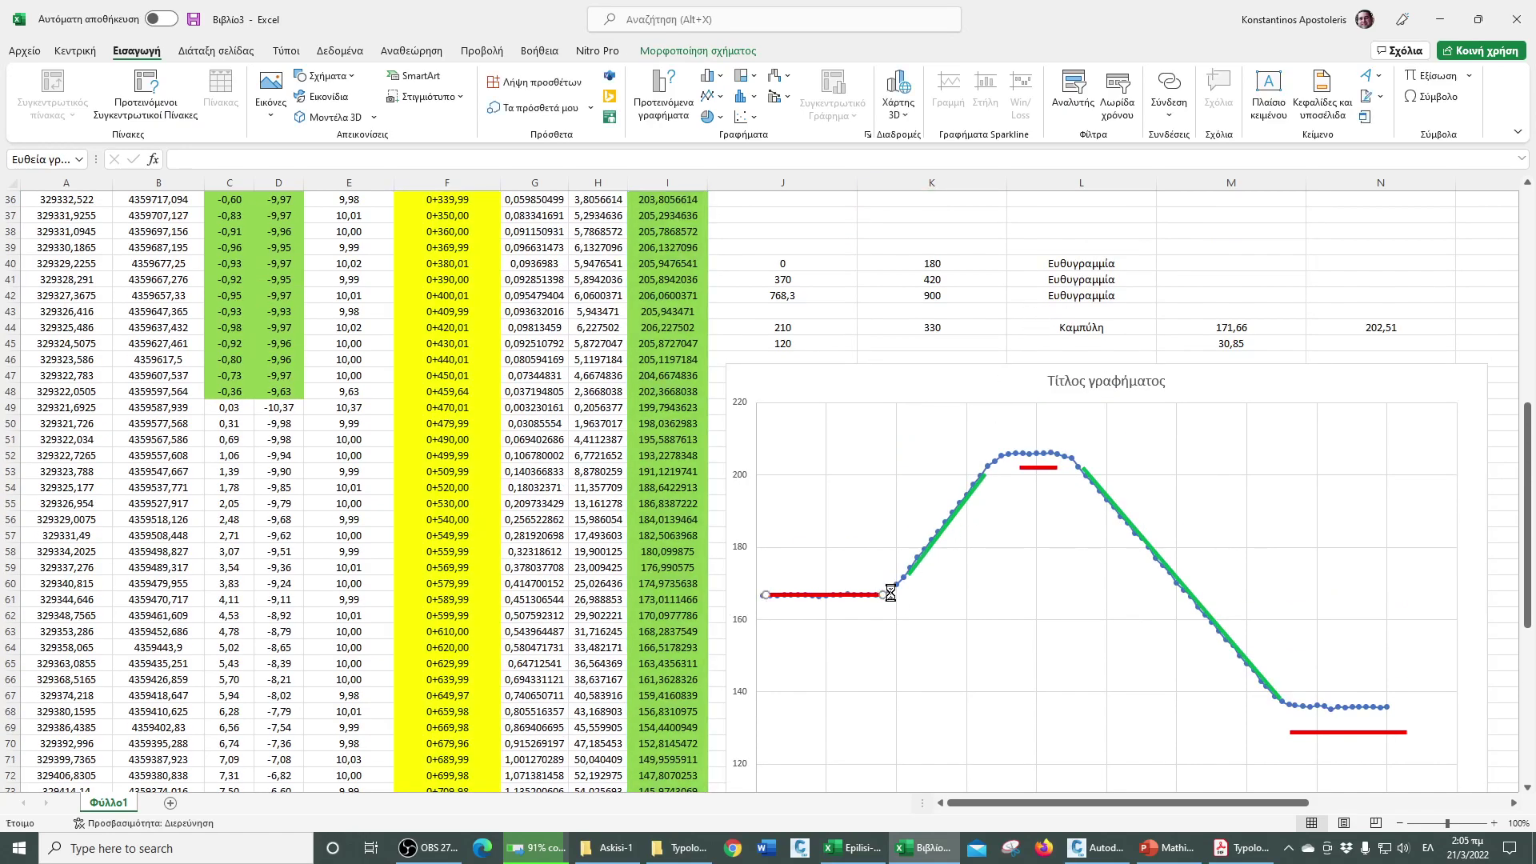
{"action": "left_click", "coordinate": [894, 534]}
{"action": "scroll", "coordinate": [920, 460], "scroll_direction": "down", "scroll_amount": 3}
{"action": "left_click", "coordinate": [849, 389]}
{"action": "left_click", "coordinate": [859, 453]}
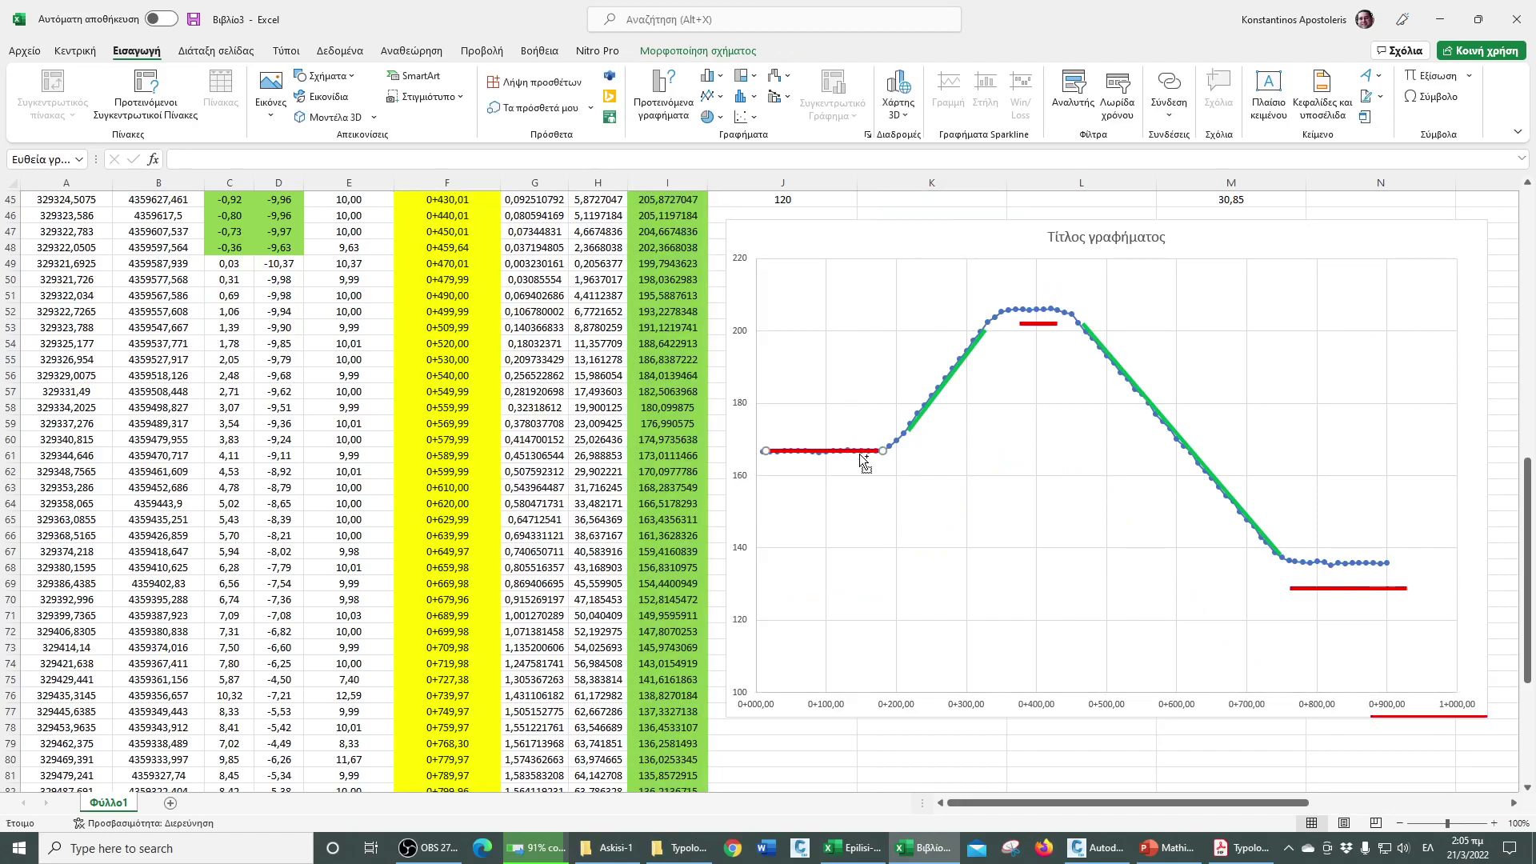
{"action": "left_click", "coordinate": [871, 487]}
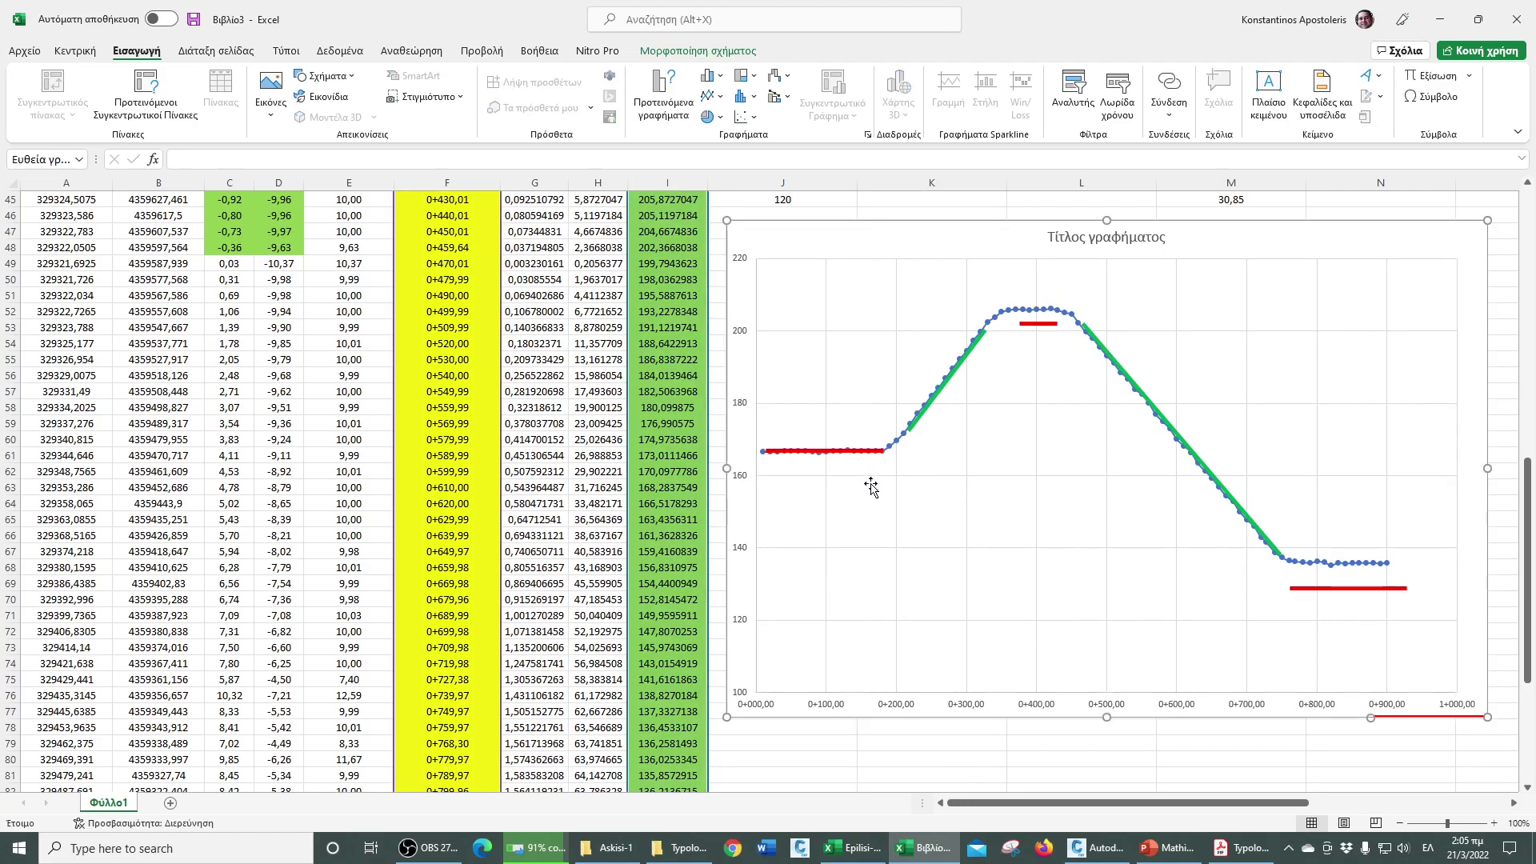
{"action": "left_click", "coordinate": [843, 201]}
{"action": "key", "text": "ctrl+v"}
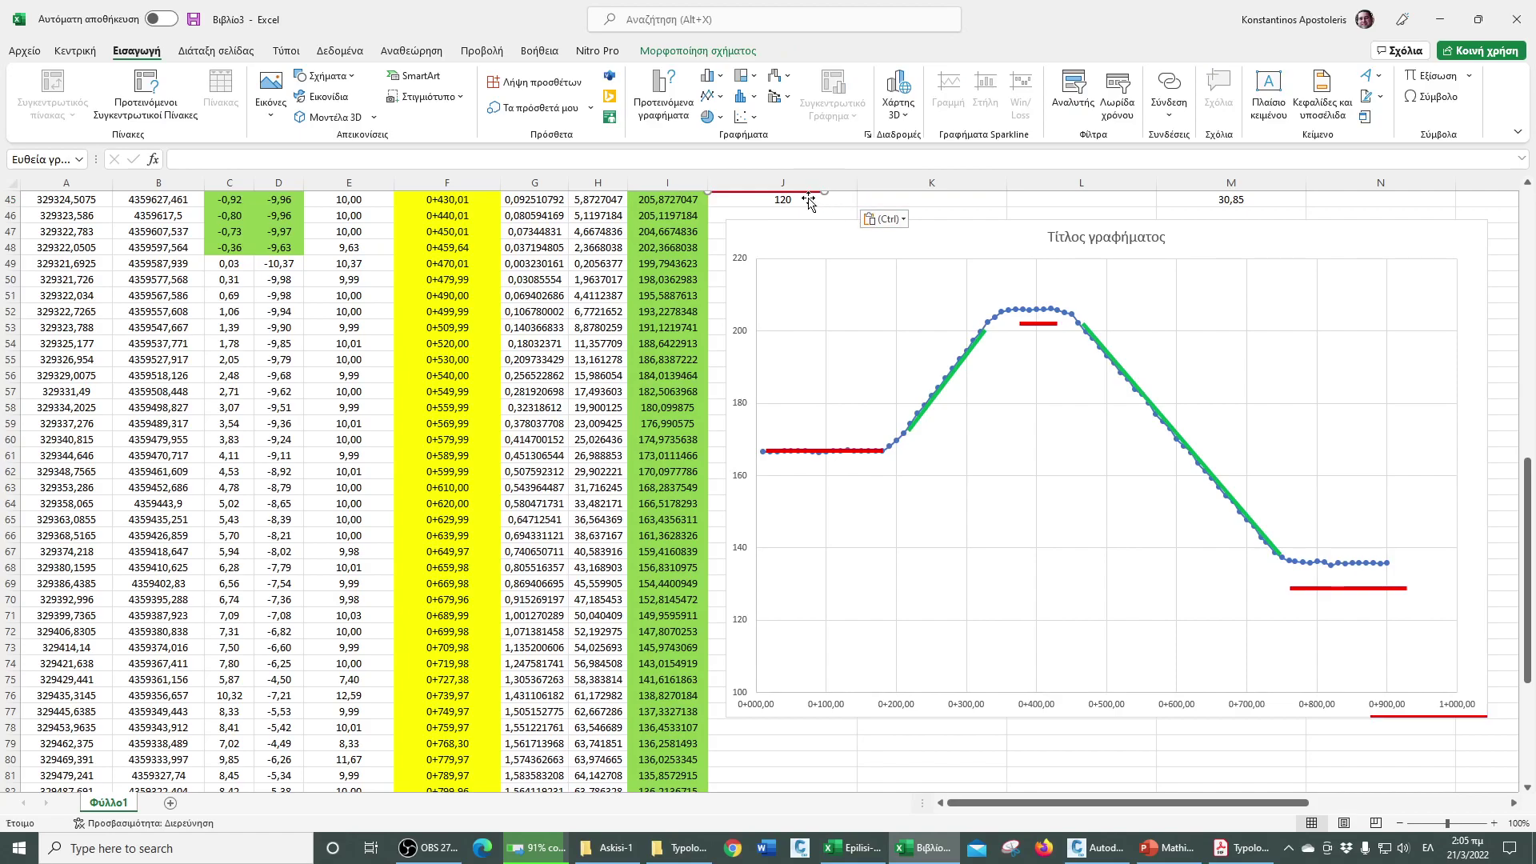
{"action": "scroll", "coordinate": [808, 202], "scroll_direction": "up", "scroll_amount": 2}
{"action": "left_click_drag", "start_coordinate": [803, 290], "coordinate": [986, 528]}
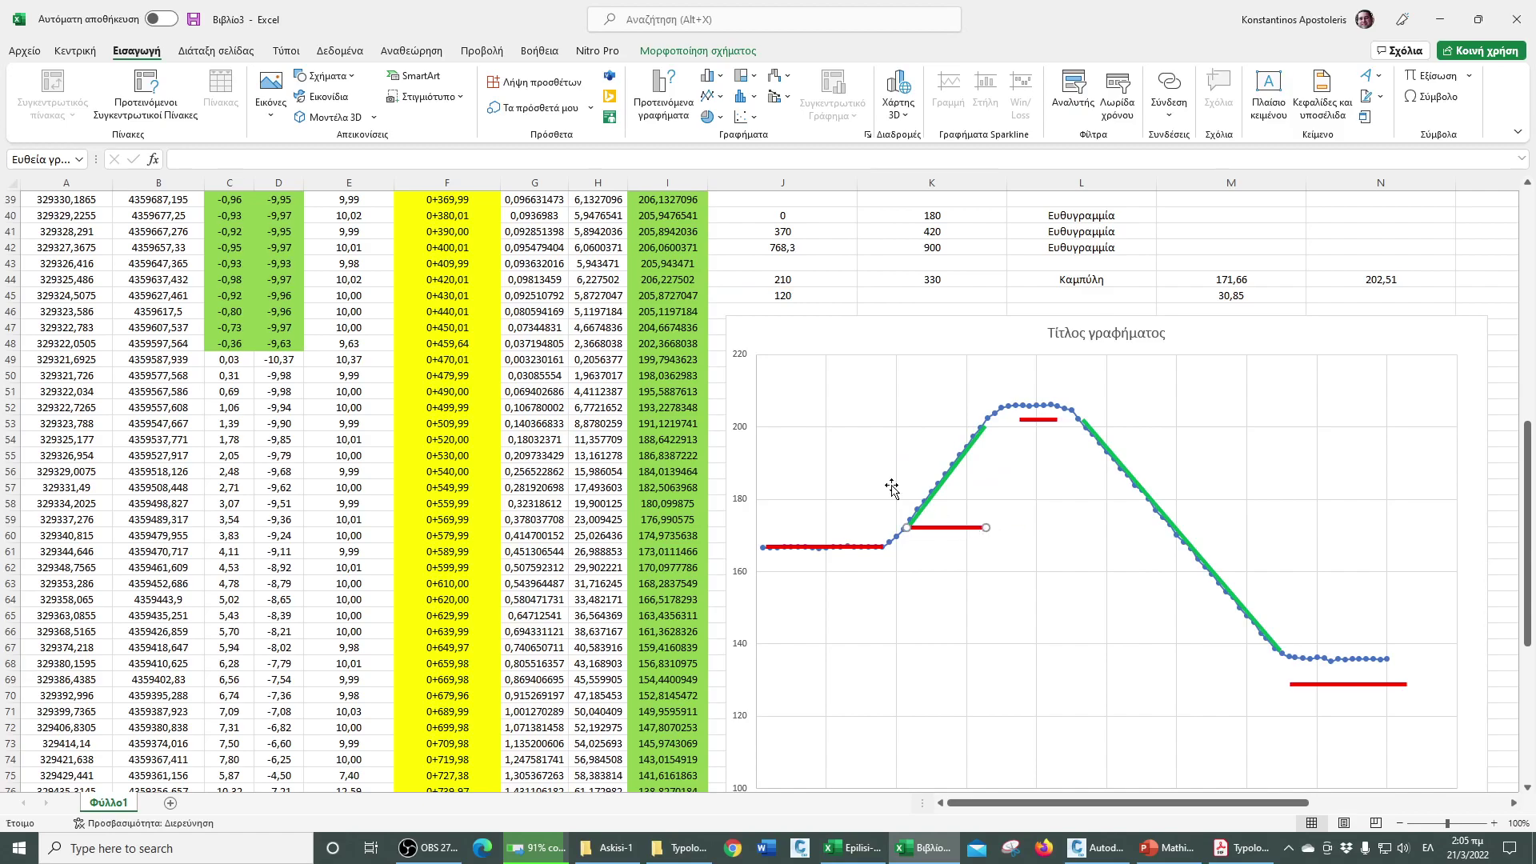
- Change the outline colour of the copied horizontal line under the rising section to orange
{"action": "right_click", "coordinate": [968, 530]}
{"action": "left_click", "coordinate": [1043, 514]}
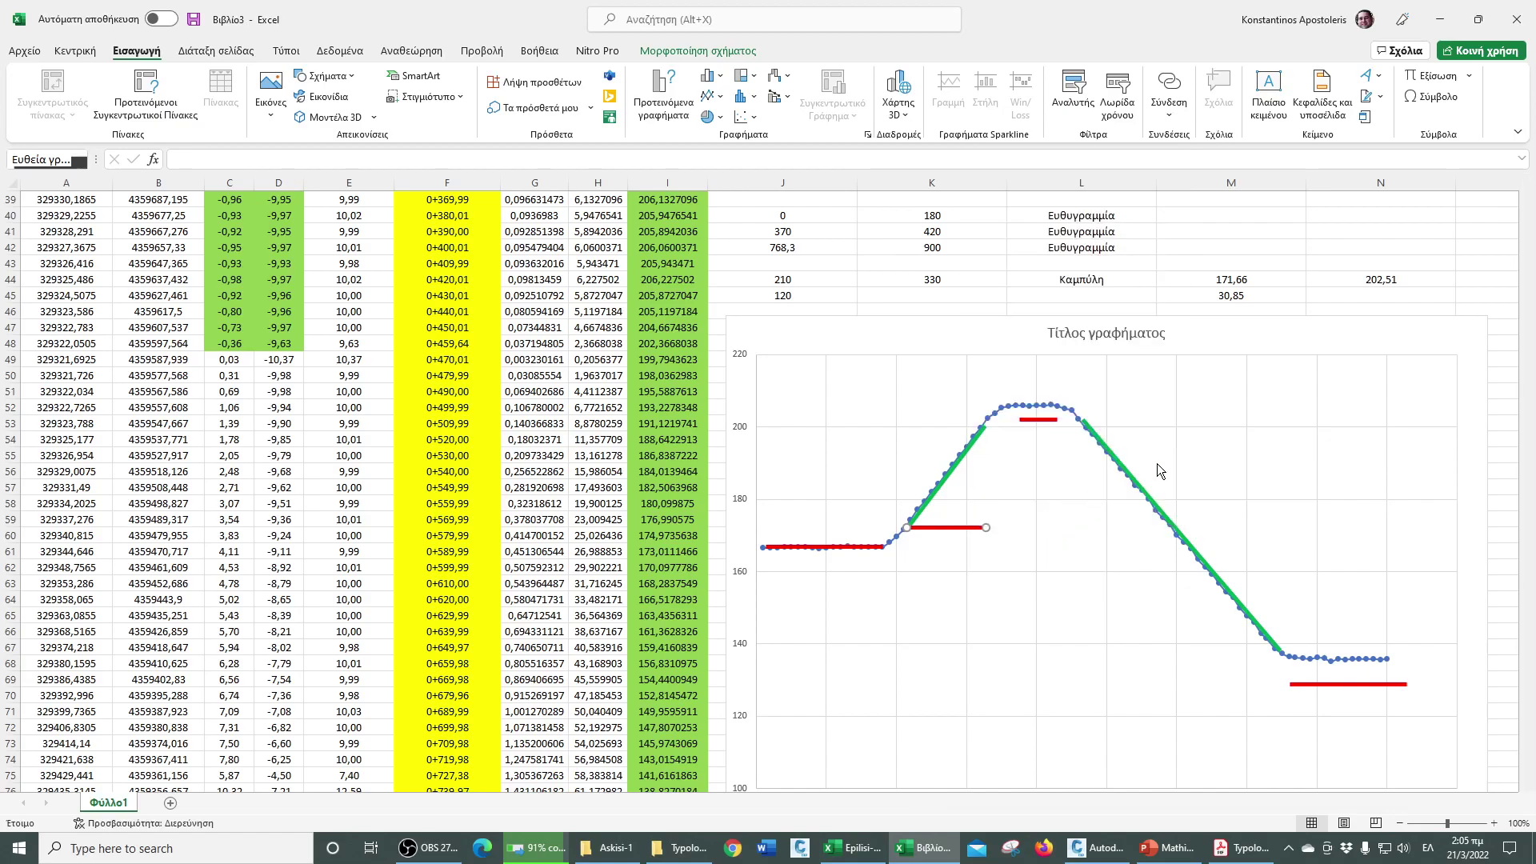
{"action": "left_click", "coordinate": [1499, 370]}
{"action": "left_click", "coordinate": [1438, 524]}
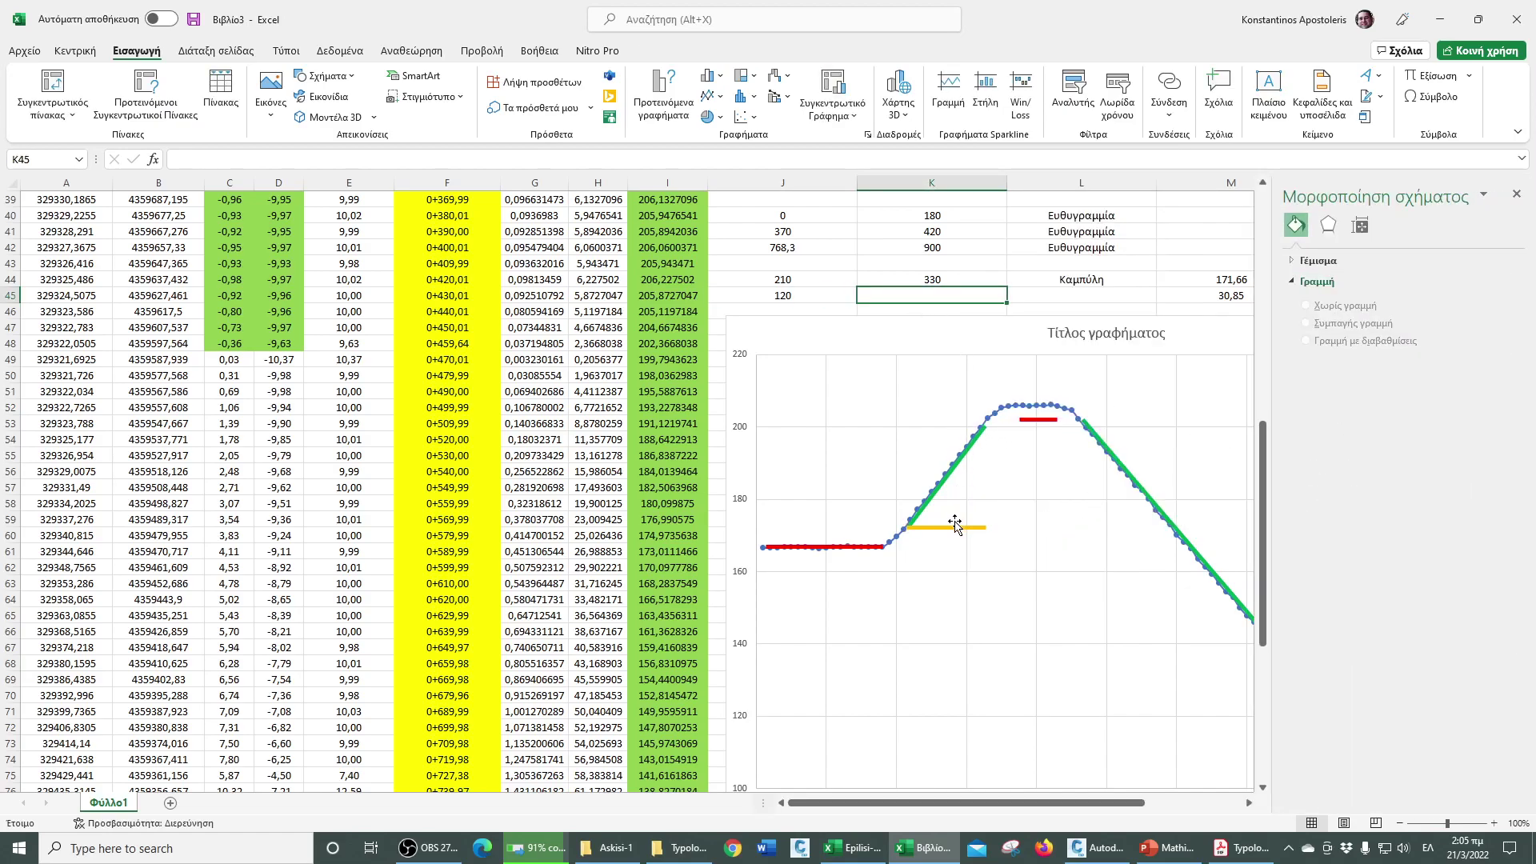
- Duplicate the orange line as a vertical line from its end up to the rising green line's top, and colour it light blue
{"action": "key", "text": "ctrl+c"}
{"action": "key", "text": "ctrl+v"}
{"action": "mouse_move", "coordinate": [979, 536]}
{"action": "left_mouse_down"}
{"action": "mouse_move", "coordinate": [964, 426]}
{"action": "mouse_move", "coordinate": [986, 529]}
{"action": "left_mouse_up"}
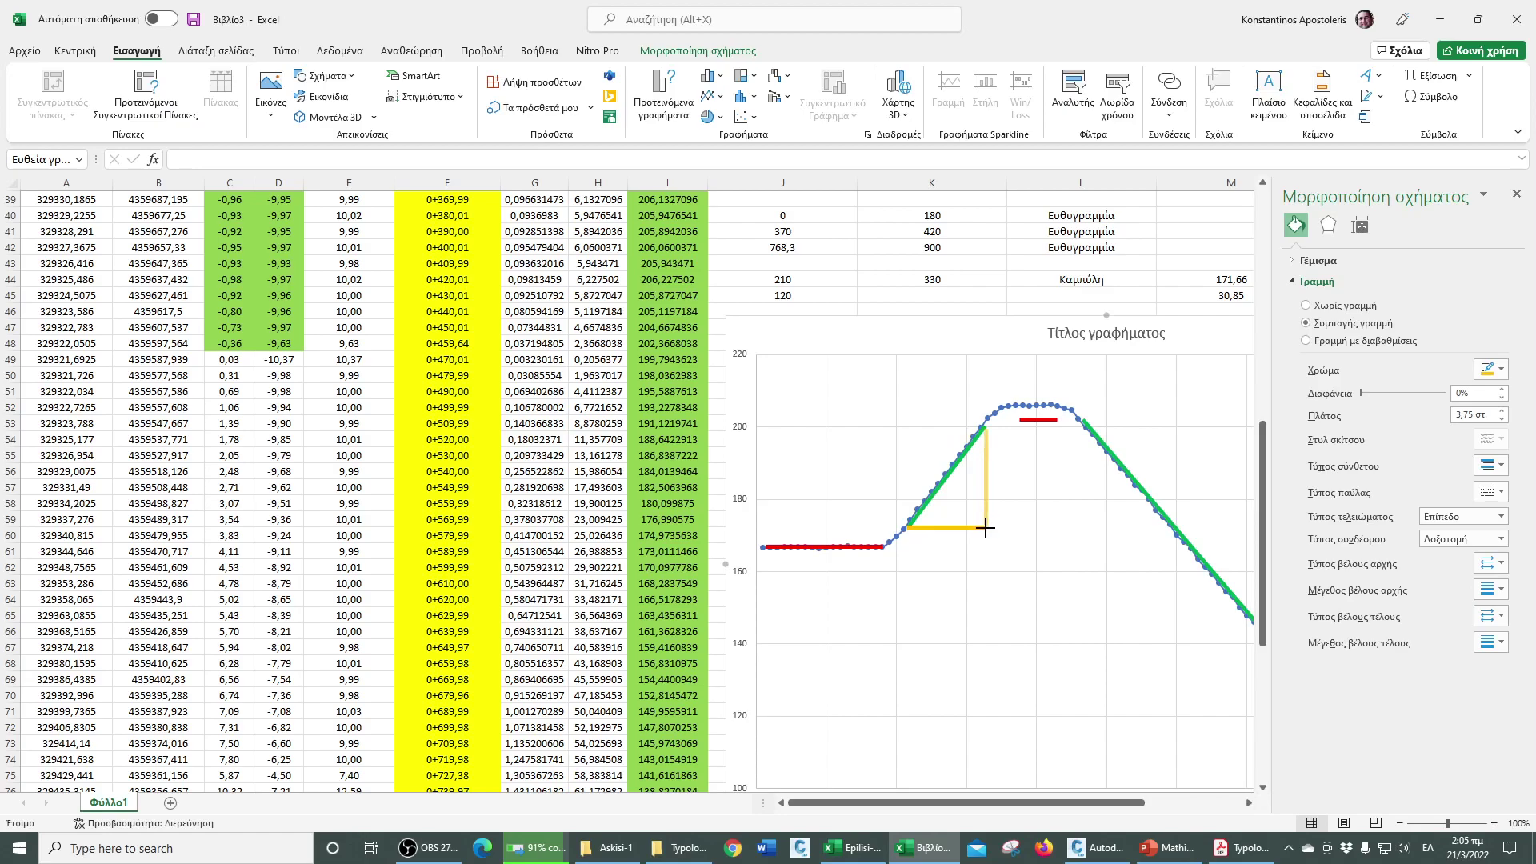
{"action": "left_click", "coordinate": [1492, 369]}
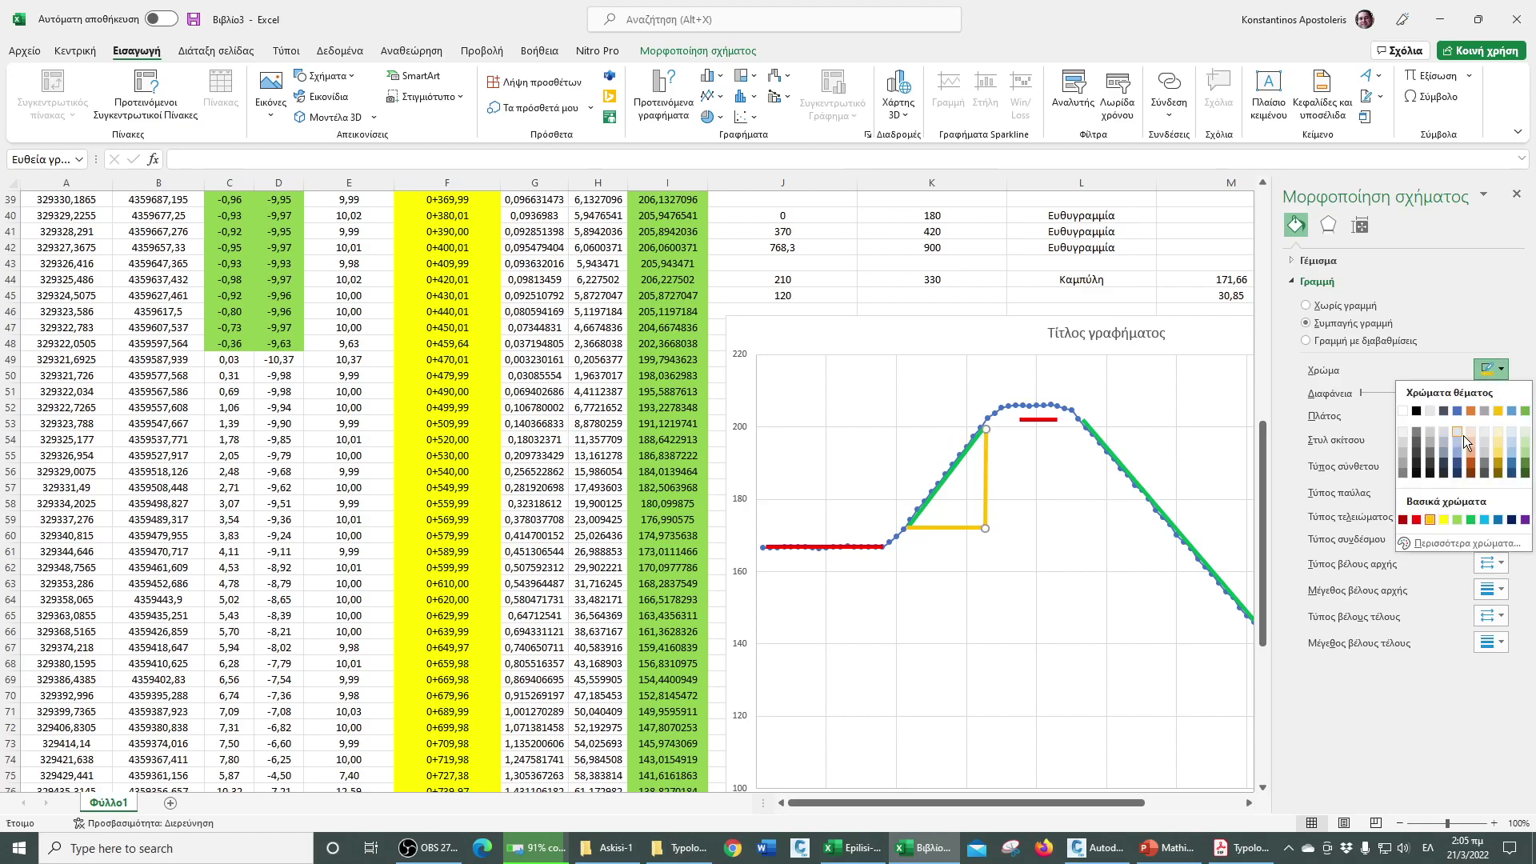
{"action": "left_click", "coordinate": [1483, 520]}
{"action": "left_click", "coordinate": [920, 296]}
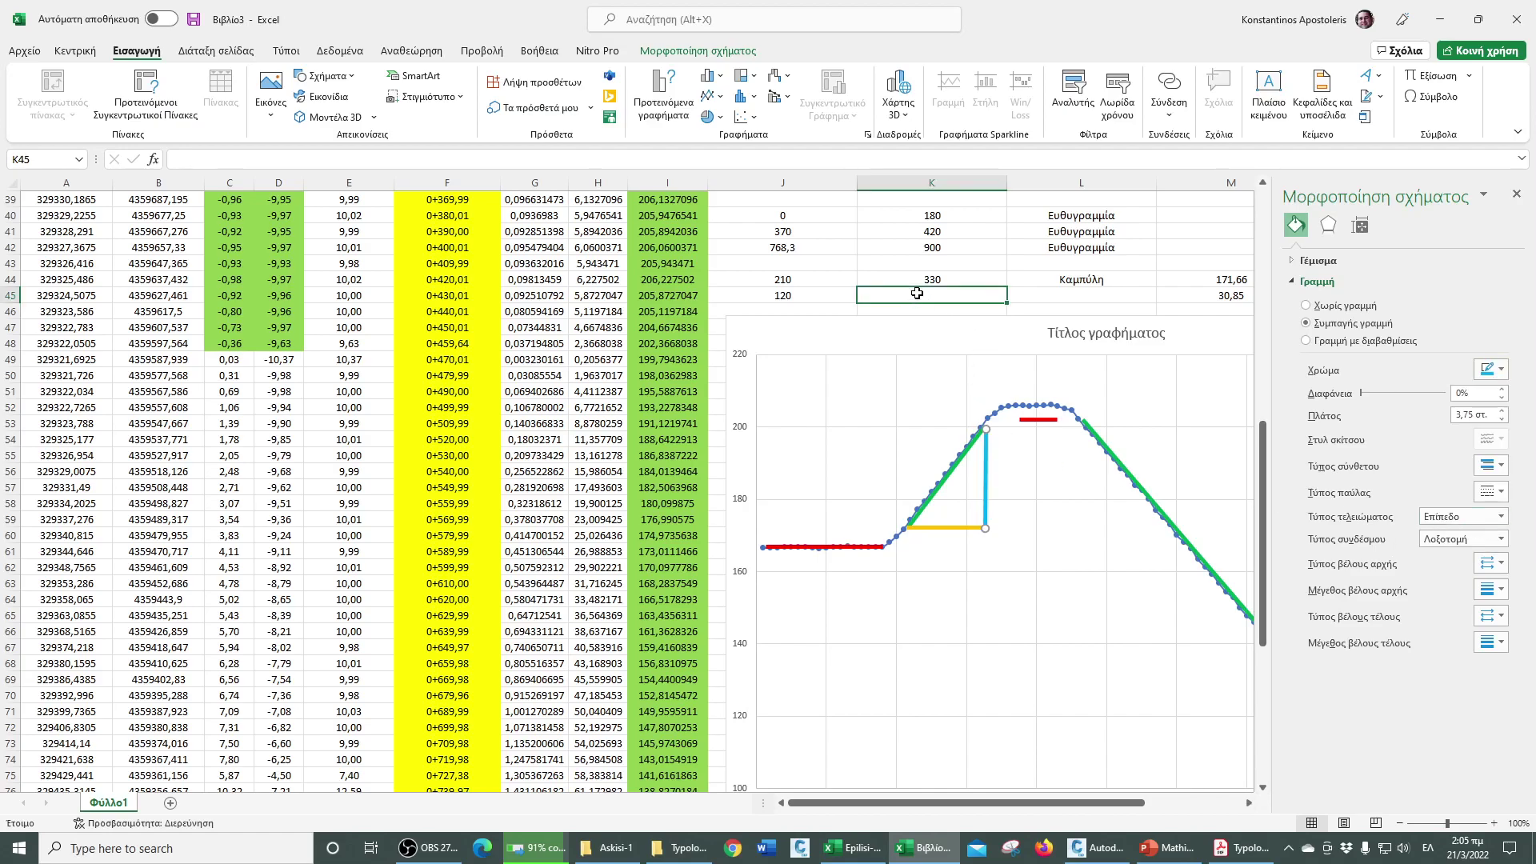
{"action": "left_click", "coordinate": [1517, 195]}
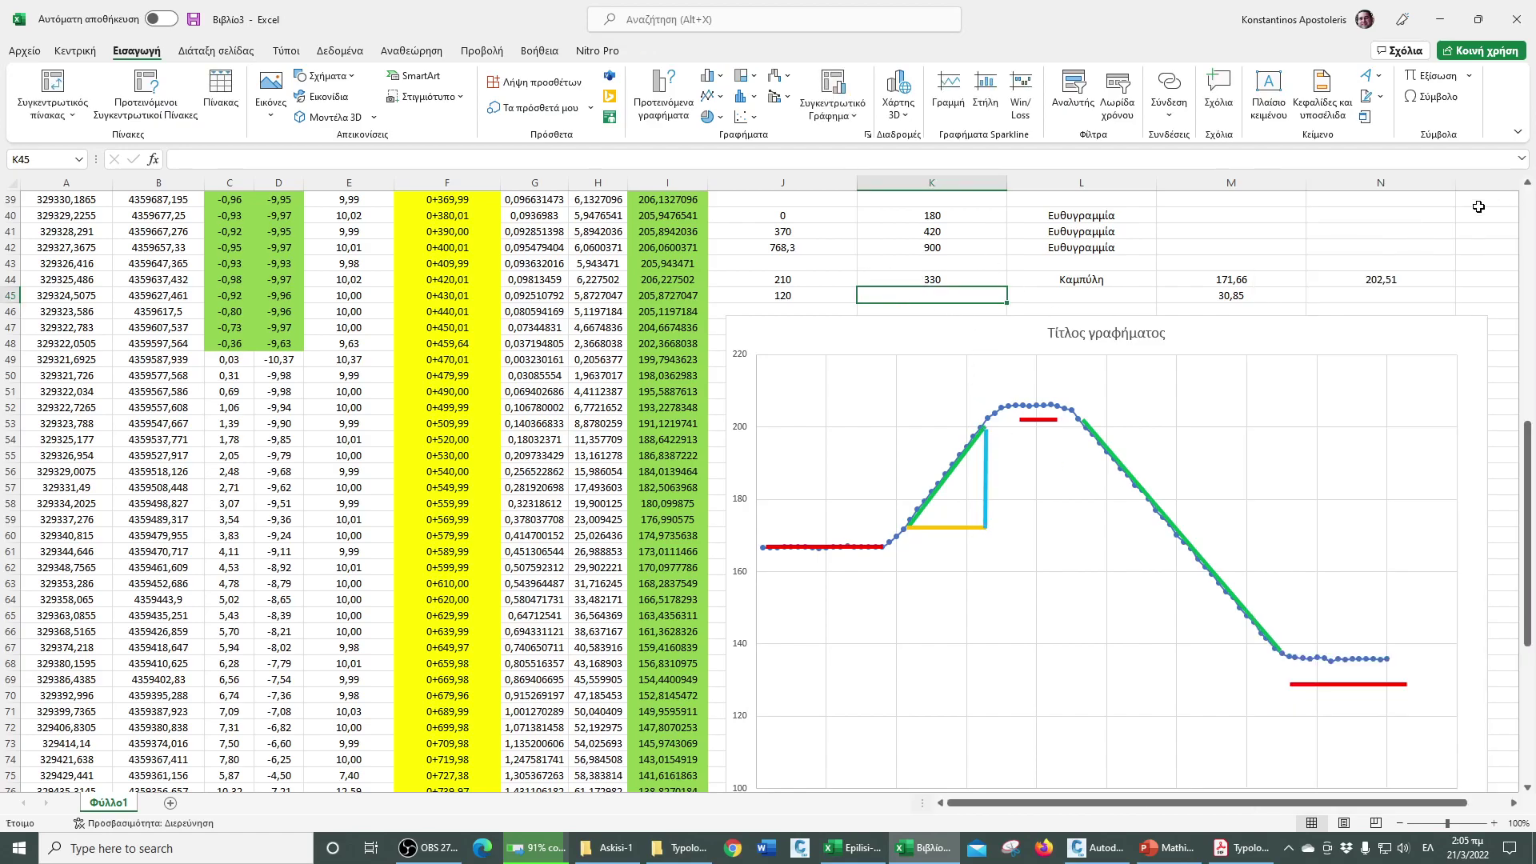
- Write the arc length formula L=R*a as text in M41
{"action": "left_click", "coordinate": [1255, 234]}
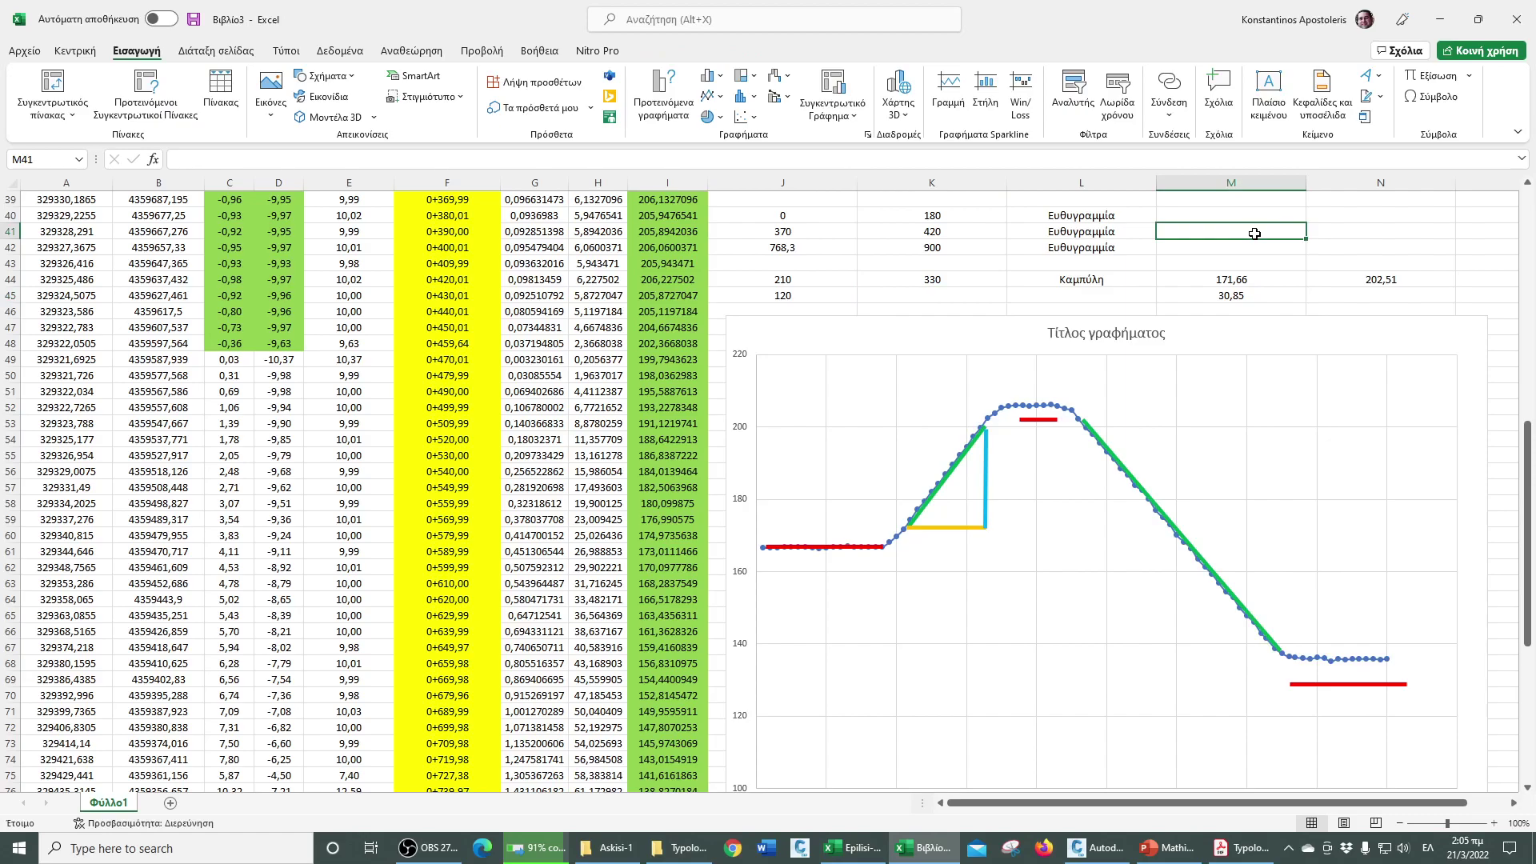
{"action": "type", "text": "Λ"}
{"action": "key", "text": "alt+shift"}
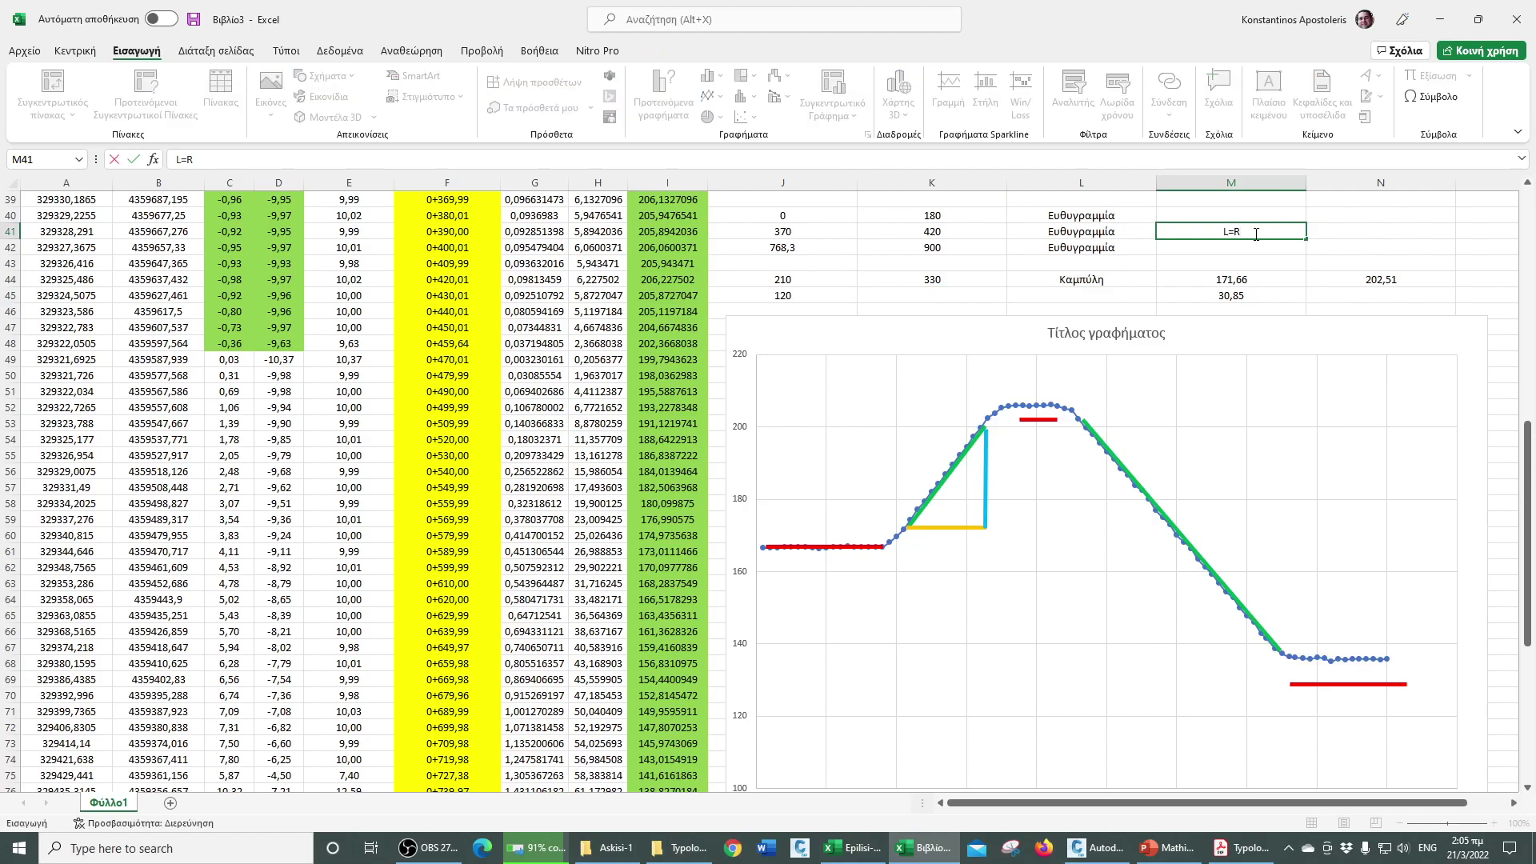
{"action": "type", "text": "=R*a"}
{"action": "key", "text": "Return"}
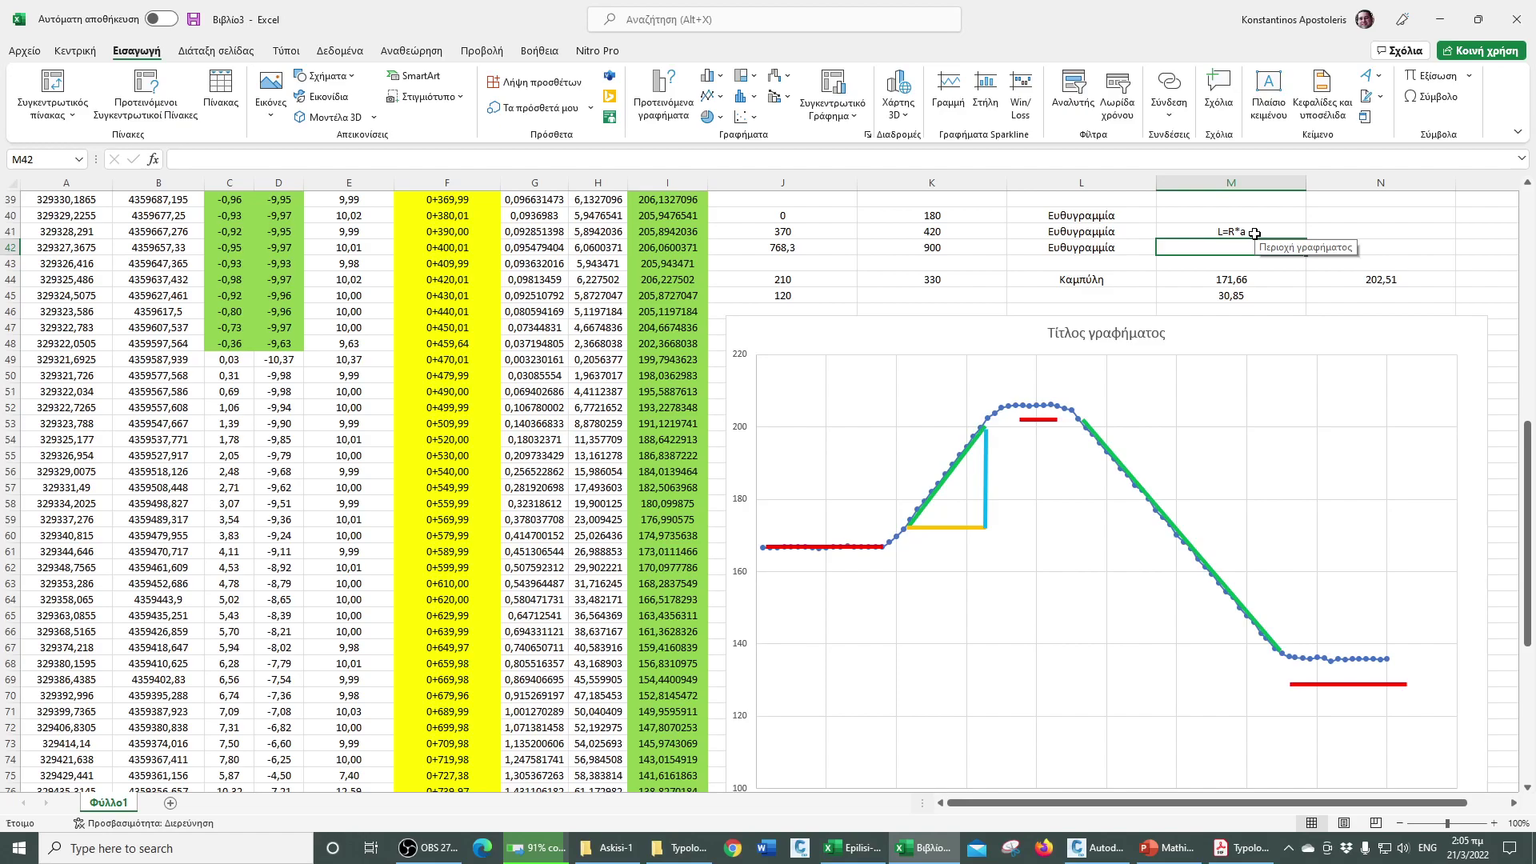
- Enter the known arc values L=120 and a=30,85 as text in M42 and M43
{"action": "type", "text": "L=120"}
{"action": "key", "text": "Return"}
{"action": "type", "text": "a=30"}
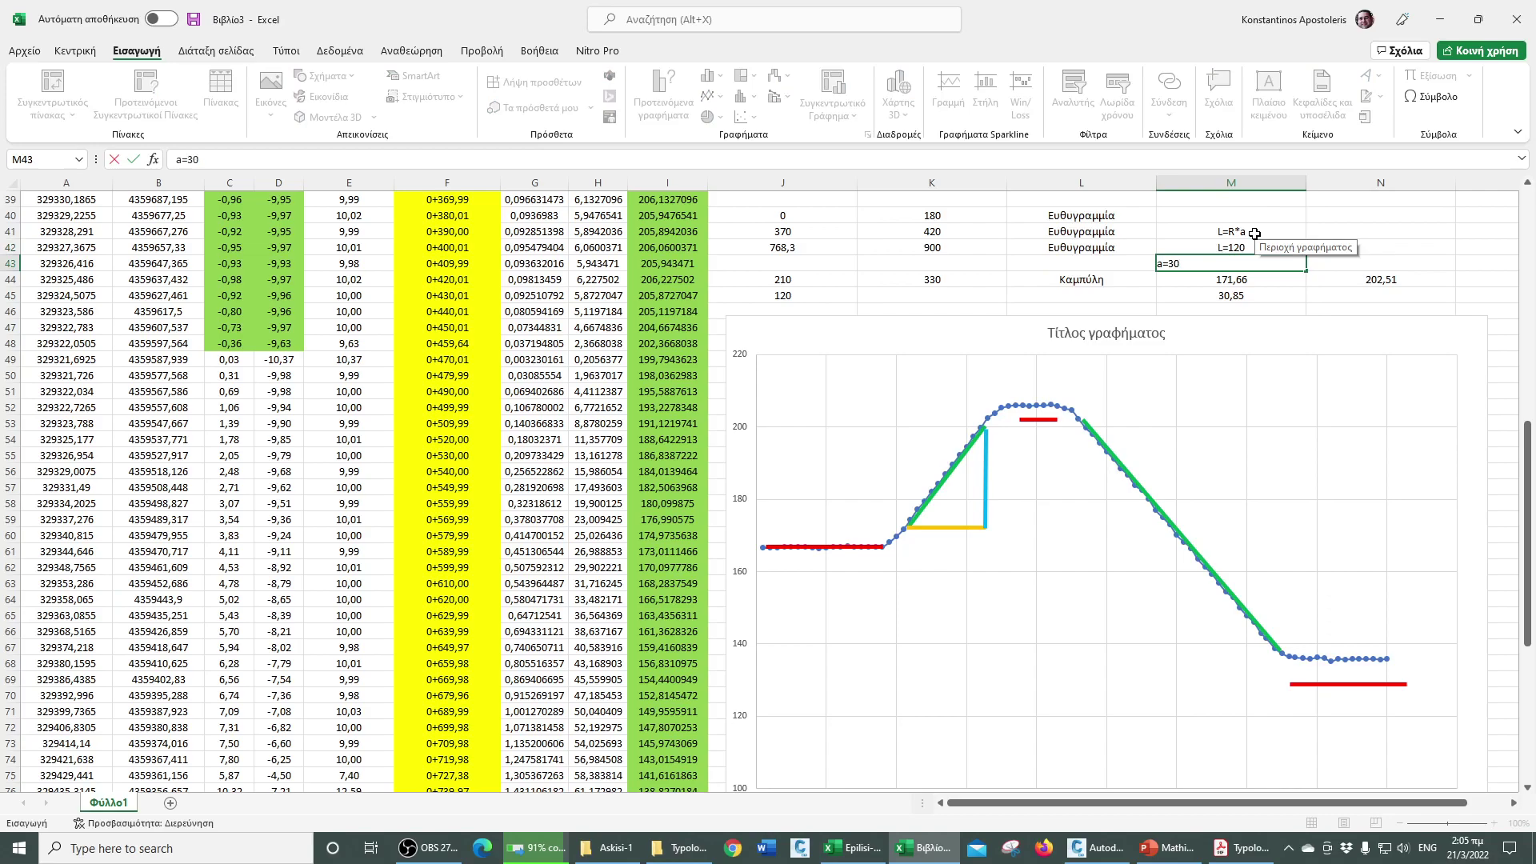
{"action": "type", "text": ",85"}
{"action": "key", "text": "Return"}
- Extend the arc length formula in M41 to L=R*a*pi()/200 for an angle in grads
{"action": "left_click", "coordinate": [1255, 233]}
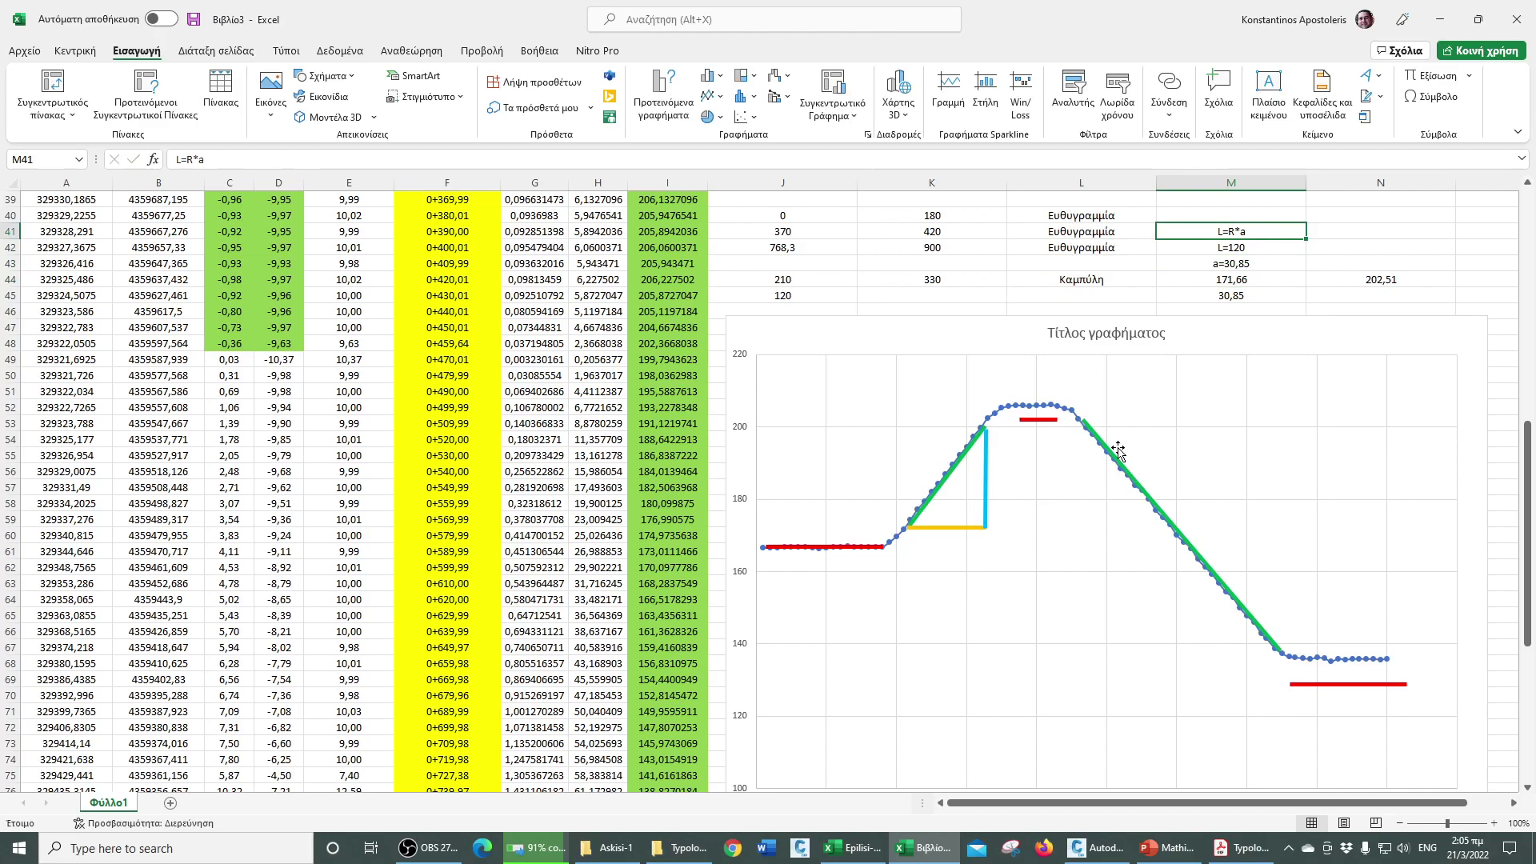
{"action": "left_click", "coordinate": [268, 161]}
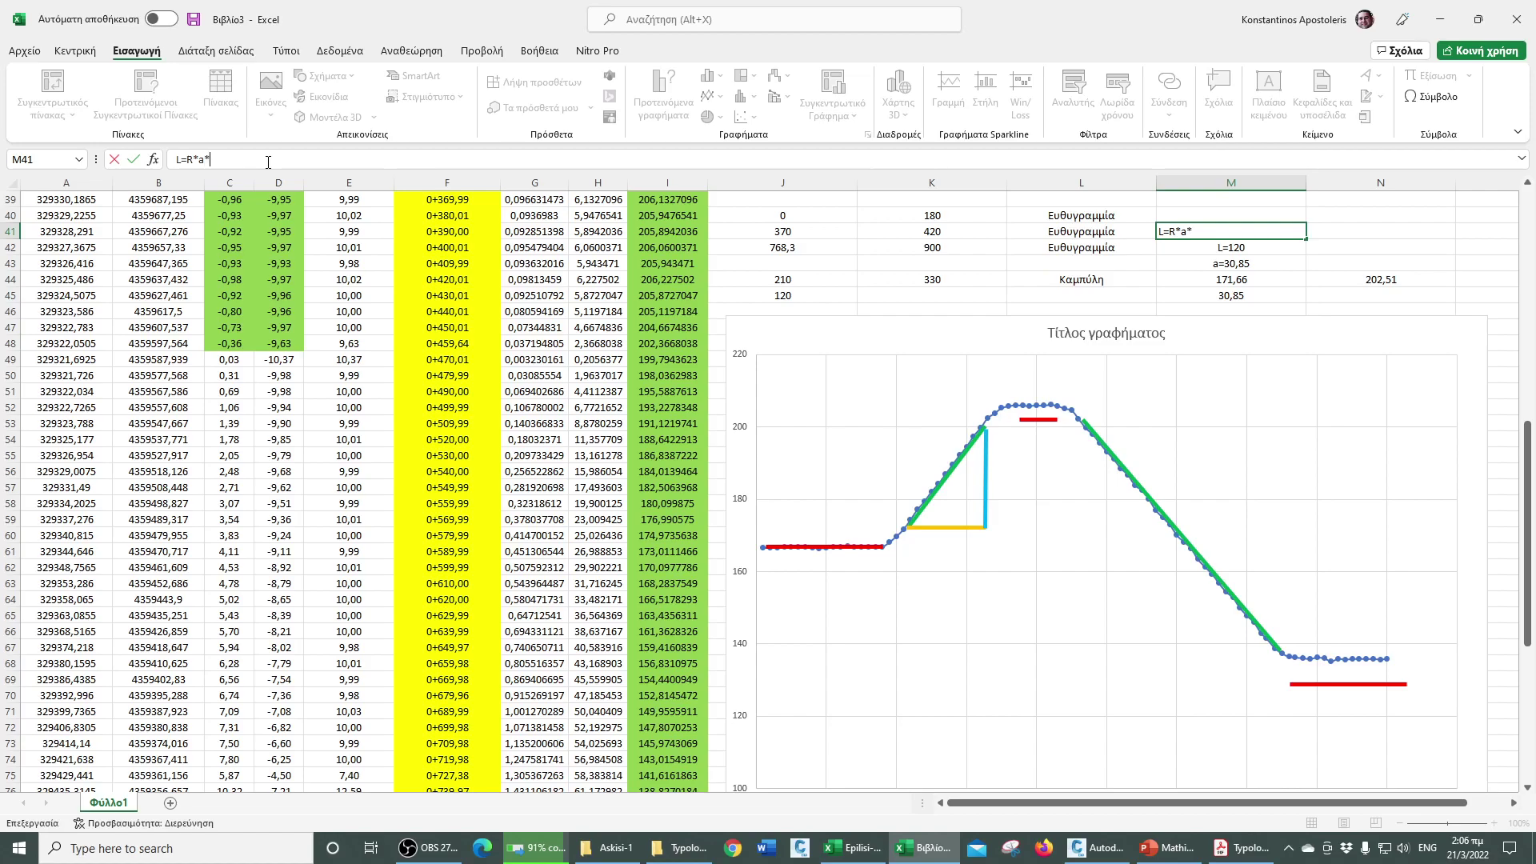
{"action": "type", "text": "pi()/200"}
{"action": "key", "text": "Return"}
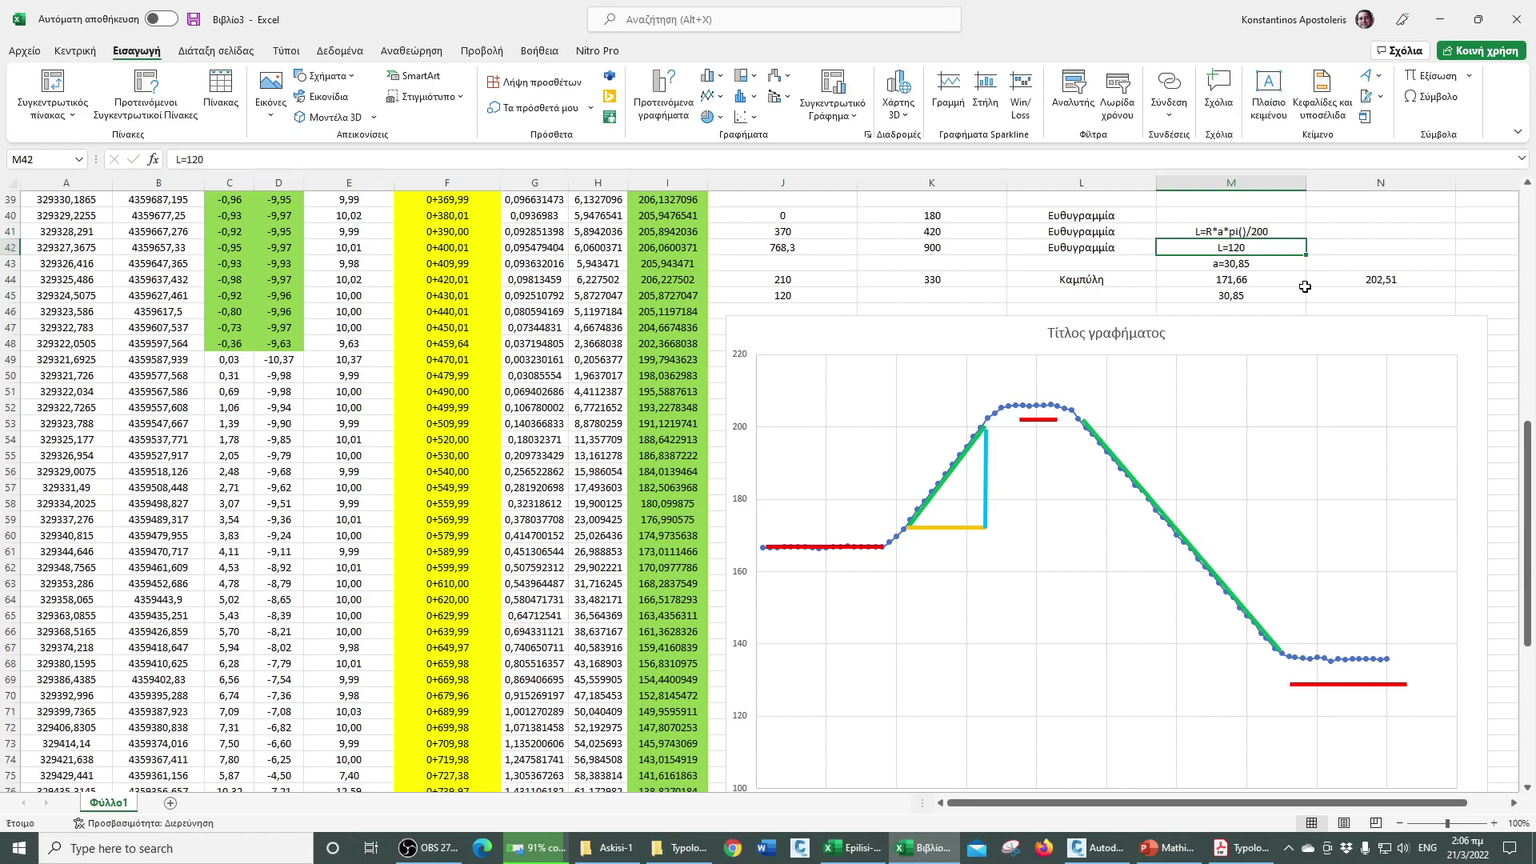
- Check the radian and grad formulas for arc ΩΩ´ on page 2 of the clothoid PDF, and return to the workbook
{"action": "left_click", "coordinate": [1241, 847]}
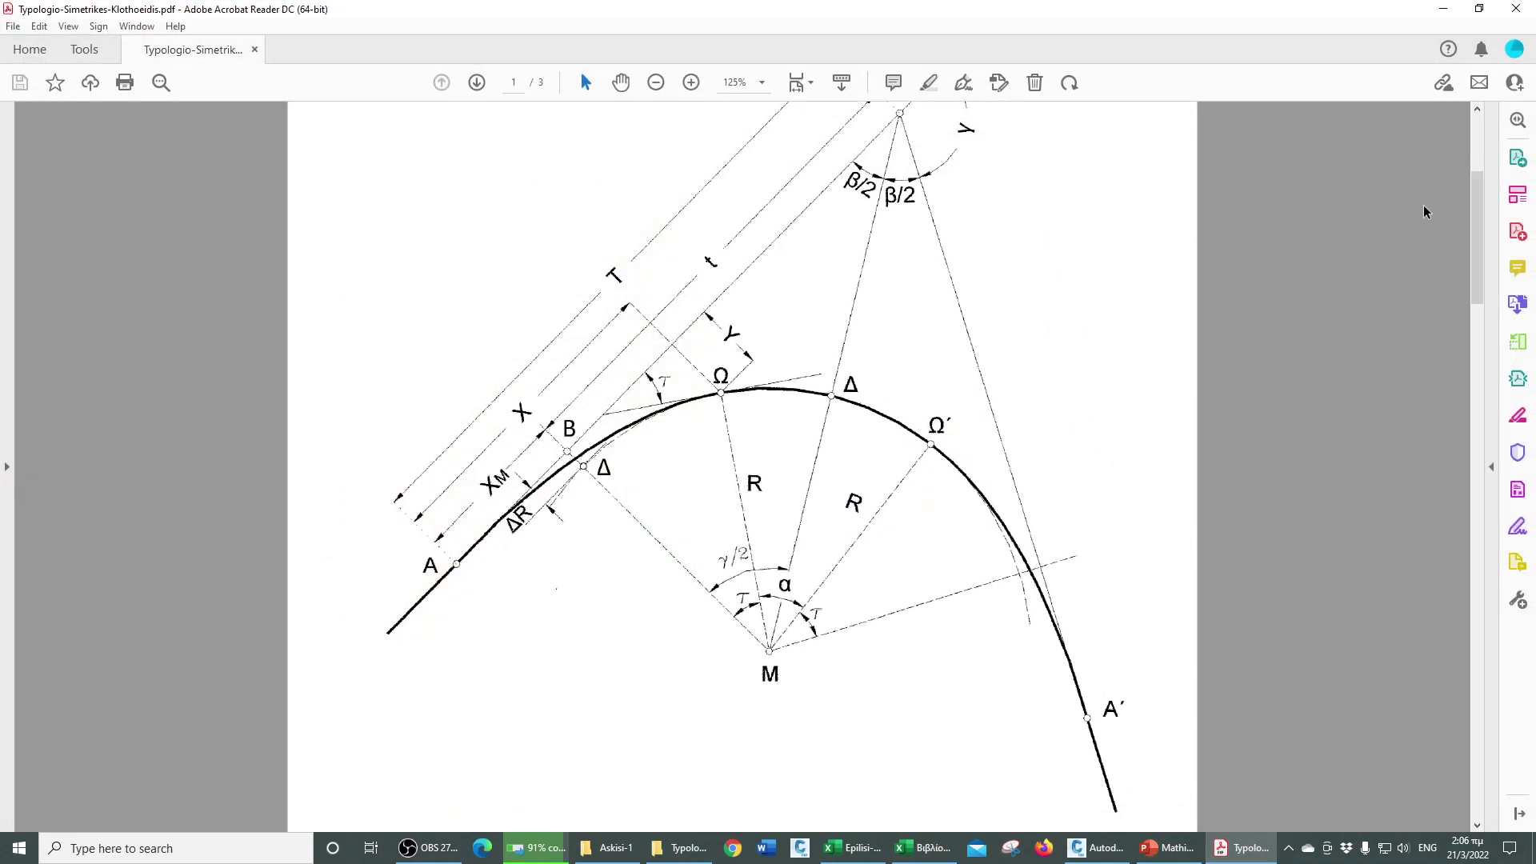
{"action": "left_click_drag", "start_coordinate": [1472, 209], "coordinate": [1458, 480]}
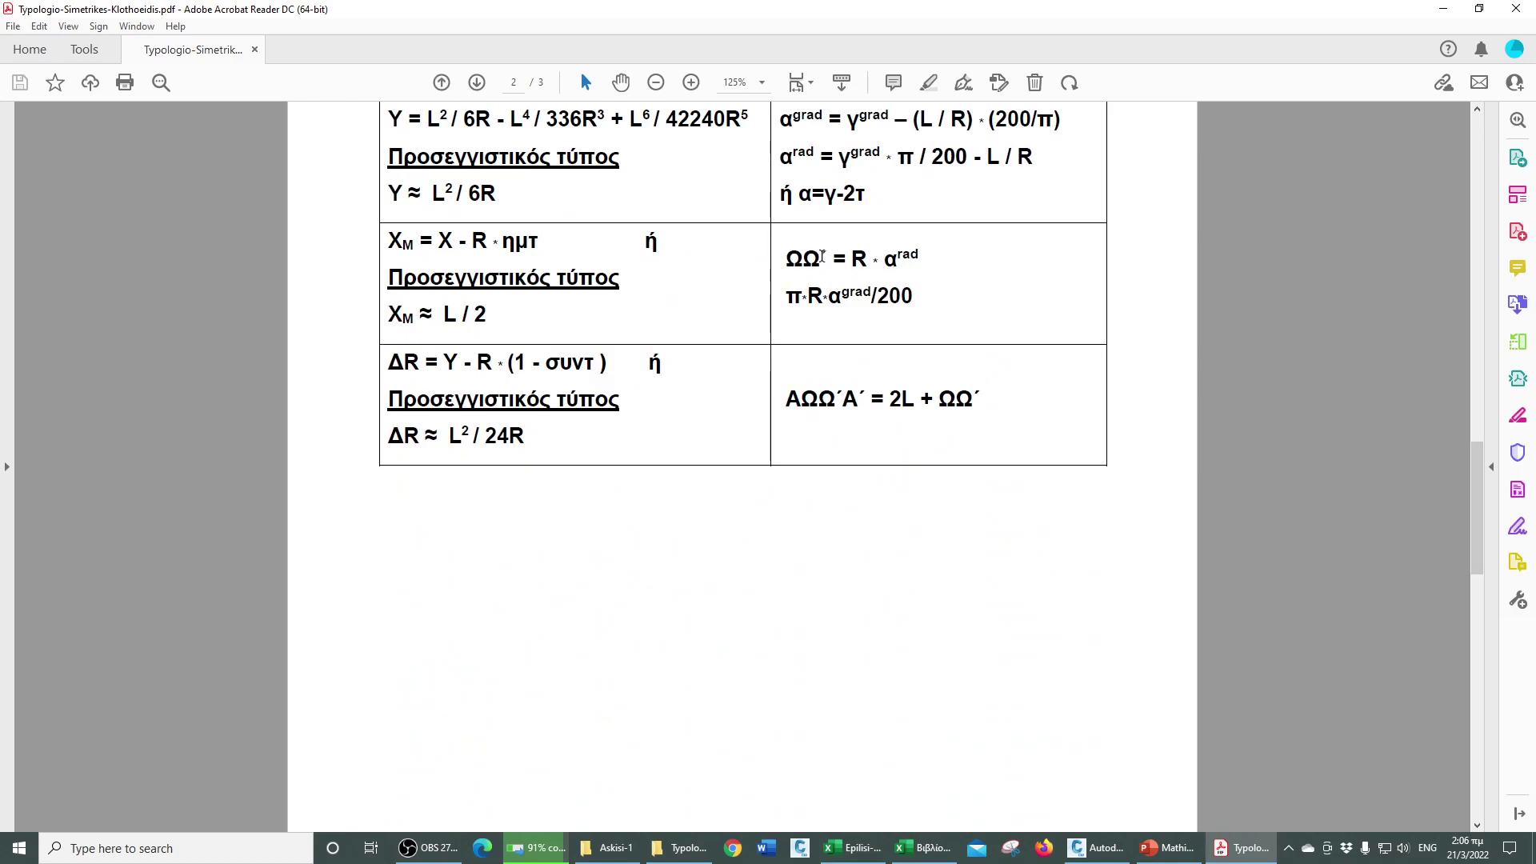
{"action": "left_click_drag", "start_coordinate": [851, 260], "coordinate": [920, 260]}
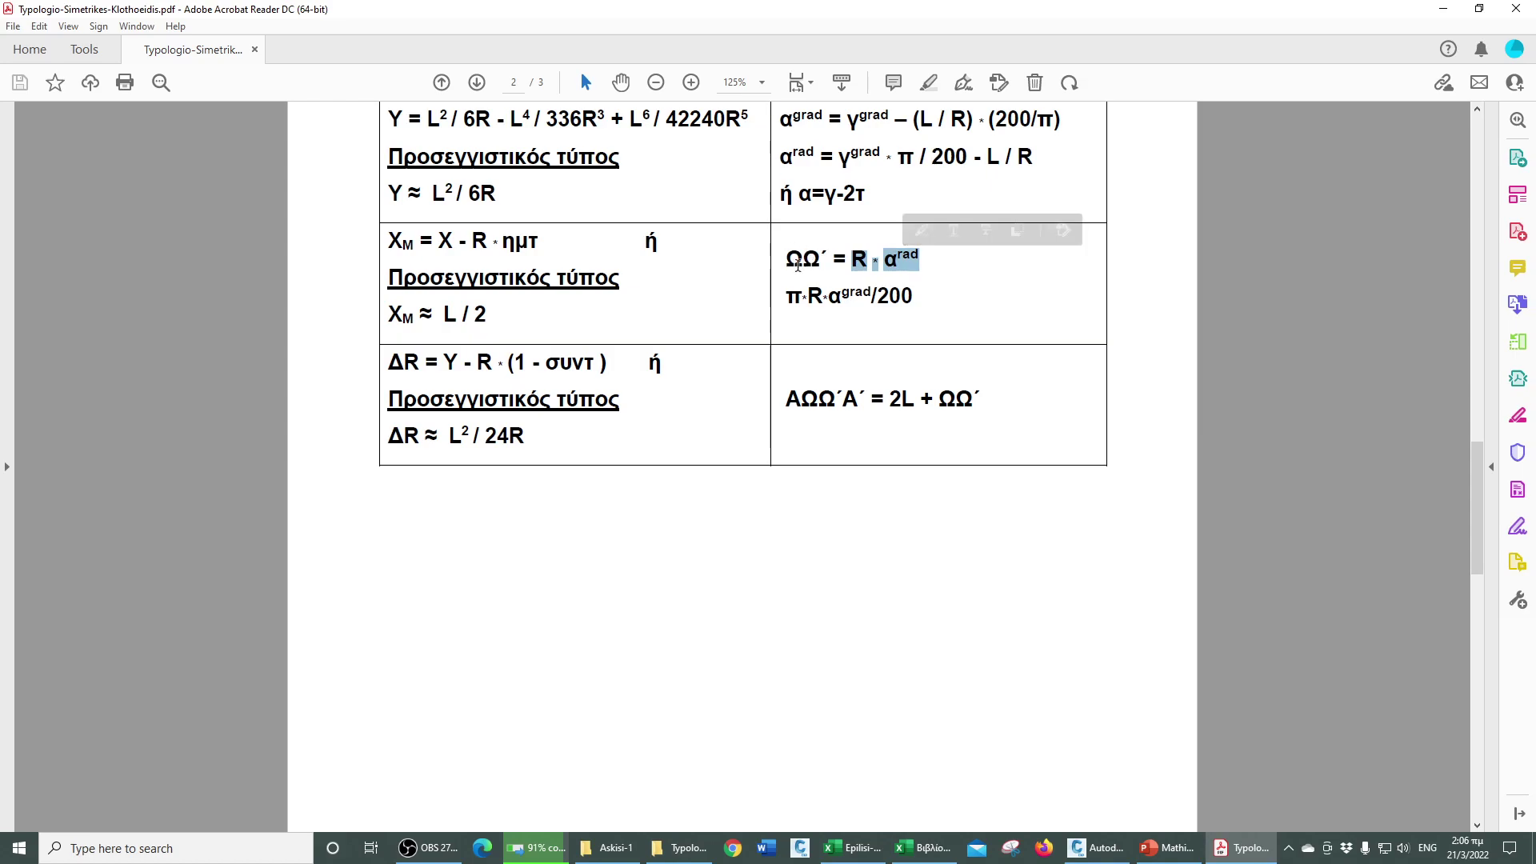
{"action": "left_click_drag", "start_coordinate": [786, 297], "coordinate": [912, 299]}
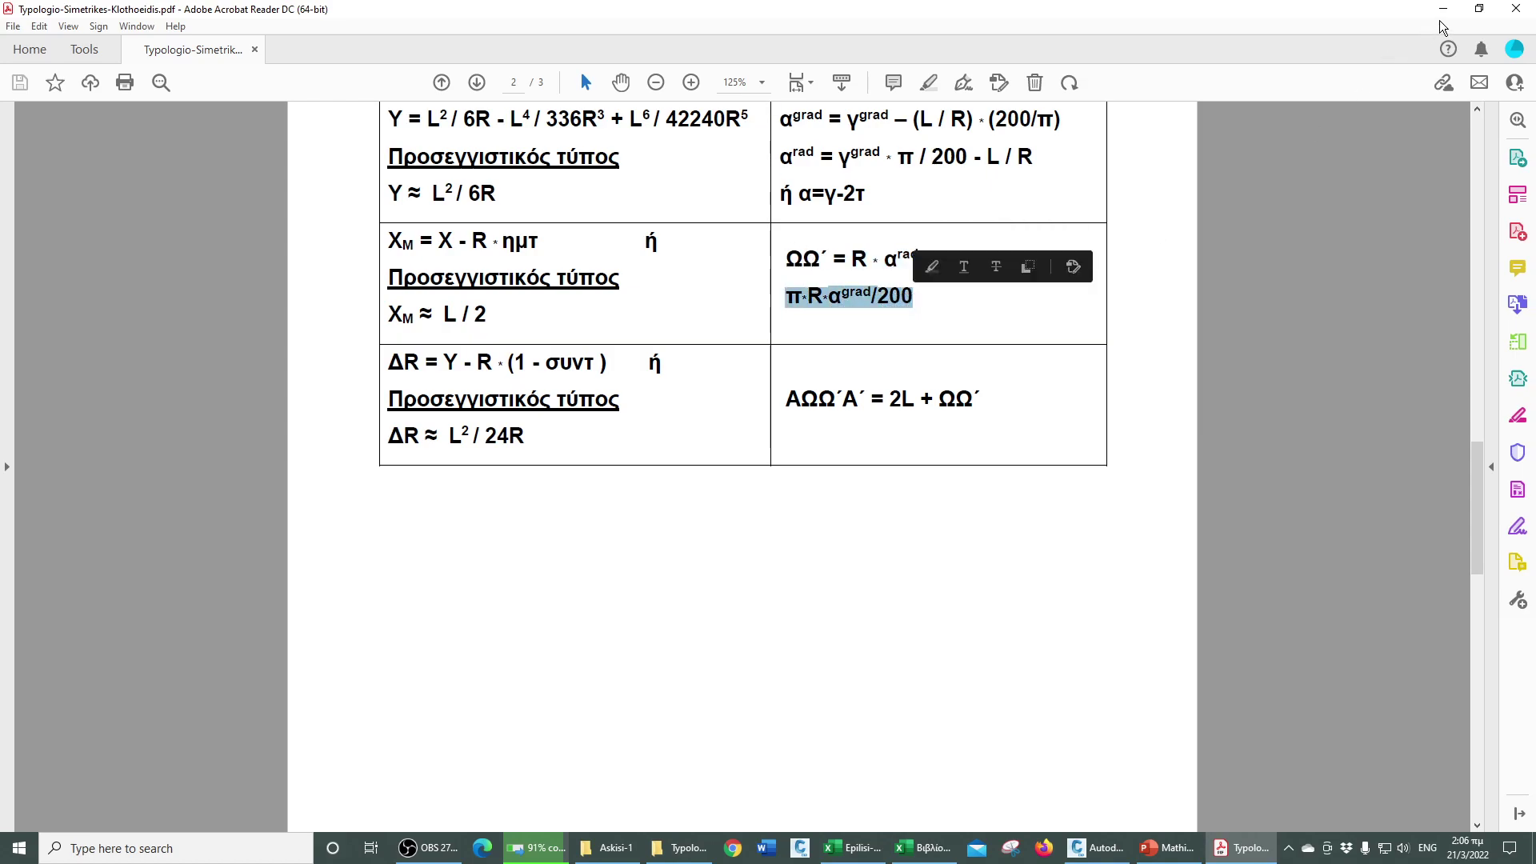
{"action": "left_click", "coordinate": [1120, 272]}
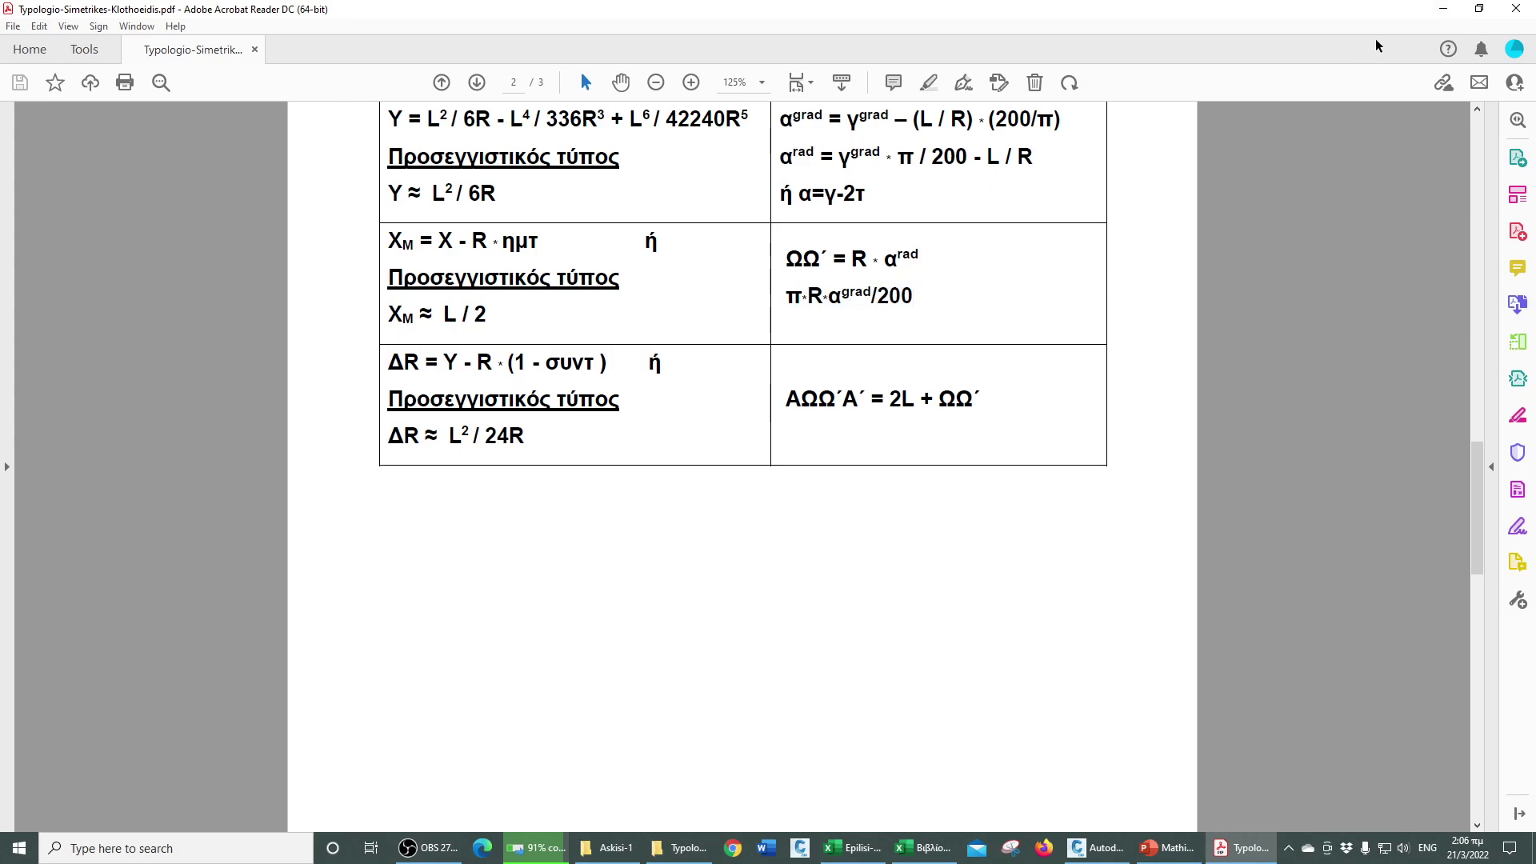
{"action": "key", "text": "alt+Tab"}
{"action": "left_click", "coordinate": [1297, 298]}
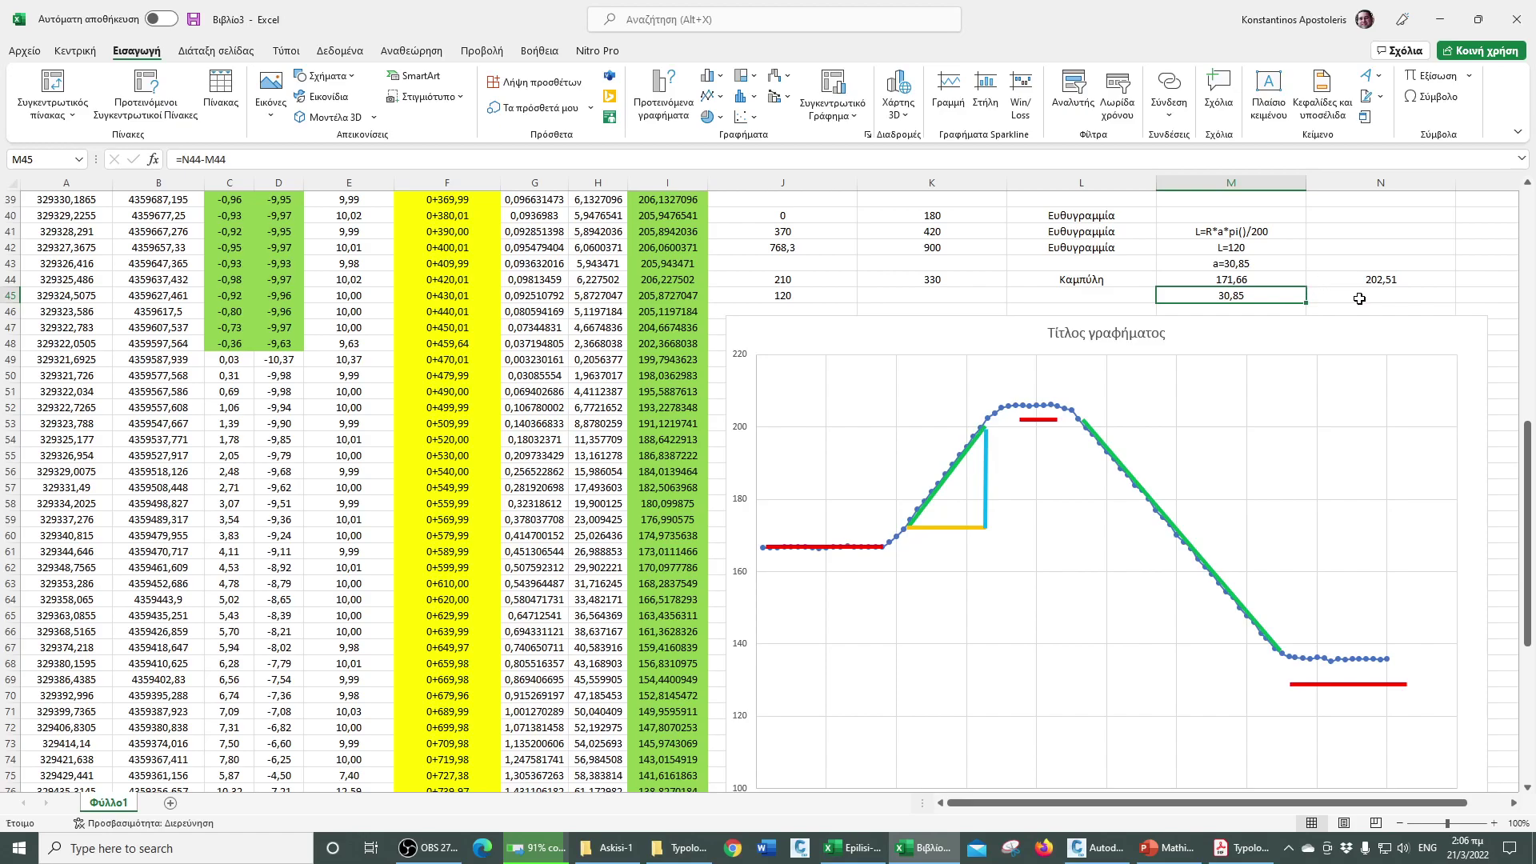
{"action": "left_click", "coordinate": [1387, 298]}
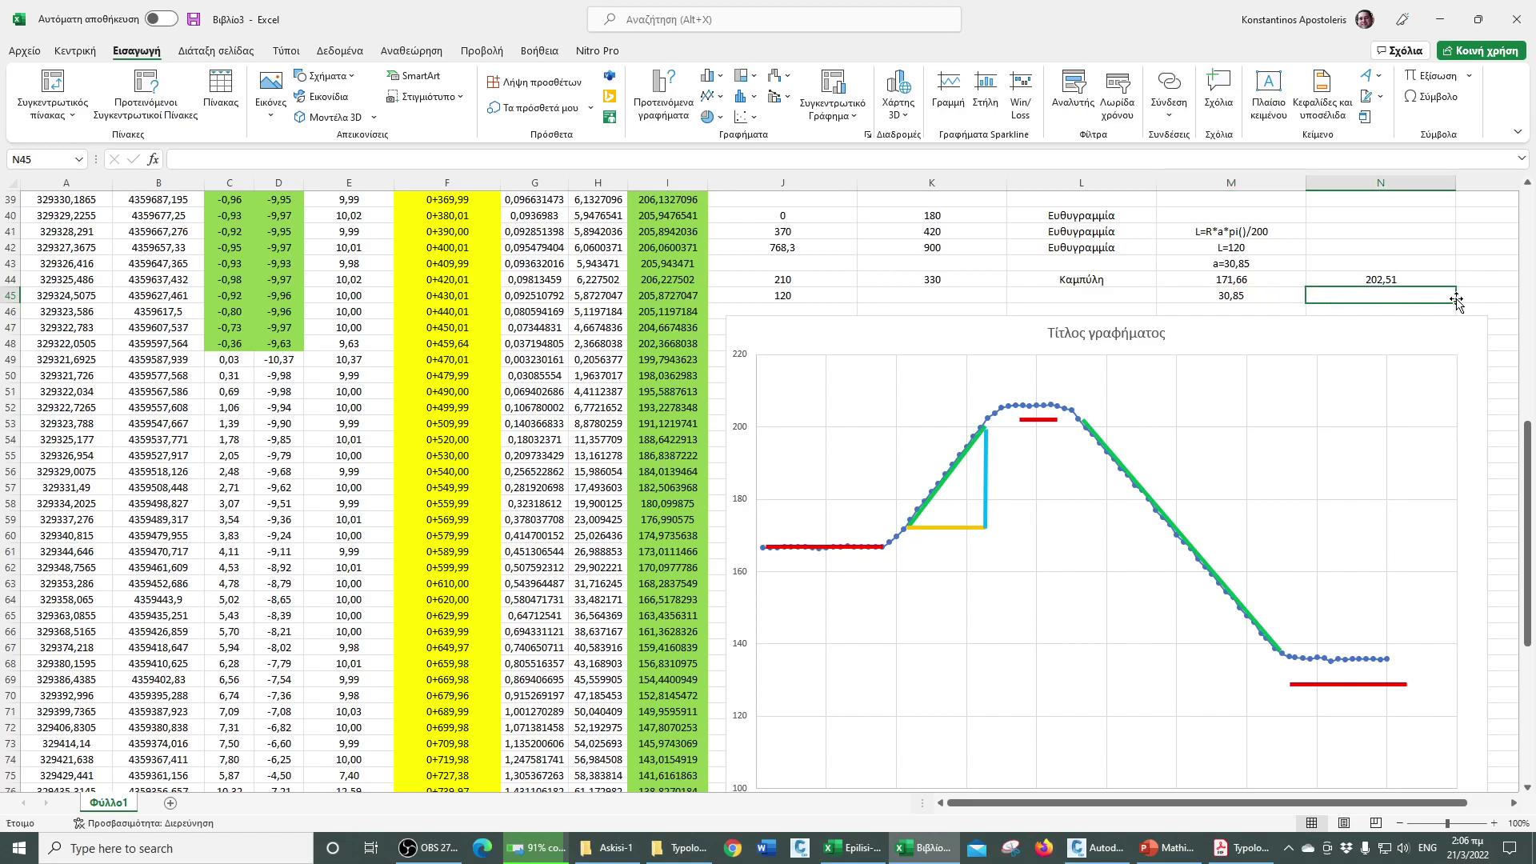
{"action": "type", "text": "R="}
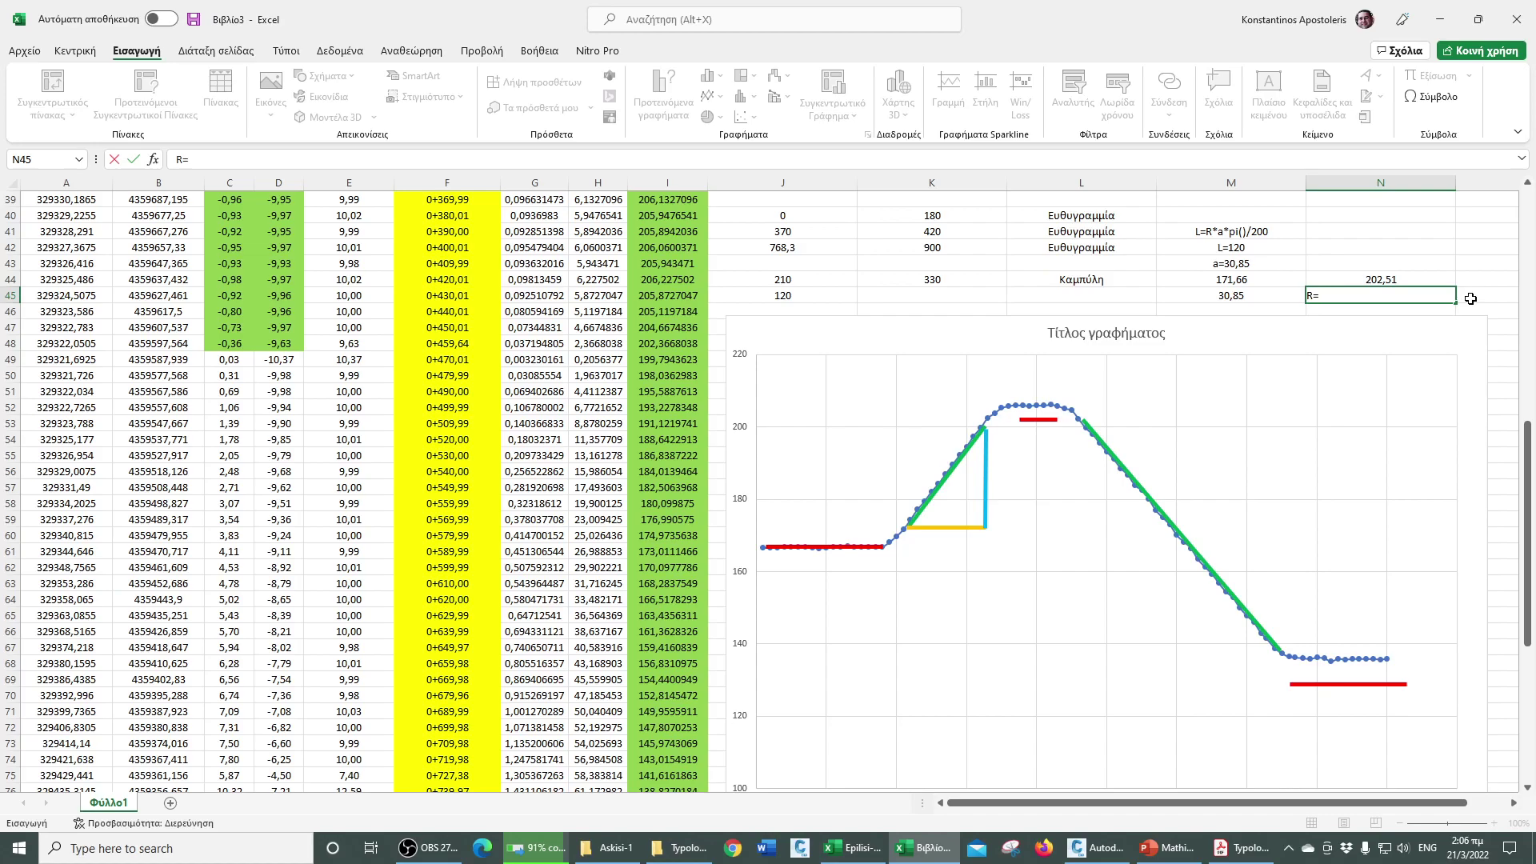
{"action": "key", "text": "Escape"}
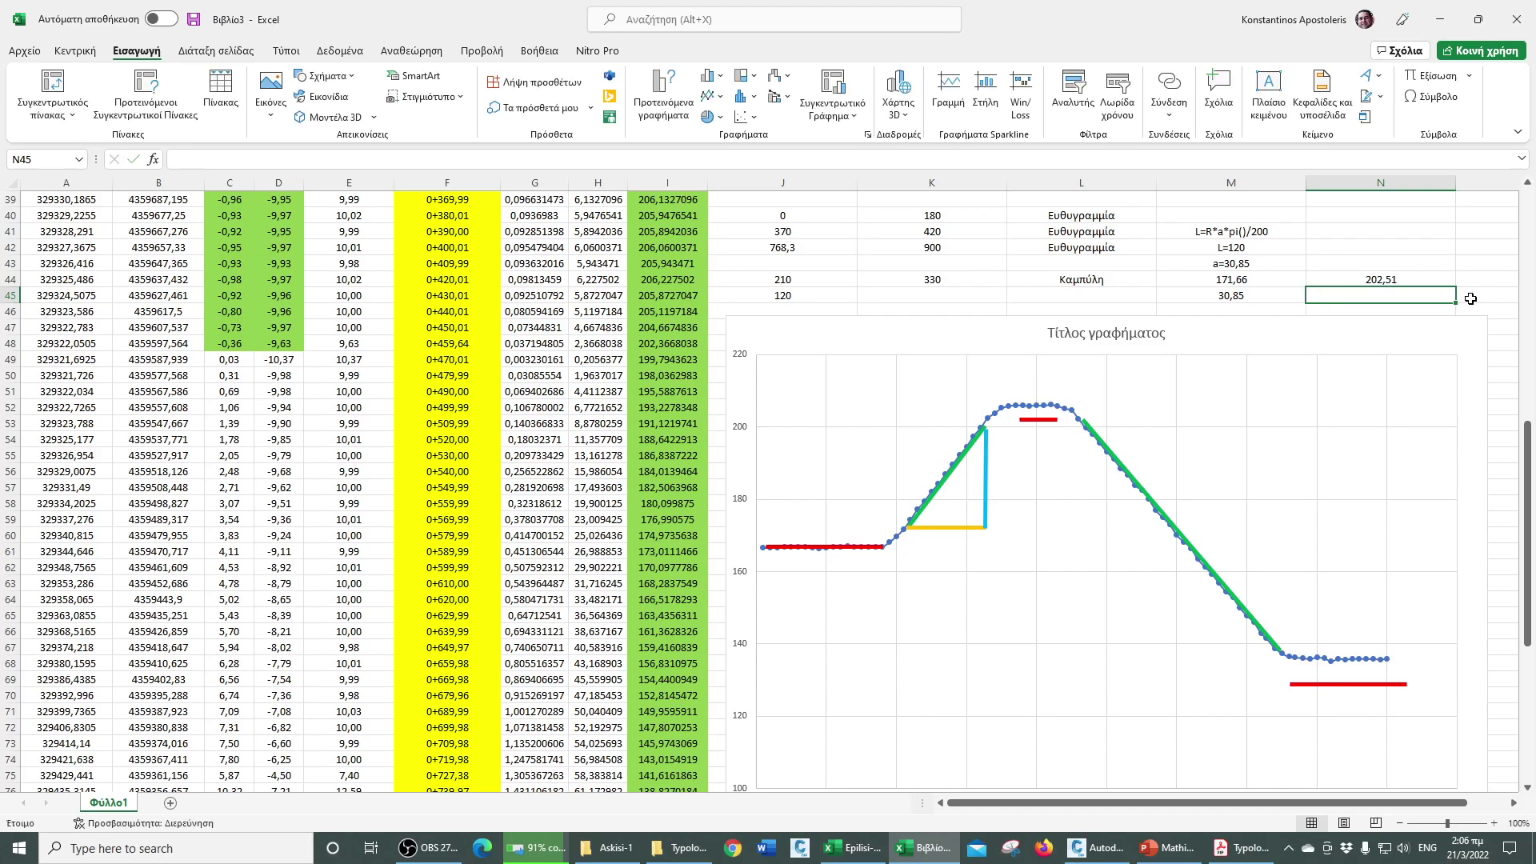
- Write the rearranged radius formula R=L/(a*pi()/200) as text in N41, beside the arc length formula
{"action": "left_click", "coordinate": [1213, 239]}
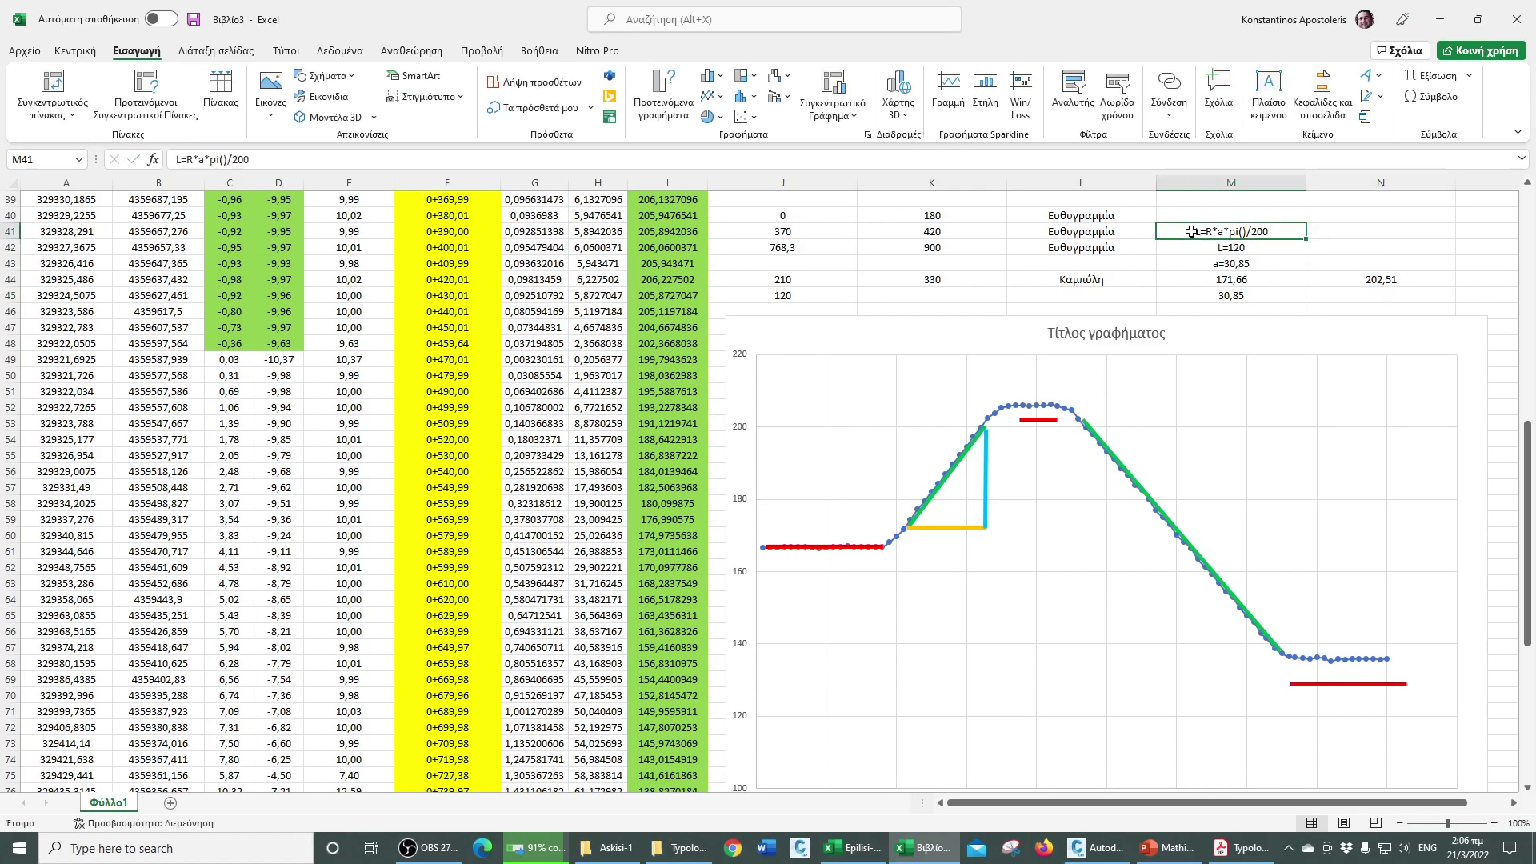
{"action": "left_click", "coordinate": [1513, 803]}
{"action": "left_click", "coordinate": [1514, 804]}
{"action": "left_click", "coordinate": [1149, 232]}
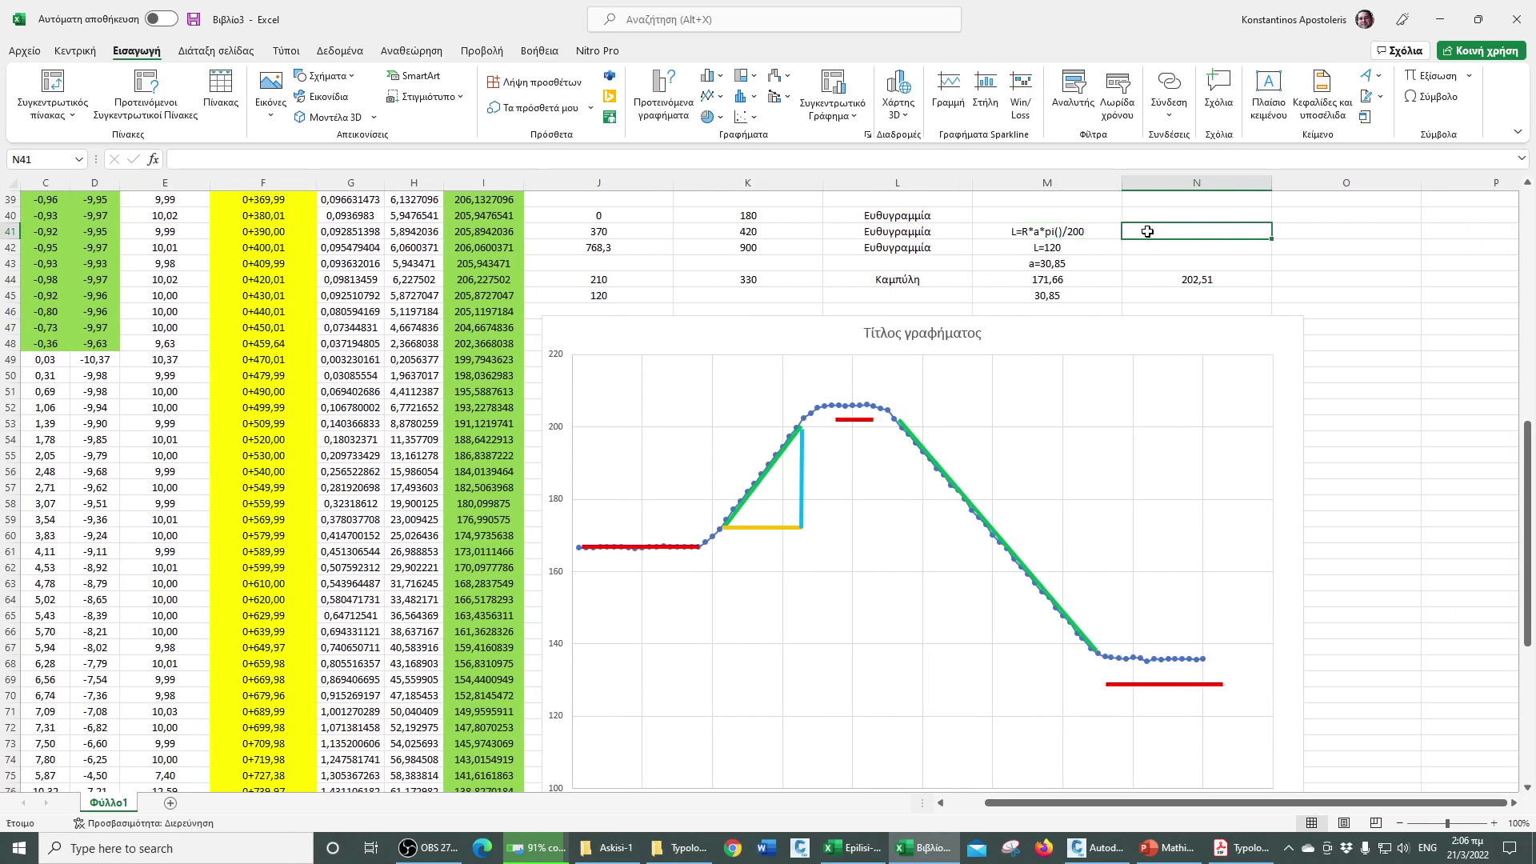
{"action": "type", "text": "R=L/(a*pi()/200"}
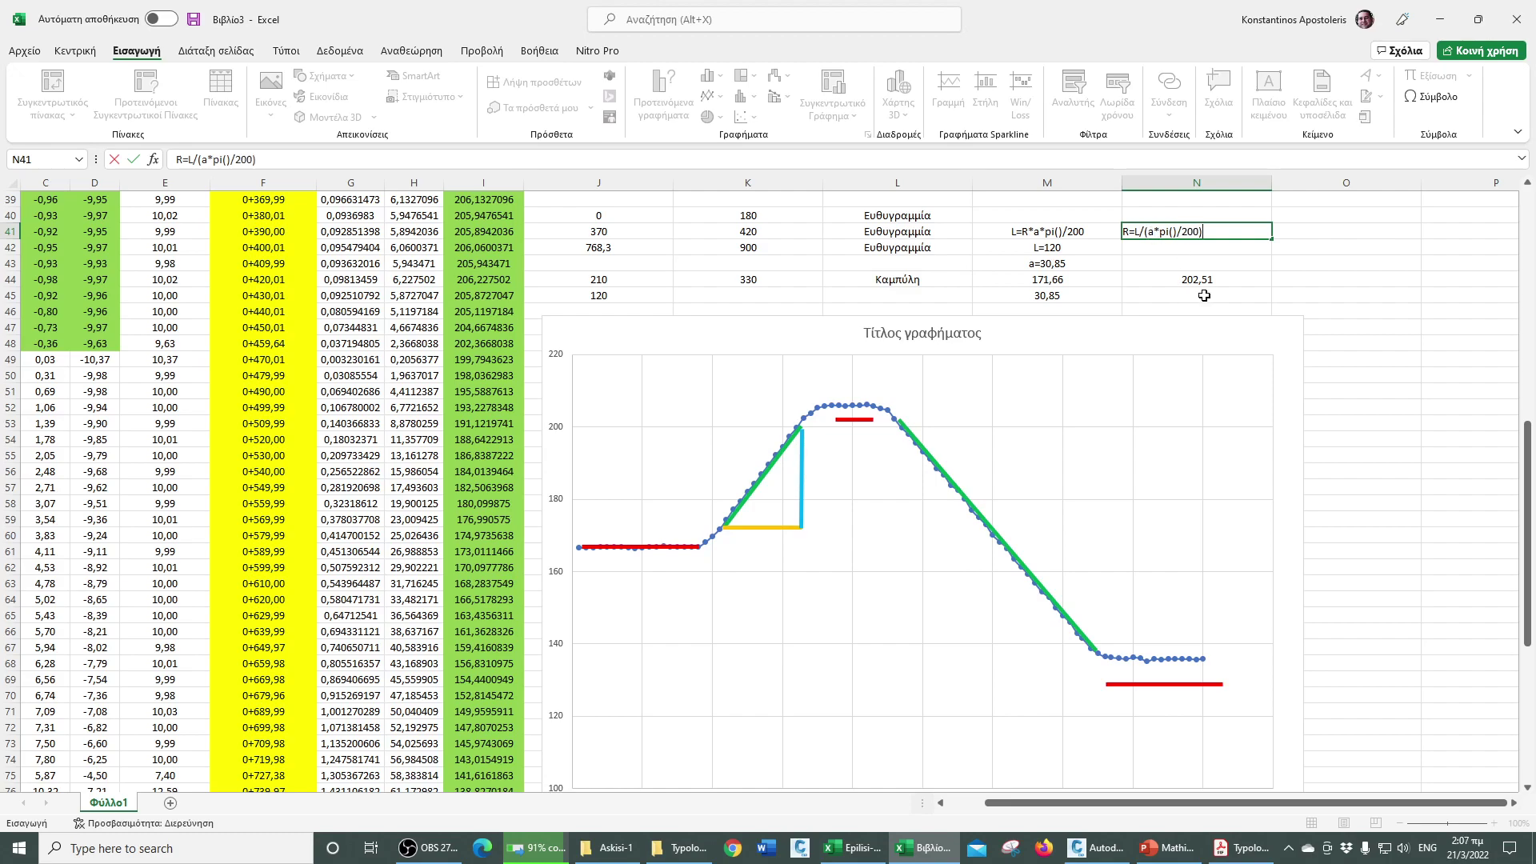
- Enter the label R= in N42 below the radius formula
{"action": "left_click", "coordinate": [1221, 250]}
{"action": "type", "text": "R=L/(a*pi()/200"}
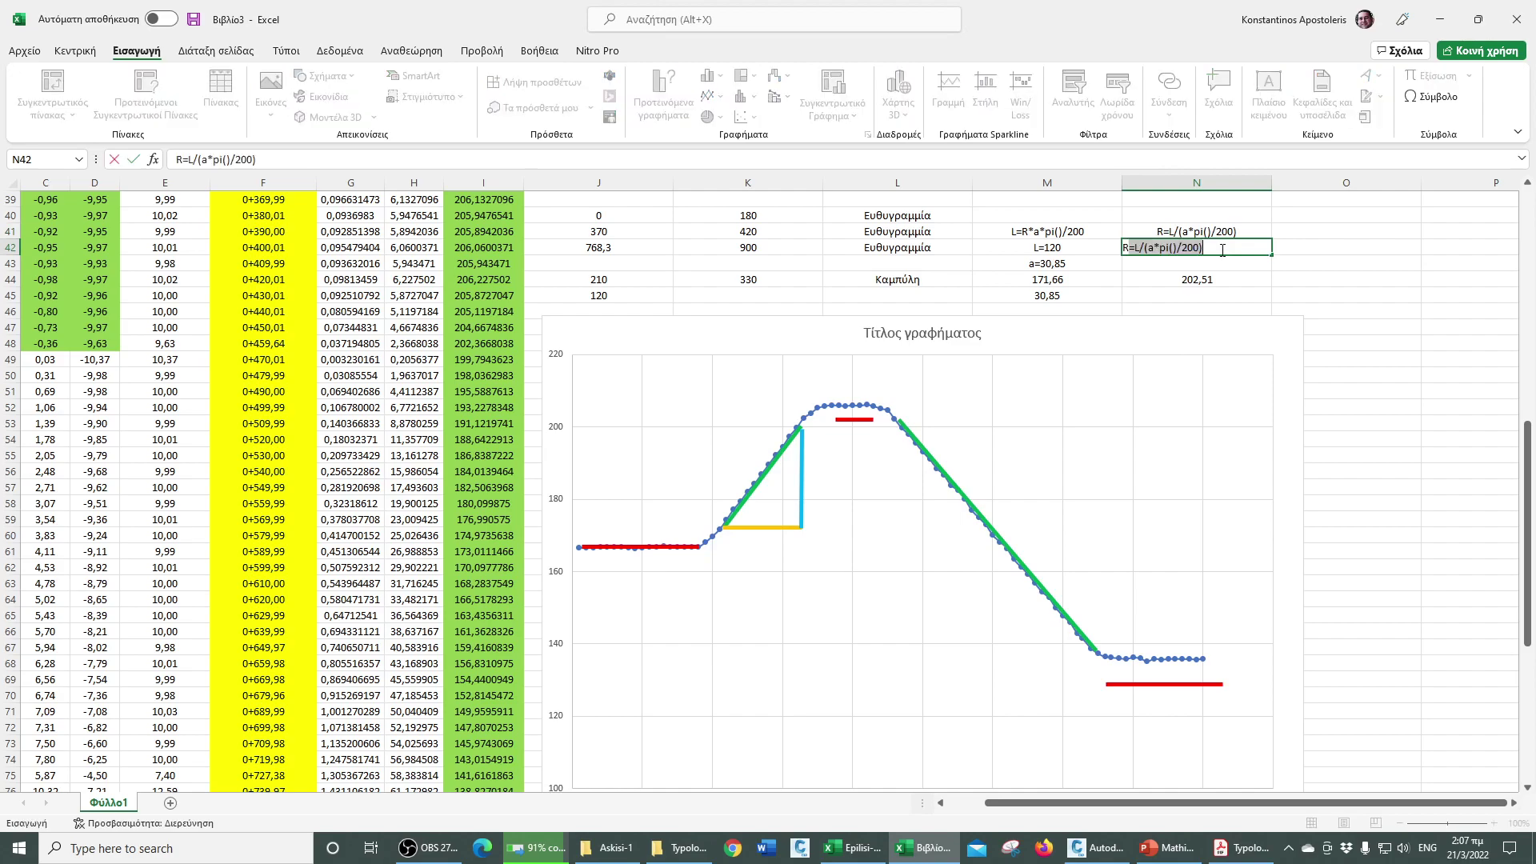
{"action": "key", "text": "Escape"}
{"action": "type", "text": "R"}
{"action": "key", "text": "Return"}
{"action": "left_click", "coordinate": [1221, 249]}
{"action": "type", "text": "R="}
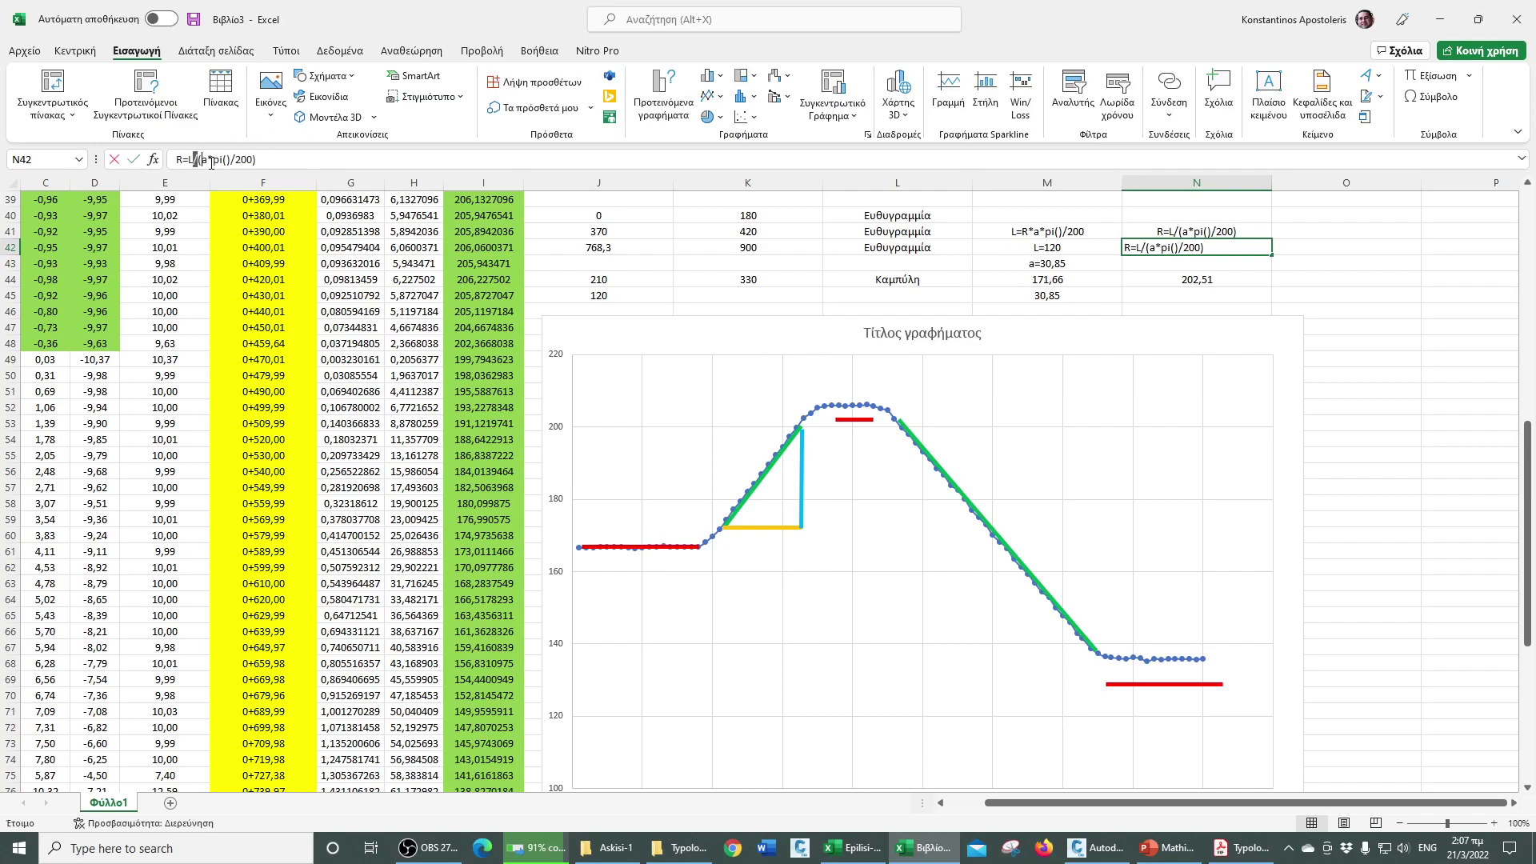
{"action": "key", "text": "Return"}
{"action": "key", "text": "Return"}
- Calculate the first curve's radius in O42 with =J45/M45*200/PI()
{"action": "left_click", "coordinate": [1298, 252]}
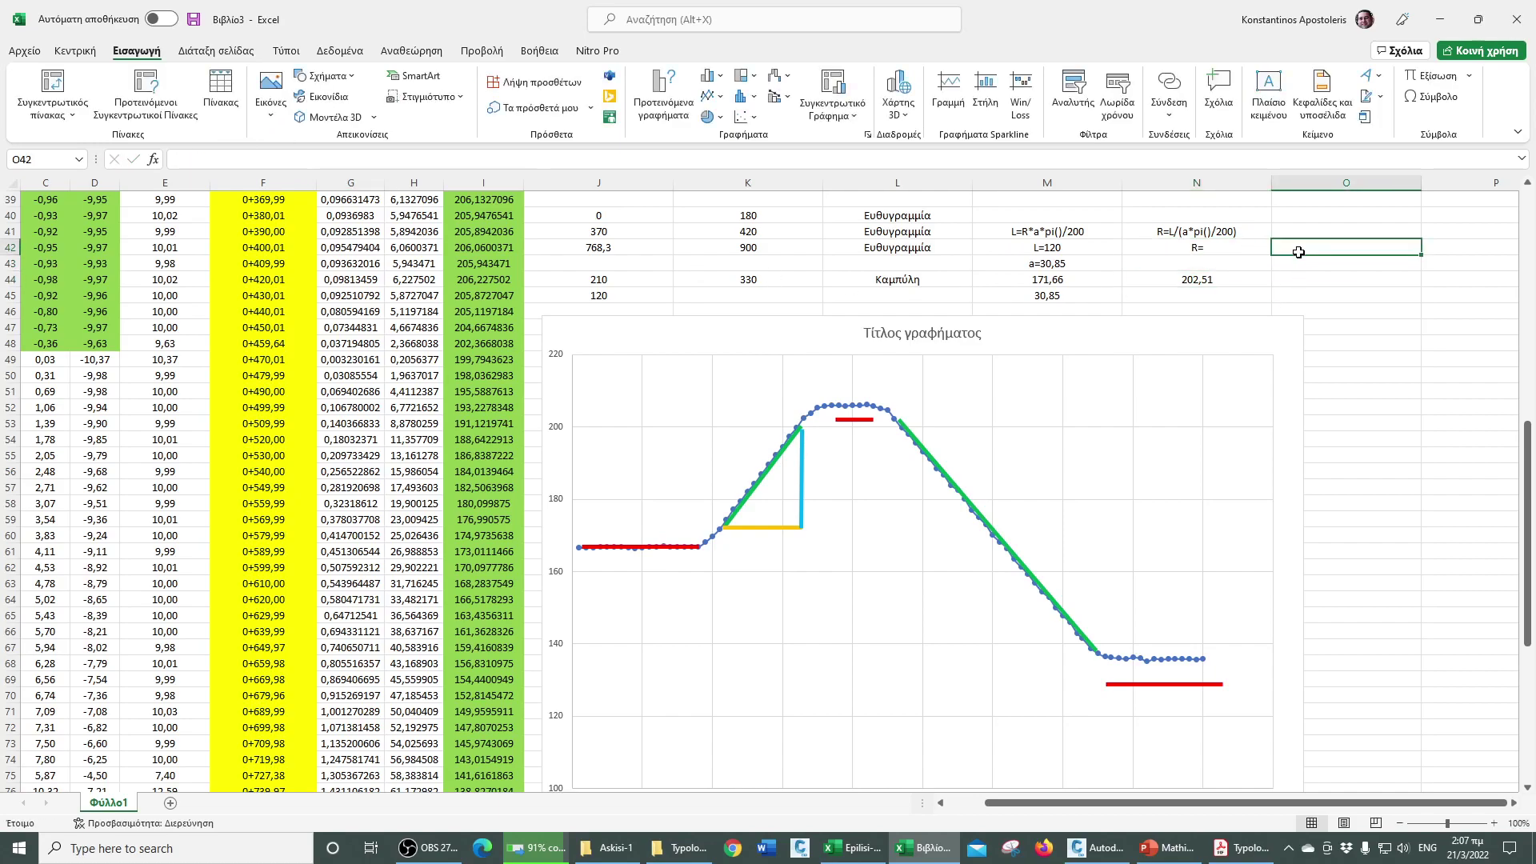
{"action": "type", "text": "="}
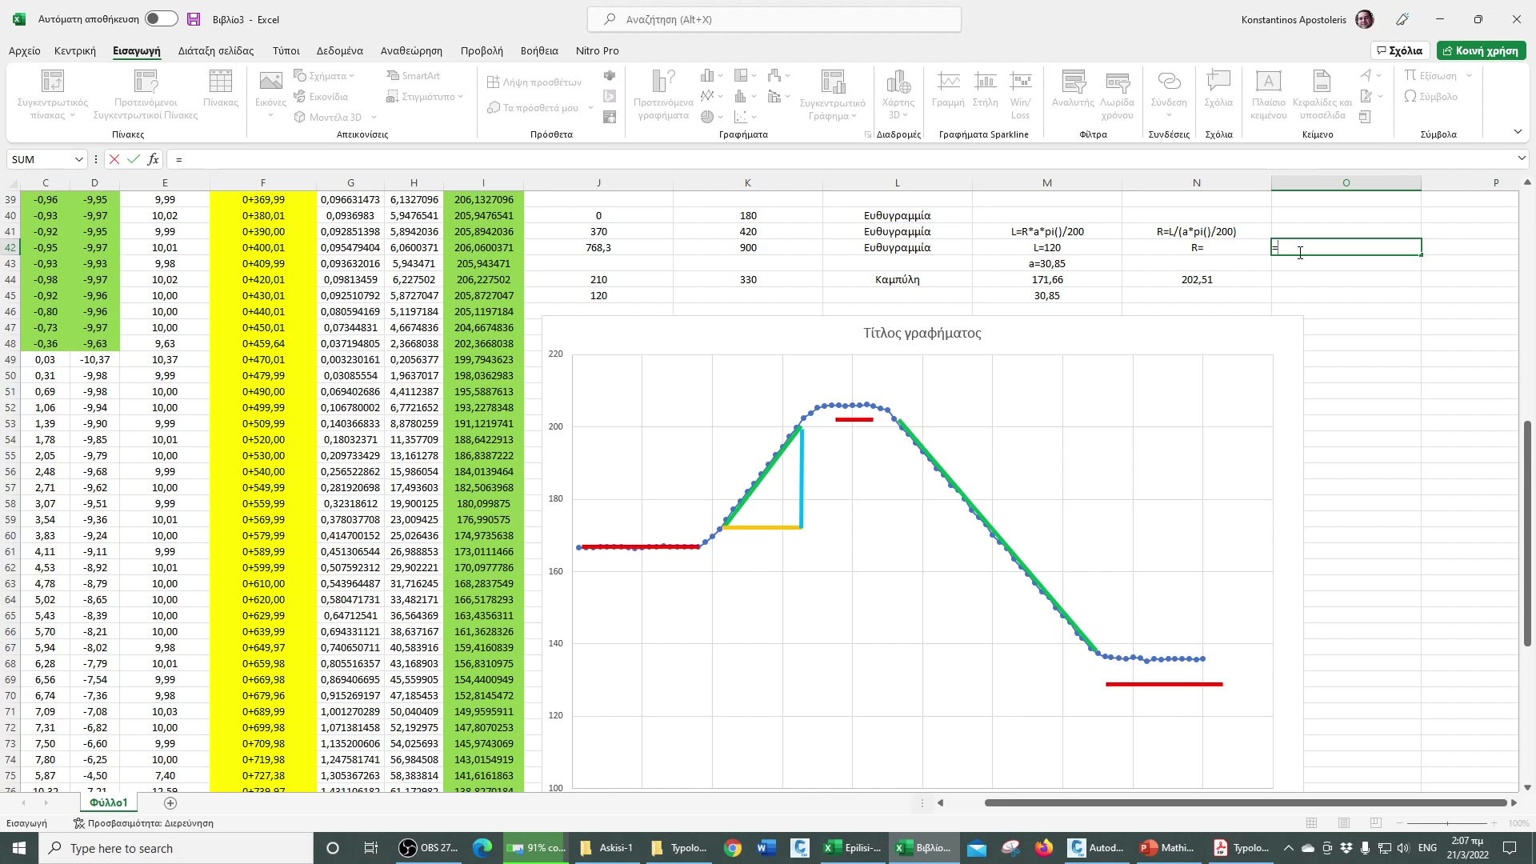
{"action": "left_click", "coordinate": [609, 296]}
{"action": "type", "text": "/"}
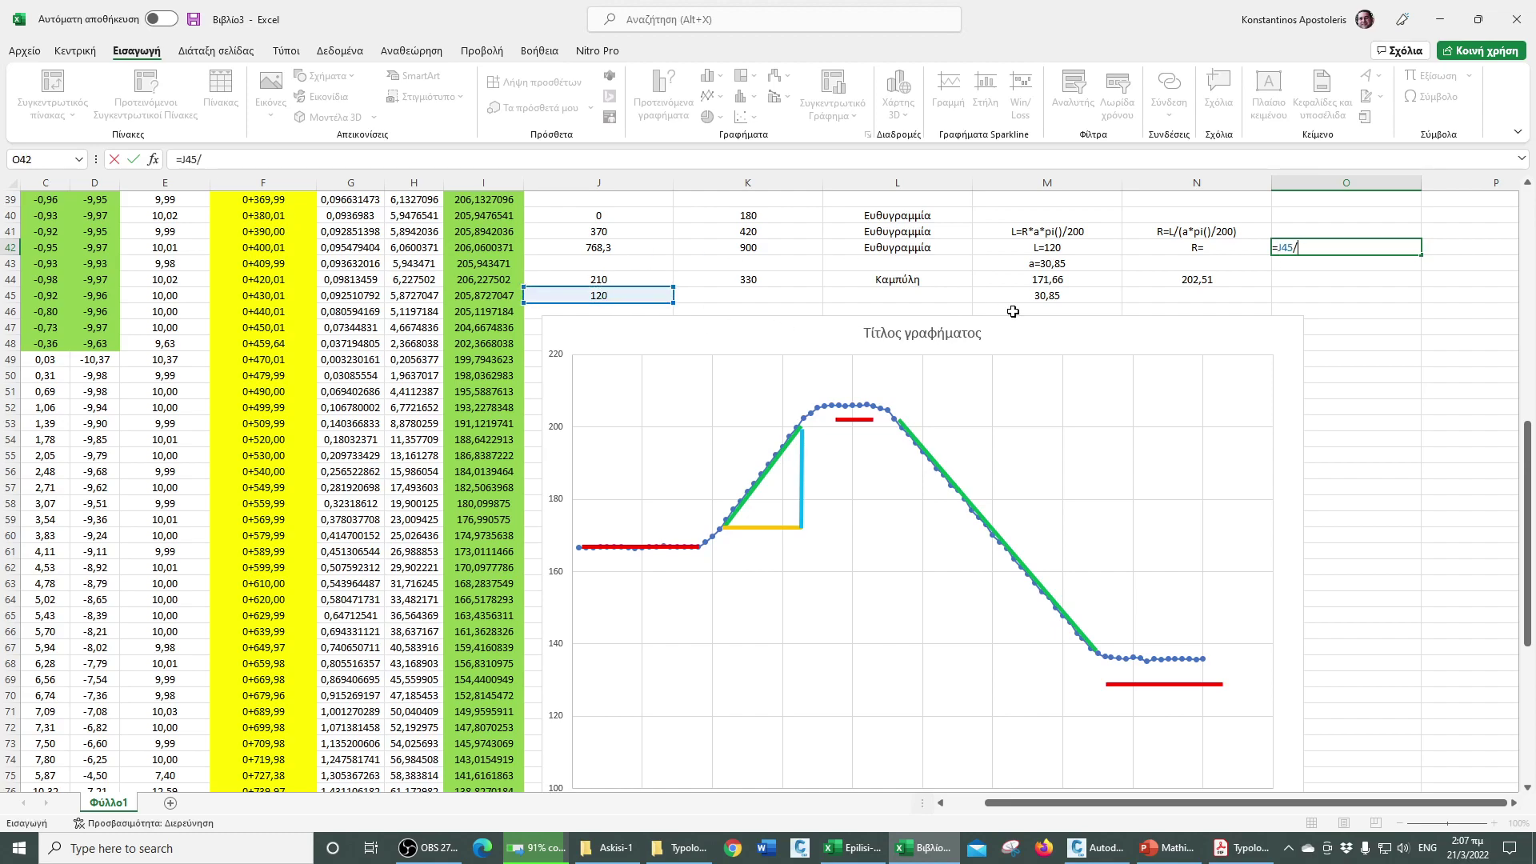
{"action": "left_click", "coordinate": [1044, 297]}
{"action": "type", "text": "*"}
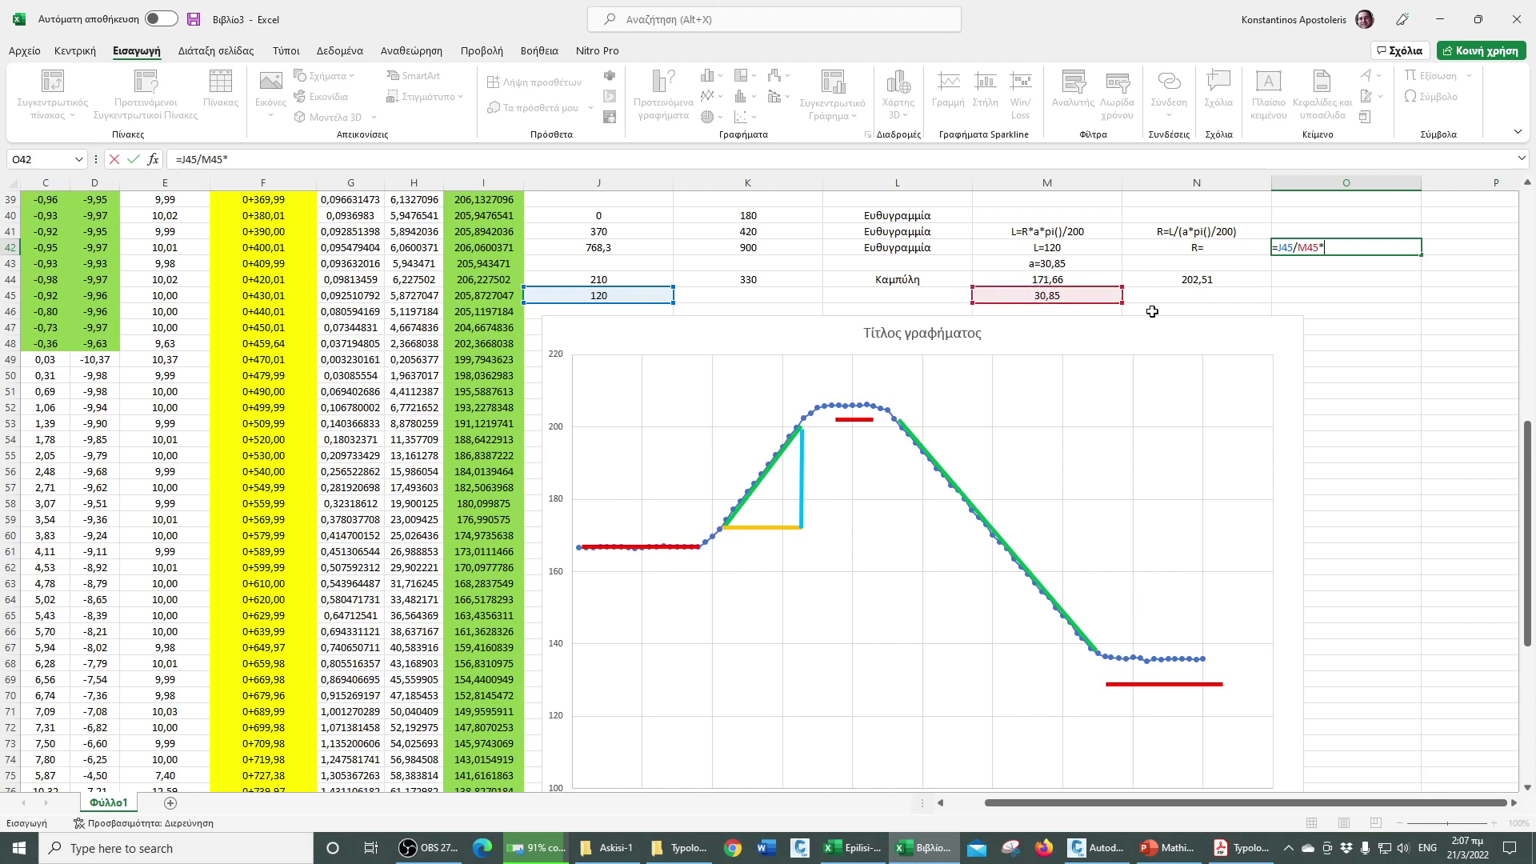
{"action": "type", "text": "200/pi()"}
{"action": "key", "text": "Return"}
- Format the radius in O42 as a number with 2 decimal places
{"action": "left_click", "coordinate": [1365, 248]}
{"action": "right_click", "coordinate": [1364, 249]}
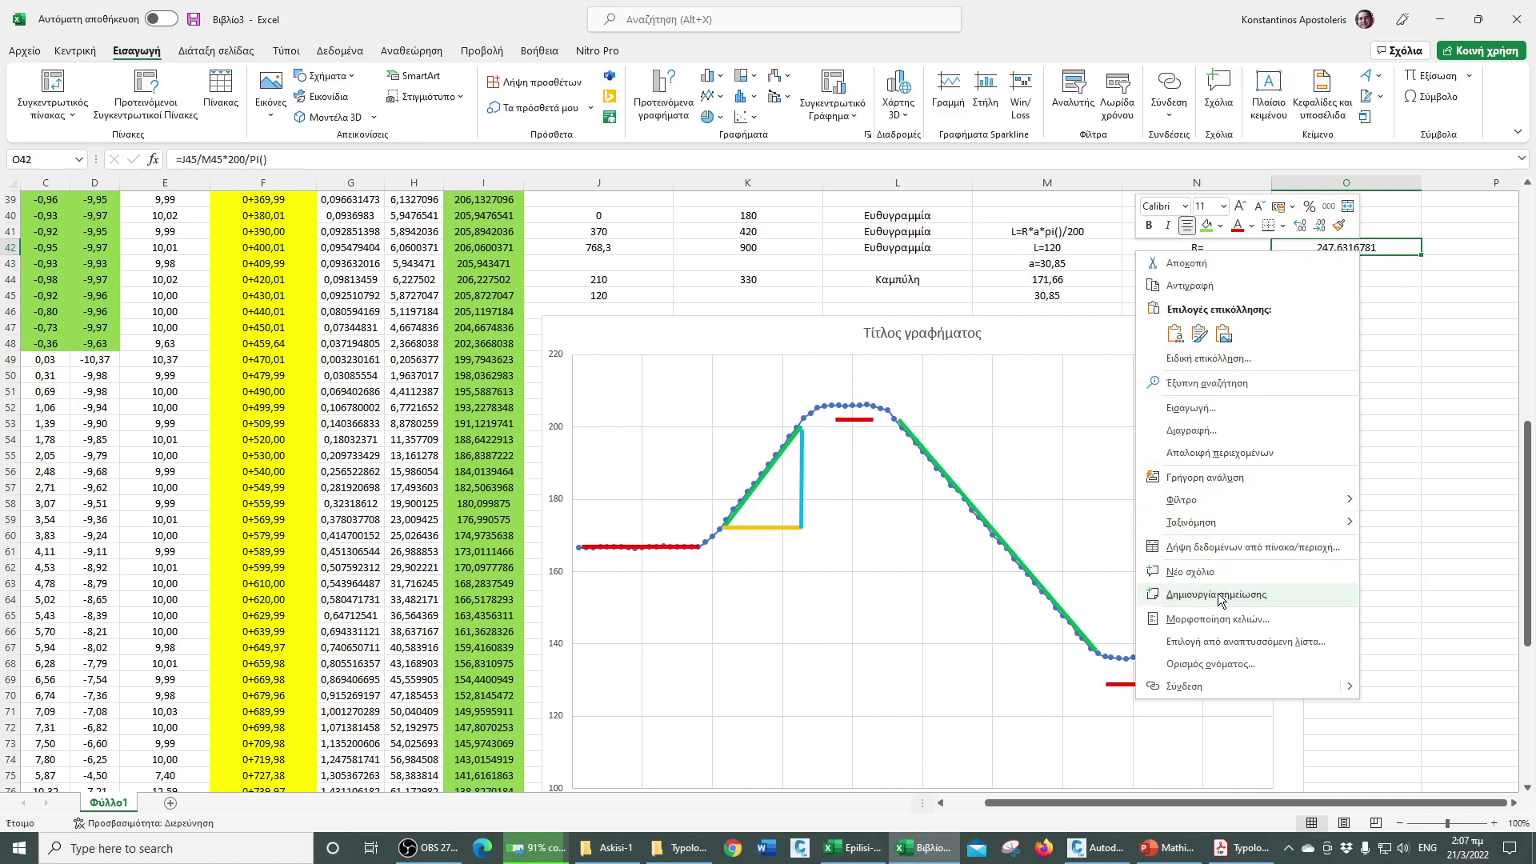
{"action": "left_click", "coordinate": [1218, 618]}
{"action": "left_click", "coordinate": [1030, 493]}
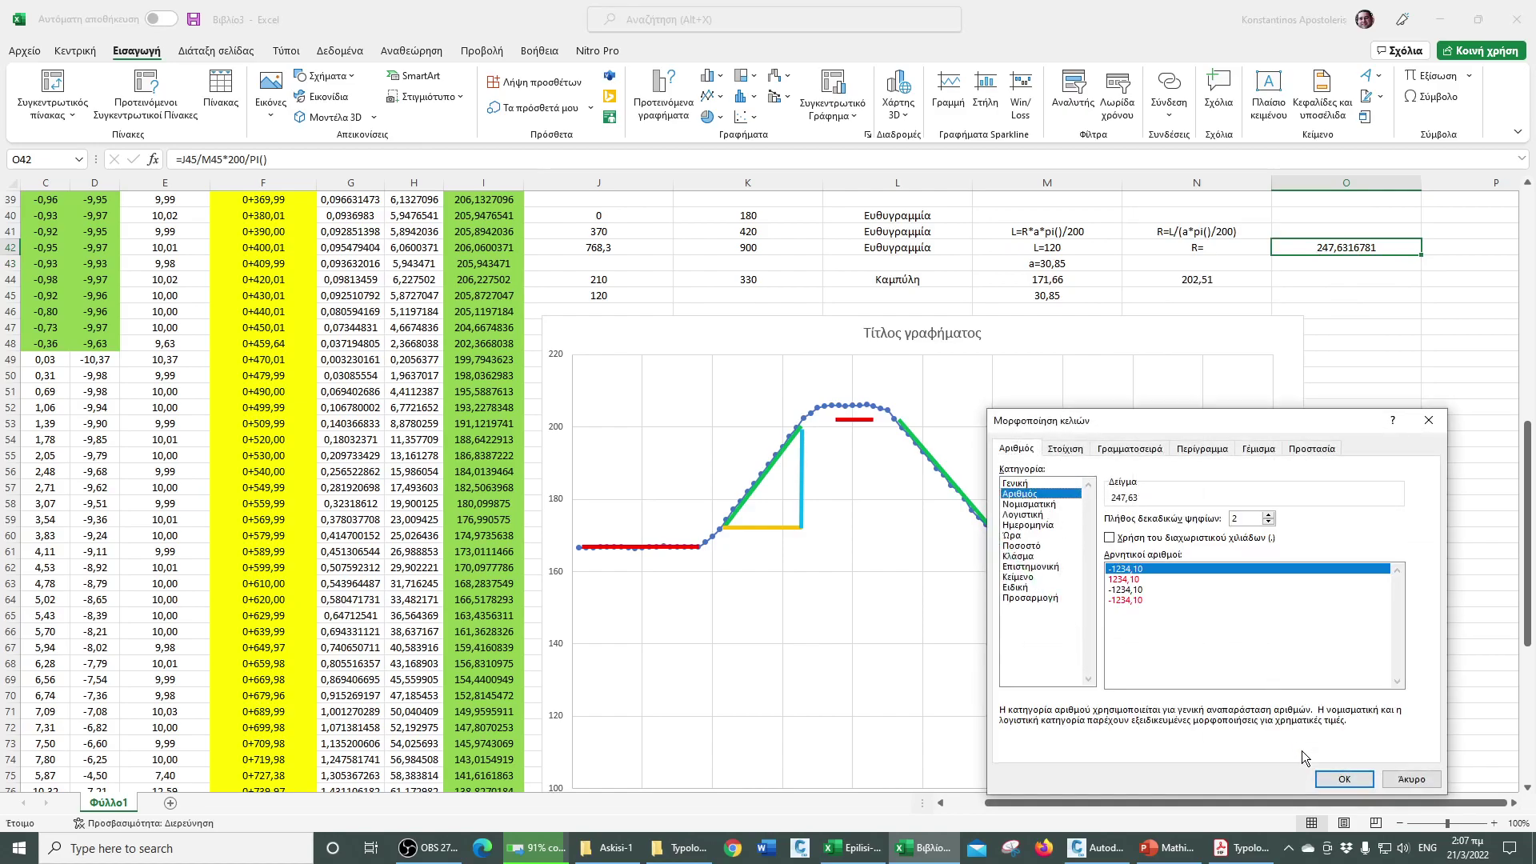
{"action": "left_click", "coordinate": [1344, 779]}
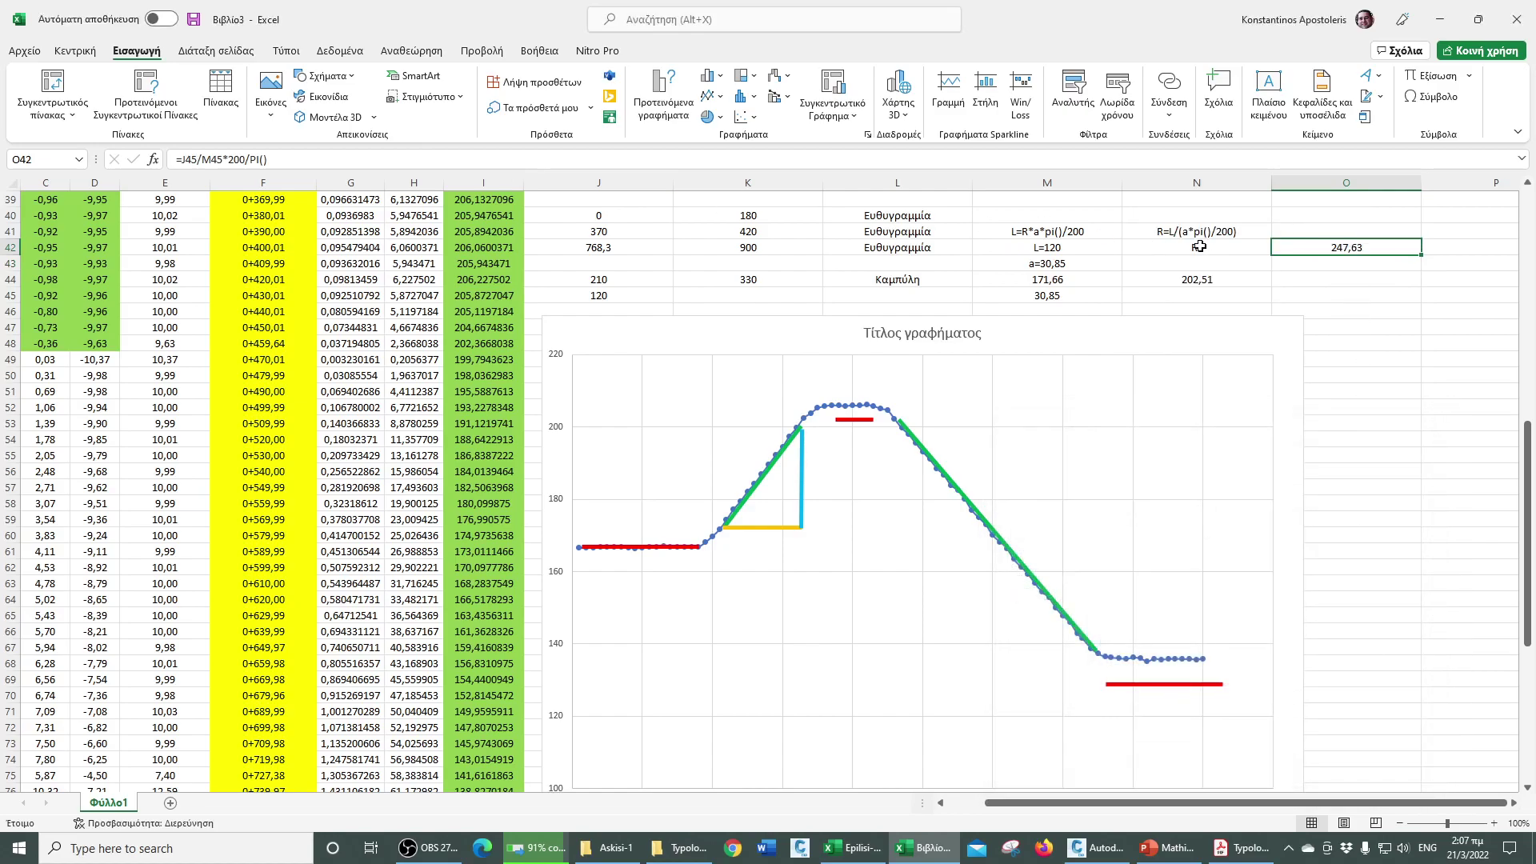
- Highlight the radius label and result in N42:O42 with green fill
{"action": "left_click_drag", "start_coordinate": [1200, 247], "coordinate": [1344, 247]}
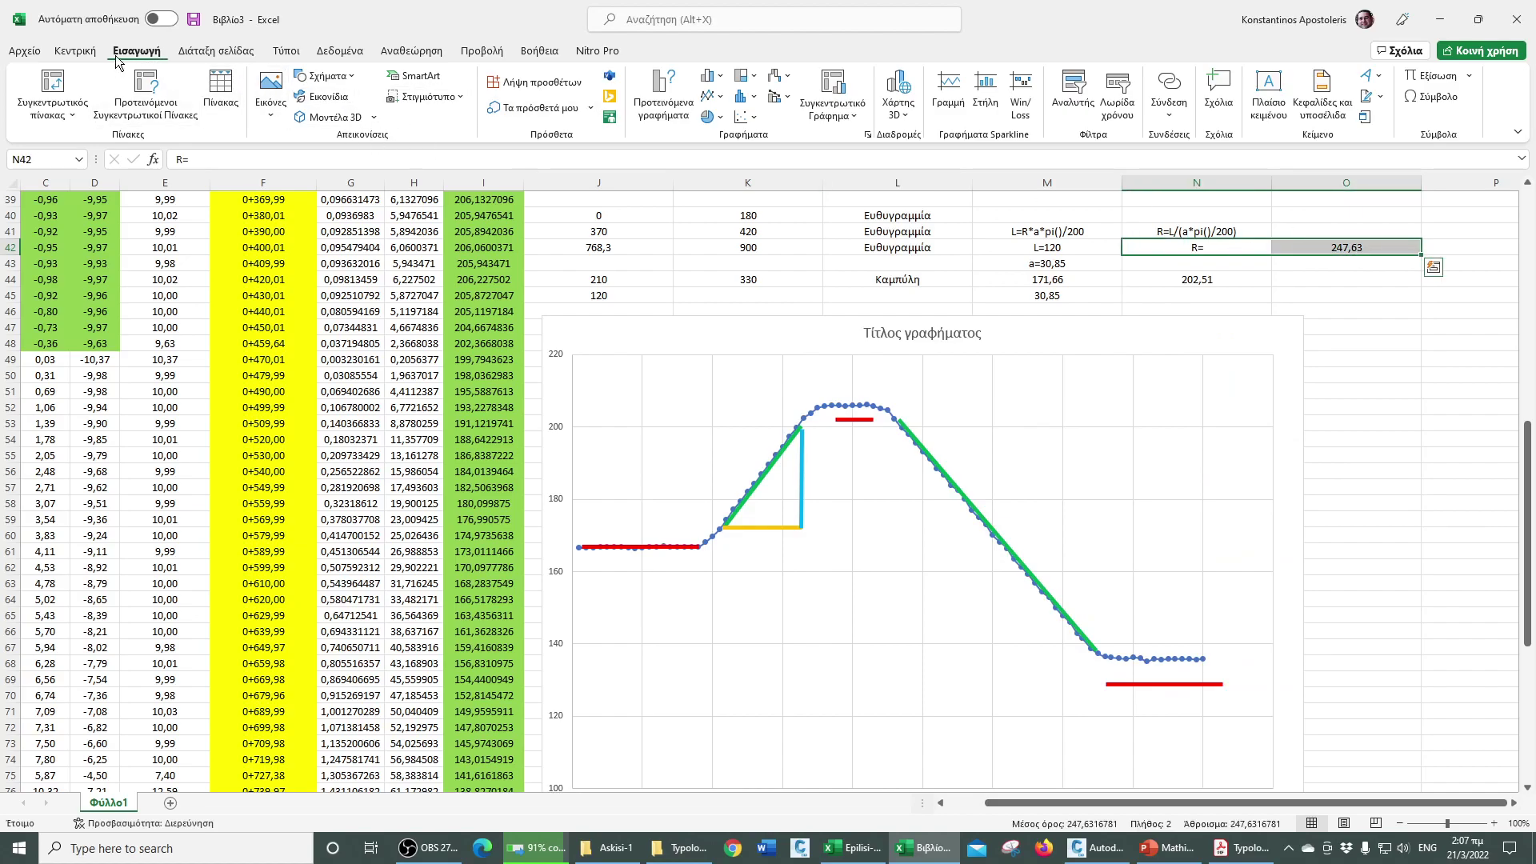
{"action": "left_click", "coordinate": [78, 51]}
{"action": "left_click", "coordinate": [281, 107]}
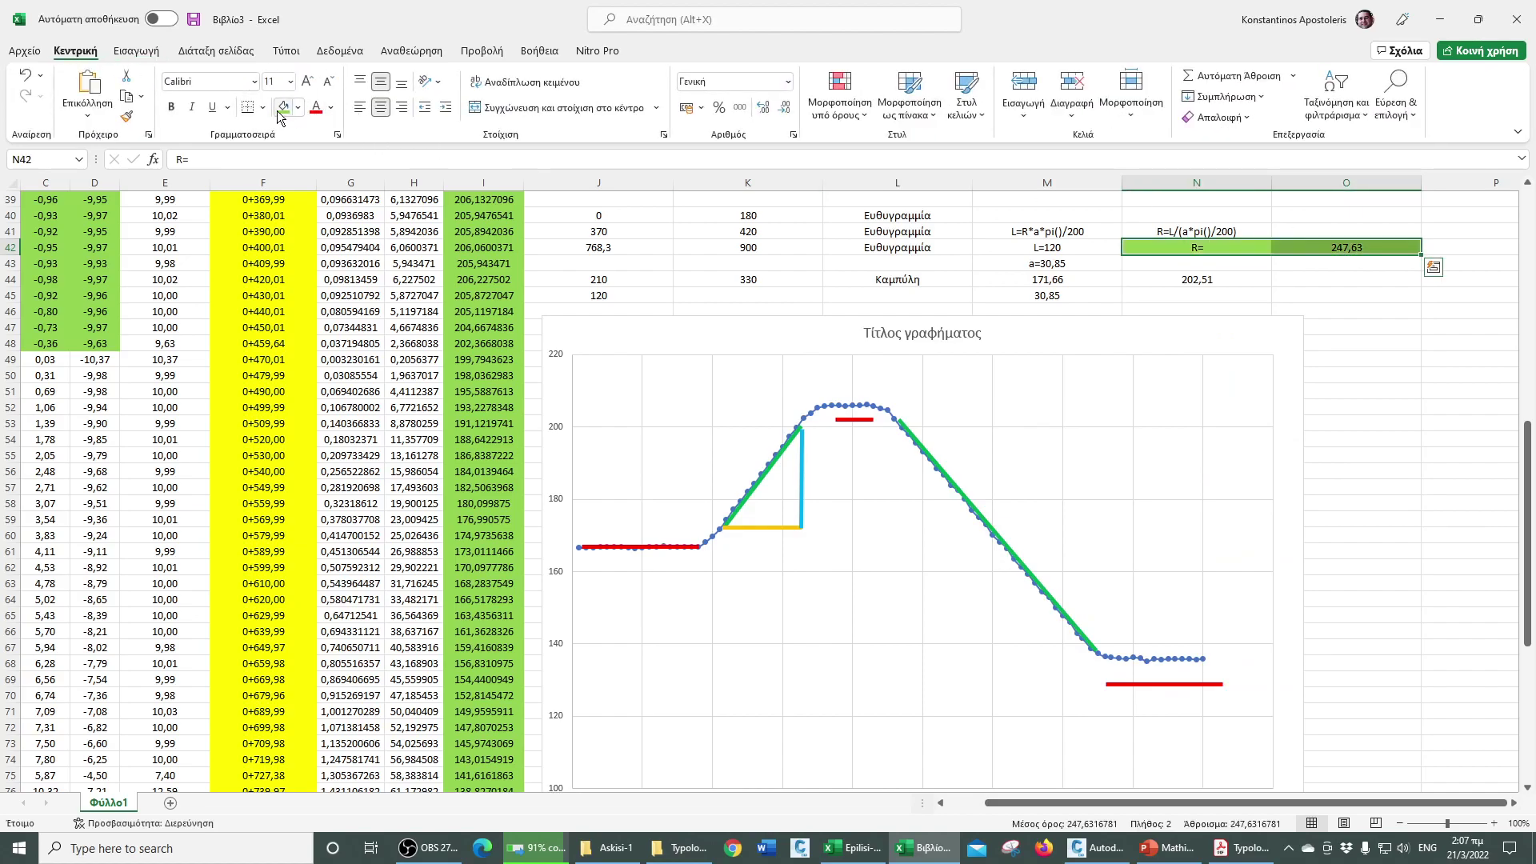
{"action": "left_click", "coordinate": [1343, 297]}
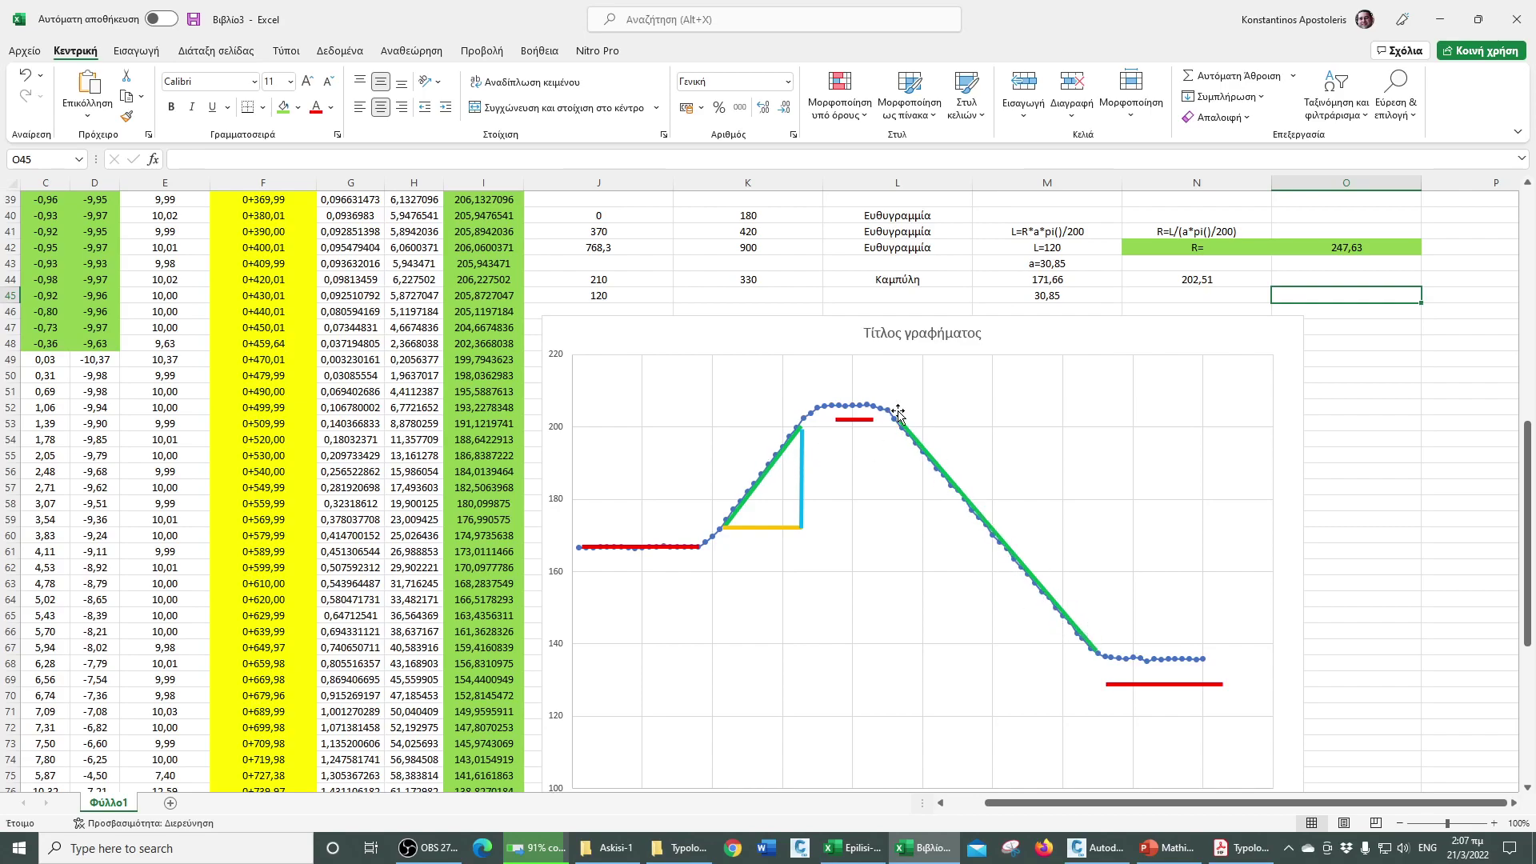
- Move the long green line off the descending chart section and enter that section's start and end stations, 459,64 and 739,97, in O47 and O48
{"action": "left_click", "coordinate": [961, 494]}
{"action": "left_click_drag", "start_coordinate": [961, 494], "coordinate": [944, 514]}
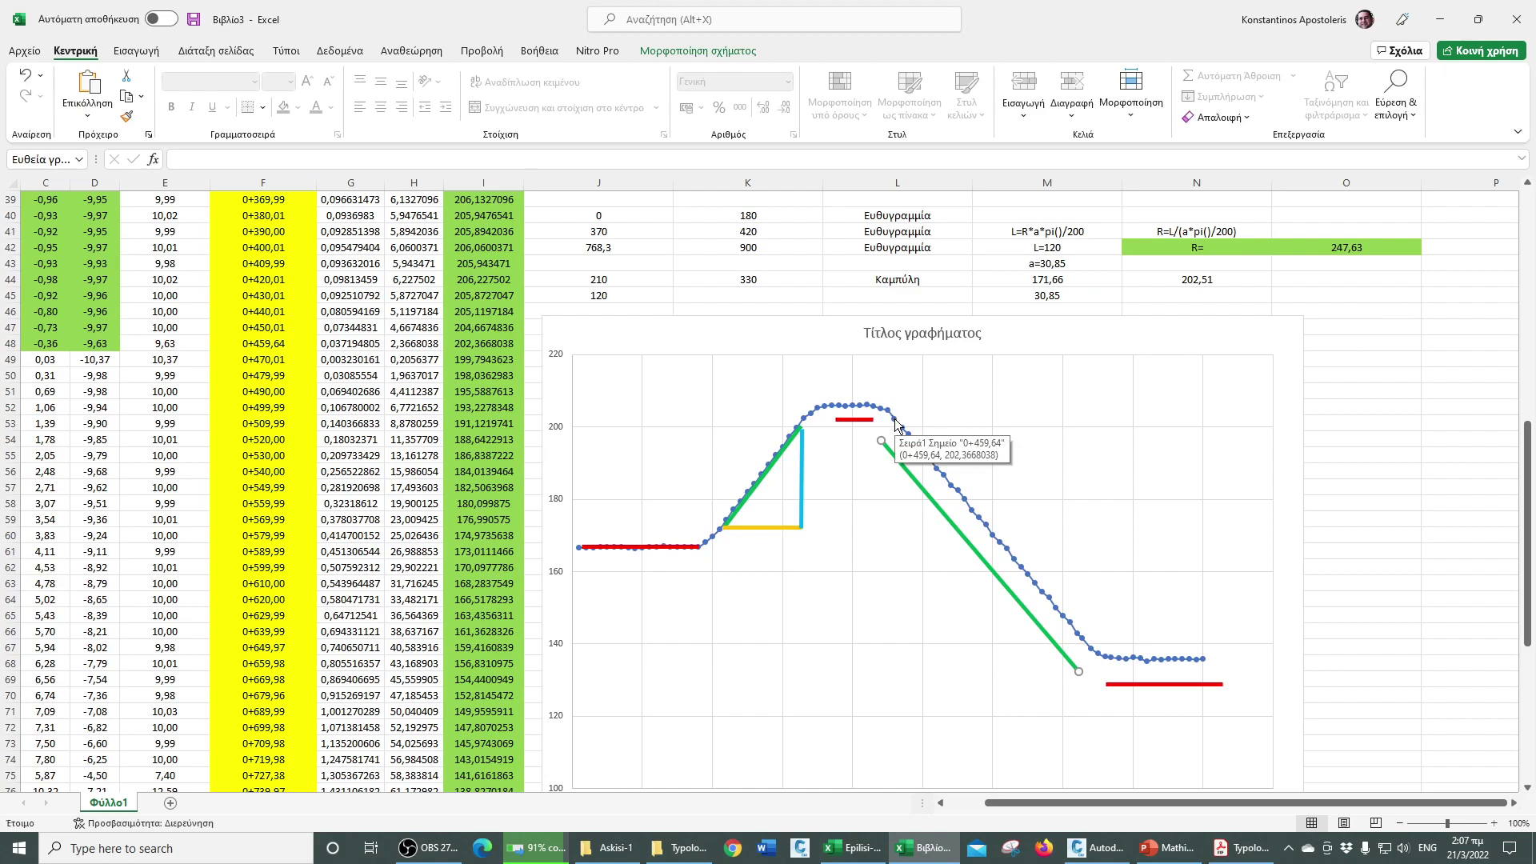
{"action": "left_click", "coordinate": [1381, 331]}
{"action": "type", "text": "456"}
{"action": "type", "text": ","}
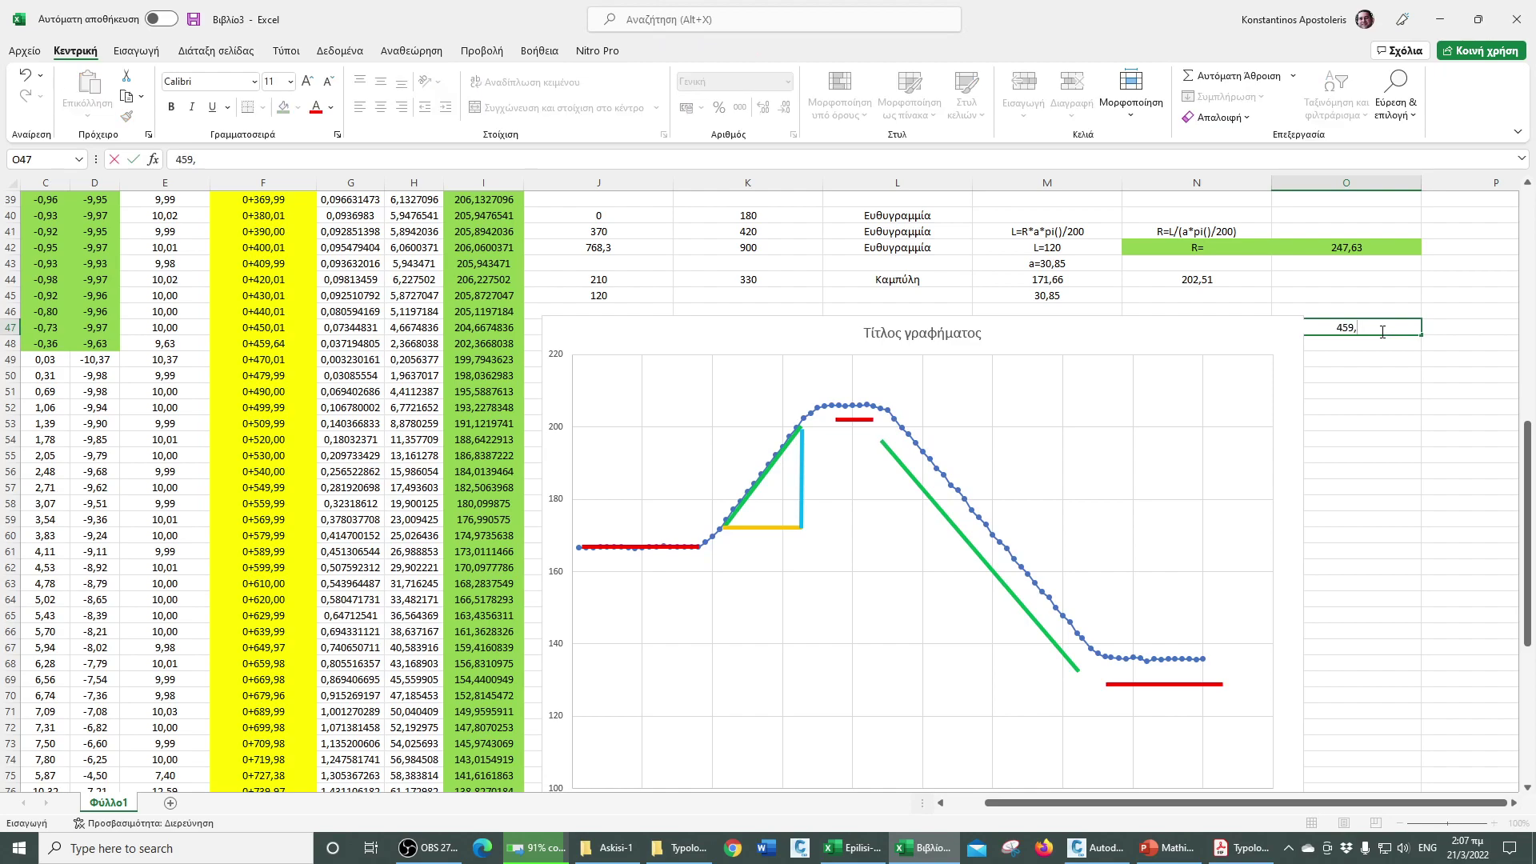
{"action": "type", "text": "64"}
{"action": "key", "text": "Return"}
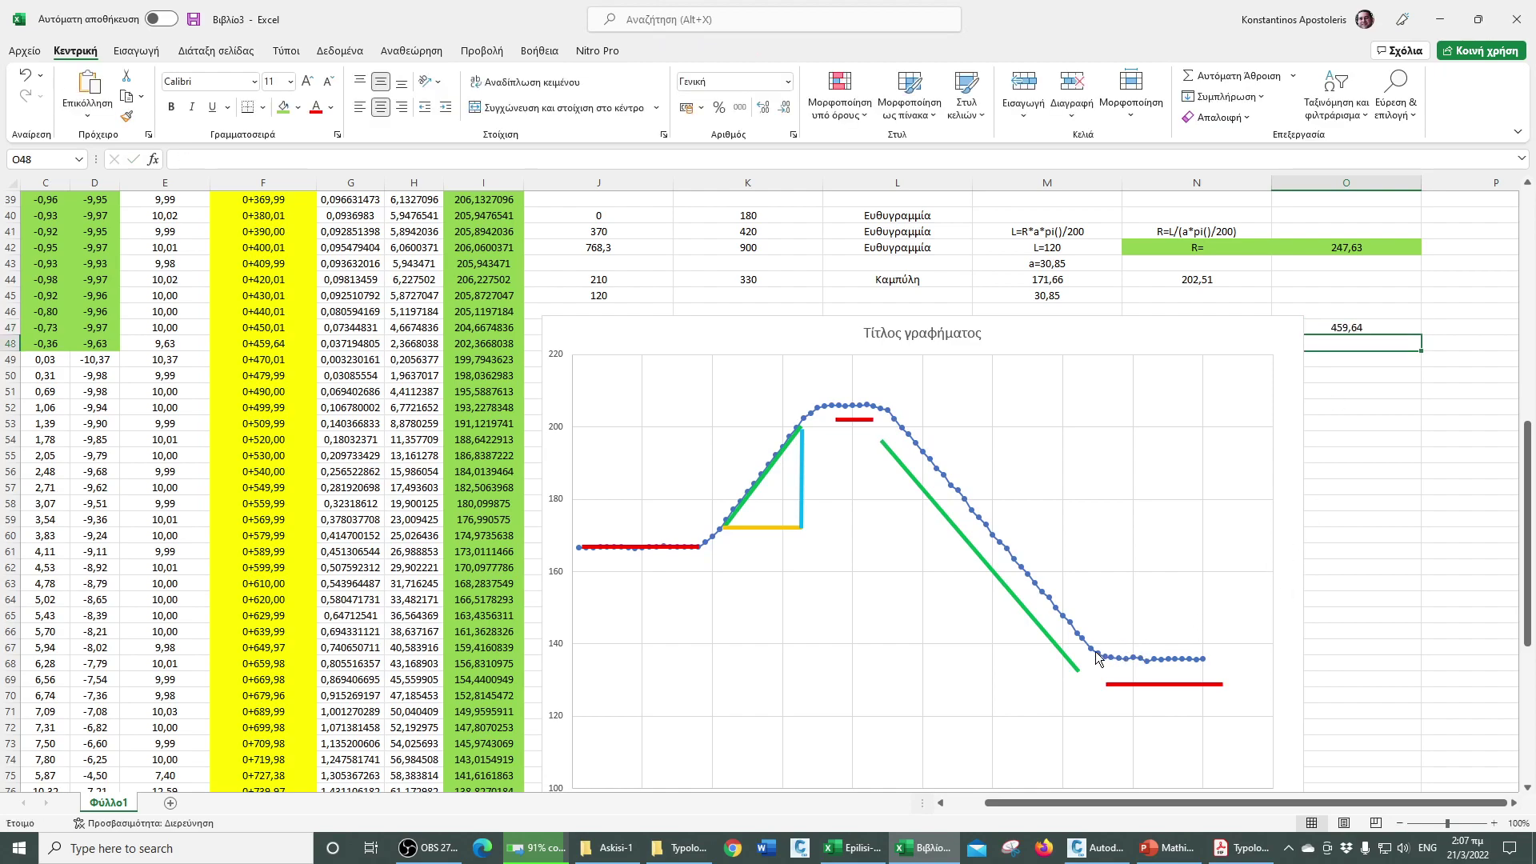
{"action": "mouse_move", "coordinate": [1093, 655]}
{"action": "type", "text": "739,97"}
{"action": "key", "text": "Return"}
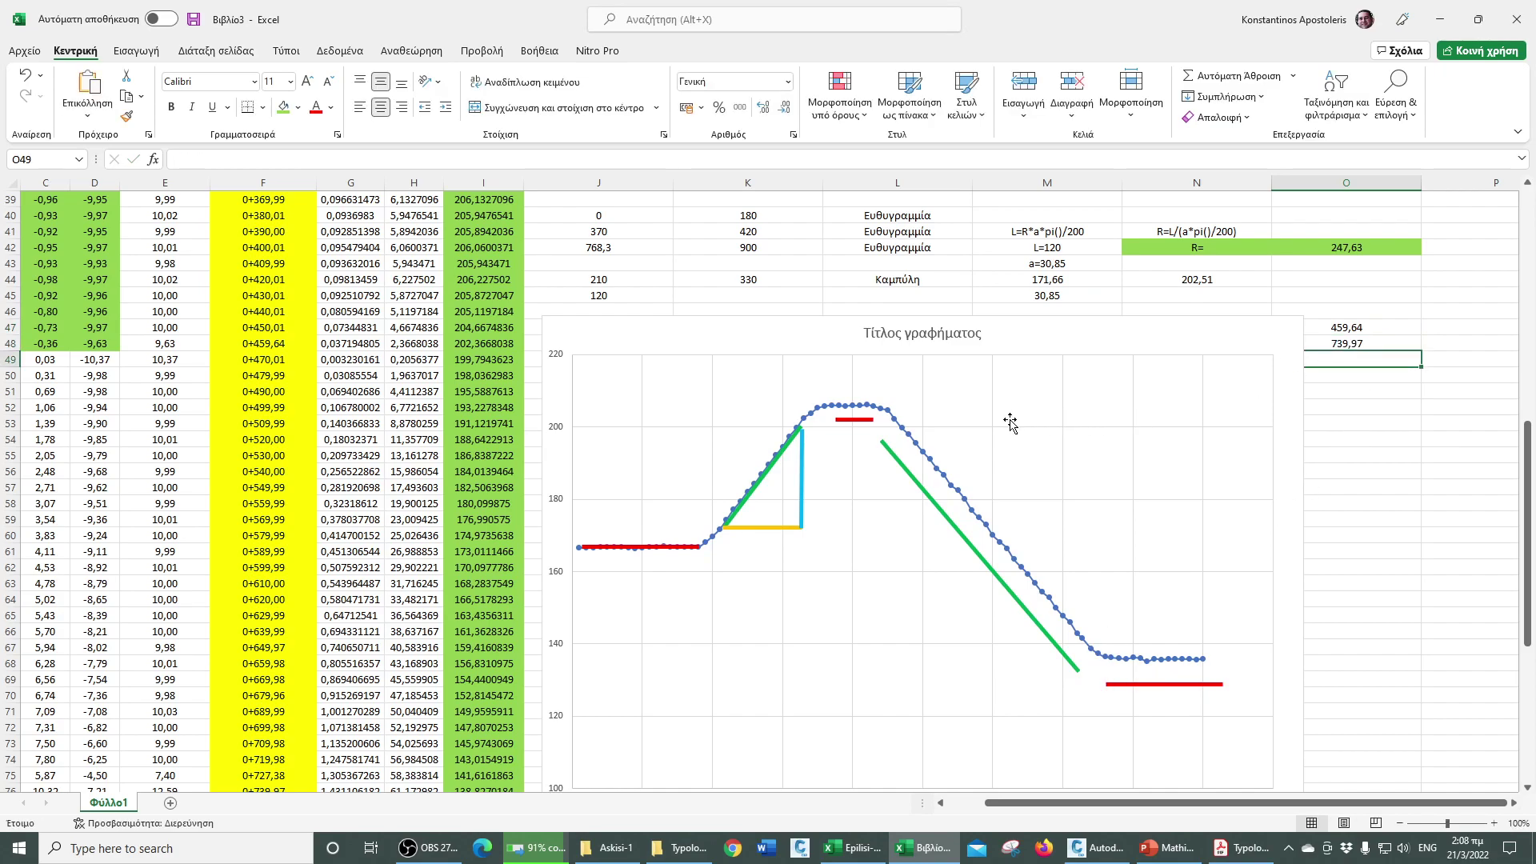
- Enter the second curve's start and end azimuths, 202,37 and 138,83, in P47 and P48
{"action": "mouse_move", "coordinate": [901, 432]}
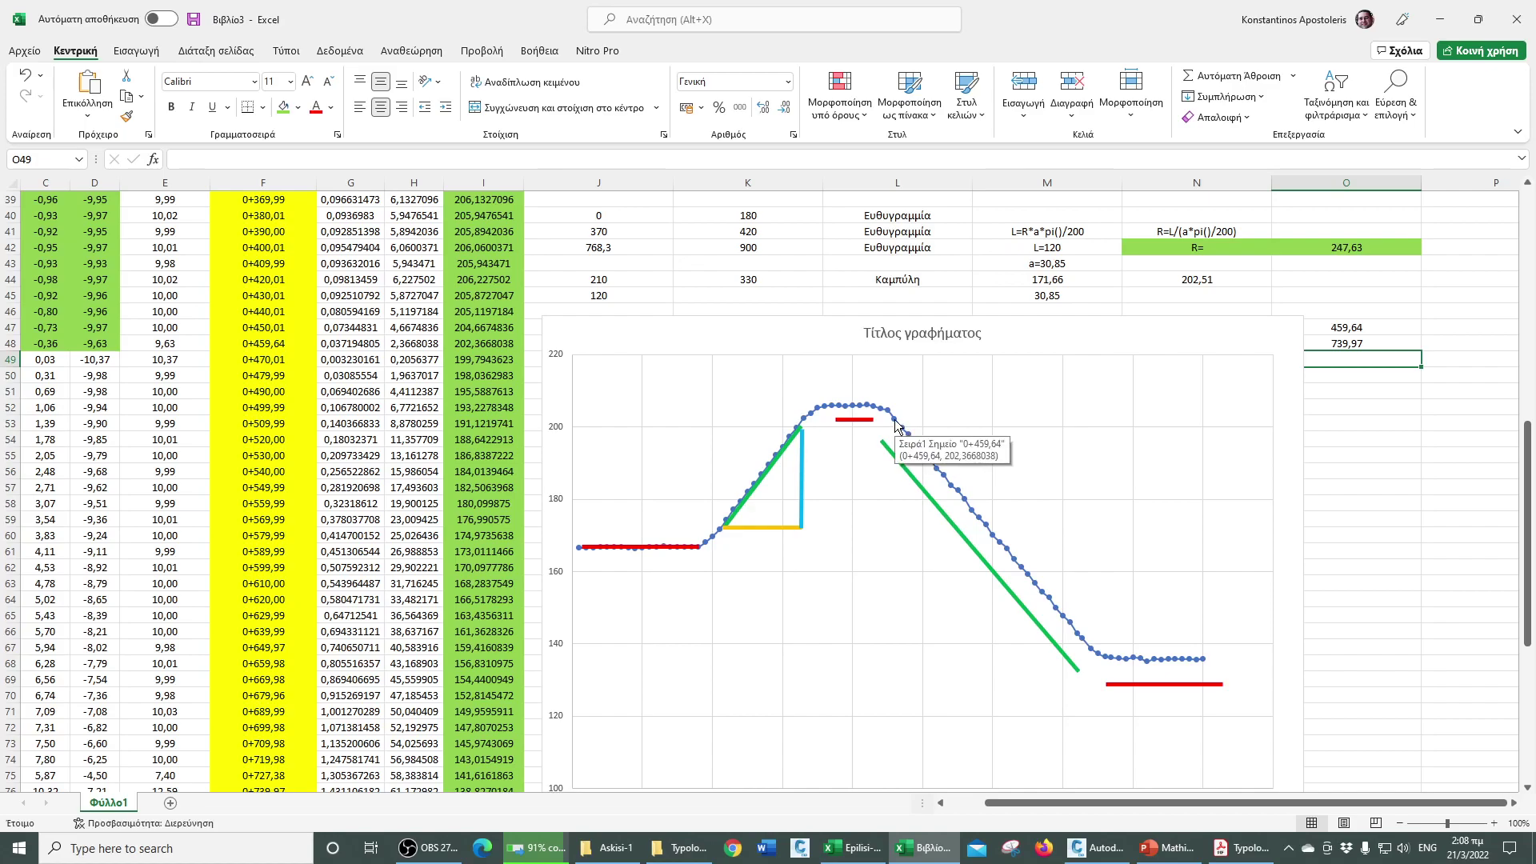
{"action": "left_click", "coordinate": [1452, 328]}
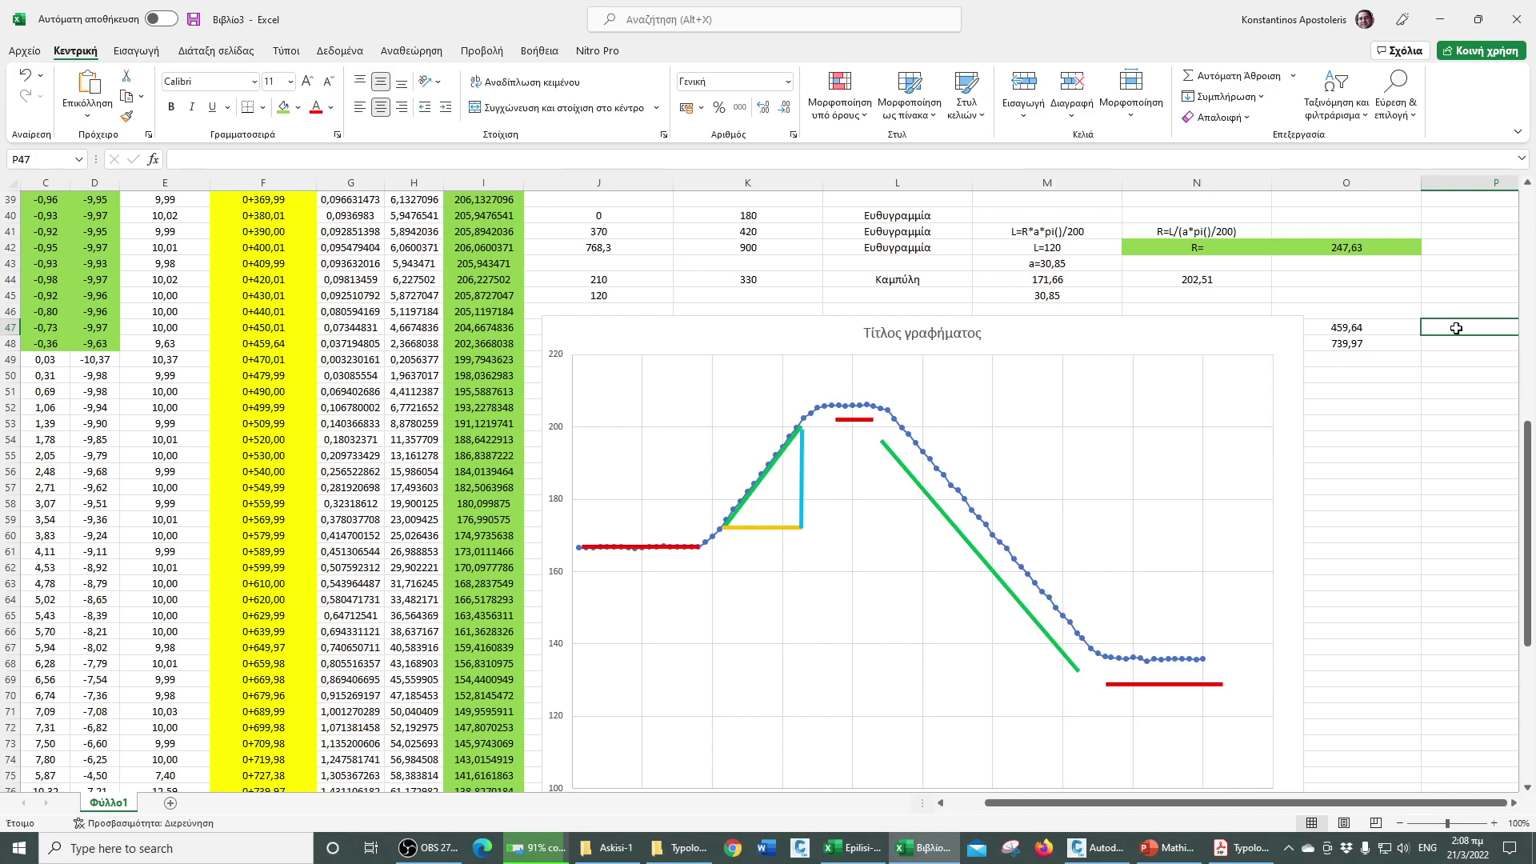
{"action": "type", "text": "202,37"}
{"action": "key", "text": "Return"}
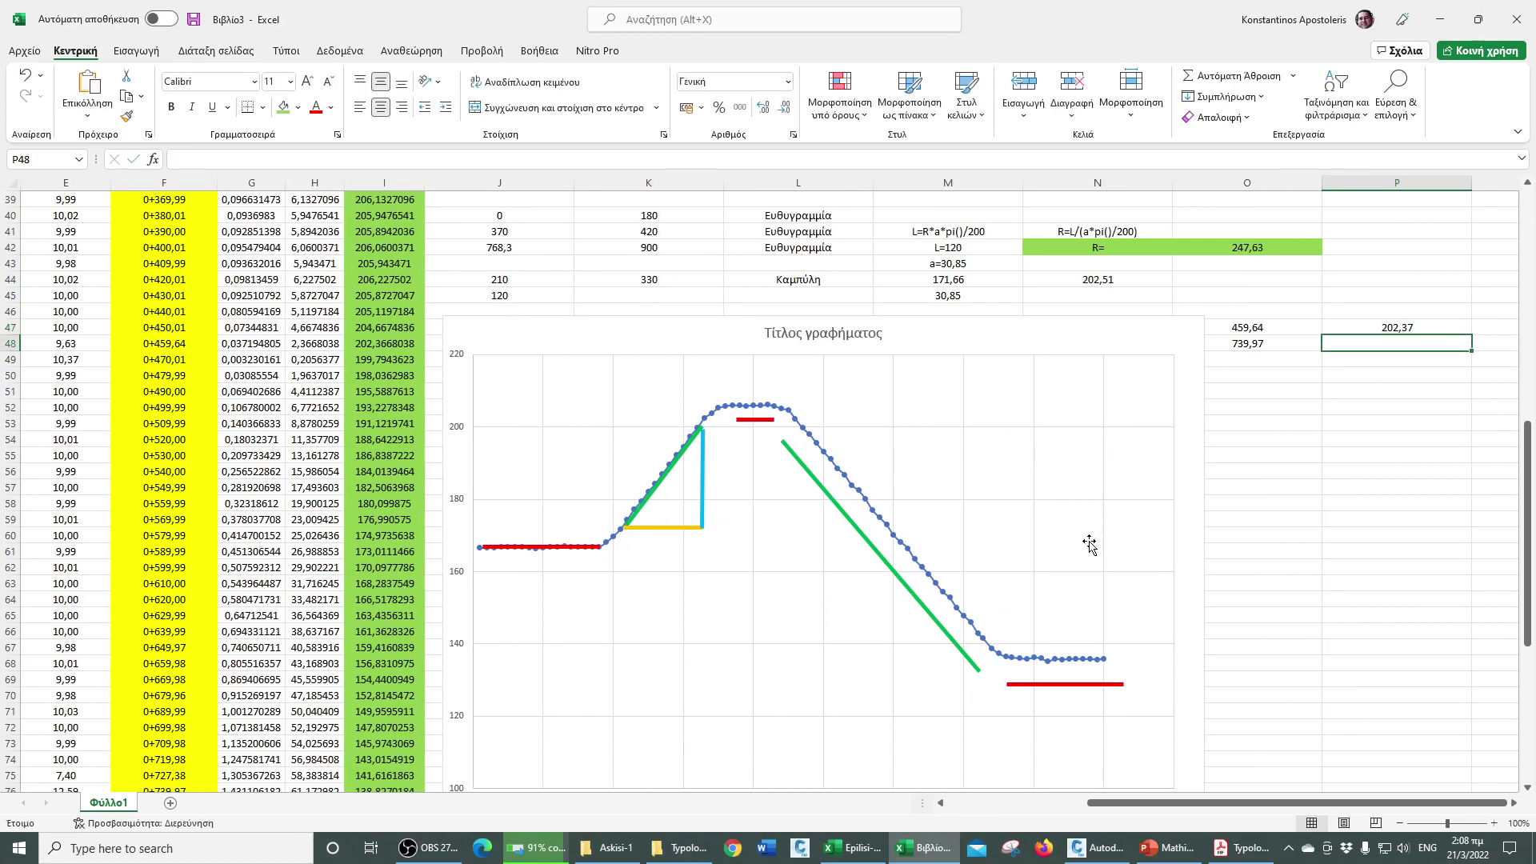
{"action": "mouse_move", "coordinate": [991, 653]}
{"action": "type", "text": "138,83"}
{"action": "key", "text": "Return"}
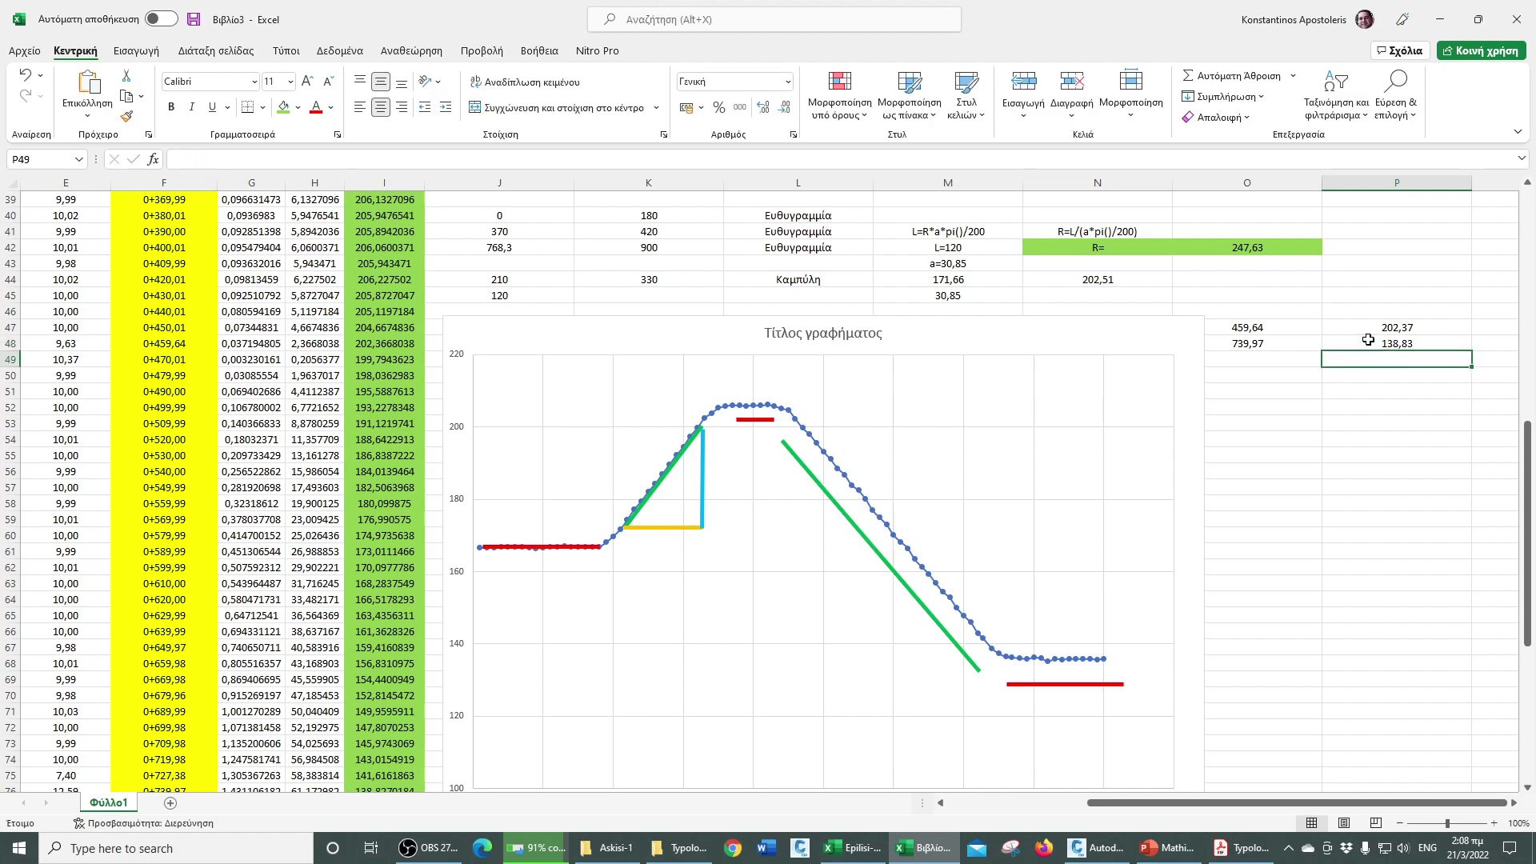
- Calculate the second curve's azimuth change in P49 as P47 minus P48
{"action": "type", "text": "="}
{"action": "key", "text": "Up"}
{"action": "key", "text": "Up"}
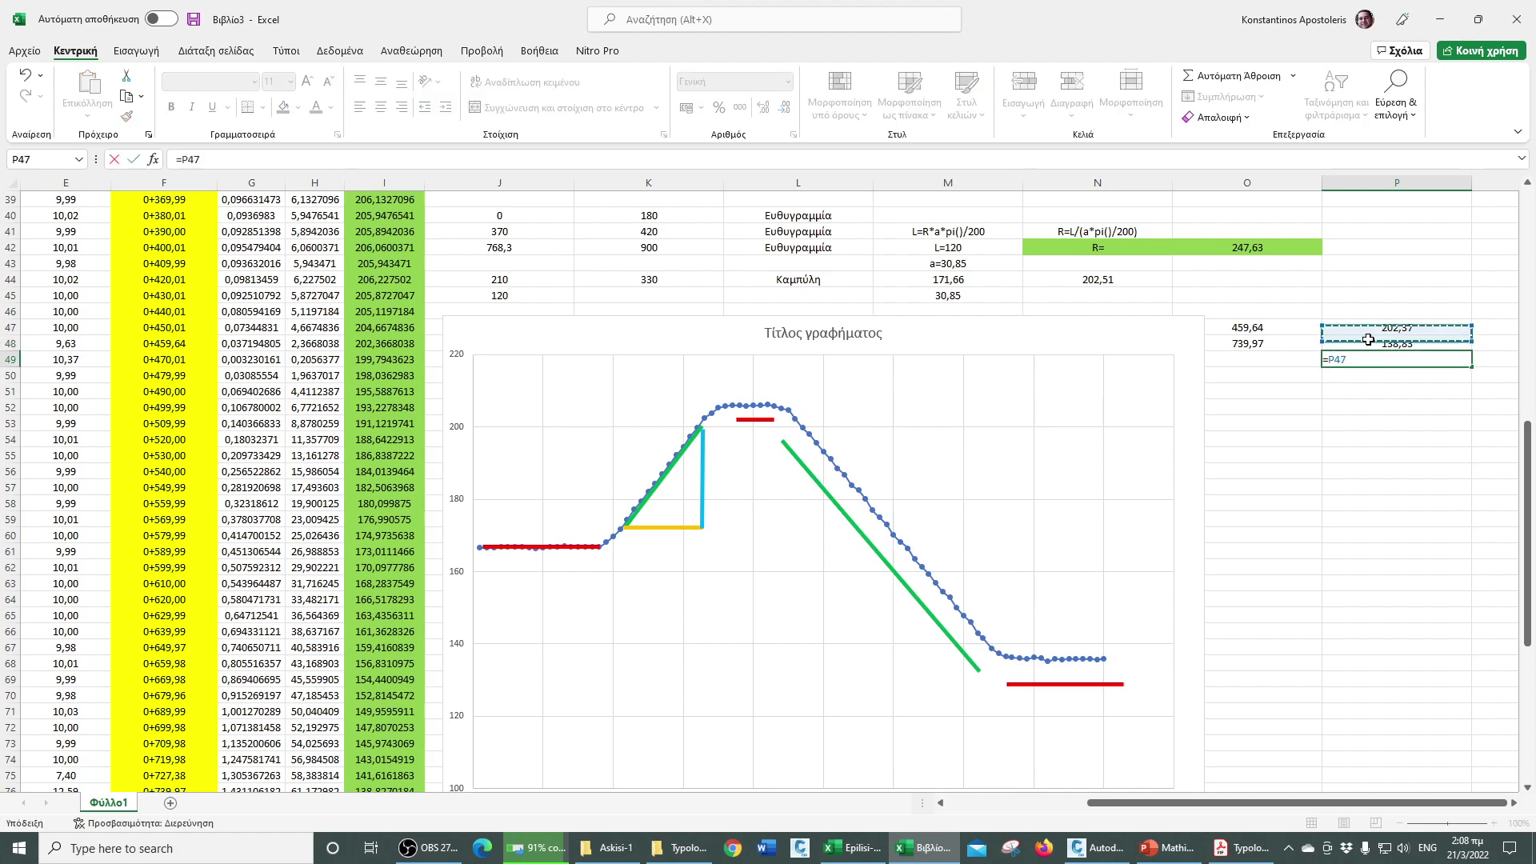
{"action": "type", "text": "-"}
{"action": "key", "text": "Up"}
{"action": "key", "text": "shift+Tab"}
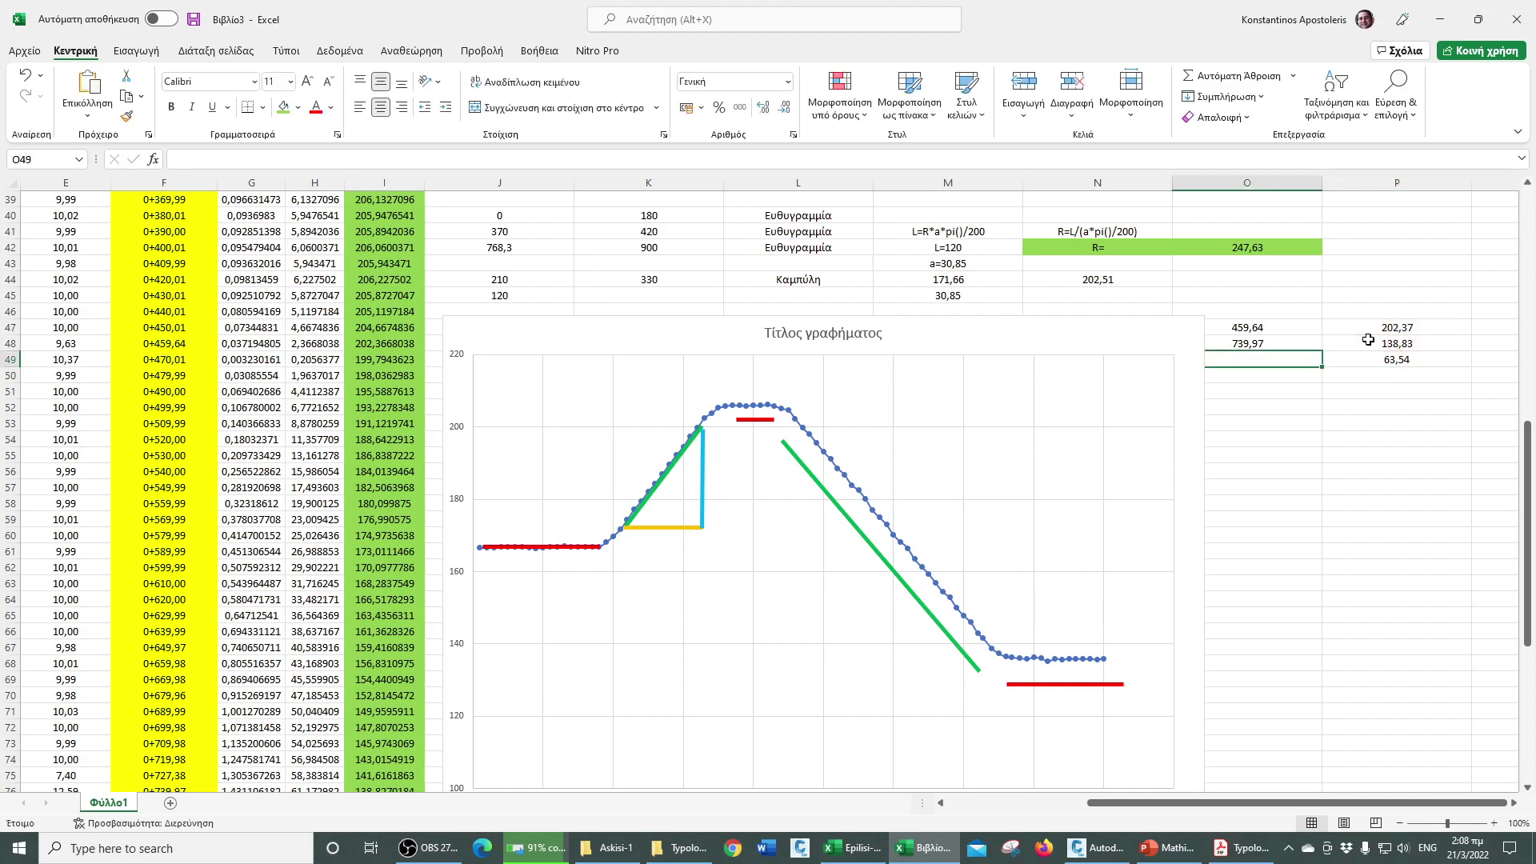
- Calculate the second curve's length in O49 as O48 minus O47
{"action": "type", "text": "="}
{"action": "key", "text": "Up"}
{"action": "type", "text": "-"}
{"action": "key", "text": "Up"}
{"action": "key", "text": "Up"}
{"action": "key", "text": "Return"}
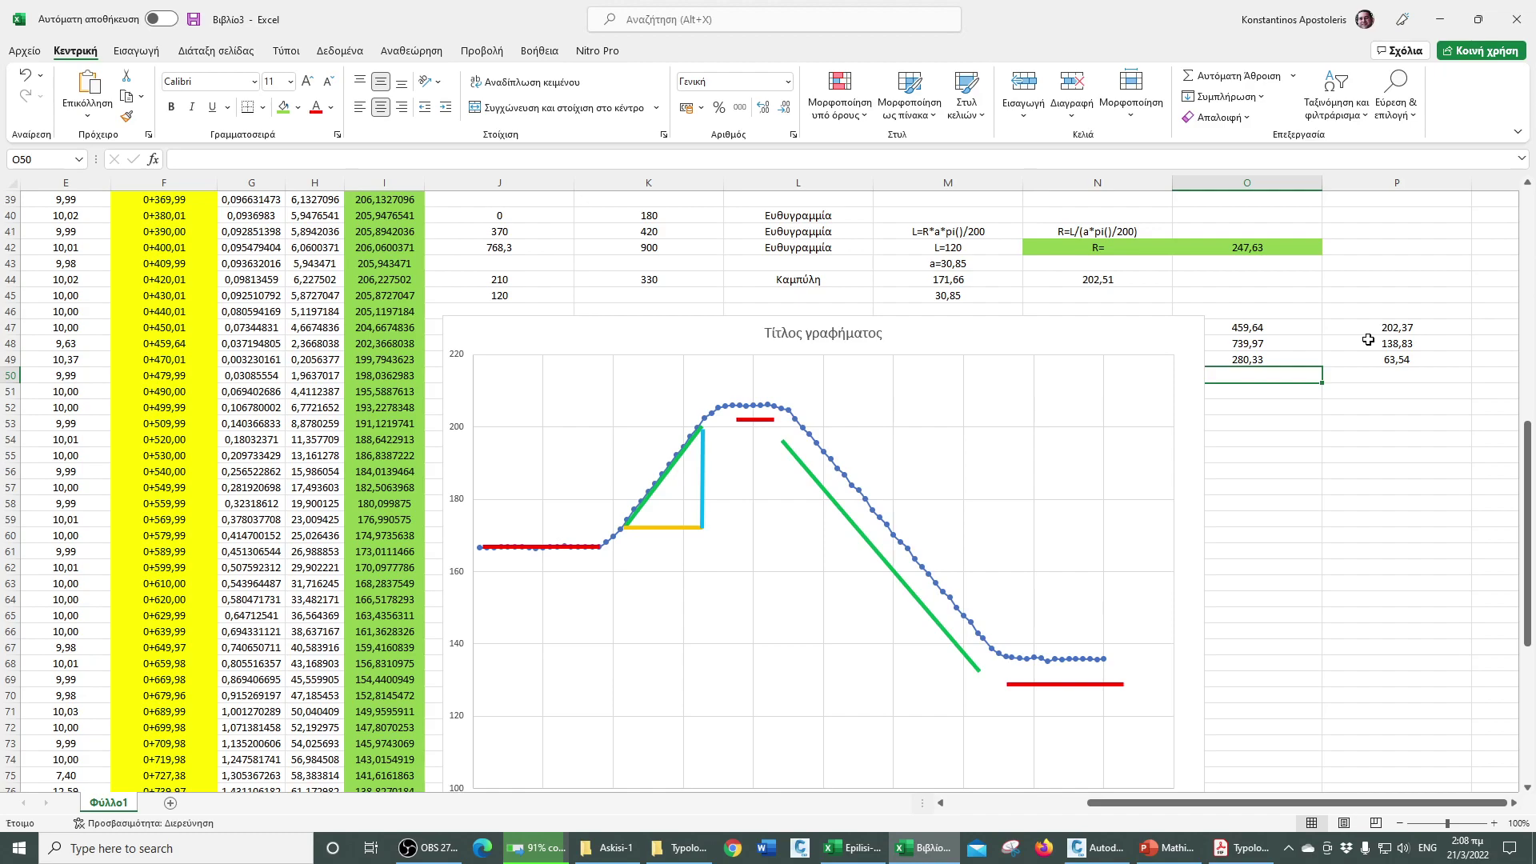
- Label O50 as R= and calculate the second curve's radius in P50 with =O49/P49*200/PI()
{"action": "type", "text": "R="}
{"action": "key", "text": "Tab"}
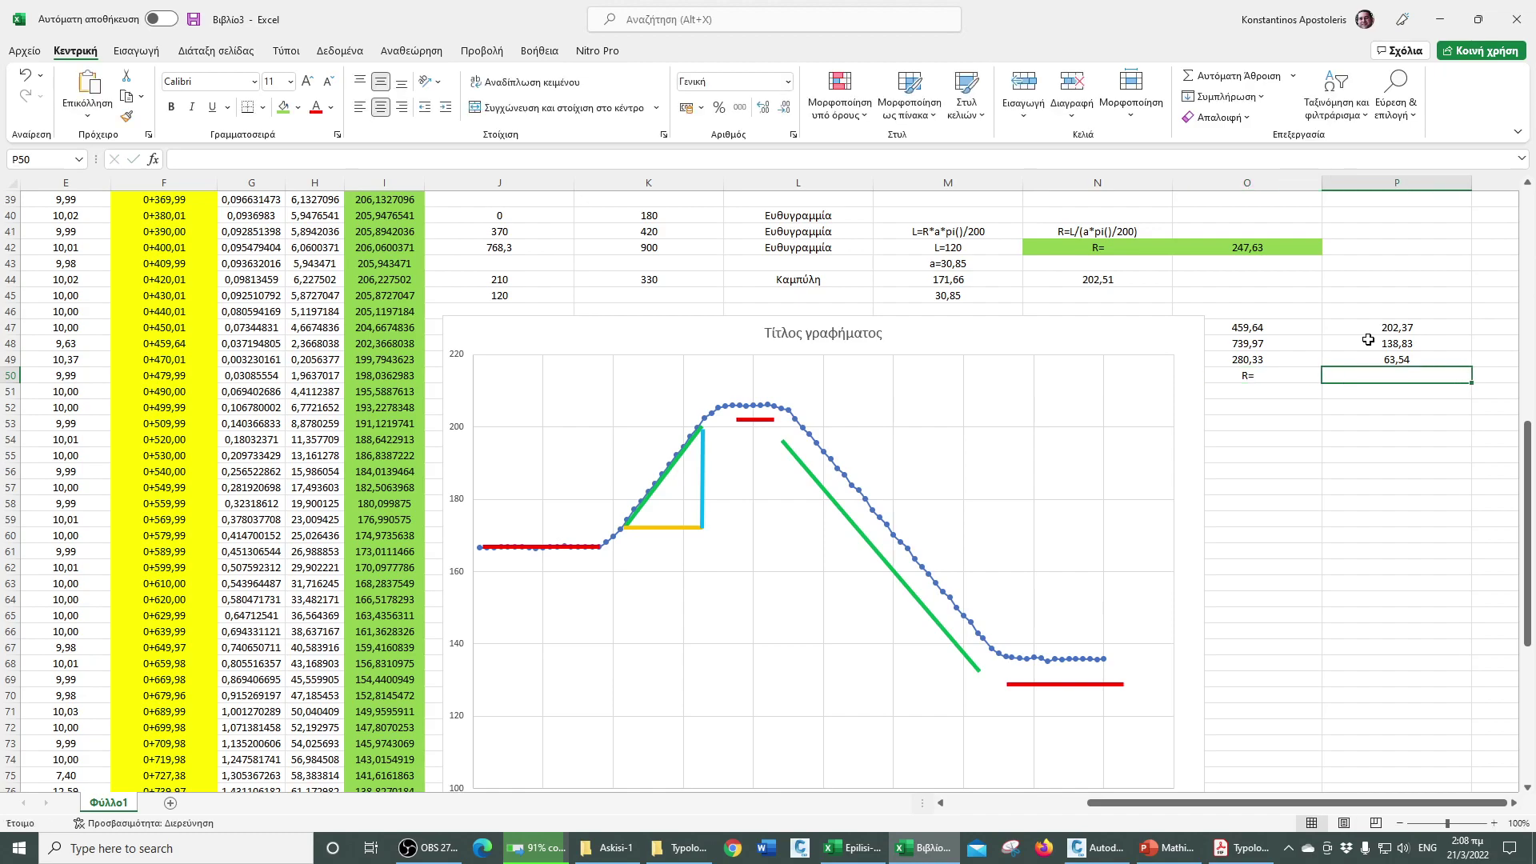
{"action": "type", "text": "="}
{"action": "key", "text": "Up"}
{"action": "key", "text": "Left"}
{"action": "type", "text": "/"}
{"action": "key", "text": "Up"}
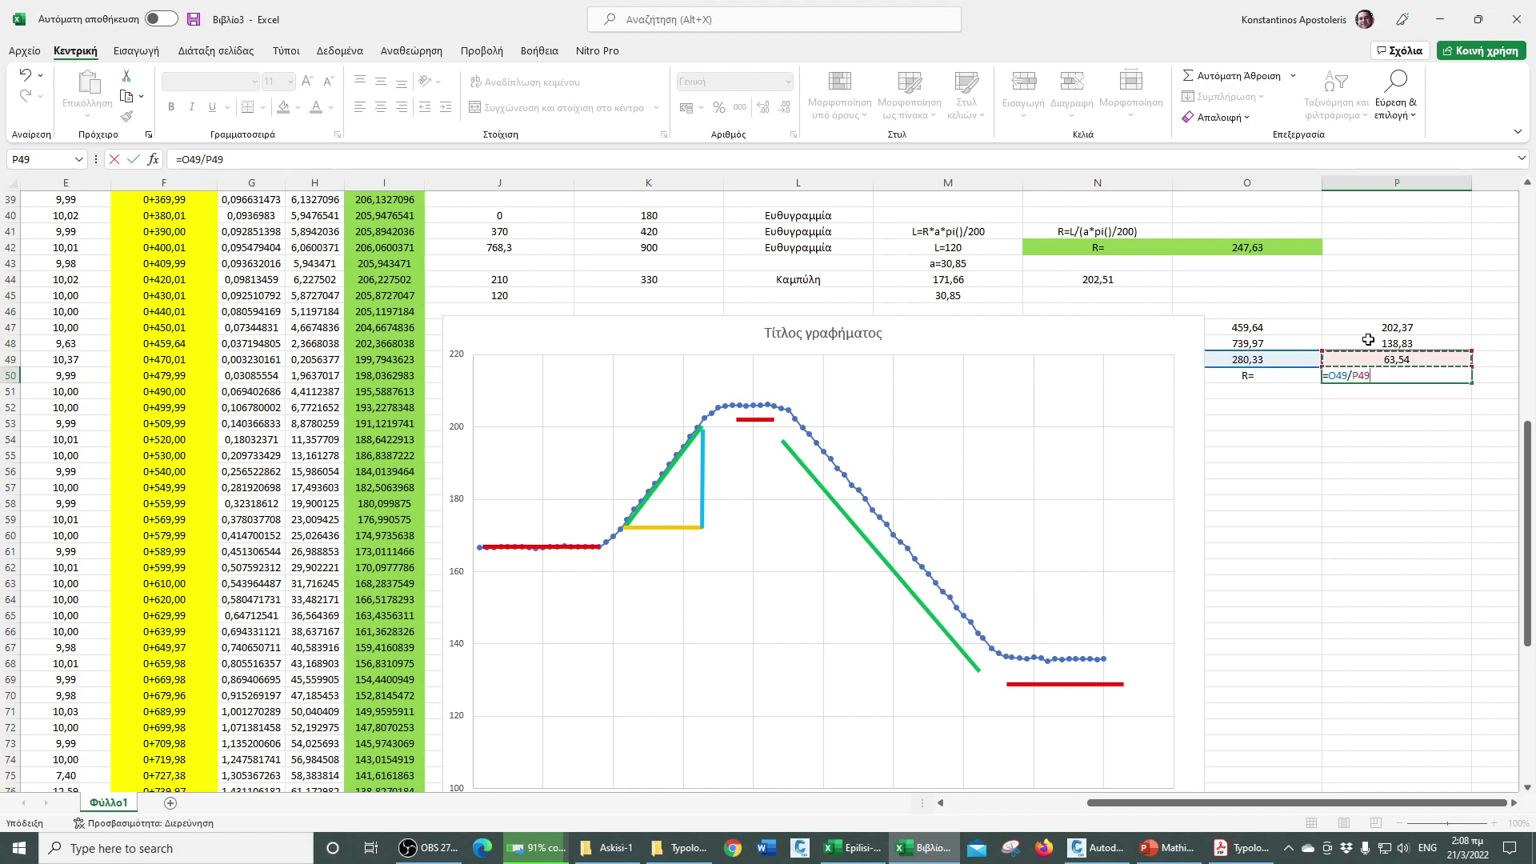
{"action": "type", "text": "*200/pi()"}
{"action": "key", "text": "Return"}
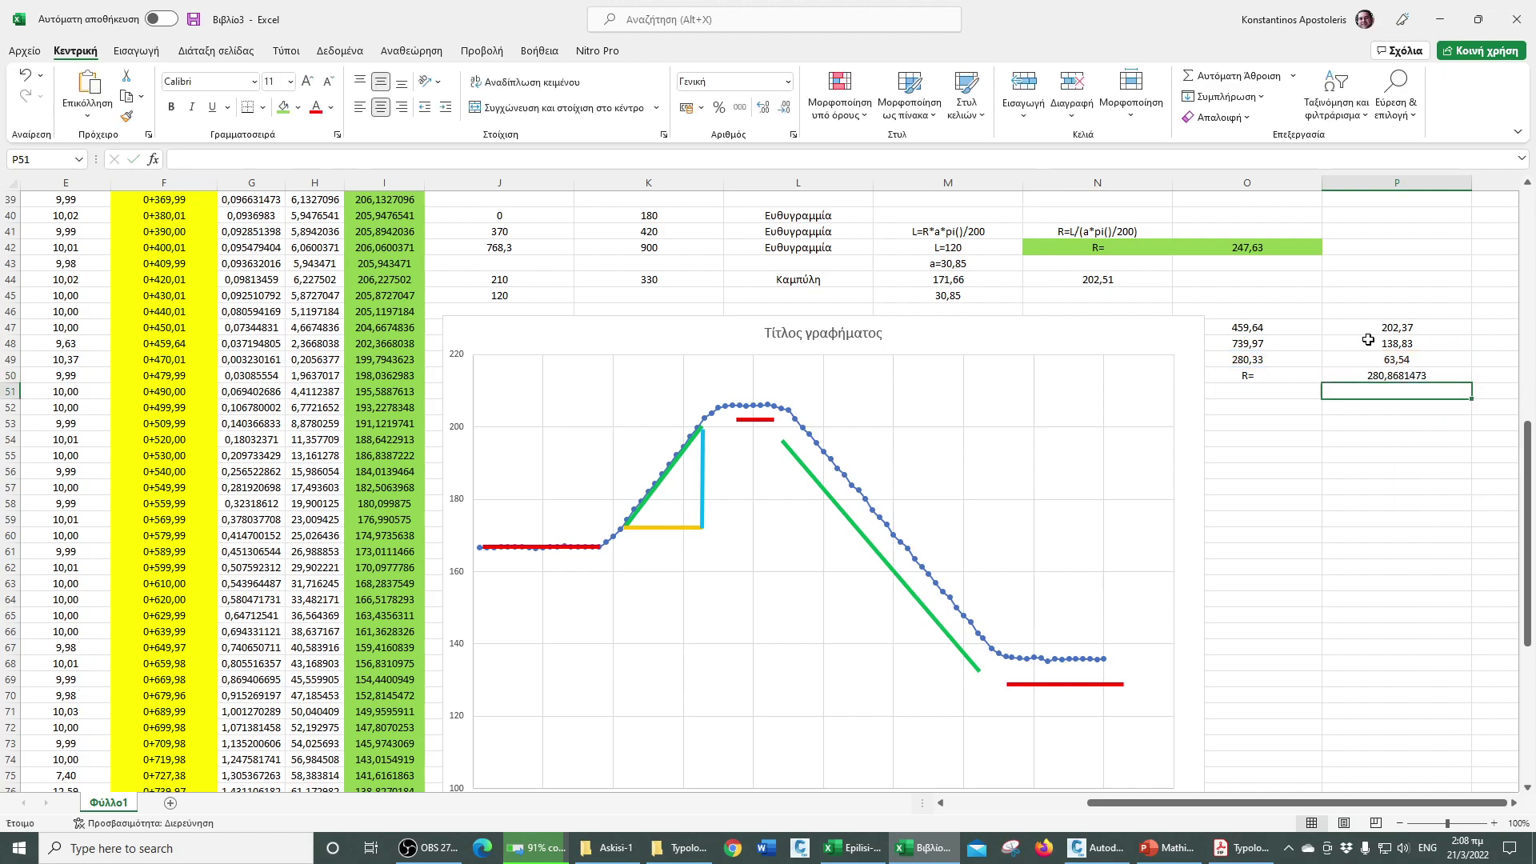
- Copy the green two-decimal formatting of O42 onto the second radius in P50
{"action": "left_click", "coordinate": [1272, 248]}
{"action": "left_click", "coordinate": [126, 116]}
{"action": "left_click", "coordinate": [1408, 376]}
{"action": "left_click", "coordinate": [1378, 457]}
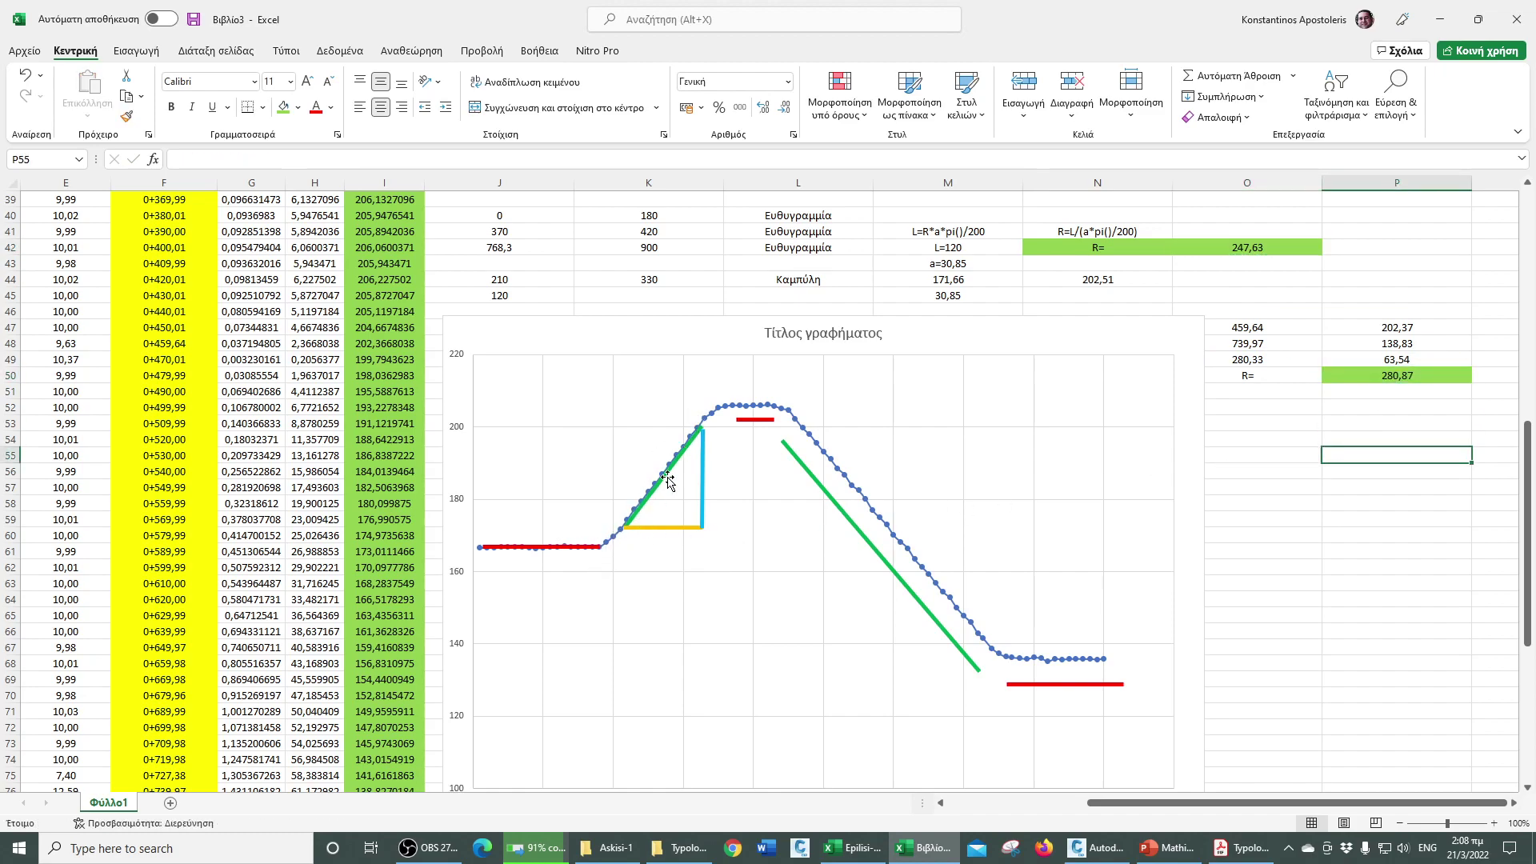
- Inspect the road's straights and curves along its axis in the Civil 3D drawing, and return to the Excel workbook
{"action": "mouse_move", "coordinate": [1085, 853]}
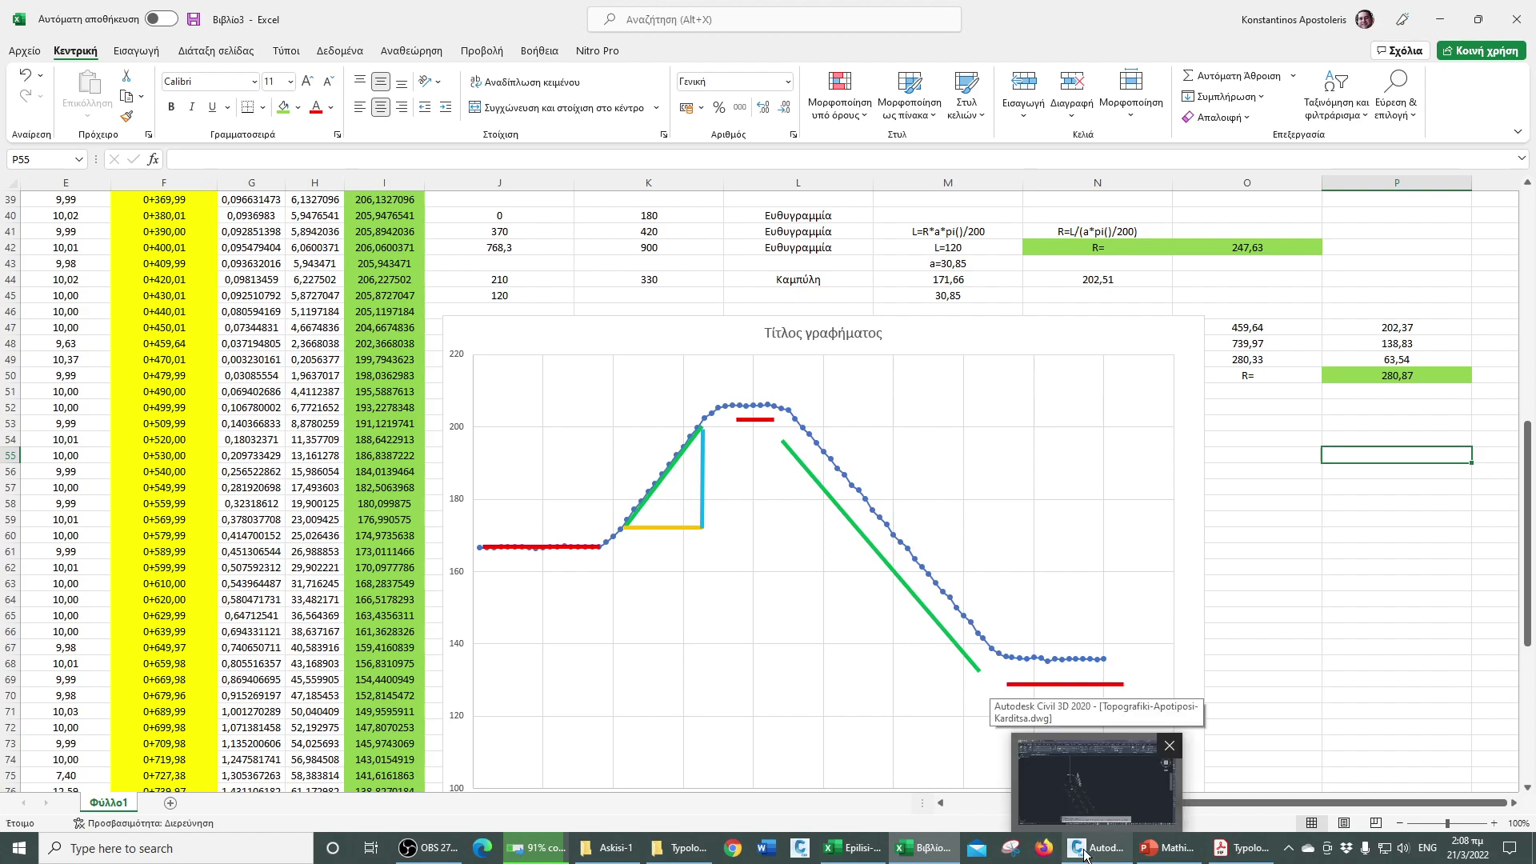
{"action": "left_click", "coordinate": [1085, 853]}
{"action": "scroll", "coordinate": [812, 360], "scroll_direction": "down", "scroll_amount": 5}
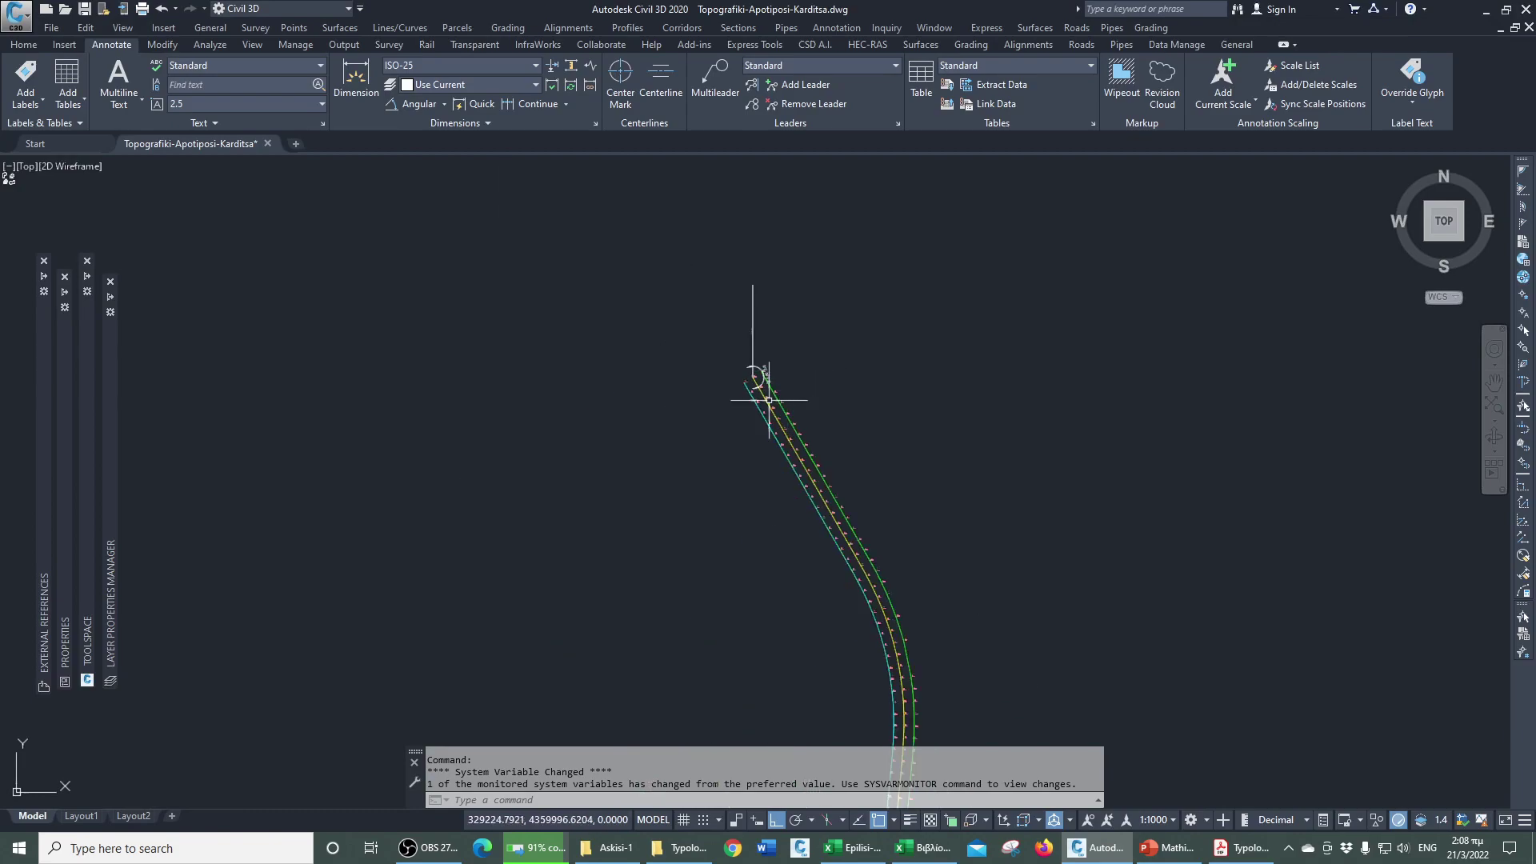
{"action": "scroll", "coordinate": [859, 527], "scroll_direction": "down", "scroll_amount": 3}
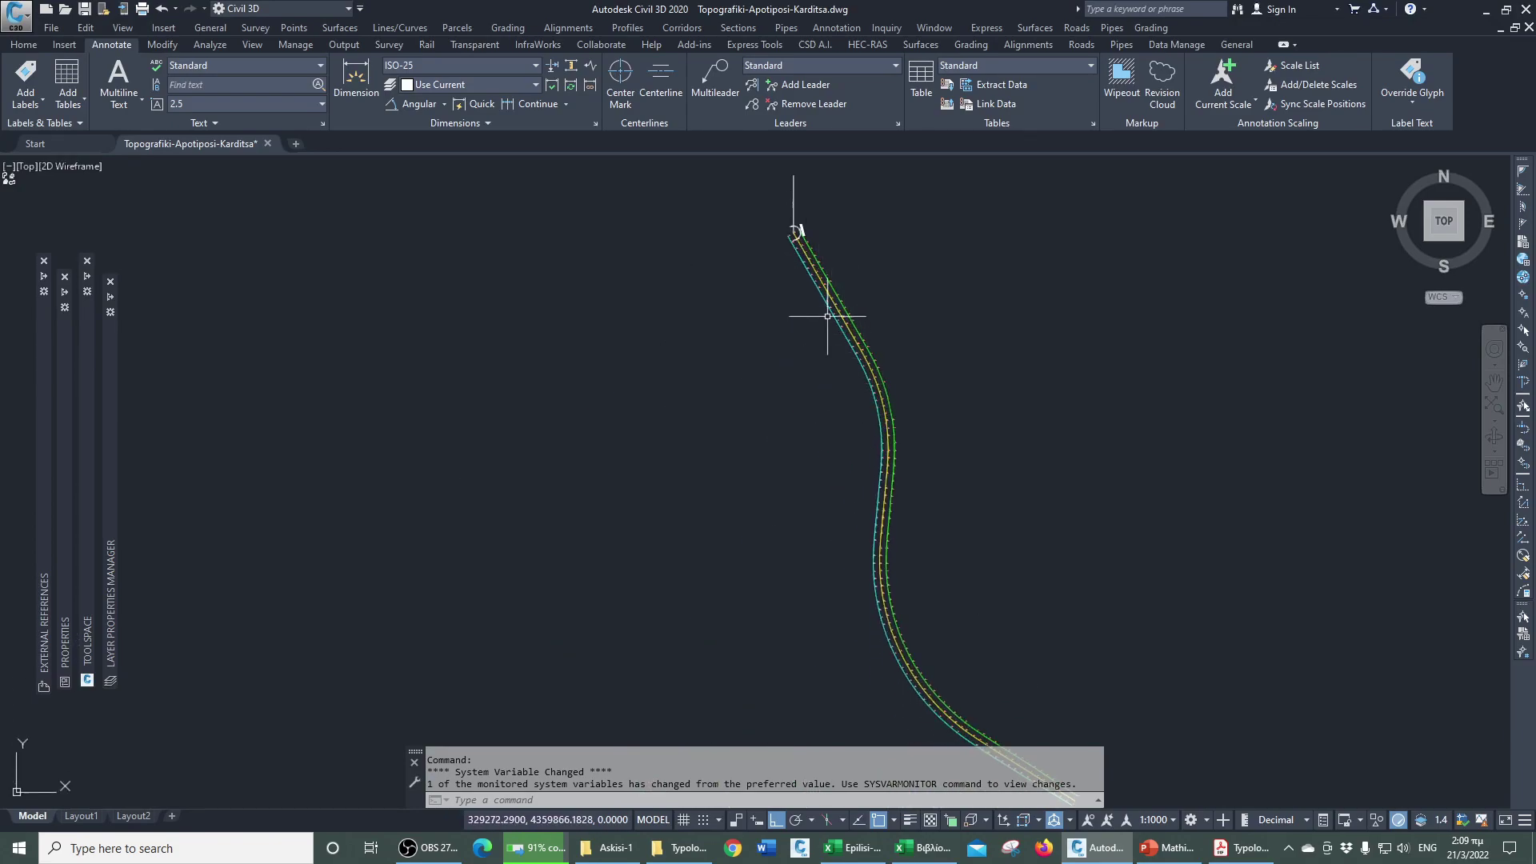
{"action": "mouse_move", "coordinate": [892, 508]}
{"action": "left_mouse_down"}
{"action": "mouse_move", "coordinate": [970, 507]}
{"action": "mouse_move", "coordinate": [892, 354]}
{"action": "left_mouse_up"}
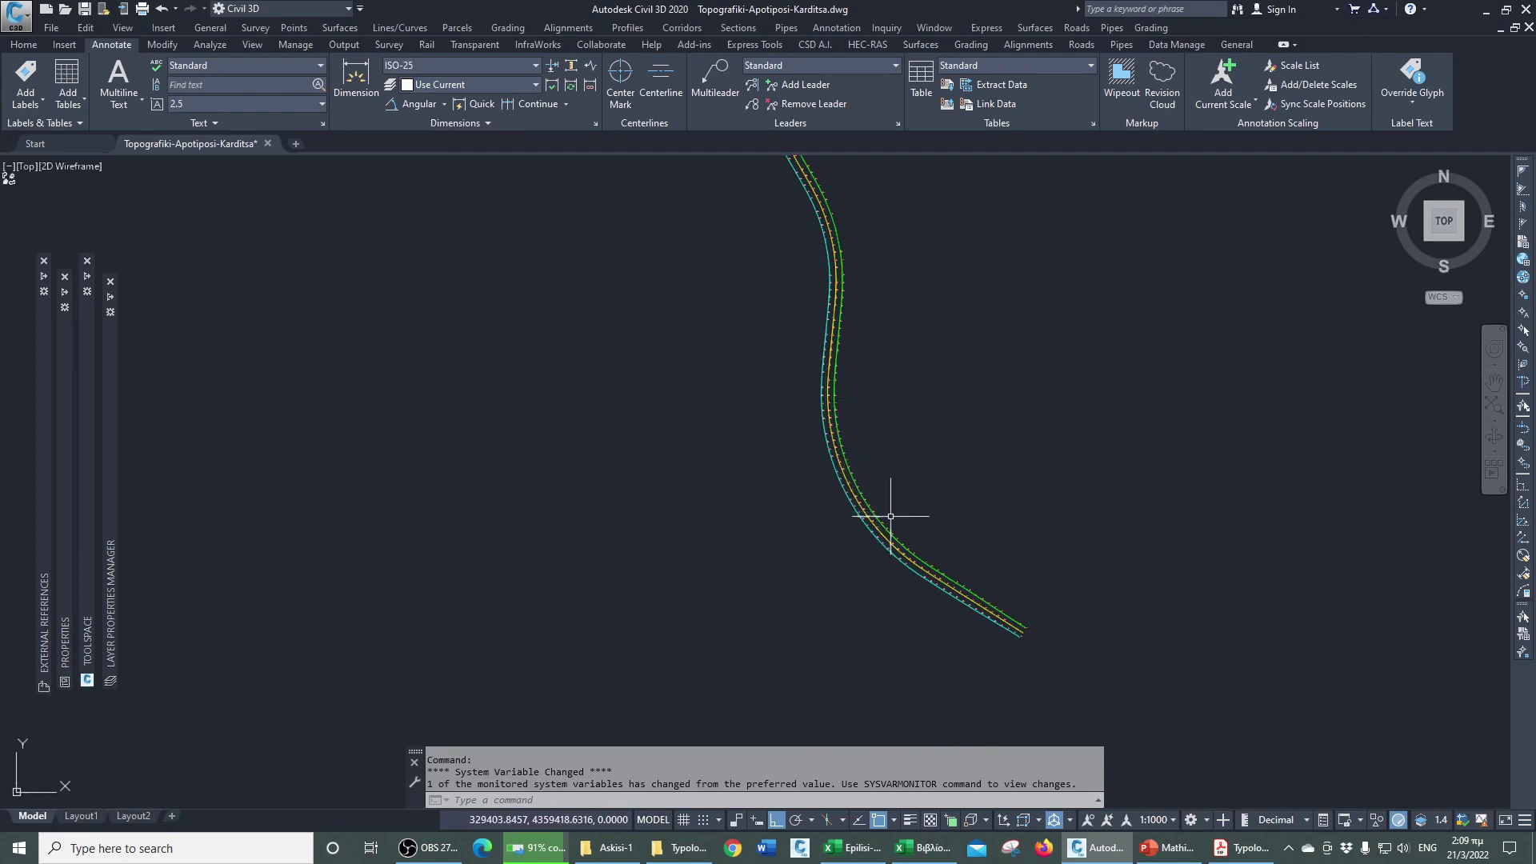
{"action": "left_click", "coordinate": [897, 856]}
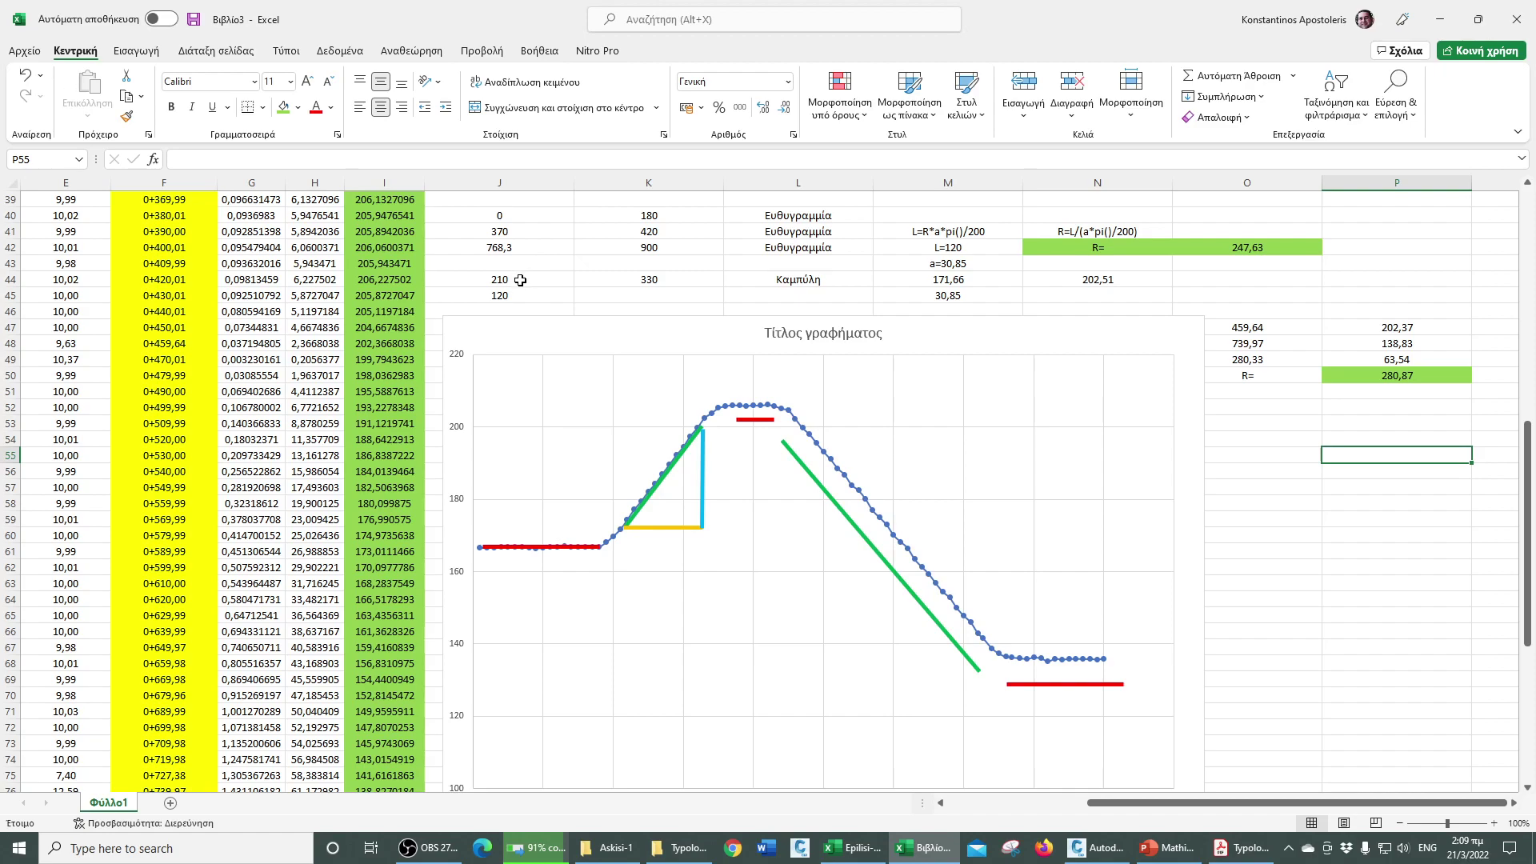
- Move the first straight's row up into J39:L39 and the curve's row from J44:L44 into J40:L40
{"action": "left_click_drag", "start_coordinate": [512, 214], "coordinate": [732, 211]}
{"action": "left_click_drag", "start_coordinate": [504, 215], "coordinate": [733, 199]}
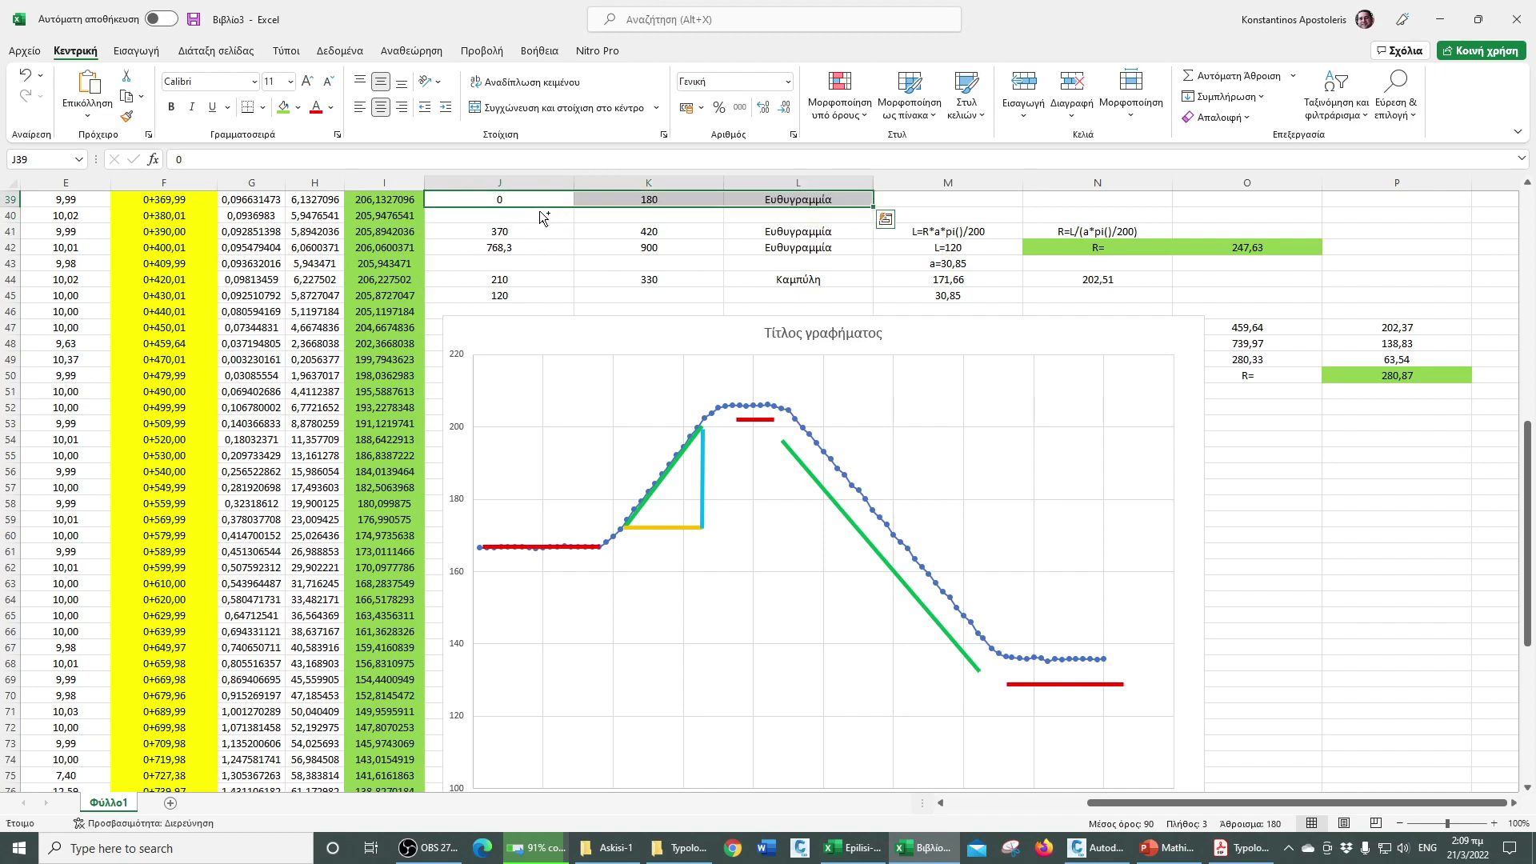
{"action": "left_click_drag", "start_coordinate": [506, 280], "coordinate": [774, 282]}
{"action": "key", "text": "ctrl+c"}
{"action": "left_click", "coordinate": [510, 221]}
{"action": "key", "text": "ctrl+v"}
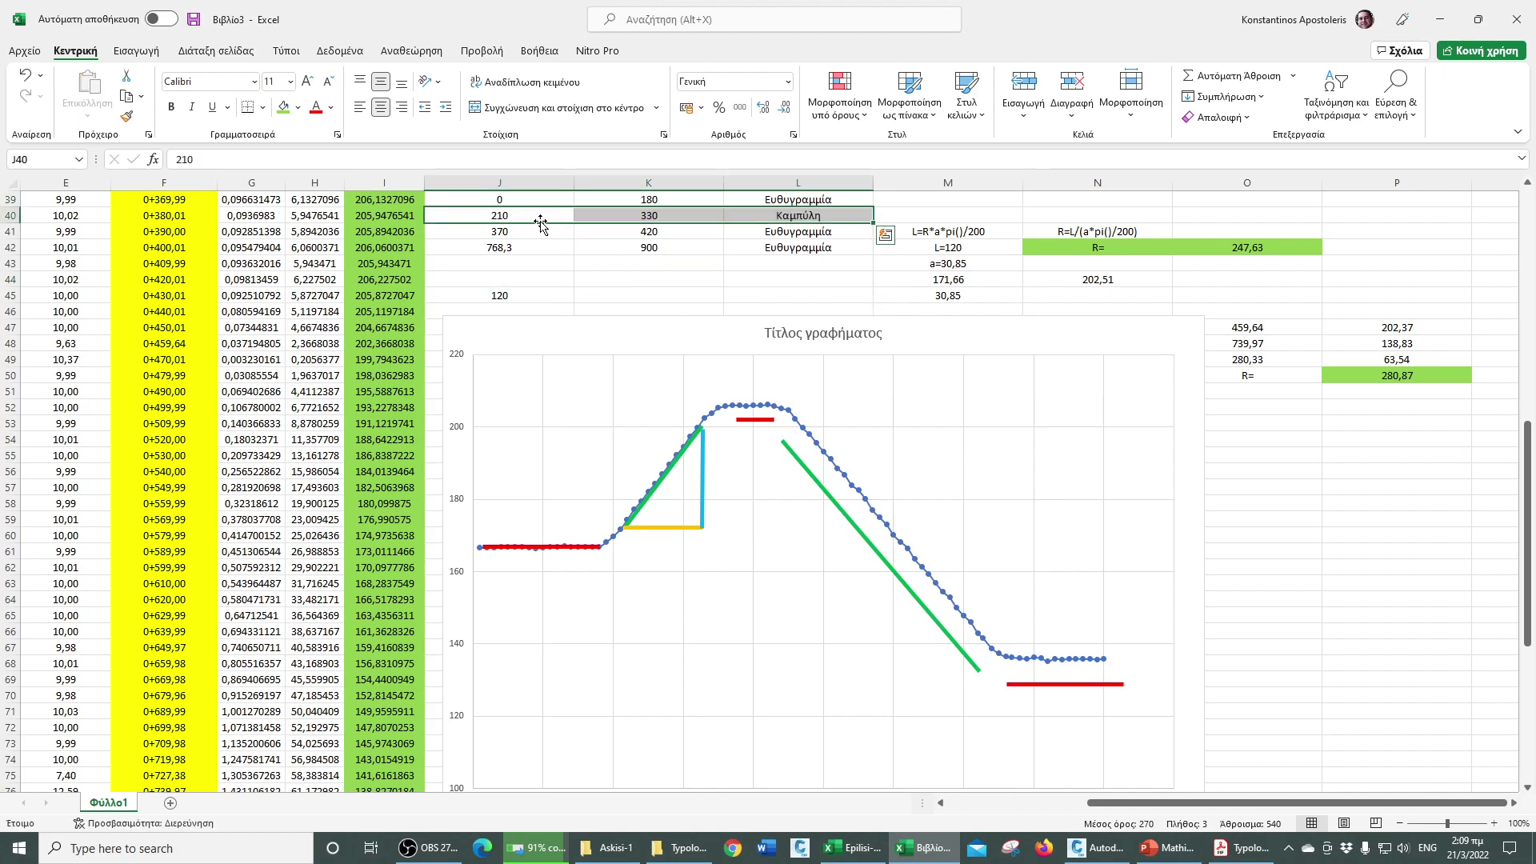
- Fill the first straight's end in K39 and the first curve's start in J40 with orange
{"action": "left_click", "coordinate": [609, 201]}
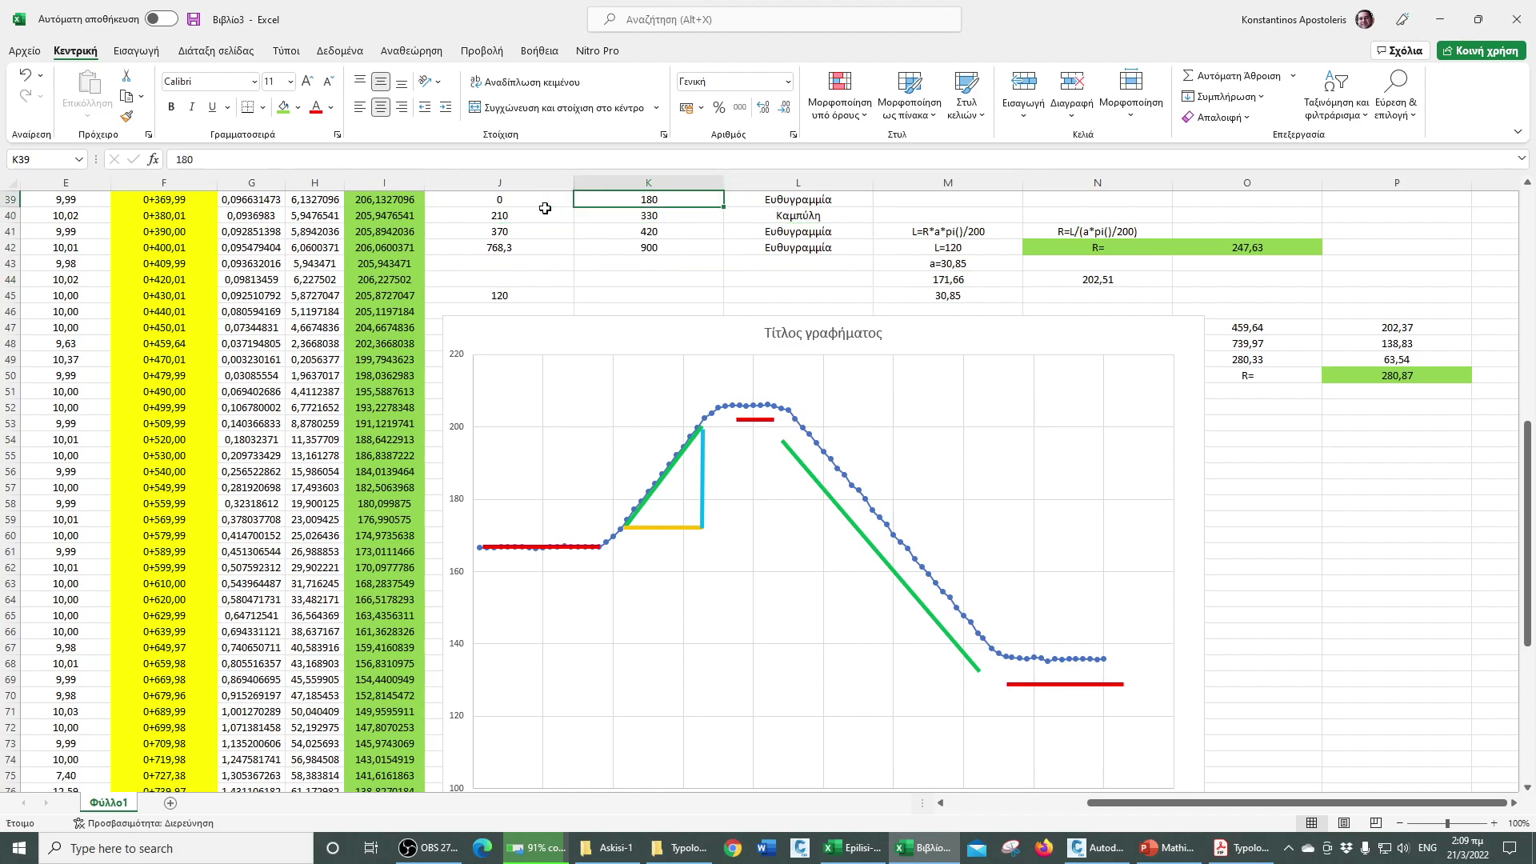
{"action": "left_click", "coordinate": [520, 215], "text": "ctrl"}
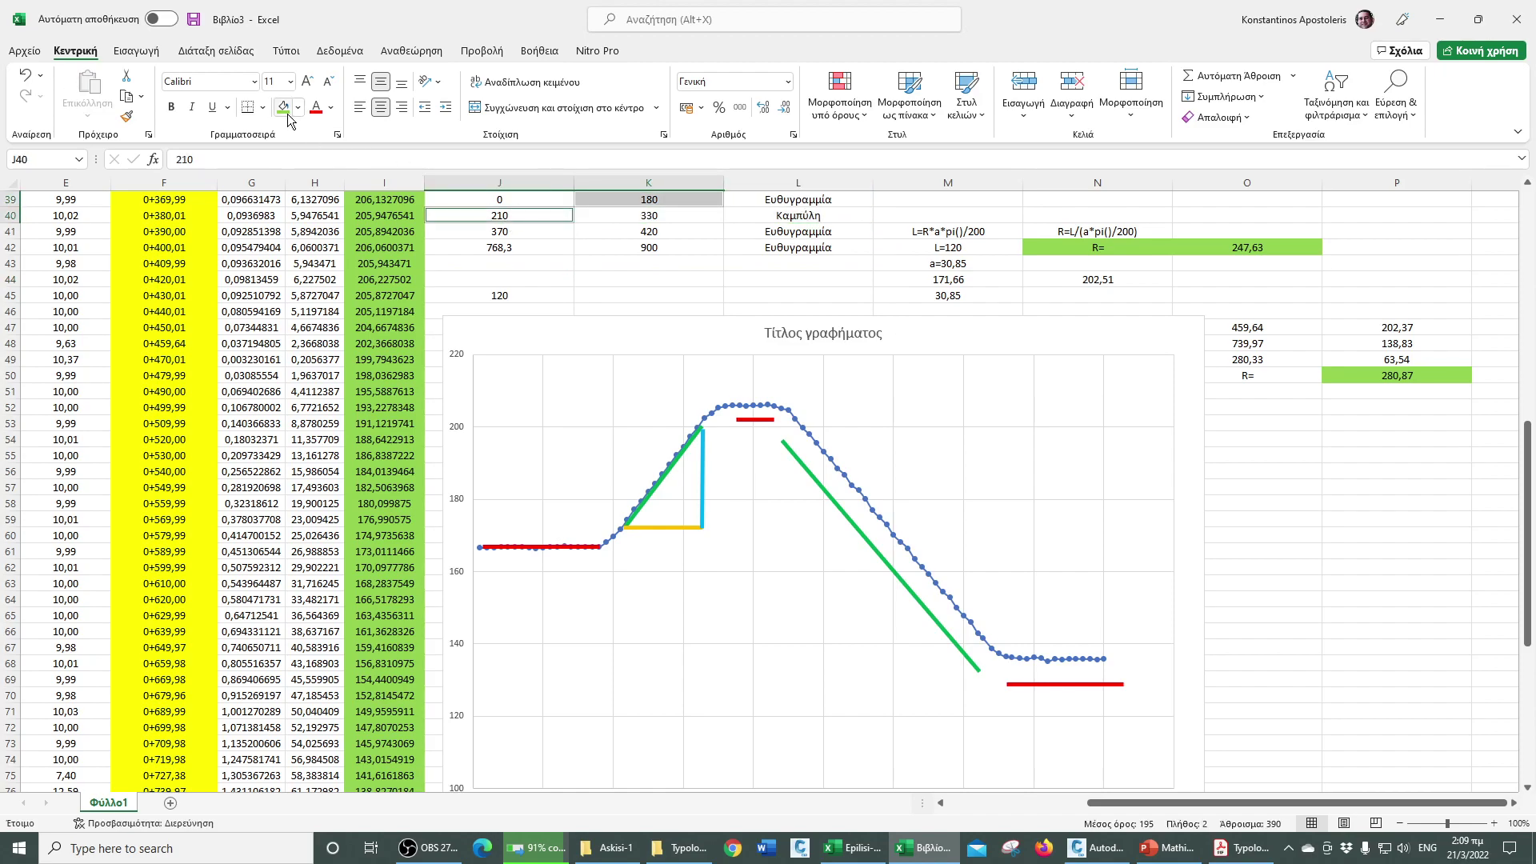
{"action": "left_click", "coordinate": [298, 107]}
{"action": "left_click", "coordinate": [309, 257]}
{"action": "left_click", "coordinate": [552, 278]}
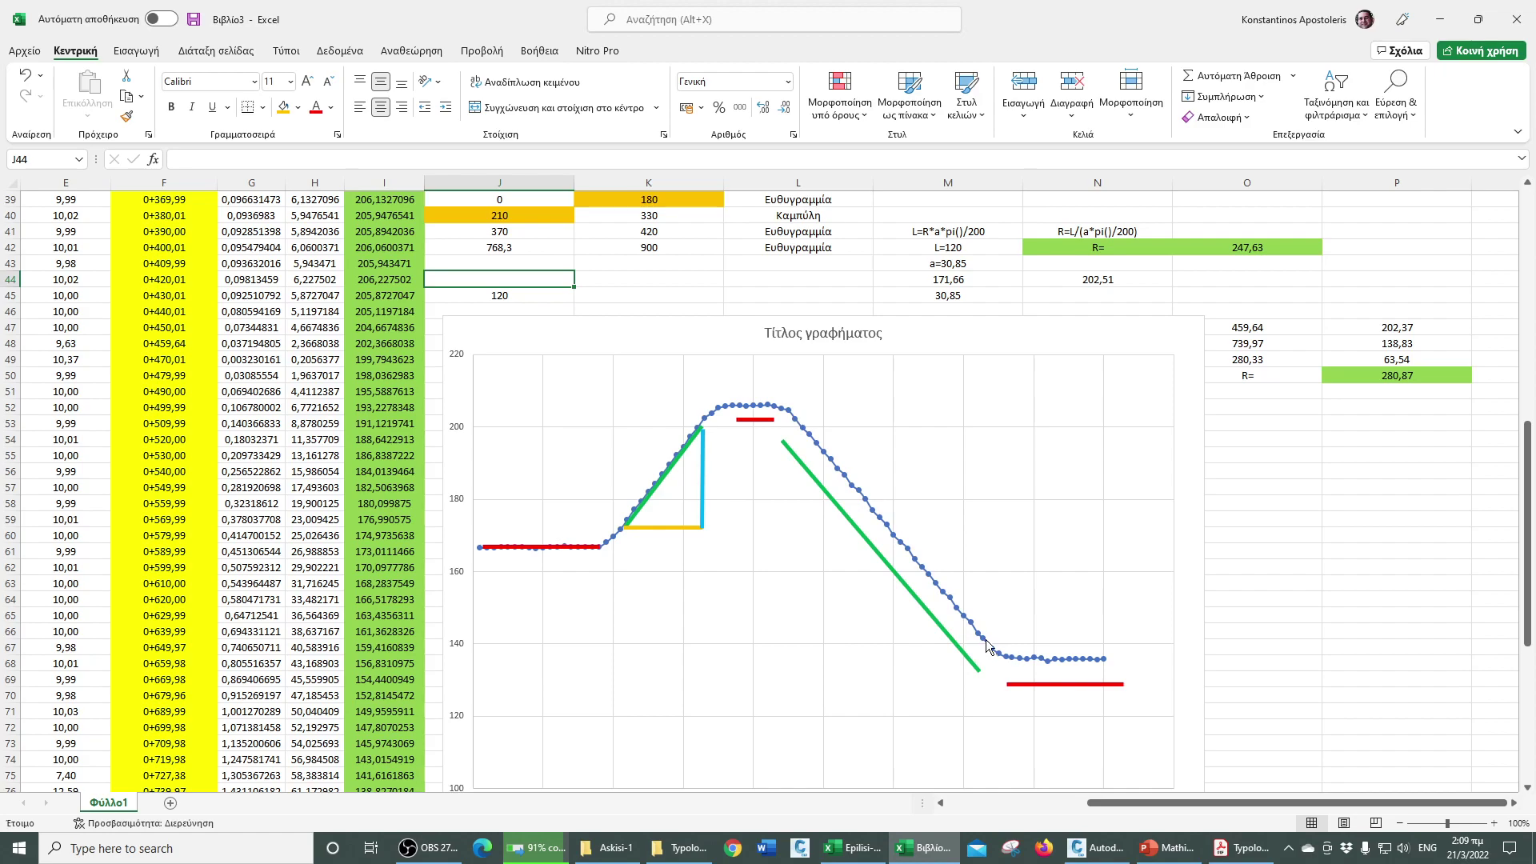
- Label O54 as L= and calculate the first transition's length in P54 with =J40-K39
{"action": "mouse_move", "coordinate": [990, 652]}
{"action": "left_click", "coordinate": [533, 217]}
{"action": "left_click", "coordinate": [631, 200]}
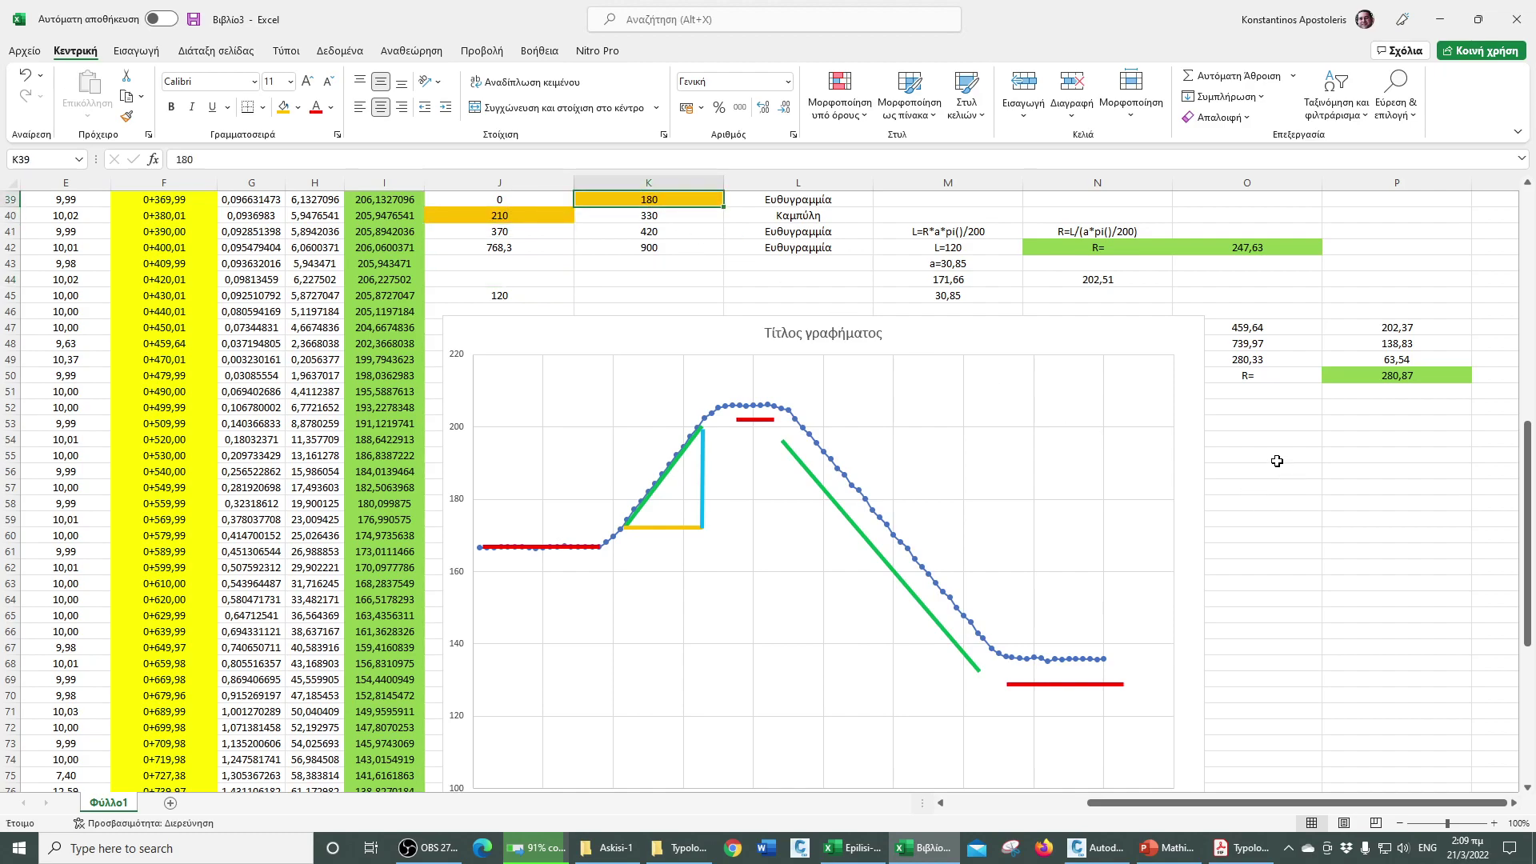
{"action": "left_click", "coordinate": [1256, 441]}
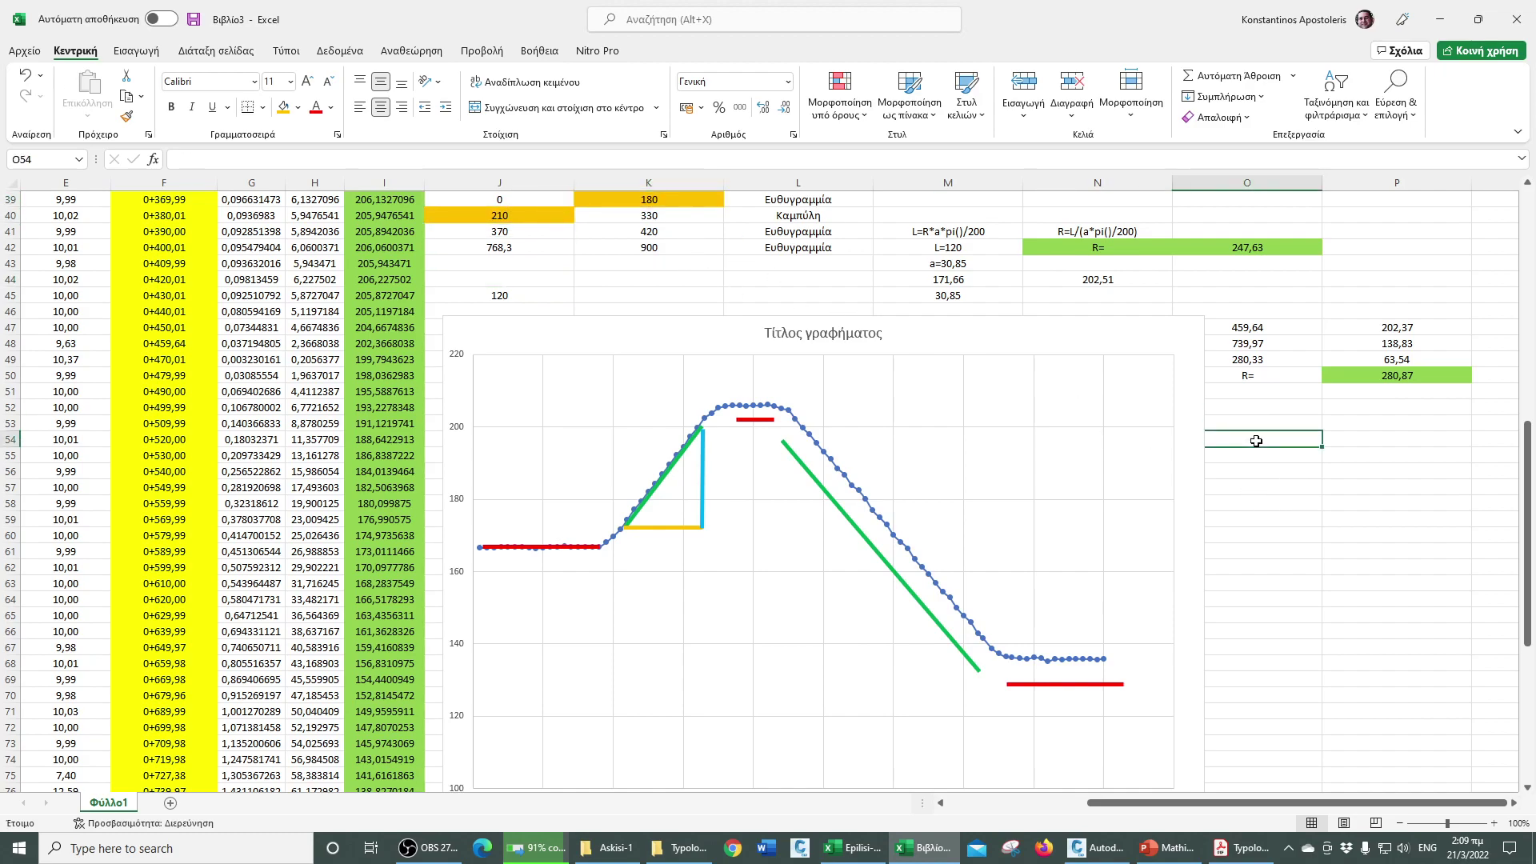
{"action": "type", "text": "L"}
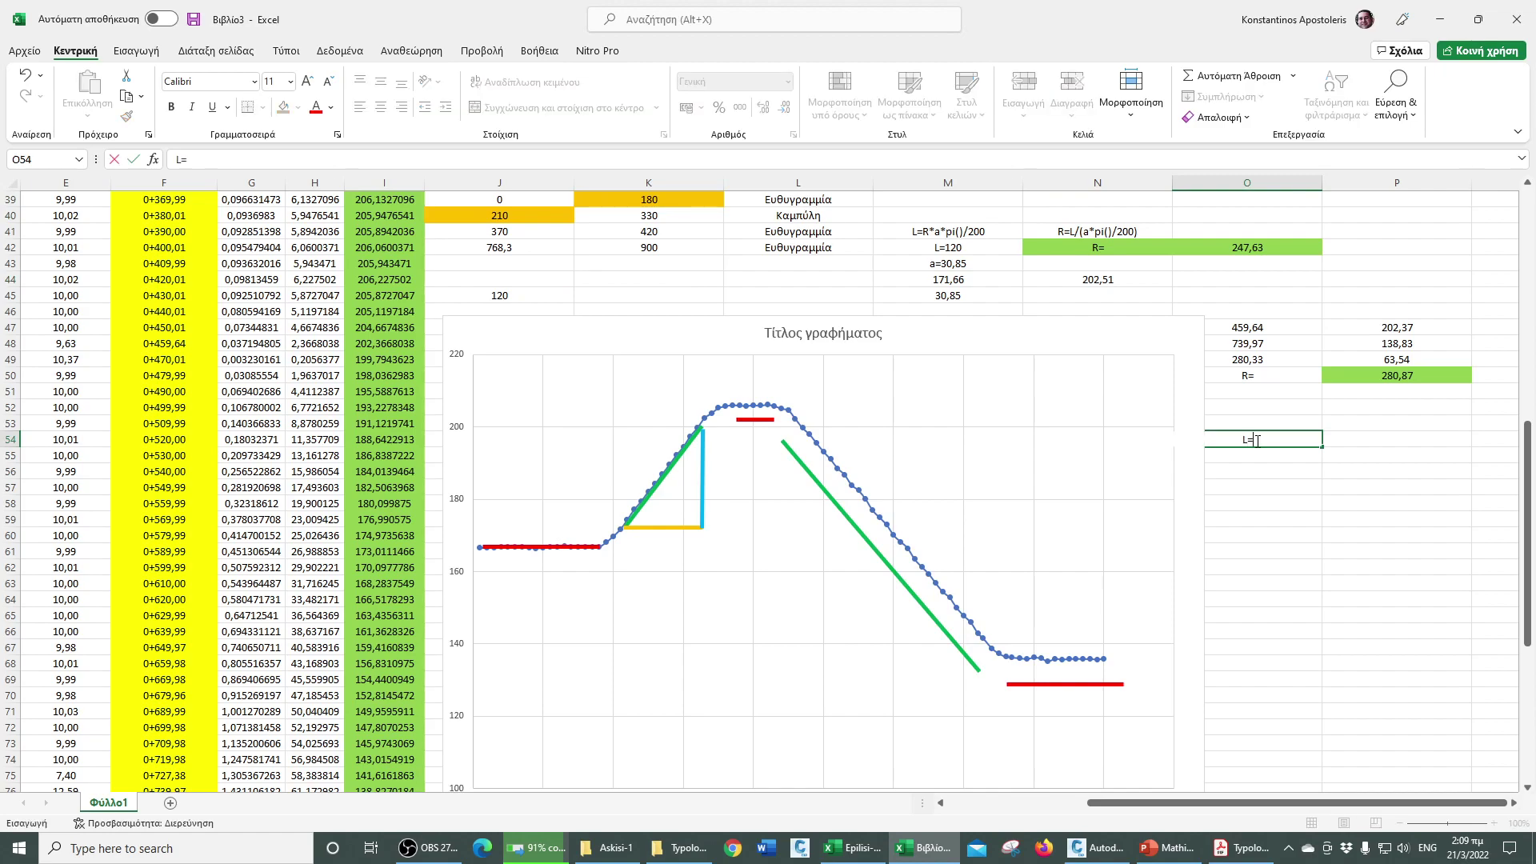
{"action": "type", "text": "="}
{"action": "key", "text": "Tab"}
{"action": "type", "text": "="}
{"action": "left_click", "coordinate": [522, 217]}
{"action": "type", "text": "-"}
{"action": "left_click", "coordinate": [583, 200]}
{"action": "key", "text": "Return"}
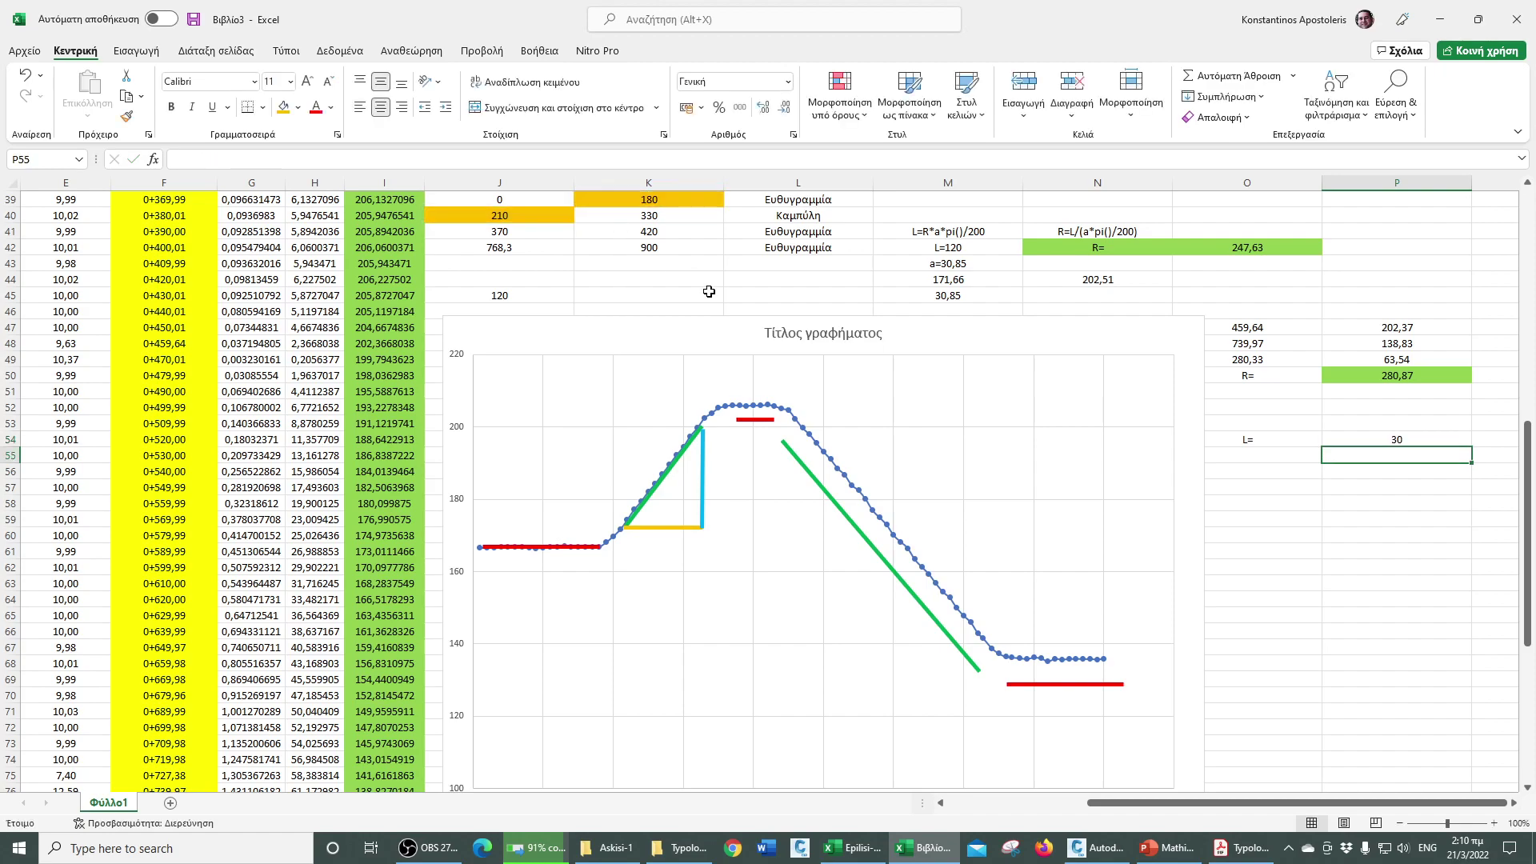
{"action": "key", "text": "Left"}
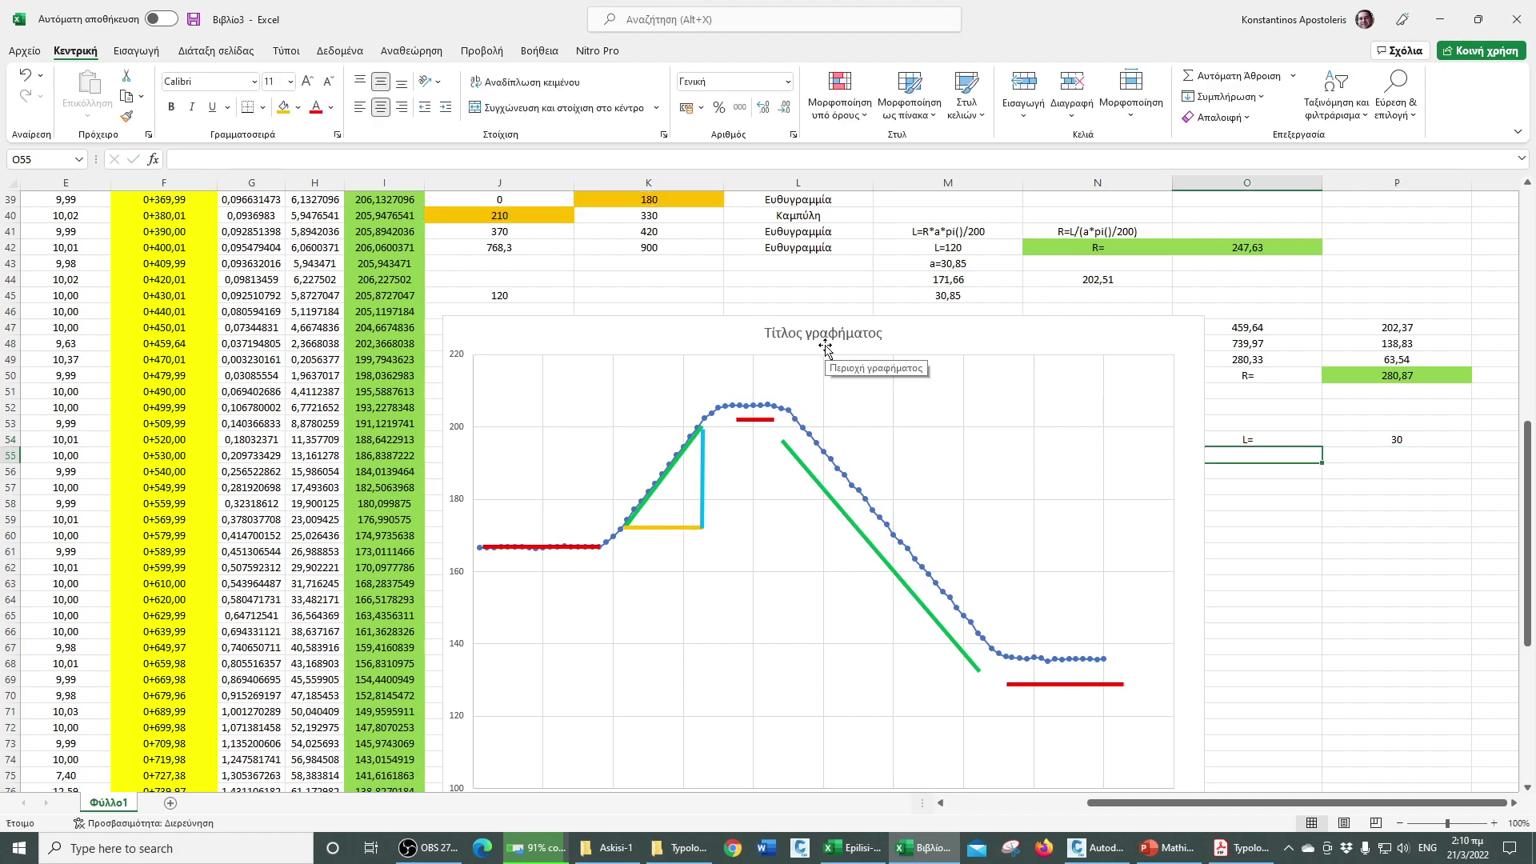
- Look up the clothoid formula relating L, A and R in the Acrobat formula sheet, and return to the Excel workbook
{"action": "left_click", "coordinate": [1242, 848]}
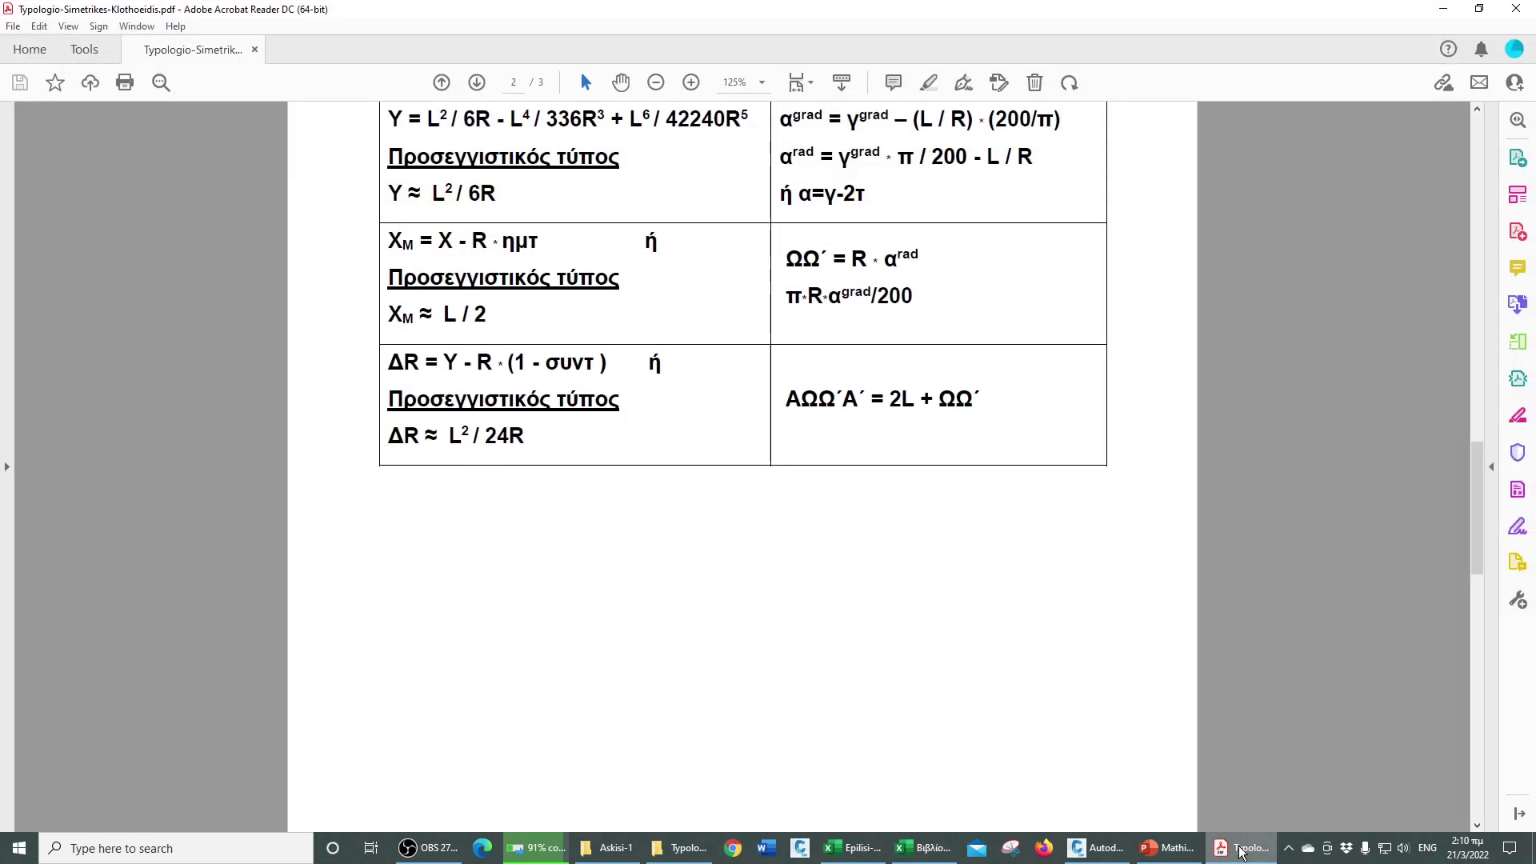
{"action": "scroll", "coordinate": [924, 522], "scroll_direction": "up", "scroll_amount": 5}
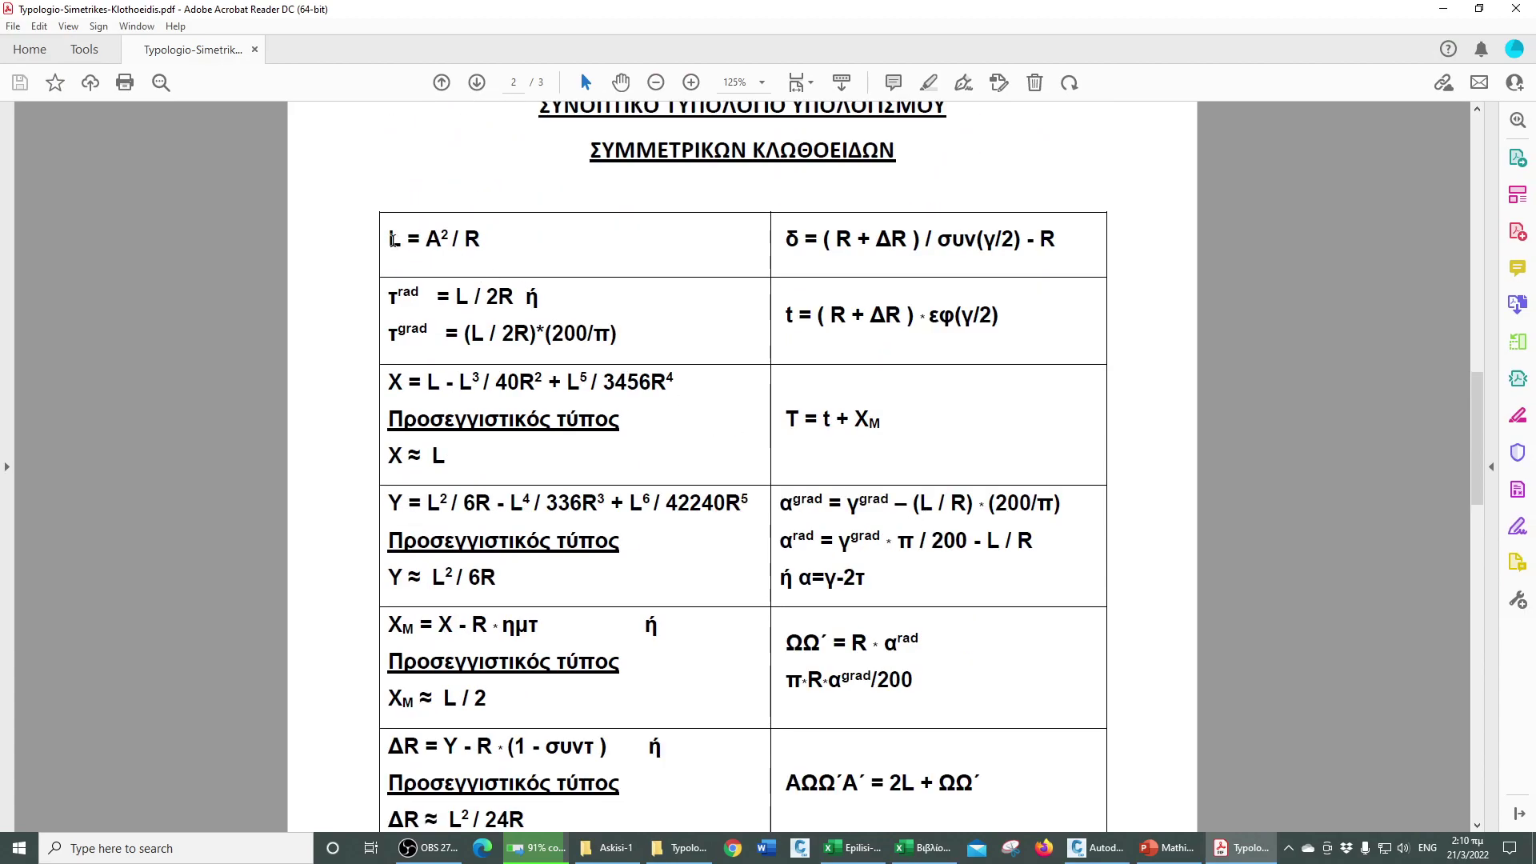
{"action": "left_click_drag", "start_coordinate": [390, 240], "coordinate": [473, 240]}
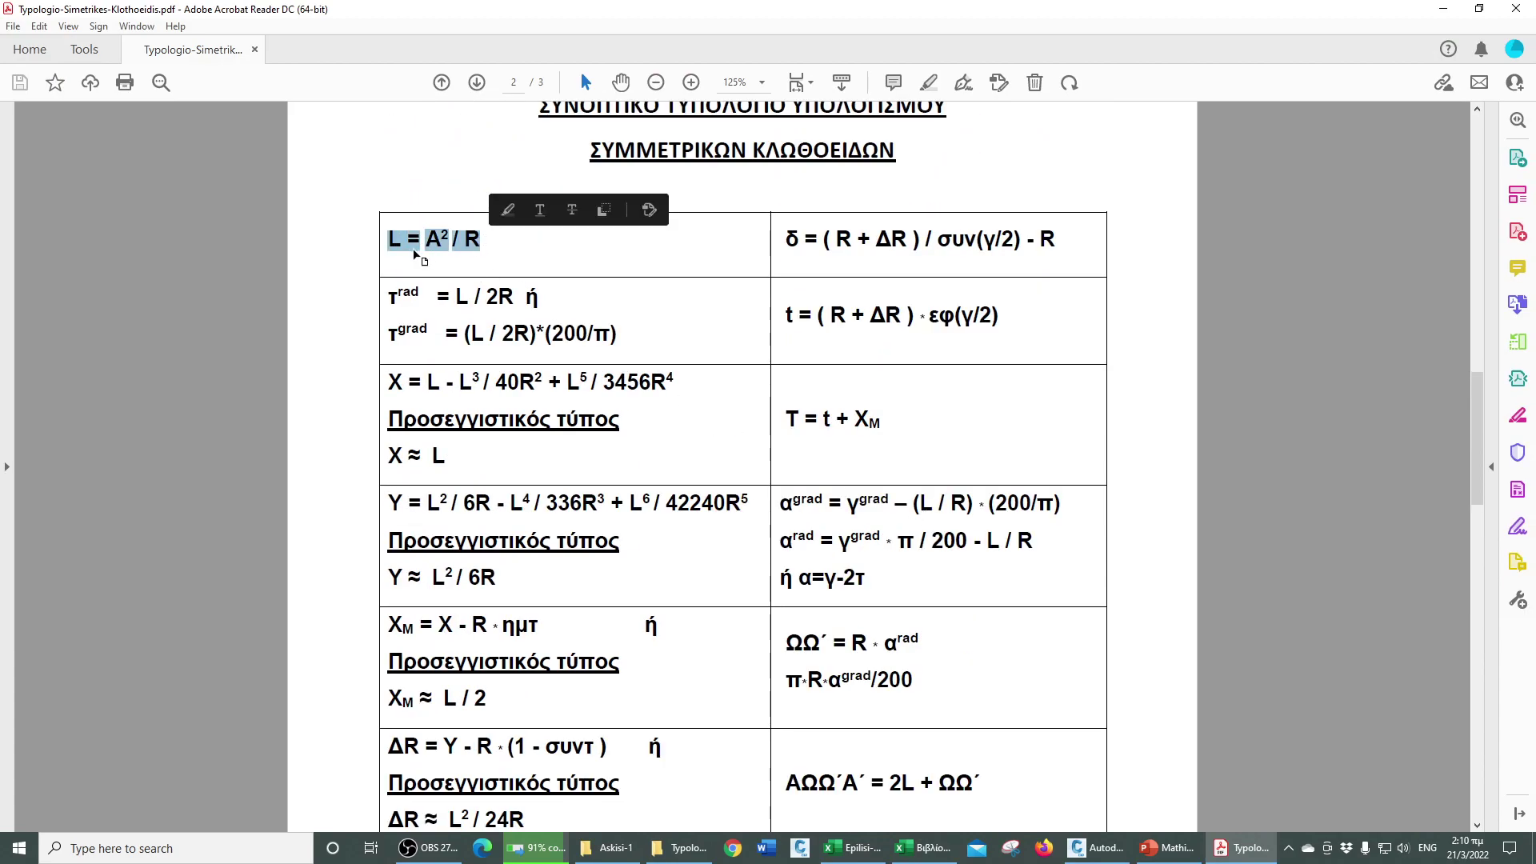
{"action": "left_click_drag", "start_coordinate": [401, 257], "coordinate": [439, 250]}
{"action": "left_click", "coordinate": [1443, 13]}
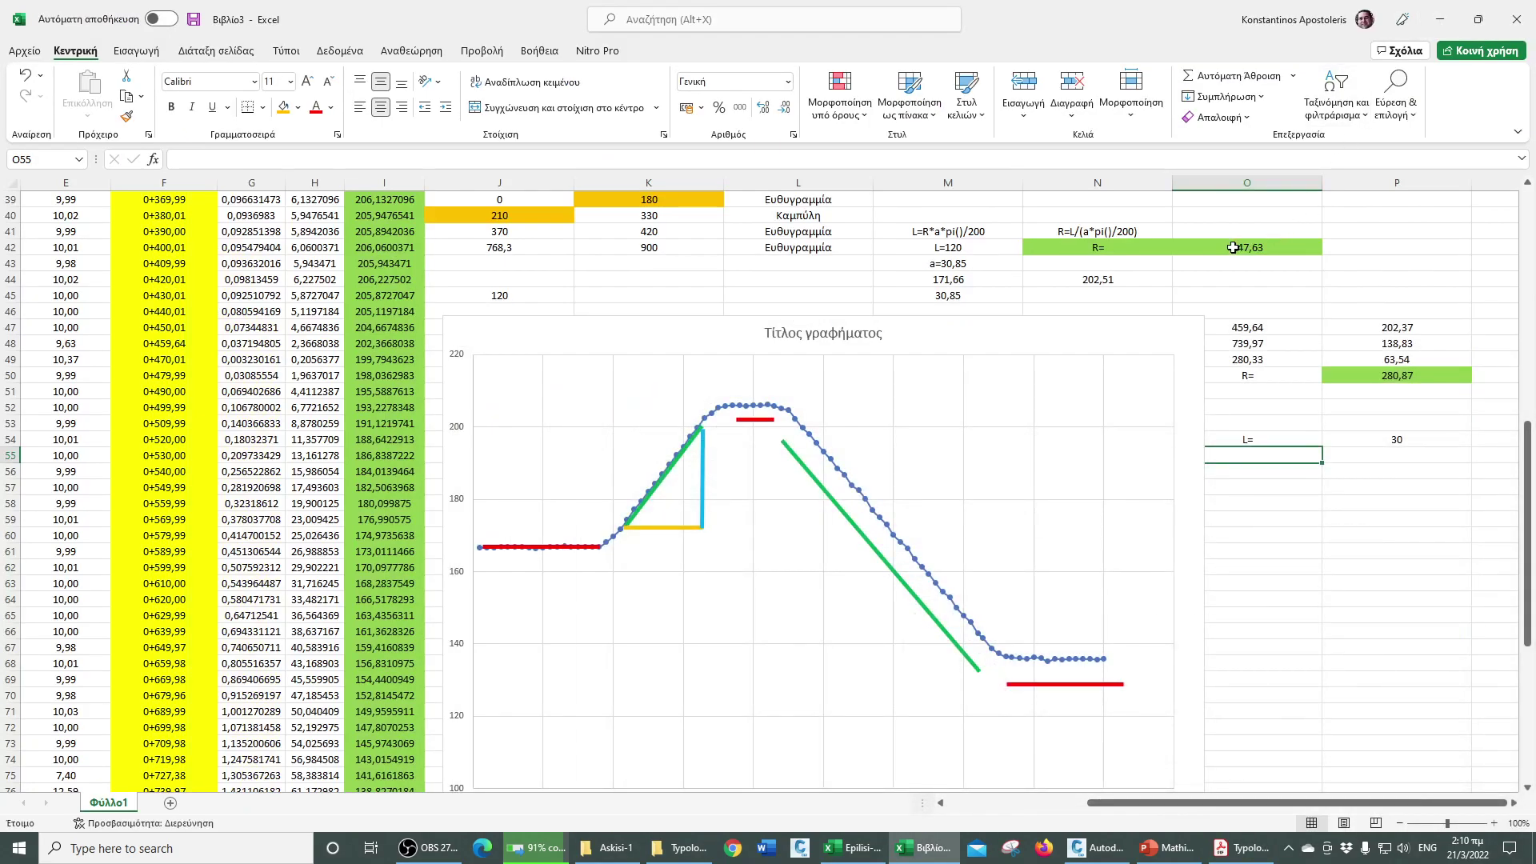
- Label O55 as R= and link P55 to the first curve's radius in O42
{"action": "type", "text": "R="}
{"action": "left_click", "coordinate": [1374, 453]}
{"action": "type", "text": "="}
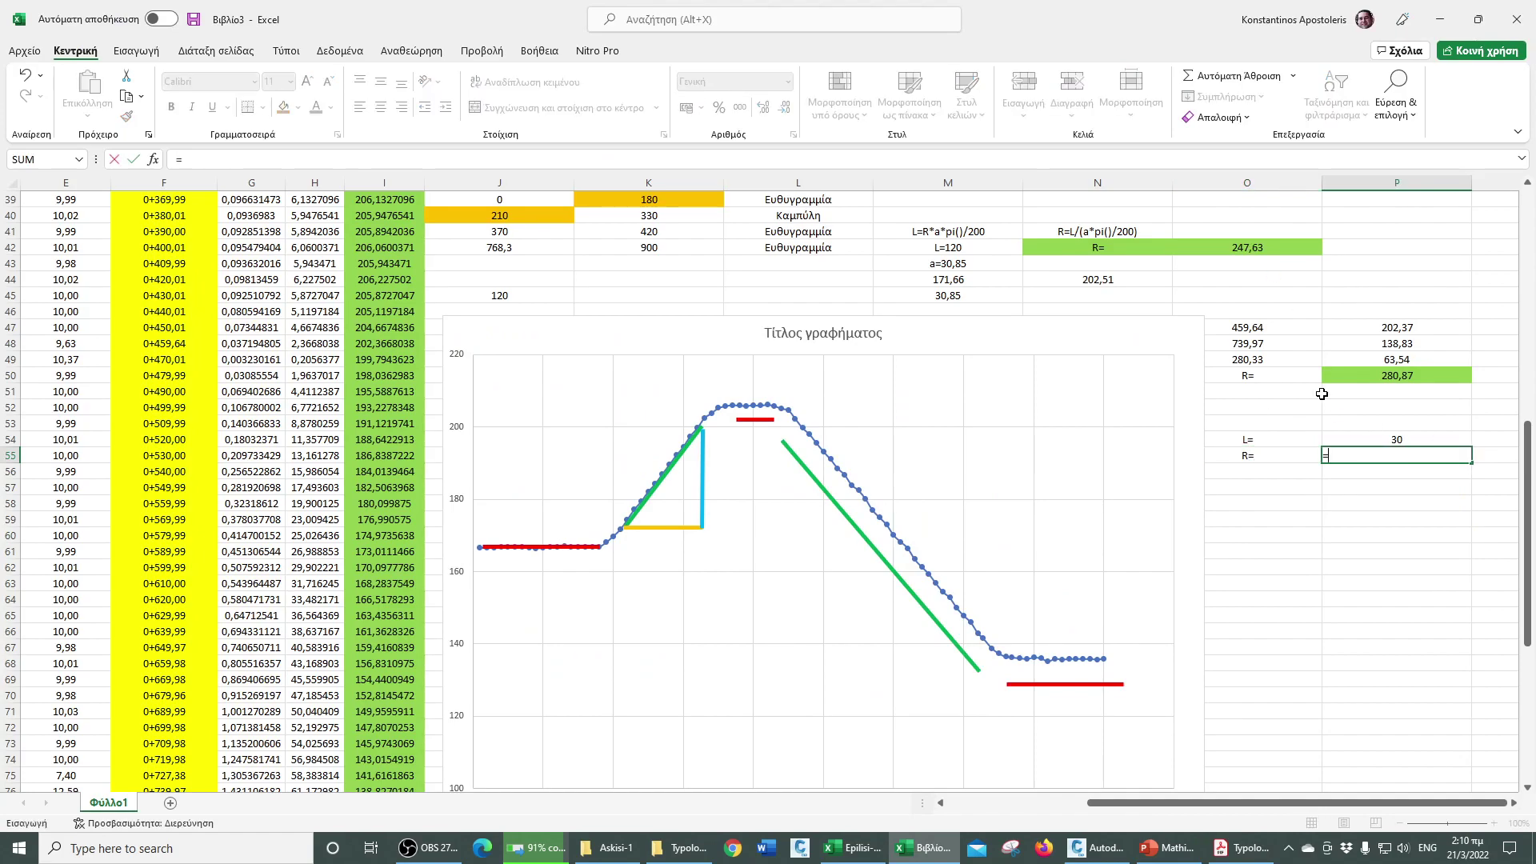
{"action": "left_click", "coordinate": [1263, 252]}
{"action": "key", "text": "Return"}
- Label O56 with the clothoid parameter formula A=sqrt(L*R)
{"action": "left_click", "coordinate": [1271, 472]}
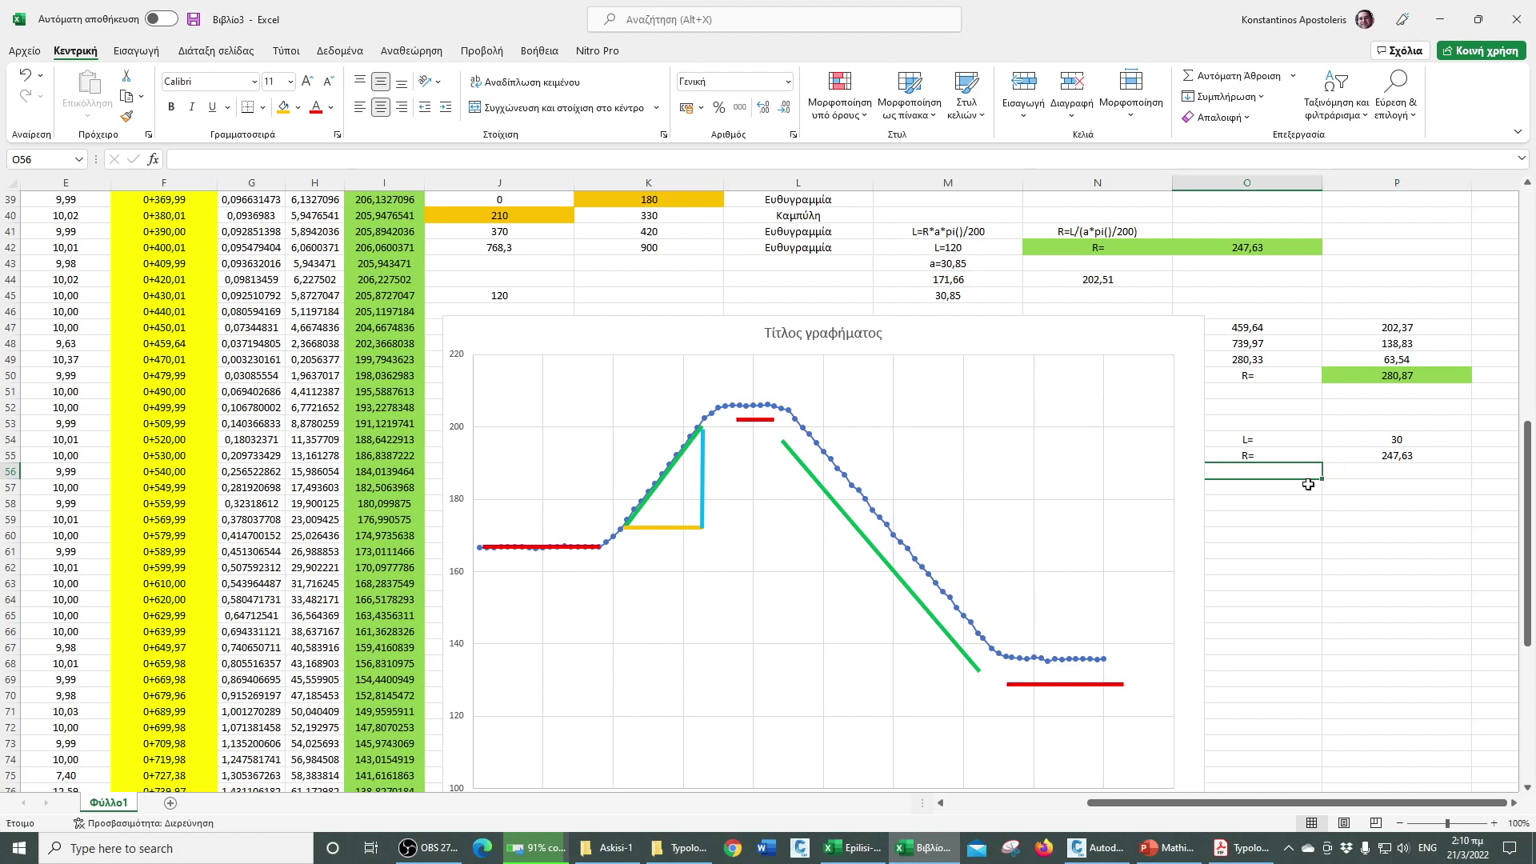
{"action": "type", "text": "A"}
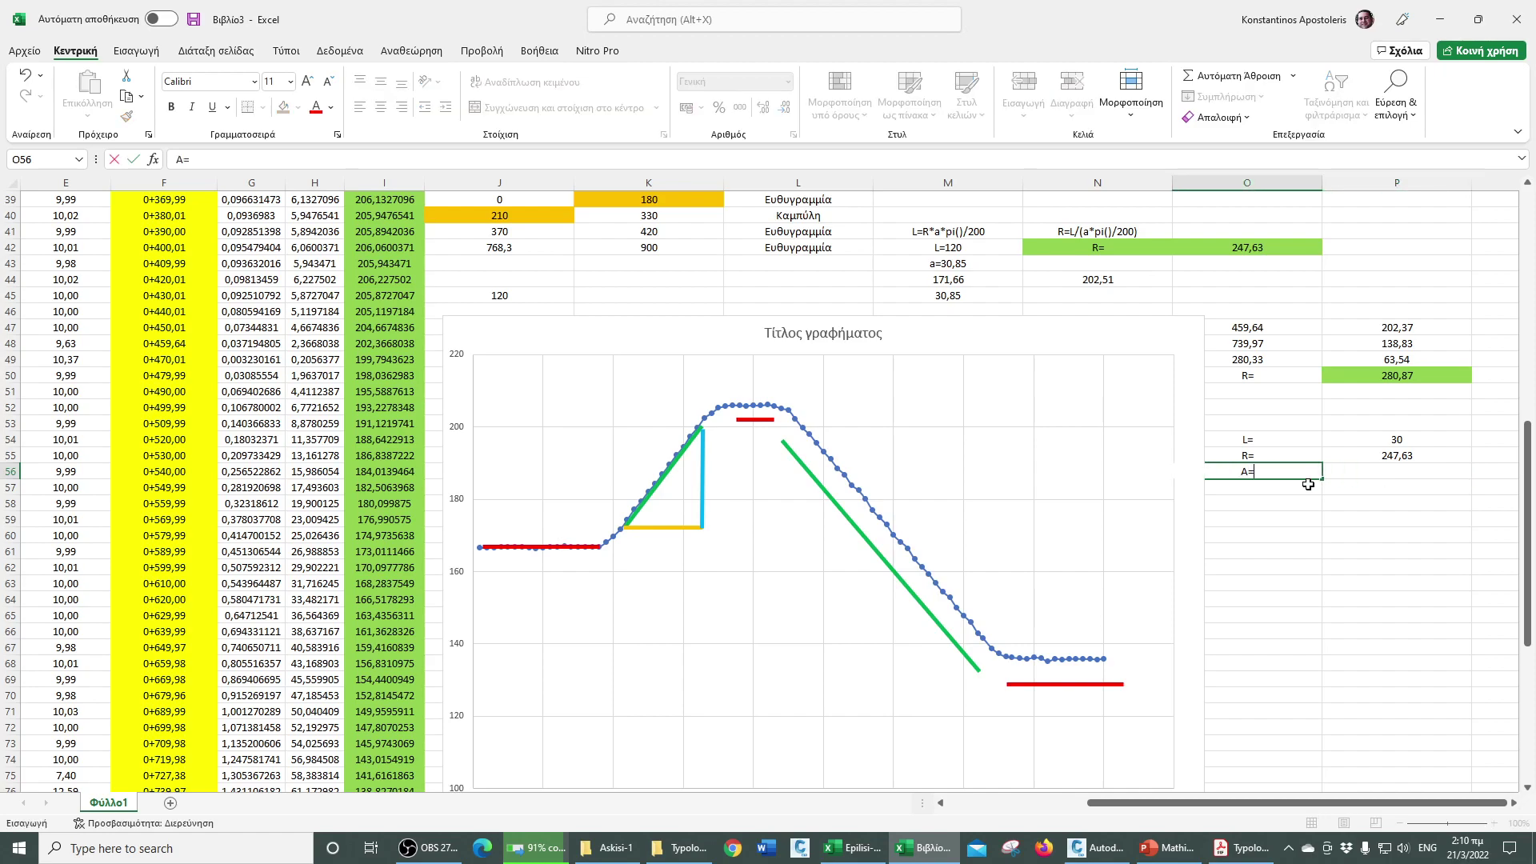
{"action": "type", "text": "=sqrt(L*R)"}
{"action": "key", "text": "Return"}
{"action": "key", "text": "Up"}
{"action": "key", "text": "Right"}
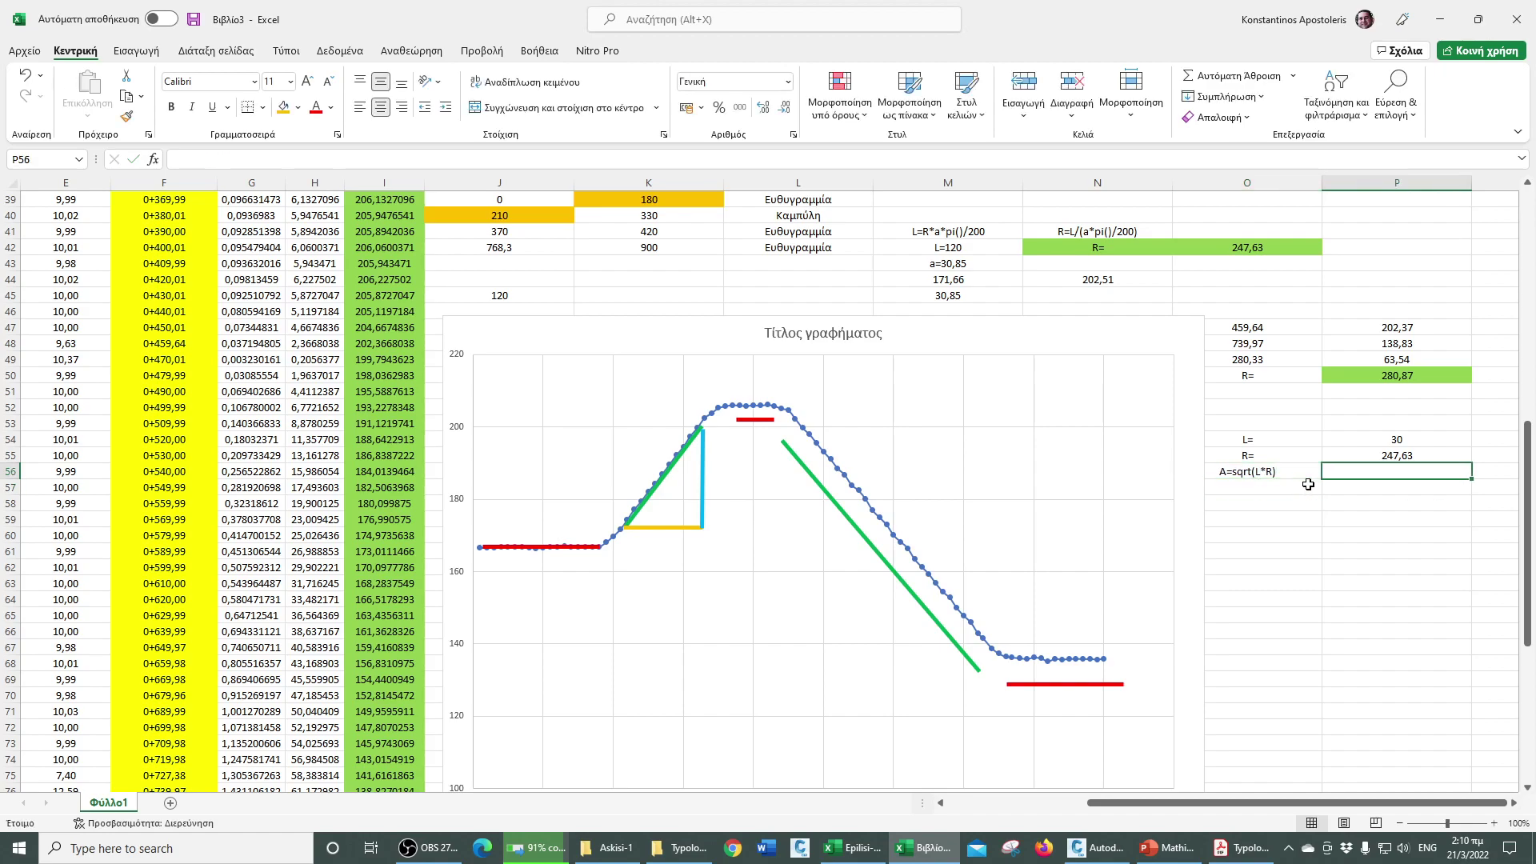
- Calculate the clothoid parameter in P56 with =SQRT(P54*P55)
{"action": "type", "text": "="}
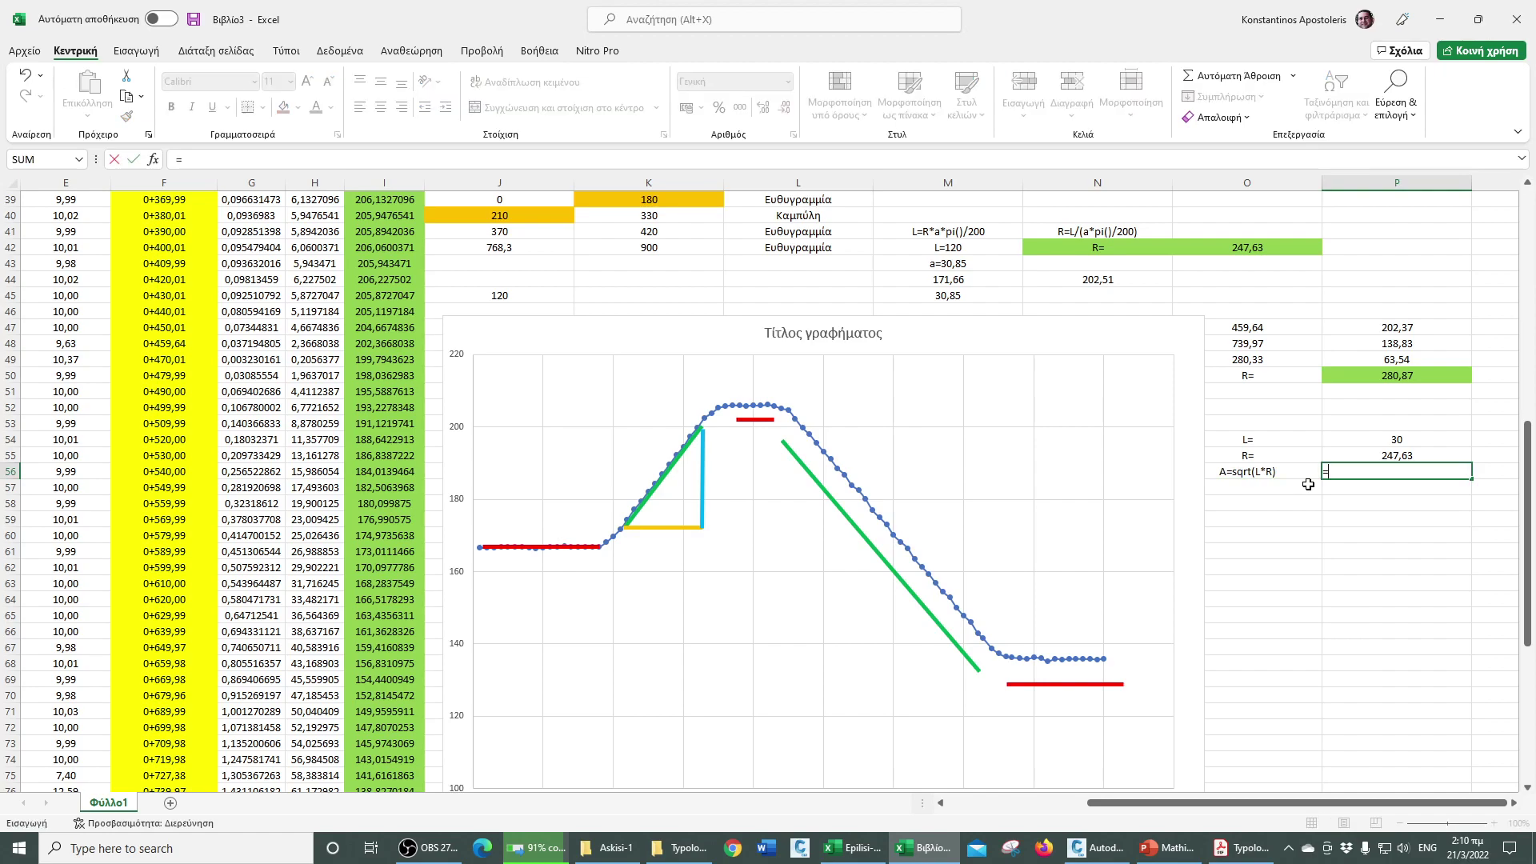
{"action": "type", "text": "sqrt("}
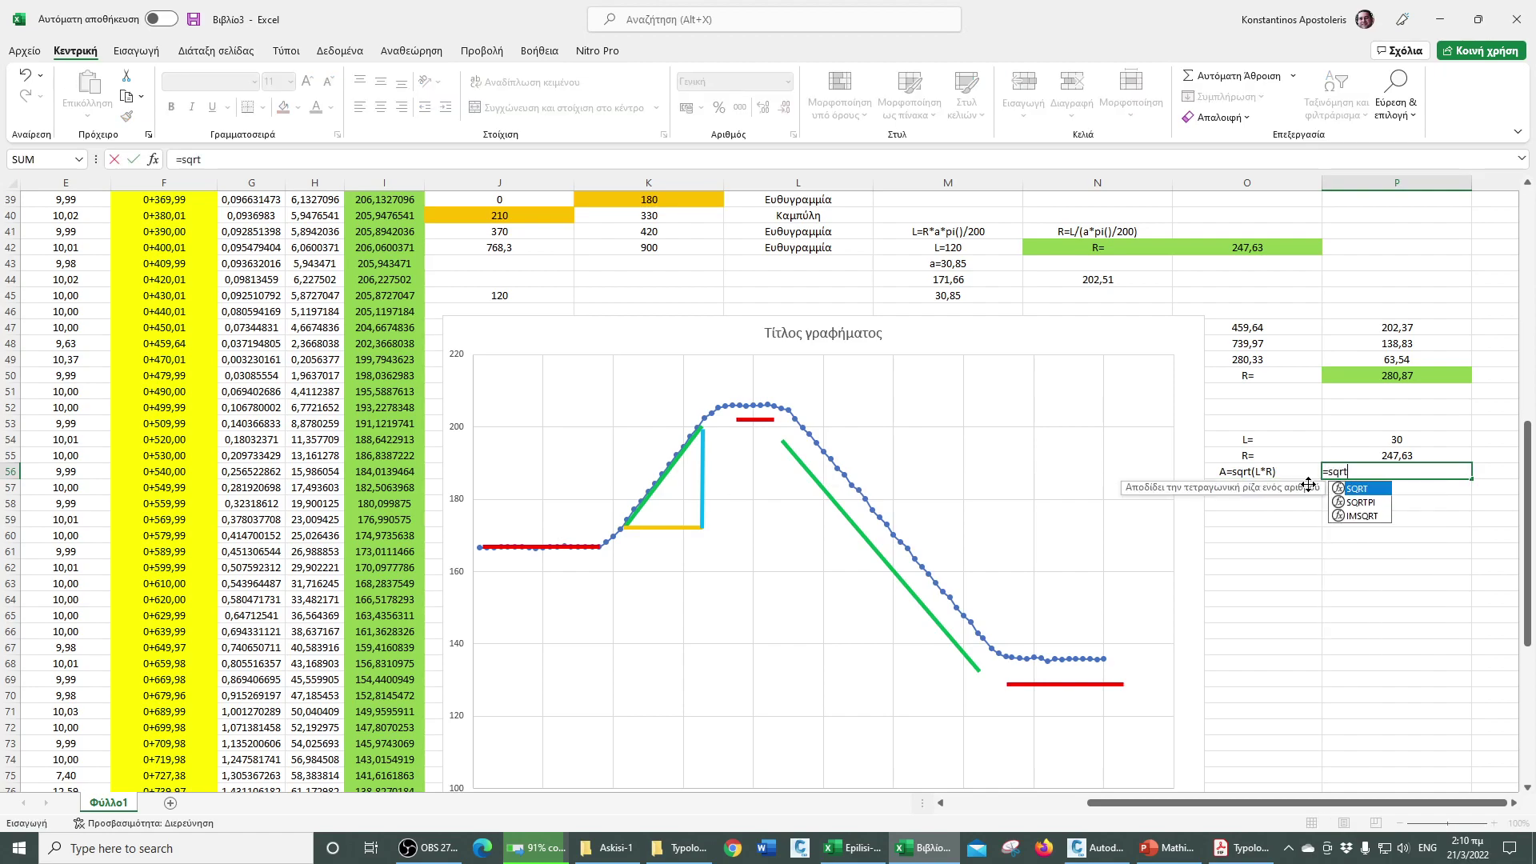
{"action": "key", "text": "Up"}
{"action": "key", "text": "Up"}
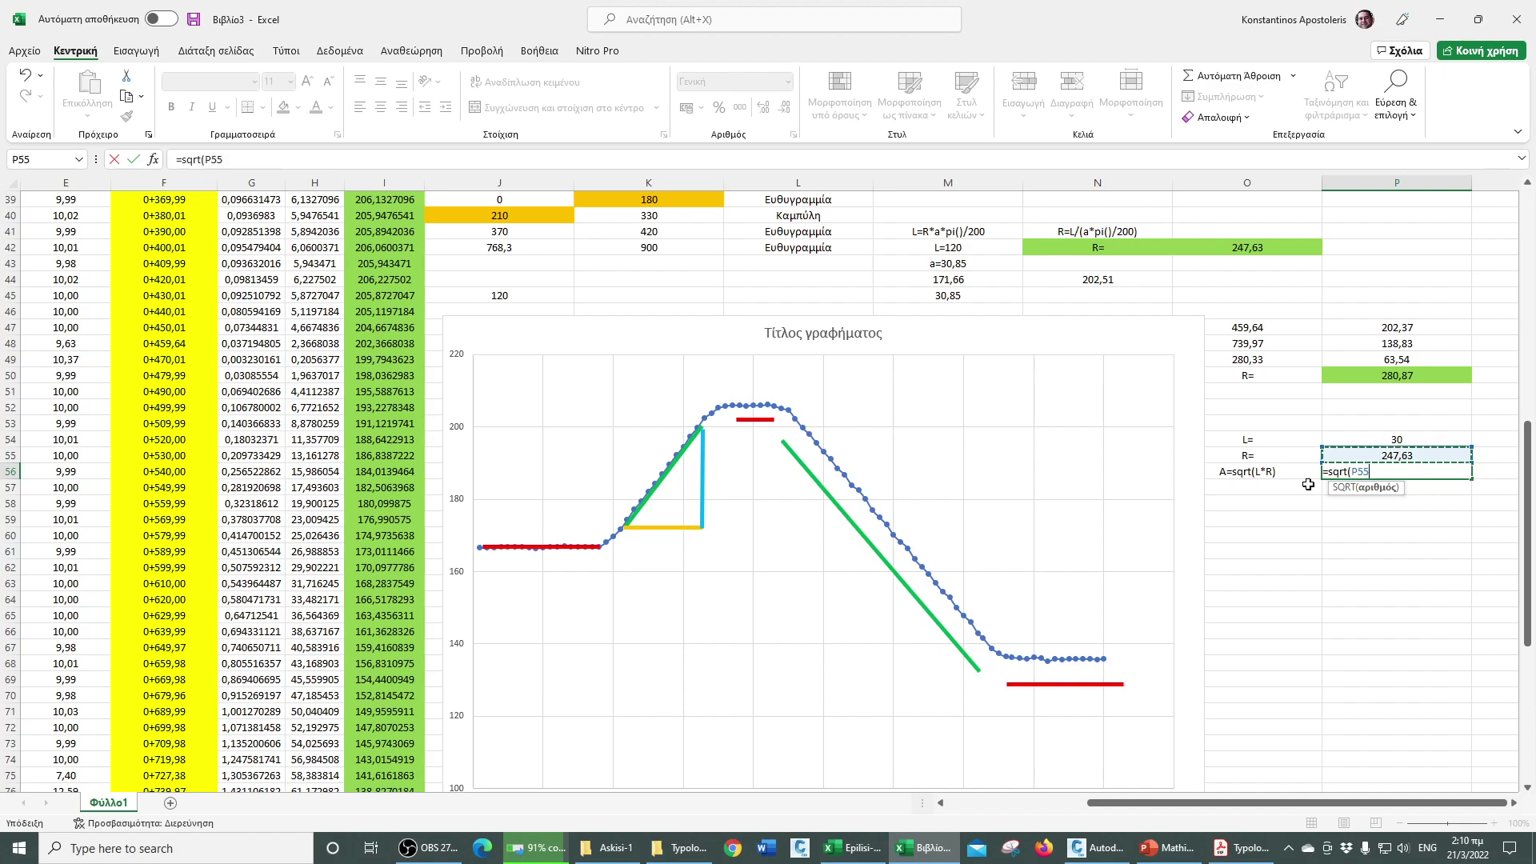
{"action": "type", "text": "*"}
{"action": "key", "text": "Up"}
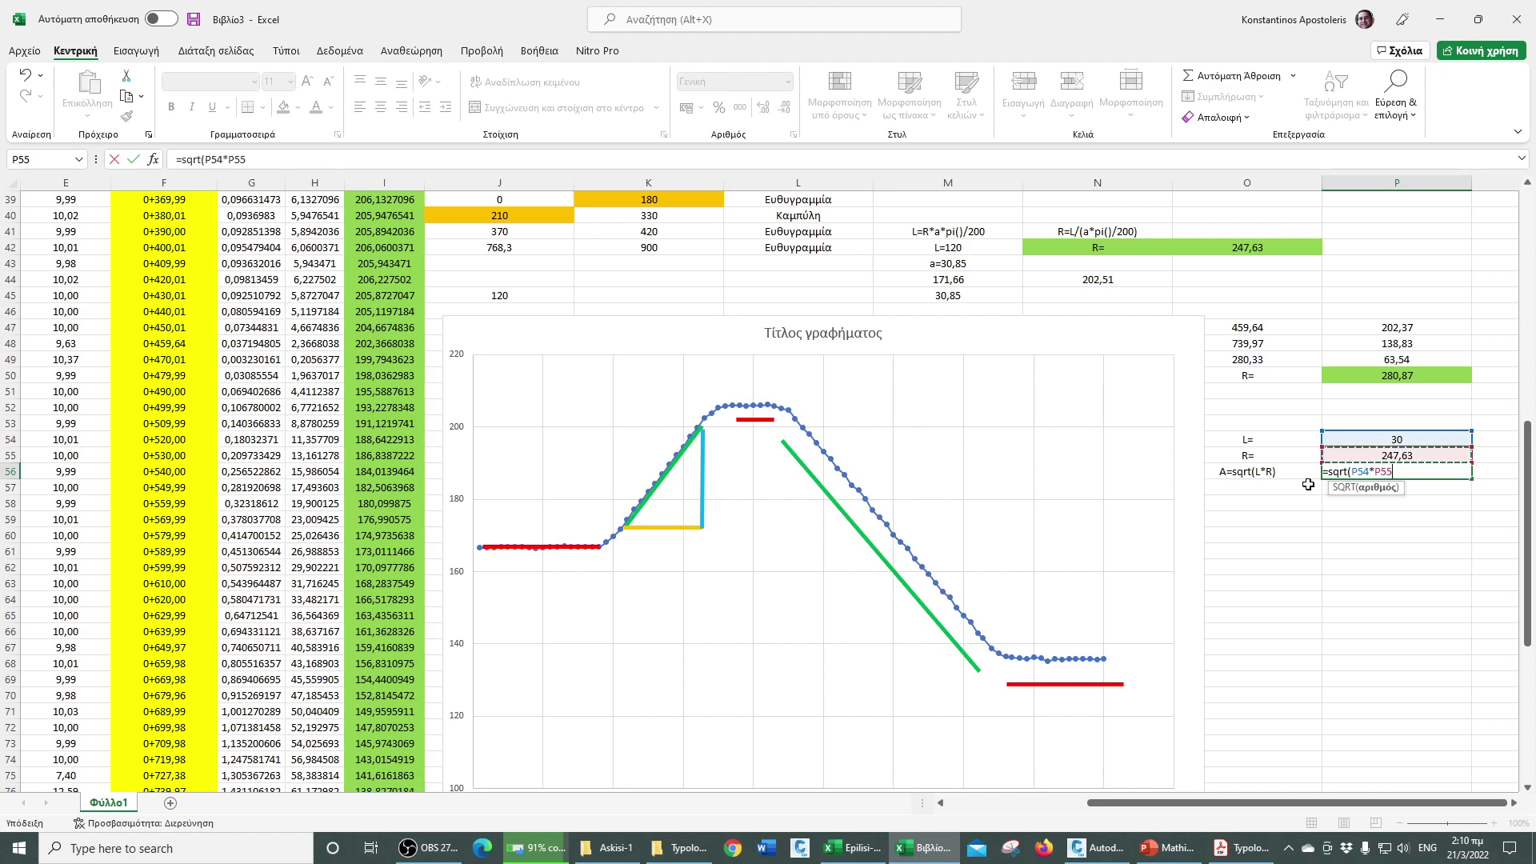
{"action": "key", "text": "Return"}
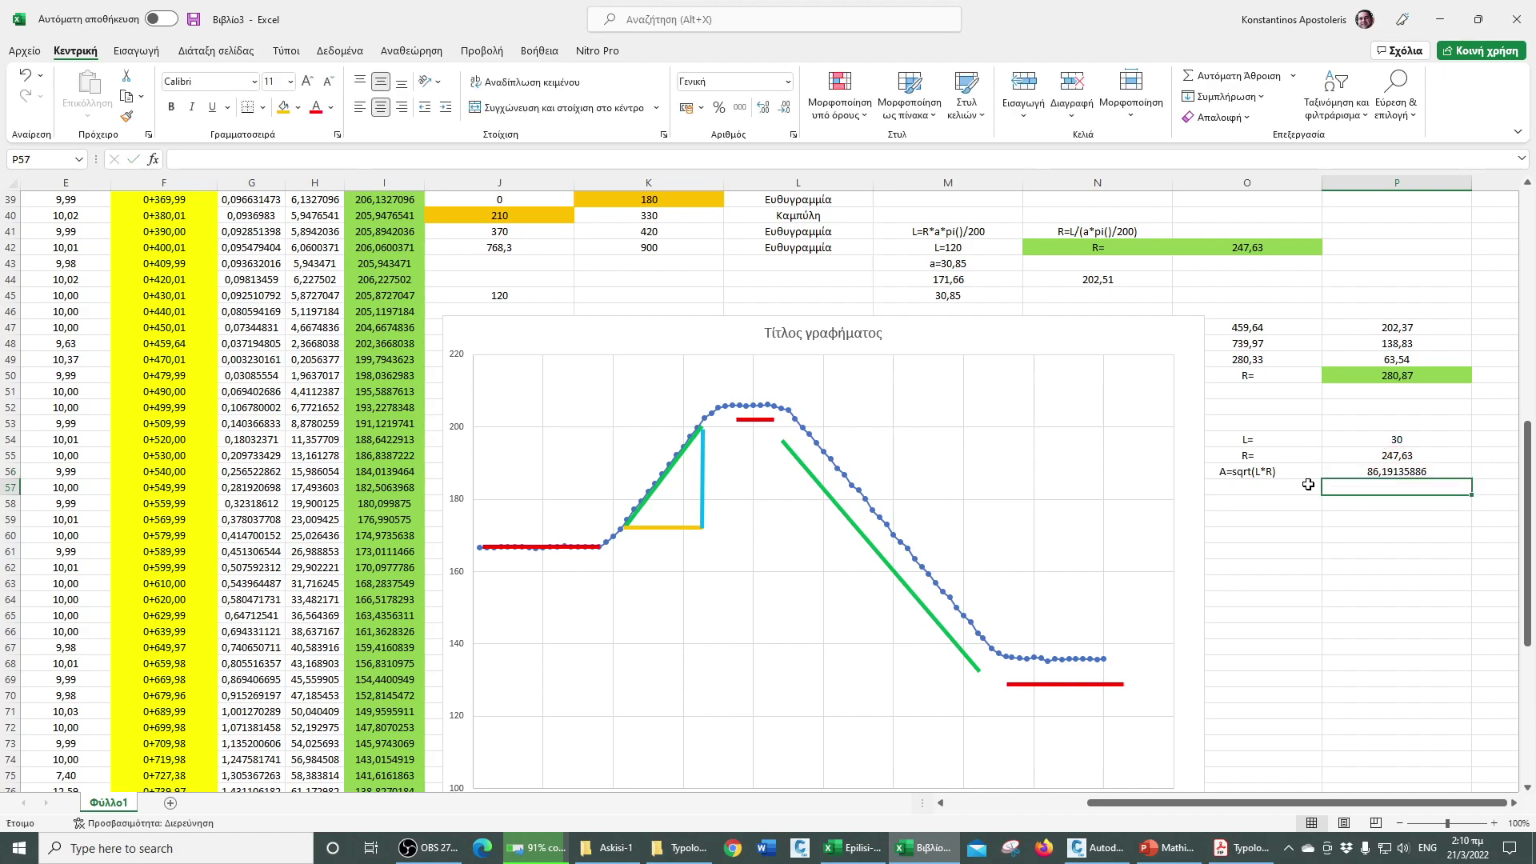
- Format the clothoid parameter in P56 as a number with two decimal places
{"action": "left_click", "coordinate": [1360, 442]}
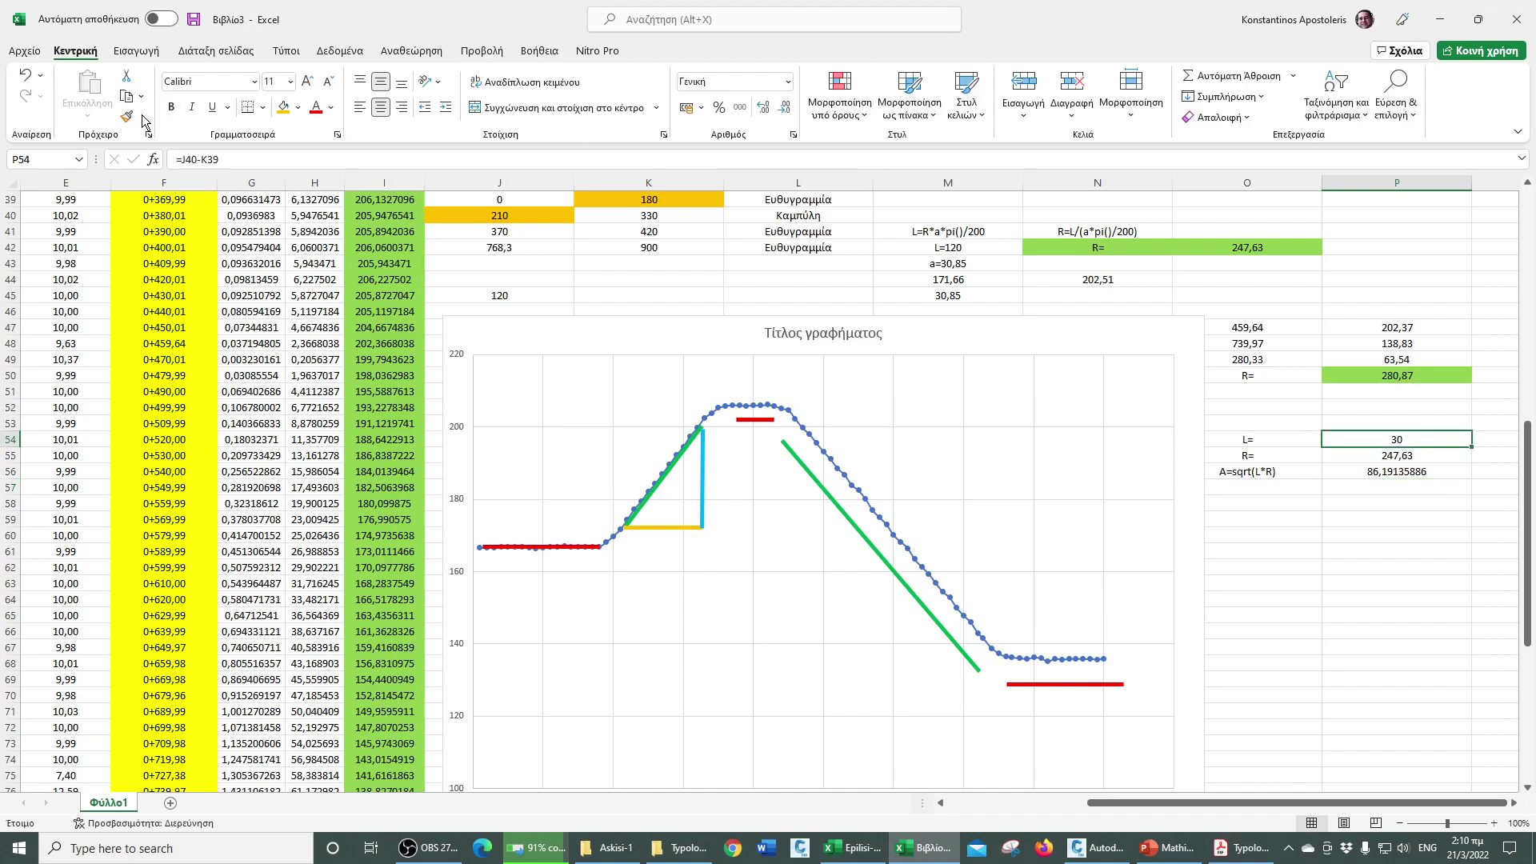
{"action": "left_click", "coordinate": [1399, 476]}
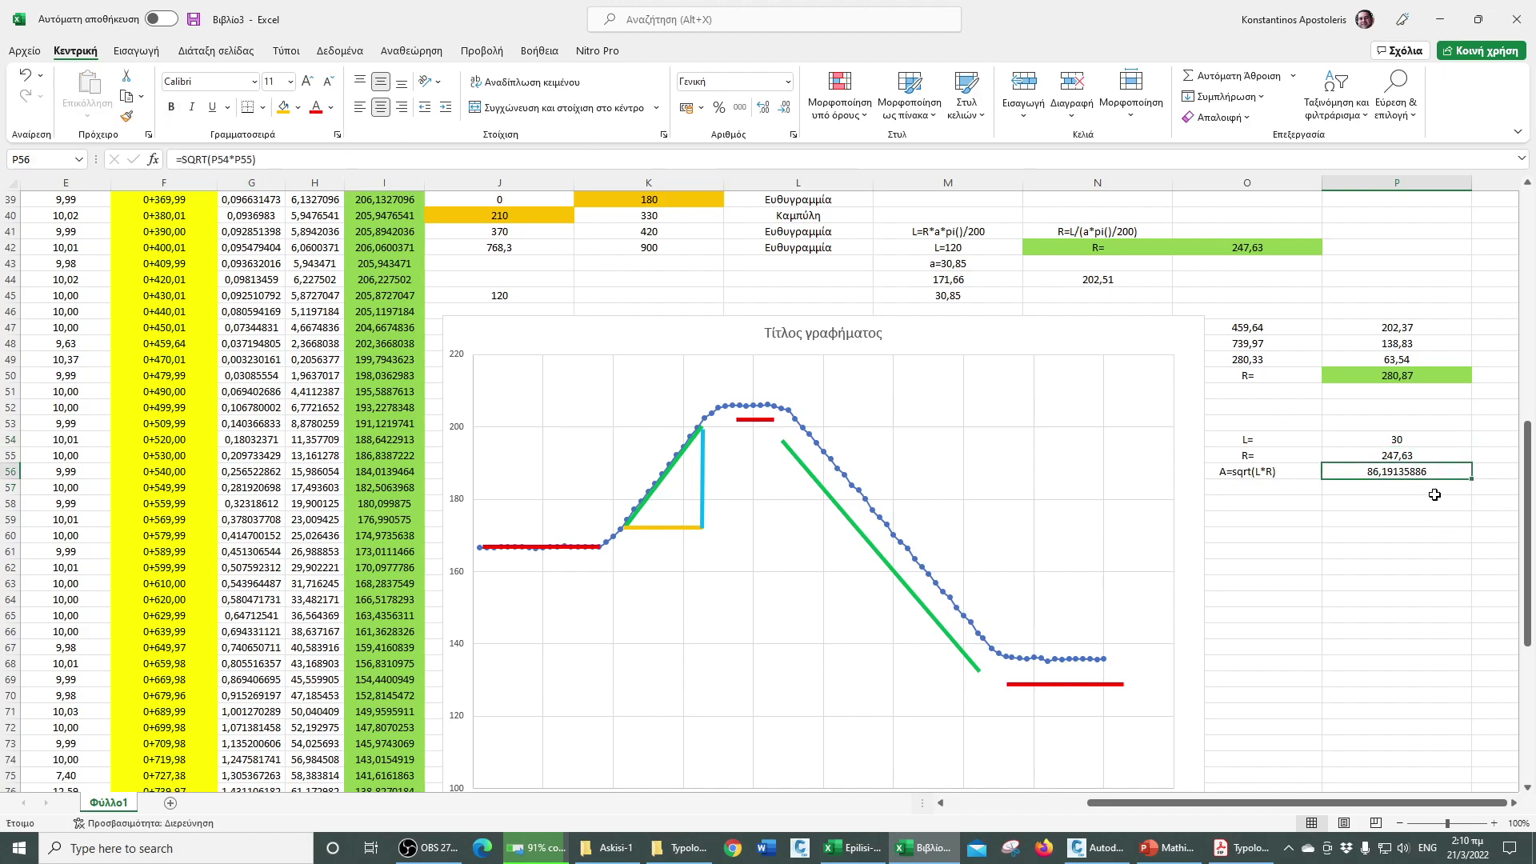
{"action": "right_click", "coordinate": [1398, 473]}
{"action": "left_click", "coordinate": [1183, 391]}
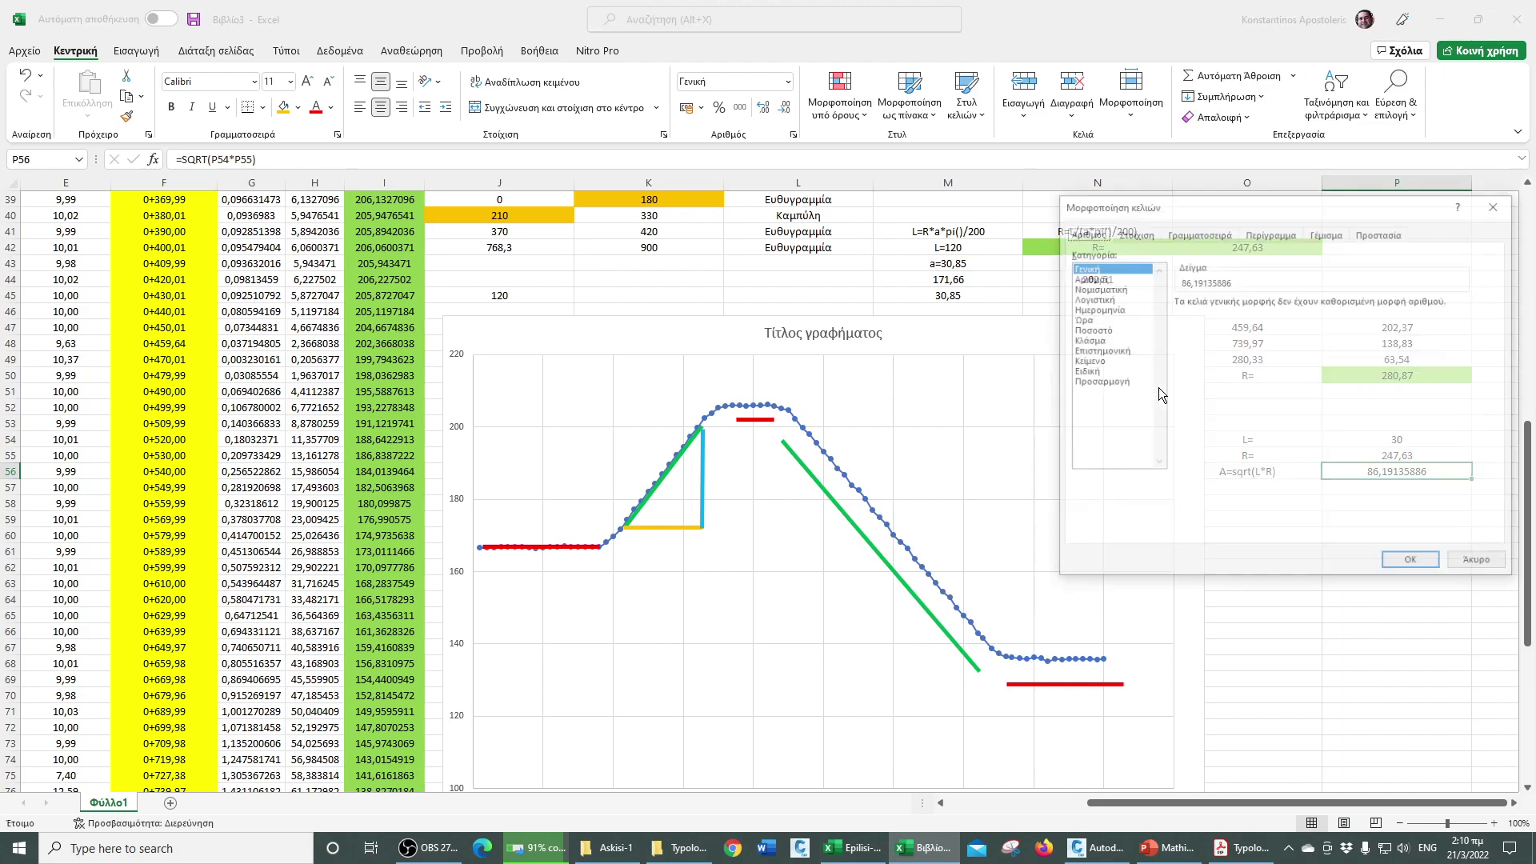
{"action": "left_click", "coordinate": [1090, 278]}
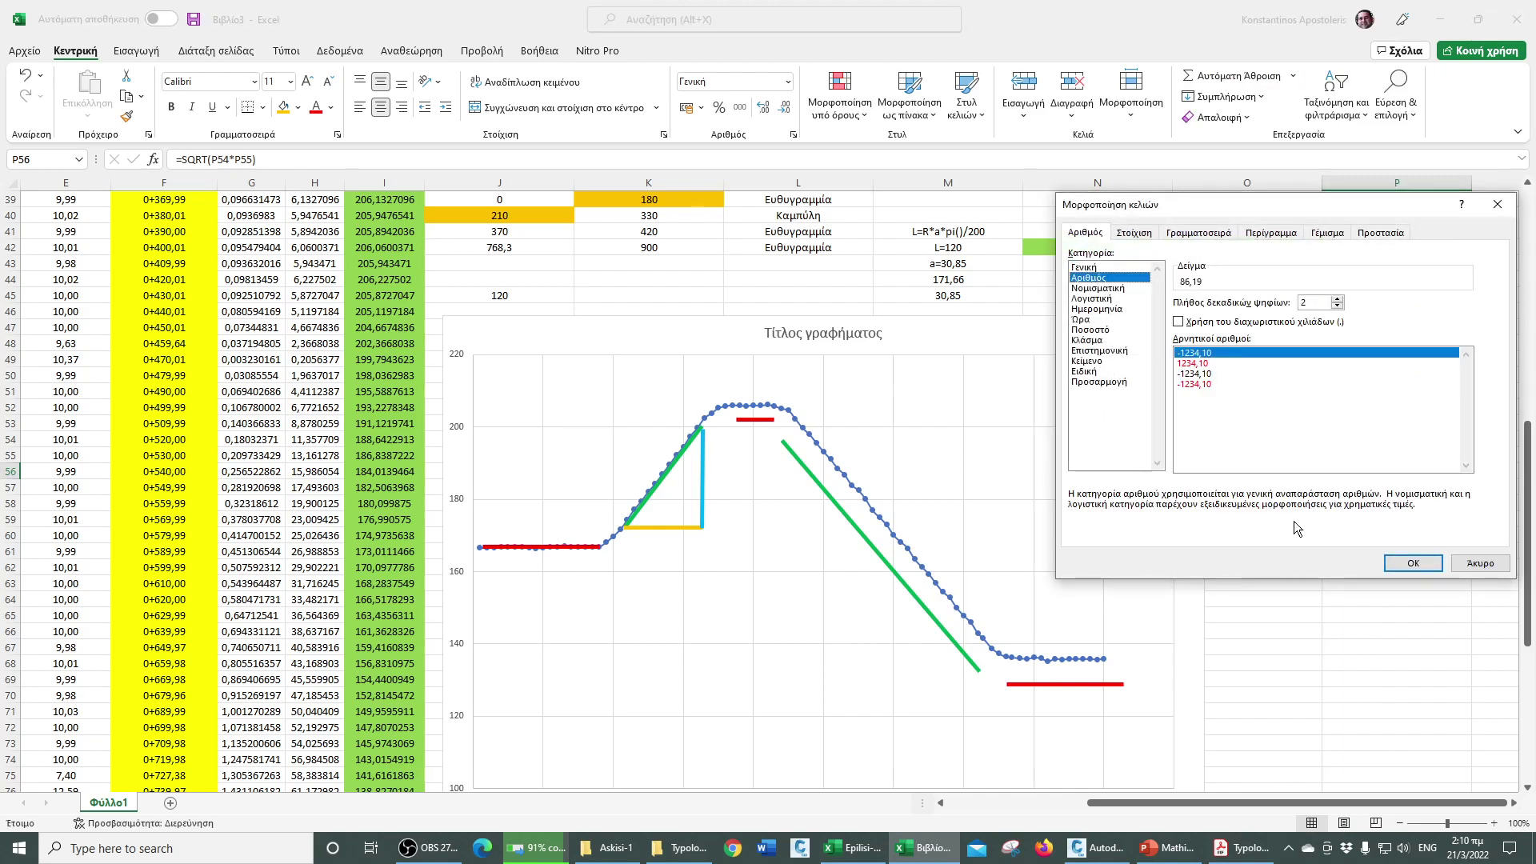
{"action": "left_click", "coordinate": [1414, 563]}
{"action": "left_click", "coordinate": [1385, 615]}
{"action": "left_click_drag", "start_coordinate": [1388, 439], "coordinate": [1396, 472]}
{"action": "left_click", "coordinate": [1396, 503]}
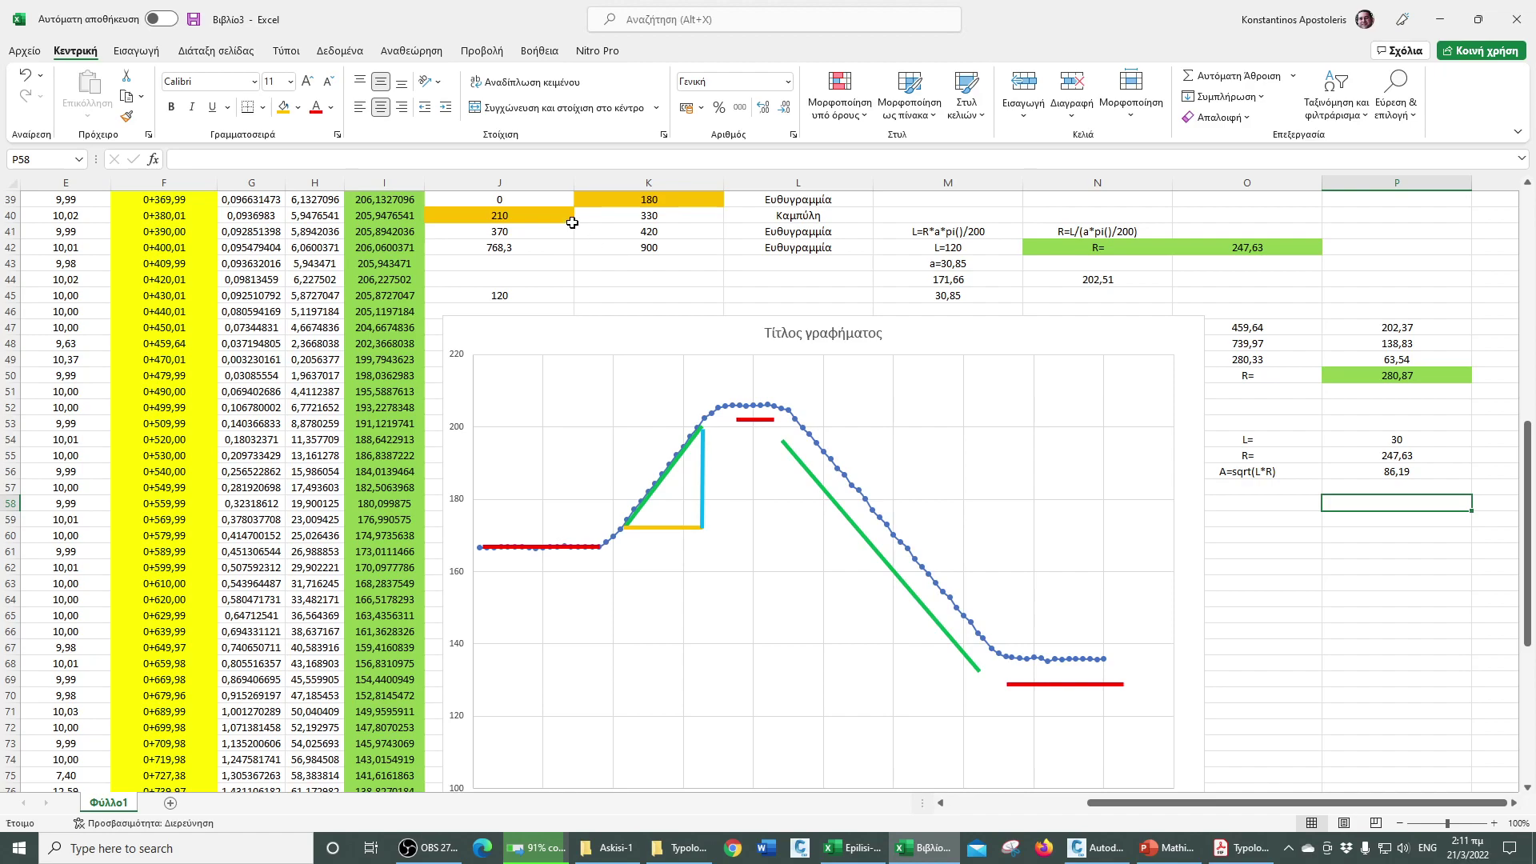
- Try to shift the last two straights' start and end lengths in J41:K42 down one row
{"action": "left_click_drag", "start_coordinate": [506, 232], "coordinate": [592, 245]}
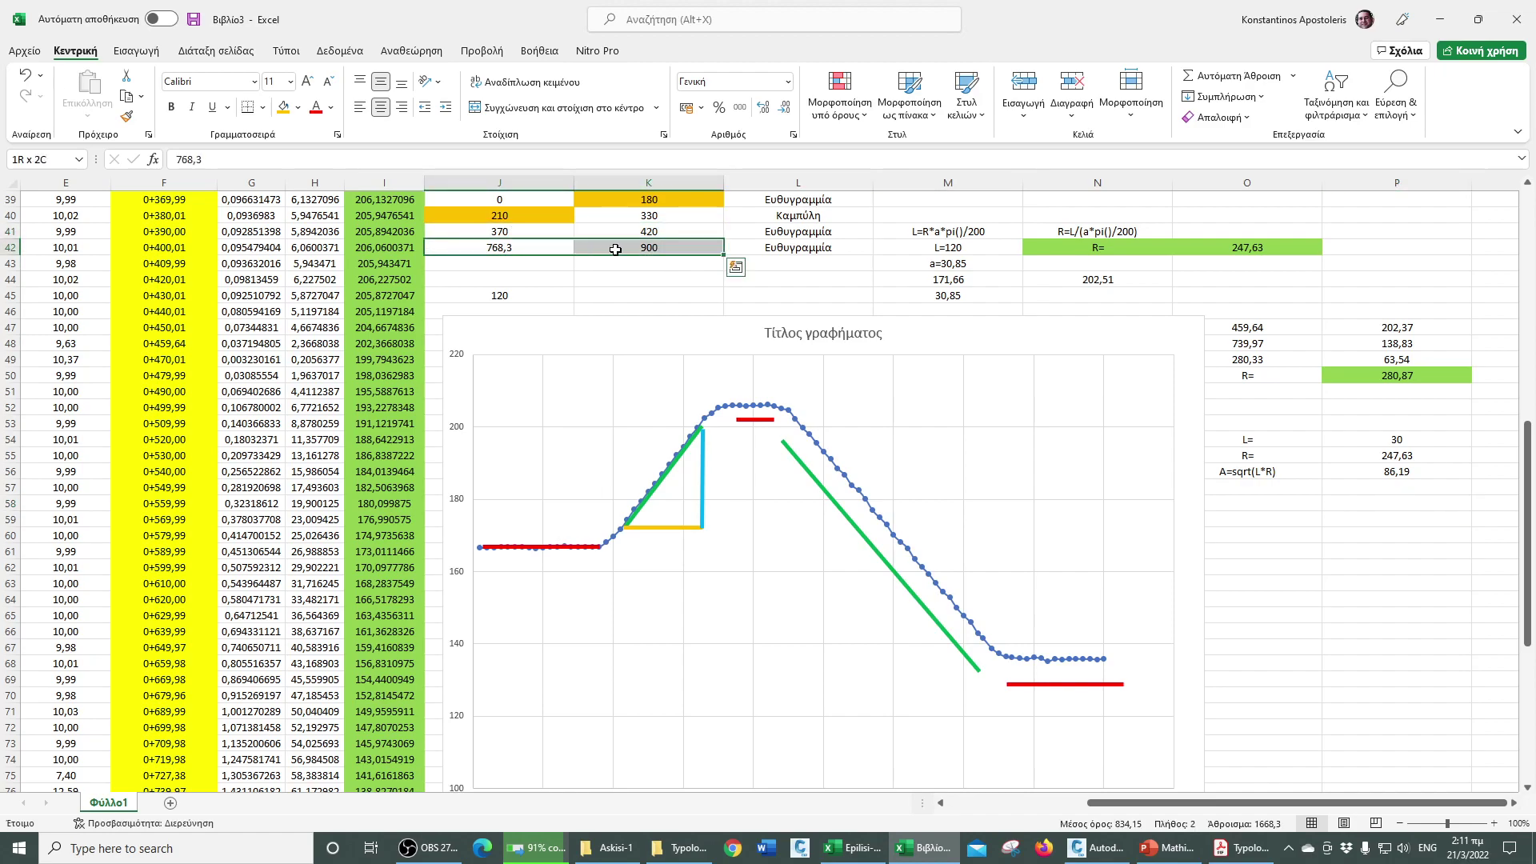
{"action": "key", "text": "ctrl+c"}
{"action": "left_click", "coordinate": [529, 250]}
{"action": "key", "text": "ctrl+v"}
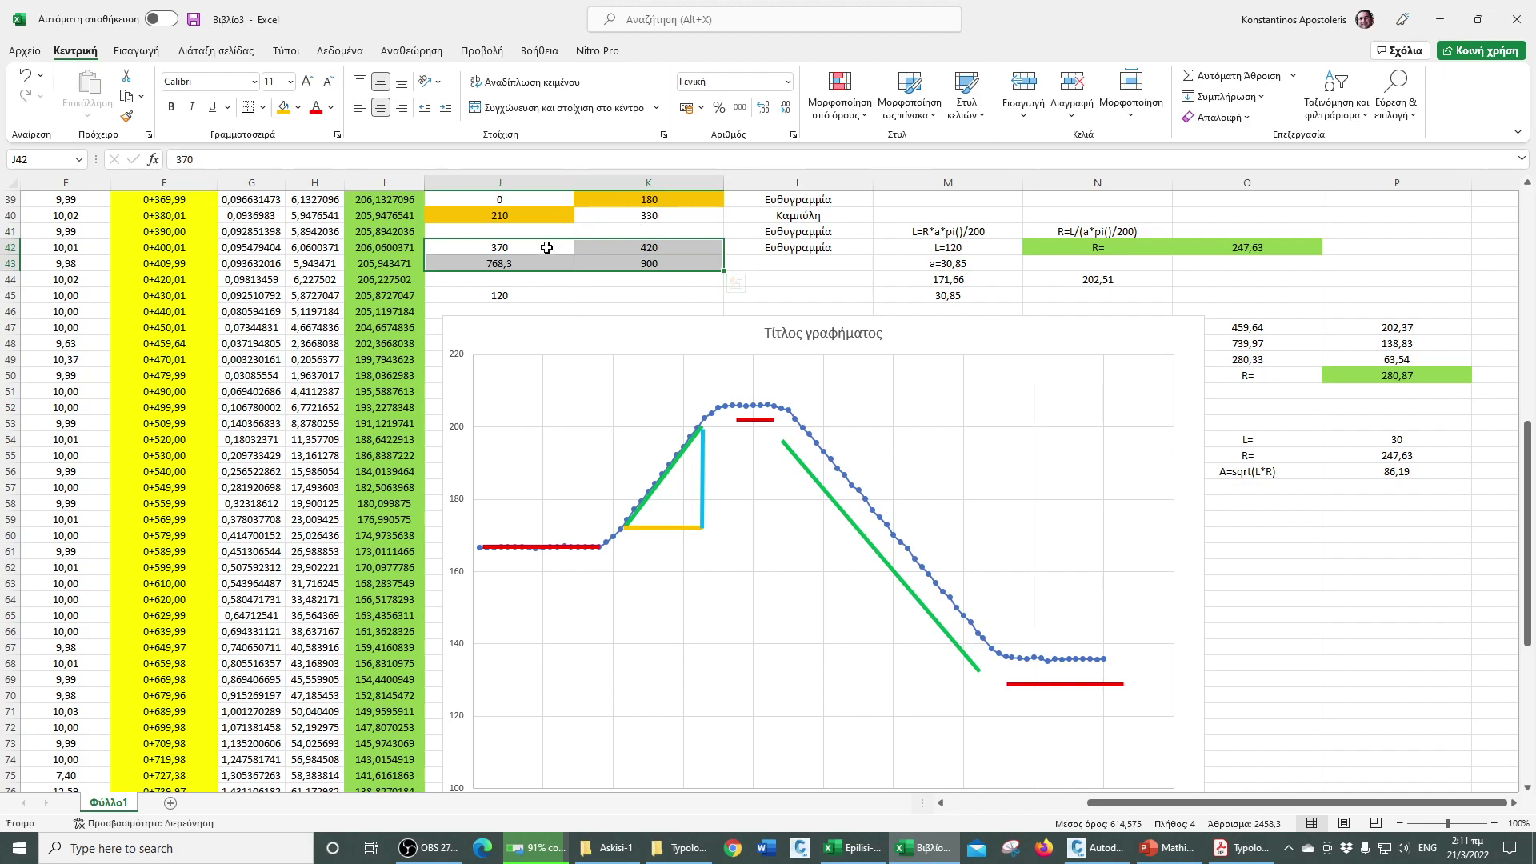
{"action": "key", "text": "ctrl+z"}
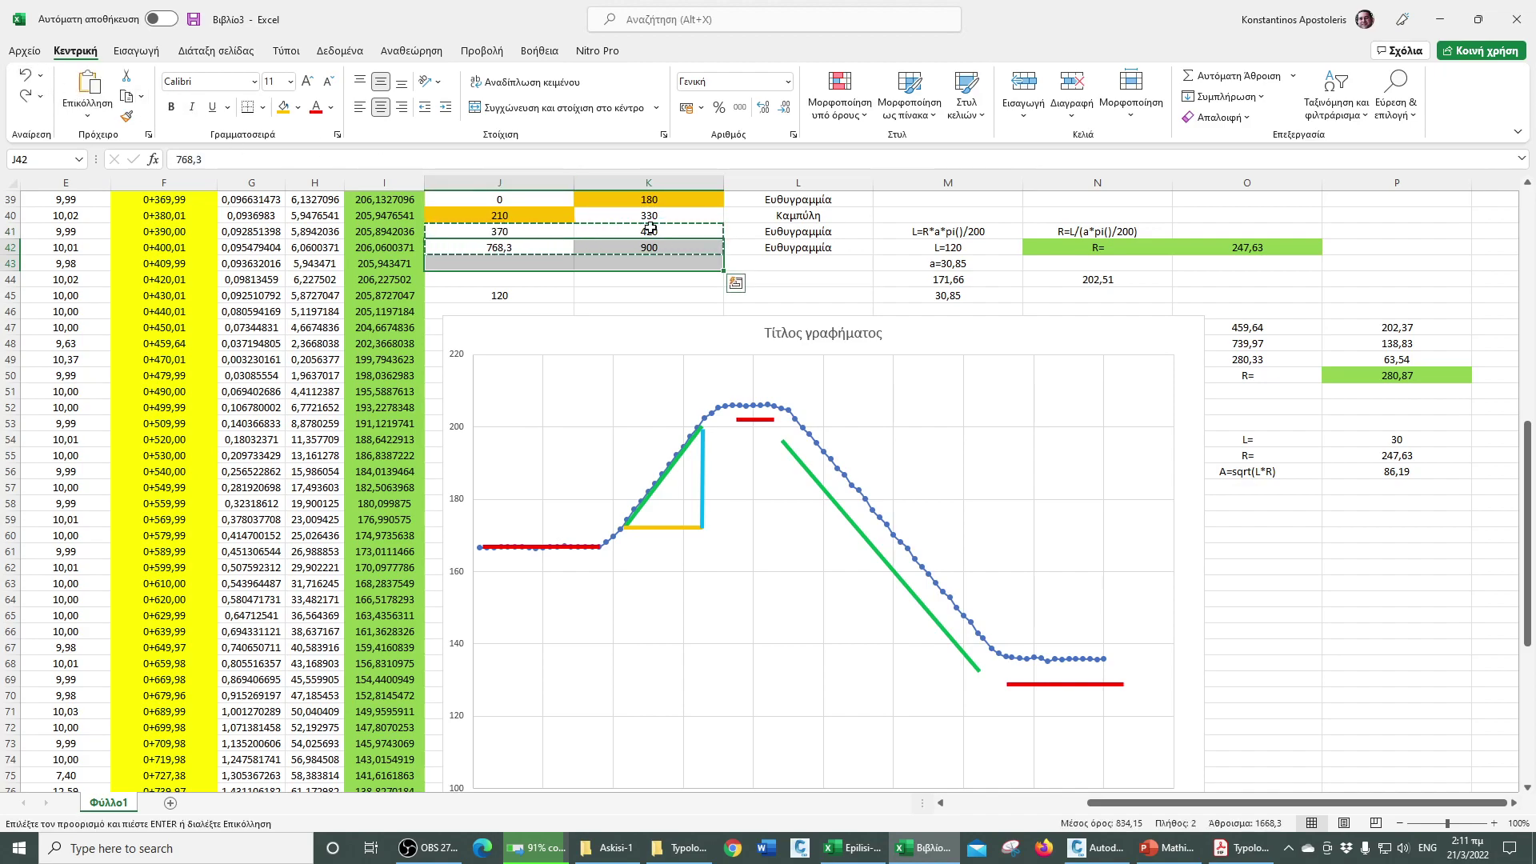
- Move the R and A labels and values from O55:P56 down one row to free row 55
{"action": "left_click", "coordinate": [648, 215]}
{"action": "left_click", "coordinate": [499, 231], "text": "ctrl"}
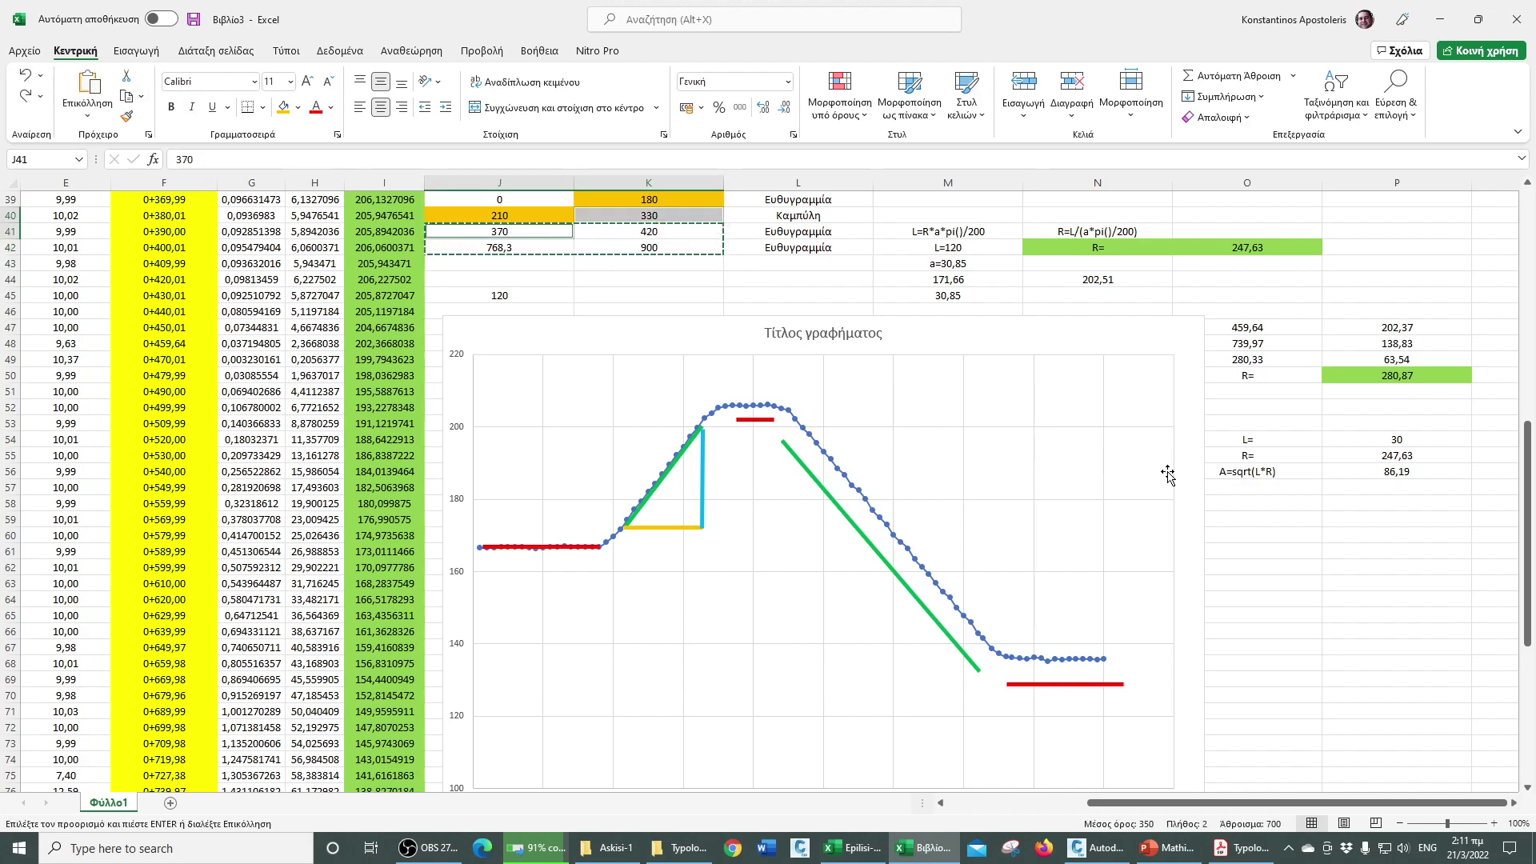
{"action": "left_click_drag", "start_coordinate": [1248, 454], "coordinate": [1296, 463]}
- Relabel the clothoid length in O54 as "Leis=" and enter the label "Lex=" in O55
{"action": "left_click", "coordinate": [1280, 439]}
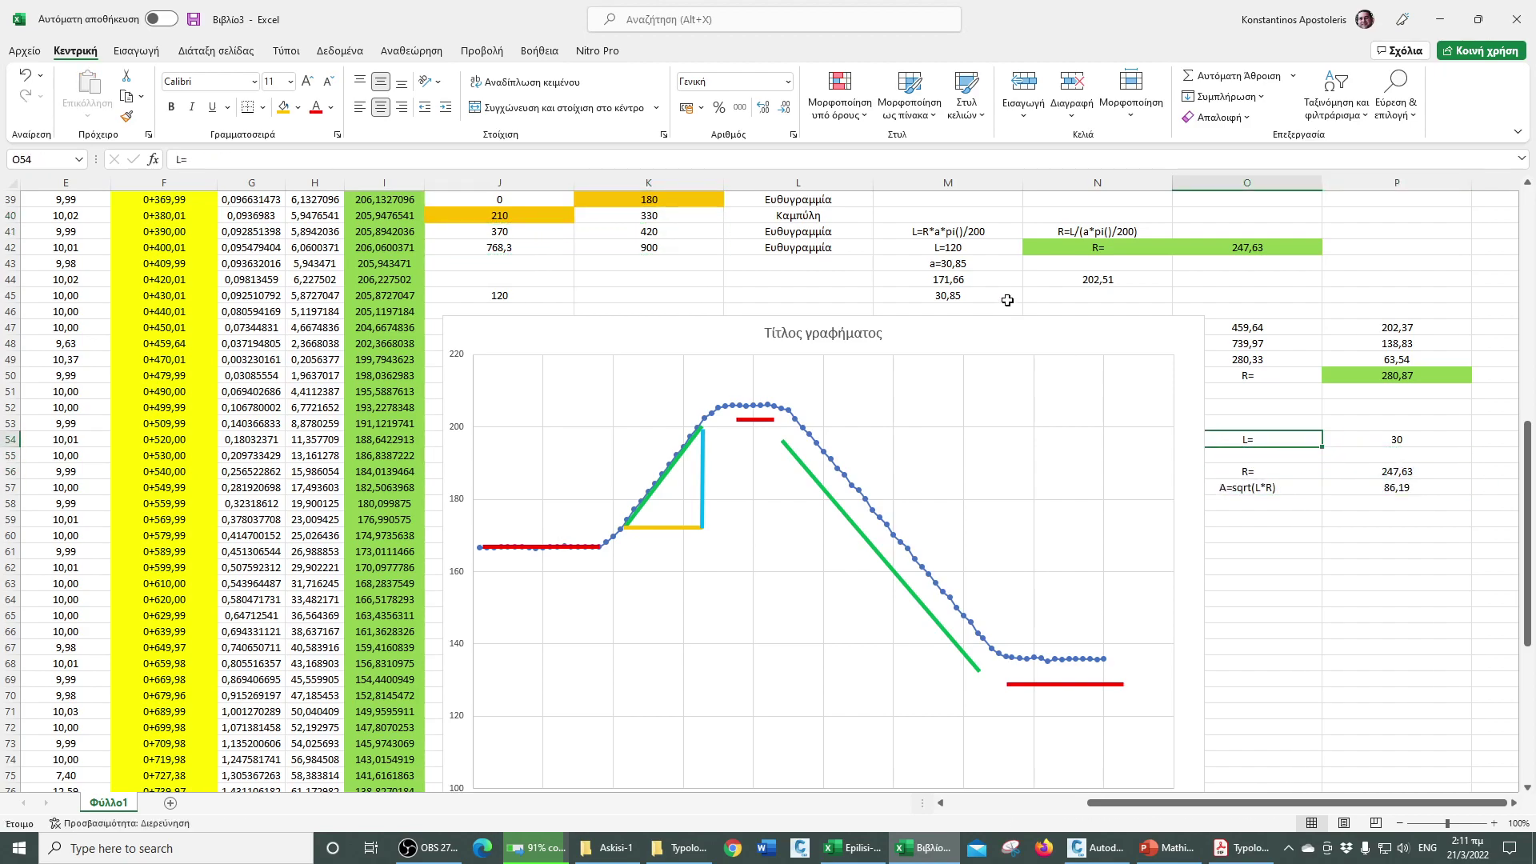
{"action": "type", "text": "L"}
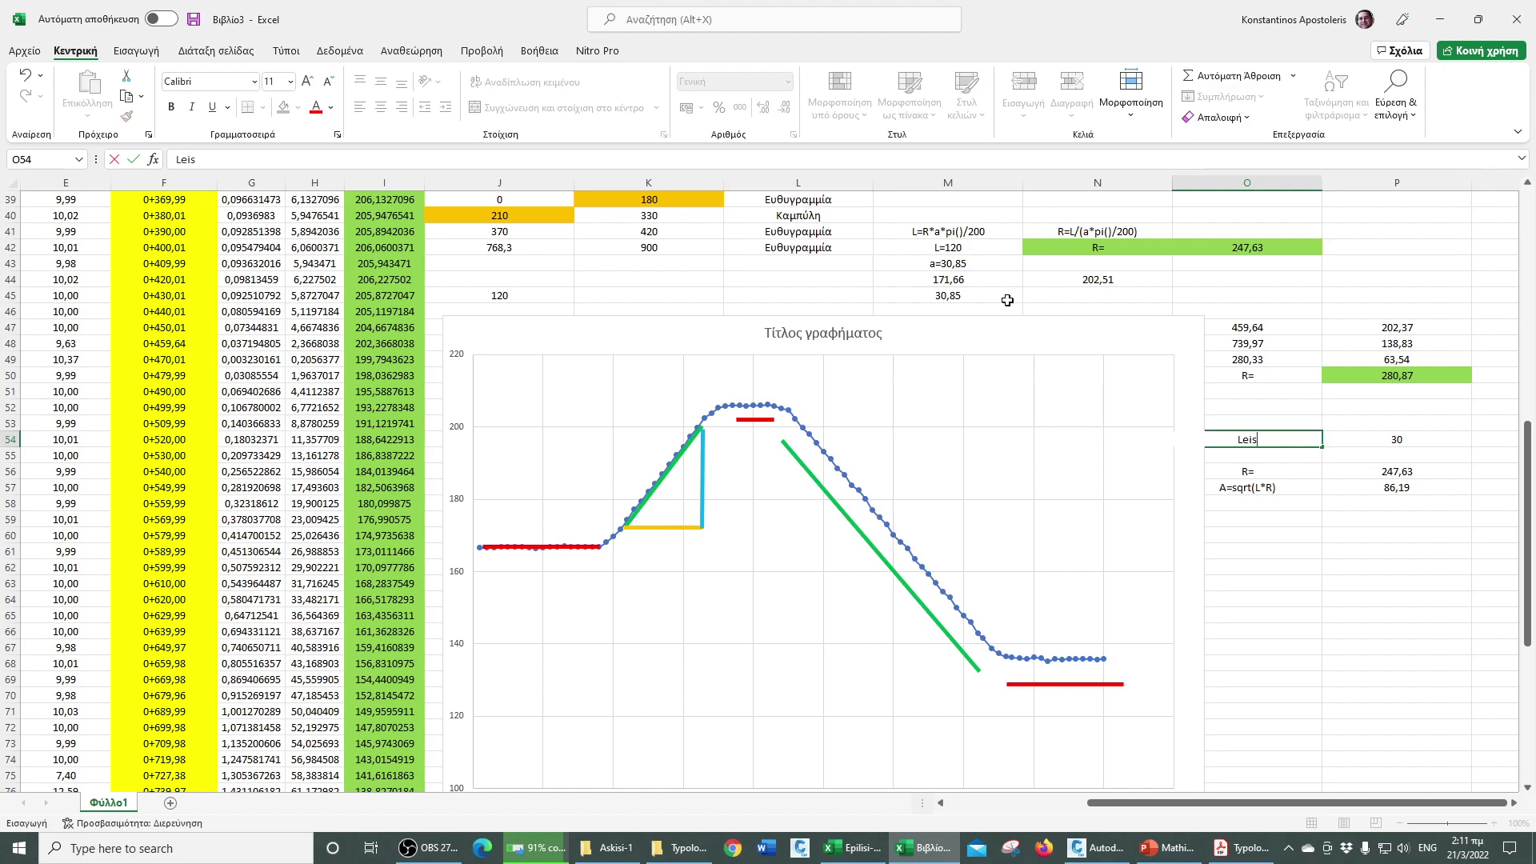
{"action": "key", "text": "Return"}
{"action": "type", "text": "Lex"}
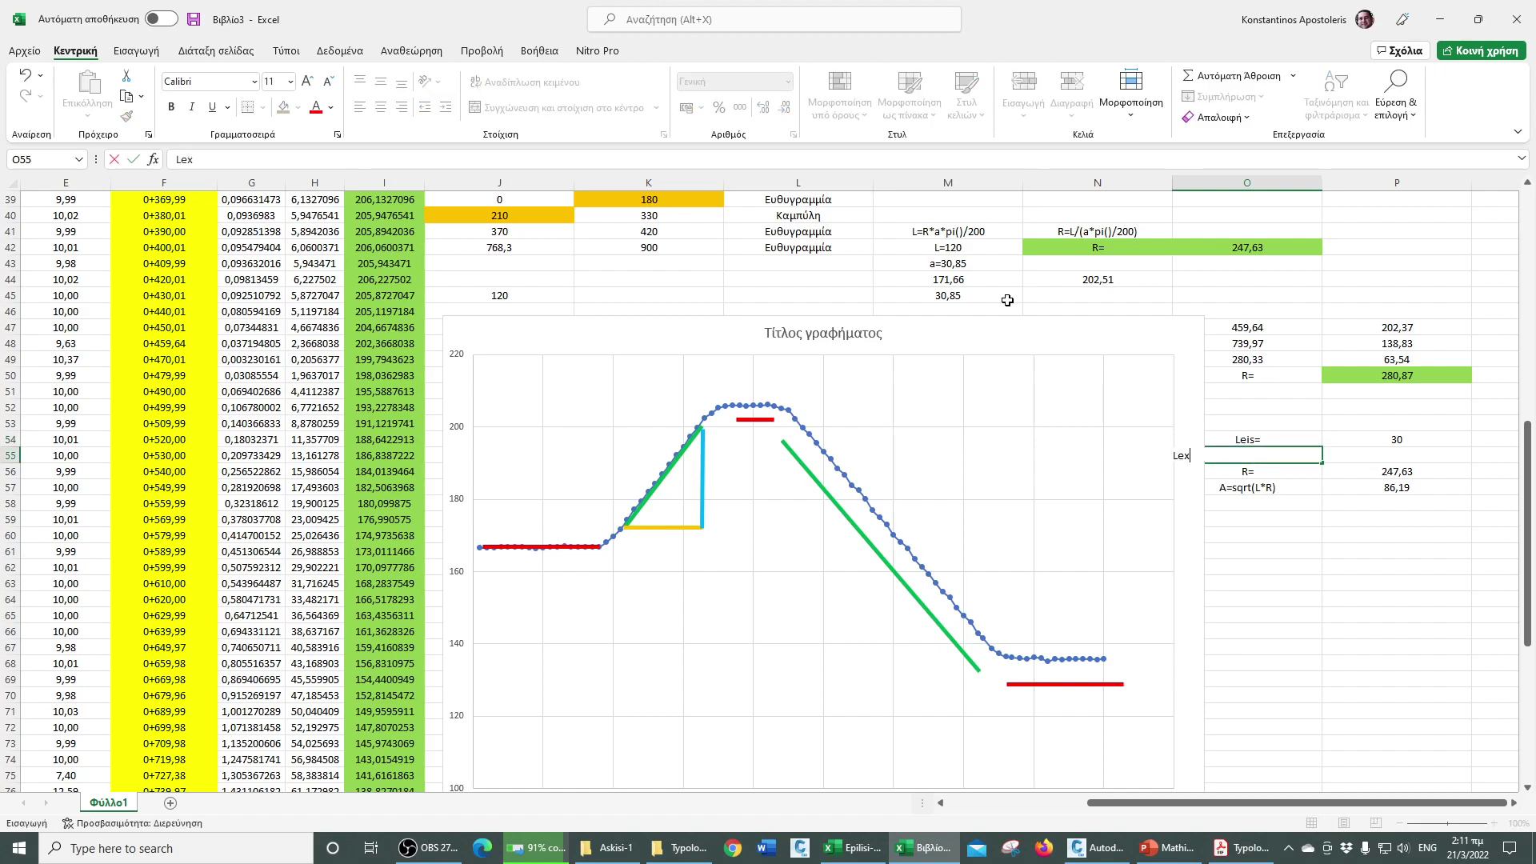
{"action": "key", "text": "Return"}
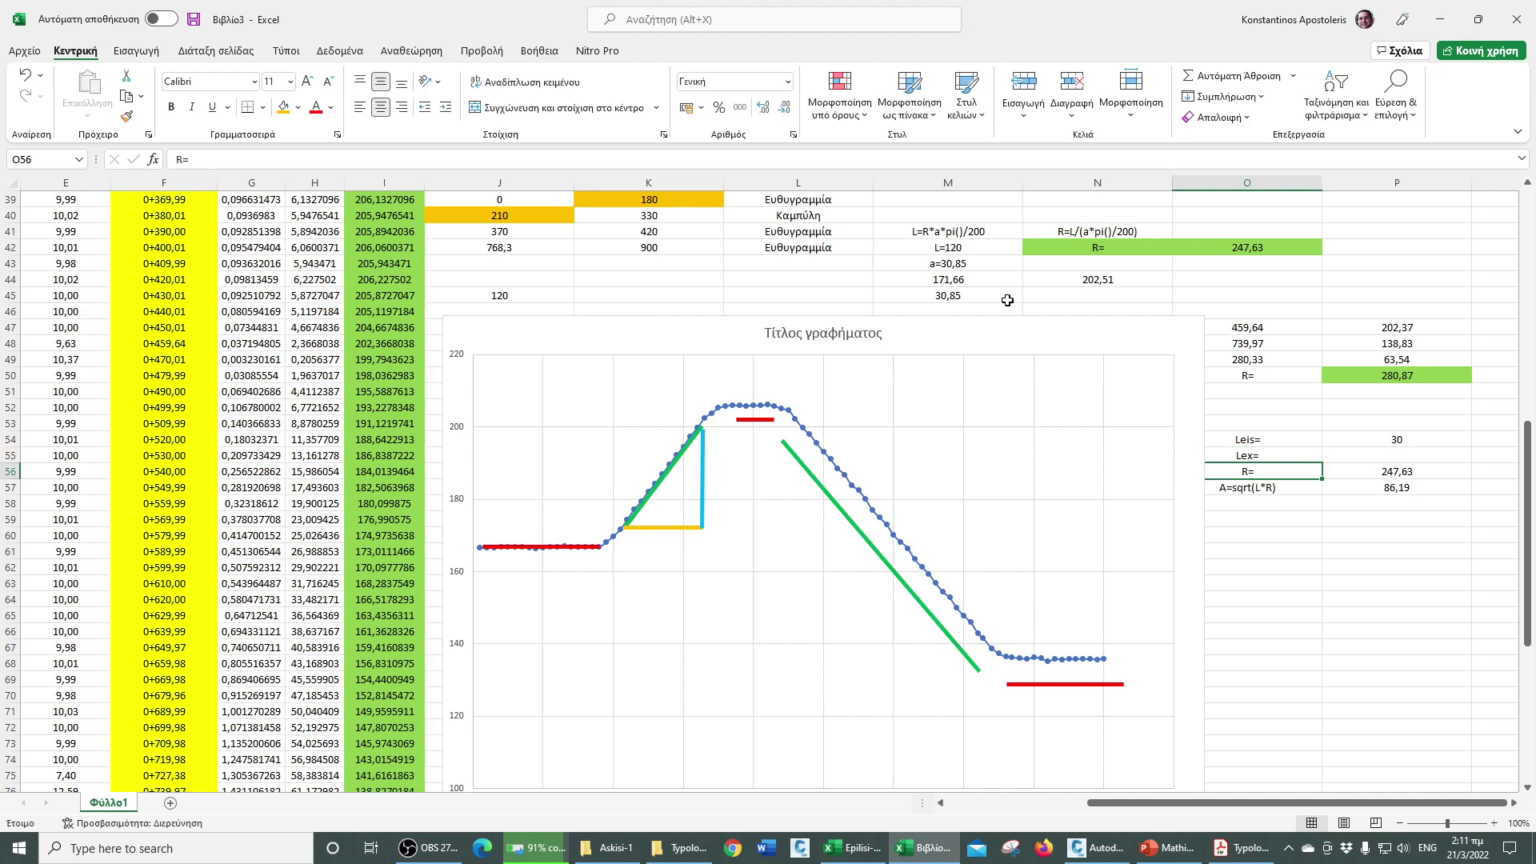
- Calculate the exit clothoid length in P55 as J41 minus K40
{"action": "key", "text": "Up"}
{"action": "key", "text": "Right"}
{"action": "type", "text": "="}
{"action": "left_click", "coordinate": [530, 231]}
{"action": "type", "text": "-"}
{"action": "left_click", "coordinate": [594, 221]}
{"action": "key", "text": "Return"}
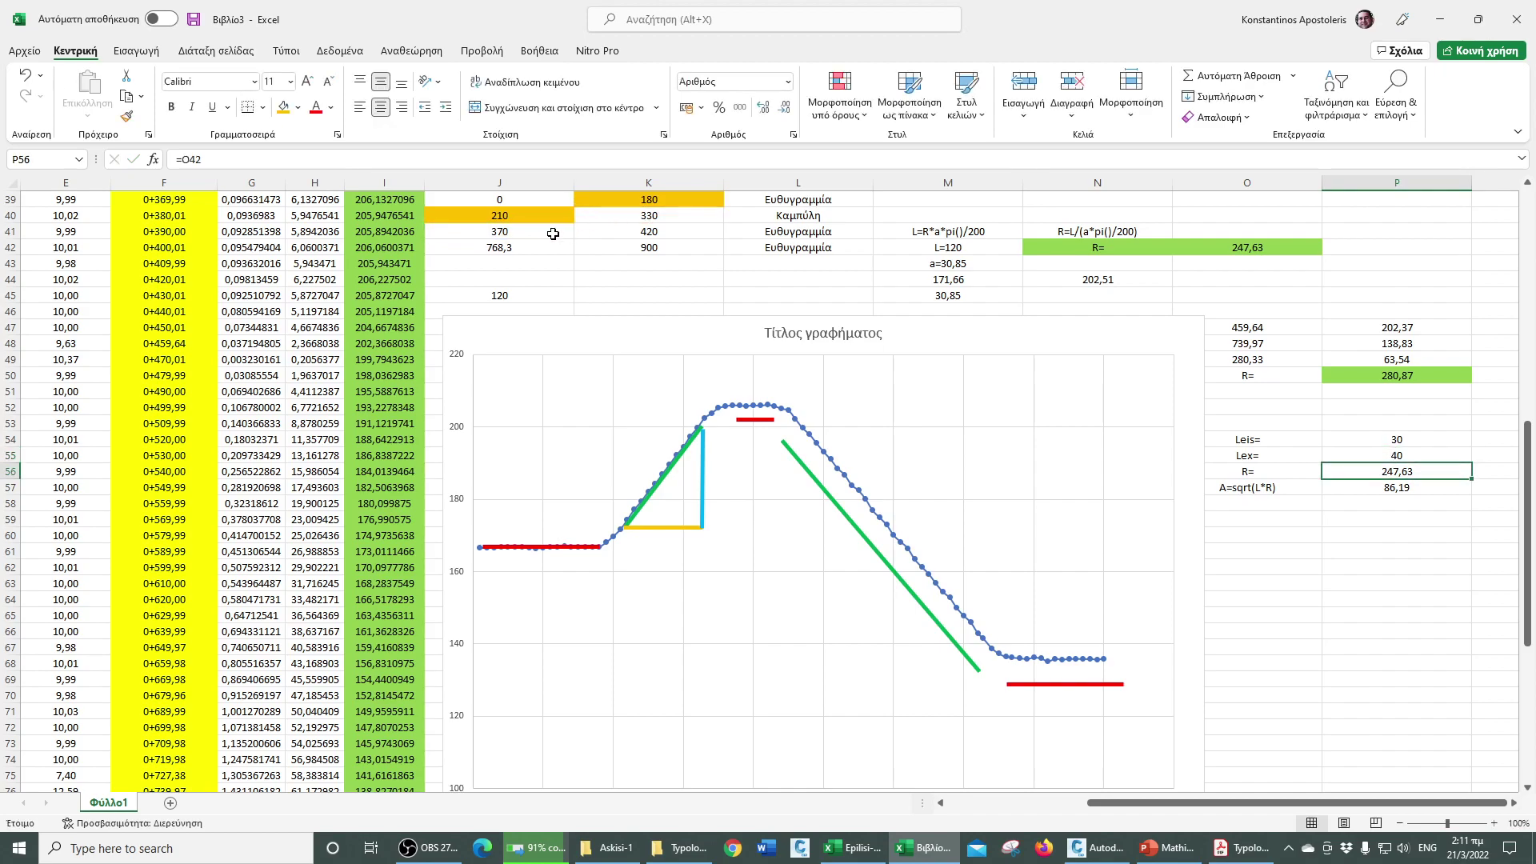
- Fill cells J41 and K40, the limits of the exit clothoid, with yellow
{"action": "left_click", "coordinate": [559, 232]}
{"action": "left_click", "coordinate": [623, 221], "text": "ctrl"}
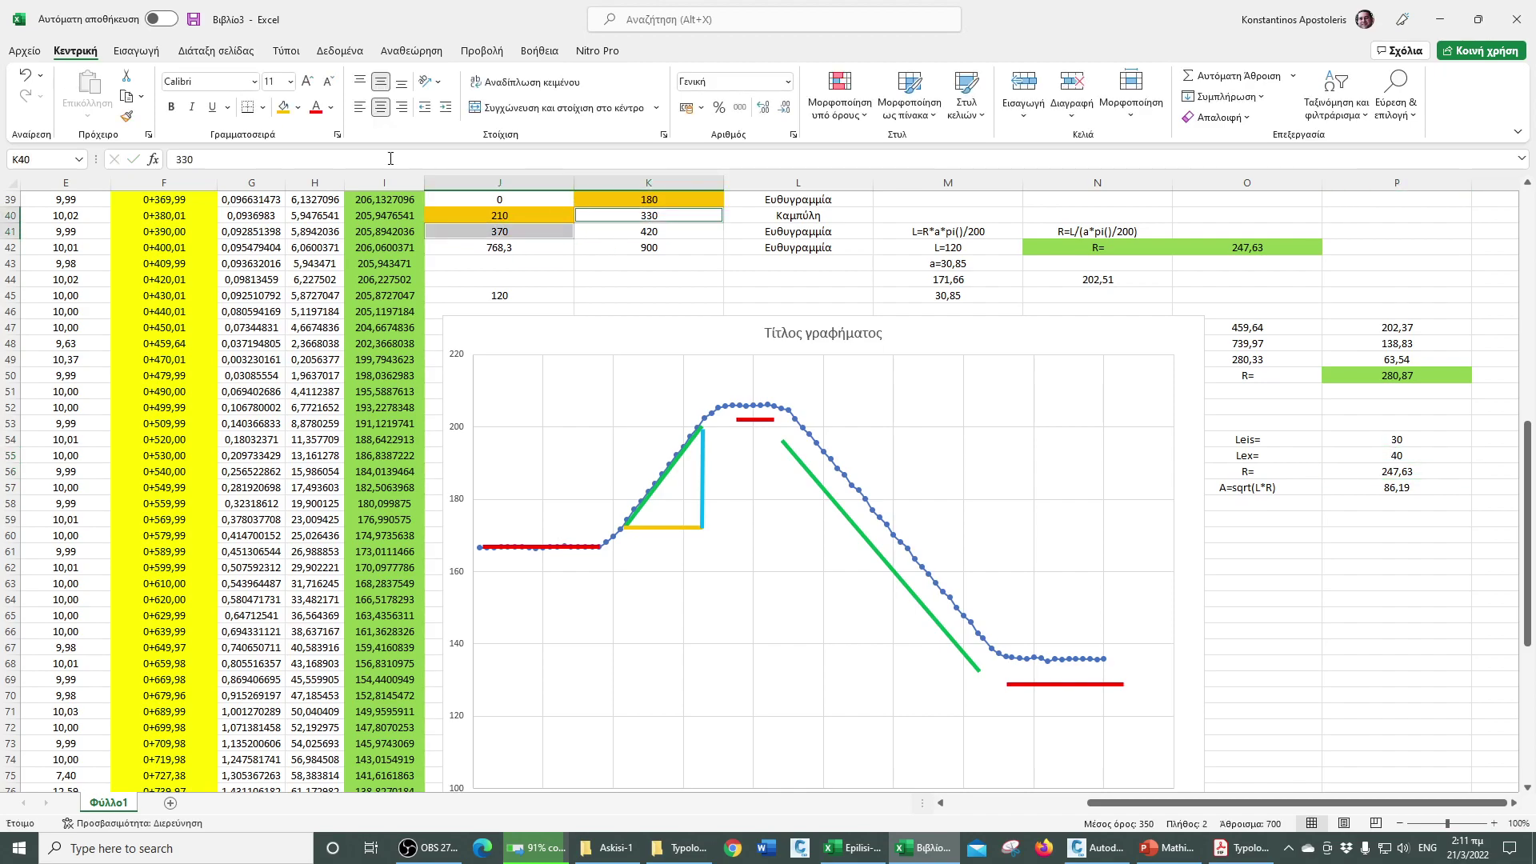
{"action": "left_click", "coordinate": [295, 109]}
{"action": "left_click", "coordinate": [322, 240]}
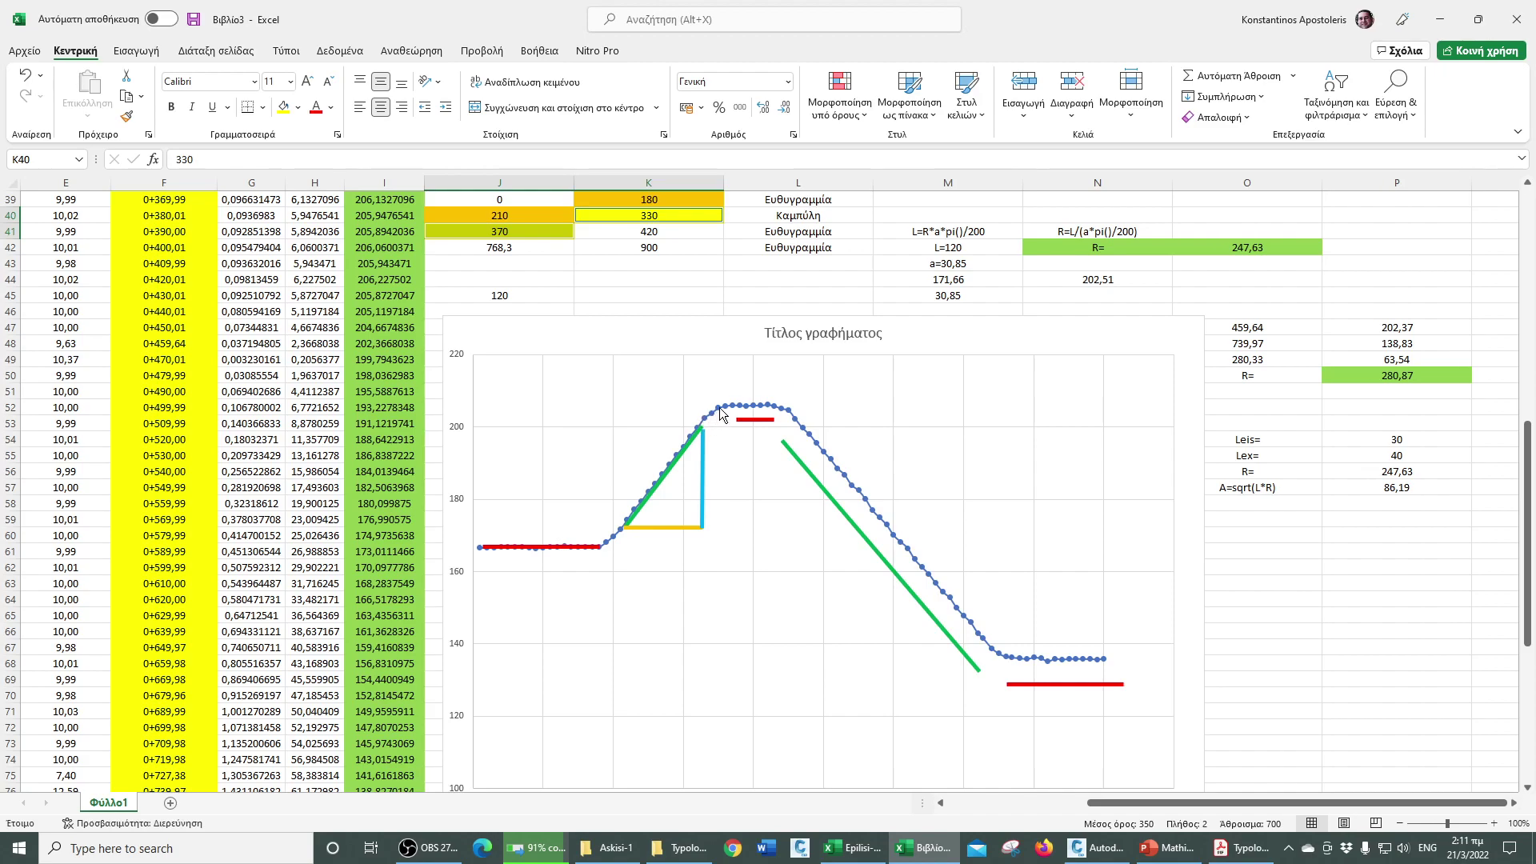
- Copy the label "A=sqrt(L*R)" from O57 to O58
{"action": "left_click", "coordinate": [1279, 498]}
{"action": "left_click", "coordinate": [1282, 488]}
{"action": "key", "text": "ctrl+c"}
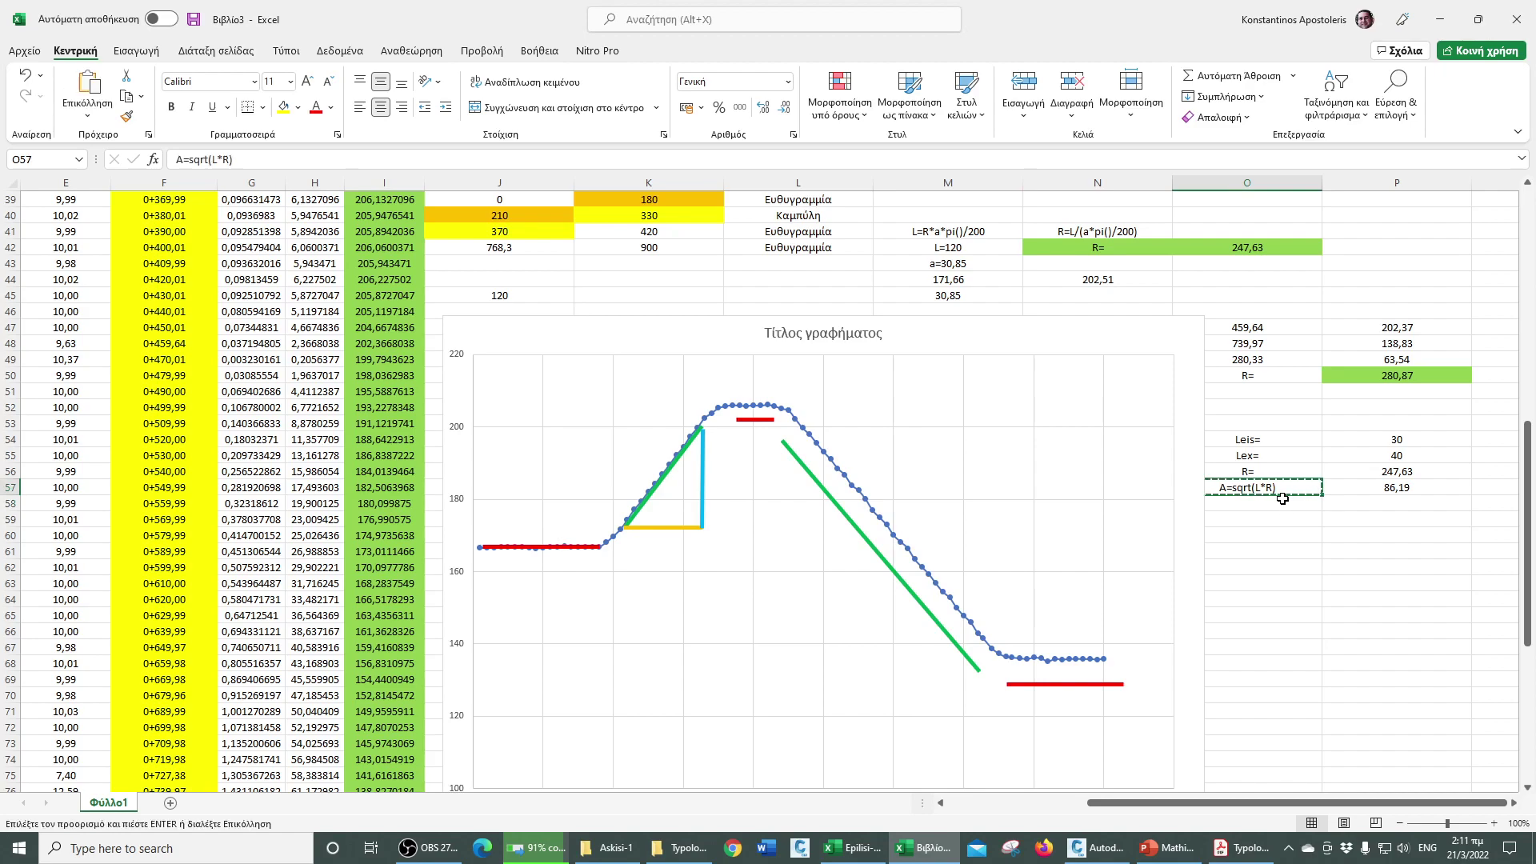
{"action": "left_click", "coordinate": [1285, 502]}
{"action": "key", "text": "ctrl+v"}
- Calculate the exit clothoid parameter in P58 with =SQRT(P56*P55)
{"action": "left_click", "coordinate": [1377, 503]}
{"action": "type", "text": "="}
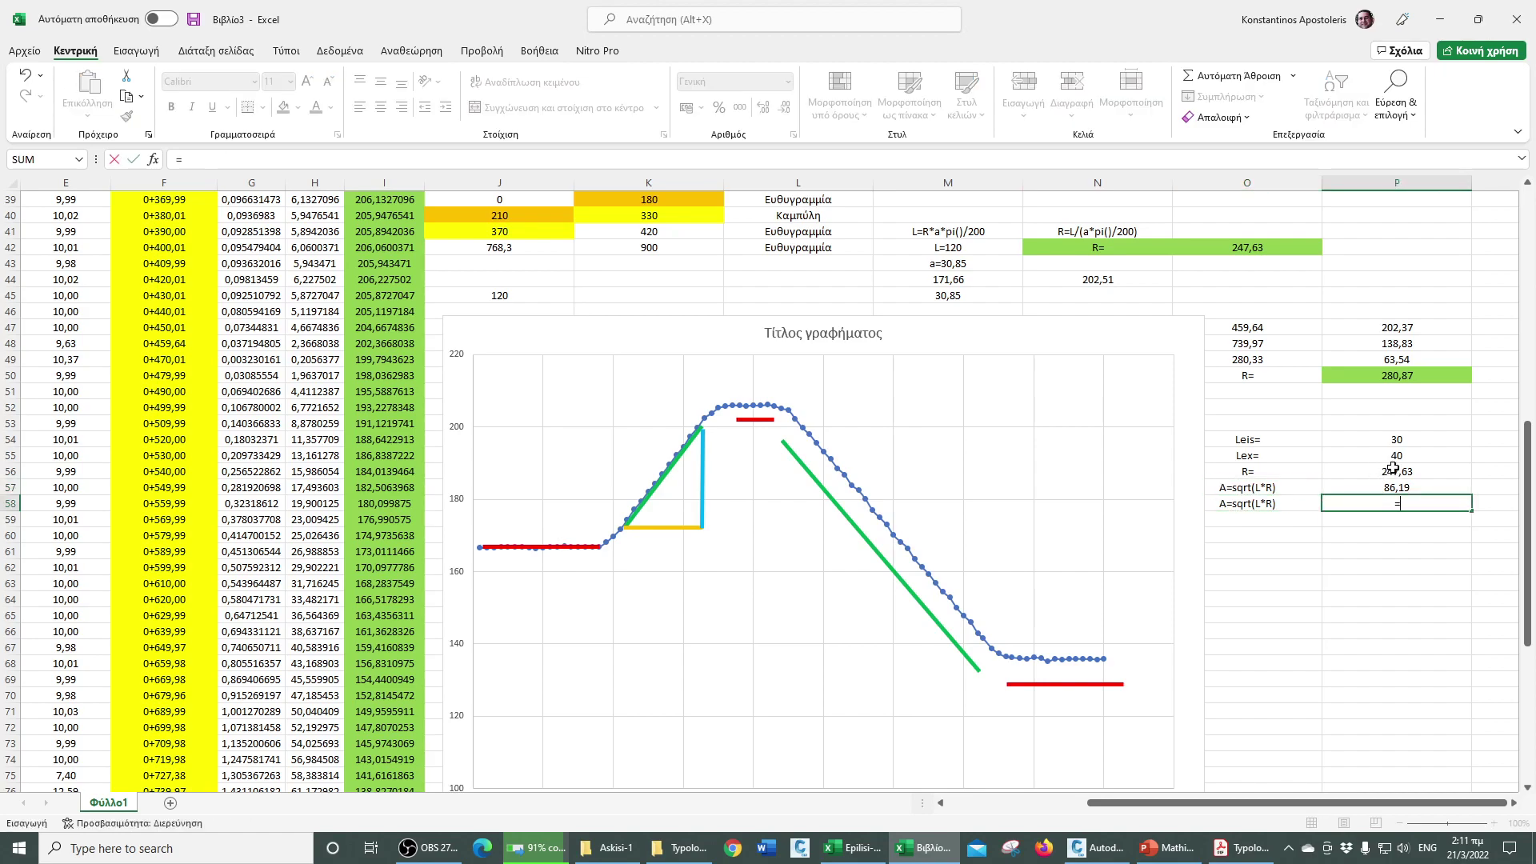
{"action": "type", "text": "sqrt"}
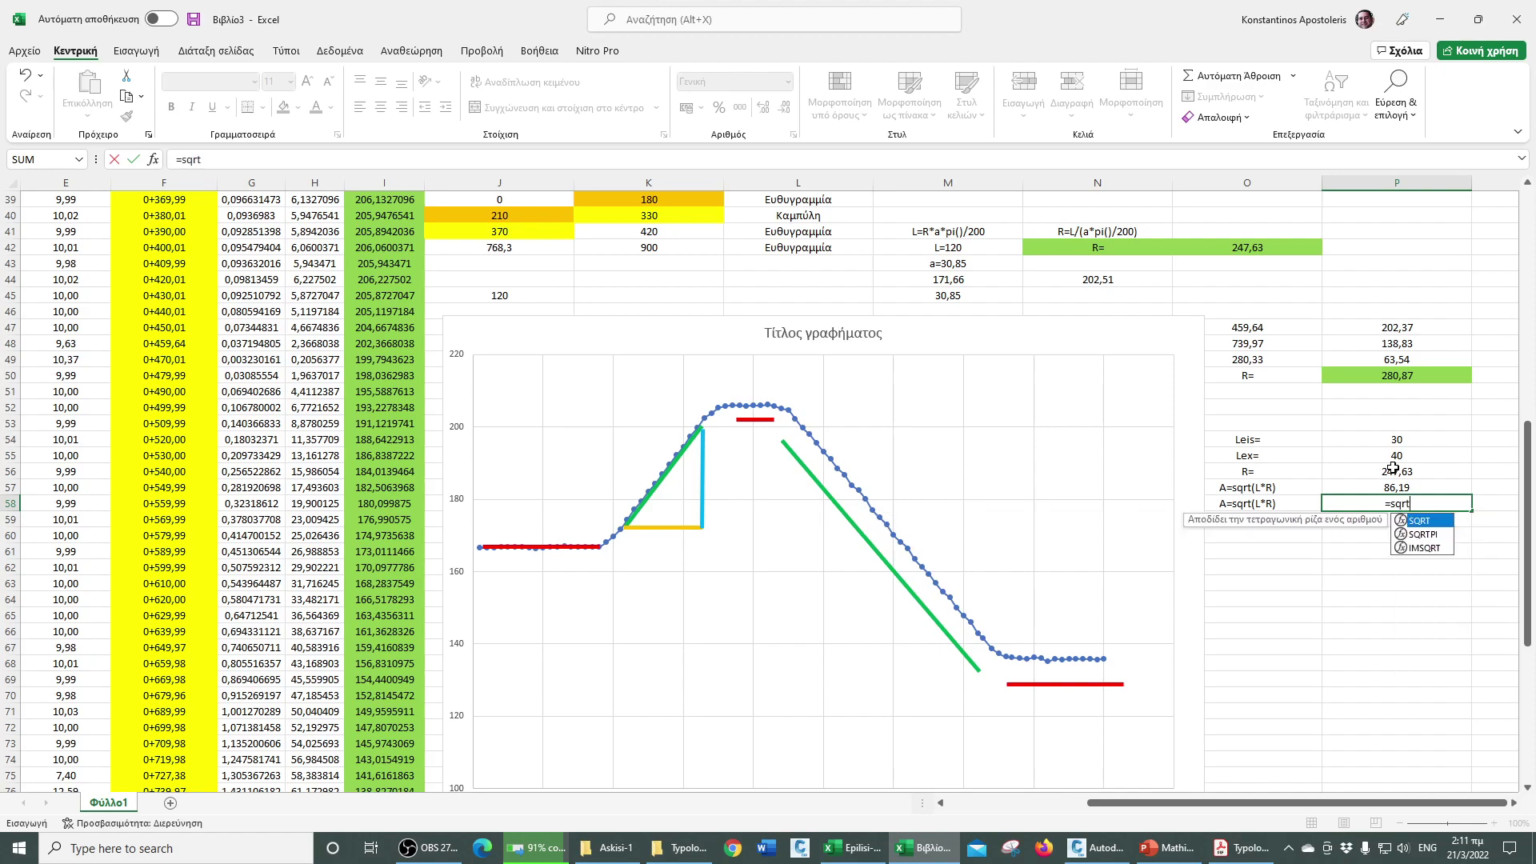
{"action": "type", "text": "("}
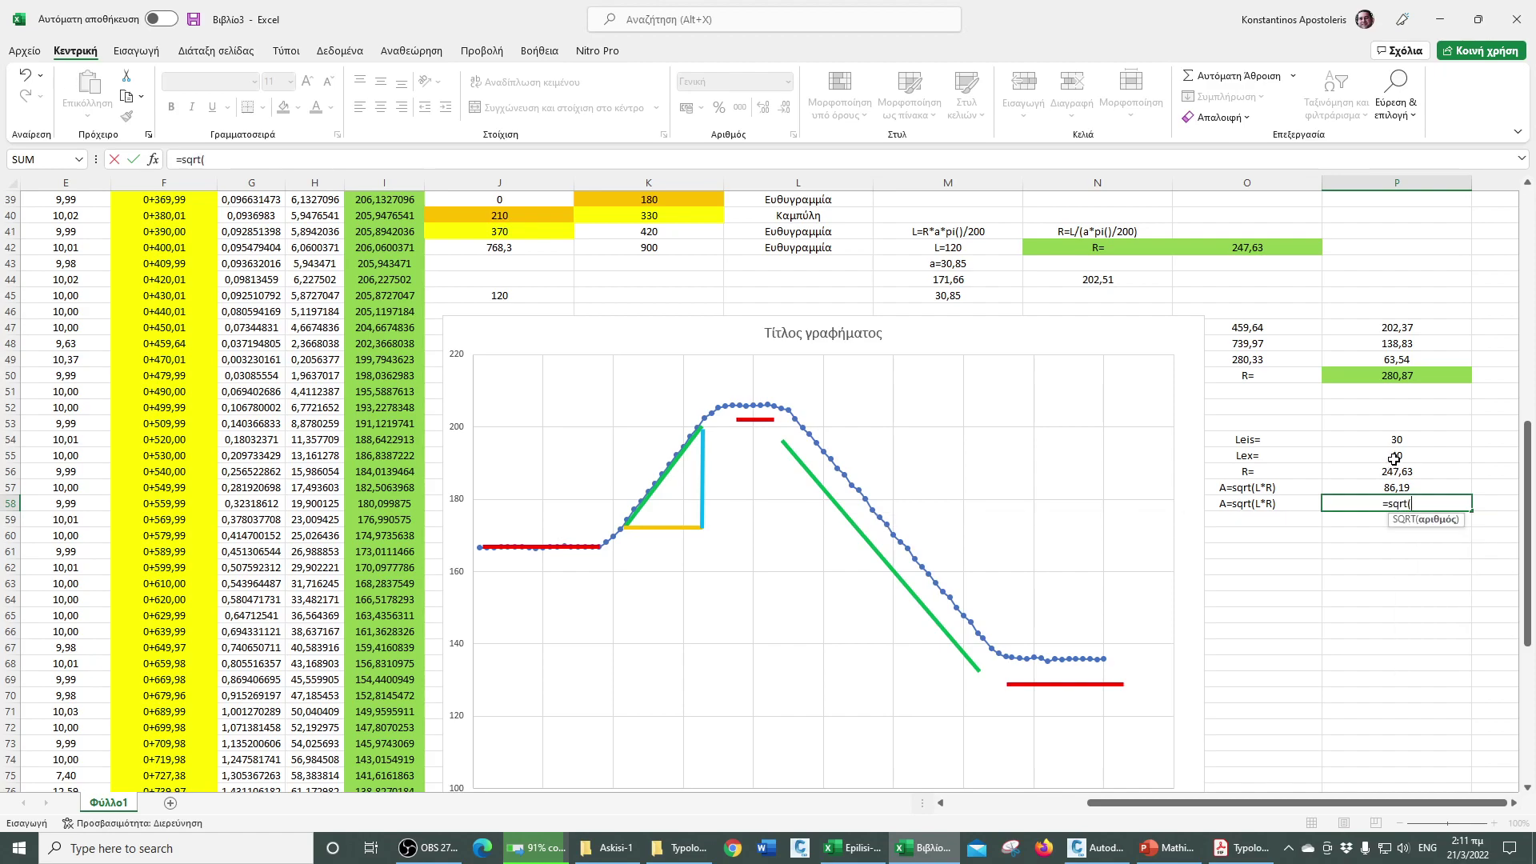
{"action": "left_click", "coordinate": [1394, 471]}
{"action": "type", "text": "*"}
{"action": "left_click", "coordinate": [1396, 456]}
{"action": "key", "text": "Return"}
- Copy the two-decimal number formatting of P57 to the exit clothoid parameter in P58
{"action": "left_click", "coordinate": [1396, 488]}
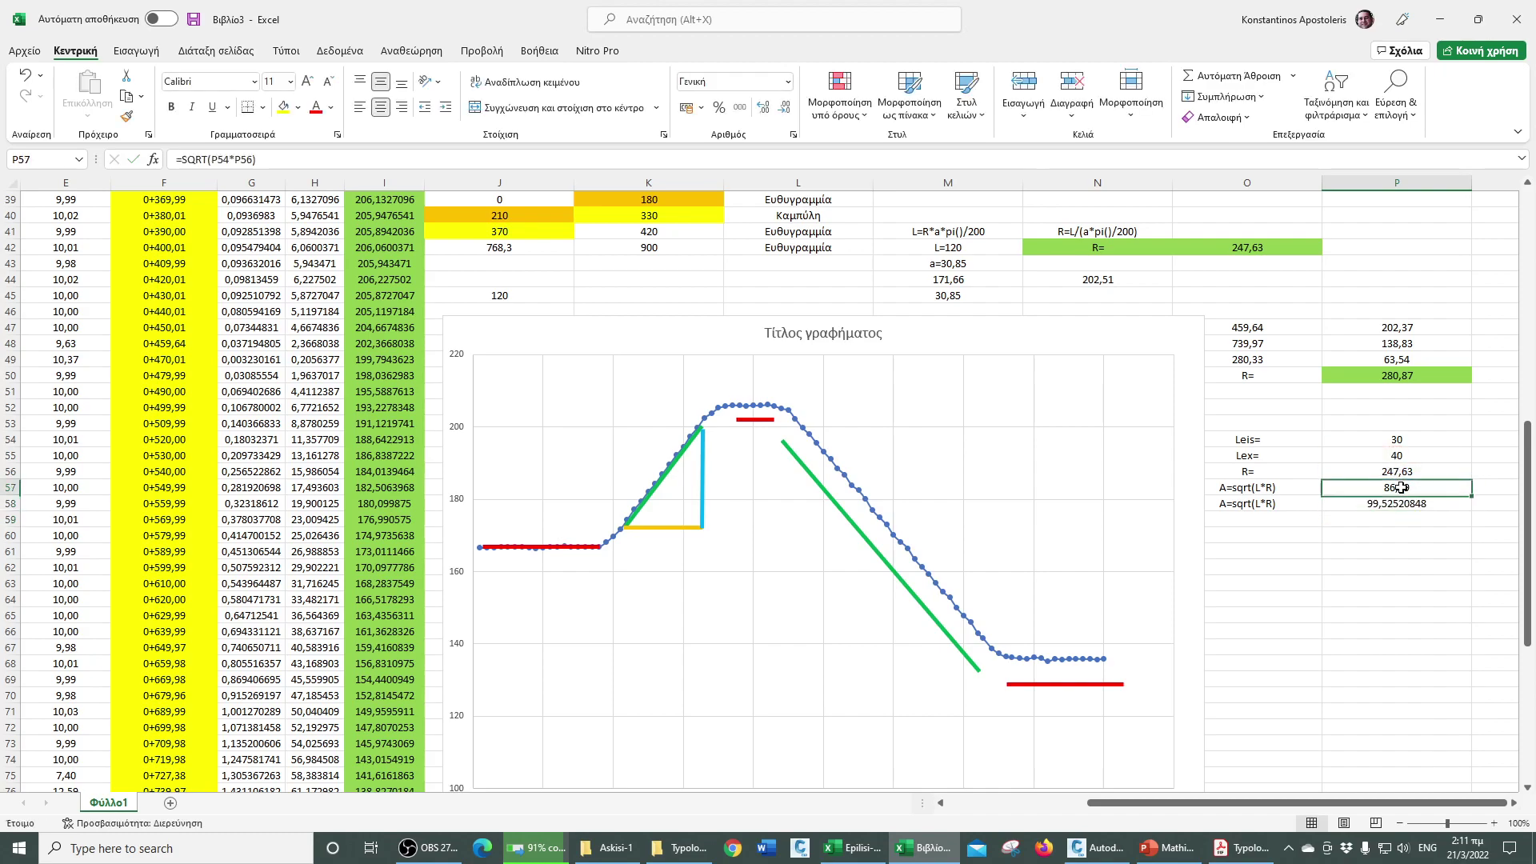
{"action": "left_click", "coordinate": [130, 118]}
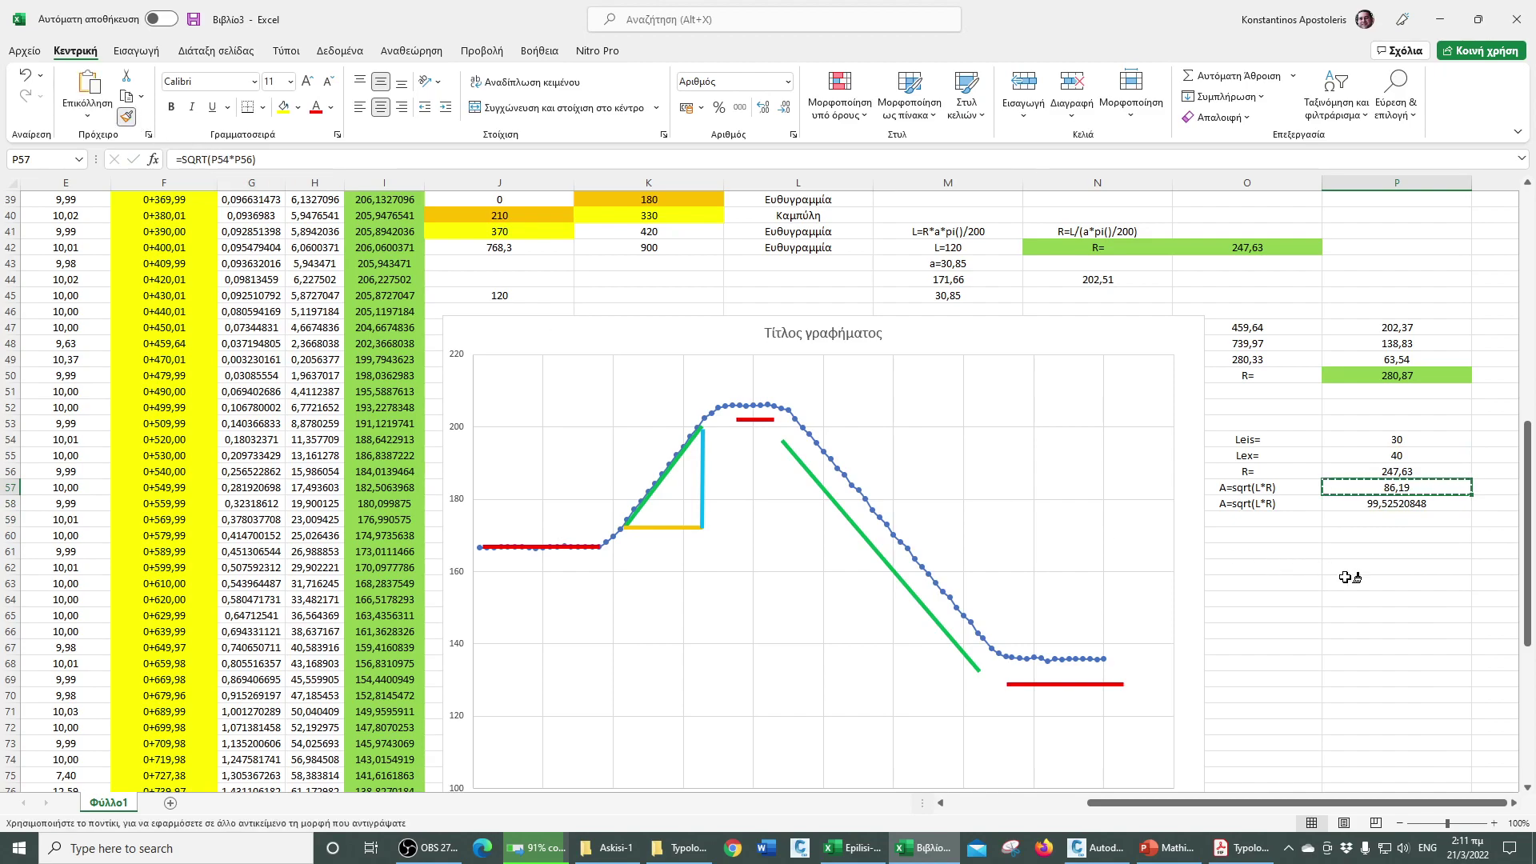
{"action": "left_click", "coordinate": [1396, 503]}
{"action": "left_click", "coordinate": [1376, 552]}
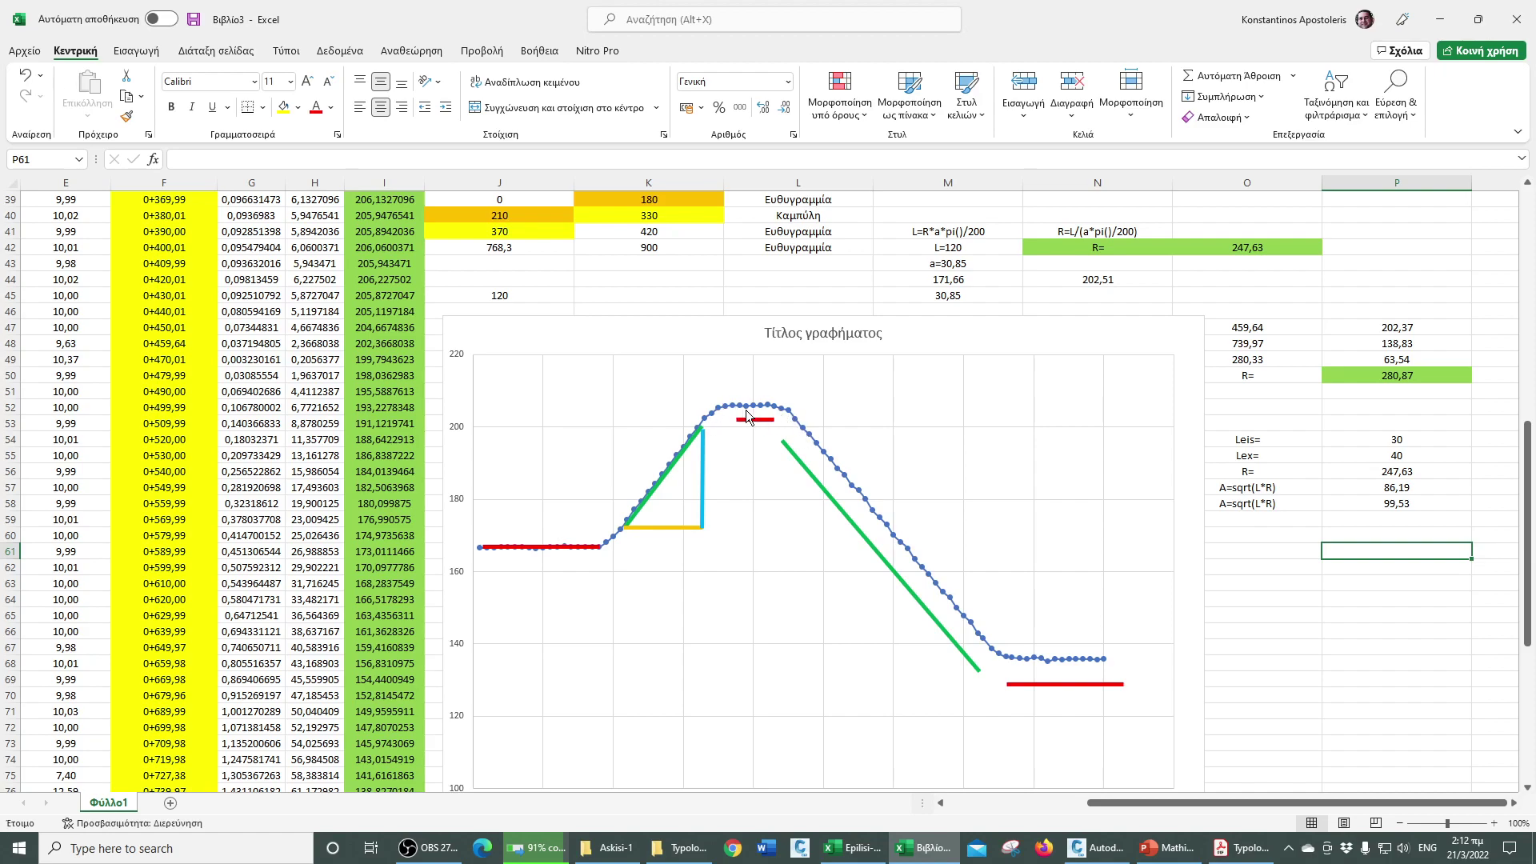
- Review the azimuth and road length columns, the azimuth chart, and the curve radius and clothoid calculations
{"action": "mouse_move", "coordinate": [724, 412]}
{"action": "scroll", "coordinate": [317, 464], "scroll_direction": "up", "scroll_amount": 7}
{"action": "scroll", "coordinate": [316, 464], "scroll_direction": "up", "scroll_amount": 6}
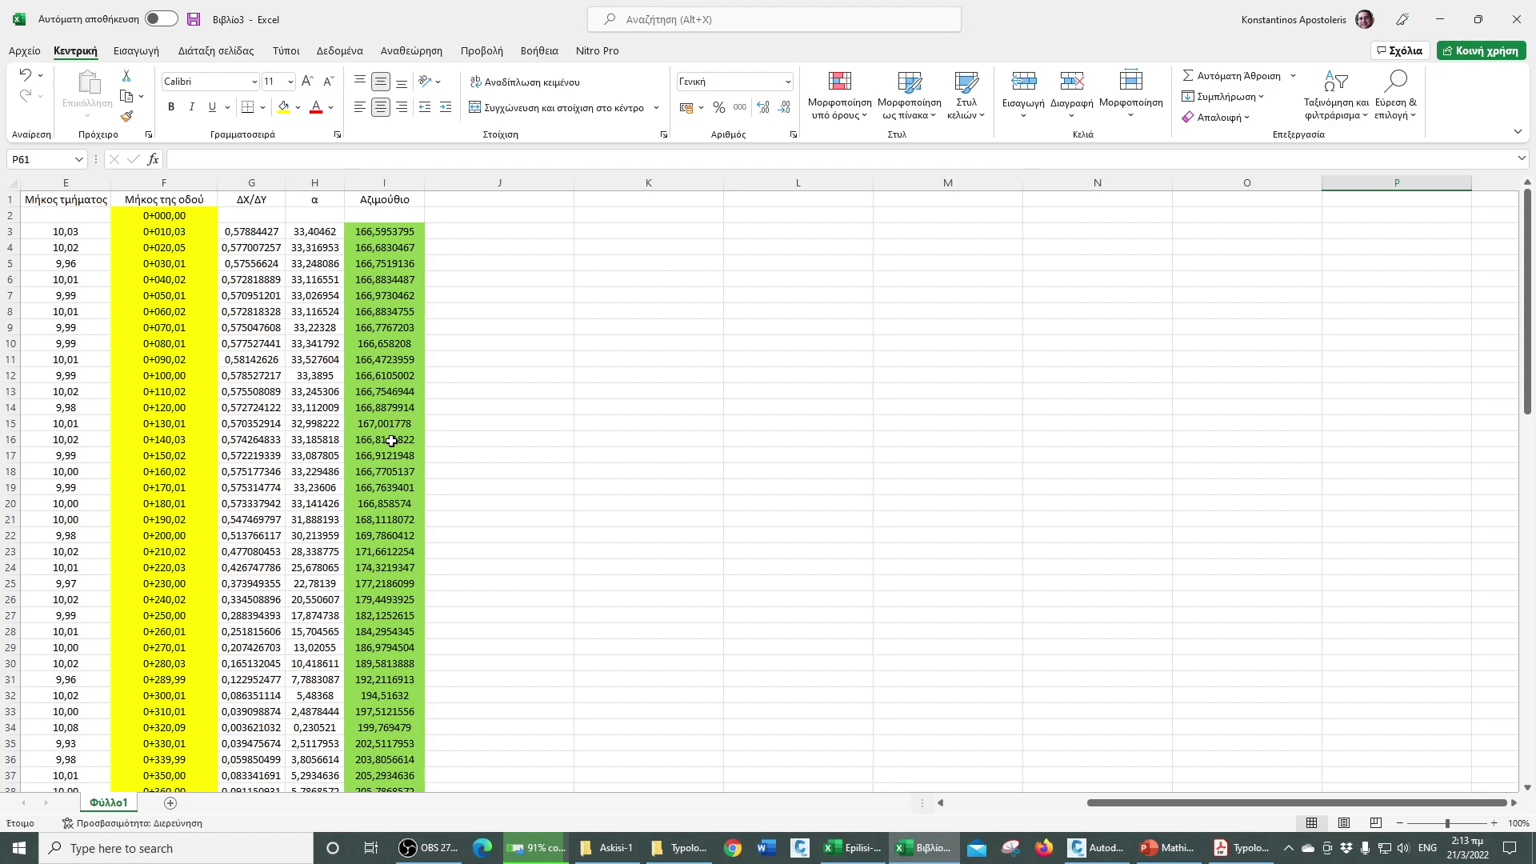
{"action": "scroll", "coordinate": [436, 388], "scroll_direction": "down", "scroll_amount": 8}
{"action": "scroll", "coordinate": [447, 369], "scroll_direction": "down", "scroll_amount": 7}
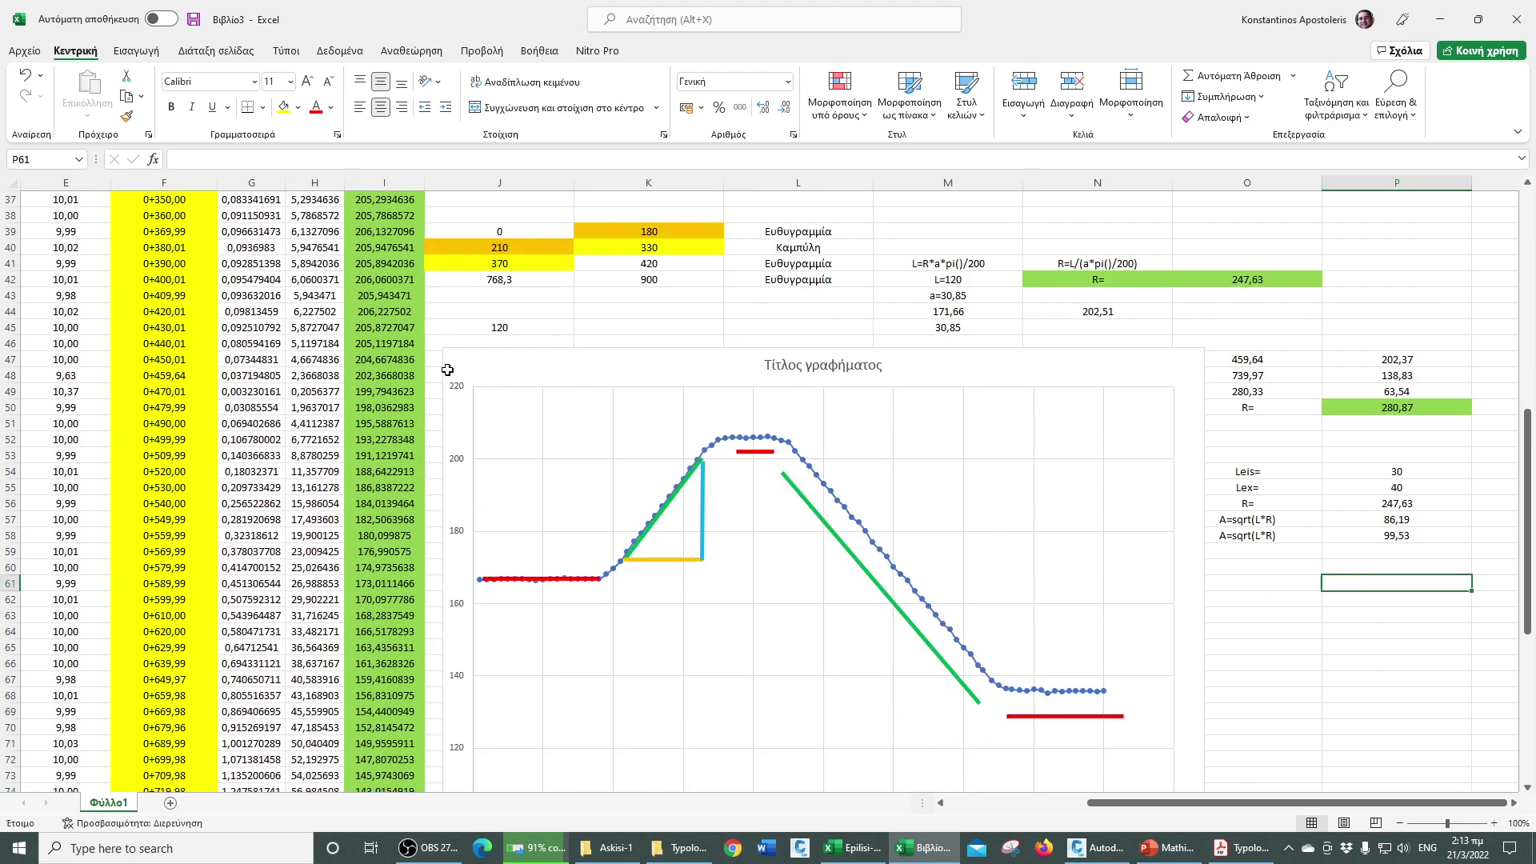
{"action": "scroll", "coordinate": [1059, 541], "scroll_direction": "down", "scroll_amount": 4}
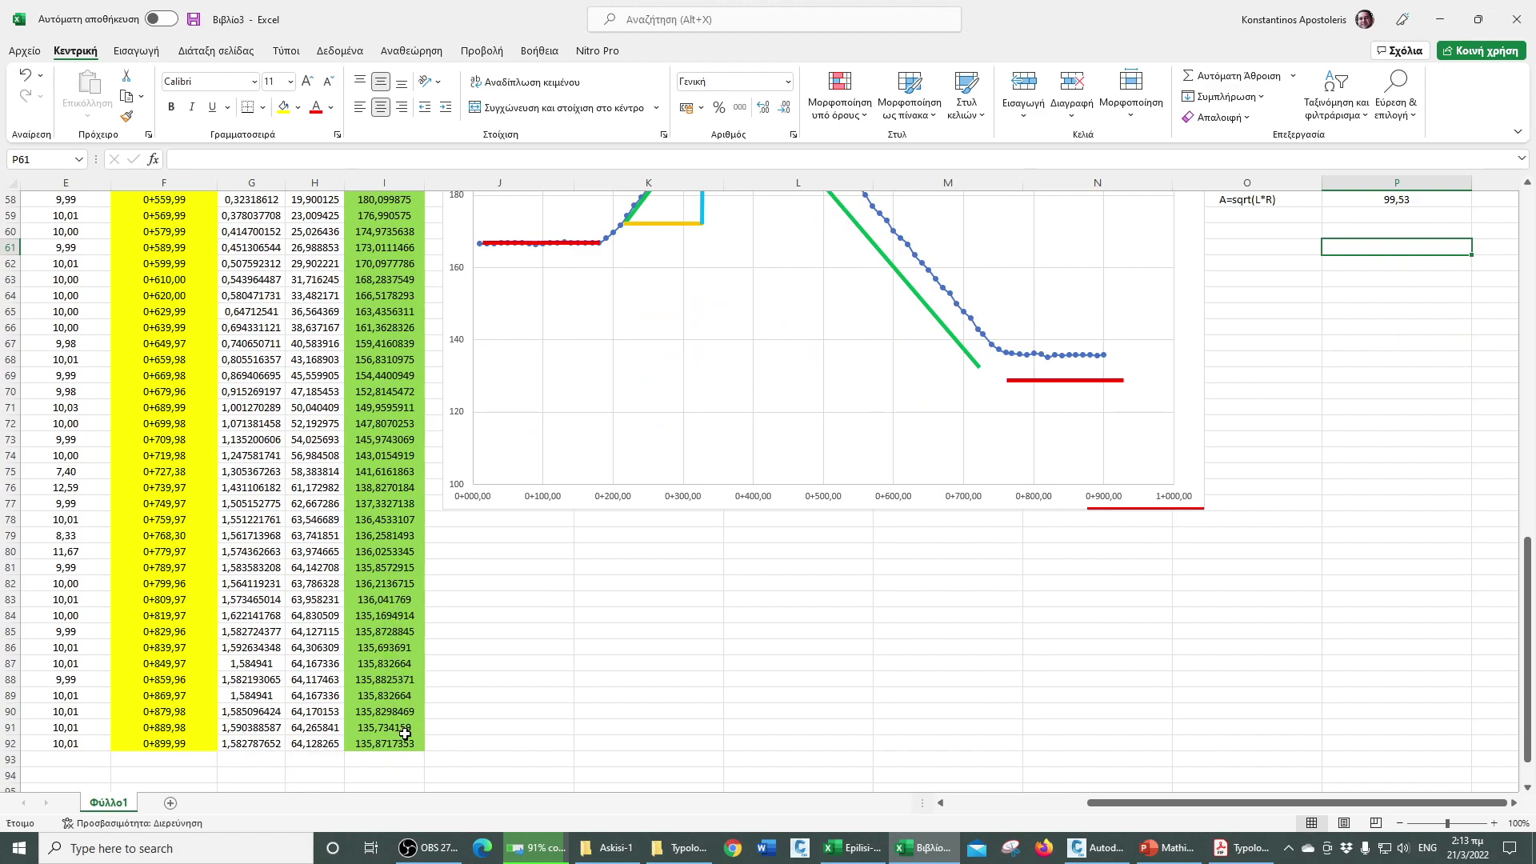
{"action": "scroll", "coordinate": [795, 572], "scroll_direction": "up", "scroll_amount": 7}
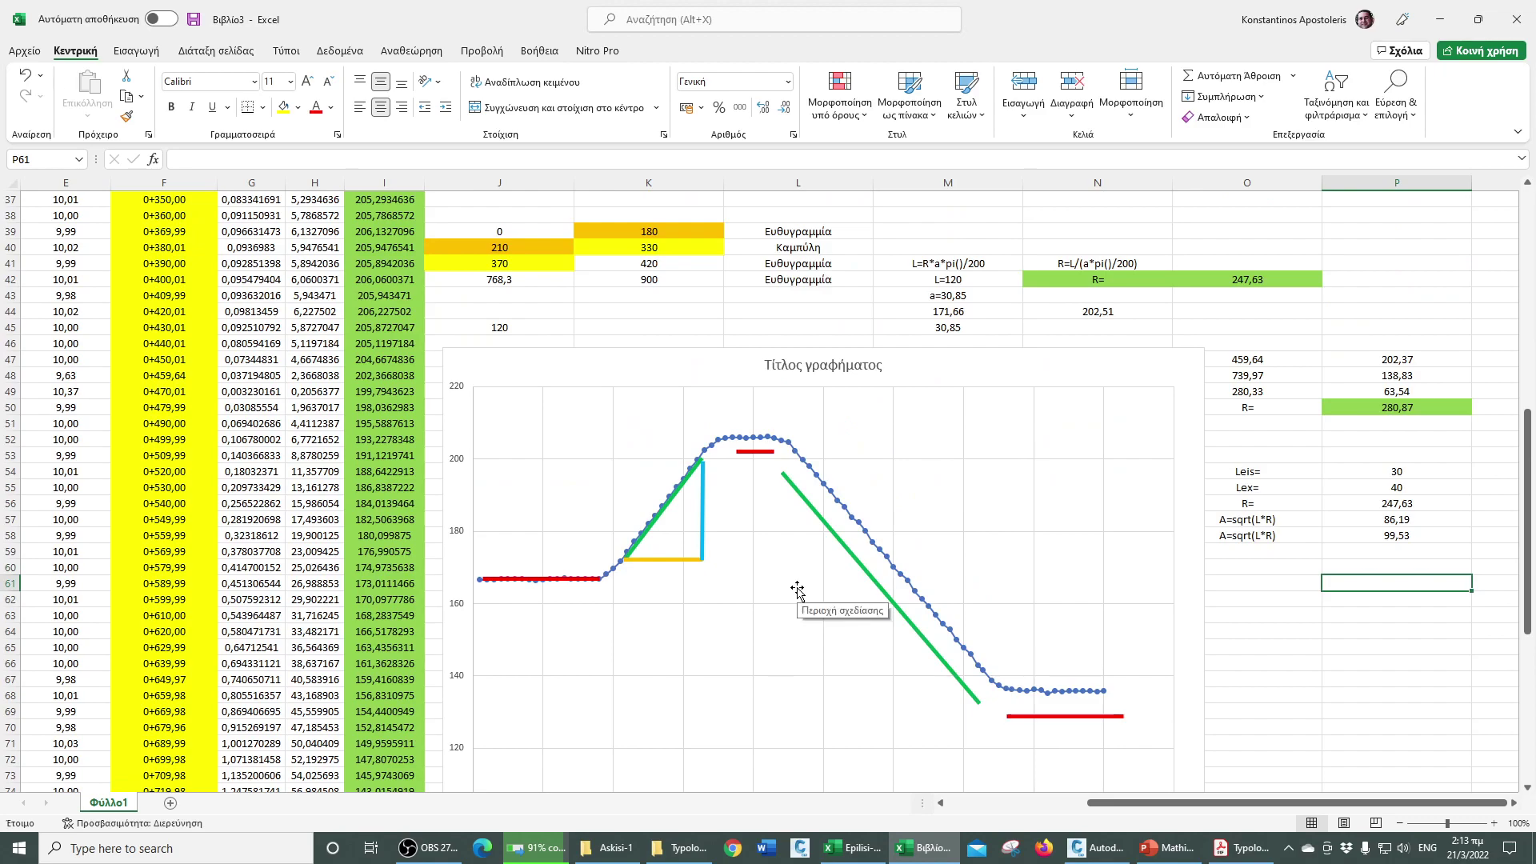
{"action": "scroll", "coordinate": [797, 579], "scroll_direction": "up", "scroll_amount": 1}
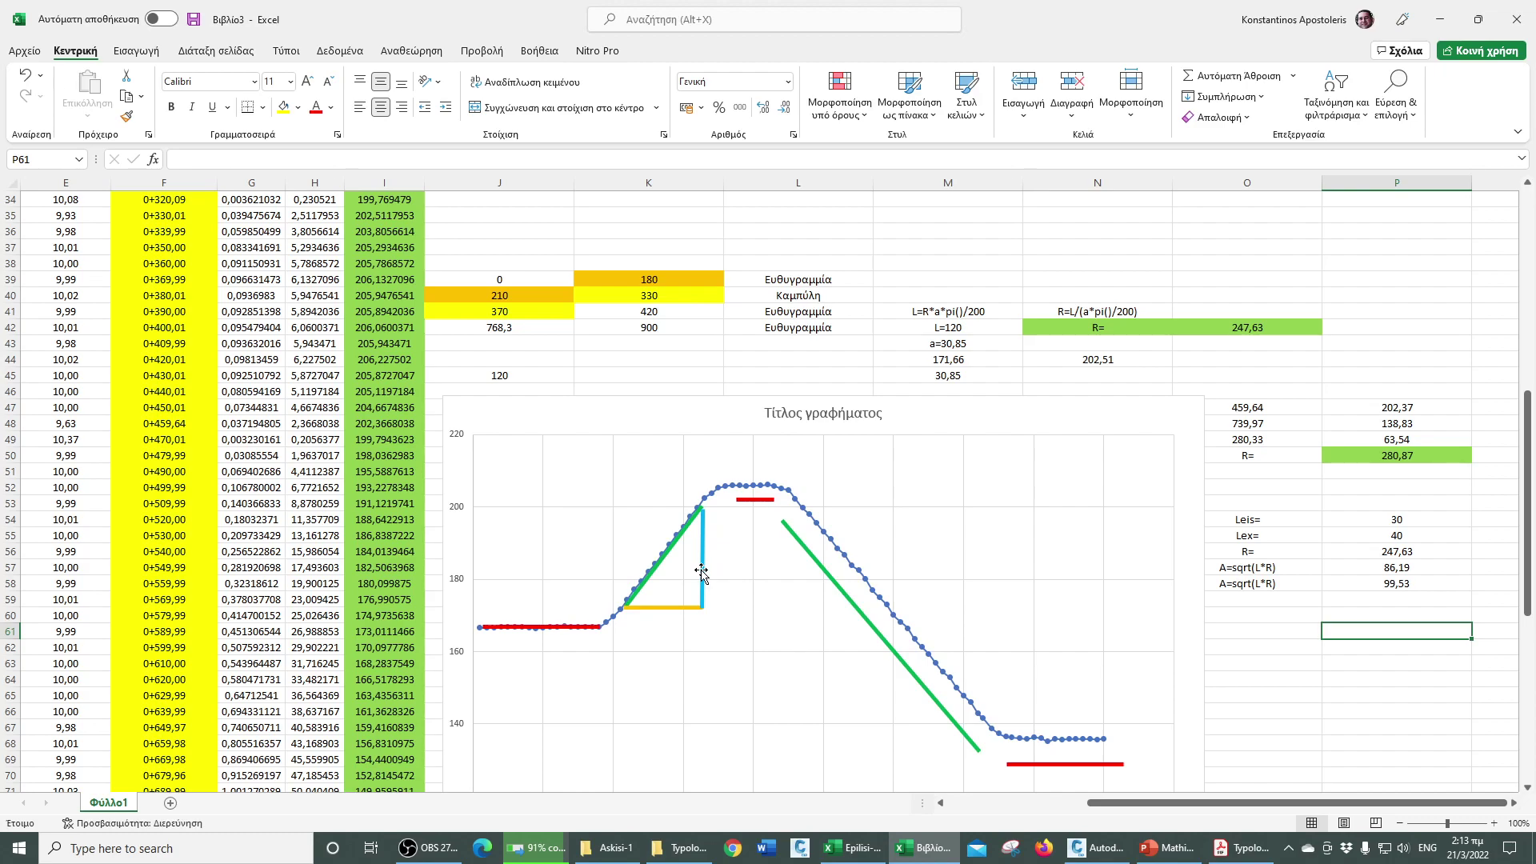
{"action": "left_click", "coordinate": [942, 313]}
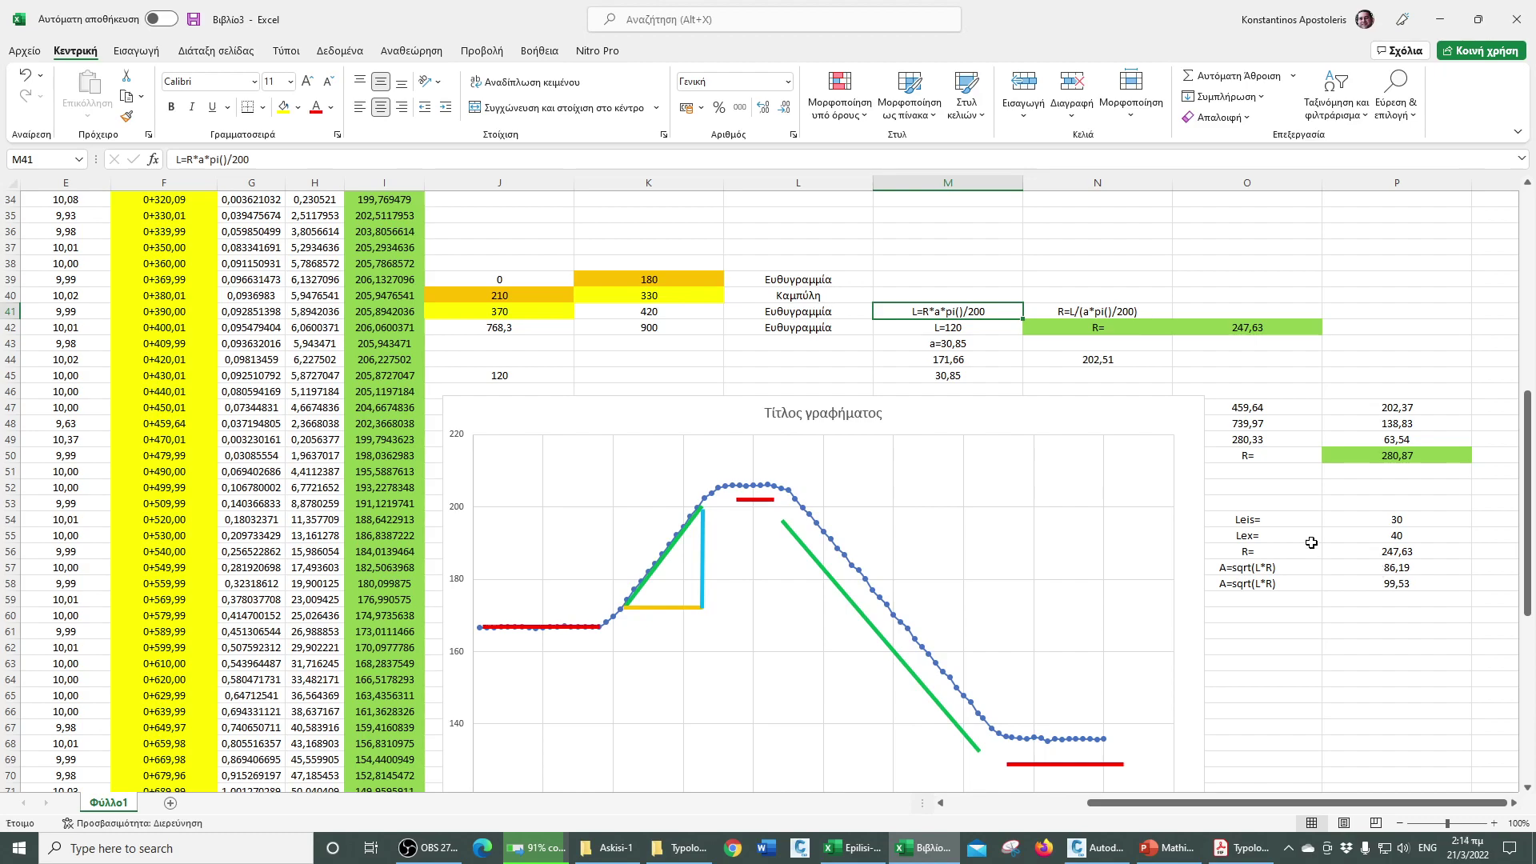
{"action": "left_click", "coordinate": [976, 270]}
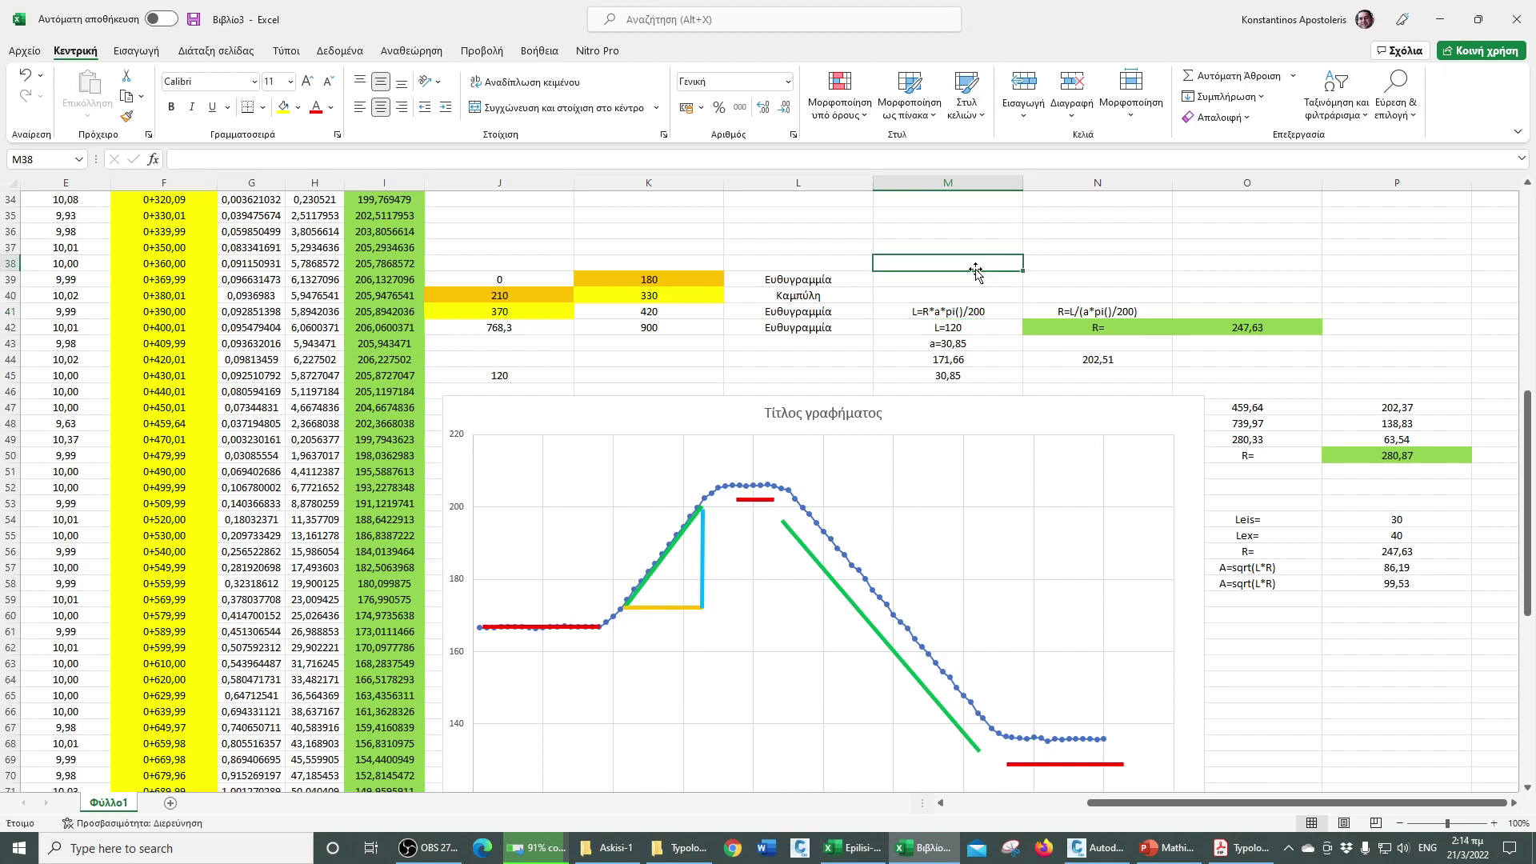